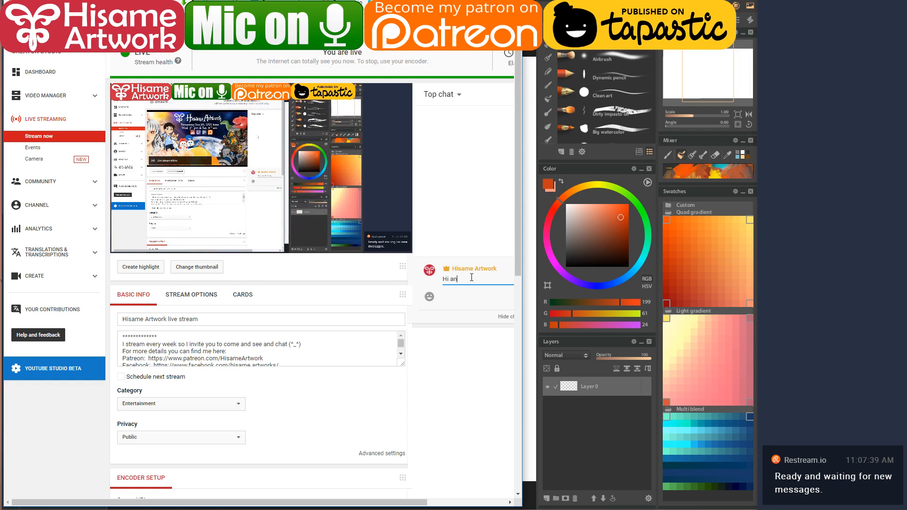
- Post 'welcome to my channel' and a request to report sound or video issues in the live chat
text(welcome to my chann)
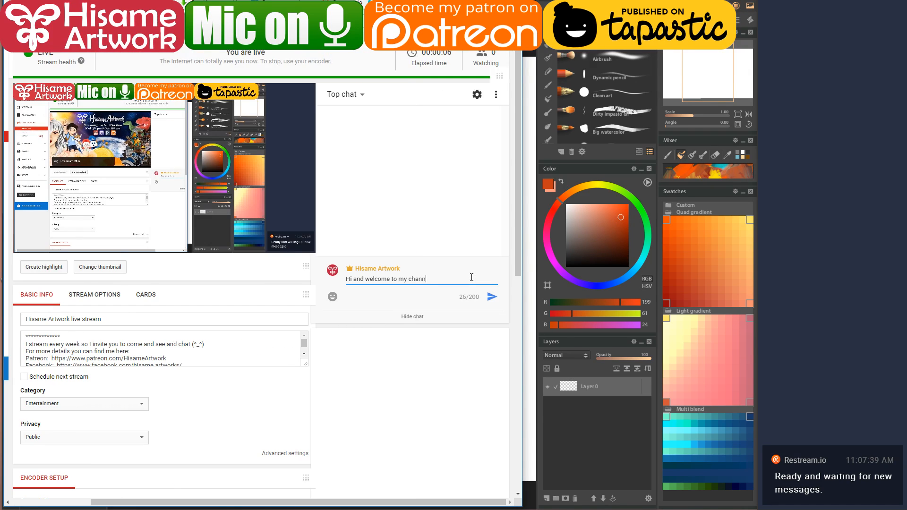
text(el )
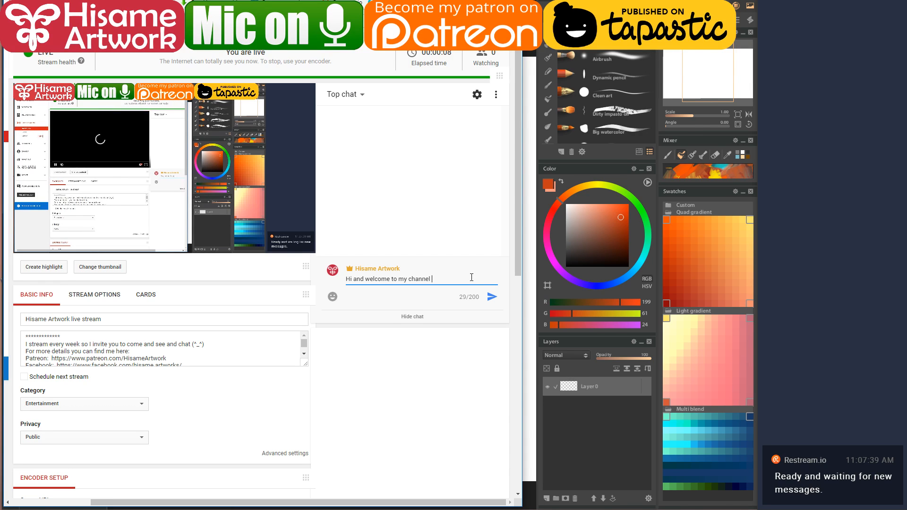
text(::D)
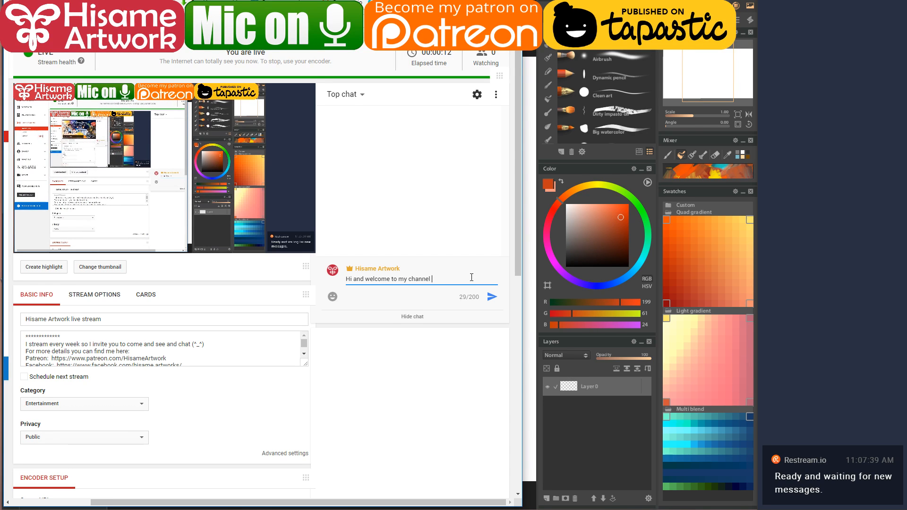
key(Return)
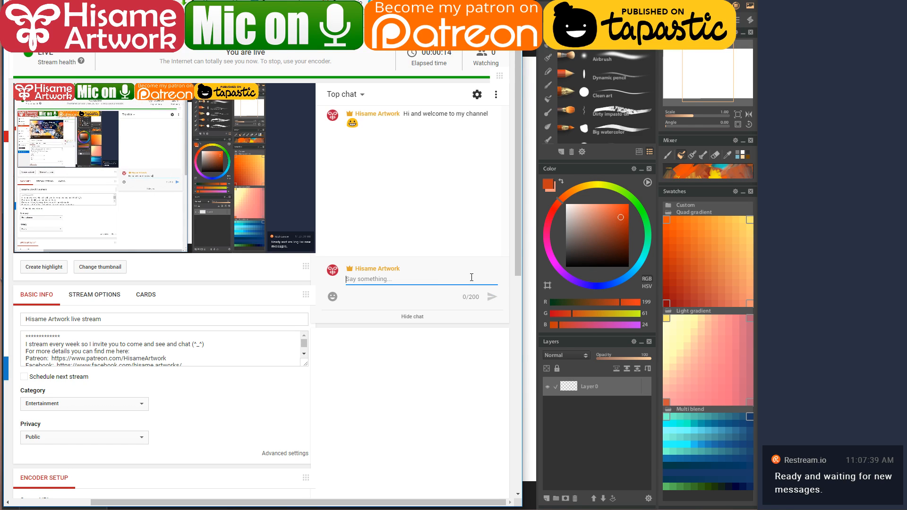
text(If there are any issues with the sound or)
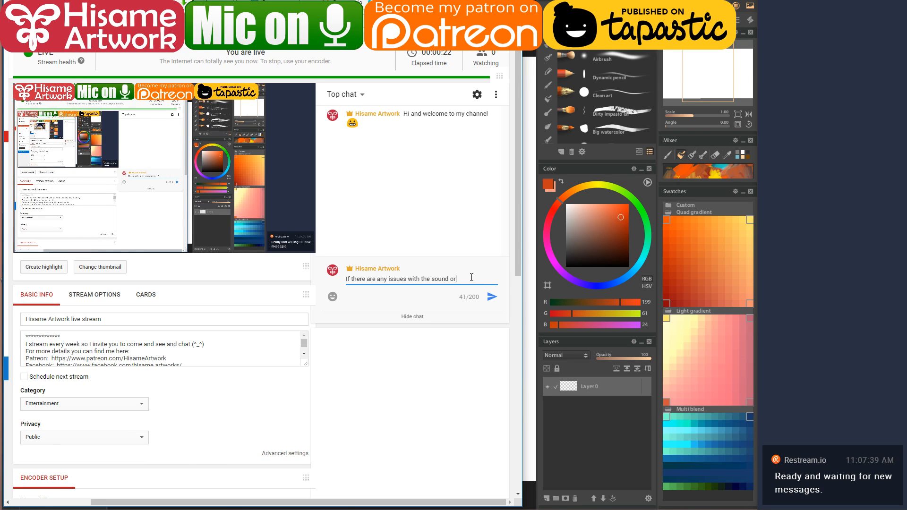
text( video.plea)
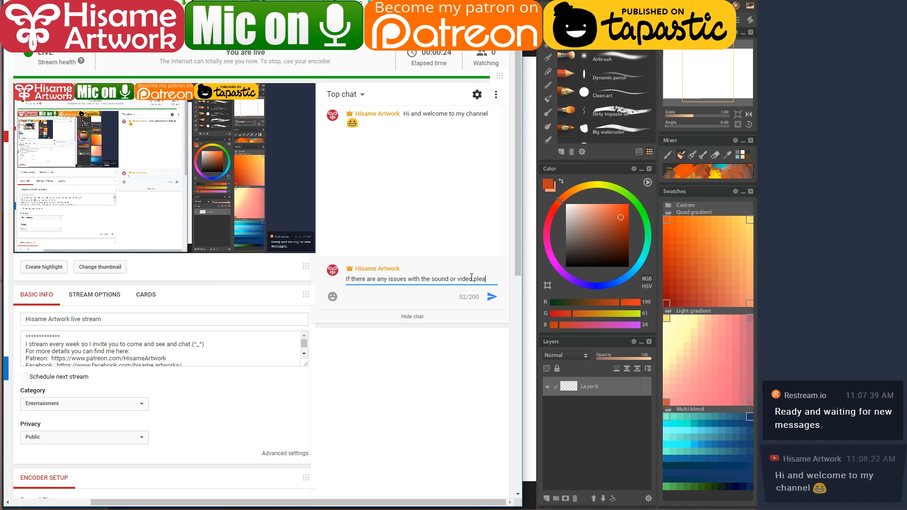
text(selet me)
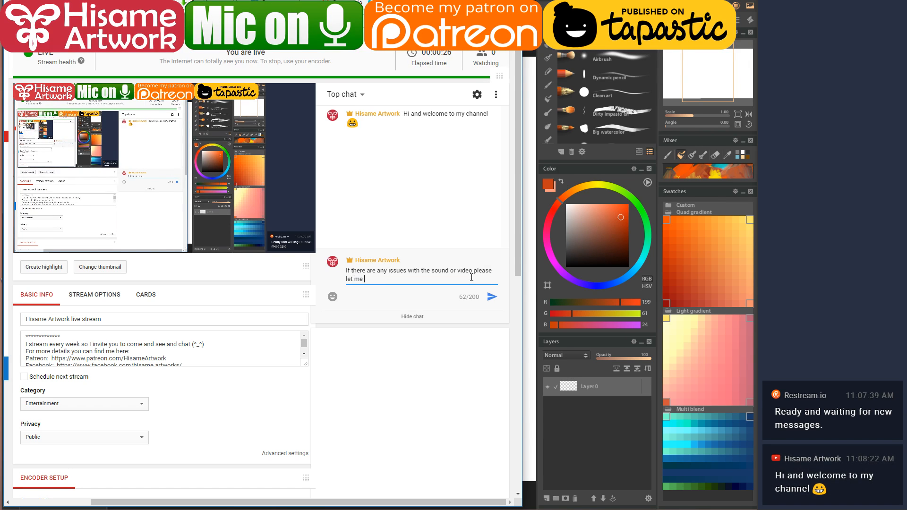
text( know.)
text( ^_^)
key(Return)
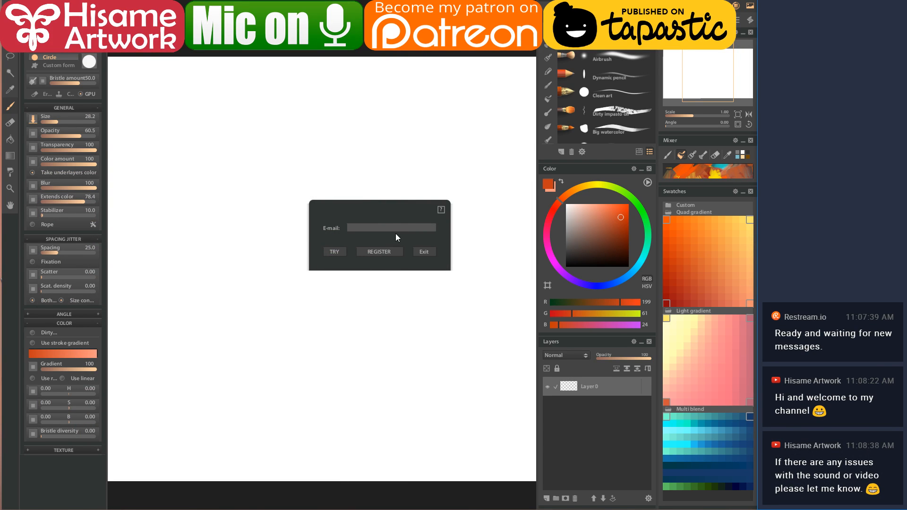
- Register Paintstorm Studio with an e-mail address and dismiss the thank-you confirmation
click(394, 228)
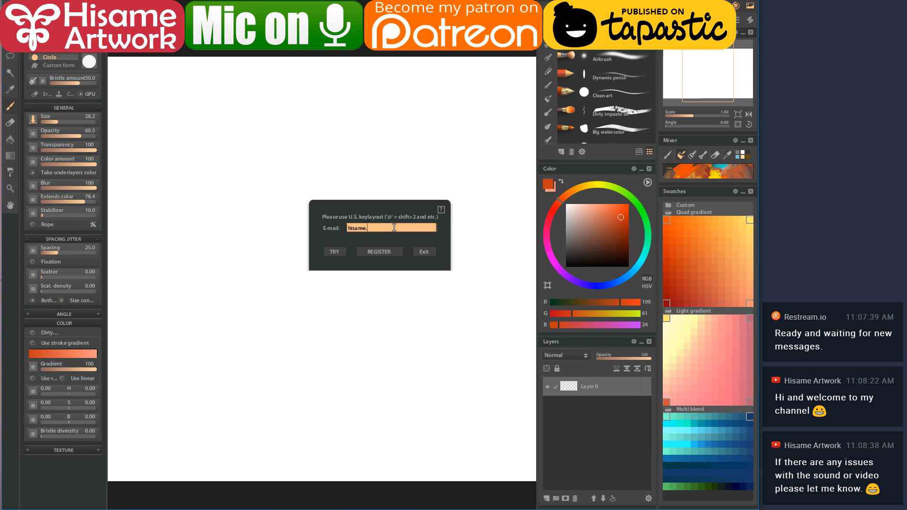
click(383, 253)
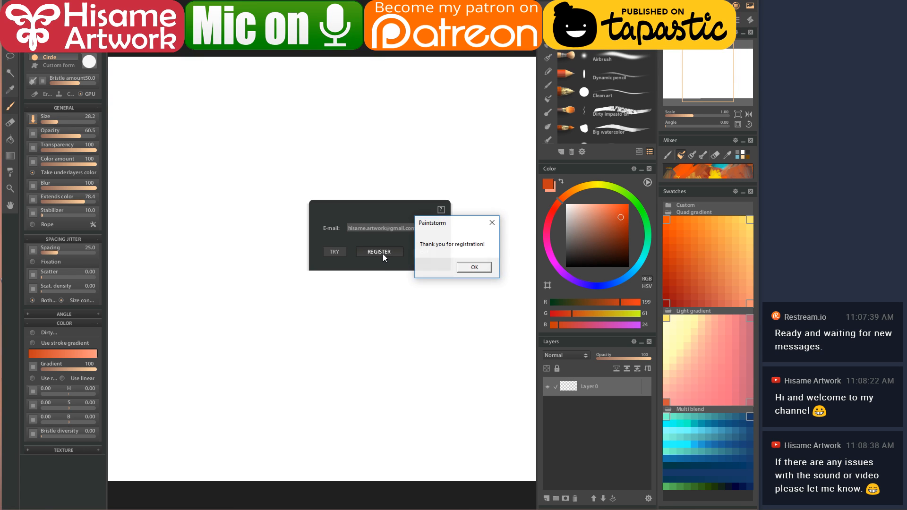
click(472, 268)
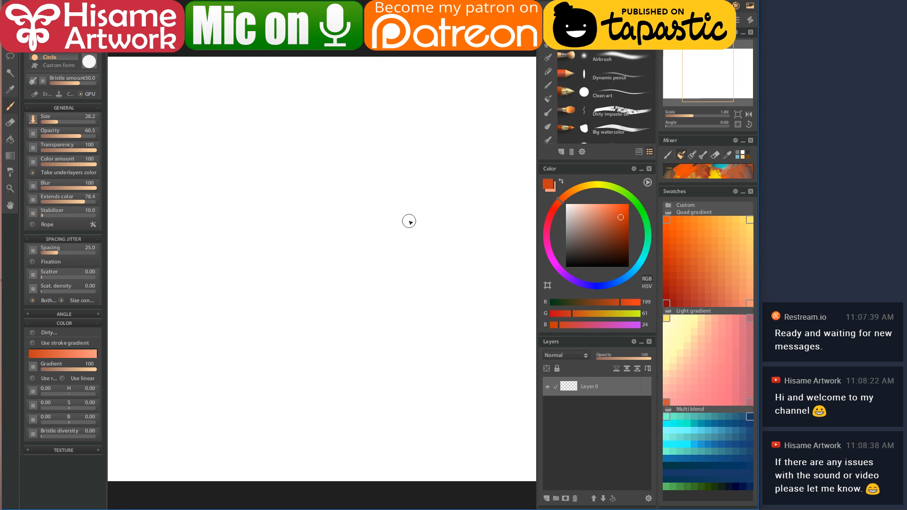
- Narrow the side panels to widen the canvas area
scroll(427, 252, down, 2)
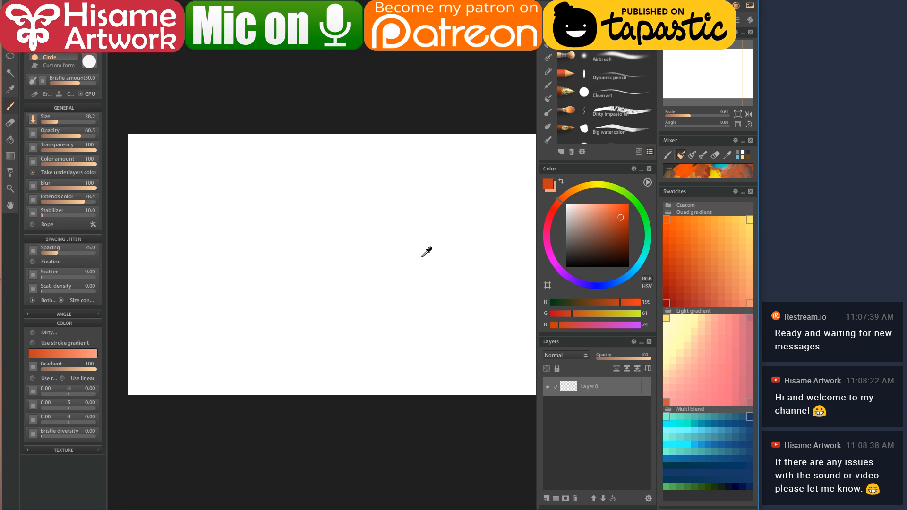
mouse_move(539, 166)
mouse_down()
mouse_move(571, 166)
mouse_move(554, 165)
mouse_up()
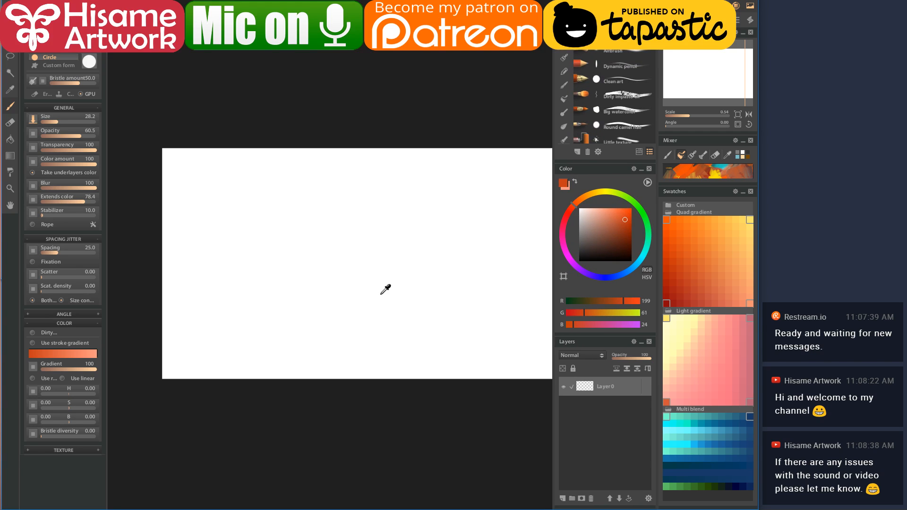
scroll(371, 296, up, 2)
scroll(370, 296, down, 1)
mouse_move(434, 291)
mouse_down()
mouse_move(419, 293)
mouse_move(395, 332)
mouse_up()
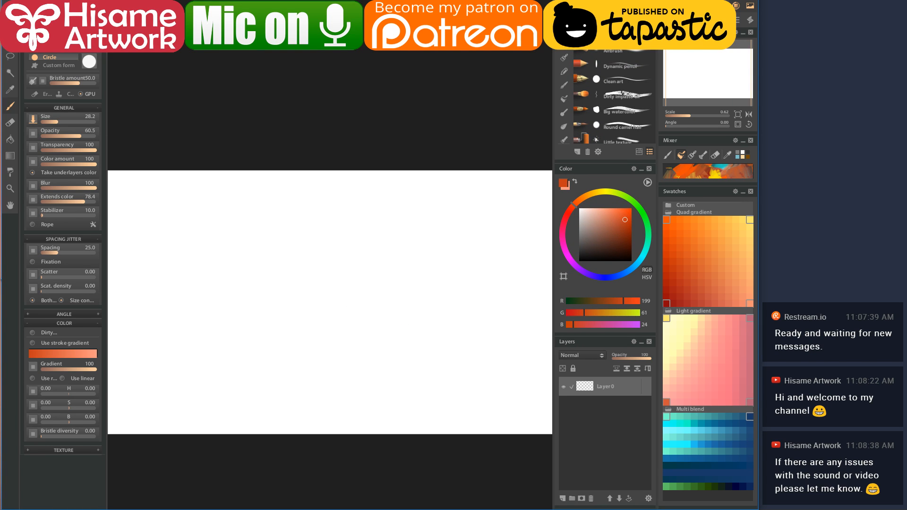
- Float the Navigator and size it as a wide, short panel above the canvas
drag(700, 32, 394, 8)
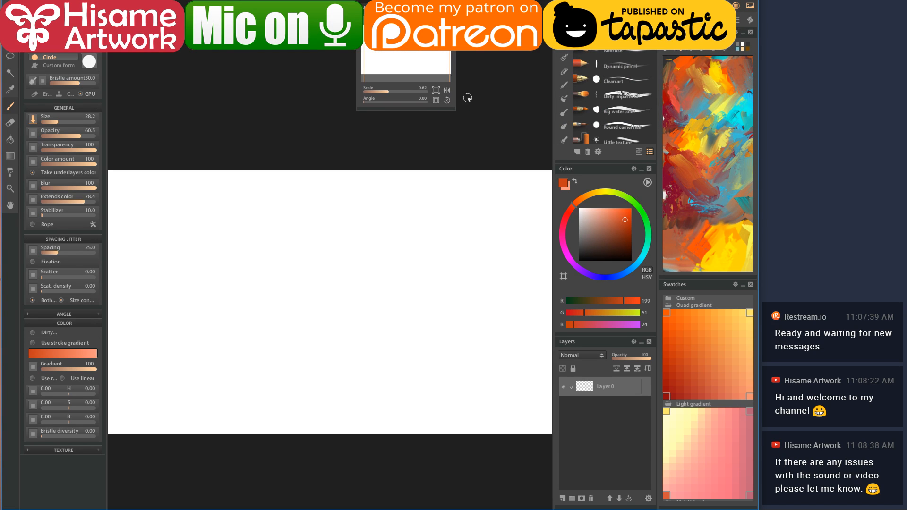
drag(453, 112, 593, 193)
mouse_move(401, 44)
mouse_down()
mouse_move(320, 45)
mouse_move(306, 71)
mouse_up()
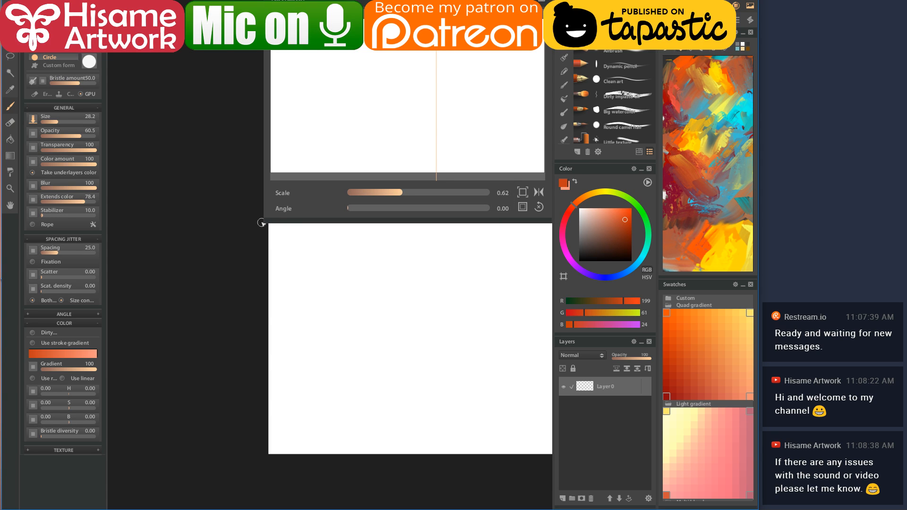
drag(267, 223, 204, 185)
drag(442, 304, 259, 326)
scroll(341, 401, up, 2)
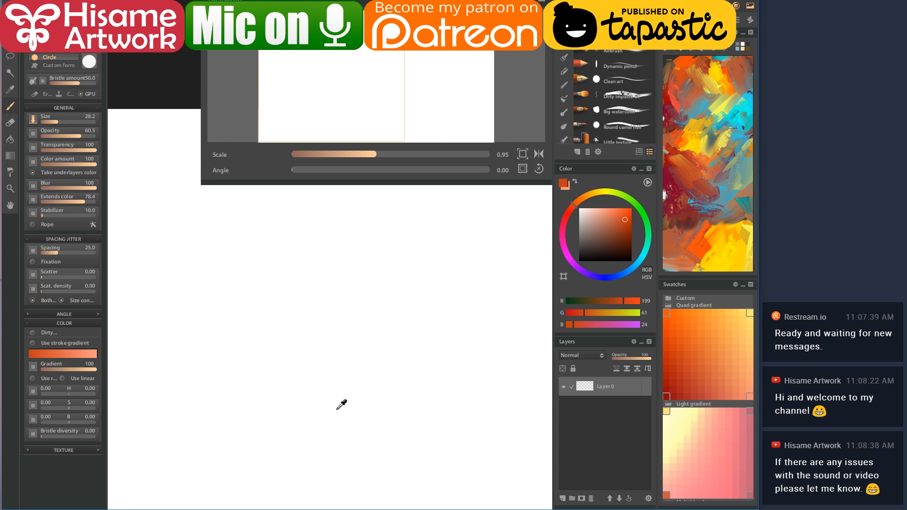
scroll(378, 375, down, 1)
scroll(379, 376, down, 1)
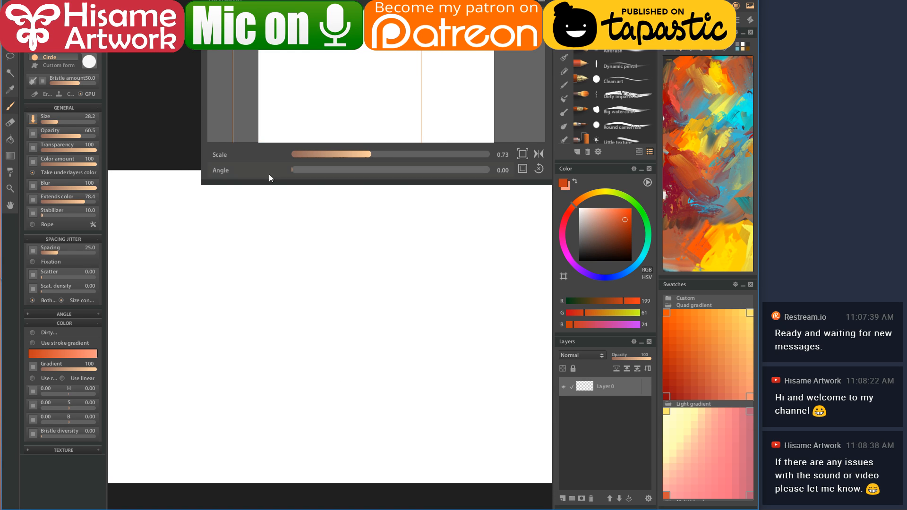
drag(202, 189, 309, 147)
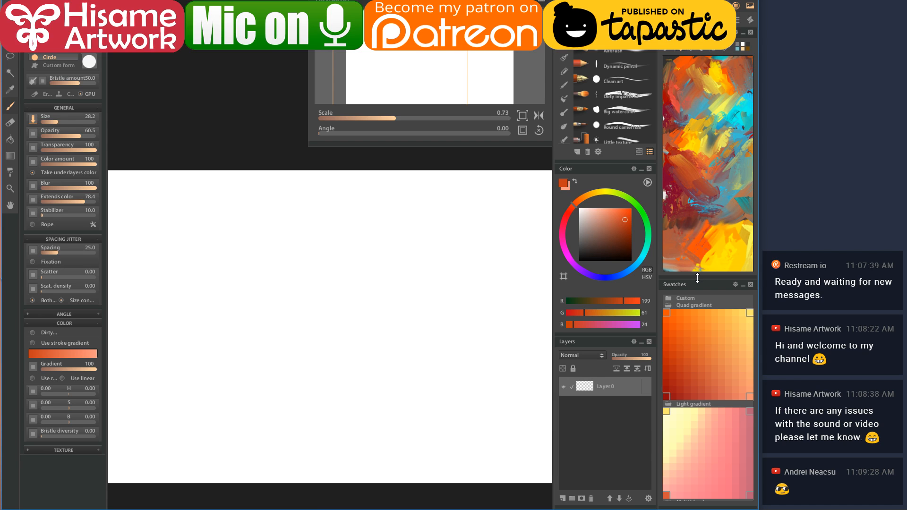
- Restack the colour wheel, mixer and enlarged swatches on the right side
drag(697, 279, 704, 105)
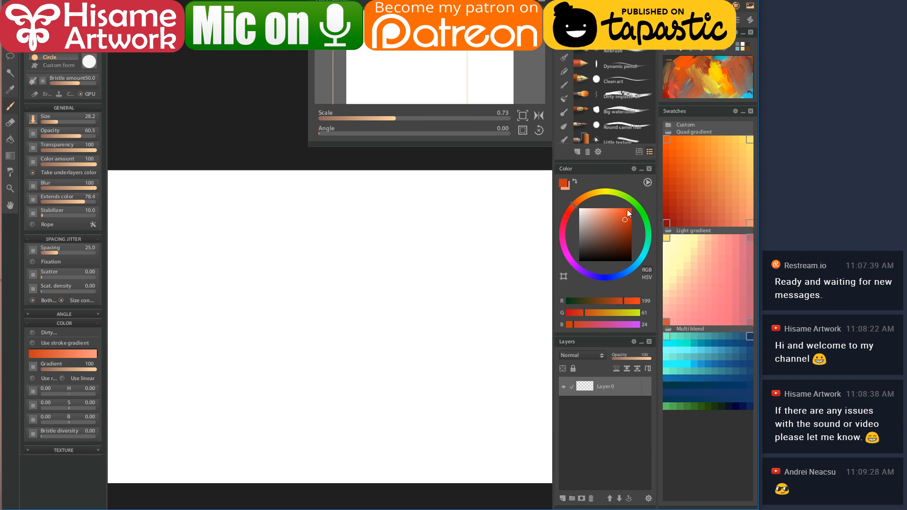
mouse_move(588, 171)
mouse_down()
mouse_move(704, 418)
mouse_move(688, 231)
mouse_move(568, 299)
mouse_move(594, 304)
mouse_up()
drag(702, 103, 702, 195)
drag(616, 169, 700, 121)
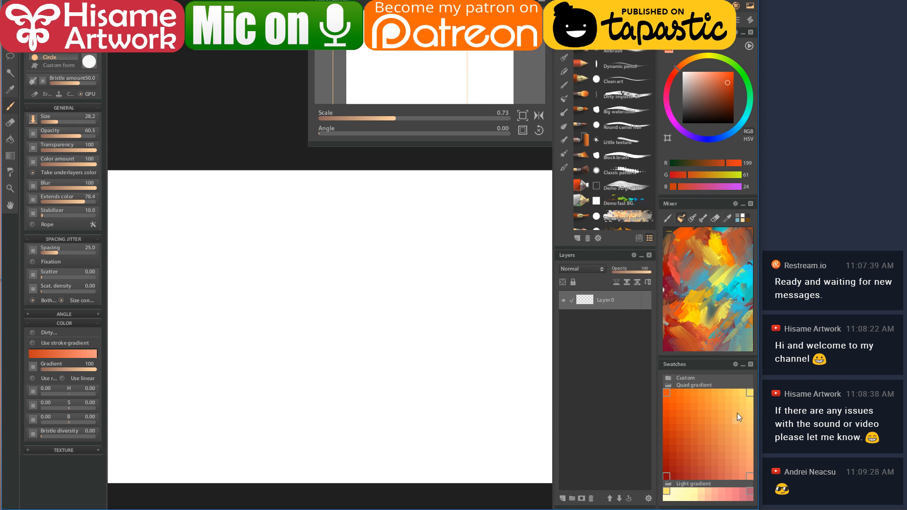
drag(707, 357, 707, 267)
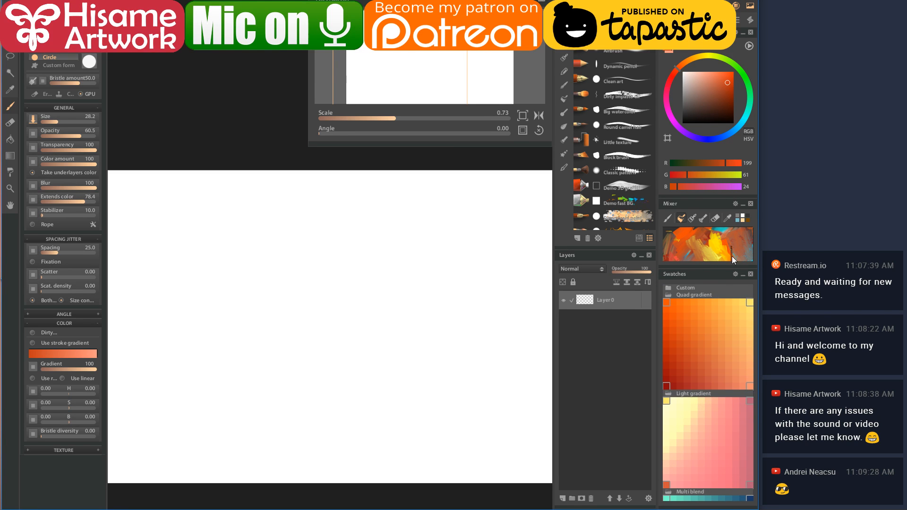
drag(704, 196, 702, 180)
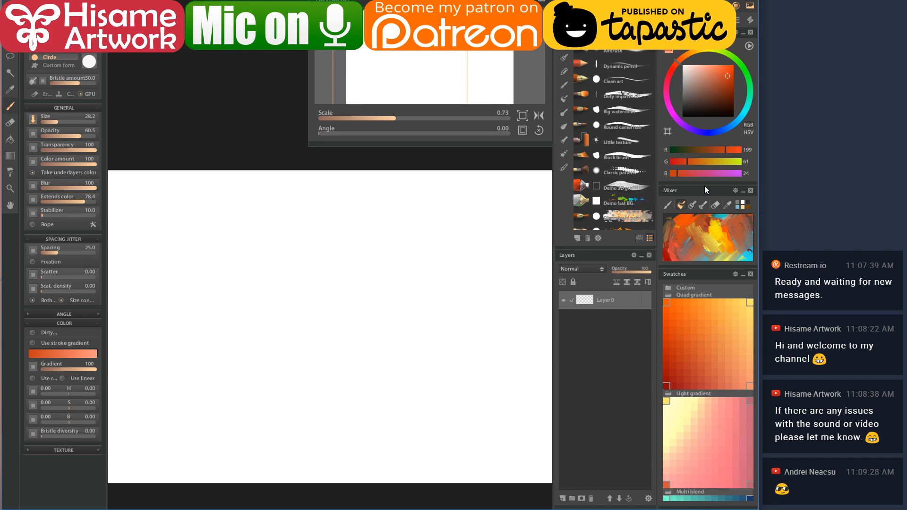
- Shift the RGB colour to a pink shade
click(691, 173)
drag(691, 173, 706, 173)
click(739, 150)
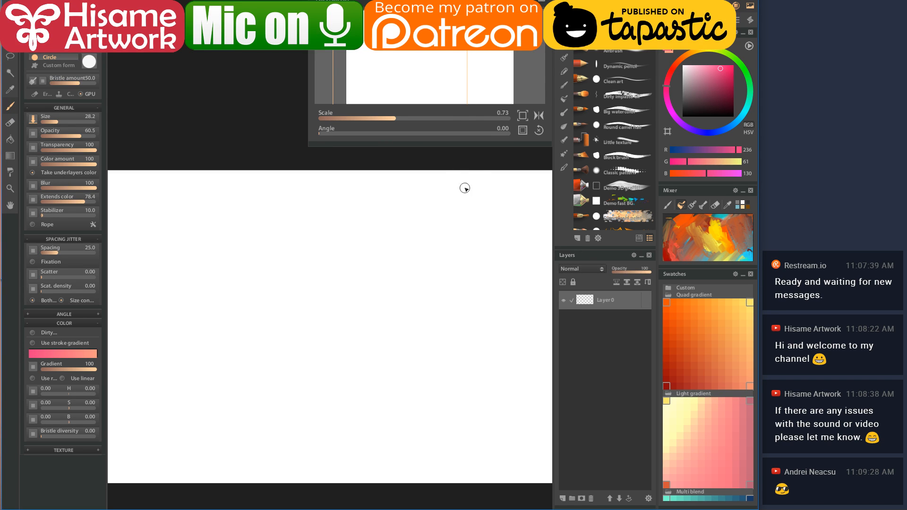
mouse_move(470, 255)
mouse_down()
mouse_move(443, 251)
mouse_move(451, 260)
mouse_up()
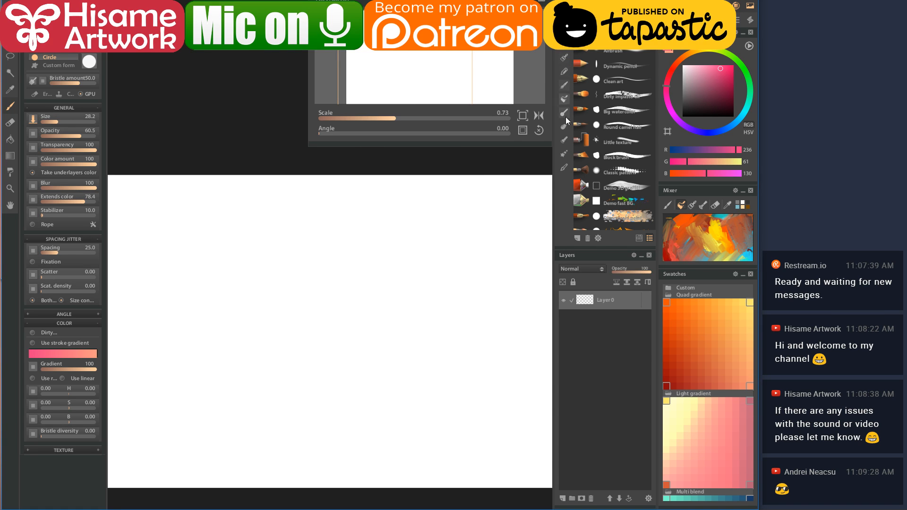
- Switch the brush list to the nature brushes
click(567, 154)
scroll(482, 318, down, 3)
scroll(482, 317, up, 1)
drag(476, 319, 424, 304)
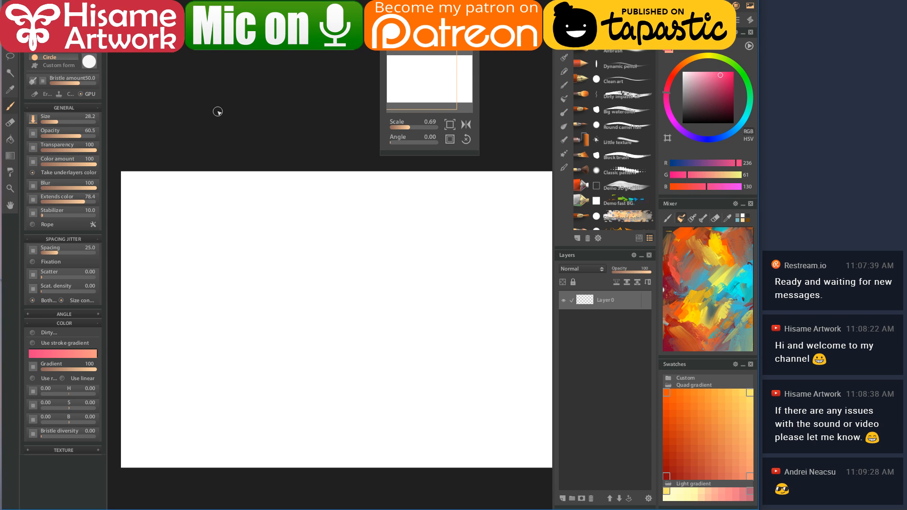
- Raise the brush size from 28.2 to 101 and pick an orange Quad gradient swatch
key(])
key(])
key(])
key(])
key(])
key(])
key(])
key(])
key(])
key(])
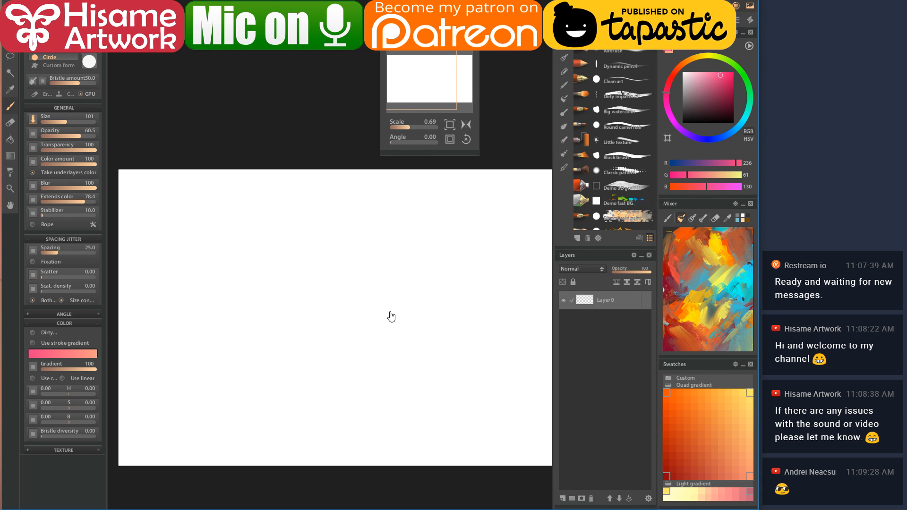
scroll(366, 333, down, 2)
scroll(371, 331, down, 1)
scroll(371, 330, up, 1)
drag(371, 335, 352, 298)
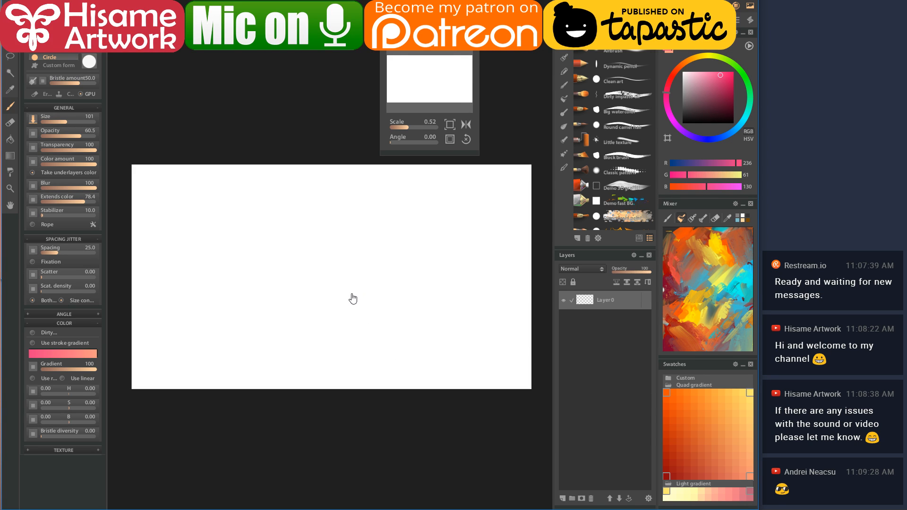
click(695, 396)
- Paint a broad orange band across the lower canvas with dark red-orange strokes along its bottom
mouse_move(504, 300)
mouse_down()
mouse_move(289, 307)
mouse_move(458, 311)
mouse_move(138, 312)
mouse_move(262, 299)
mouse_move(139, 304)
mouse_move(541, 312)
mouse_move(244, 309)
mouse_move(212, 314)
mouse_move(271, 317)
mouse_move(90, 319)
mouse_move(273, 317)
mouse_move(291, 328)
mouse_move(529, 303)
mouse_move(519, 326)
mouse_move(306, 336)
mouse_move(541, 318)
mouse_move(368, 331)
mouse_move(345, 349)
mouse_move(189, 336)
mouse_move(262, 333)
mouse_move(171, 344)
mouse_move(480, 343)
mouse_move(364, 328)
mouse_up()
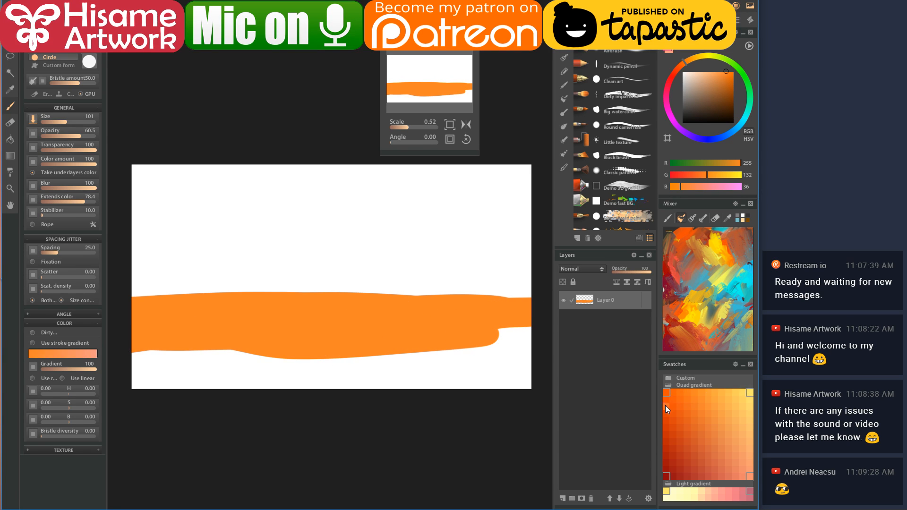
click(667, 438)
mouse_move(510, 328)
mouse_down()
mouse_move(493, 341)
mouse_move(512, 348)
mouse_move(110, 354)
mouse_move(522, 376)
mouse_move(378, 354)
mouse_move(493, 347)
mouse_move(373, 354)
mouse_move(491, 348)
mouse_move(543, 330)
mouse_up()
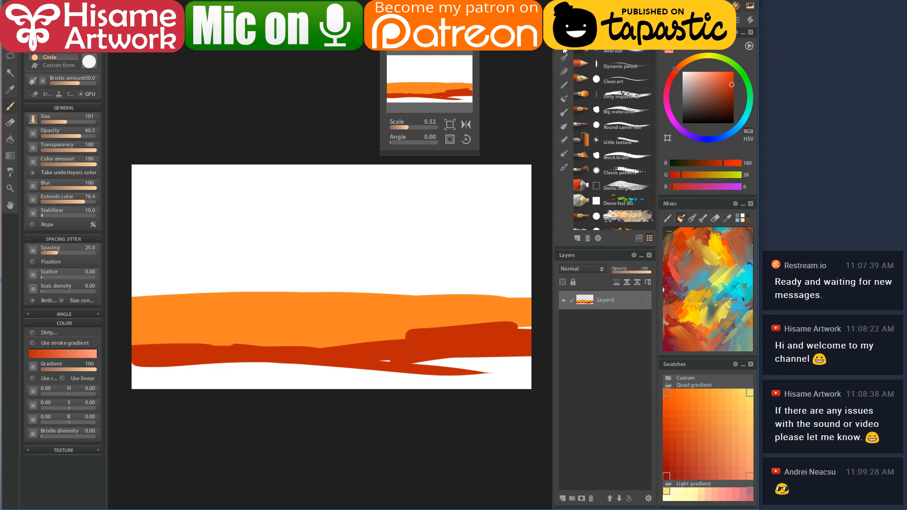
scroll(567, 49, down, 5)
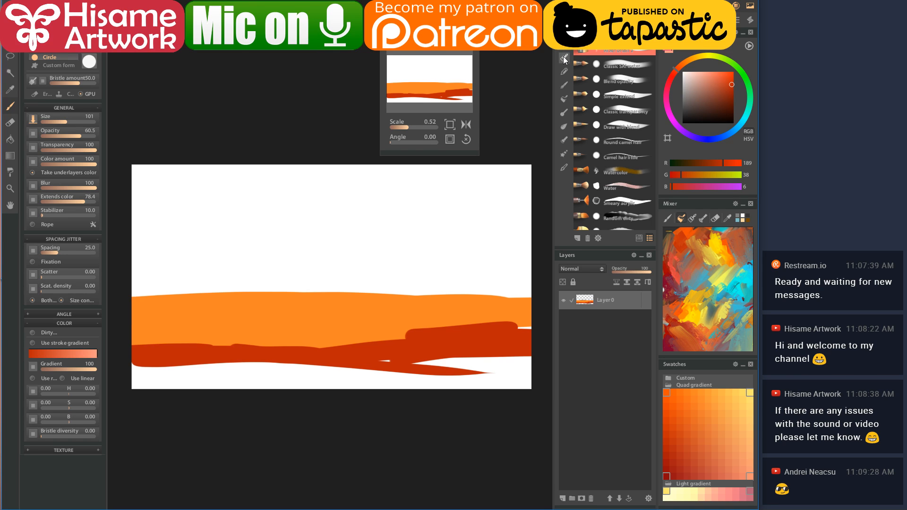
- Smudge the right end of the dark red stroke with the Pointed extender blender
click(565, 101)
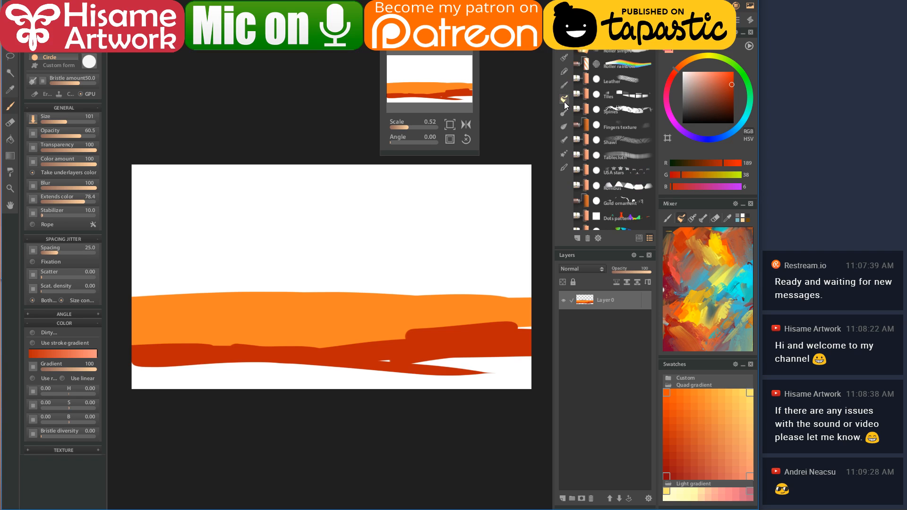
click(564, 140)
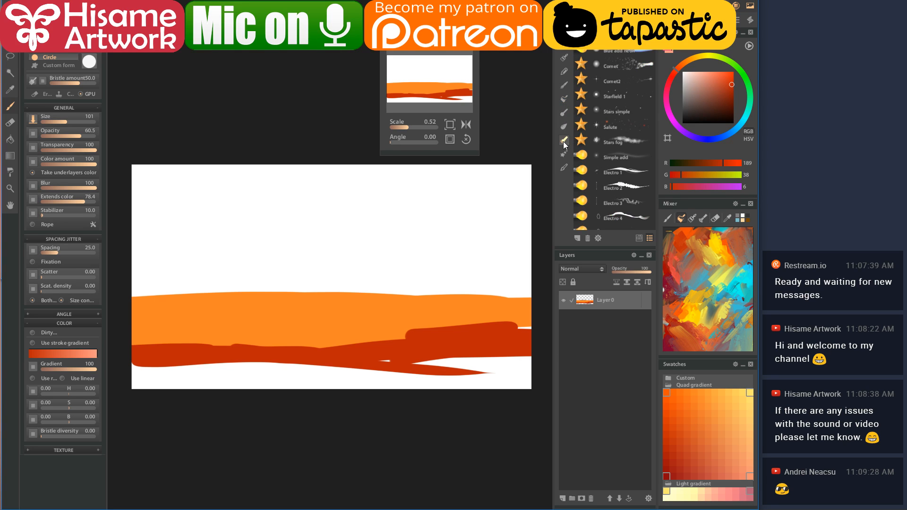
click(563, 126)
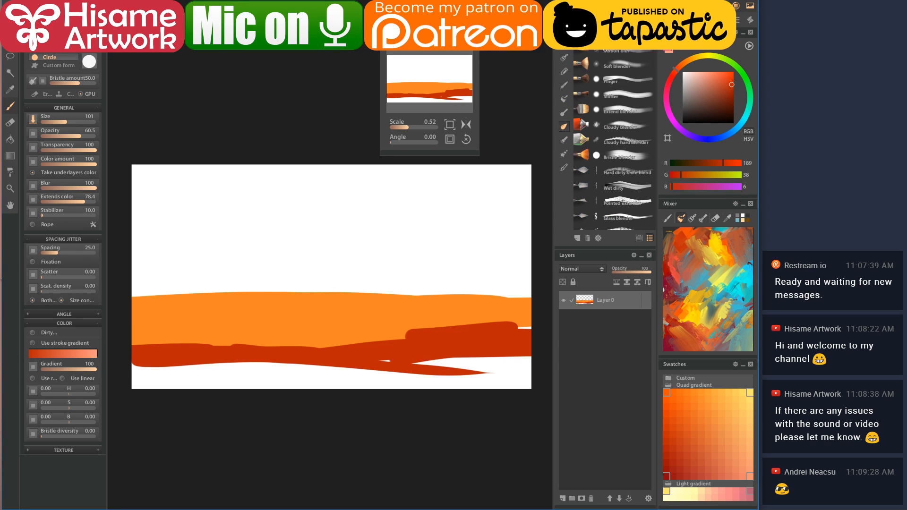
click(632, 157)
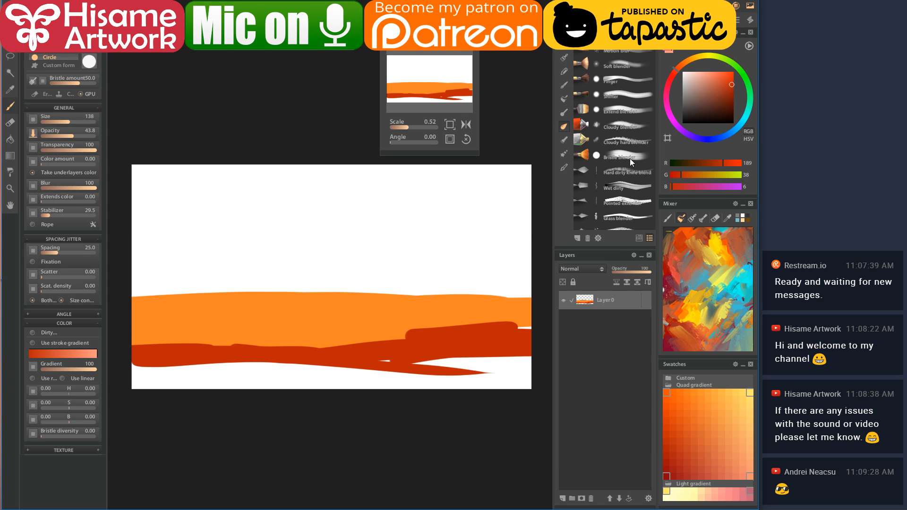
click(626, 200)
mouse_move(388, 364)
mouse_down()
mouse_move(523, 367)
mouse_move(454, 364)
mouse_move(531, 326)
mouse_move(377, 330)
mouse_move(278, 352)
mouse_move(113, 347)
mouse_move(330, 355)
mouse_move(471, 327)
mouse_move(542, 328)
mouse_move(308, 381)
mouse_move(241, 379)
mouse_move(149, 358)
mouse_move(209, 342)
mouse_move(256, 361)
mouse_move(491, 352)
mouse_move(537, 315)
mouse_move(441, 361)
mouse_move(537, 361)
mouse_move(479, 370)
mouse_move(529, 373)
mouse_up()
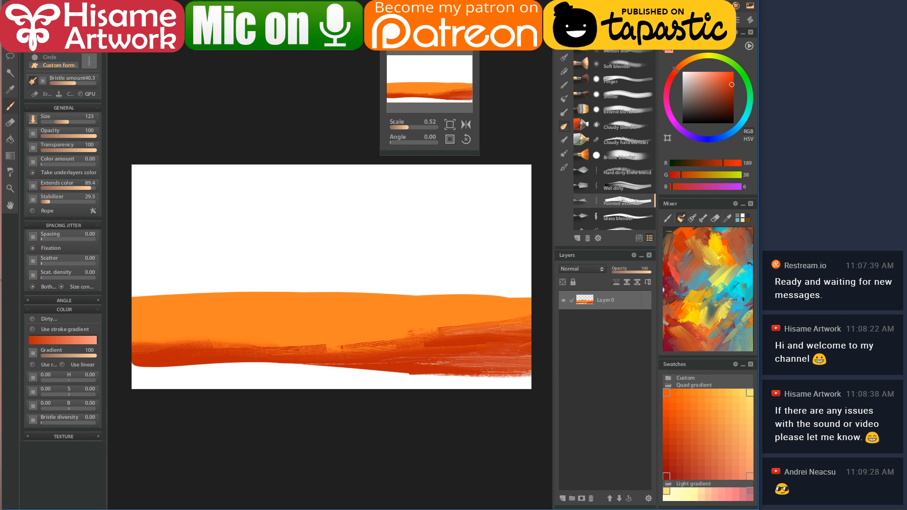
- Soften the orange band's lower-right edge using the Finger and Bristle blender brushes
click(617, 79)
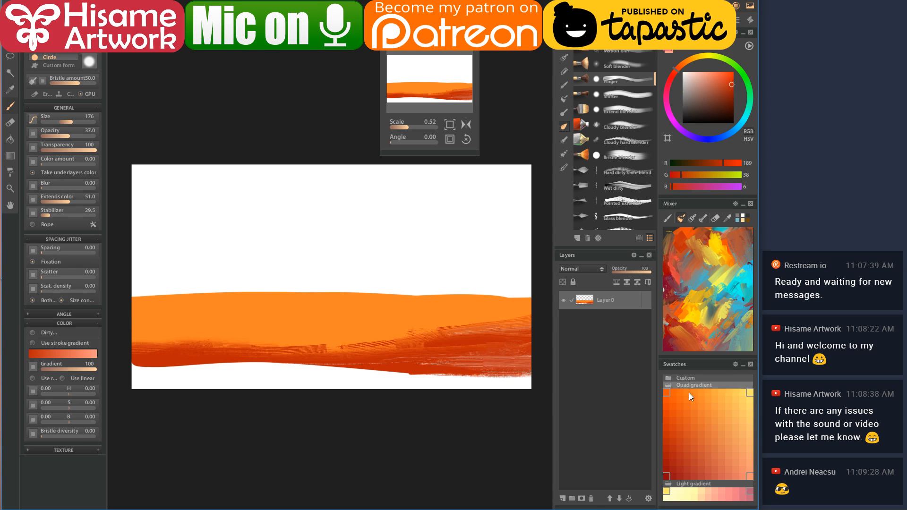
click(668, 474)
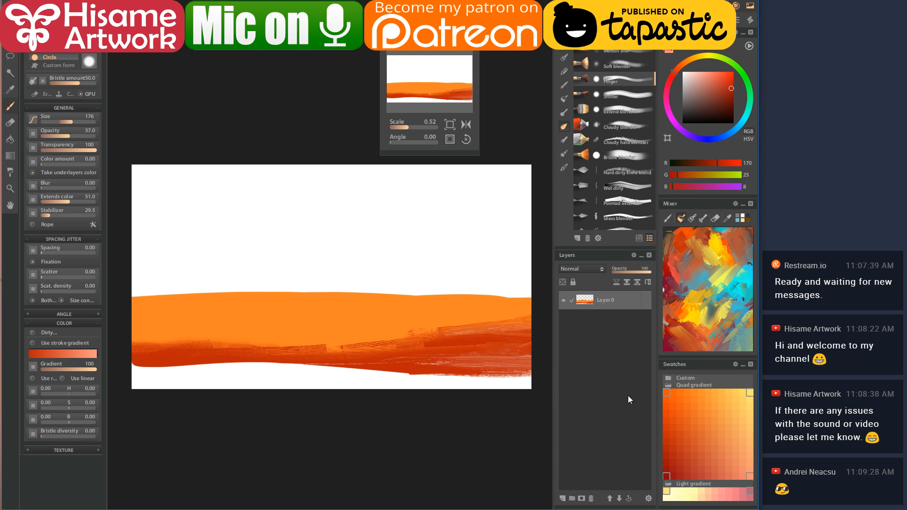
click(723, 111)
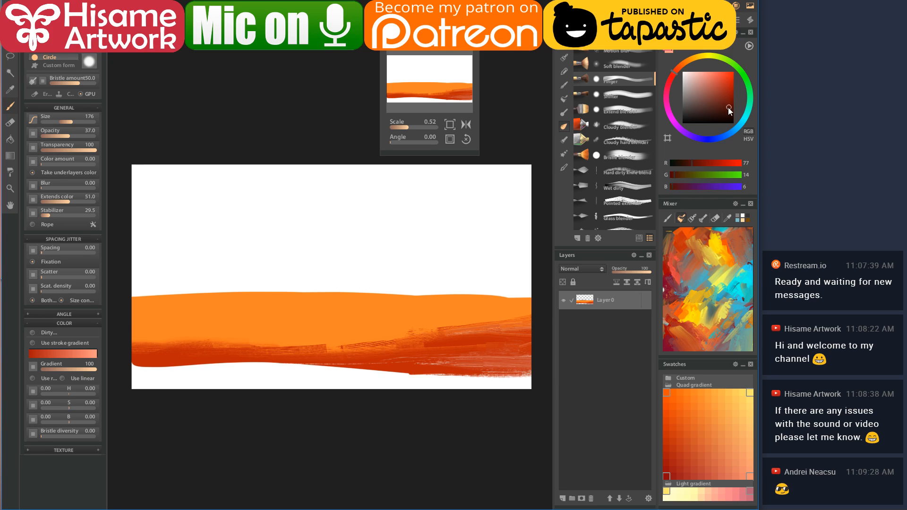
mouse_move(522, 374)
mouse_down()
mouse_move(443, 374)
mouse_move(521, 376)
mouse_move(463, 383)
mouse_move(513, 393)
mouse_move(466, 373)
mouse_up()
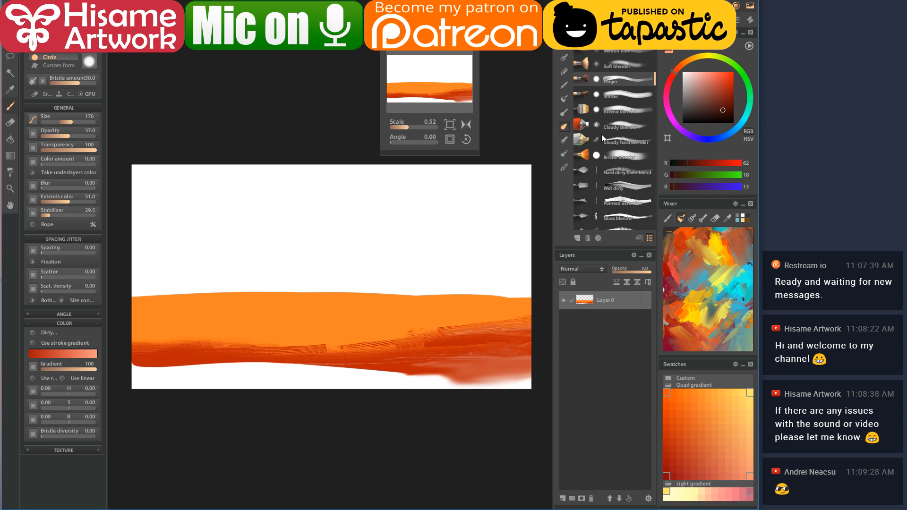
click(614, 157)
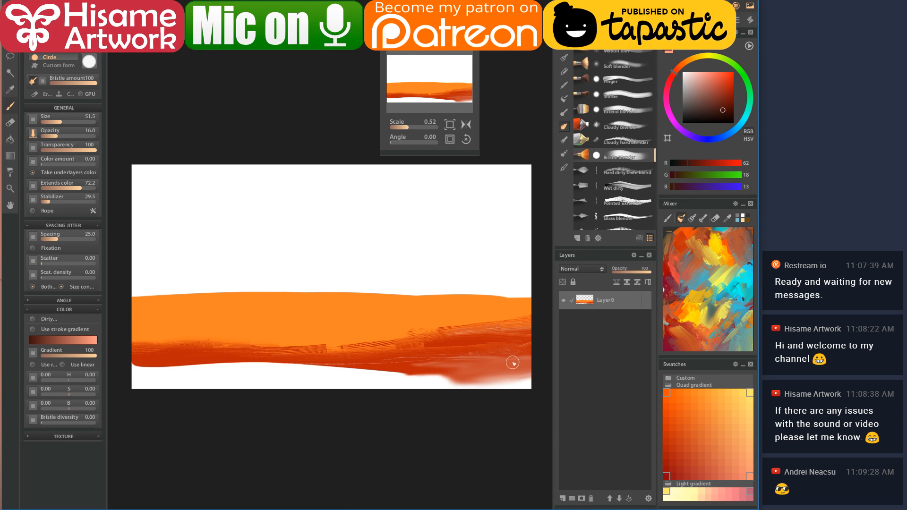
key(bracketright)
key(bracketright)
key(bracketright)
key(bracketleft)
key(bracketleft)
key(bracketleft)
key(bracketleft)
mouse_move(531, 368)
mouse_down()
mouse_move(523, 361)
mouse_move(481, 391)
mouse_move(524, 381)
mouse_up()
scroll(615, 137, up, 5)
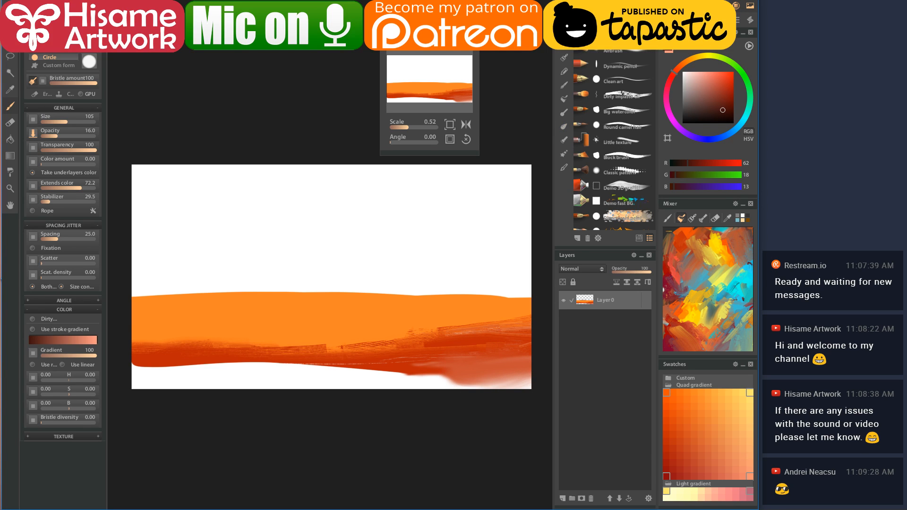
- Paint a dark brown band across the canvas bottom with a solid brush
click(624, 127)
click(719, 112)
mouse_move(520, 361)
mouse_down()
mouse_move(410, 375)
mouse_move(532, 374)
mouse_move(410, 389)
mouse_move(452, 372)
mouse_move(234, 370)
mouse_move(277, 360)
mouse_move(117, 369)
mouse_move(376, 363)
mouse_move(166, 390)
mouse_move(389, 375)
mouse_move(227, 394)
mouse_move(150, 373)
mouse_move(235, 364)
mouse_move(198, 384)
mouse_move(454, 382)
mouse_move(294, 396)
mouse_move(305, 382)
mouse_move(278, 384)
mouse_move(356, 389)
mouse_move(144, 374)
mouse_move(538, 356)
mouse_move(491, 401)
mouse_up()
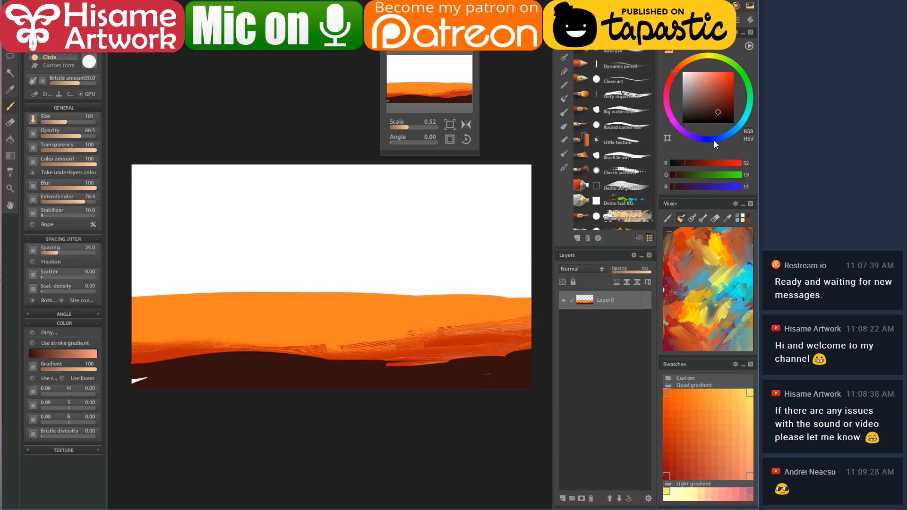
click(623, 97)
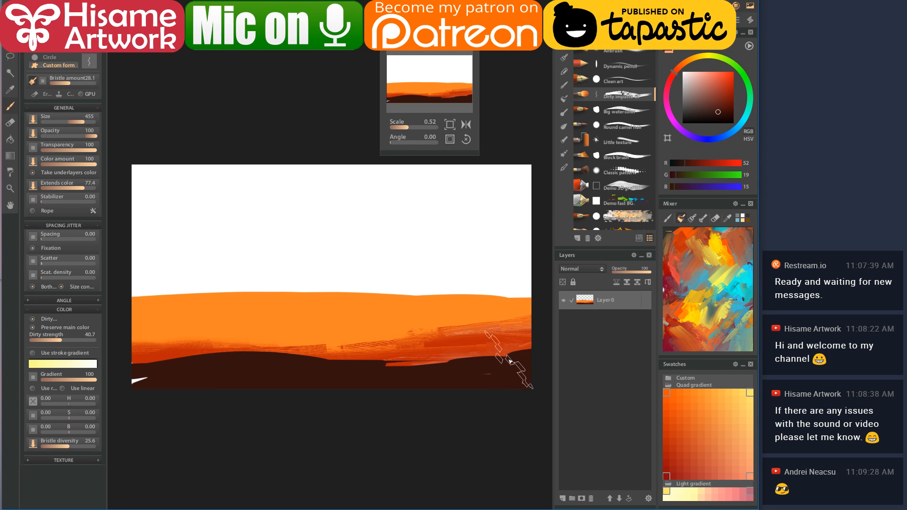
- Texture the brown ground with a smaller brush and streak red through the orange band's right side
key(bracketleft)
key(bracketleft)
key(bracketleft)
key(bracketleft)
key(bracketleft)
key(bracketleft)
mouse_move(520, 348)
mouse_down()
mouse_move(472, 366)
mouse_move(518, 364)
mouse_move(418, 373)
mouse_move(460, 368)
mouse_move(195, 360)
mouse_move(125, 384)
mouse_up()
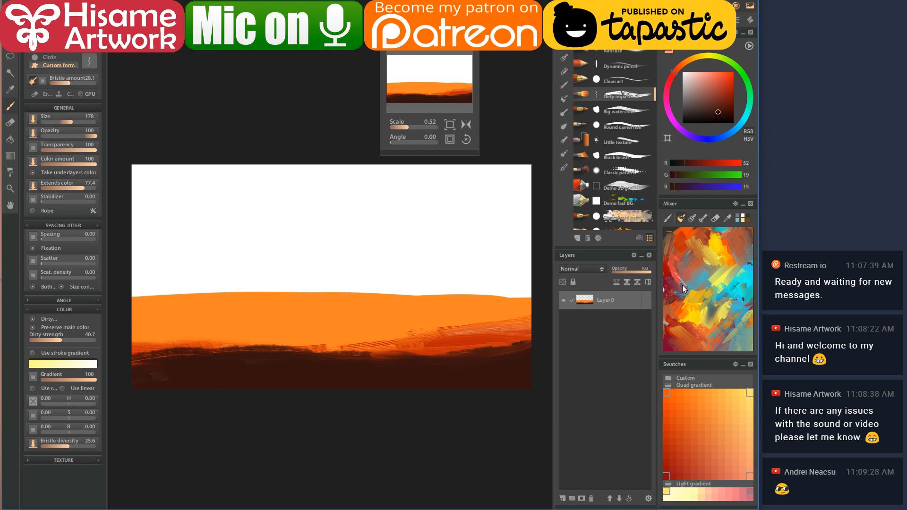
click(668, 452)
mouse_move(525, 326)
mouse_down()
mouse_move(279, 345)
mouse_move(263, 330)
mouse_move(157, 340)
mouse_move(162, 352)
mouse_move(480, 338)
mouse_move(304, 335)
mouse_move(548, 317)
mouse_move(412, 357)
mouse_move(524, 342)
mouse_up()
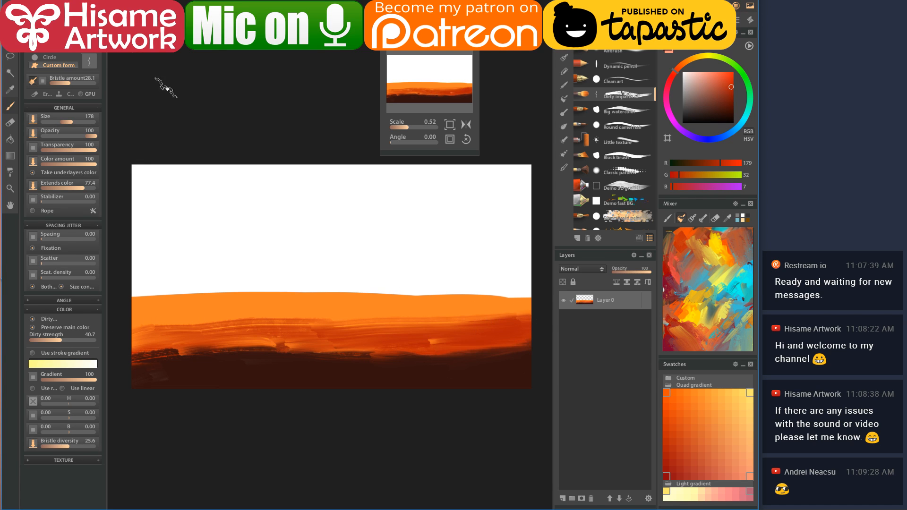
- Bring up the canvas size settings (Ctrl+Alt+C)
click(10, 47)
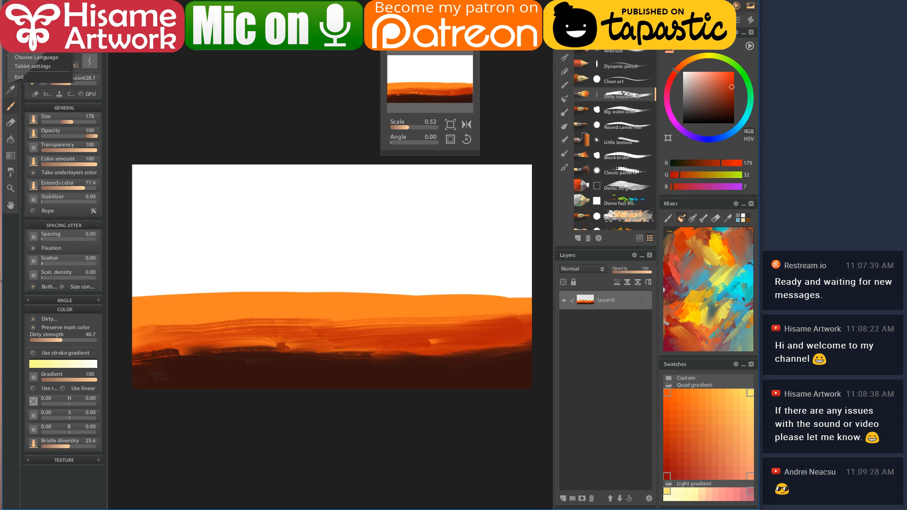
mouse_move(28, 47)
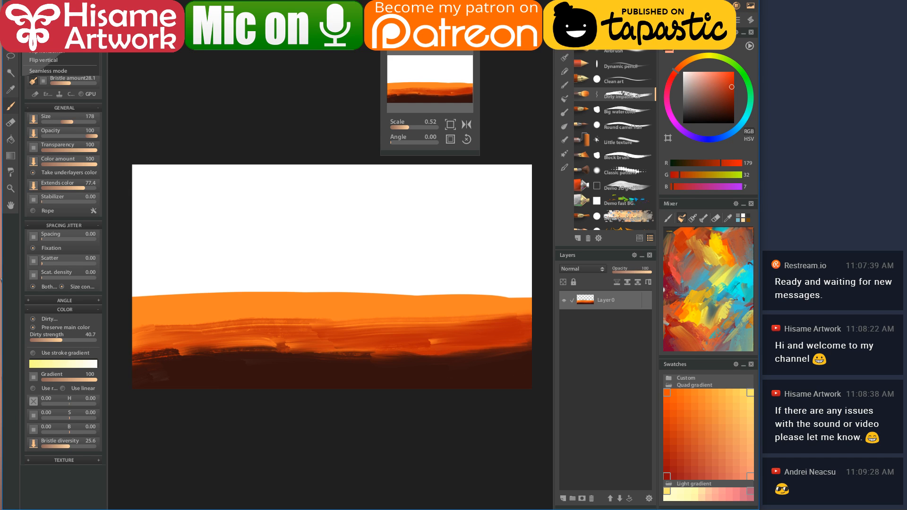
mouse_move(71, 47)
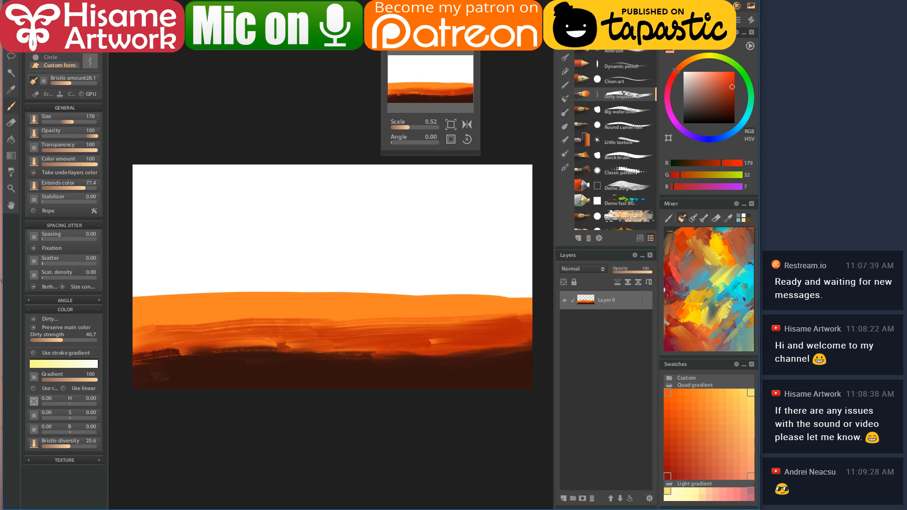
key(ctrl+alt+c)
- Set the canvas resolution to 300, giving a 6667×3750 pixel canvas
double_click(364, 115)
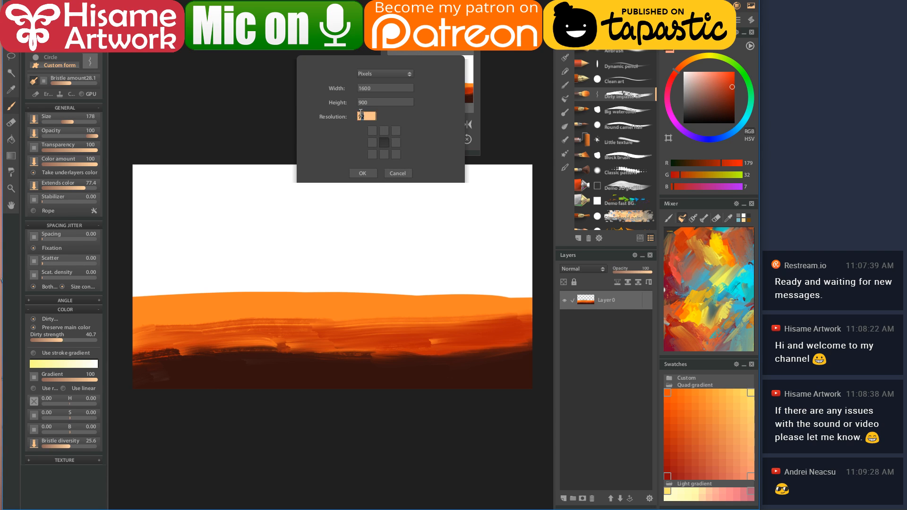
text(300)
click(370, 172)
click(369, 172)
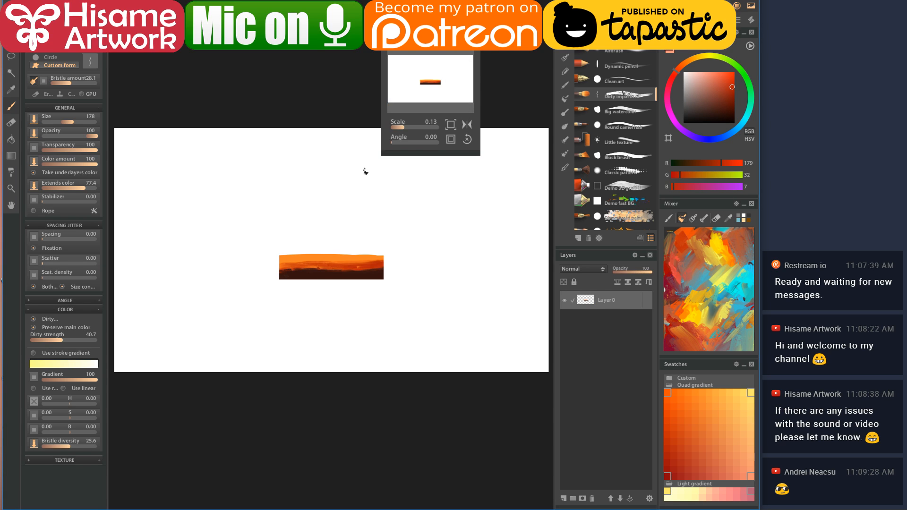
scroll(470, 310, down, 2)
scroll(466, 290, up, 1)
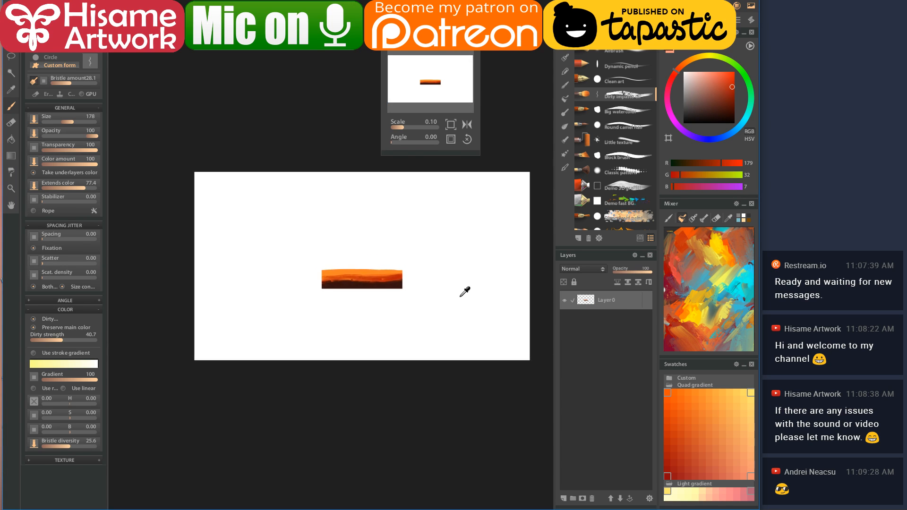
- Scale the painted strip to span the full width and bottom of the canvas
key(ctrl+t)
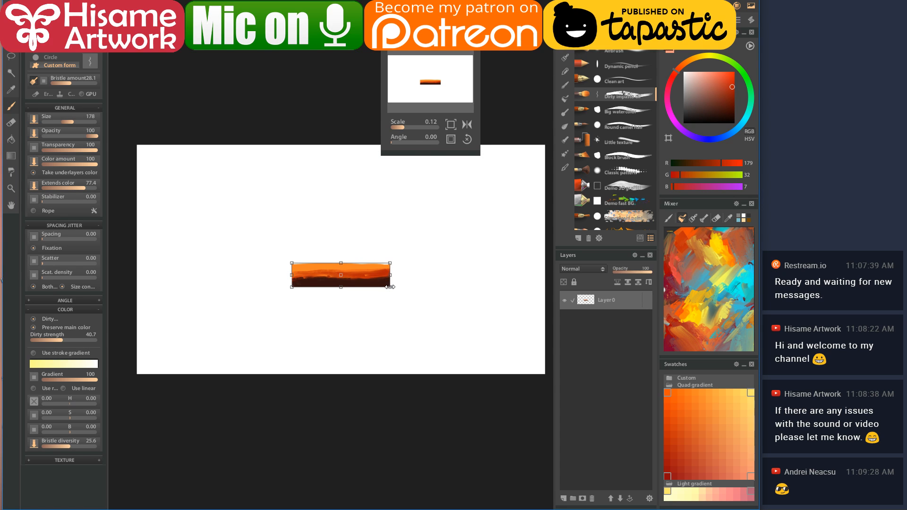
mouse_move(390, 287)
mouse_down()
mouse_move(537, 371)
mouse_move(530, 349)
mouse_move(547, 349)
mouse_up()
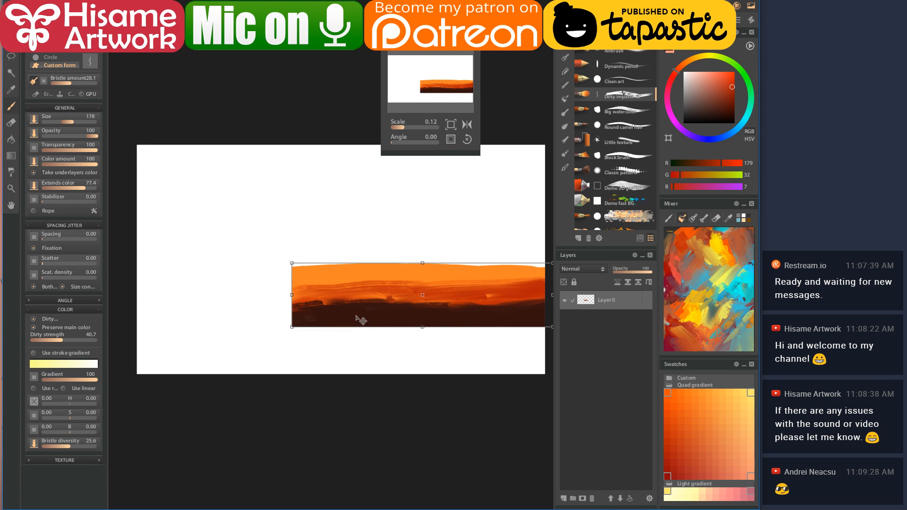
drag(286, 324, 118, 367)
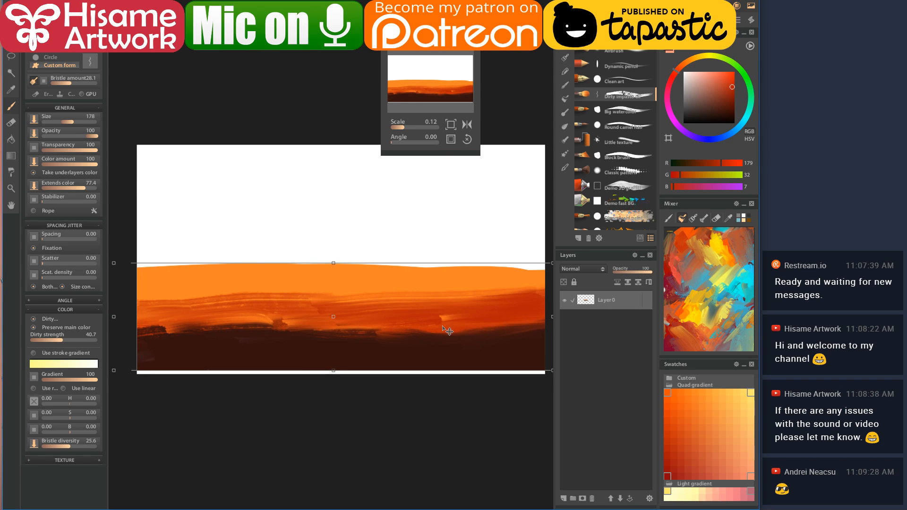
drag(333, 370, 335, 382)
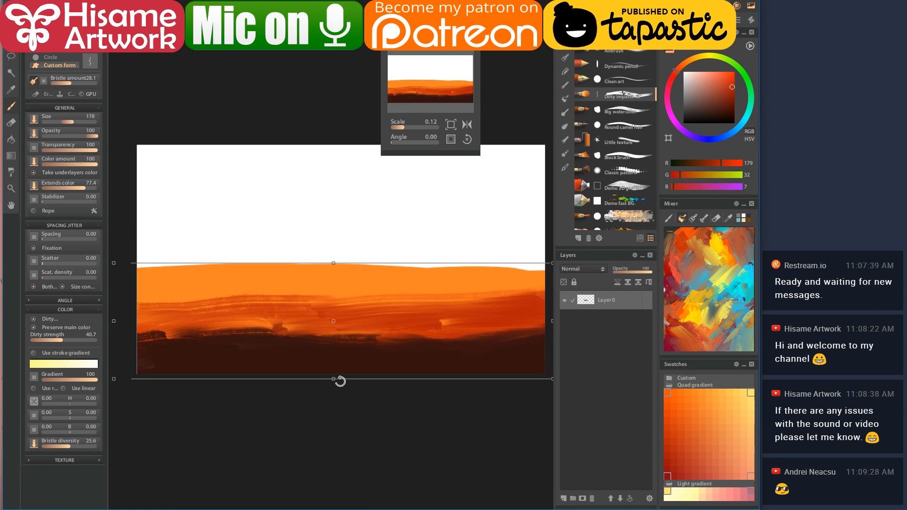
click(591, 304)
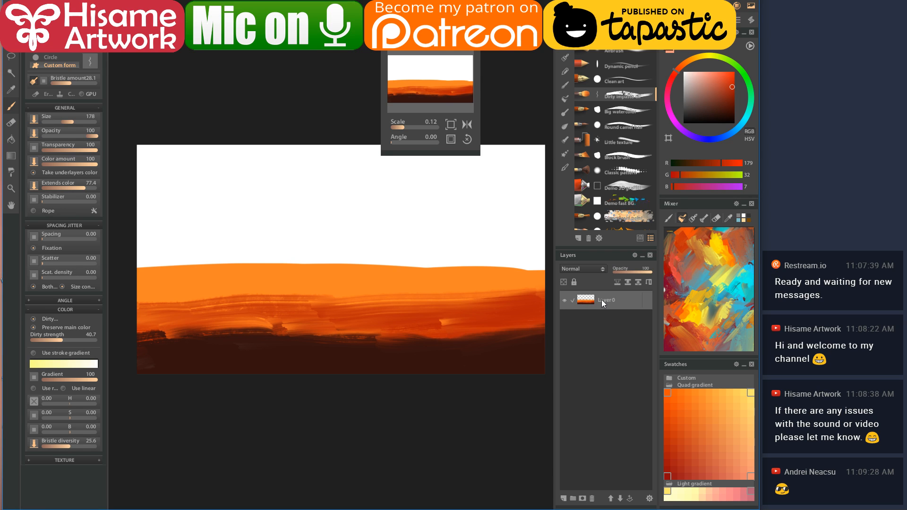
- Rename the painted layer to 'ground'
right_click(610, 303)
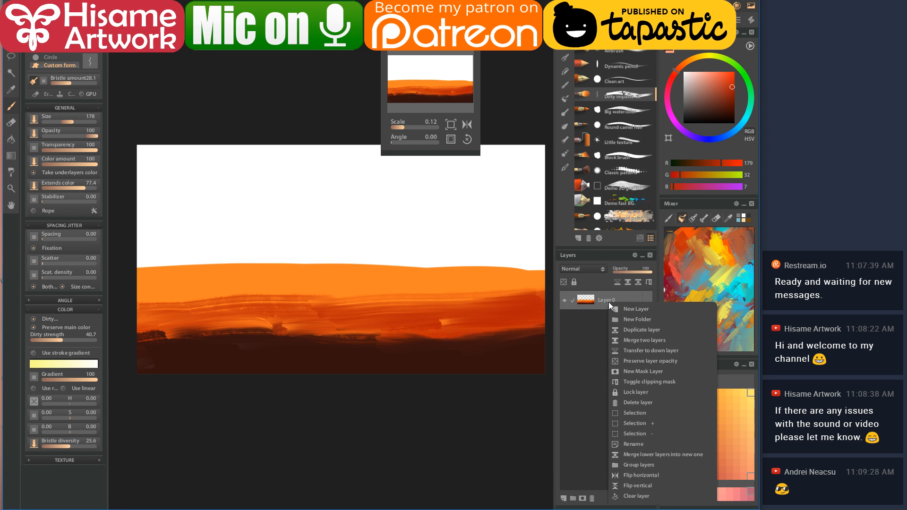
click(623, 443)
text(ground)
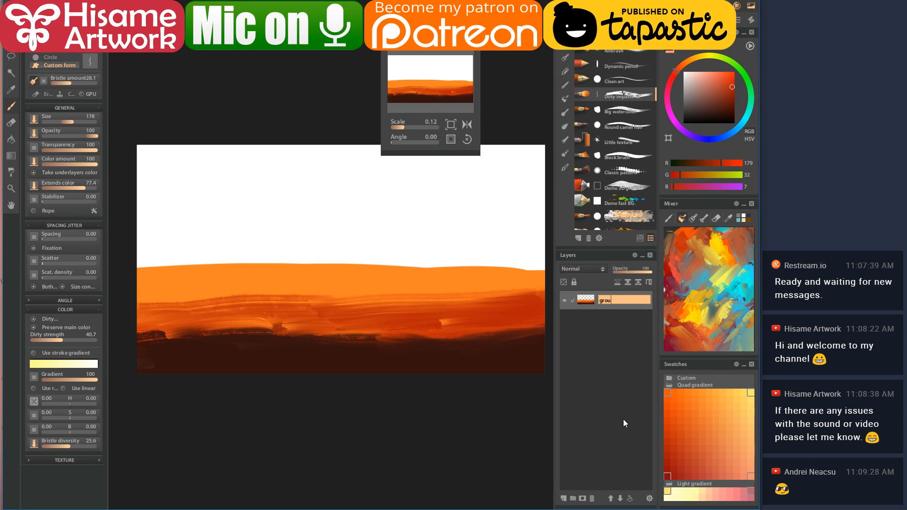
key(Return)
- Add a new layer named 'wall' and pick a light orange swatch
click(563, 498)
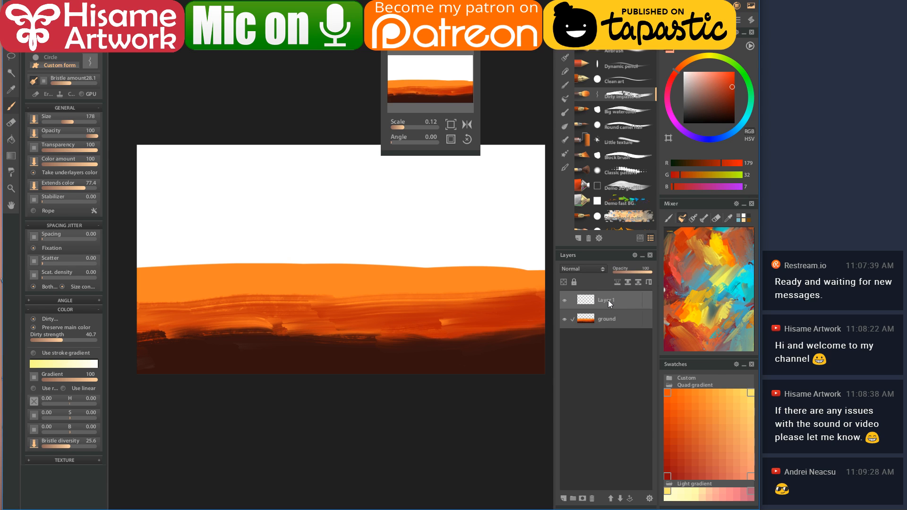
right_click(608, 300)
click(629, 441)
text(wall)
key(Return)
click(723, 433)
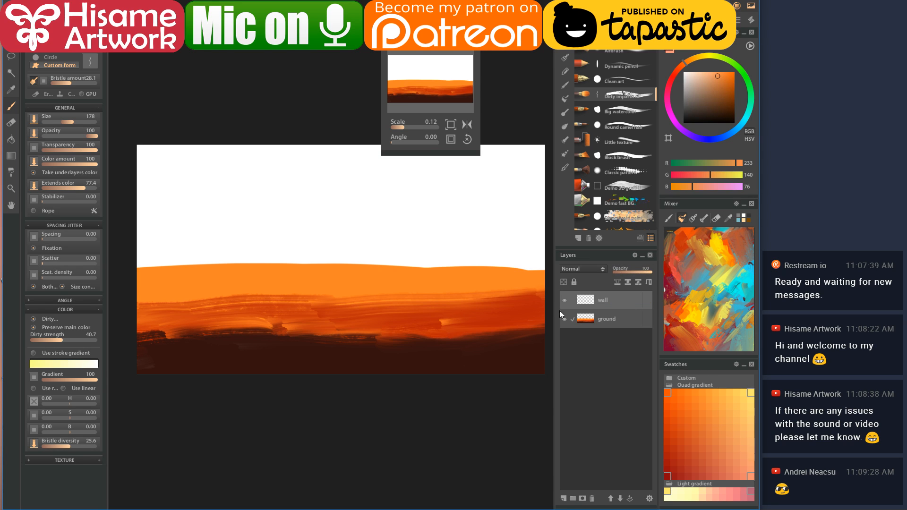
- Paint wide light-orange wall strokes down the canvas's upper right edge
drag(530, 146, 526, 210)
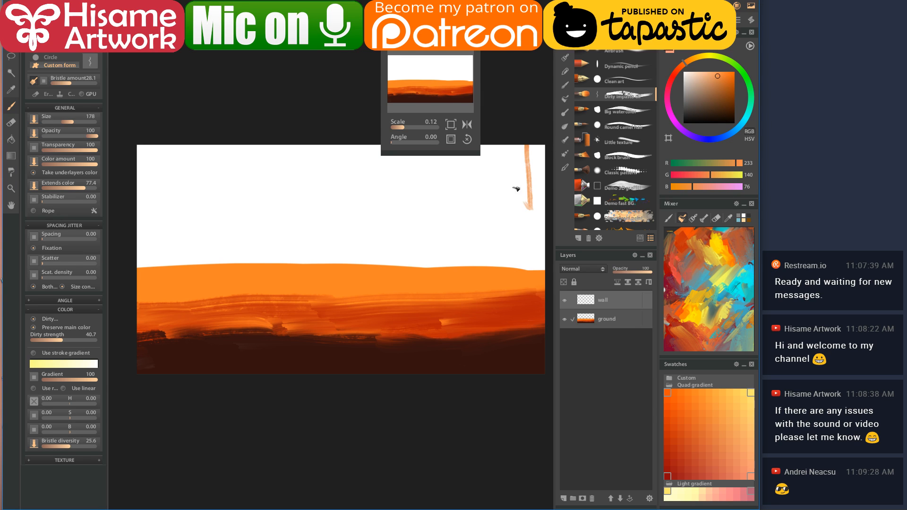
key(])
drag(439, 38, 452, 9)
mouse_move(534, 137)
mouse_down()
mouse_move(528, 251)
mouse_move(526, 157)
mouse_move(491, 139)
mouse_move(515, 255)
mouse_move(522, 172)
mouse_up()
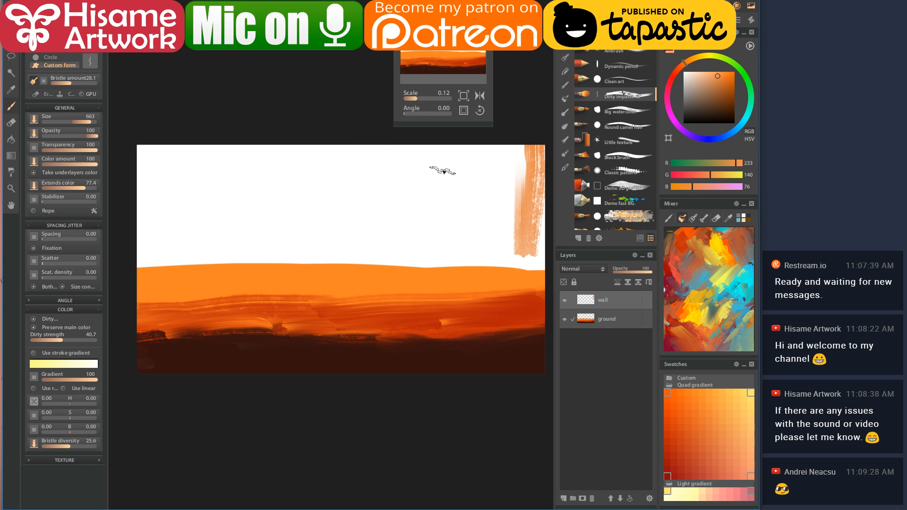
- Float the canvas overview panel over the workspace and widen its preview
drag(444, 46, 470, 9)
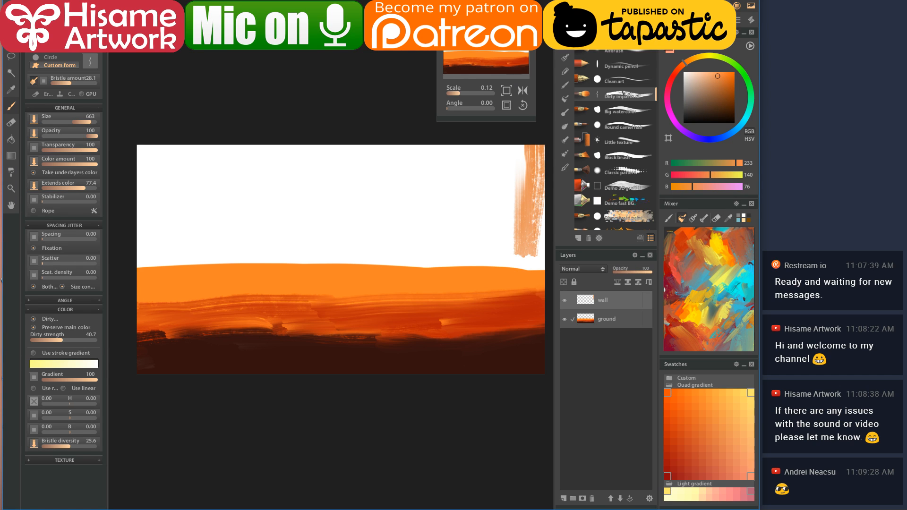
drag(469, 9, 490, 2)
drag(455, 81, 292, 80)
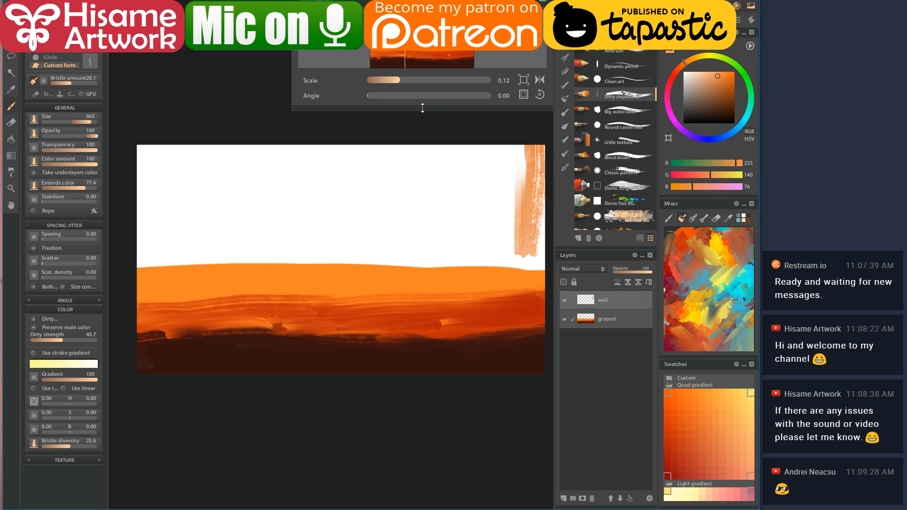
- Enlarge the Navigator preview, opening and dismissing its right-click menu without resetting anything
drag(422, 110, 420, 136)
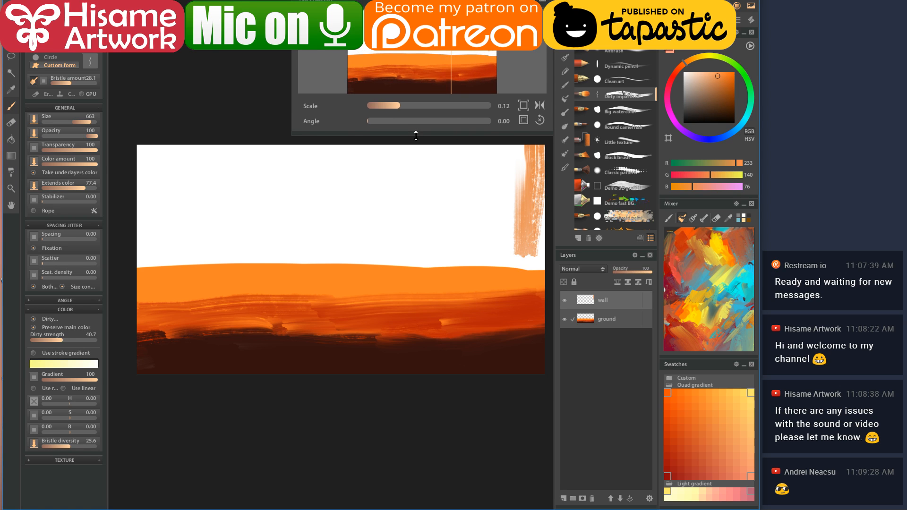
right_click(381, 38)
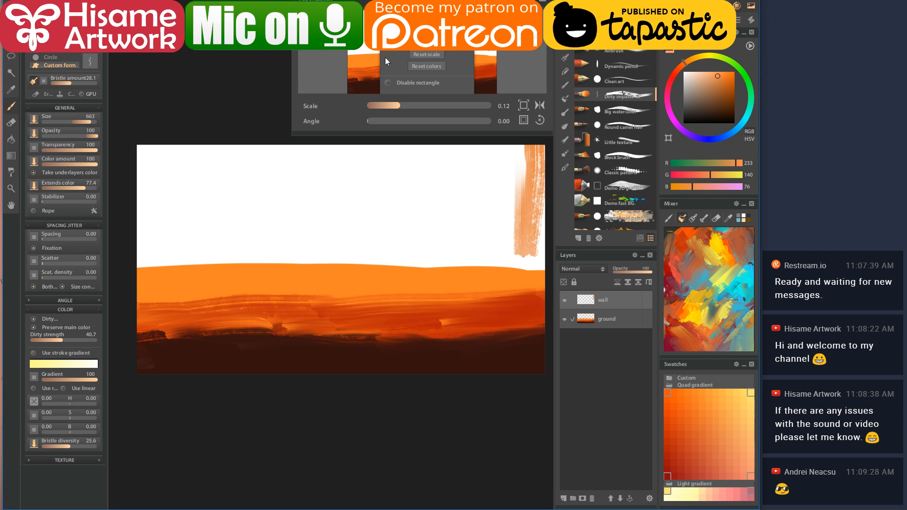
click(351, 115)
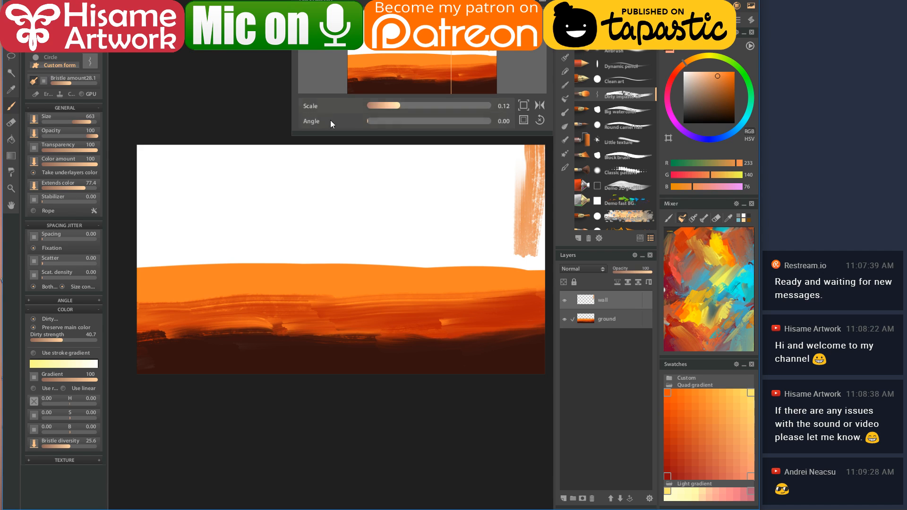
drag(293, 137, 370, 138)
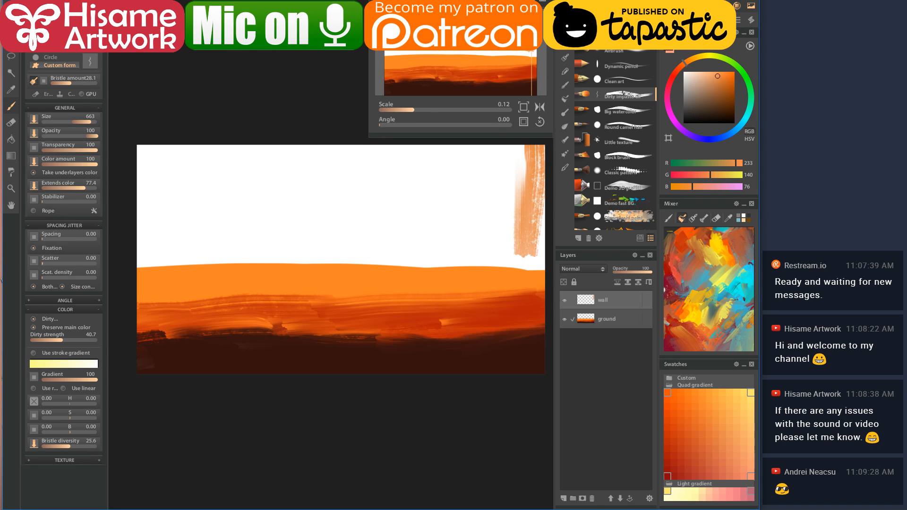
- Drag the Navigator panel by its title bar to dock it out of the way
drag(432, 10, 358, 166)
drag(549, 376, 425, 4)
drag(546, 2, 546, 1)
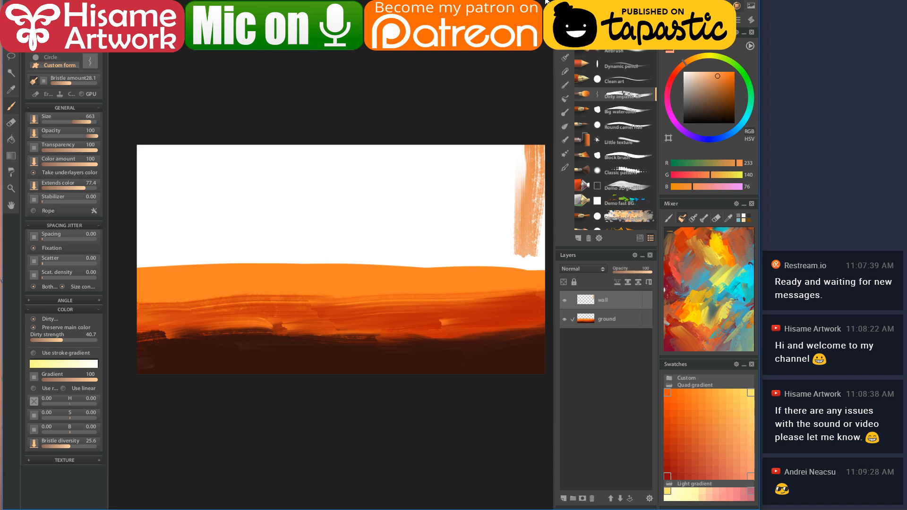
- Paint tall light-orange strokes down the left edge with an enlarged soft round brush
scroll(314, 231, up, 2)
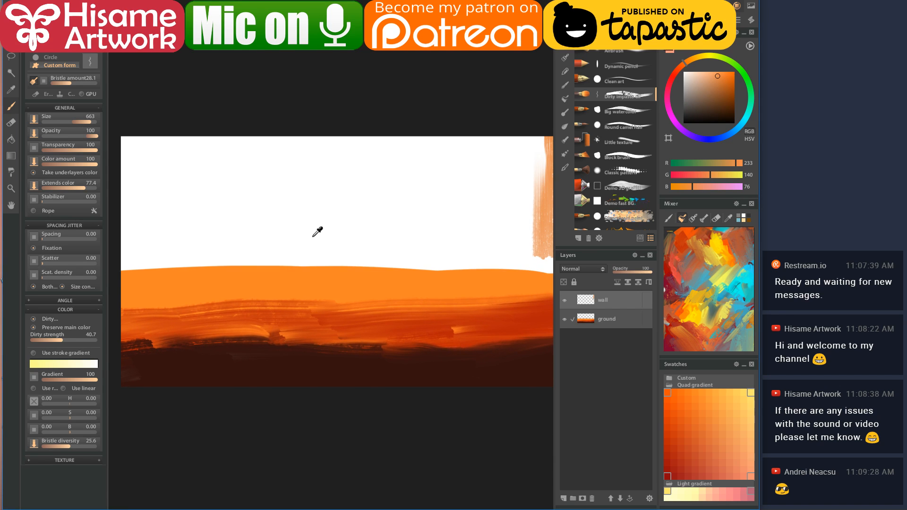
mouse_move(124, 201)
mouse_down()
mouse_move(123, 253)
mouse_move(147, 225)
mouse_move(137, 289)
mouse_move(143, 239)
mouse_move(151, 261)
mouse_move(139, 250)
mouse_move(140, 276)
mouse_move(137, 243)
mouse_up()
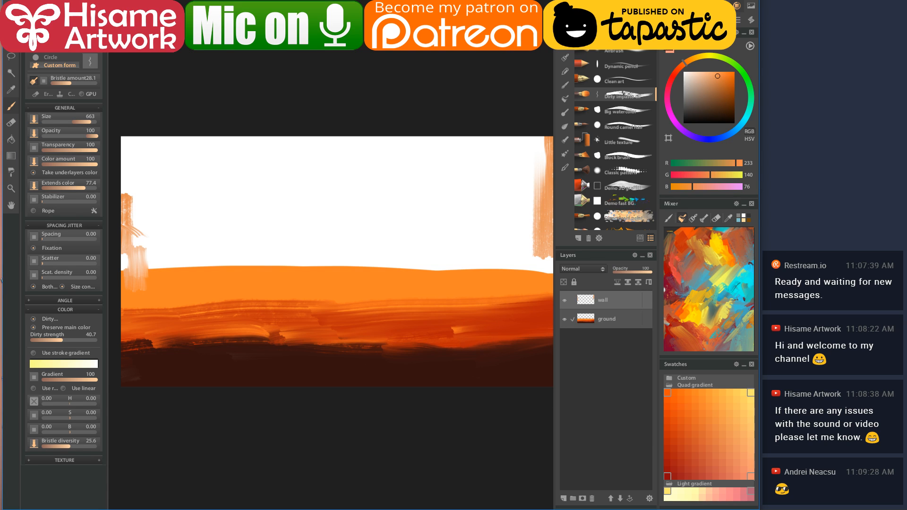
key(b)
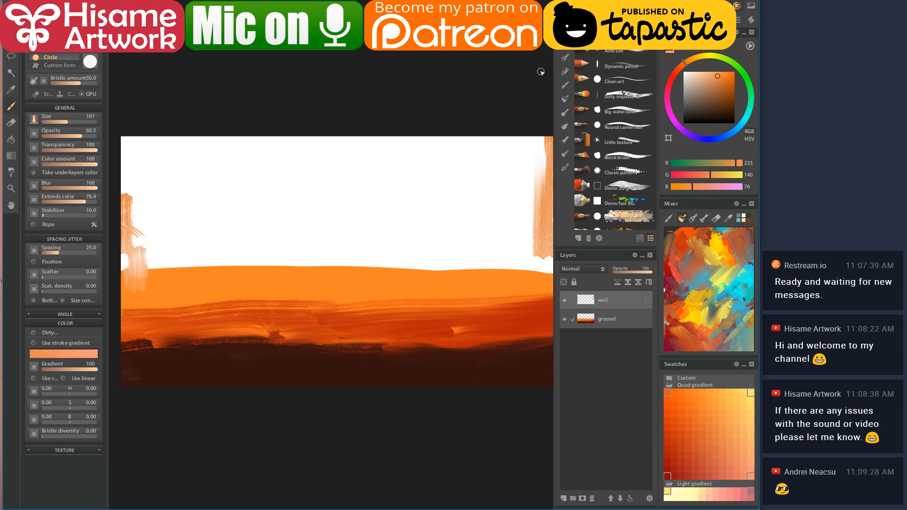
key(bracketright)
key(bracketright)
key(bracketright)
key(bracketright)
mouse_move(126, 134)
mouse_down()
mouse_move(126, 290)
mouse_move(138, 190)
mouse_move(137, 288)
mouse_up()
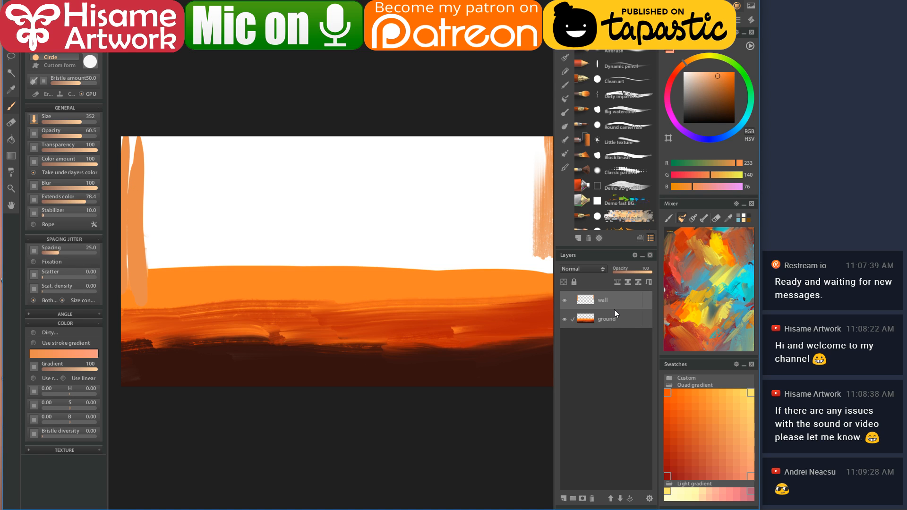
- Undo the wall-into-ground merge and move the wall layer below ground
click(638, 283)
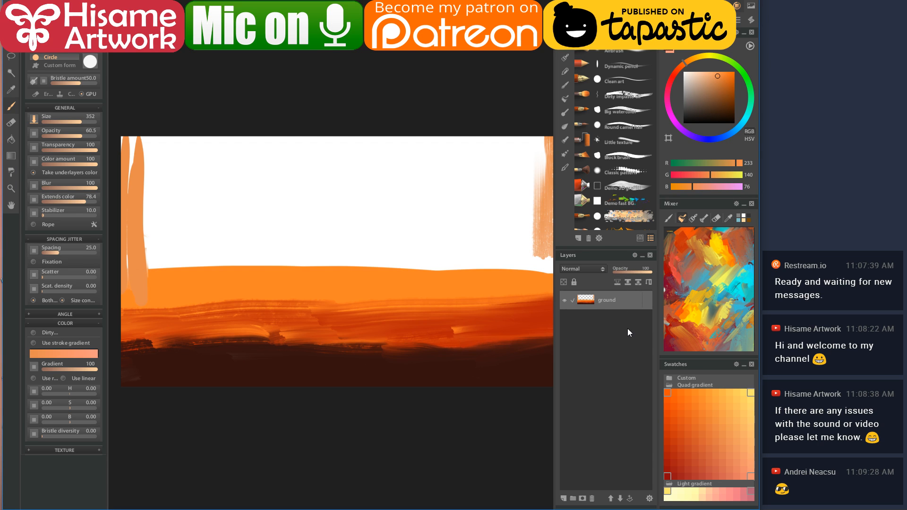
key(ctrl+z)
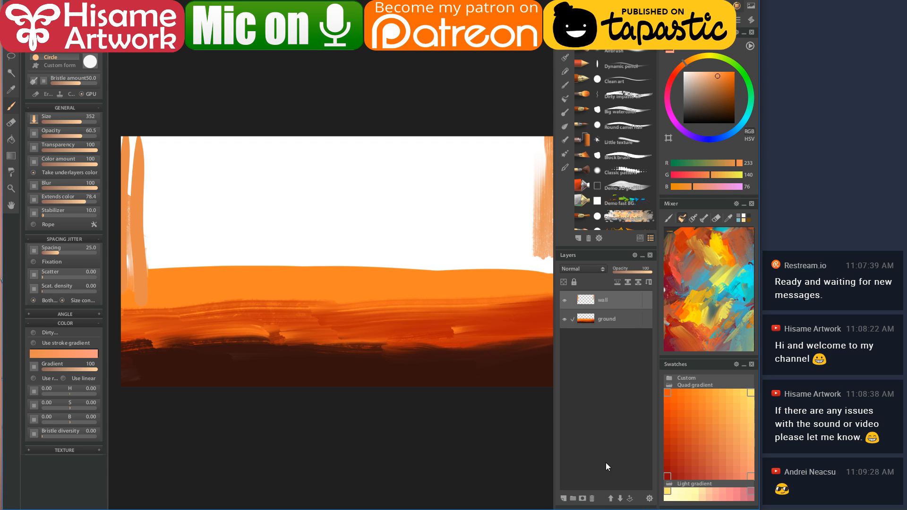
click(621, 499)
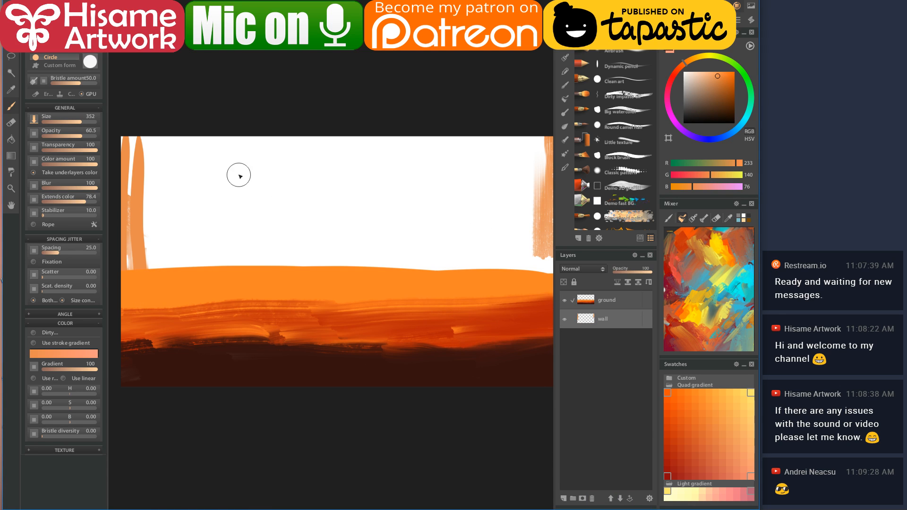
- Pick a tan-brown and paint over the whole sky with a much larger brush
mouse_move(136, 127)
mouse_down()
mouse_move(119, 240)
mouse_move(135, 150)
mouse_move(145, 151)
mouse_move(138, 230)
mouse_move(148, 277)
mouse_move(134, 310)
mouse_up()
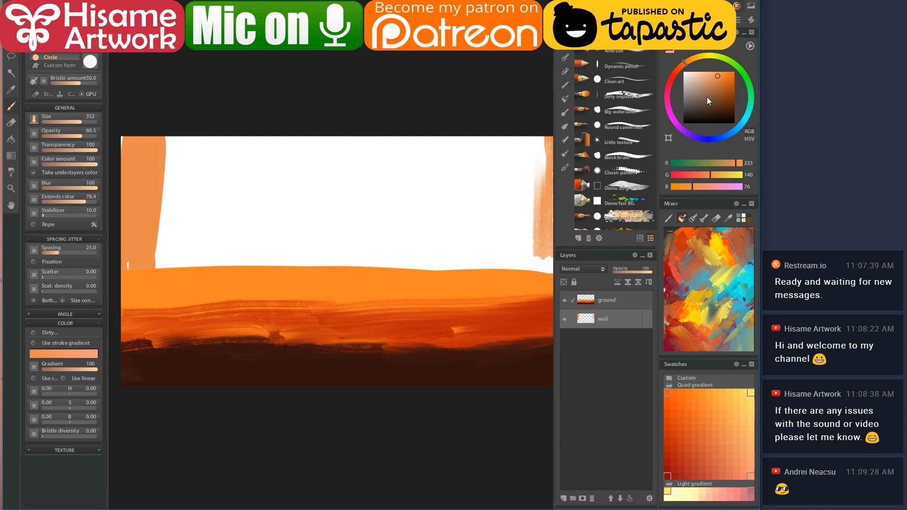
click(708, 85)
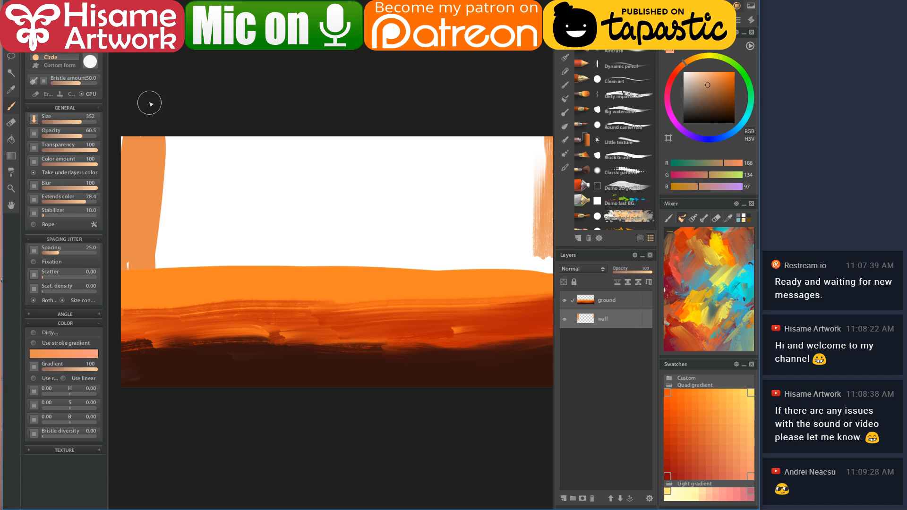
mouse_move(135, 133)
mouse_down()
mouse_move(110, 278)
mouse_move(186, 140)
mouse_move(209, 148)
mouse_move(220, 315)
mouse_up()
key(])
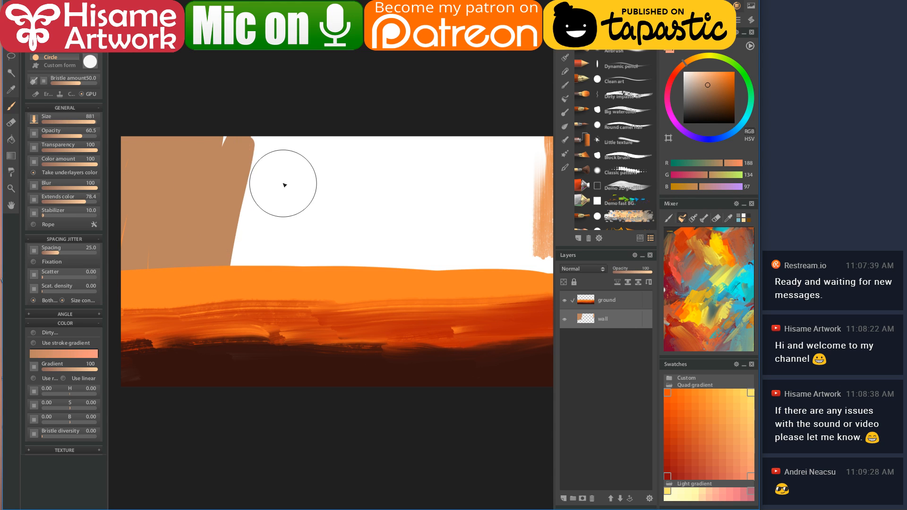
mouse_move(233, 146)
mouse_down()
mouse_move(534, 169)
mouse_move(548, 146)
mouse_move(263, 147)
mouse_move(569, 146)
mouse_move(217, 171)
mouse_move(545, 166)
mouse_move(255, 208)
mouse_move(428, 212)
mouse_move(310, 247)
mouse_move(488, 248)
mouse_move(415, 267)
mouse_move(377, 246)
mouse_up()
scroll(322, 251, up, 1)
scroll(321, 250, right, 3)
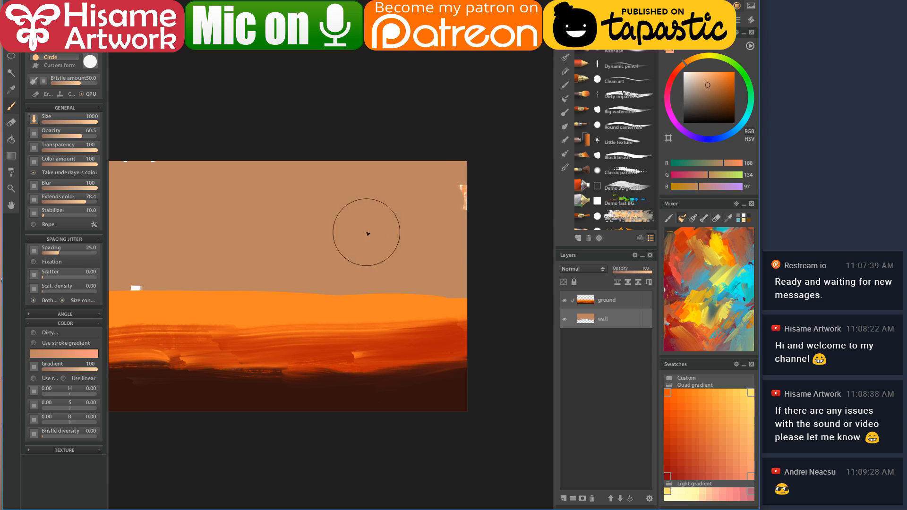
scroll(298, 239, down, 1)
scroll(298, 239, left, 3)
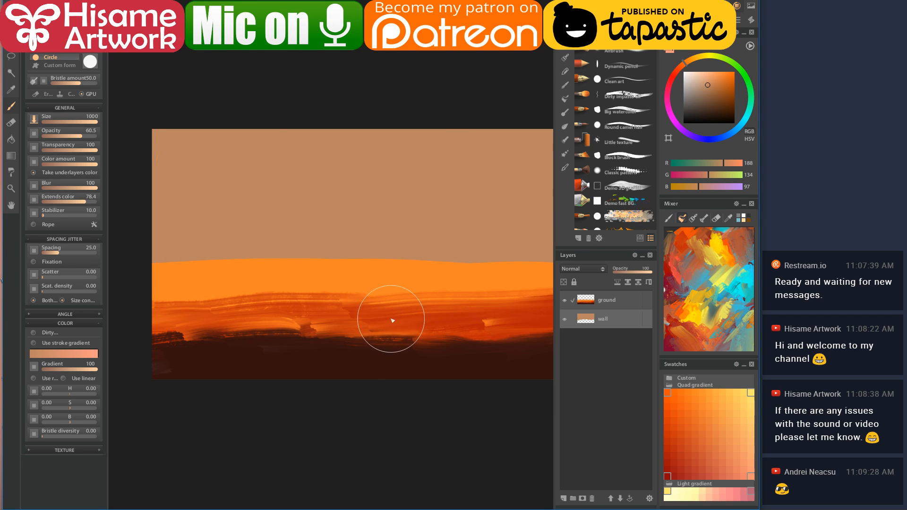
- Save the painting as a psd file named 'pain storm'
key(ctrl+s)
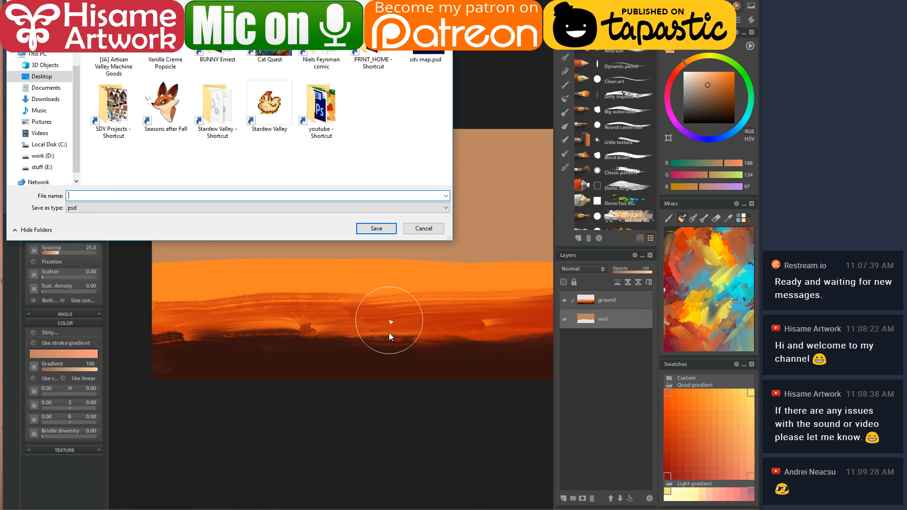
text(p)
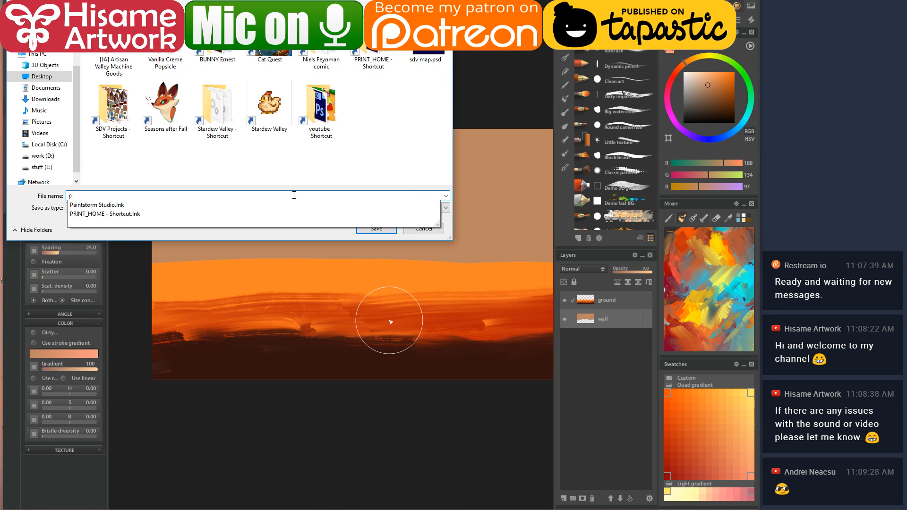
text(ain storm)
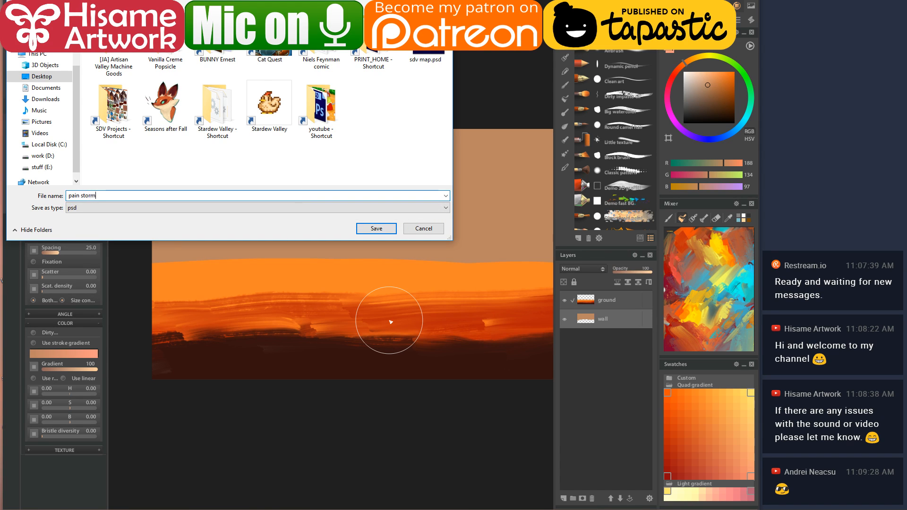
key(Return)
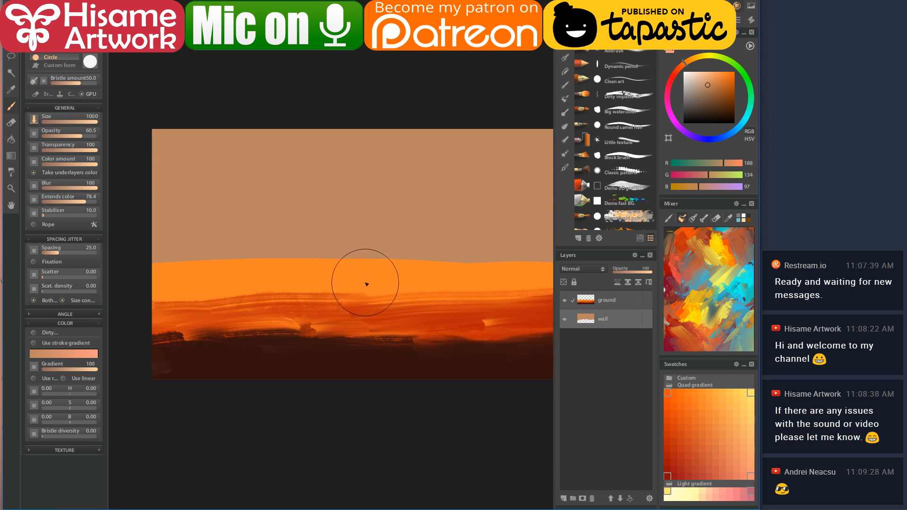
- Resize the canvas, brush and Layers columns and raise the Mixer/Swatches splitter for taller palettes
drag(448, 294, 413, 296)
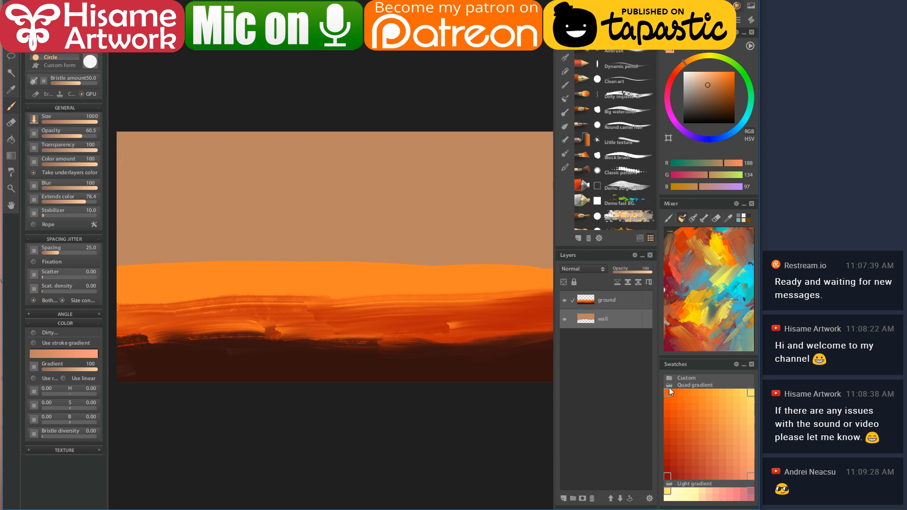
click(752, 391)
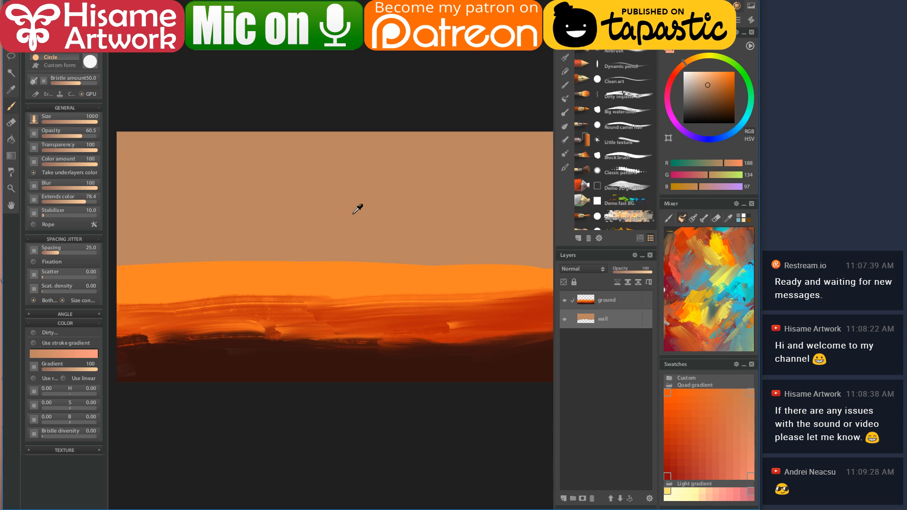
mouse_move(555, 282)
mouse_down()
mouse_move(581, 280)
mouse_move(494, 284)
mouse_move(582, 279)
mouse_move(572, 281)
mouse_up()
drag(659, 268, 677, 262)
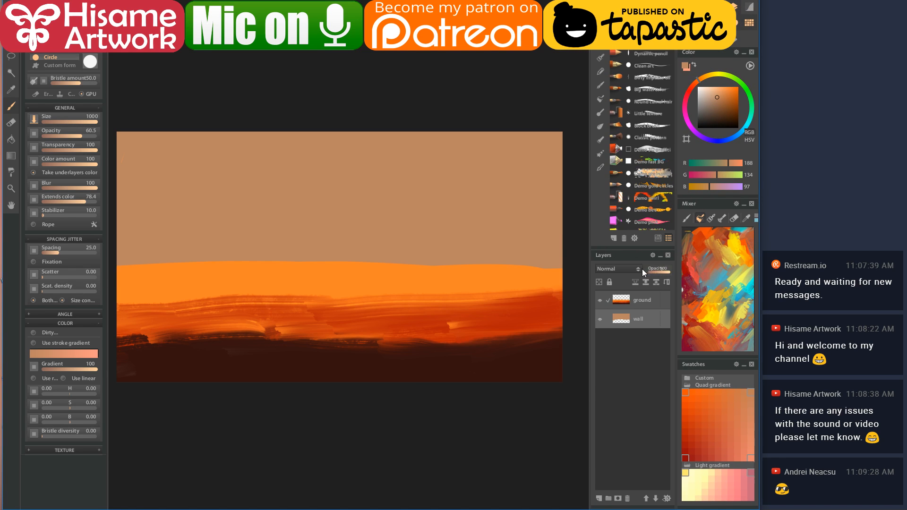
drag(589, 246, 579, 246)
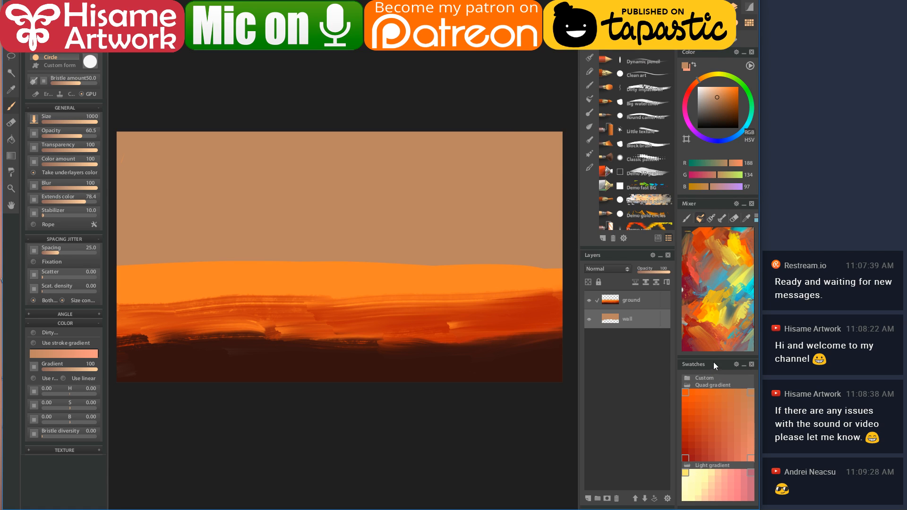
drag(714, 357, 713, 312)
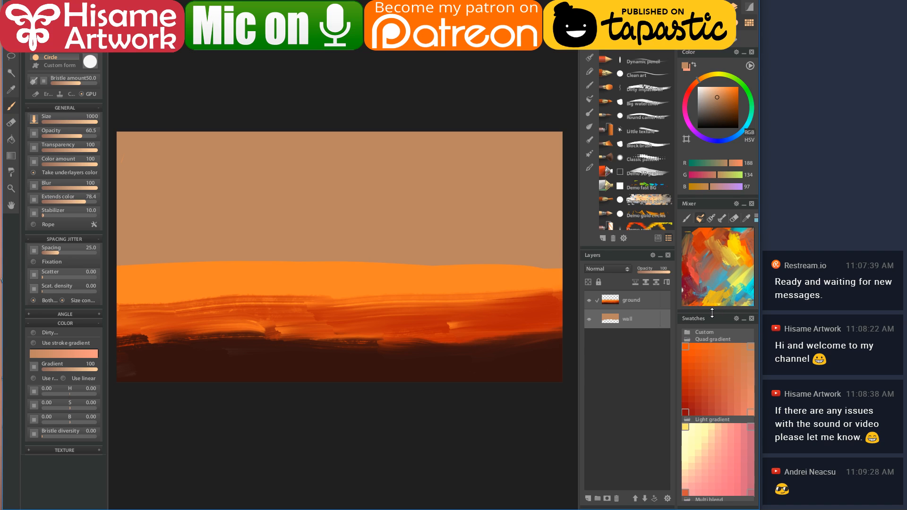
- Paint a dark red stroke at top right, then cover it with large pale yellow shapes hanging from the top
click(700, 438)
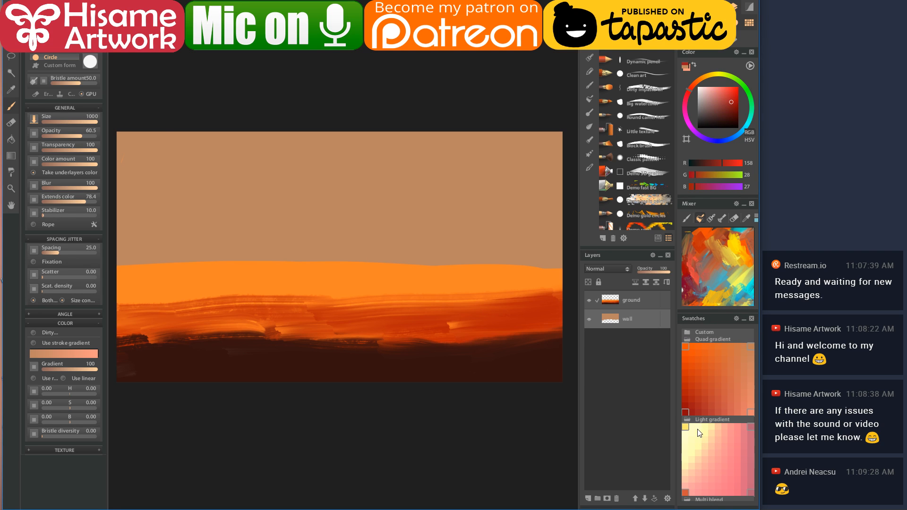
drag(519, 140, 537, 161)
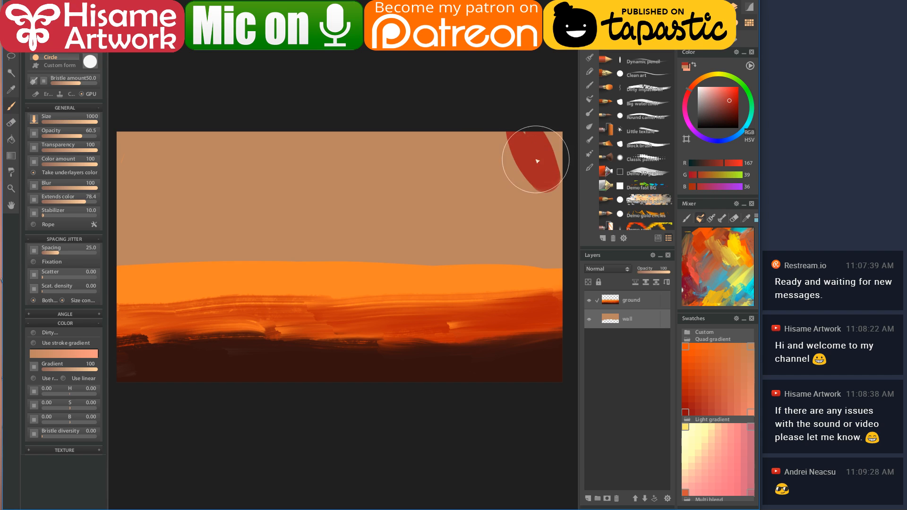
click(701, 436)
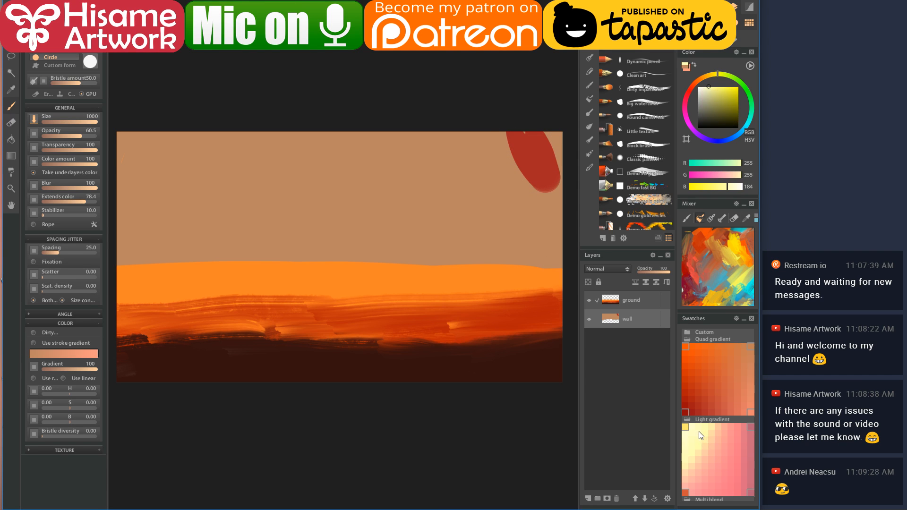
mouse_move(531, 146)
mouse_down()
mouse_move(517, 135)
mouse_move(543, 125)
mouse_move(551, 143)
mouse_move(518, 166)
mouse_move(482, 142)
mouse_move(502, 171)
mouse_move(490, 170)
mouse_up()
mouse_move(432, 135)
mouse_down()
mouse_move(472, 179)
mouse_move(505, 184)
mouse_move(476, 193)
mouse_up()
mouse_move(348, 122)
mouse_down()
mouse_move(401, 184)
mouse_move(487, 221)
mouse_up()
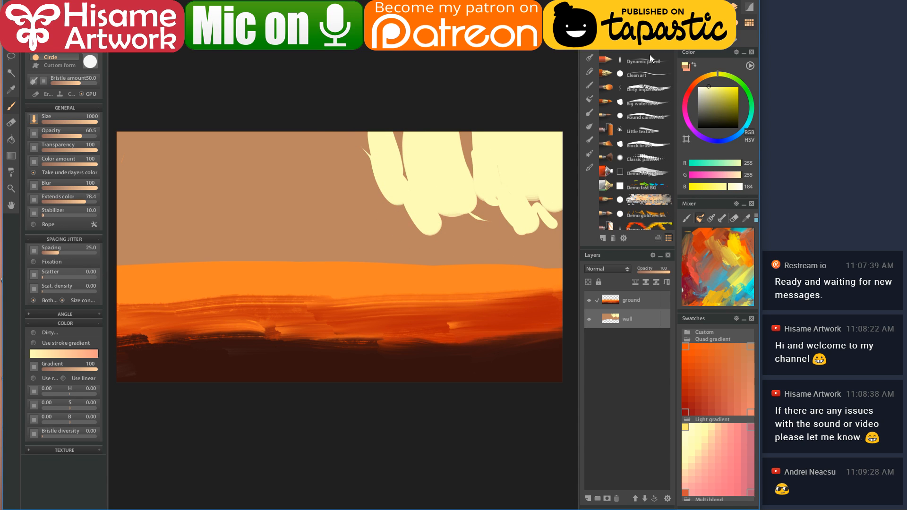
click(649, 86)
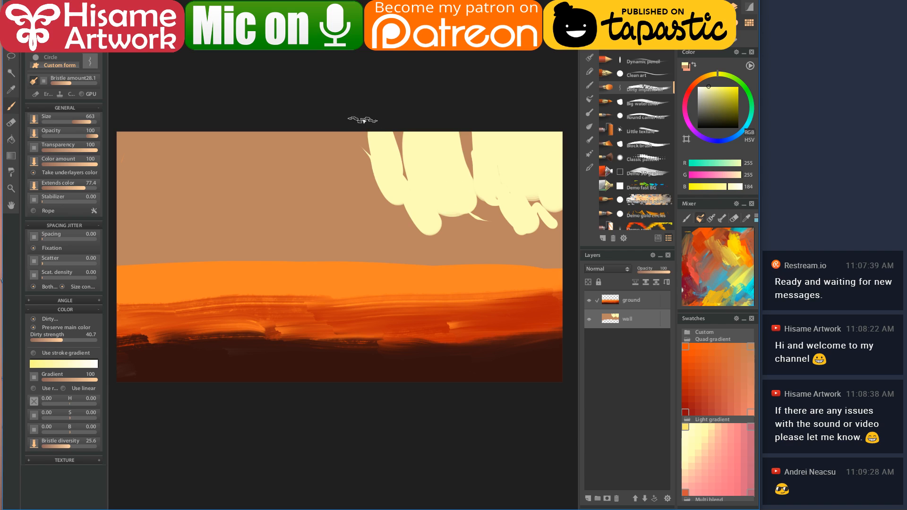
- Extend the cream strokes with impasto and Block brushes, covering the pink-blue streak and brown wedge
mouse_move(365, 142)
mouse_down()
mouse_move(399, 216)
mouse_move(383, 167)
mouse_move(429, 235)
mouse_move(403, 161)
mouse_up()
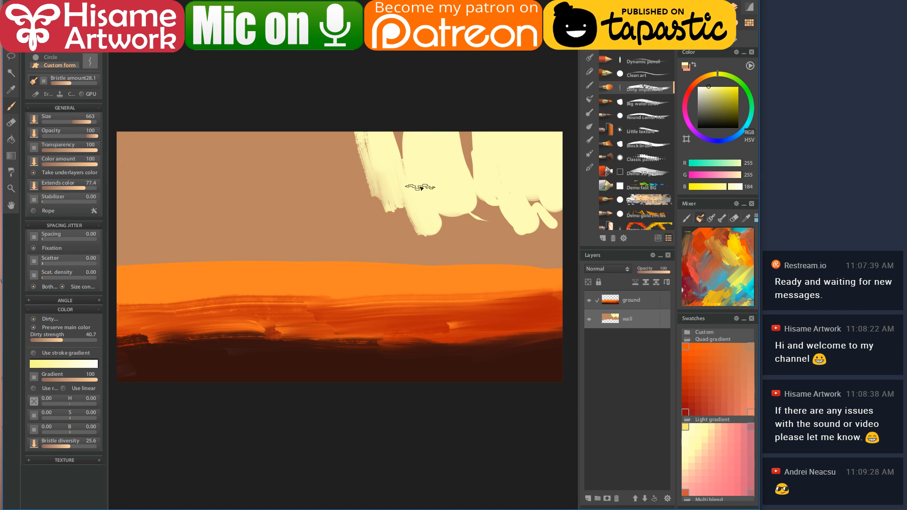
click(650, 172)
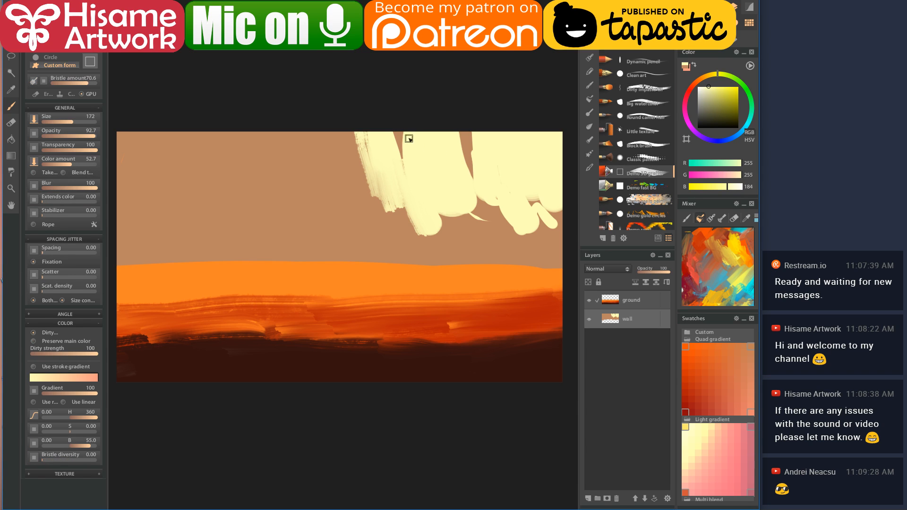
drag(396, 124, 405, 163)
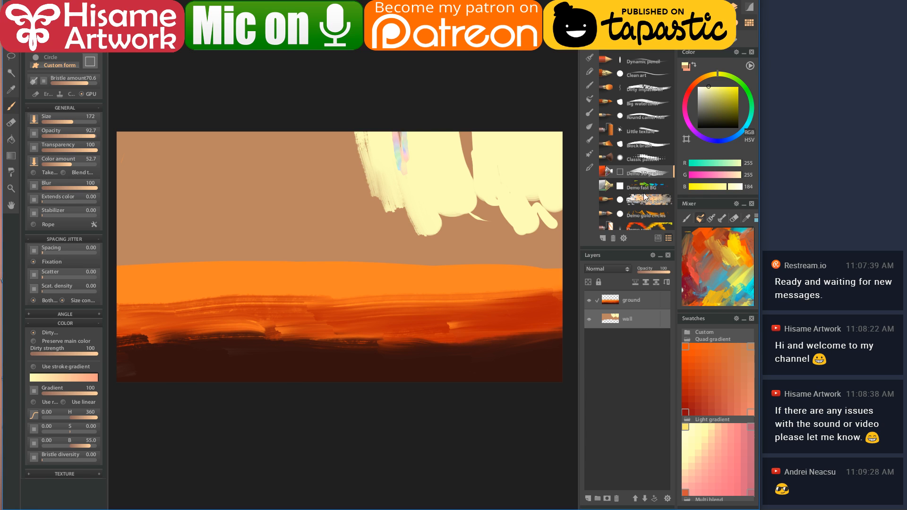
click(634, 144)
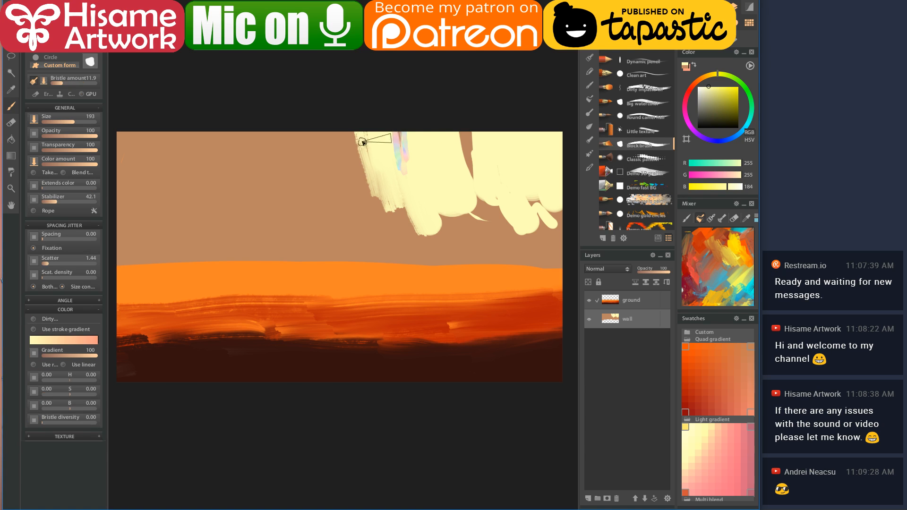
mouse_move(397, 127)
mouse_down()
mouse_move(406, 189)
mouse_move(395, 122)
mouse_move(404, 122)
mouse_move(397, 143)
mouse_move(409, 190)
mouse_up()
key(bracketright)
key(bracketright)
key(bracketright)
mouse_move(465, 188)
mouse_down()
mouse_move(461, 126)
mouse_move(477, 200)
mouse_move(464, 128)
mouse_move(475, 148)
mouse_move(469, 132)
mouse_move(470, 207)
mouse_up()
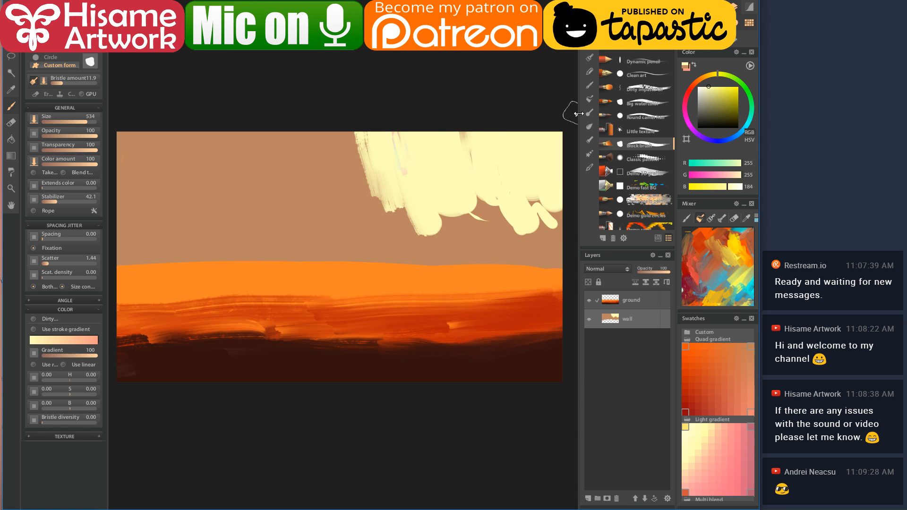
click(638, 88)
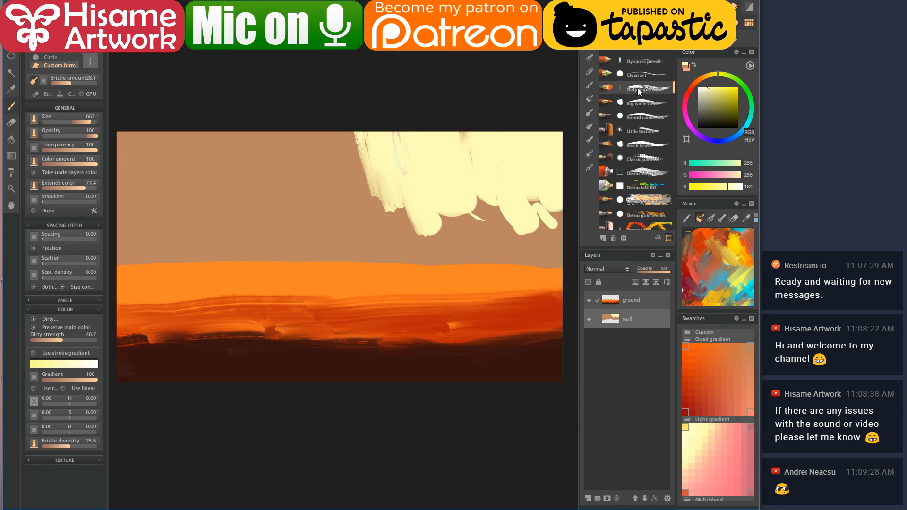
mouse_move(437, 241)
mouse_down()
mouse_move(417, 194)
mouse_move(451, 235)
mouse_move(442, 242)
mouse_move(419, 187)
mouse_move(432, 244)
mouse_move(423, 211)
mouse_move(449, 227)
mouse_up()
- Eyedrop the beige sky, lower colour amount to 46.2, and smear tan into the cream's lower lobes
alt+click(458, 238)
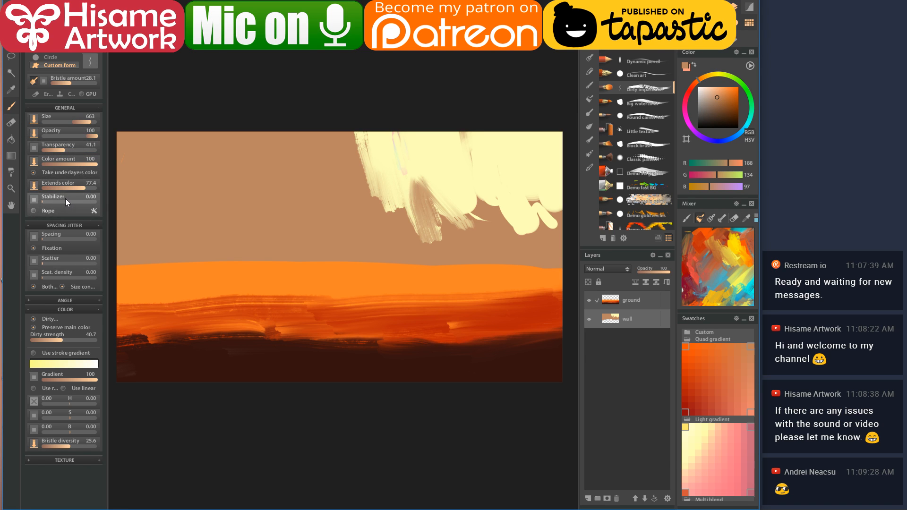
drag(80, 166, 67, 161)
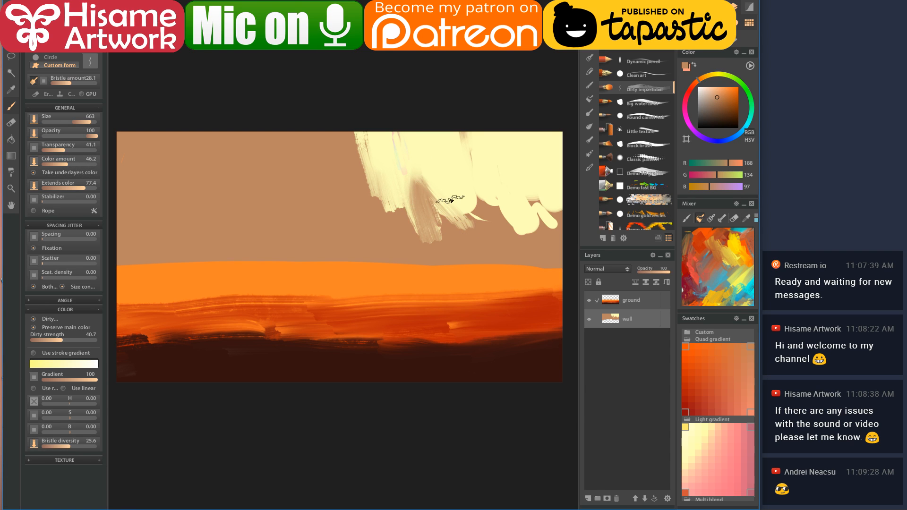
click(449, 194)
drag(462, 171, 463, 205)
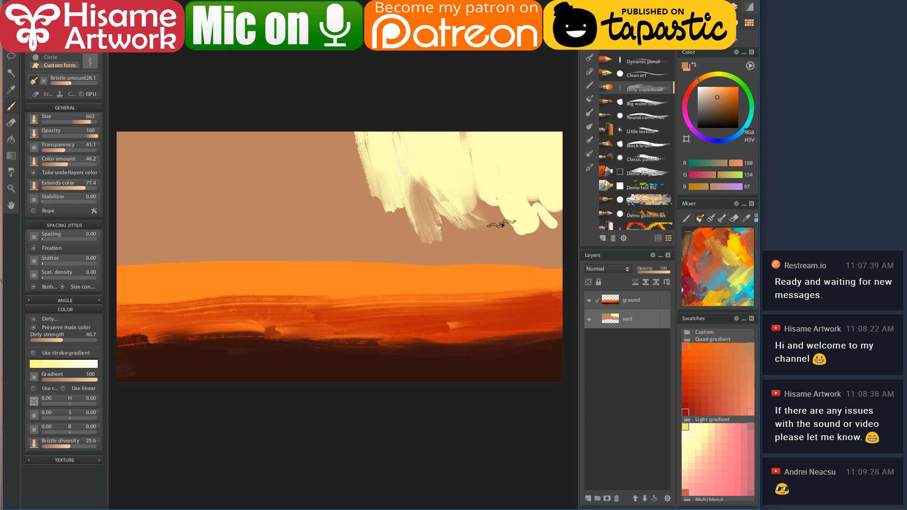
drag(501, 161, 529, 232)
drag(512, 194, 521, 236)
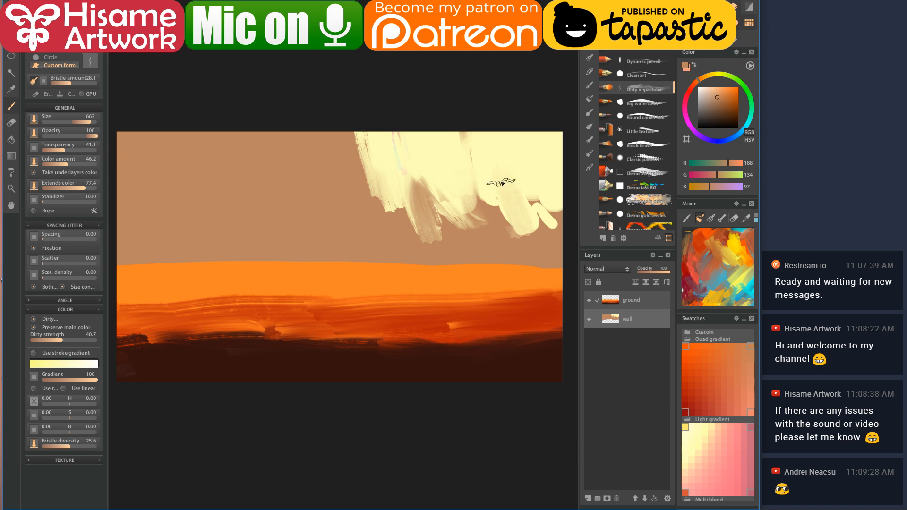
- Shrink the brush and extend the cream blob over the tan gap
scroll(501, 183, up, 3)
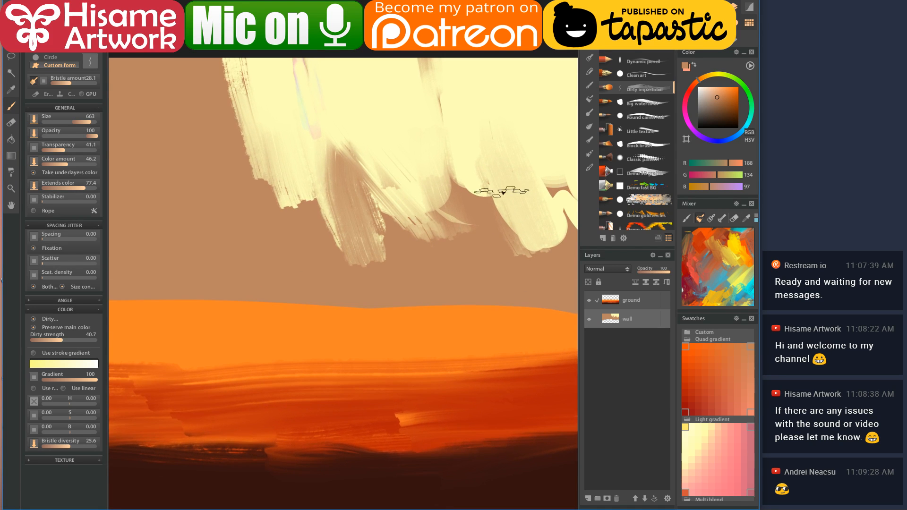
scroll(508, 192, down, 3)
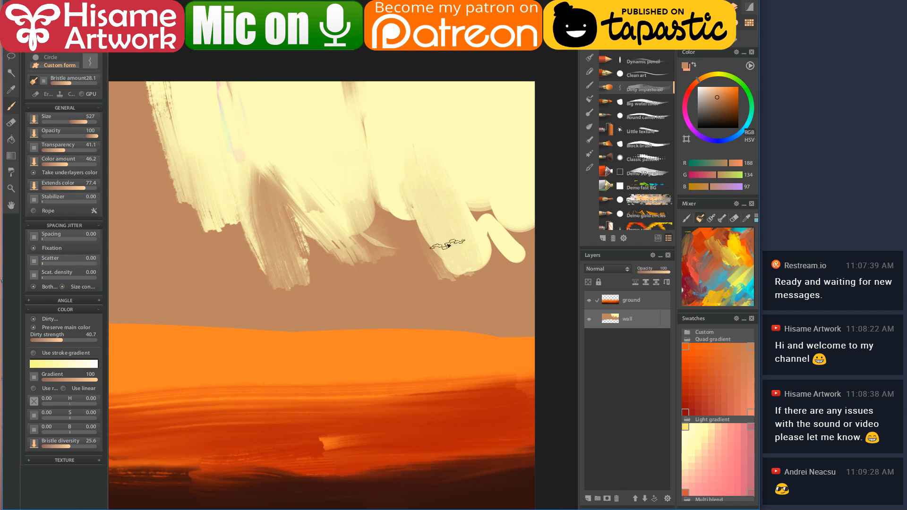
key(bracketleft)
key(bracketleft)
key(bracketleft)
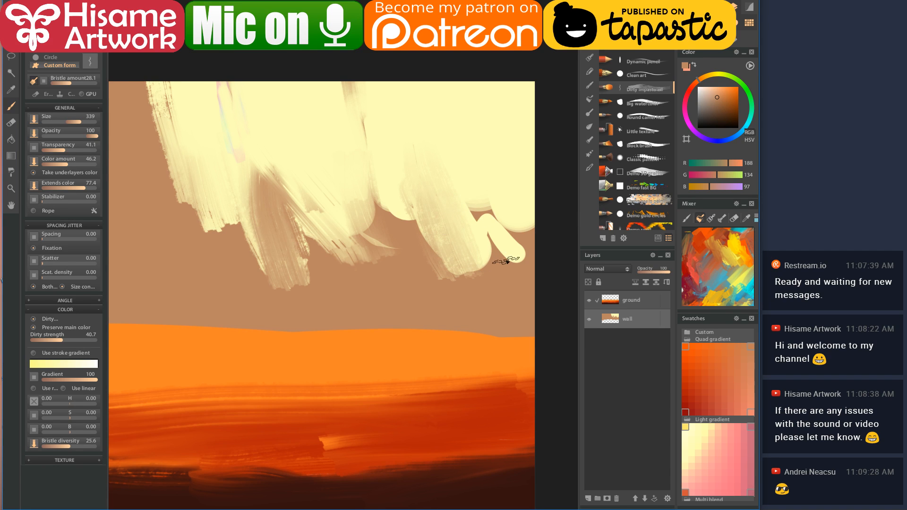
drag(480, 200, 478, 192)
- Paint striped brown streaks into the cream using the Pointed extender and Wet dirty presets
click(591, 140)
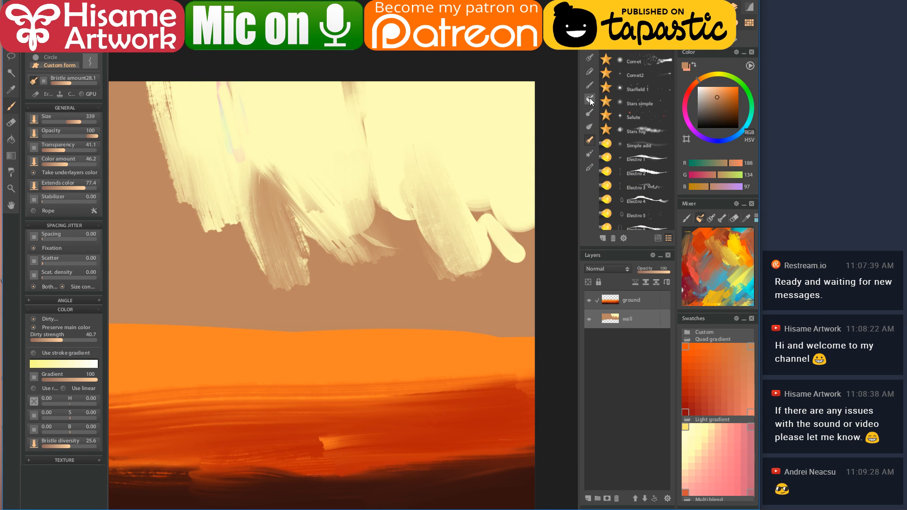
click(590, 113)
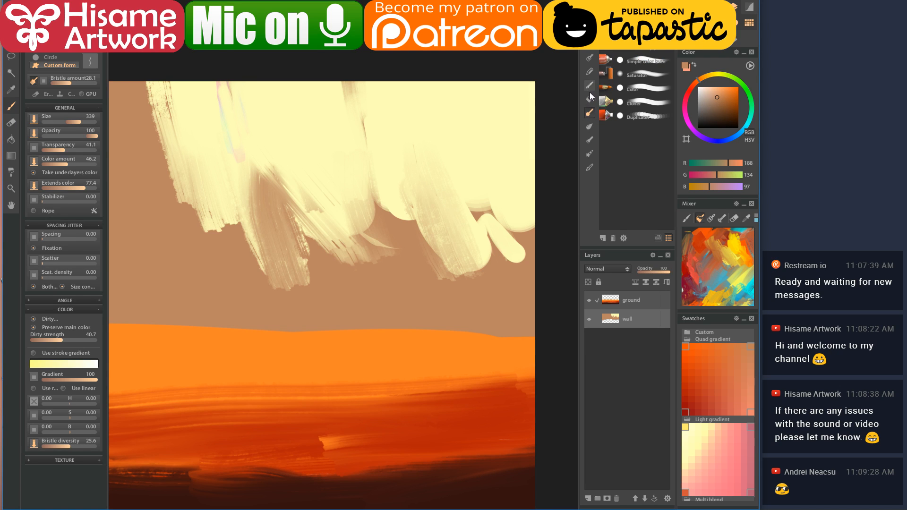
click(590, 99)
click(590, 113)
click(590, 126)
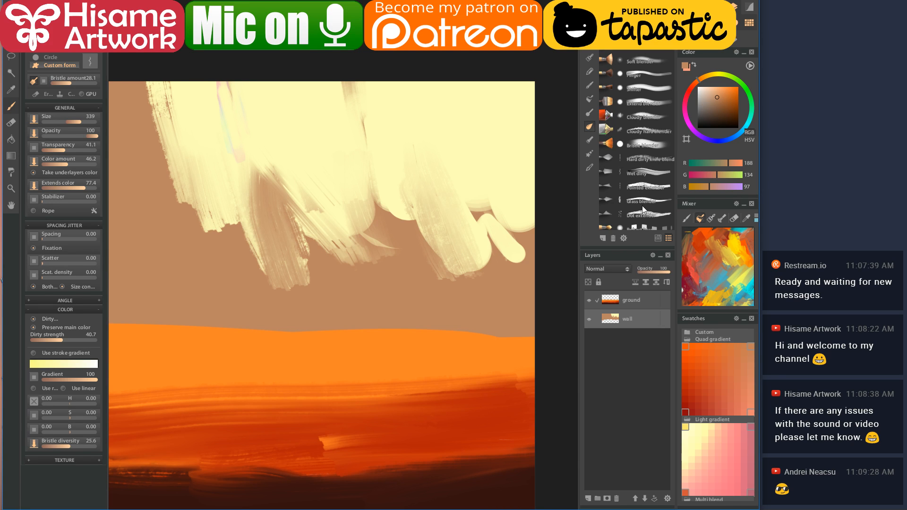
click(644, 187)
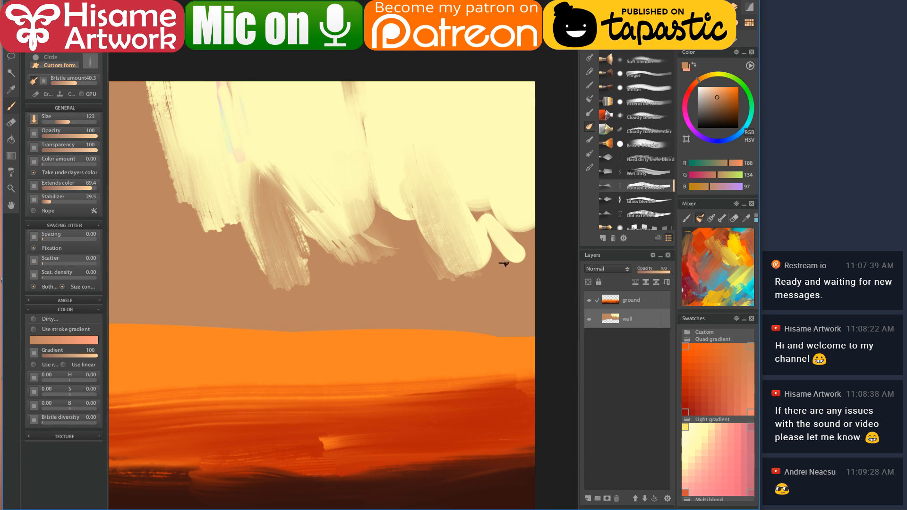
drag(501, 264, 485, 188)
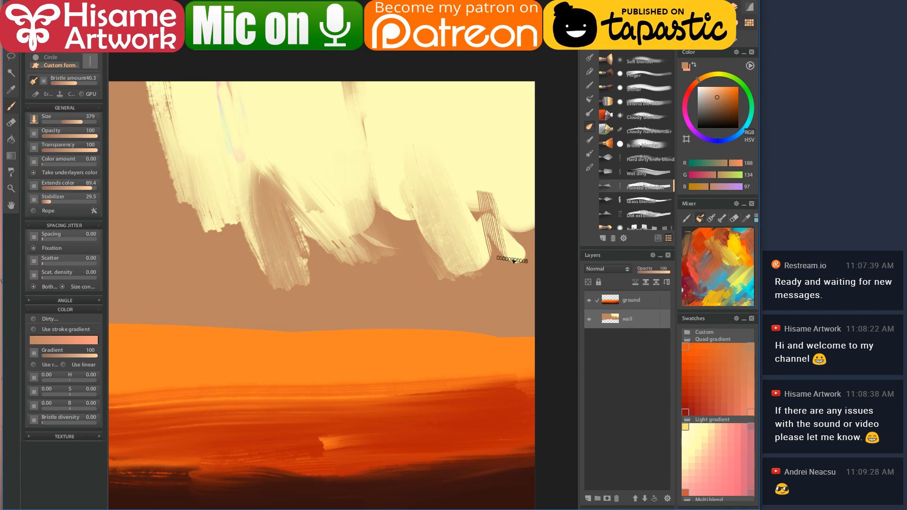
click(646, 170)
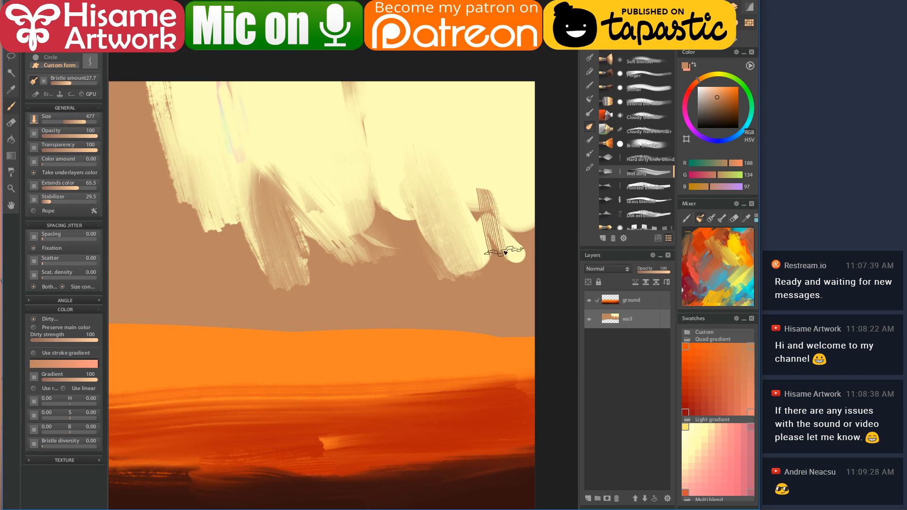
mouse_move(501, 260)
mouse_down()
mouse_move(486, 208)
mouse_move(515, 262)
mouse_move(486, 203)
mouse_move(519, 257)
mouse_move(498, 198)
mouse_move(525, 235)
mouse_move(516, 151)
mouse_move(492, 162)
mouse_up()
mouse_move(371, 143)
mouse_down()
mouse_move(399, 249)
mouse_move(370, 152)
mouse_move(396, 235)
mouse_up()
mouse_move(441, 282)
mouse_down()
mouse_move(385, 142)
mouse_move(411, 227)
mouse_up()
- Soften the brown streaks and lower cream edges with the Bristle blender and Cloudy blender
click(646, 145)
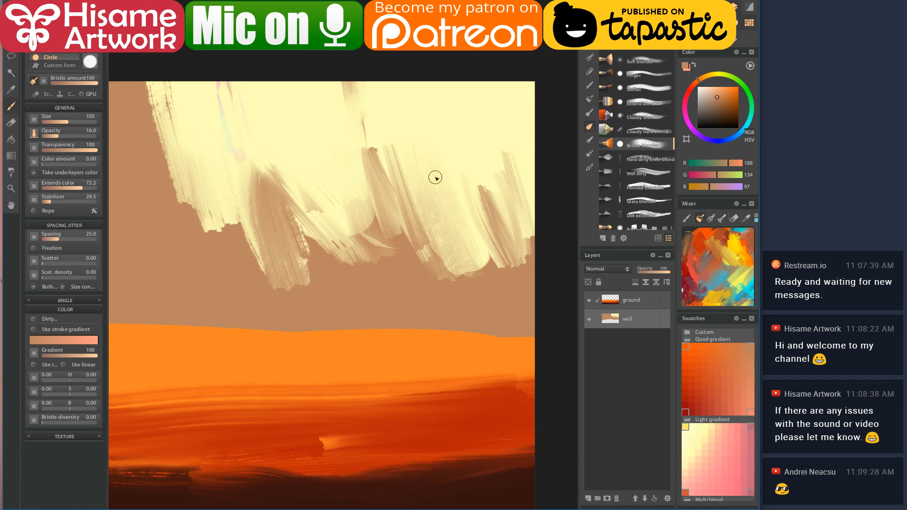
key(bracketright)
key(bracketright)
key(bracketright)
key(bracketright)
mouse_move(363, 130)
mouse_down()
mouse_move(386, 212)
mouse_move(373, 133)
mouse_move(392, 184)
mouse_move(380, 121)
mouse_move(405, 205)
mouse_move(380, 127)
mouse_move(368, 124)
mouse_move(397, 197)
mouse_up()
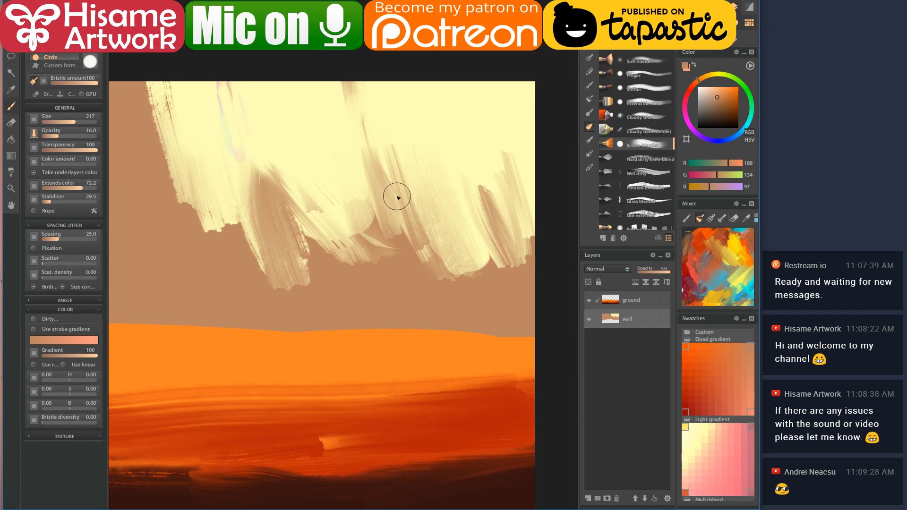
click(644, 116)
mouse_move(378, 202)
mouse_down()
mouse_move(396, 256)
mouse_move(379, 186)
mouse_move(407, 236)
mouse_move(444, 269)
mouse_move(460, 263)
mouse_move(472, 285)
mouse_move(471, 267)
mouse_move(492, 285)
mouse_move(488, 257)
mouse_move(517, 265)
mouse_up()
mouse_move(476, 159)
mouse_down()
mouse_move(469, 176)
mouse_move(483, 179)
mouse_move(520, 266)
mouse_move(526, 249)
mouse_move(546, 249)
mouse_up()
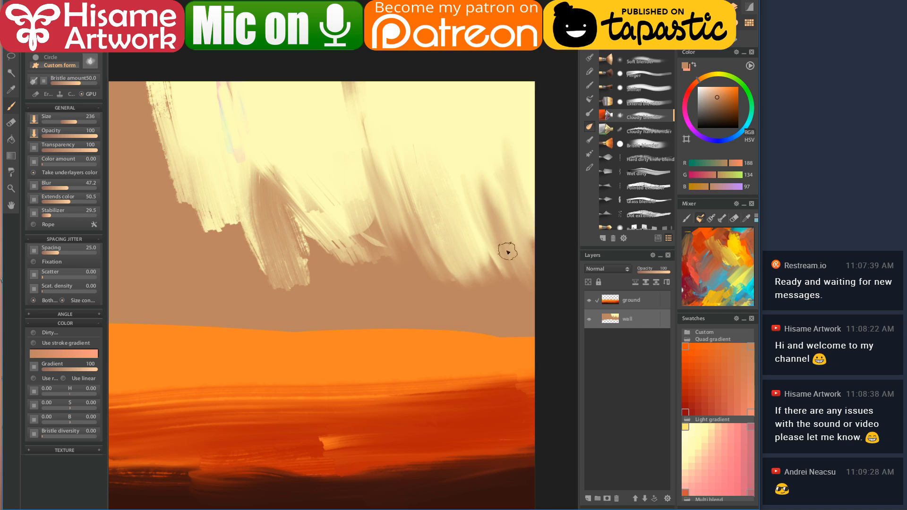
- Blend the remaining dark streaks in the cream mass lighter with the Cloudy blender, then zoom out and recentre
scroll(411, 197, left, 5)
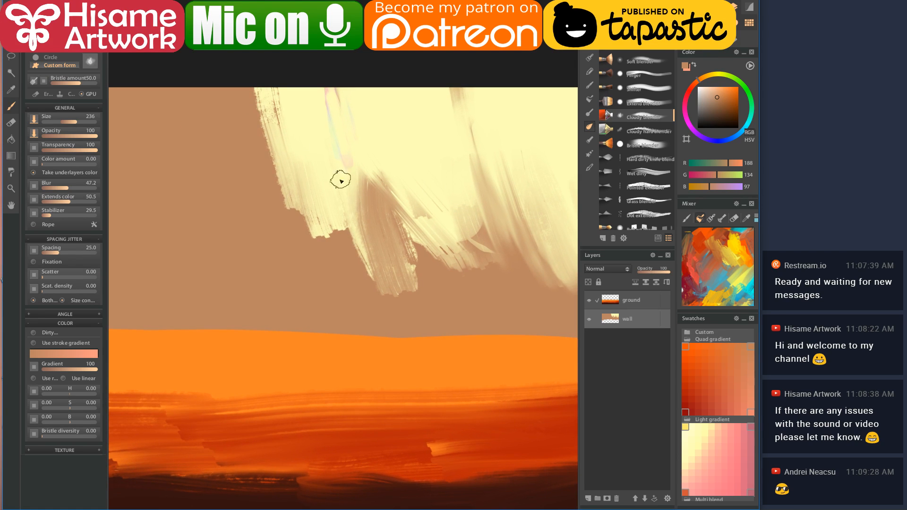
mouse_move(348, 163)
mouse_down()
mouse_move(375, 248)
mouse_move(351, 135)
mouse_move(444, 285)
mouse_move(439, 193)
mouse_move(450, 156)
mouse_move(475, 182)
mouse_move(488, 178)
mouse_up()
mouse_move(479, 228)
mouse_down()
mouse_move(364, 205)
mouse_move(401, 211)
mouse_up()
drag(397, 125, 376, 220)
mouse_move(253, 141)
mouse_down()
mouse_move(271, 189)
mouse_move(260, 152)
mouse_move(272, 140)
mouse_up()
drag(231, 92, 318, 246)
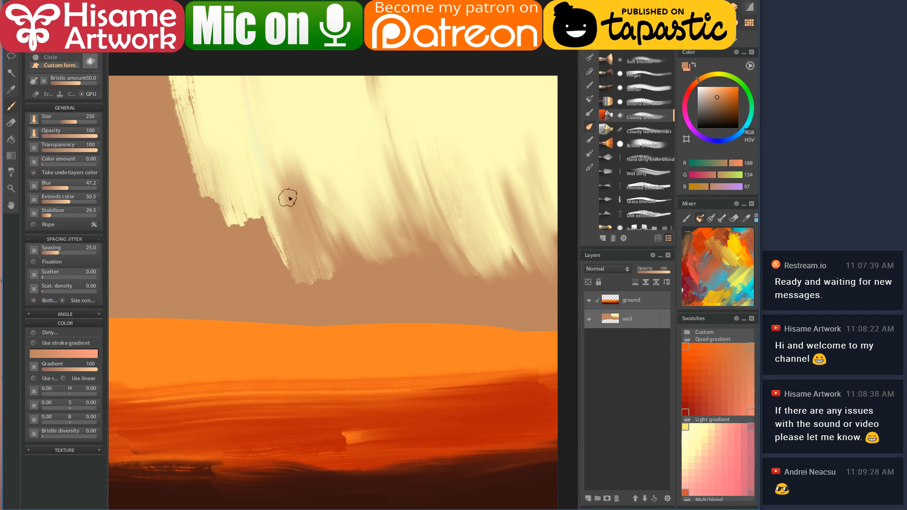
mouse_move(475, 261)
mouse_down()
mouse_move(425, 131)
mouse_move(440, 141)
mouse_up()
mouse_move(352, 208)
mouse_down()
mouse_move(531, 203)
mouse_move(431, 178)
mouse_up()
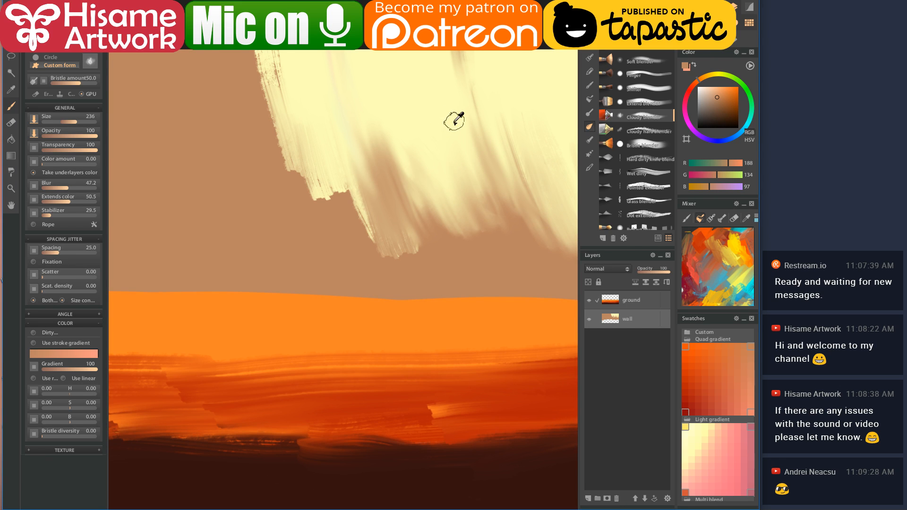
scroll(459, 117, down, 5)
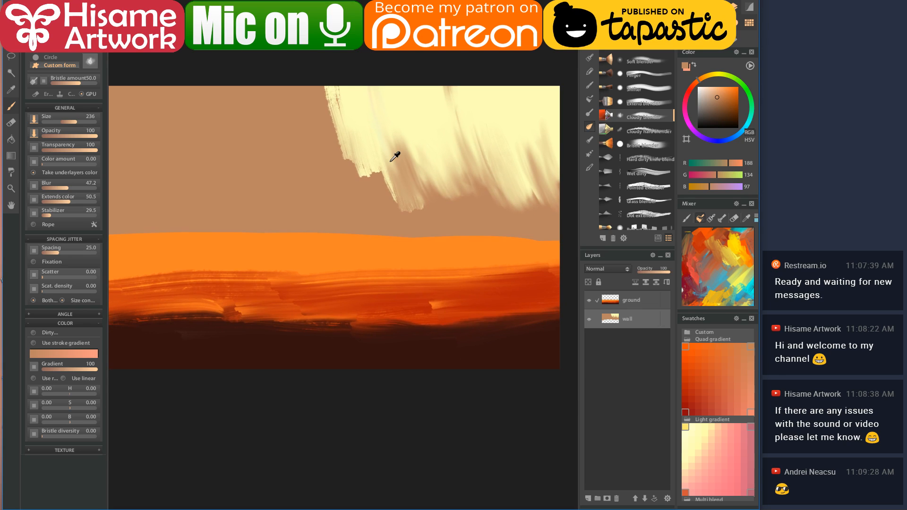
mouse_move(365, 147)
mouse_down()
mouse_move(417, 189)
mouse_move(455, 192)
mouse_move(409, 186)
mouse_move(423, 183)
mouse_up()
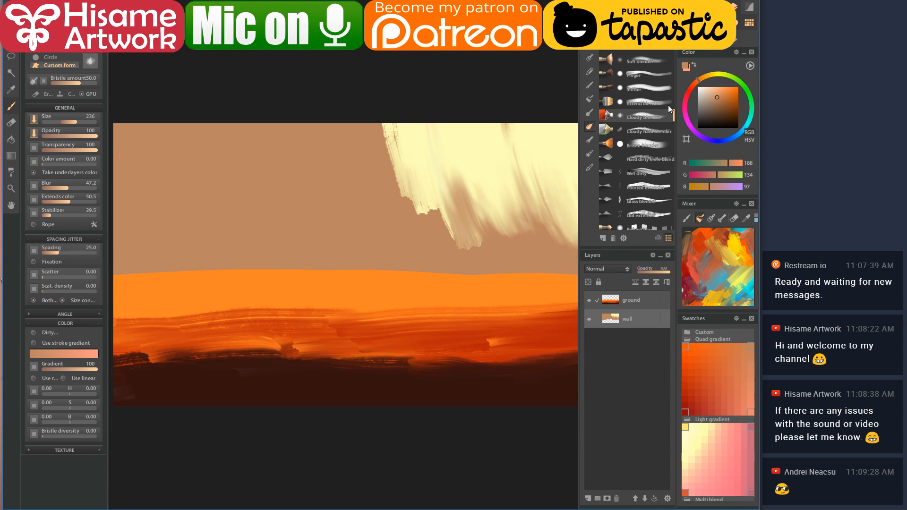
- Paint a thick dark brown vertical trunk near the left with a soft round brush
click(721, 112)
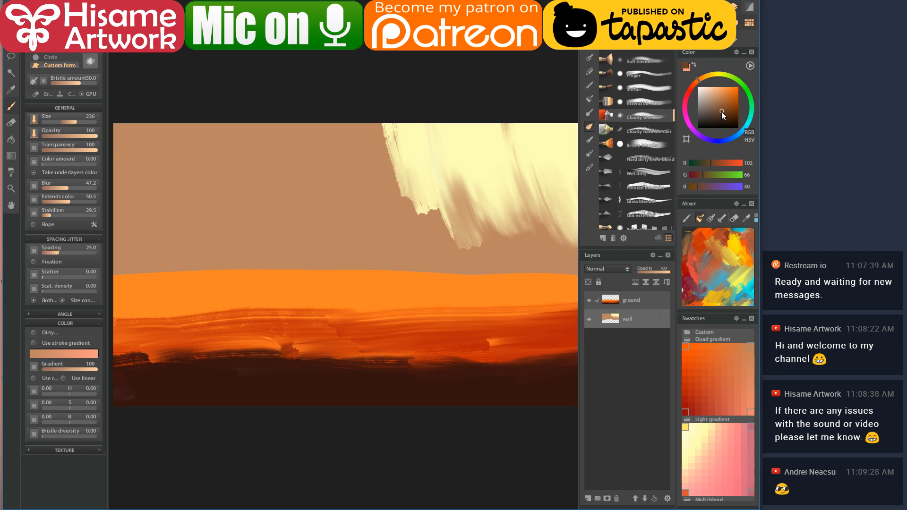
click(608, 158)
drag(194, 167, 270, 170)
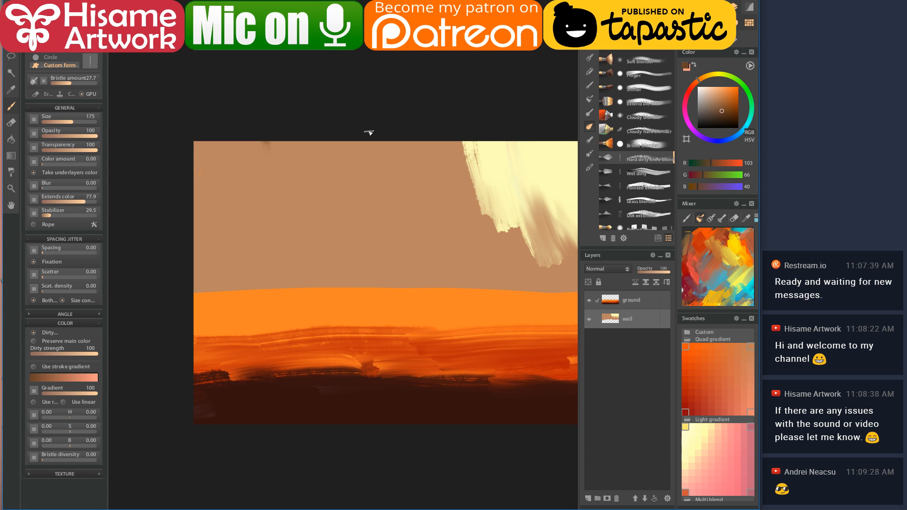
scroll(636, 142, up, 5)
click(609, 102)
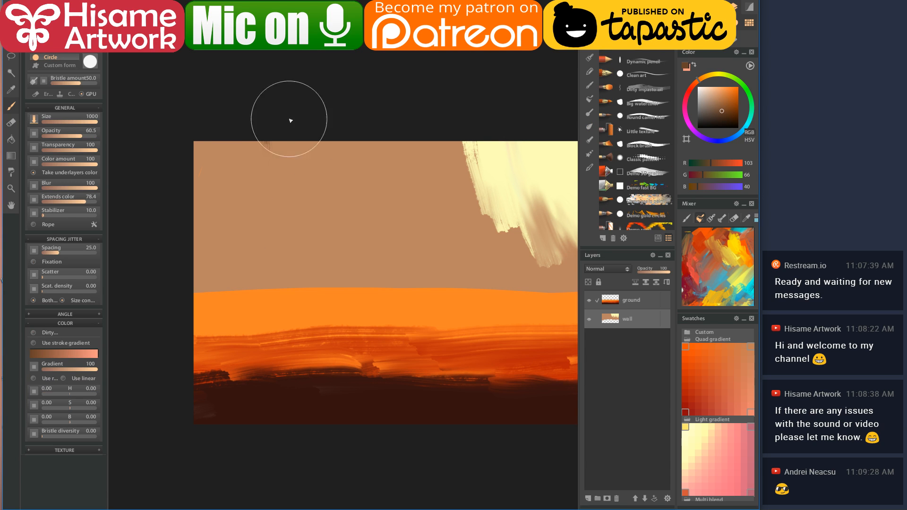
key(bracketleft)
key(bracketleft)
key(bracketleft)
key(bracketleft)
key(bracketleft)
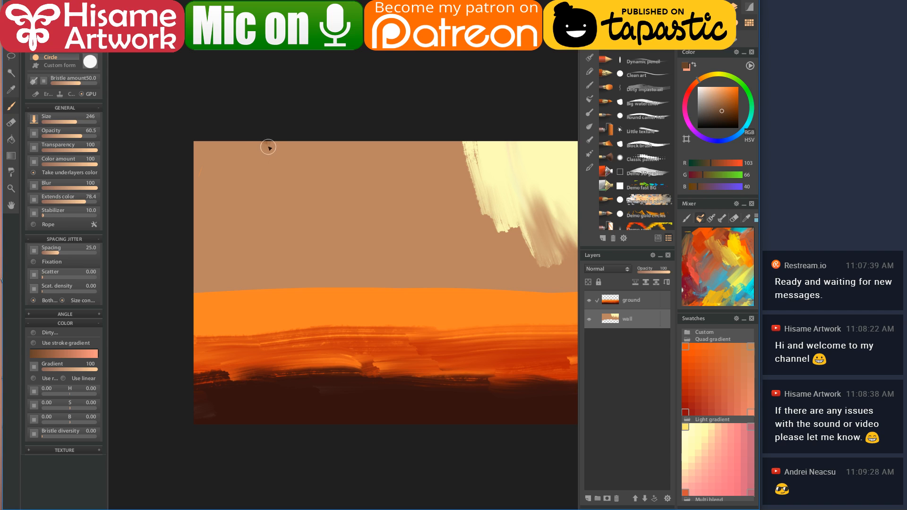
mouse_move(267, 136)
mouse_down()
mouse_move(282, 202)
mouse_move(268, 274)
mouse_up()
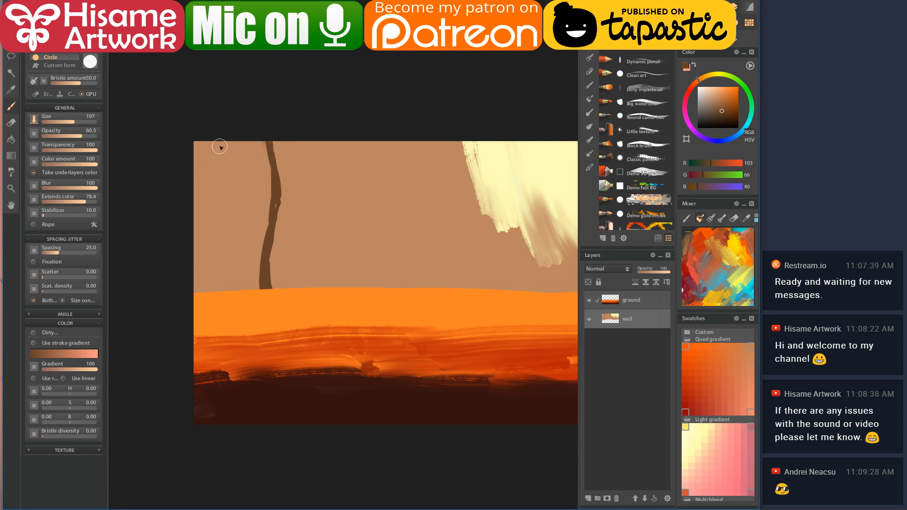
mouse_move(274, 140)
mouse_down()
mouse_move(284, 180)
mouse_move(276, 286)
mouse_up()
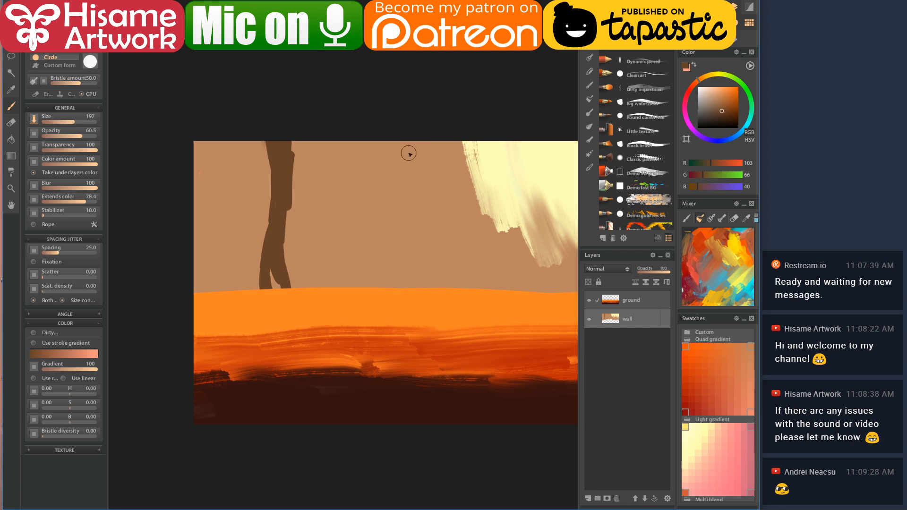
- Add a second brown trunk at right and widen the left trunk into a broad wall
drag(407, 203, 370, 212)
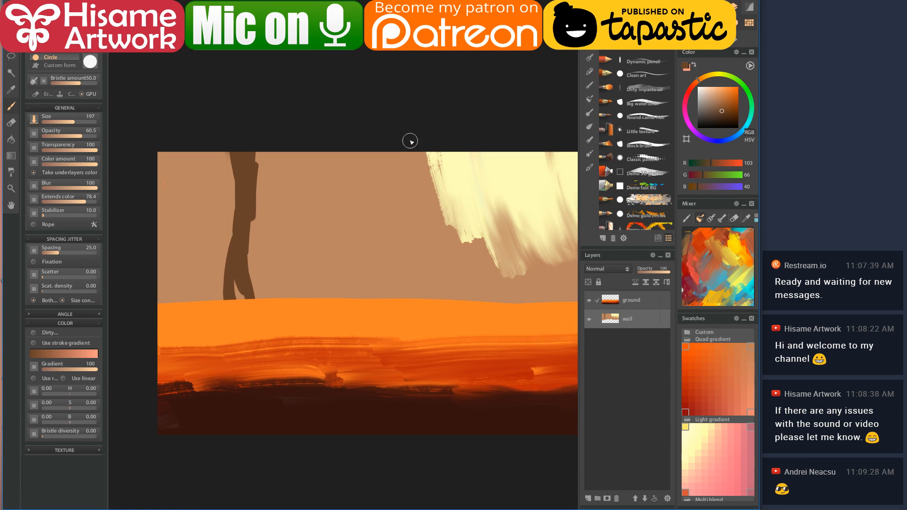
drag(411, 141, 409, 290)
drag(402, 131, 406, 235)
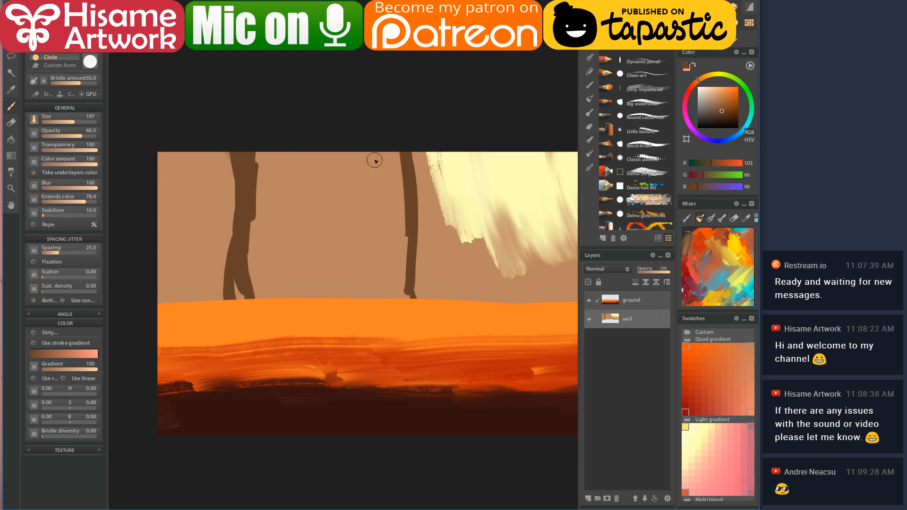
drag(263, 134, 239, 316)
mouse_move(263, 148)
mouse_down()
mouse_move(287, 280)
mouse_move(309, 149)
mouse_move(321, 148)
mouse_move(342, 305)
mouse_move(367, 125)
mouse_move(397, 295)
mouse_move(402, 242)
mouse_move(389, 241)
mouse_move(377, 270)
mouse_move(370, 257)
mouse_move(263, 275)
mouse_move(263, 291)
mouse_move(266, 271)
mouse_move(244, 267)
mouse_move(245, 247)
mouse_up()
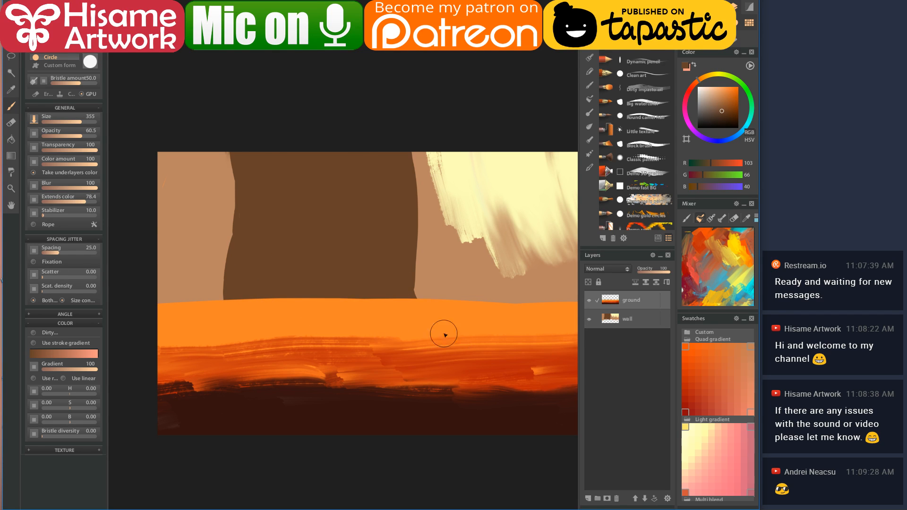
alt+click(263, 302)
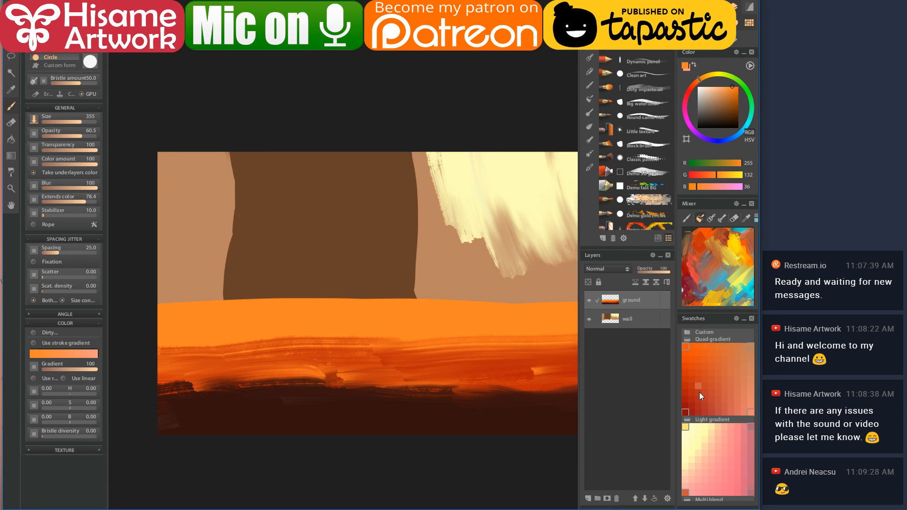
- Paint a light peach highlight along the ground's top edge out to the right edge
click(711, 83)
click(719, 88)
mouse_move(177, 296)
mouse_down()
mouse_move(210, 290)
mouse_move(168, 300)
mouse_up()
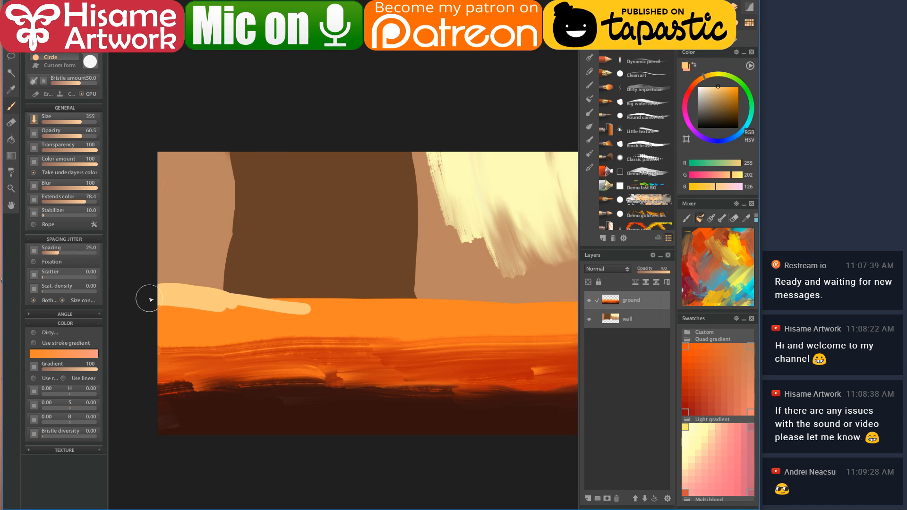
mouse_move(235, 306)
mouse_down()
mouse_move(299, 312)
mouse_move(248, 301)
mouse_move(373, 302)
mouse_move(300, 303)
mouse_up()
drag(471, 318, 290, 300)
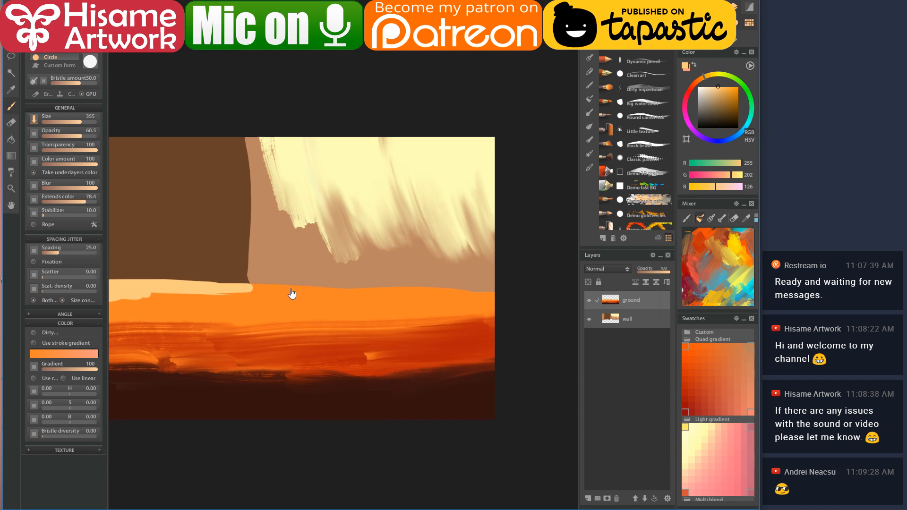
mouse_move(402, 277)
mouse_down()
mouse_move(470, 268)
mouse_move(457, 277)
mouse_move(513, 294)
mouse_move(360, 292)
mouse_move(481, 263)
mouse_up()
- Sample a darker orange-red and paint a ridge along the right ground edge
mouse_move(408, 301)
mouse_down()
mouse_move(465, 296)
mouse_move(487, 283)
mouse_move(399, 286)
mouse_move(503, 276)
mouse_move(470, 290)
mouse_up()
alt+click(447, 287)
alt+click(475, 321)
mouse_move(403, 289)
mouse_down()
mouse_move(508, 270)
mouse_move(416, 288)
mouse_move(557, 294)
mouse_up()
drag(362, 290, 332, 307)
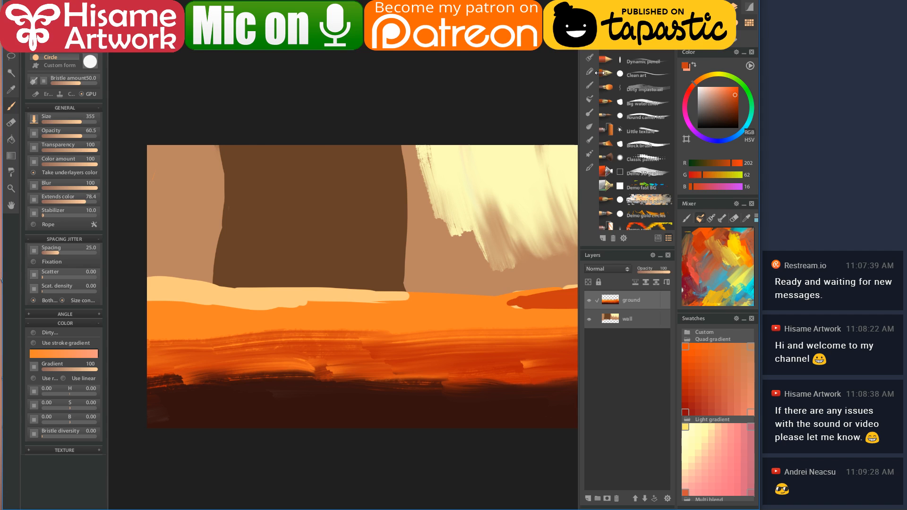
click(647, 88)
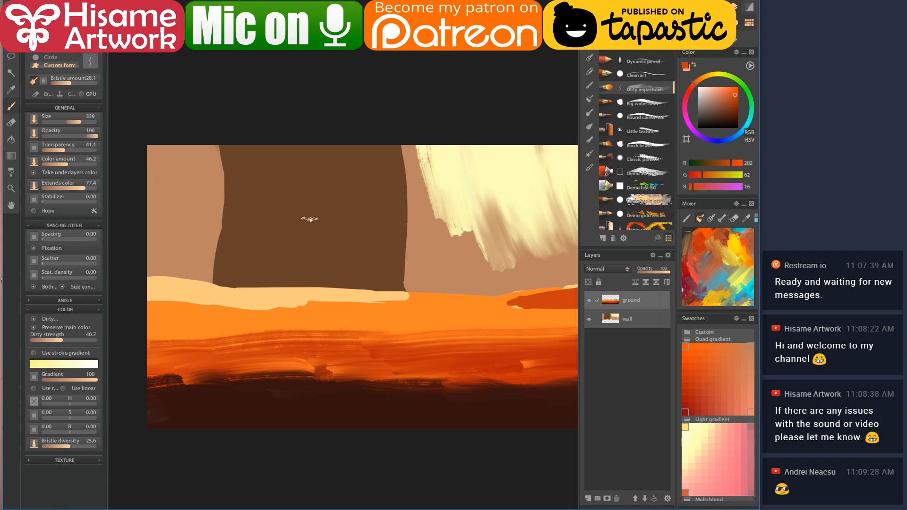
- Sample the light peach and raise the brush's colour amount and transparency to 100
alt+click(183, 292)
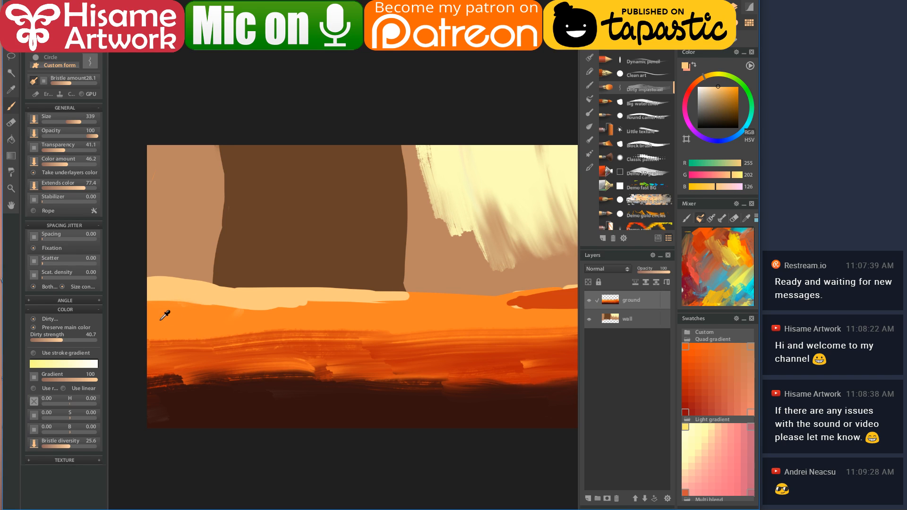
scroll(170, 319, up, 3)
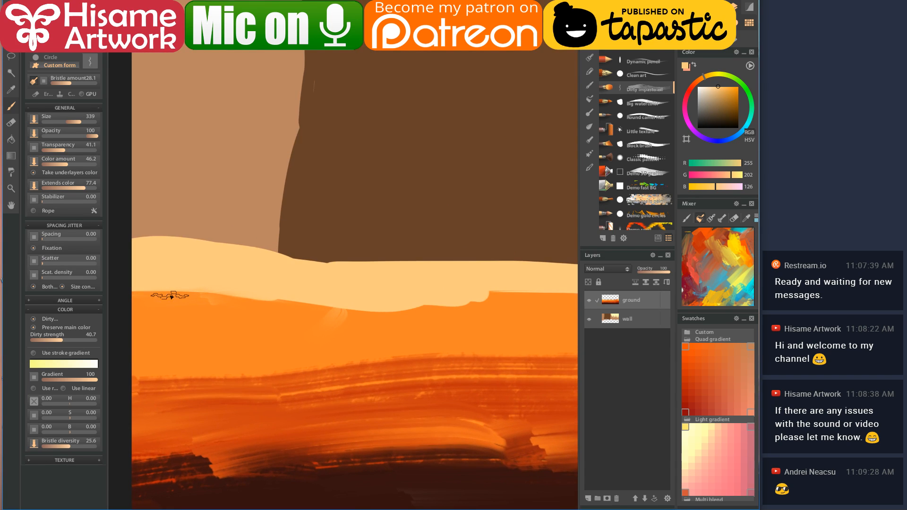
mouse_move(256, 311)
mouse_down()
mouse_move(310, 308)
mouse_move(260, 263)
mouse_up()
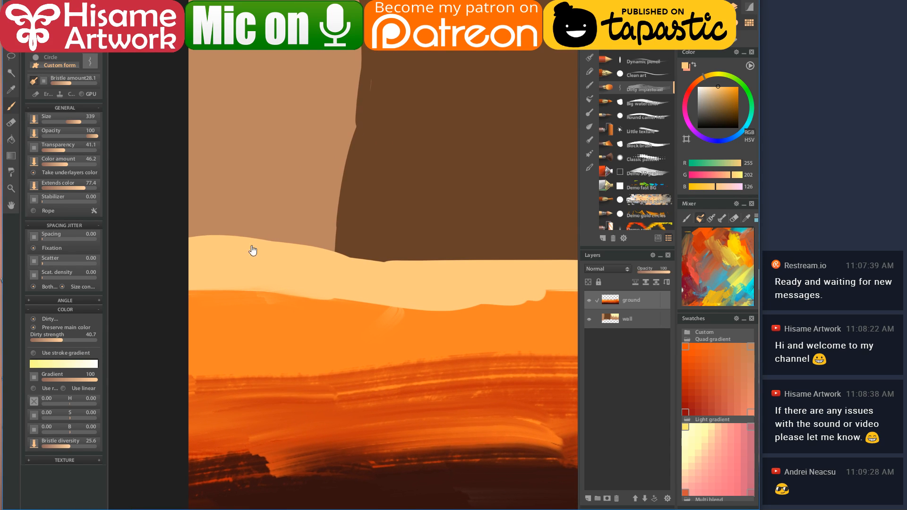
drag(76, 165, 85, 165)
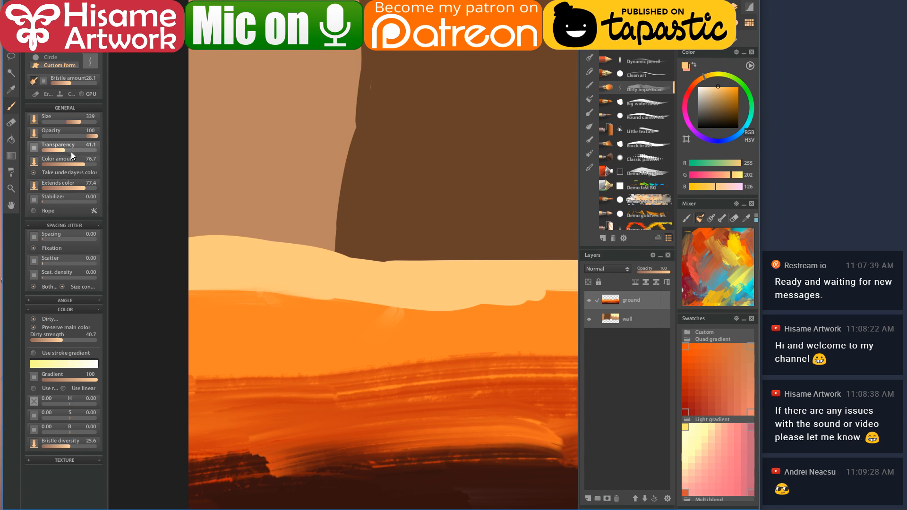
drag(73, 152, 135, 156)
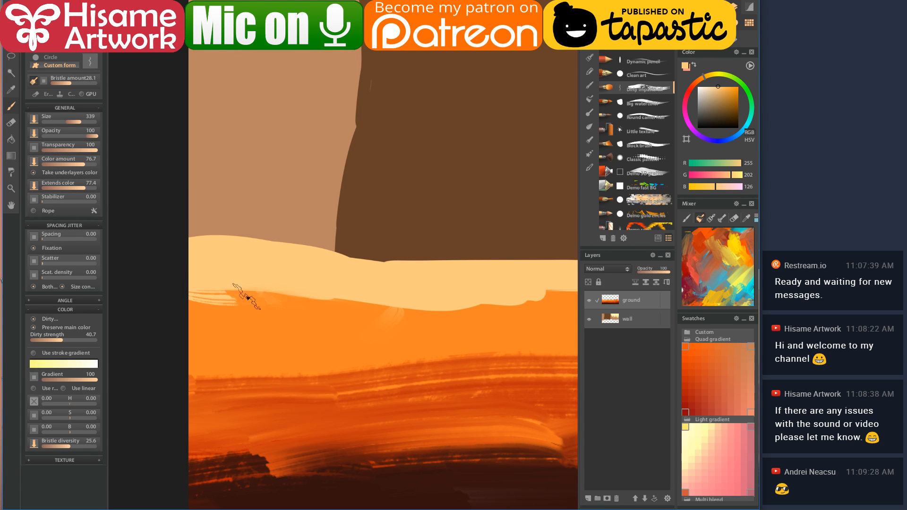
- Brush soft pale streaks along the cream/orange ground boundary, shrinking the brush partway
mouse_move(201, 293)
mouse_down()
mouse_move(338, 306)
mouse_move(197, 298)
mouse_up()
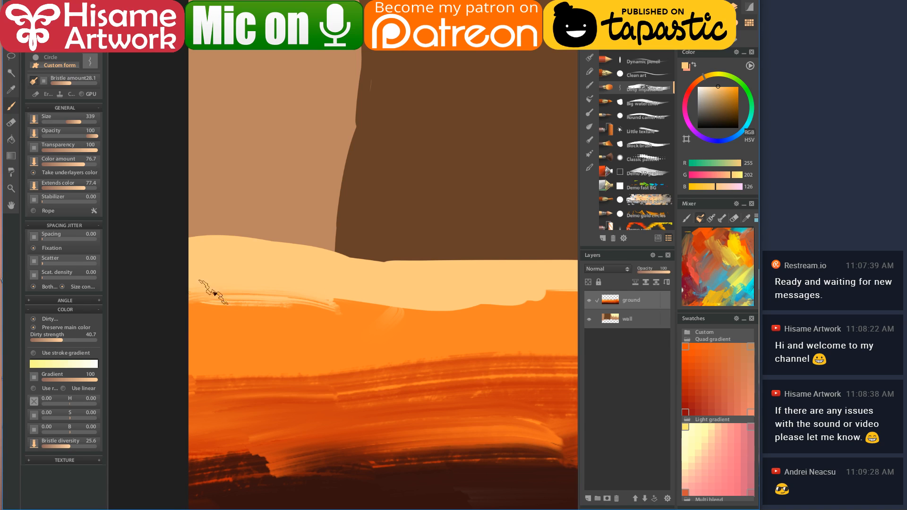
drag(308, 296, 316, 298)
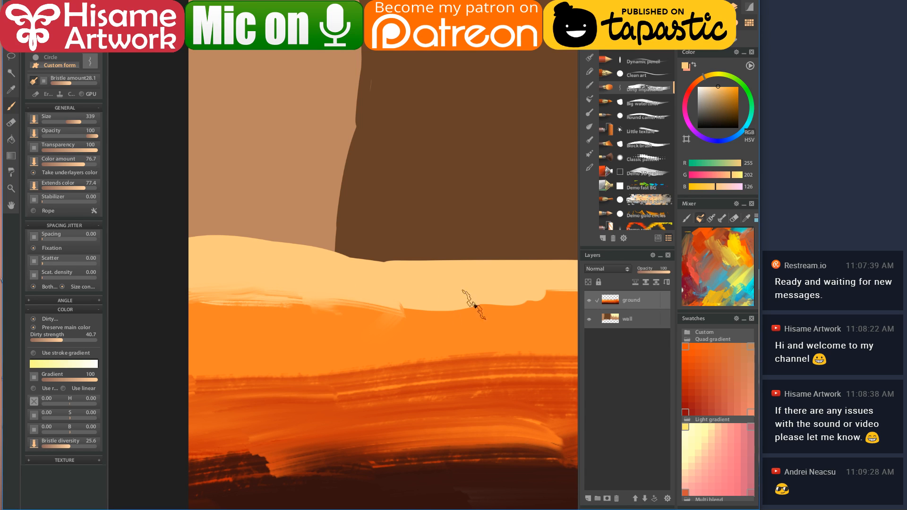
drag(469, 306, 404, 308)
scroll(521, 234, right, 5)
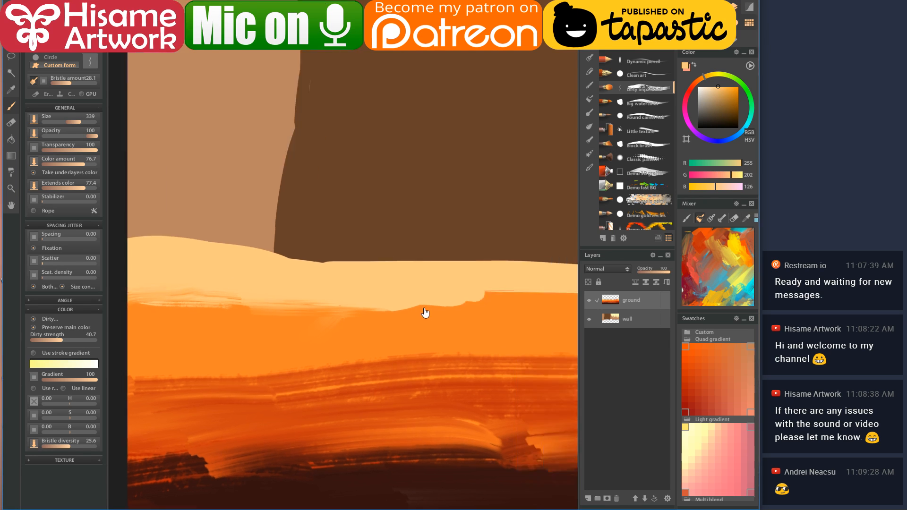
mouse_move(468, 308)
mouse_down()
mouse_move(525, 301)
mouse_move(521, 311)
mouse_move(334, 296)
mouse_up()
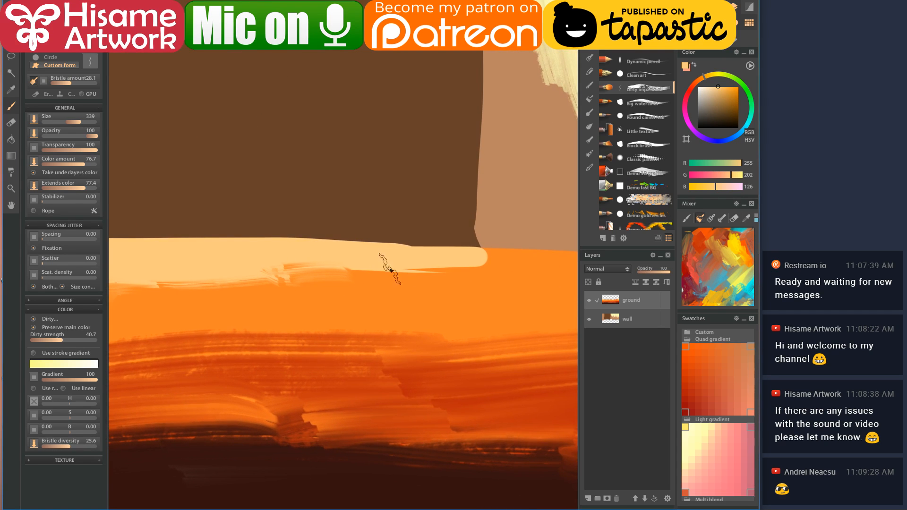
mouse_move(523, 274)
mouse_down()
mouse_move(448, 303)
mouse_move(480, 288)
mouse_move(574, 290)
mouse_up()
key(bracketleft)
mouse_move(399, 279)
mouse_down()
mouse_move(523, 284)
mouse_move(278, 287)
mouse_move(317, 293)
mouse_up()
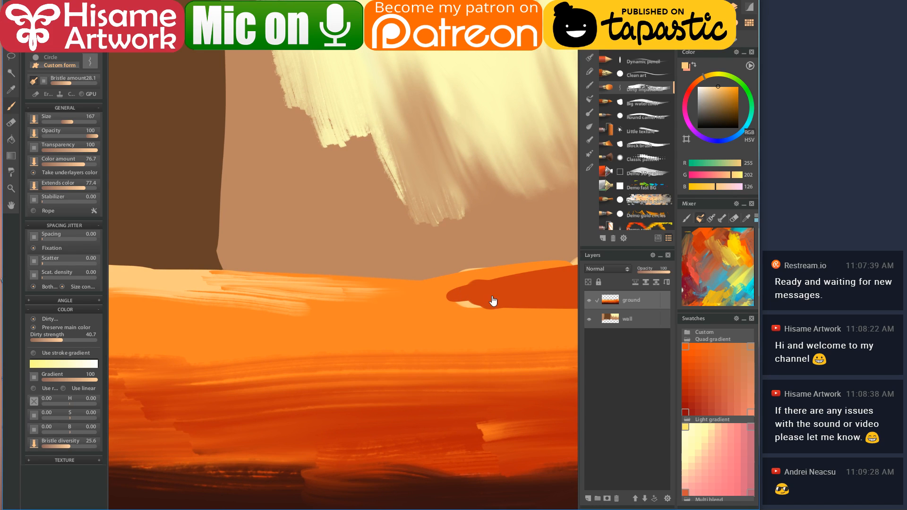
drag(491, 300, 354, 297)
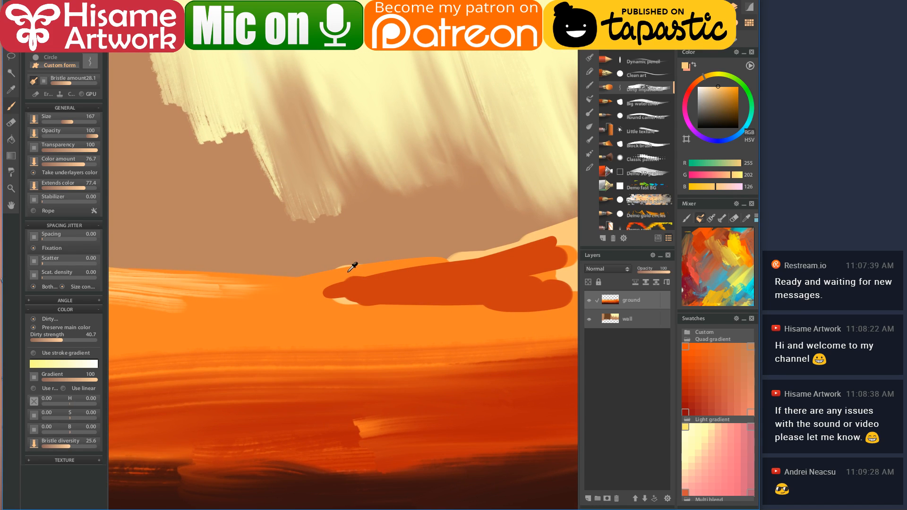
- Paint sampled orange and light cream bristle streaks across the dark orange mound
alt+click(348, 271)
mouse_move(296, 285)
mouse_down()
mouse_move(421, 269)
mouse_move(320, 286)
mouse_move(326, 297)
mouse_up()
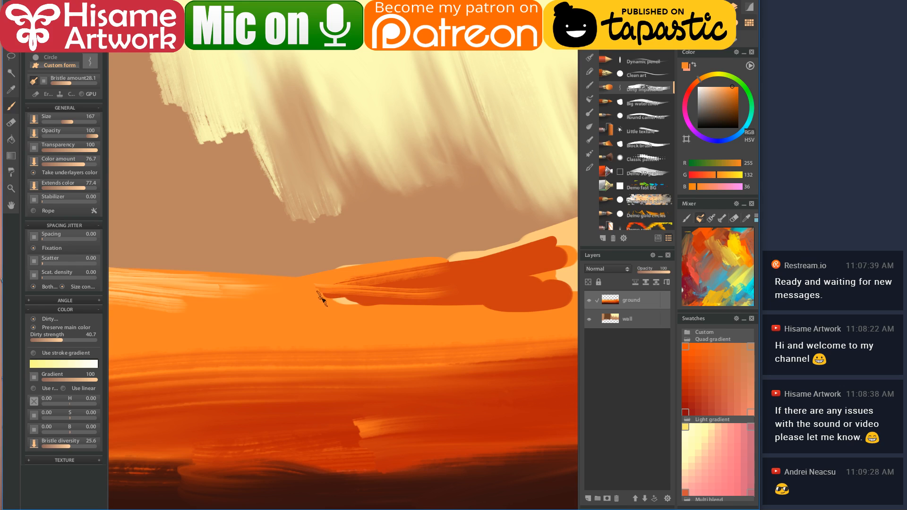
drag(491, 300, 312, 310)
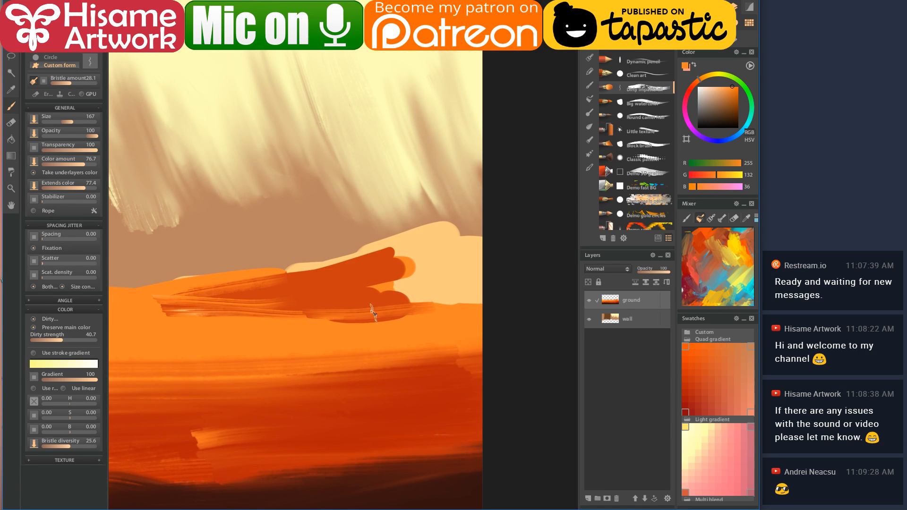
alt+click(431, 276)
drag(444, 295, 336, 303)
drag(431, 271, 314, 303)
drag(428, 258, 321, 293)
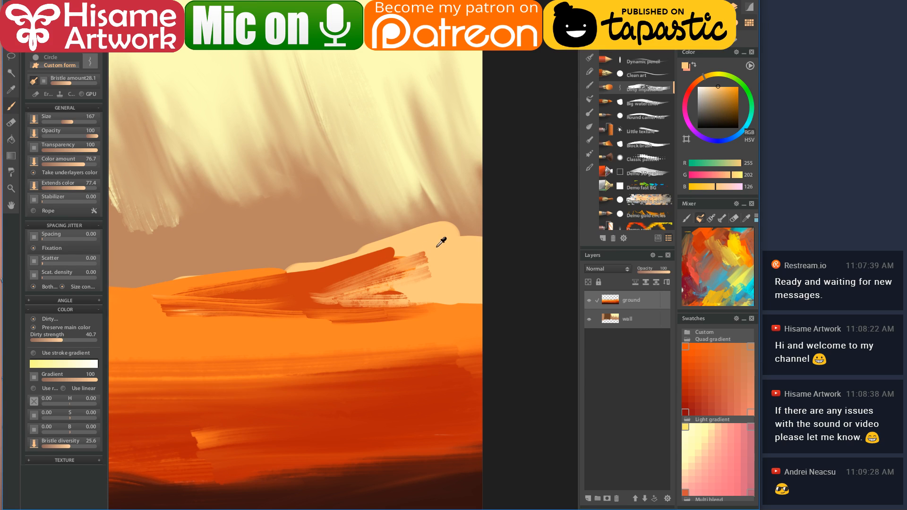
mouse_move(430, 263)
mouse_down()
mouse_move(328, 290)
mouse_move(377, 300)
mouse_move(350, 309)
mouse_up()
drag(430, 298, 328, 314)
mouse_move(414, 242)
mouse_down()
mouse_move(331, 274)
mouse_move(441, 269)
mouse_move(428, 274)
mouse_up()
- Layer dark orange and brighter orange strokes over the dune streaks, then pick the Classic pattern brush
alt+click(407, 272)
mouse_move(474, 277)
mouse_down()
mouse_move(494, 291)
mouse_move(469, 299)
mouse_move(492, 304)
mouse_move(433, 304)
mouse_up()
alt+click(401, 341)
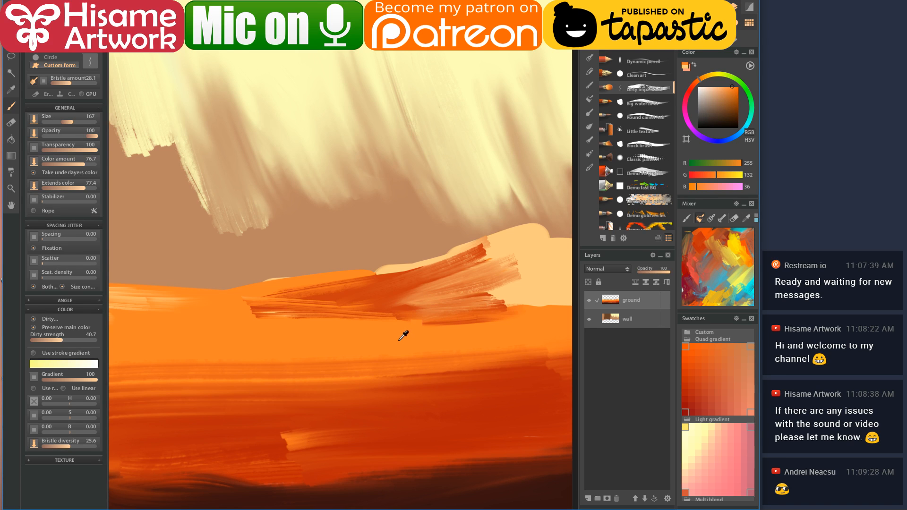
mouse_move(508, 249)
mouse_down()
mouse_move(484, 263)
mouse_move(511, 265)
mouse_move(491, 274)
mouse_move(537, 264)
mouse_move(531, 245)
mouse_move(442, 278)
mouse_move(540, 259)
mouse_move(515, 279)
mouse_move(541, 289)
mouse_move(505, 301)
mouse_move(550, 300)
mouse_up()
mouse_move(454, 310)
mouse_down()
mouse_move(494, 296)
mouse_move(420, 298)
mouse_up()
mouse_move(469, 235)
mouse_down()
mouse_move(413, 260)
mouse_move(470, 261)
mouse_move(450, 289)
mouse_move(493, 303)
mouse_move(421, 308)
mouse_up()
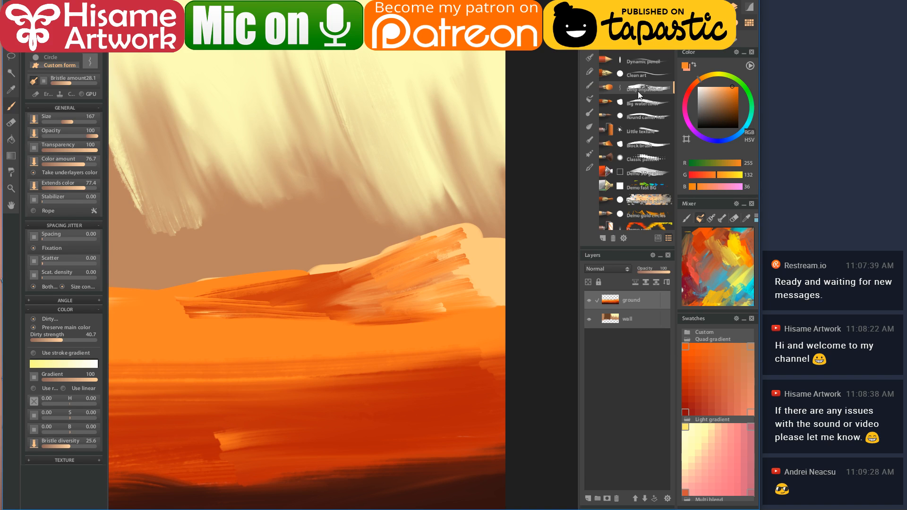
click(652, 162)
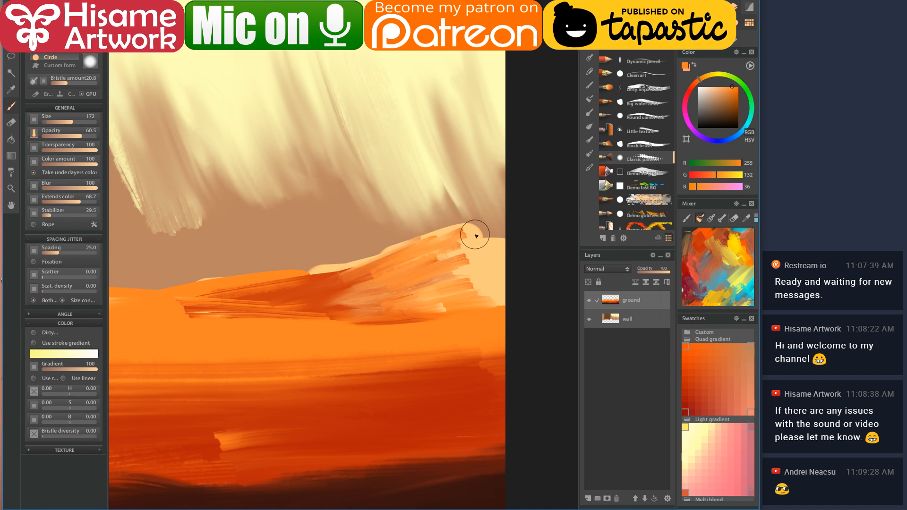
- Dab pattern marks, then wash orange over the ridge with Big watercolor, before choosing Little texture
drag(439, 256, 468, 252)
click(636, 103)
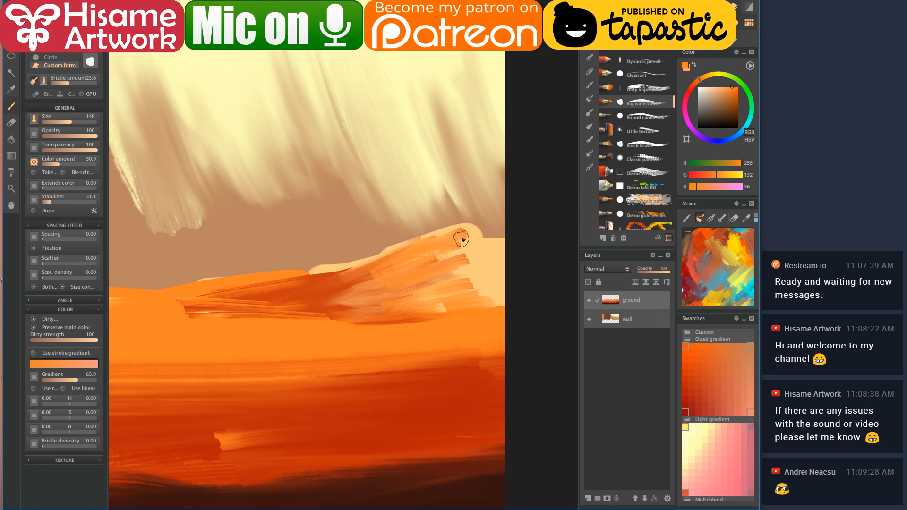
drag(468, 234, 414, 255)
mouse_move(434, 285)
mouse_down()
mouse_move(480, 288)
mouse_move(440, 303)
mouse_move(454, 307)
mouse_move(498, 304)
mouse_move(392, 311)
mouse_move(403, 318)
mouse_move(346, 327)
mouse_move(369, 319)
mouse_move(340, 314)
mouse_move(220, 331)
mouse_move(310, 307)
mouse_move(430, 310)
mouse_up()
mouse_move(270, 298)
mouse_down()
mouse_move(230, 314)
mouse_move(331, 304)
mouse_move(230, 314)
mouse_move(330, 304)
mouse_move(203, 303)
mouse_move(335, 293)
mouse_move(223, 302)
mouse_up()
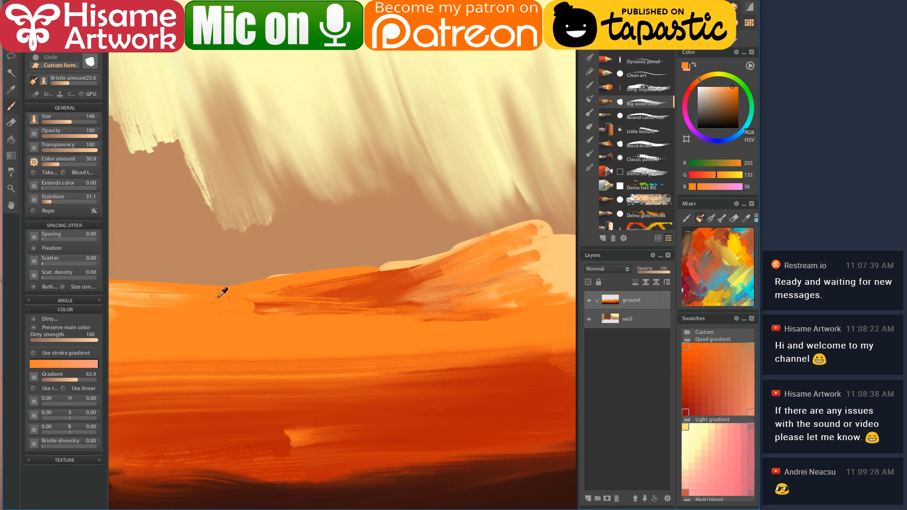
mouse_move(325, 282)
mouse_down()
mouse_move(284, 314)
mouse_move(456, 293)
mouse_move(451, 279)
mouse_move(359, 295)
mouse_move(438, 263)
mouse_move(419, 267)
mouse_up()
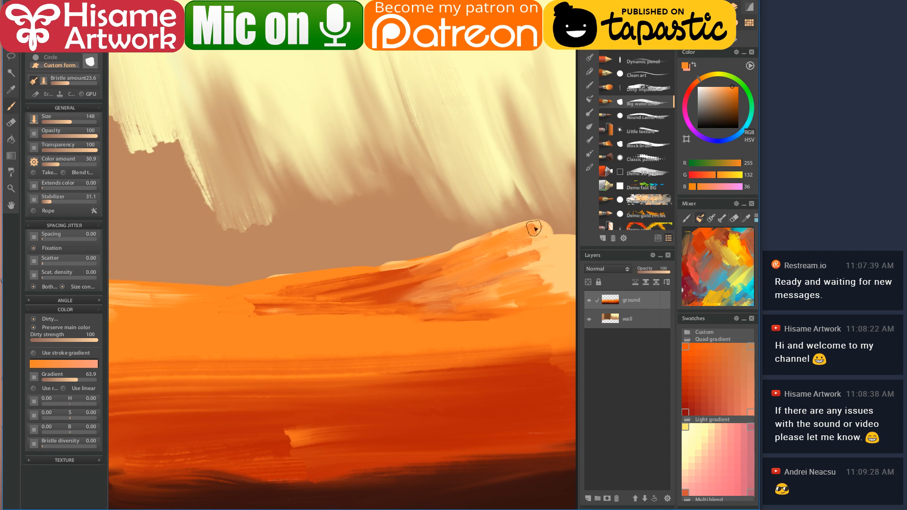
mouse_move(543, 284)
mouse_down()
mouse_move(458, 284)
mouse_move(519, 235)
mouse_up()
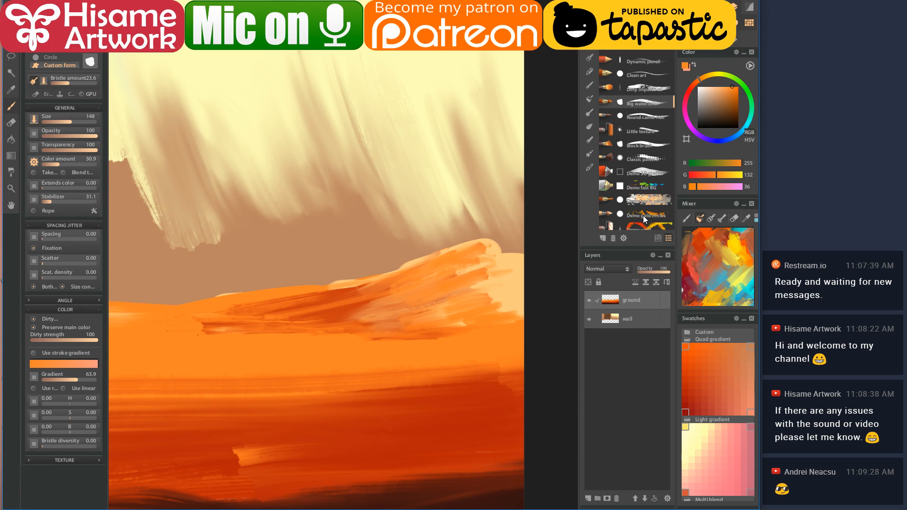
scroll(642, 144, down, 3)
click(645, 86)
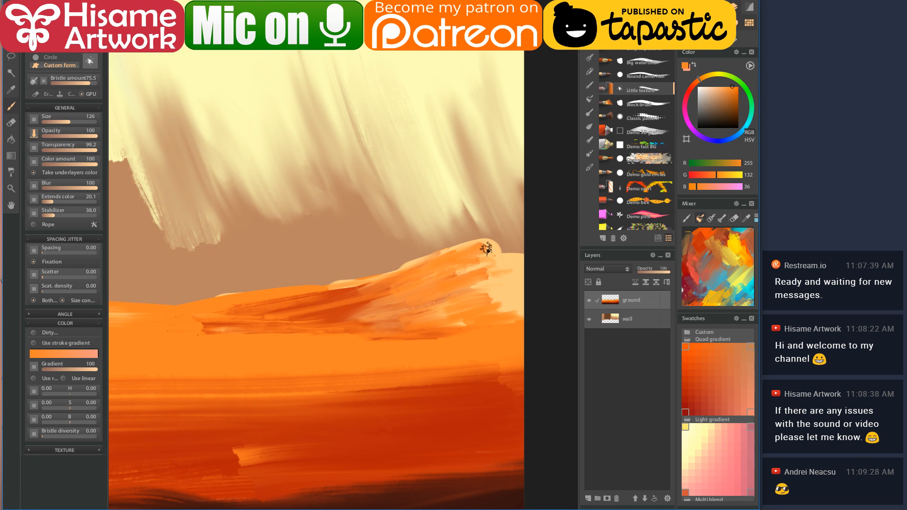
- Paint a light peach stroke along the dune's top edge and deeper orange below it
mouse_move(465, 255)
mouse_down()
mouse_move(500, 265)
mouse_move(456, 286)
mouse_up()
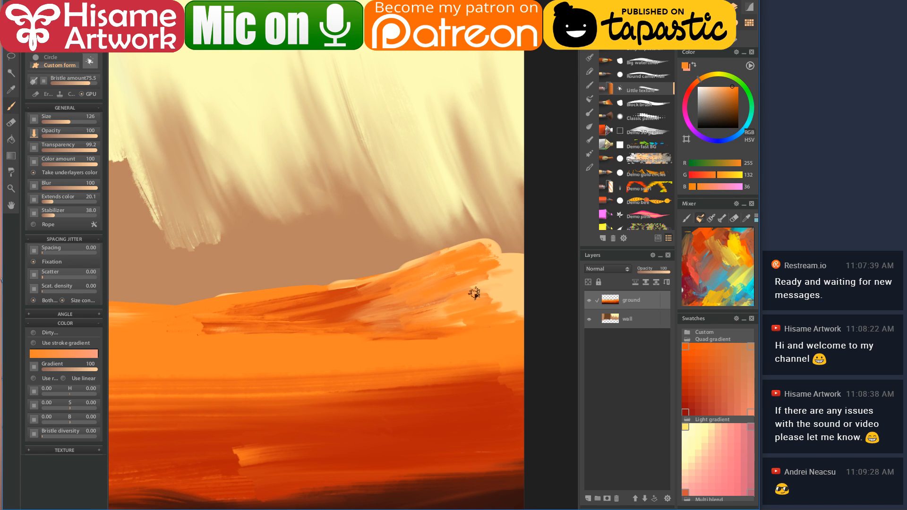
alt+click(508, 289)
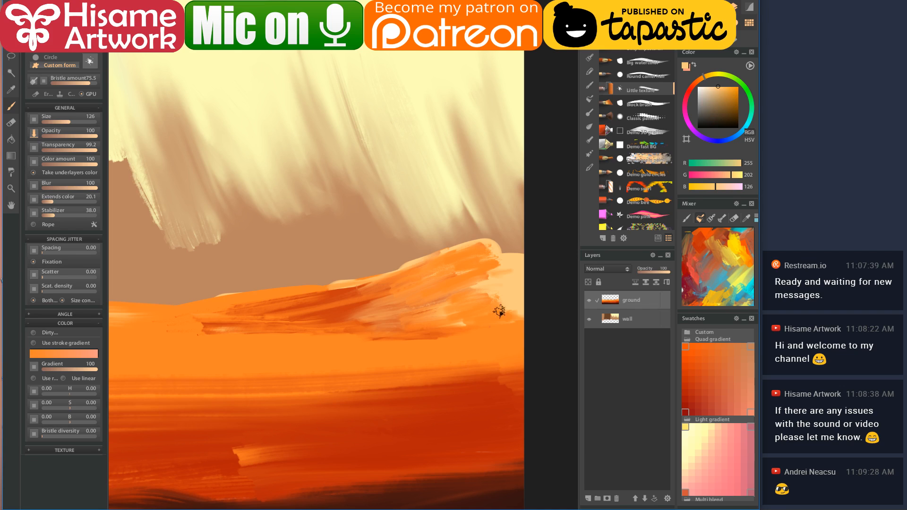
drag(476, 252, 402, 268)
alt+click(398, 279)
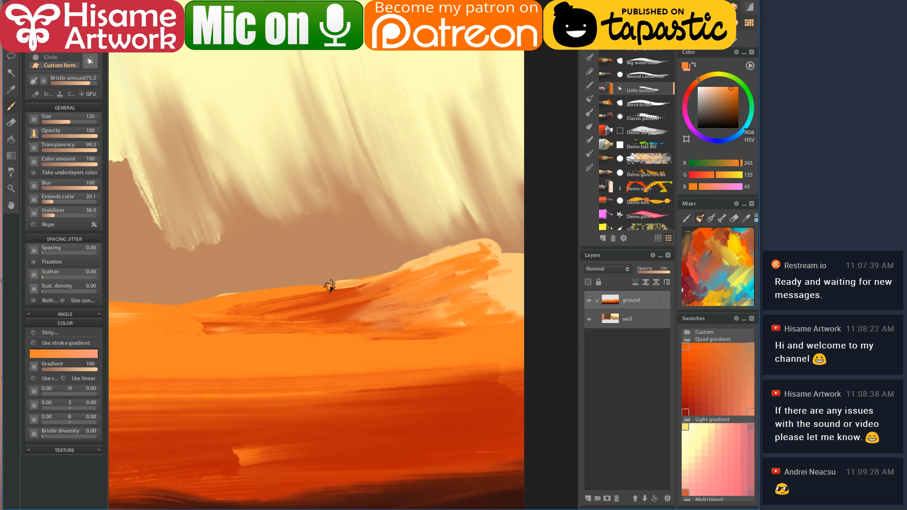
mouse_move(355, 307)
mouse_down()
mouse_move(375, 304)
mouse_move(392, 323)
mouse_up()
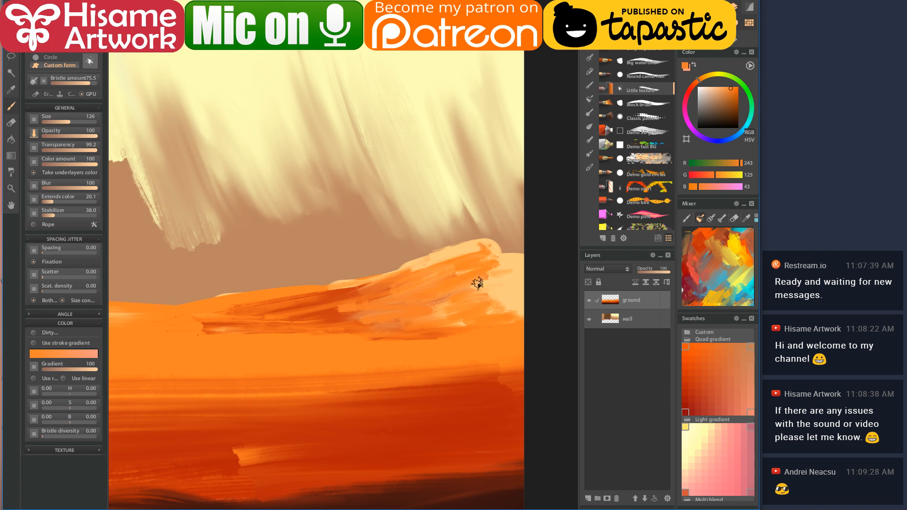
- Add dark red-orange streaks across the dune's middle, overlaid with bright orange strokes
scroll(463, 283, left, 3)
alt+click(409, 285)
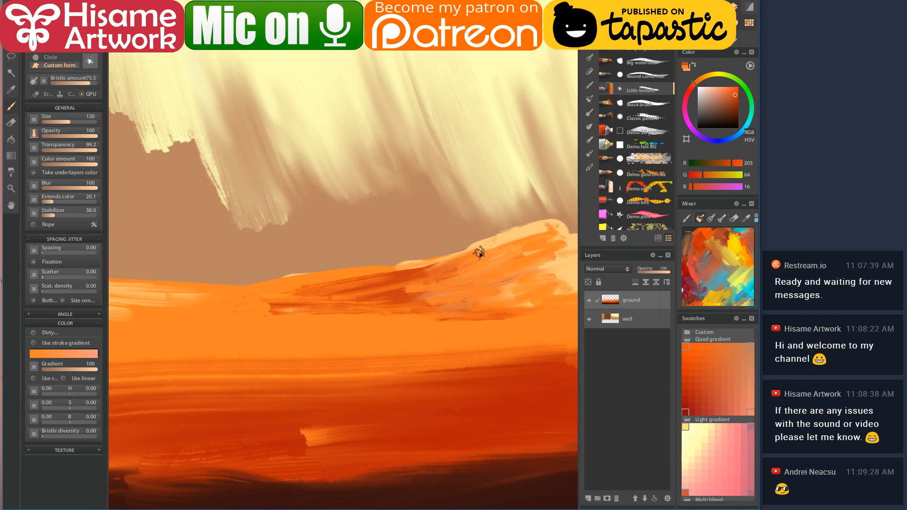
mouse_move(509, 254)
mouse_down()
mouse_move(476, 282)
mouse_move(502, 298)
mouse_move(498, 265)
mouse_move(508, 247)
mouse_move(431, 273)
mouse_move(433, 294)
mouse_up()
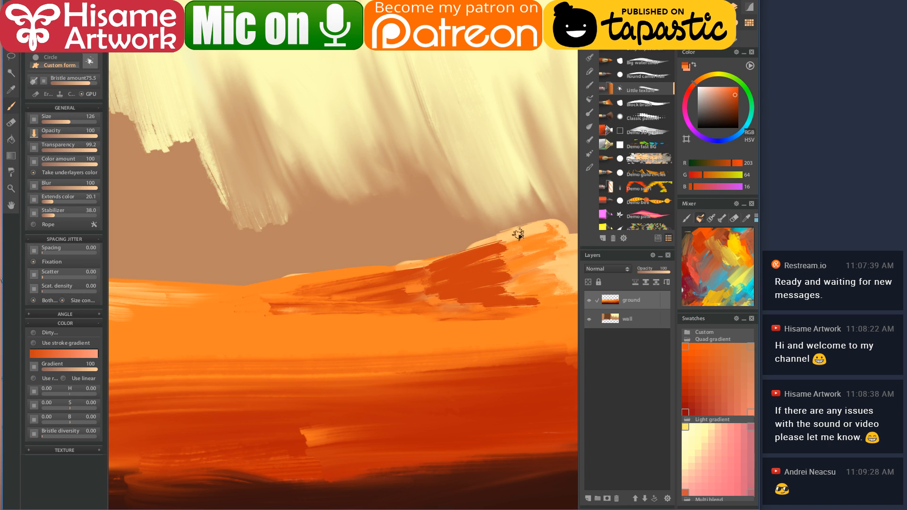
mouse_move(378, 297)
mouse_down()
mouse_move(443, 282)
mouse_move(485, 290)
mouse_move(494, 252)
mouse_up()
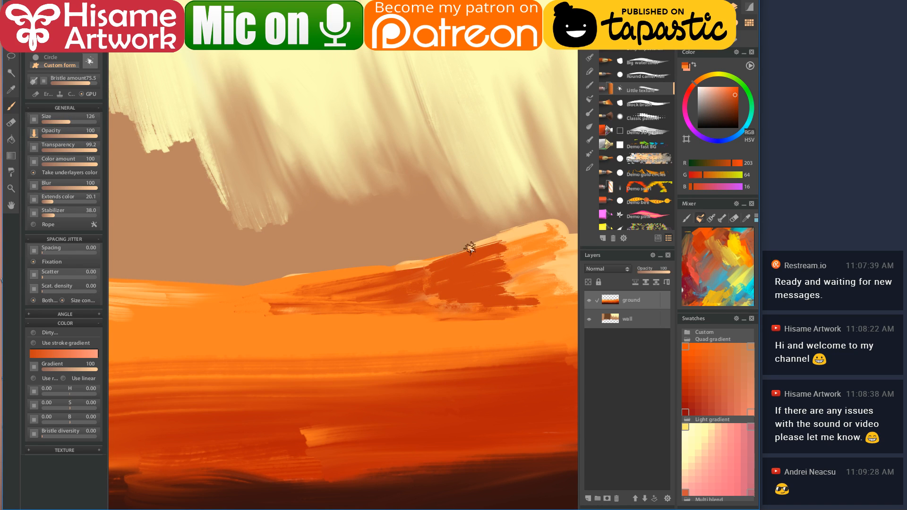
alt+click(383, 273)
mouse_move(367, 282)
mouse_down()
mouse_move(493, 269)
mouse_move(474, 268)
mouse_move(428, 293)
mouse_move(480, 303)
mouse_up()
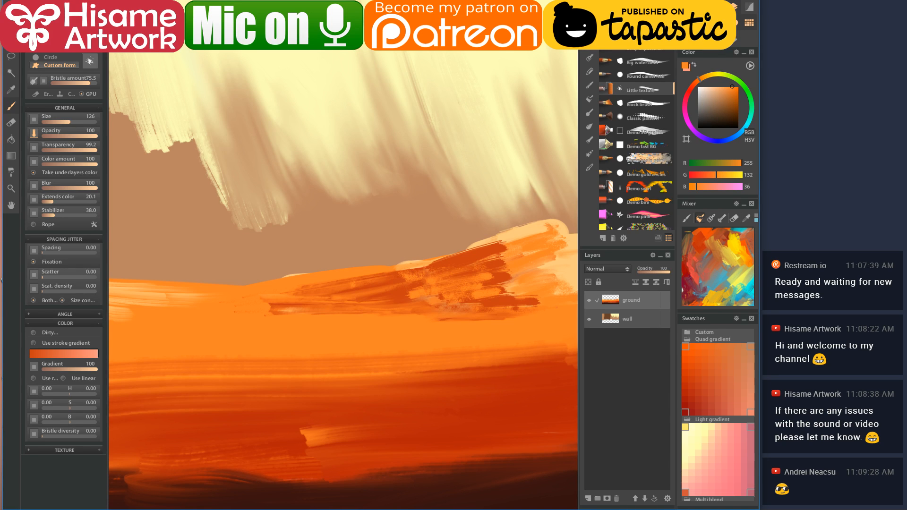
click(590, 126)
- Blend the crest with Bristle blender, then paint pale peach highlights with a smaller Wet dirty brush
click(641, 144)
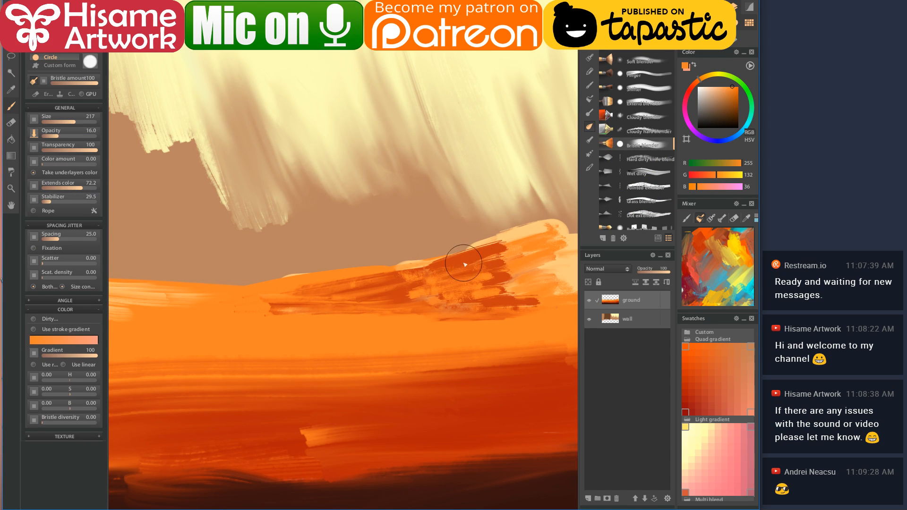
drag(540, 255, 545, 239)
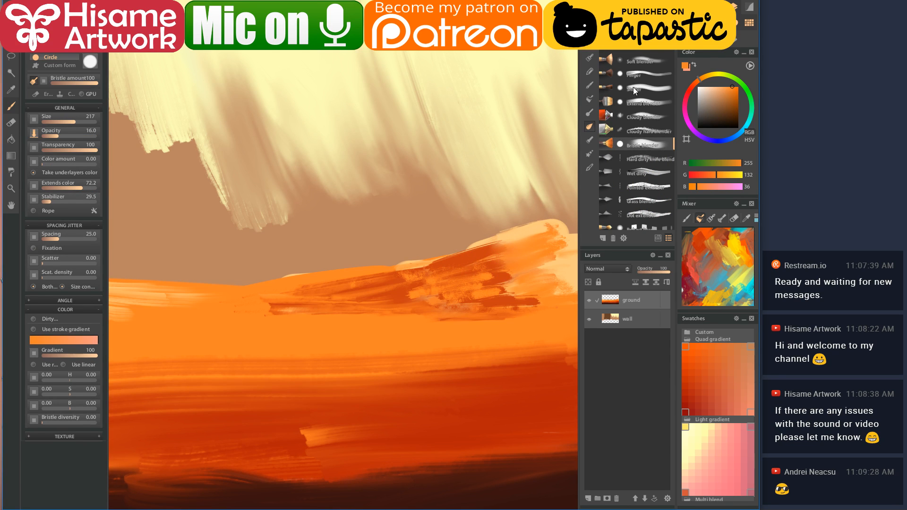
click(651, 170)
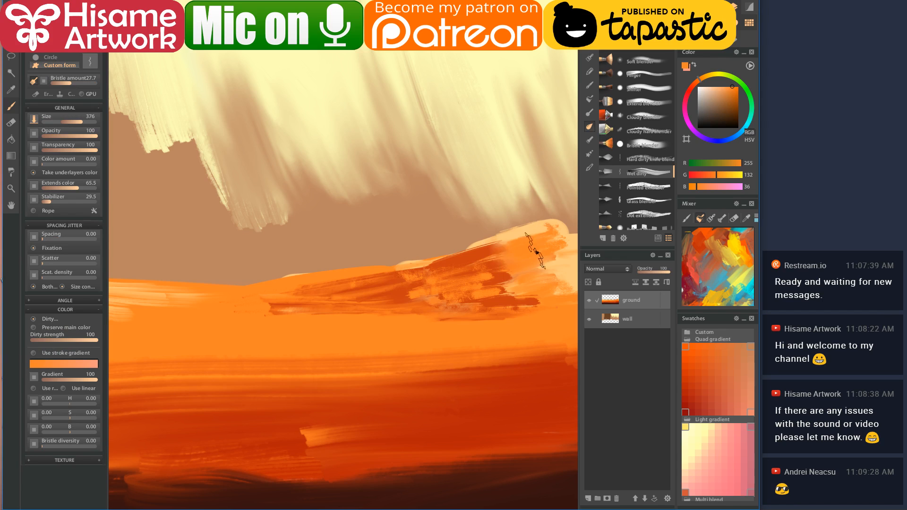
mouse_move(505, 283)
mouse_down()
mouse_move(556, 269)
mouse_move(456, 260)
mouse_up()
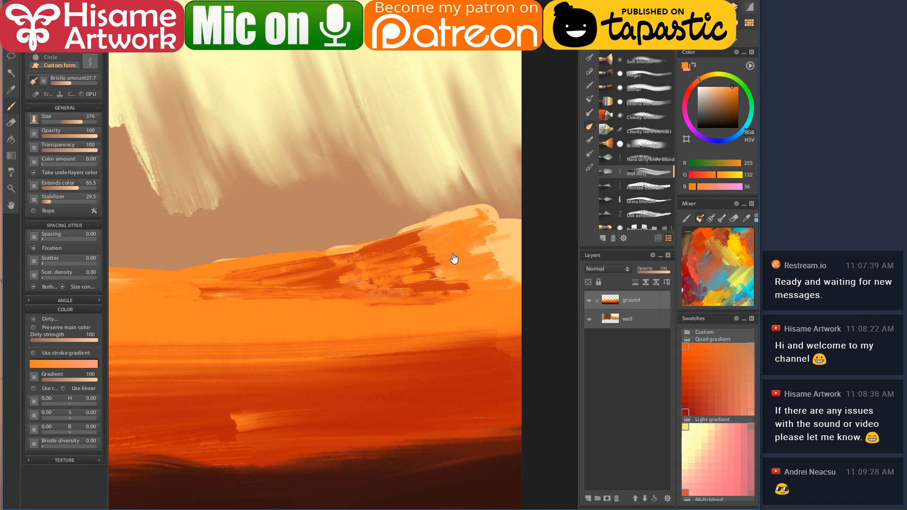
key(bracketleft)
key(bracketleft)
key(bracketleft)
key(bracketleft)
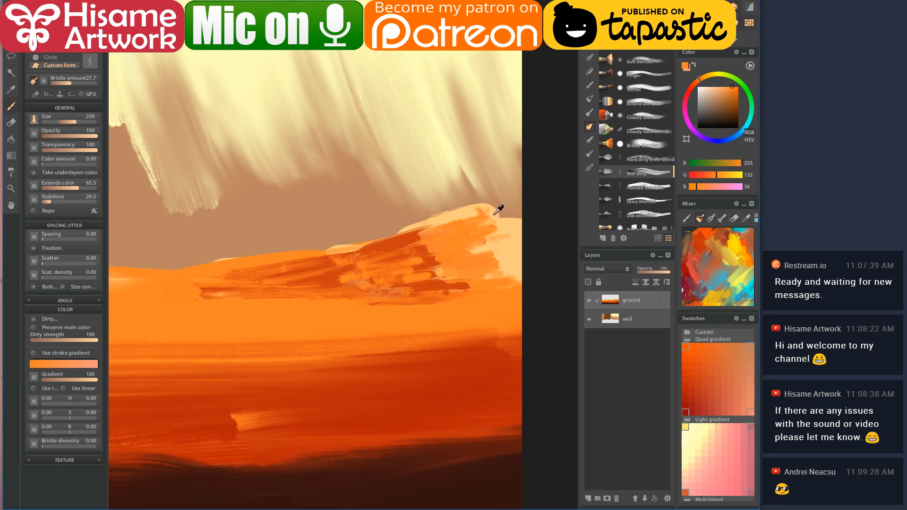
alt+click(498, 209)
mouse_move(469, 223)
mouse_down()
mouse_move(509, 217)
mouse_move(455, 222)
mouse_move(515, 265)
mouse_move(510, 284)
mouse_up()
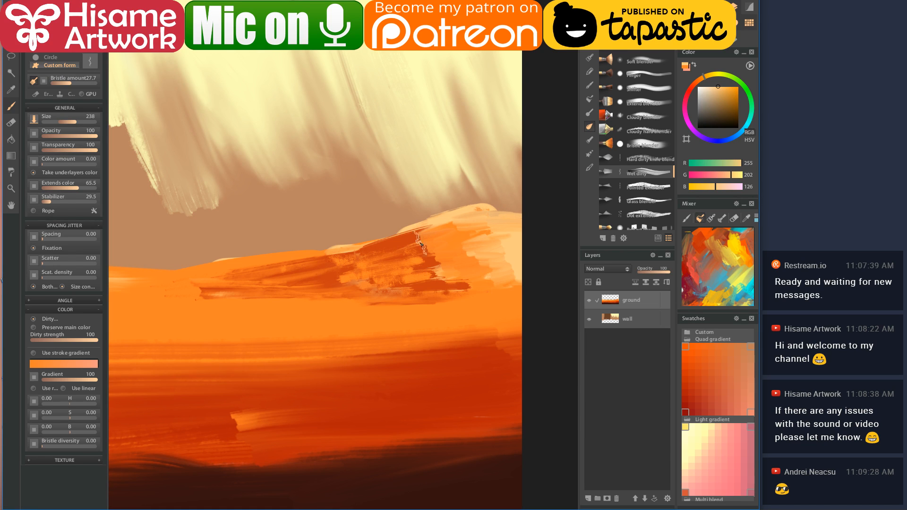
- Paint and smooth bright orange across the dune's middle band
alt+click(418, 247)
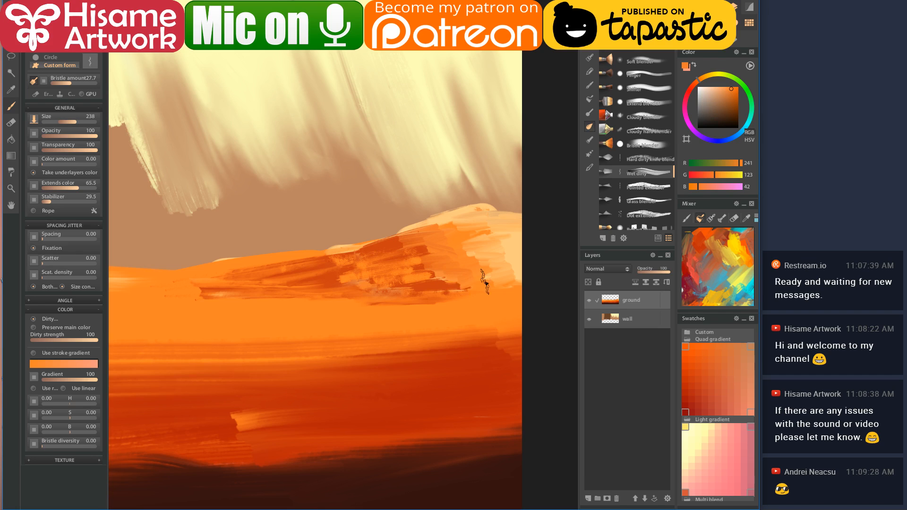
mouse_move(391, 270)
mouse_down()
mouse_move(472, 232)
mouse_move(501, 277)
mouse_move(453, 260)
mouse_move(386, 264)
mouse_move(531, 283)
mouse_move(478, 253)
mouse_move(376, 270)
mouse_move(461, 284)
mouse_up()
alt+click(483, 236)
alt+click(461, 283)
mouse_move(223, 291)
mouse_down()
mouse_move(258, 298)
mouse_move(407, 285)
mouse_move(482, 295)
mouse_up()
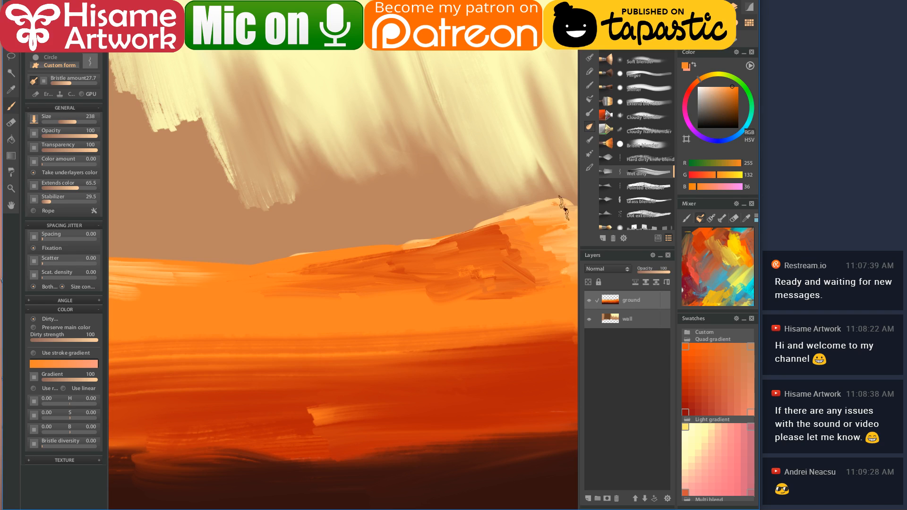
drag(512, 247, 478, 263)
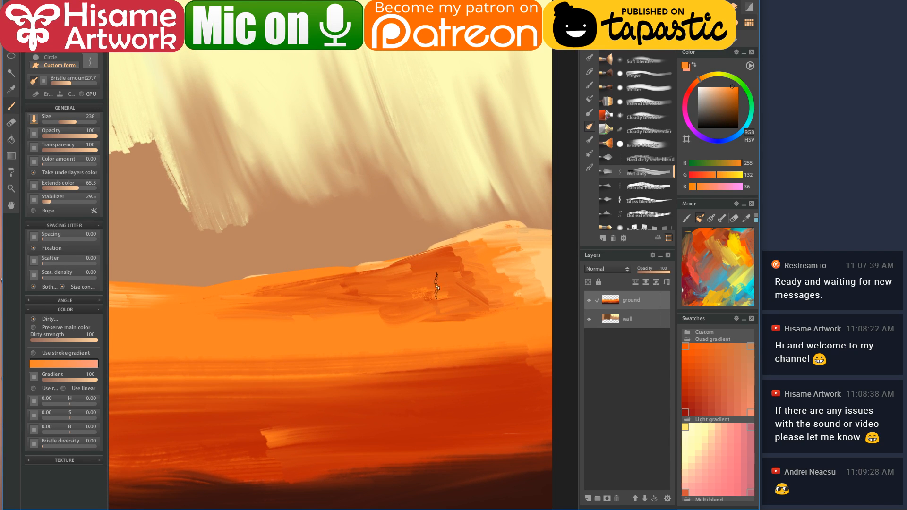
mouse_move(444, 276)
mouse_down()
mouse_move(355, 285)
mouse_move(385, 293)
mouse_move(495, 282)
mouse_move(476, 265)
mouse_move(390, 269)
mouse_up()
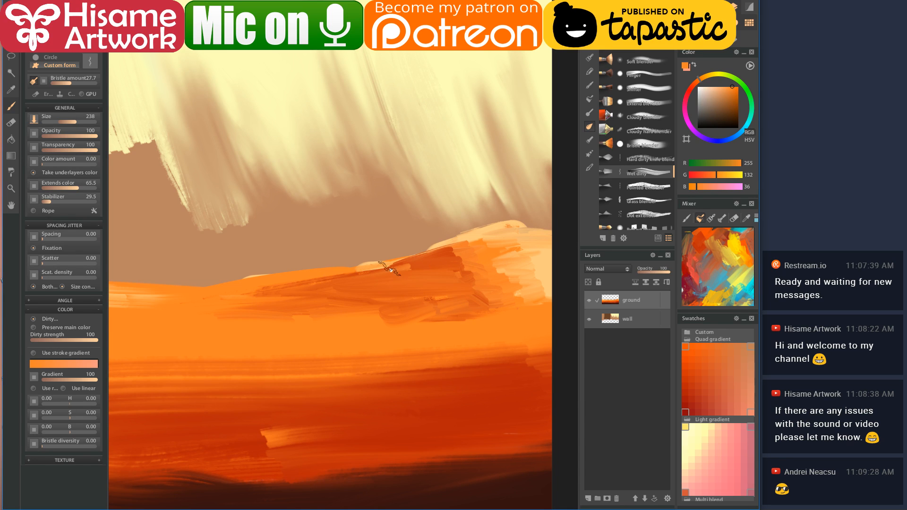
- Add striated Pointed extender strokes on the ridge, then blend them with Bristle blender and Finger
click(643, 185)
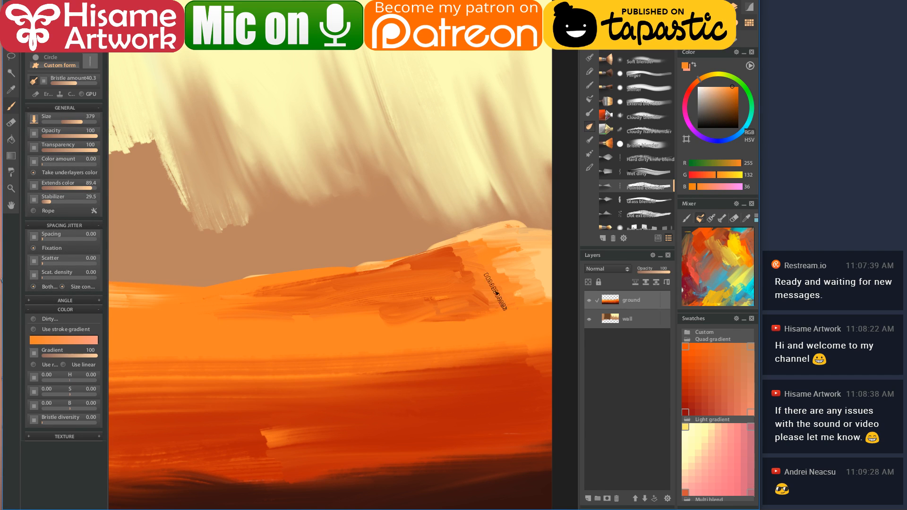
mouse_move(462, 261)
mouse_down()
mouse_move(513, 243)
mouse_move(429, 266)
mouse_move(494, 255)
mouse_up()
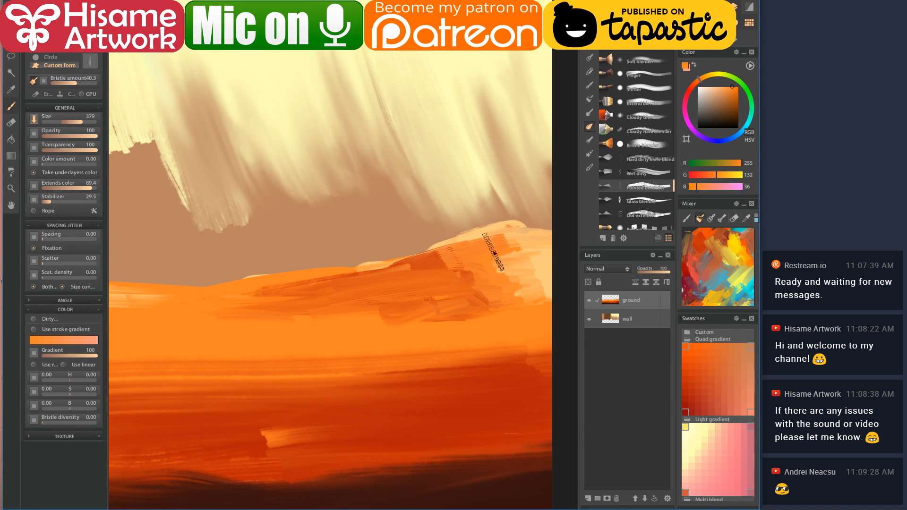
click(636, 140)
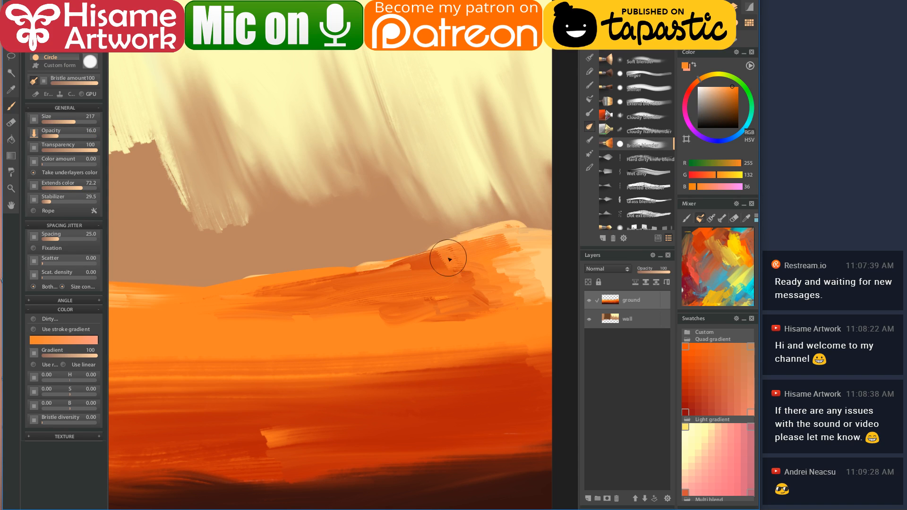
mouse_move(473, 264)
mouse_down()
mouse_move(488, 327)
mouse_move(477, 315)
mouse_move(386, 322)
mouse_move(449, 313)
mouse_move(365, 316)
mouse_move(395, 309)
mouse_move(336, 318)
mouse_up()
click(647, 75)
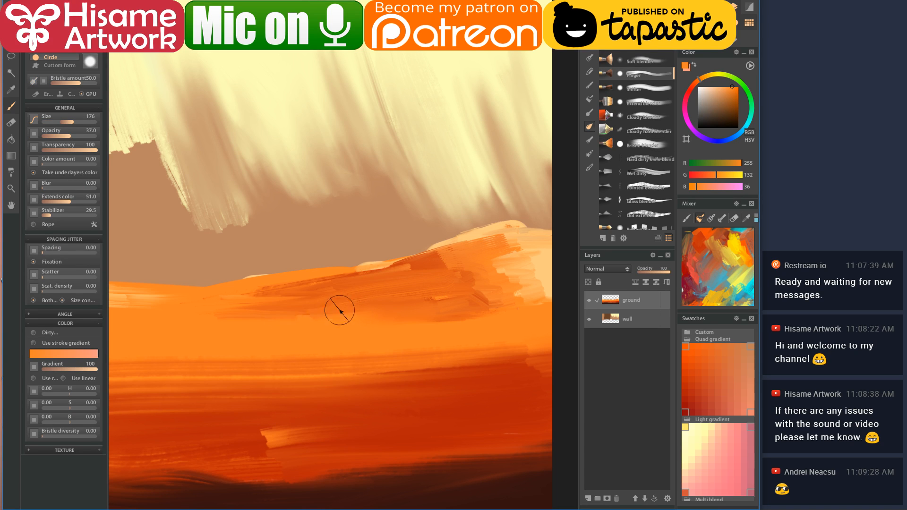
mouse_move(340, 301)
mouse_down()
mouse_move(360, 283)
mouse_move(276, 296)
mouse_move(261, 287)
mouse_move(237, 298)
mouse_move(345, 284)
mouse_move(227, 316)
mouse_up()
mouse_move(474, 290)
mouse_down()
mouse_move(424, 262)
mouse_move(497, 254)
mouse_move(484, 265)
mouse_move(542, 290)
mouse_move(502, 238)
mouse_move(483, 236)
mouse_up()
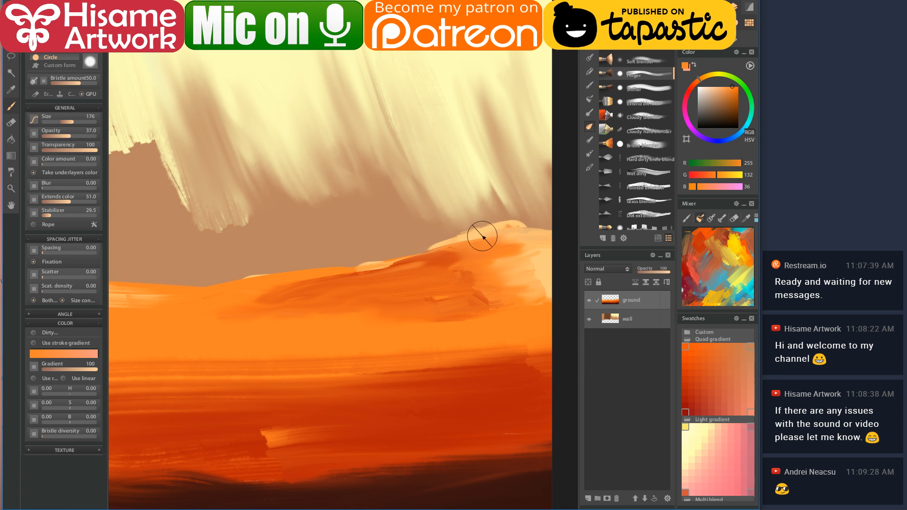
scroll(439, 324, down, 3)
scroll(395, 295, up, 3)
drag(347, 251, 401, 289)
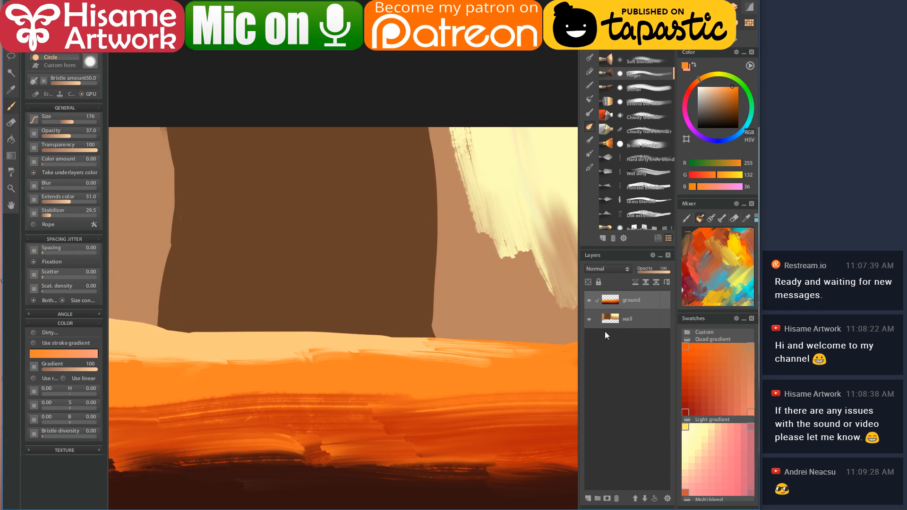
- Select the wall layer and a smaller soft round brush loaded with light tan
click(614, 318)
scroll(328, 190, up, 1)
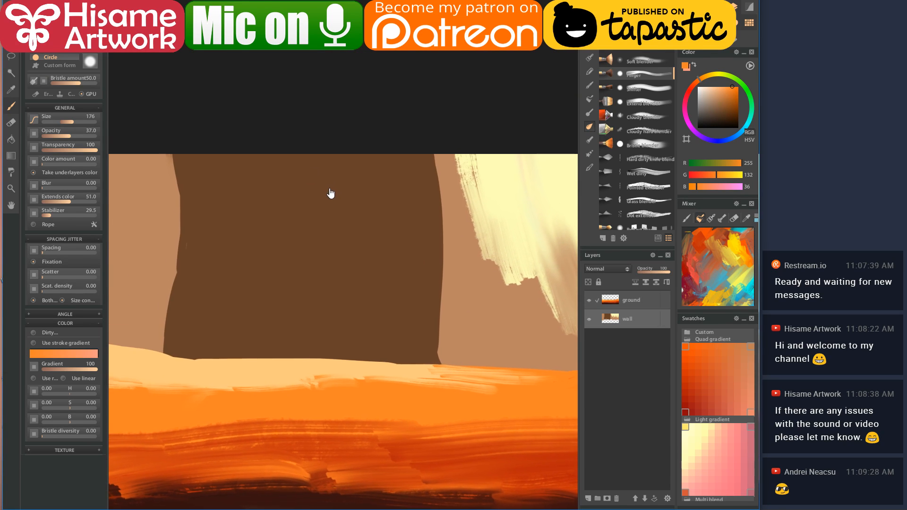
click(589, 43)
click(635, 32)
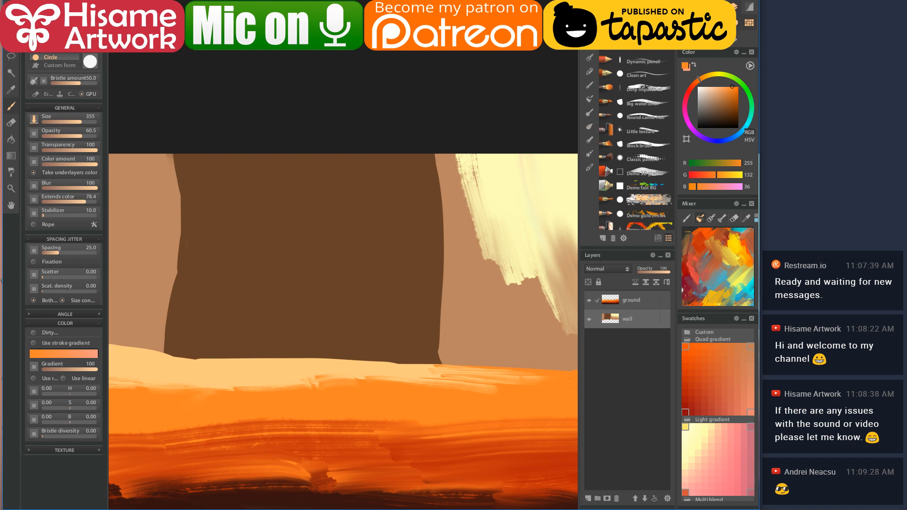
alt+click(145, 224)
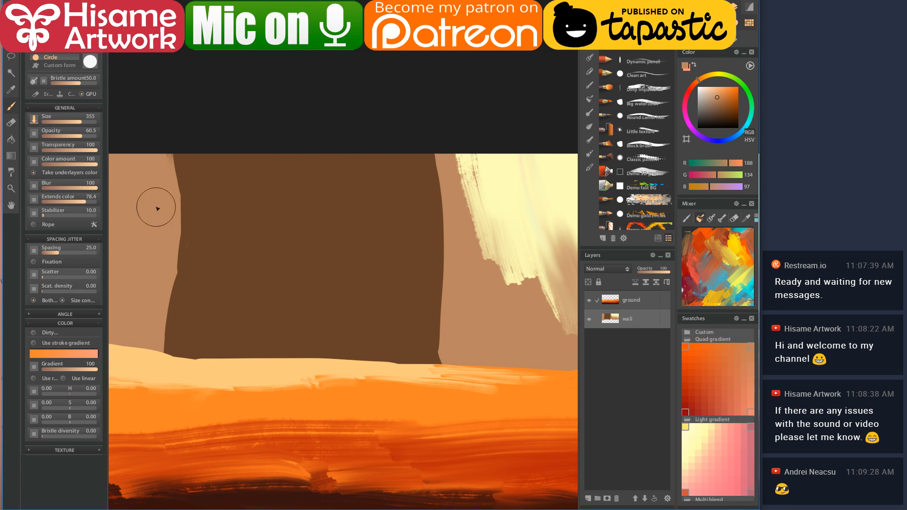
key(bracketleft)
key(bracketleft)
key(bracketleft)
key(bracketleft)
- Sketch the figure's long sides, arms and the box on its chest in tan
drag(247, 179, 237, 236)
mouse_move(247, 188)
mouse_down()
mouse_move(263, 181)
mouse_move(260, 174)
mouse_move(263, 195)
mouse_move(259, 174)
mouse_move(267, 187)
mouse_move(261, 264)
mouse_up()
mouse_move(250, 187)
mouse_down()
mouse_move(235, 335)
mouse_move(240, 377)
mouse_up()
mouse_move(274, 172)
mouse_down()
mouse_move(294, 170)
mouse_move(269, 163)
mouse_move(290, 163)
mouse_move(283, 156)
mouse_up()
mouse_move(333, 155)
mouse_down()
mouse_move(345, 158)
mouse_move(345, 235)
mouse_move(350, 189)
mouse_move(340, 381)
mouse_up()
mouse_move(338, 270)
mouse_down()
mouse_move(302, 274)
mouse_move(296, 240)
mouse_move(335, 223)
mouse_up()
mouse_move(353, 192)
mouse_down()
mouse_move(319, 224)
mouse_move(291, 225)
mouse_move(292, 247)
mouse_move(348, 247)
mouse_up()
mouse_move(286, 236)
mouse_down()
mouse_move(302, 207)
mouse_move(334, 212)
mouse_move(334, 202)
mouse_move(375, 233)
mouse_move(403, 230)
mouse_up()
mouse_move(403, 157)
mouse_down()
mouse_move(410, 194)
mouse_move(404, 161)
mouse_up()
mouse_move(303, 174)
mouse_down()
mouse_move(297, 263)
mouse_move(313, 257)
mouse_move(322, 232)
mouse_move(312, 267)
mouse_move(300, 262)
mouse_move(300, 208)
mouse_move(323, 225)
mouse_up()
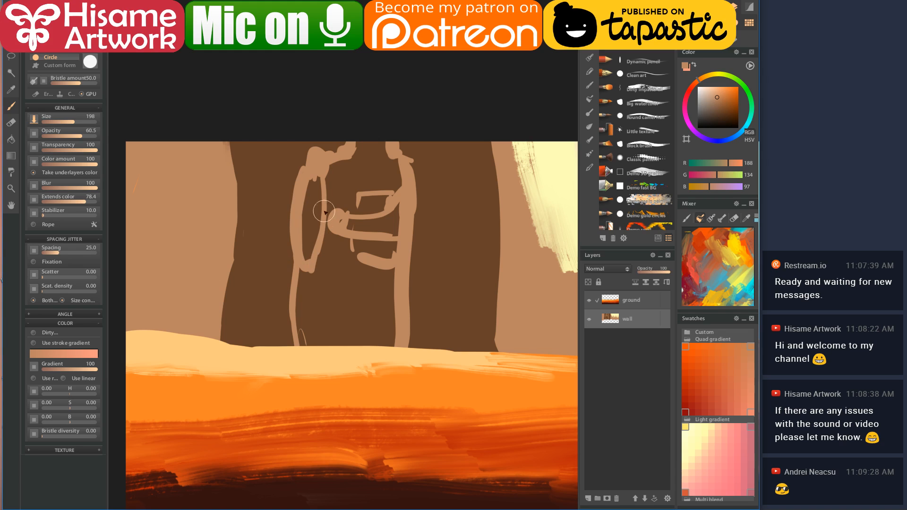
drag(313, 176, 316, 186)
mouse_move(363, 212)
mouse_down()
mouse_move(378, 201)
mouse_move(377, 249)
mouse_move(356, 257)
mouse_move(380, 222)
mouse_move(352, 231)
mouse_up()
- Sample the wall's dark brown with a smaller brush and darken it further
alt+click(438, 176)
key(bracketleft)
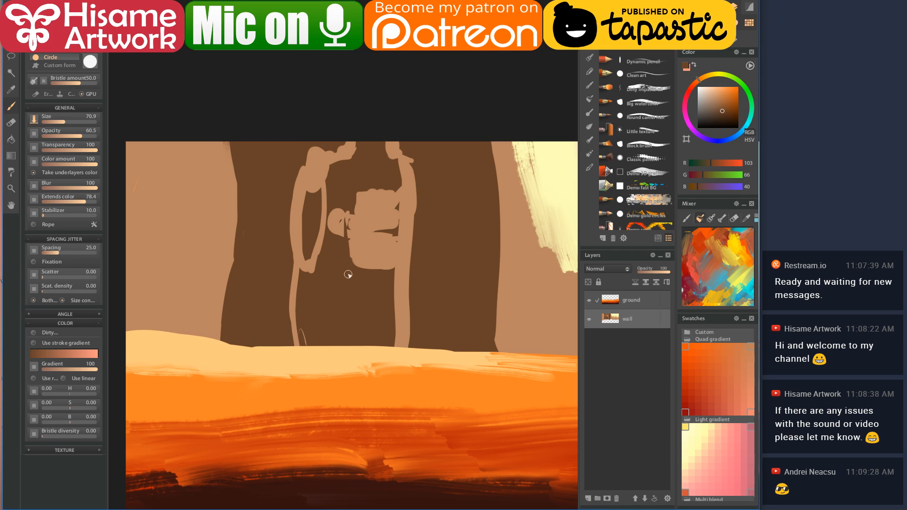
alt+click(359, 240)
alt+click(330, 273)
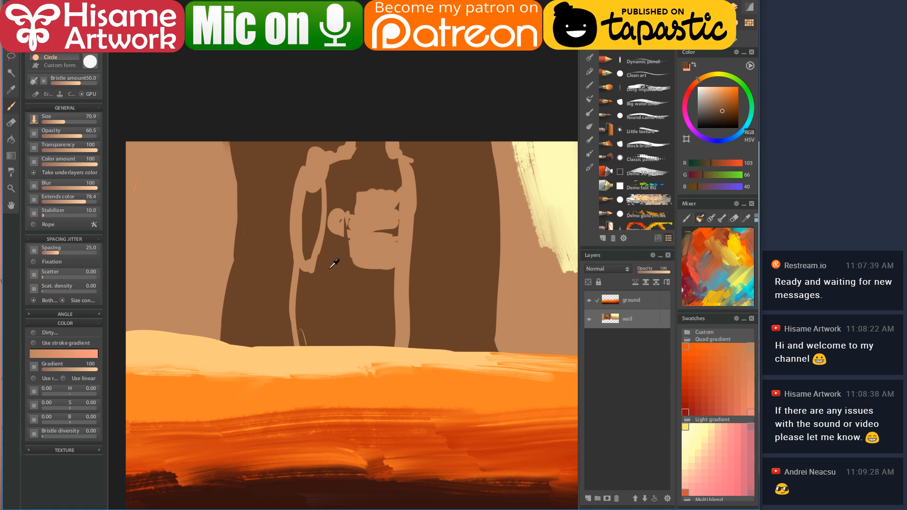
click(726, 115)
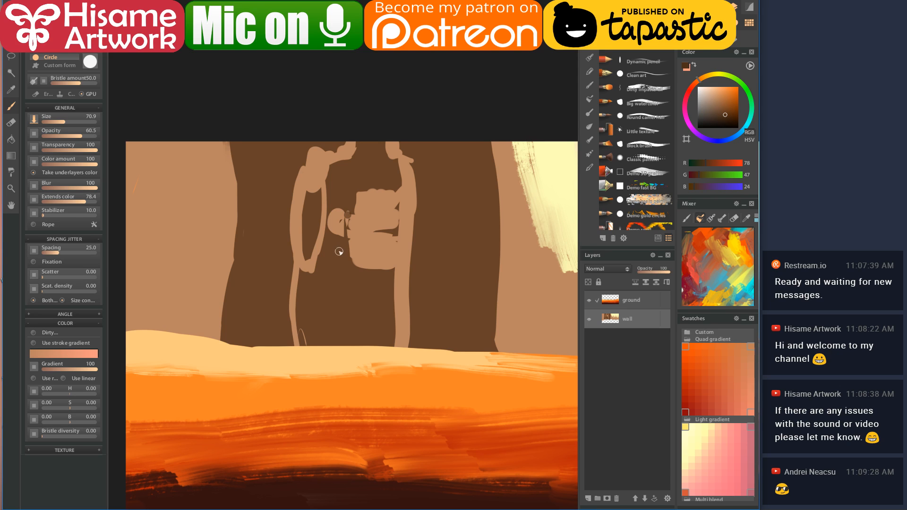
- Paint a thick darker-brown vertical stroke down the figure's staff
drag(349, 231, 345, 289)
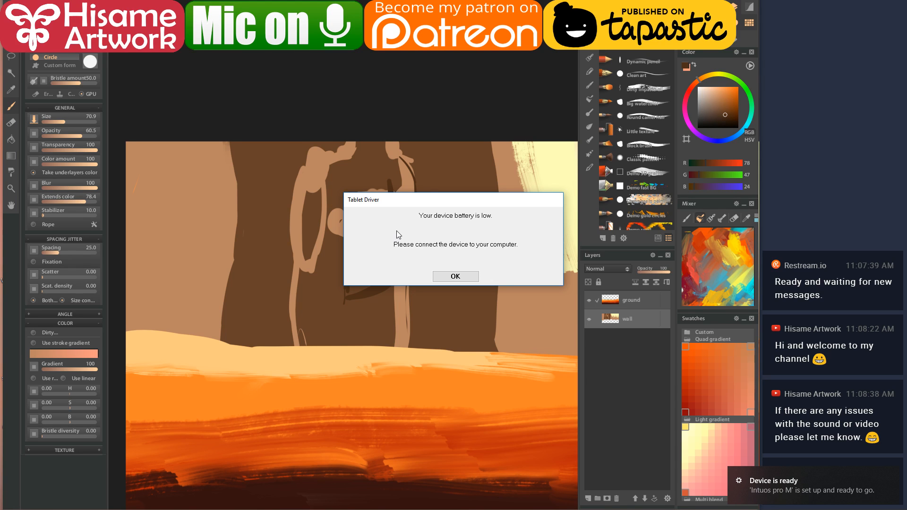
- Dismiss the tablet low-battery warning, check the YouTube live chat, and return to Paintstorm
click(465, 276)
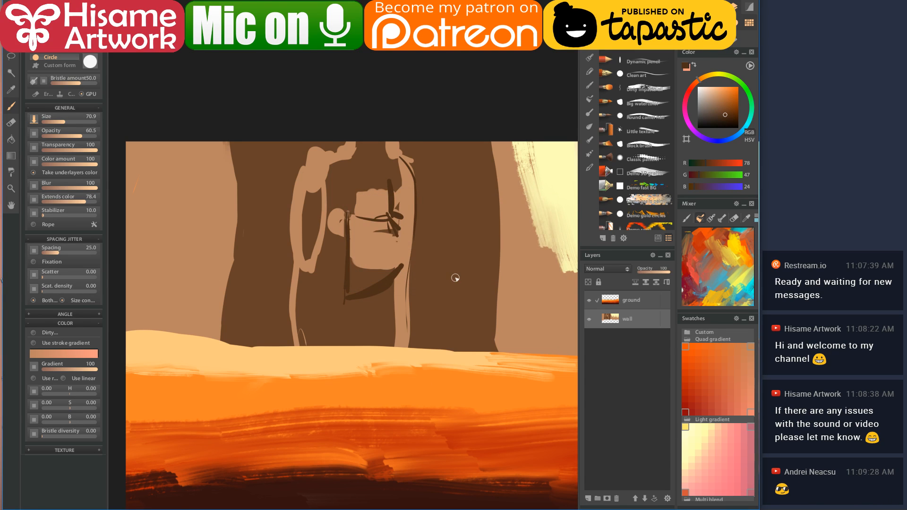
key(alt+Tab)
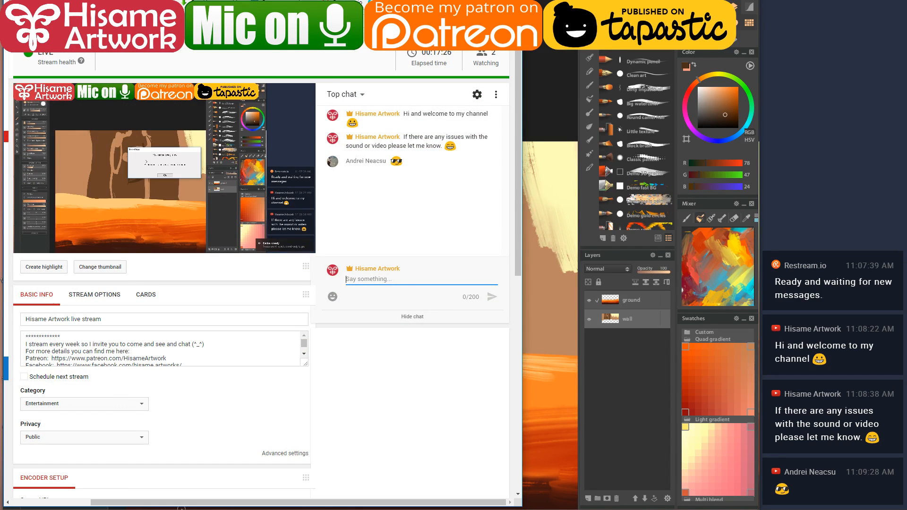
key(alt+Tab)
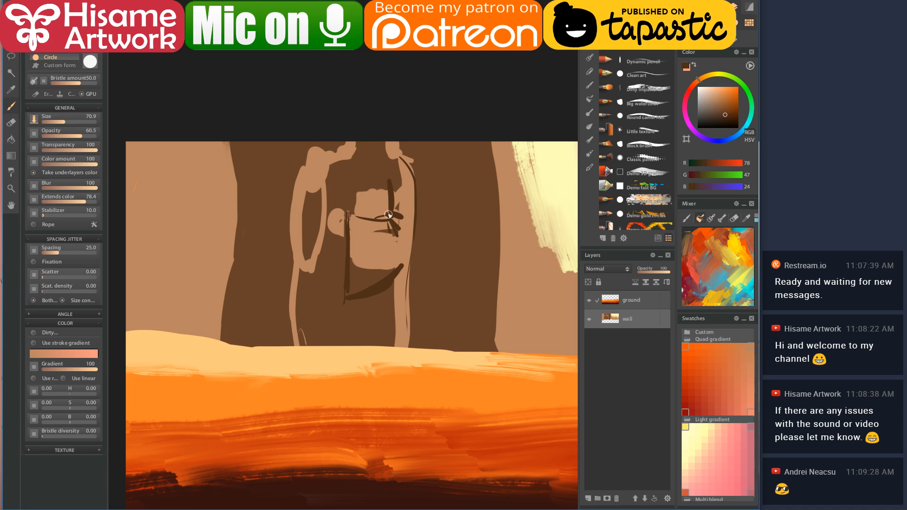
- Outline the figure's left arm and elbow in dark brown, with a shadow stroke across it
scroll(367, 211, up, 3)
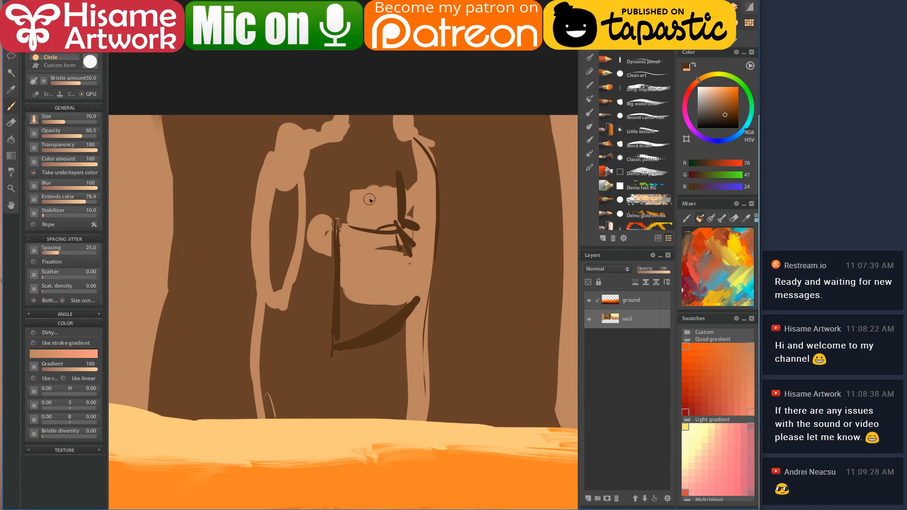
mouse_move(332, 353)
mouse_down()
mouse_move(391, 345)
mouse_move(408, 332)
mouse_move(432, 239)
mouse_move(425, 320)
mouse_move(402, 333)
mouse_up()
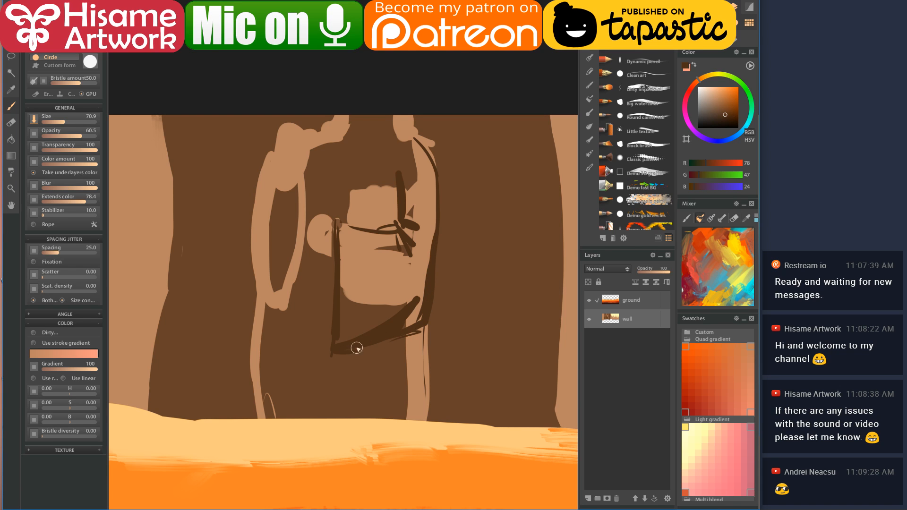
drag(392, 274, 391, 310)
drag(277, 183, 263, 249)
mouse_move(266, 214)
mouse_down()
mouse_move(255, 286)
mouse_move(261, 327)
mouse_move(286, 333)
mouse_up()
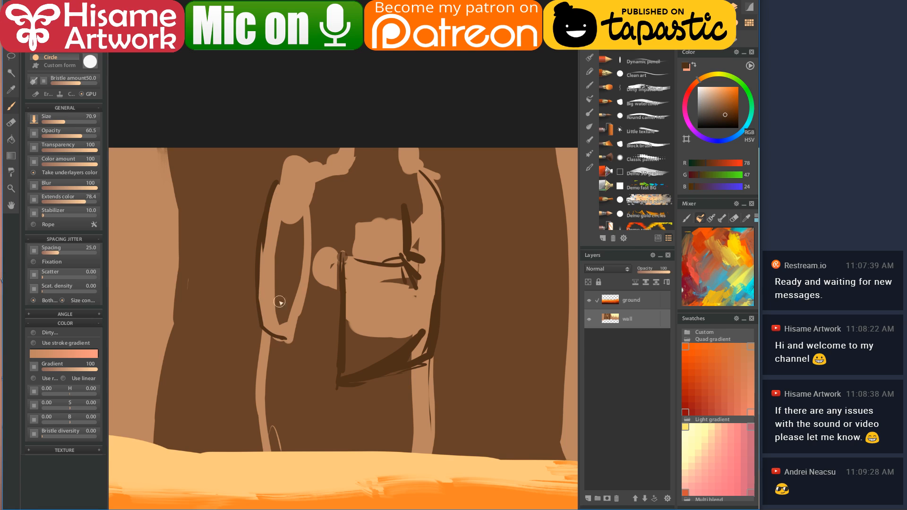
mouse_move(282, 225)
mouse_down()
mouse_move(305, 219)
mouse_move(278, 311)
mouse_up()
drag(284, 259, 280, 320)
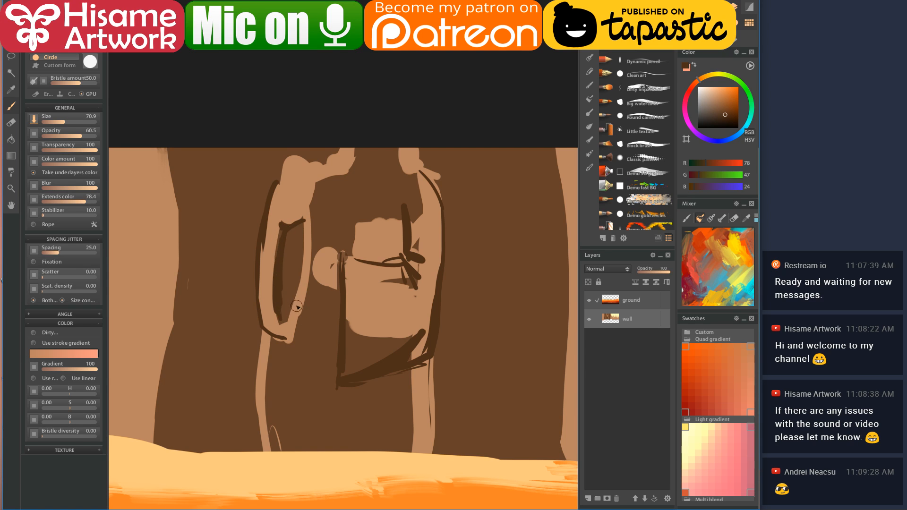
key(super)
key(super)
- Paint light tan vertical strokes down the lower arm and robe, then outline the box in dark brown
alt+click(300, 301)
drag(306, 293, 293, 411)
drag(303, 325, 280, 426)
drag(289, 348, 266, 440)
mouse_move(271, 400)
mouse_down()
mouse_move(284, 477)
mouse_move(321, 350)
mouse_move(333, 406)
mouse_move(378, 384)
mouse_move(405, 394)
mouse_up()
mouse_move(349, 370)
mouse_down()
mouse_move(357, 341)
mouse_move(407, 339)
mouse_up()
alt+click(410, 224)
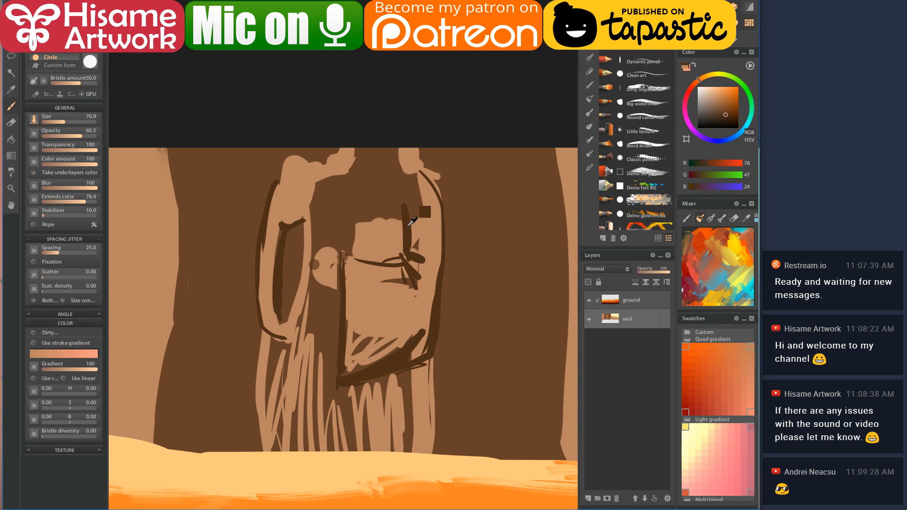
mouse_move(354, 219)
mouse_down()
mouse_move(351, 249)
mouse_move(353, 222)
mouse_move(405, 217)
mouse_move(357, 224)
mouse_move(350, 253)
mouse_move(325, 253)
mouse_move(318, 276)
mouse_move(334, 293)
mouse_up()
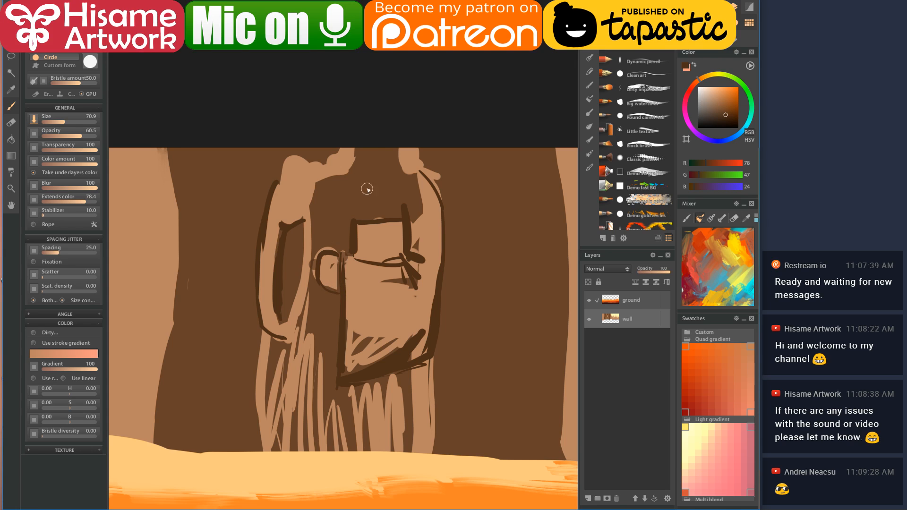
- Smudge the dark arm outline with a small Finger brush, then a softer blender
click(589, 126)
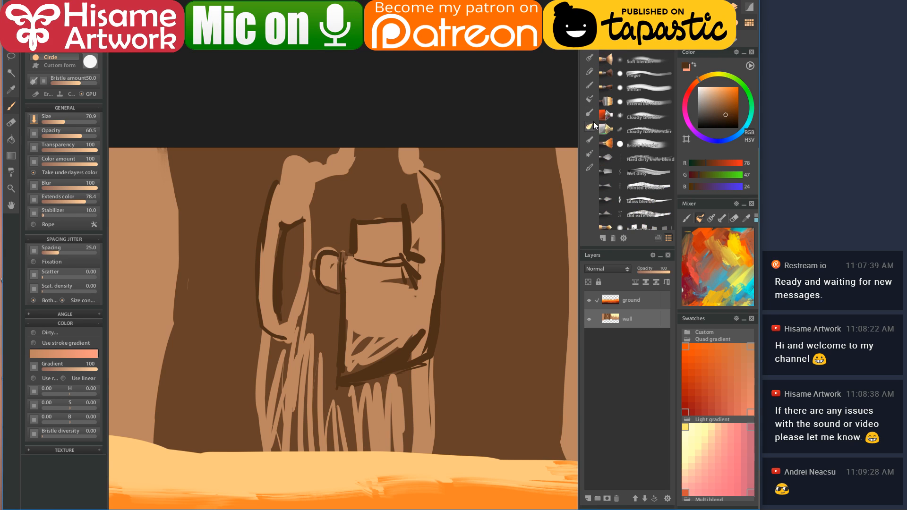
click(633, 71)
key(bracketleft)
key(bracketleft)
key(bracketleft)
key(bracketleft)
key(bracketleft)
key(bracketleft)
drag(283, 225, 281, 327)
key(b)
mouse_move(285, 226)
mouse_down()
mouse_move(290, 263)
mouse_move(293, 228)
mouse_move(282, 227)
mouse_move(280, 326)
mouse_move(293, 303)
mouse_move(299, 235)
mouse_move(287, 306)
mouse_move(296, 228)
mouse_move(284, 302)
mouse_up()
key(bracketleft)
key(bracketleft)
key(bracketleft)
key(bracketleft)
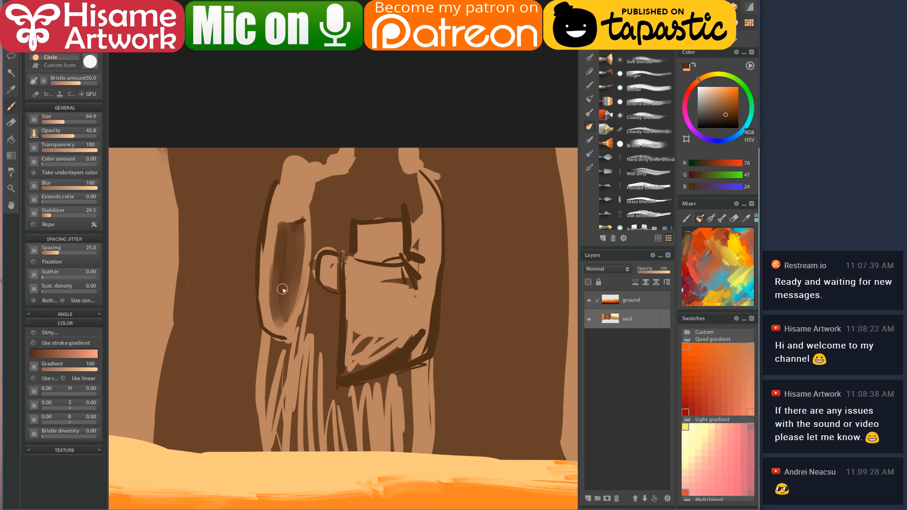
- Brush sampled tan down the arm's left edge and blend the dark lines toward the ground
alt+click(282, 179)
drag(282, 180, 263, 289)
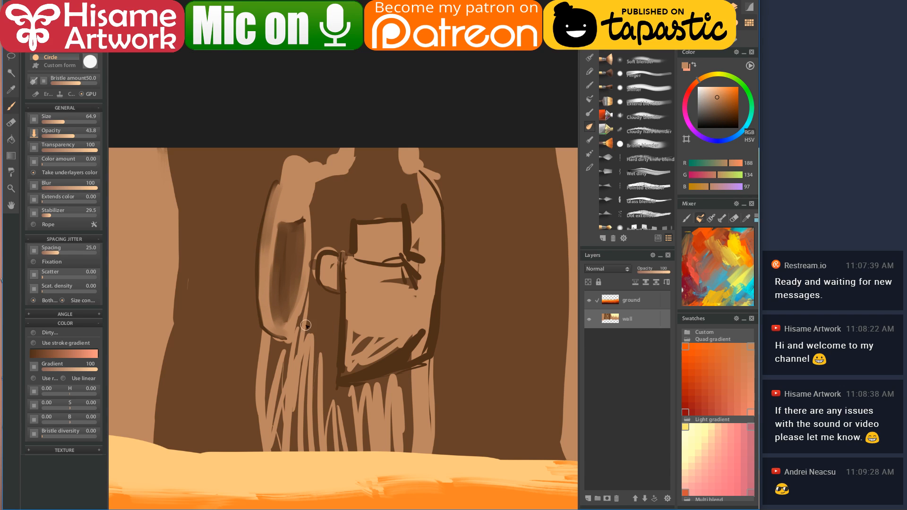
key(bracketright)
mouse_move(314, 284)
mouse_down()
mouse_move(296, 361)
mouse_move(303, 324)
mouse_move(292, 344)
mouse_move(277, 339)
mouse_move(274, 450)
mouse_move(305, 338)
mouse_move(321, 480)
mouse_move(328, 334)
mouse_move(318, 294)
mouse_move(330, 439)
mouse_move(347, 388)
mouse_move(376, 482)
mouse_move(412, 376)
mouse_move(406, 445)
mouse_move(415, 489)
mouse_move(424, 377)
mouse_move(401, 481)
mouse_move(401, 384)
mouse_move(392, 442)
mouse_up()
mouse_move(347, 270)
mouse_down()
mouse_move(361, 298)
mouse_move(349, 264)
mouse_move(347, 368)
mouse_move(356, 304)
mouse_move(363, 361)
mouse_move(379, 368)
mouse_move(416, 354)
mouse_move(389, 282)
mouse_move(416, 265)
mouse_move(426, 201)
mouse_move(421, 348)
mouse_move(353, 368)
mouse_move(415, 348)
mouse_move(418, 206)
mouse_move(415, 245)
mouse_move(419, 217)
mouse_move(340, 214)
mouse_move(413, 202)
mouse_up()
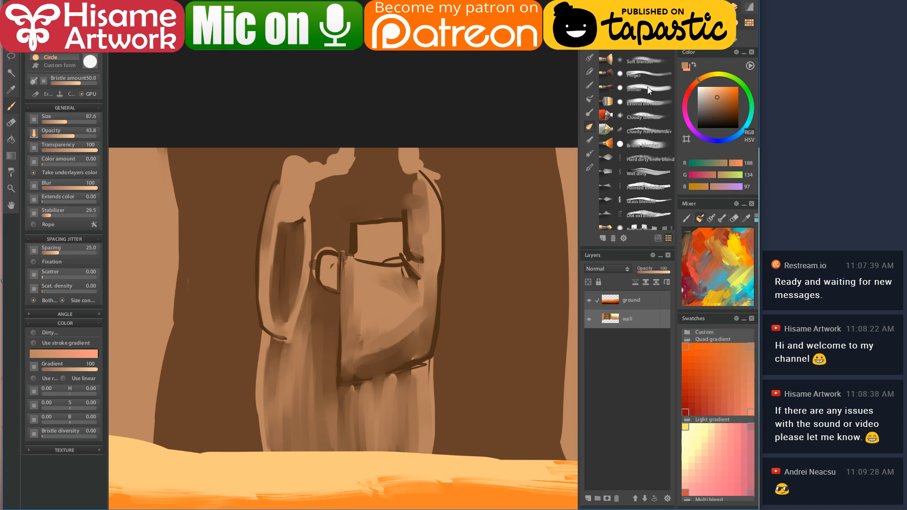
click(659, 50)
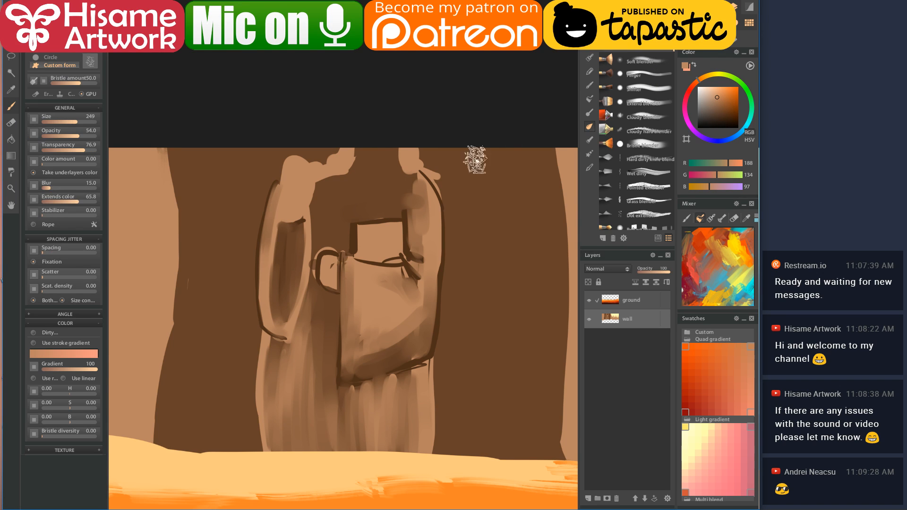
click(645, 172)
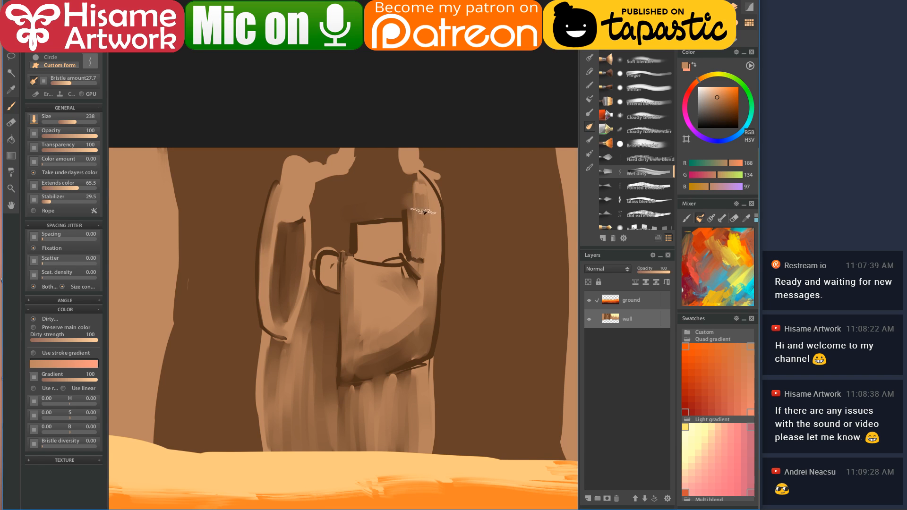
- Soften the arm's right edge and the dark line beside the box handle, adding light streaks
key(bracketleft)
key(bracketleft)
key(bracketleft)
drag(422, 183, 434, 250)
mouse_move(431, 297)
mouse_down()
mouse_move(437, 239)
mouse_move(422, 354)
mouse_up()
mouse_move(350, 273)
mouse_down()
mouse_move(345, 372)
mouse_move(343, 280)
mouse_move(355, 305)
mouse_move(353, 283)
mouse_move(357, 327)
mouse_move(360, 295)
mouse_move(352, 378)
mouse_move(414, 323)
mouse_move(415, 301)
mouse_up()
mouse_move(360, 272)
mouse_down()
mouse_move(344, 358)
mouse_move(346, 337)
mouse_move(347, 359)
mouse_move(360, 364)
mouse_move(378, 291)
mouse_move(376, 343)
mouse_move(384, 310)
mouse_move(403, 300)
mouse_move(417, 333)
mouse_move(415, 286)
mouse_up()
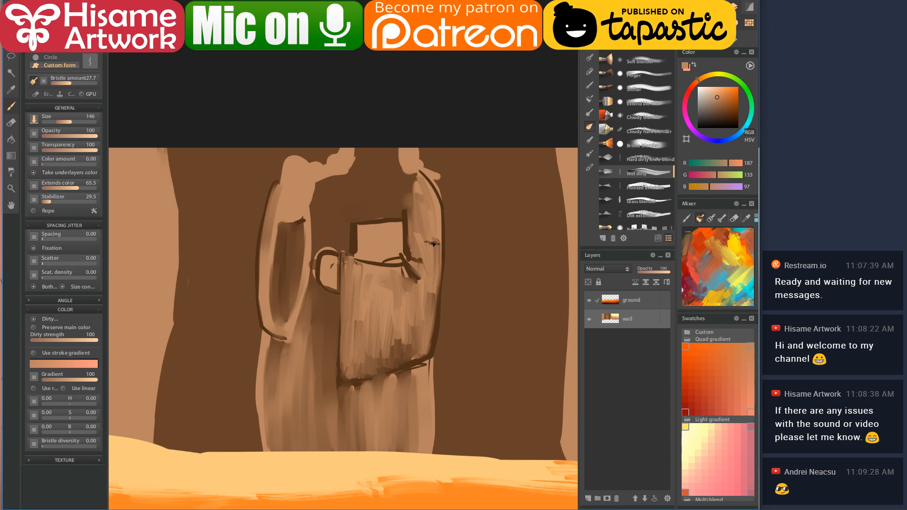
- With a smaller Pointed blender, add thin dark bristle strokes down the box's left side
click(646, 188)
scroll(636, 179, down, 1)
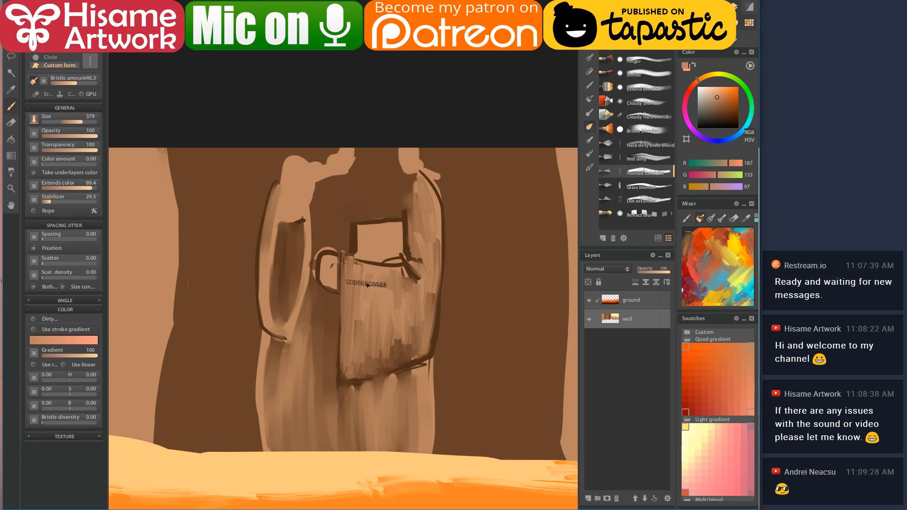
key(bracketleft)
key(bracketleft)
key(bracketleft)
key(bracketleft)
key(bracketleft)
drag(358, 260, 354, 331)
drag(355, 269, 355, 319)
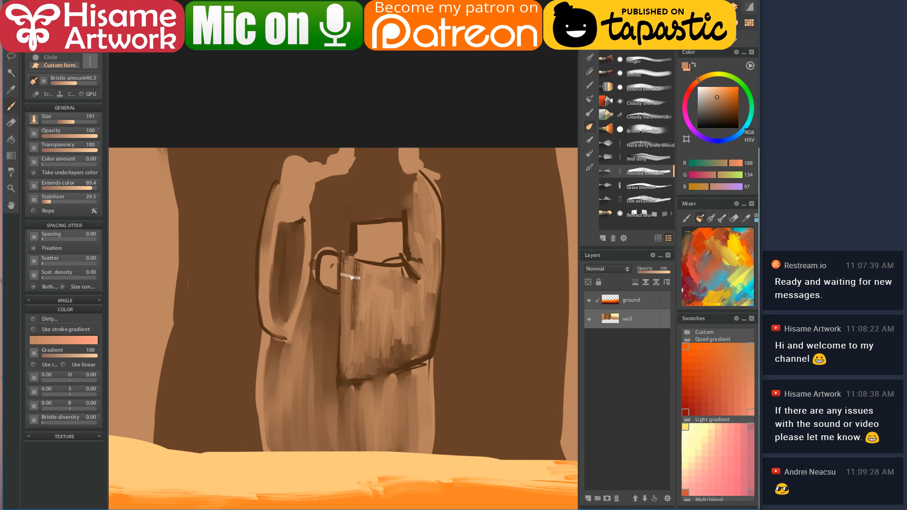
drag(371, 273, 370, 336)
drag(357, 297, 359, 330)
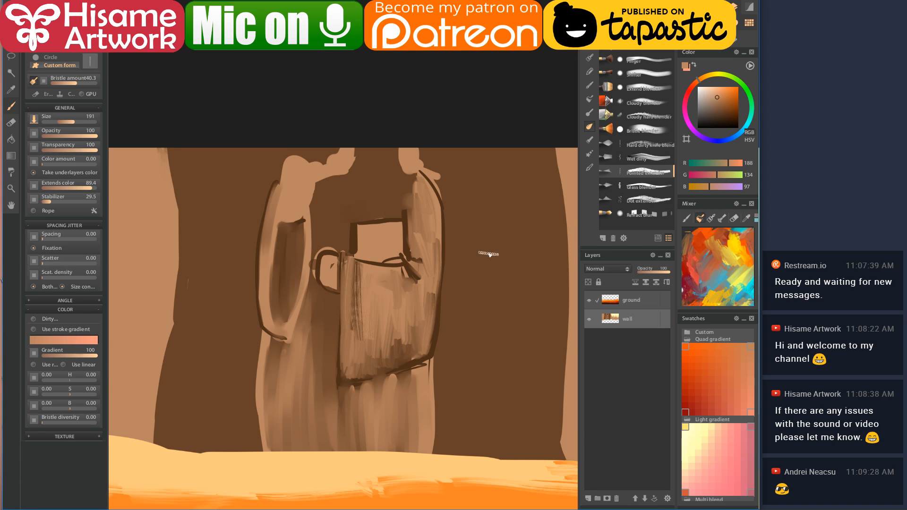
- Smudge the box's left-side strokes and smooth the box front with the Extend blender
click(642, 58)
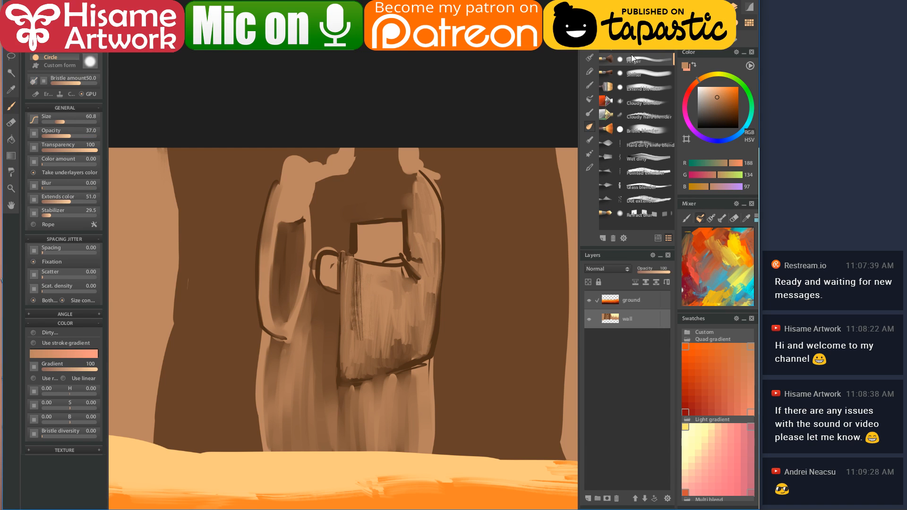
mouse_move(353, 268)
mouse_down()
mouse_move(358, 334)
mouse_move(360, 281)
mouse_move(351, 349)
mouse_up()
click(651, 69)
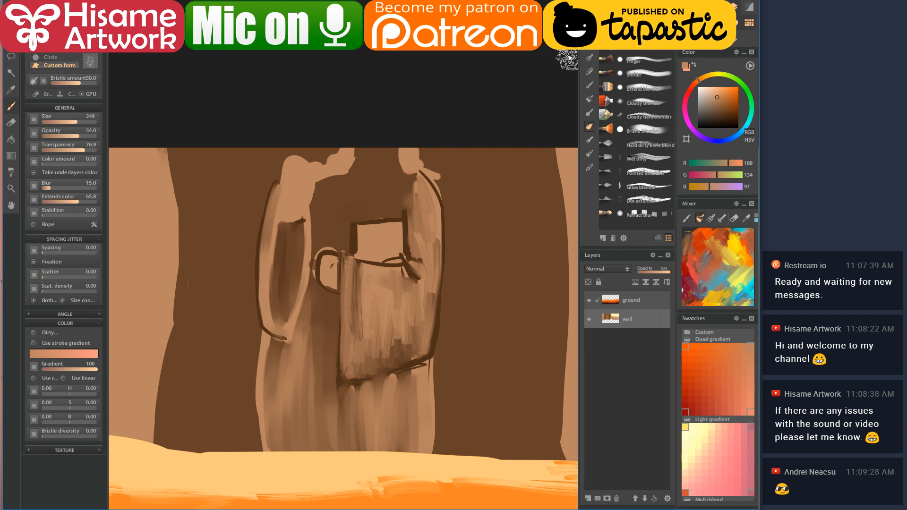
click(651, 88)
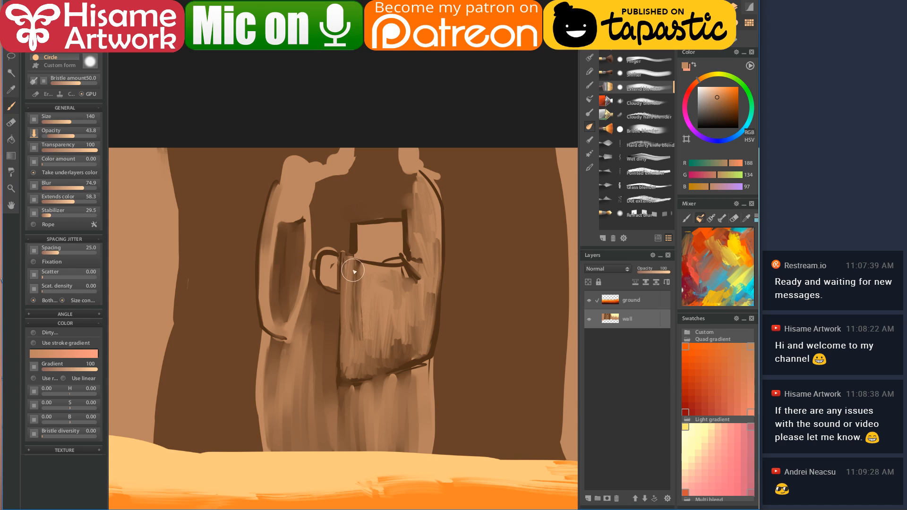
mouse_move(348, 322)
mouse_down()
mouse_move(355, 266)
mouse_move(352, 347)
mouse_move(361, 283)
mouse_move(361, 312)
mouse_move(352, 364)
mouse_move(369, 311)
mouse_move(386, 314)
mouse_move(393, 343)
mouse_move(404, 330)
mouse_move(416, 336)
mouse_move(419, 306)
mouse_move(395, 298)
mouse_up()
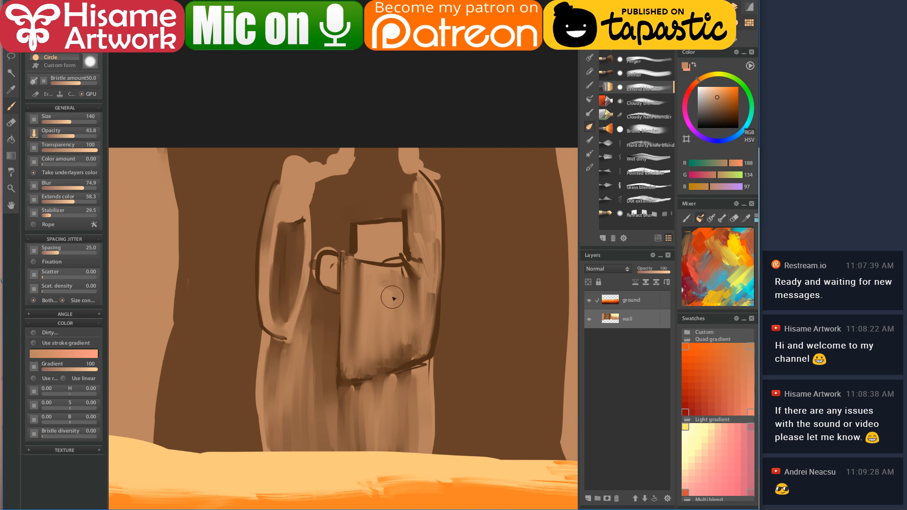
- Blend the box front near the handle with the Cloudy blender
click(643, 101)
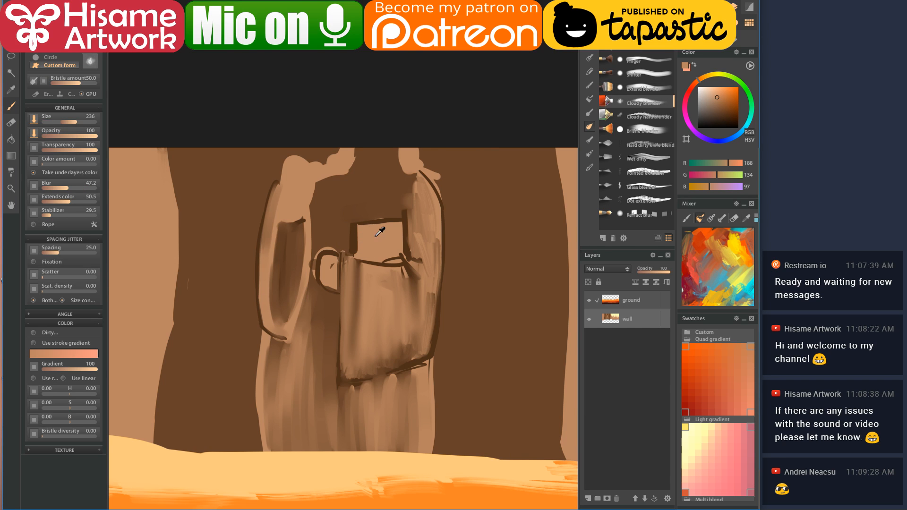
mouse_move(355, 263)
mouse_down()
mouse_move(361, 300)
mouse_move(368, 278)
mouse_move(351, 280)
mouse_move(366, 298)
mouse_move(342, 301)
mouse_move(368, 301)
mouse_move(354, 340)
mouse_move(357, 364)
mouse_move(358, 275)
mouse_up()
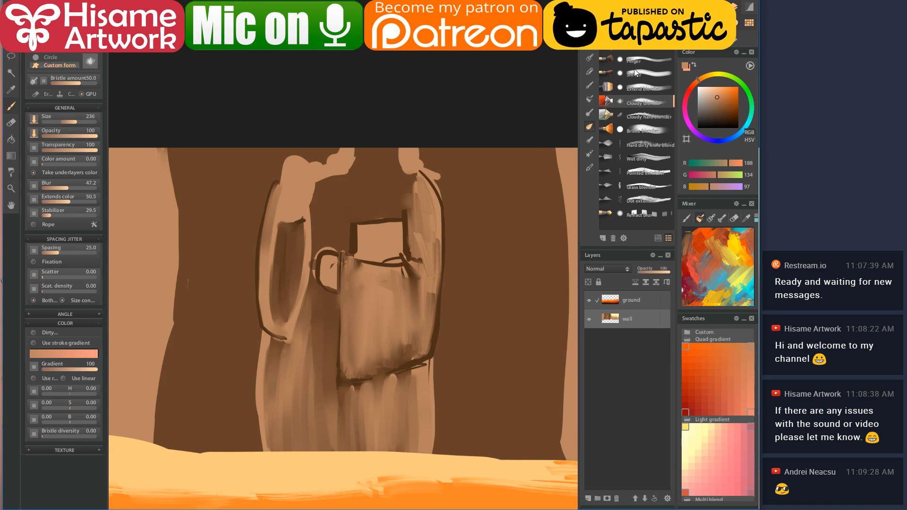
scroll(636, 137, up, 5)
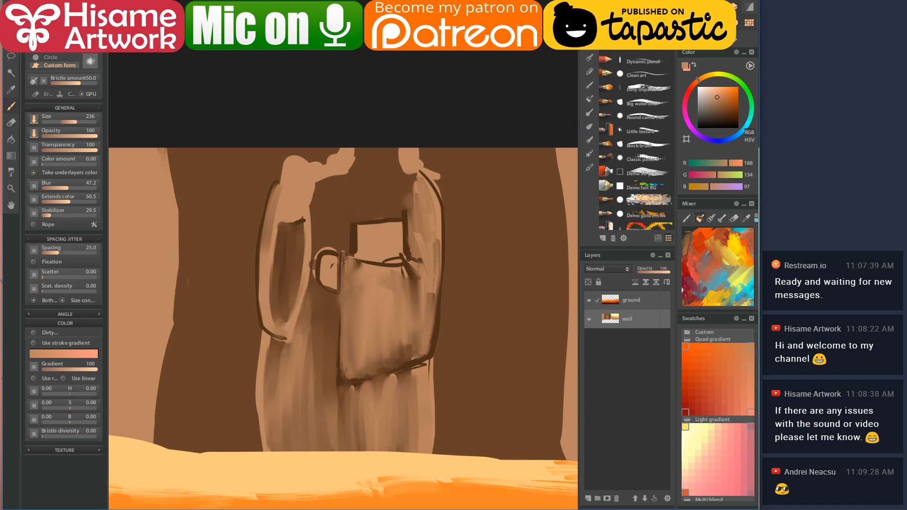
- With Dirty impasto oil, lighten the box body and right arm using light vertical strokes
click(653, 89)
drag(355, 263, 348, 338)
mouse_move(372, 272)
mouse_down()
mouse_move(371, 357)
mouse_move(385, 324)
mouse_move(389, 362)
mouse_up()
drag(402, 278, 412, 340)
drag(415, 218, 416, 283)
drag(435, 239, 438, 260)
mouse_move(417, 203)
mouse_down()
mouse_move(426, 227)
mouse_move(433, 222)
mouse_move(405, 232)
mouse_up()
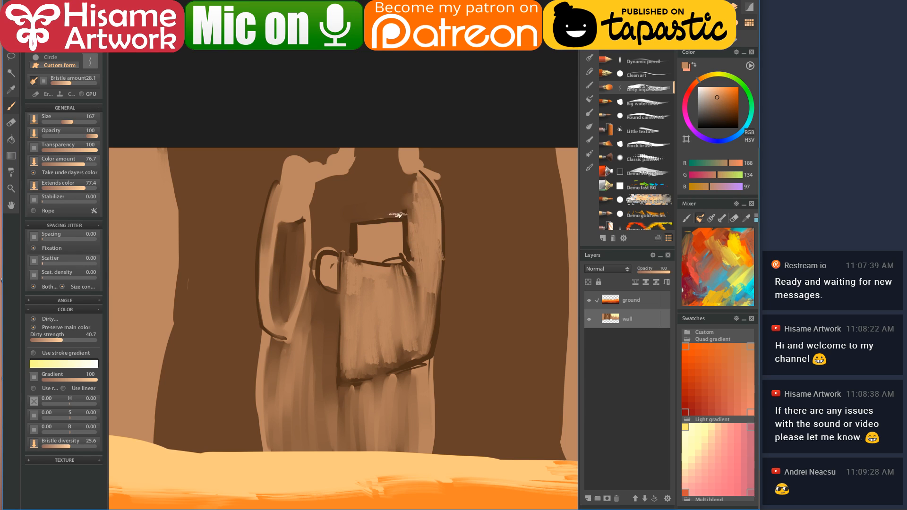
- Fill the inner left arm with dark brown shadow sampled from the canvas
alt+click(316, 227)
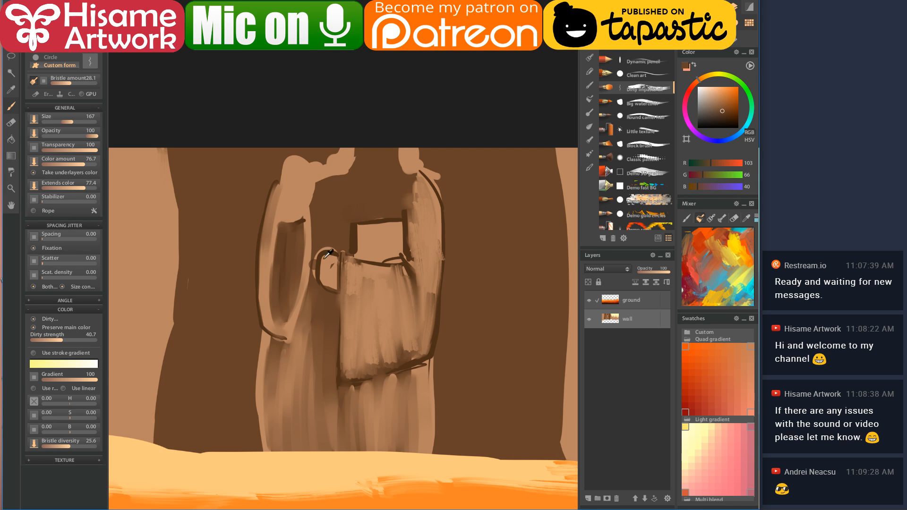
mouse_move(286, 226)
mouse_down()
mouse_move(284, 270)
mouse_move(284, 227)
mouse_move(279, 319)
mouse_move(287, 236)
mouse_move(301, 221)
mouse_move(280, 313)
mouse_up()
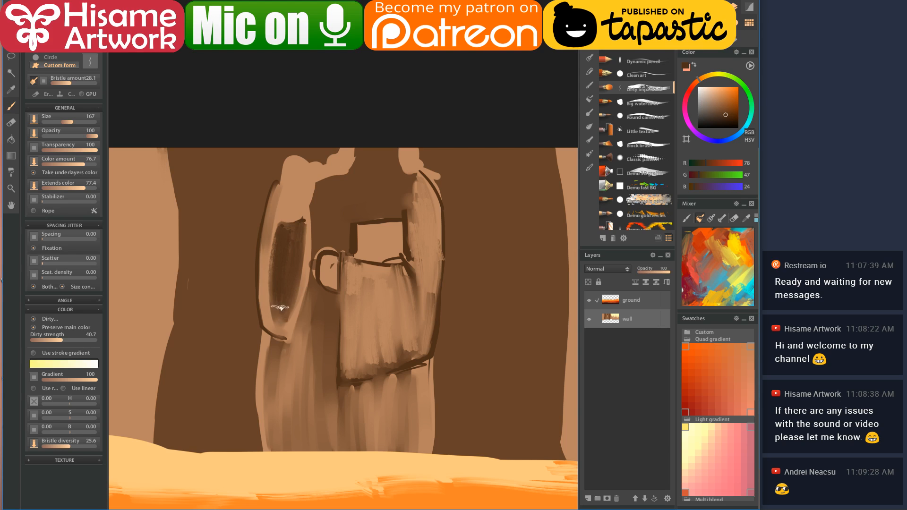
drag(289, 231, 282, 275)
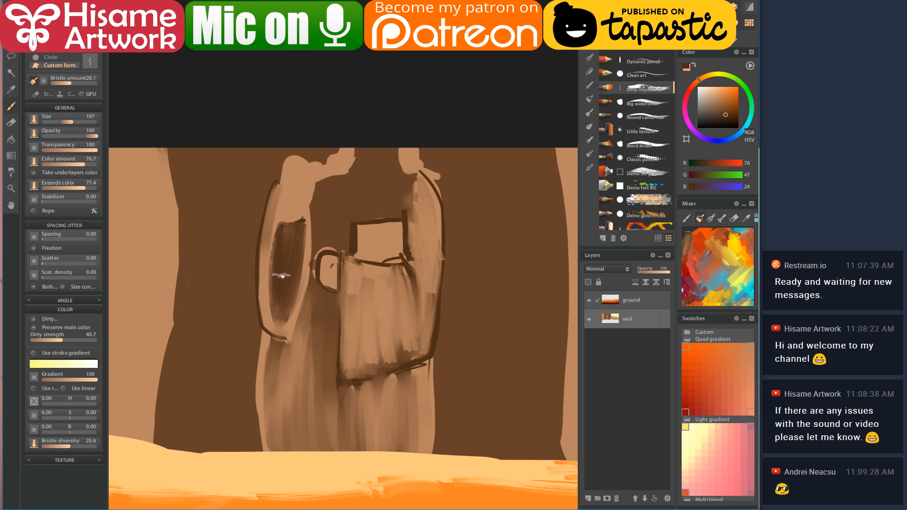
- Darken the robe's bottom edge with mid-dark brown instead of light tan
alt+click(299, 204)
drag(341, 390, 392, 378)
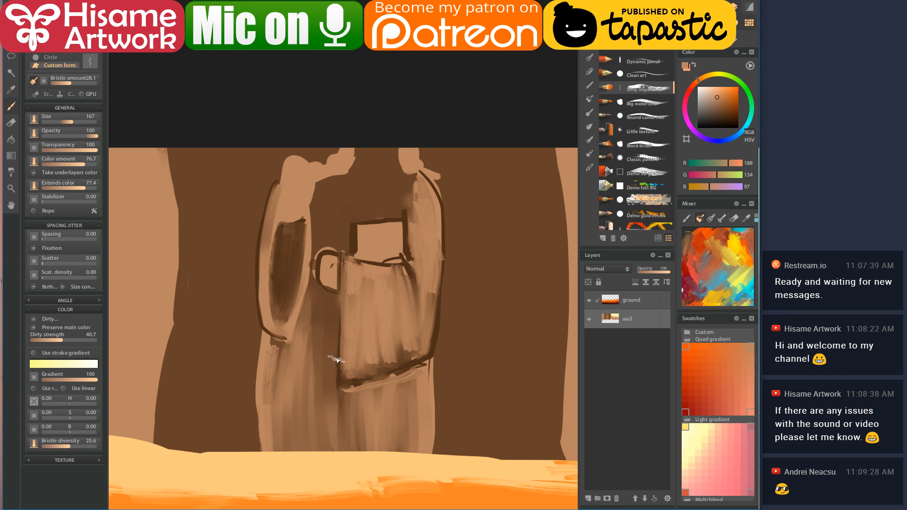
key(ctrl+z)
alt+click(333, 336)
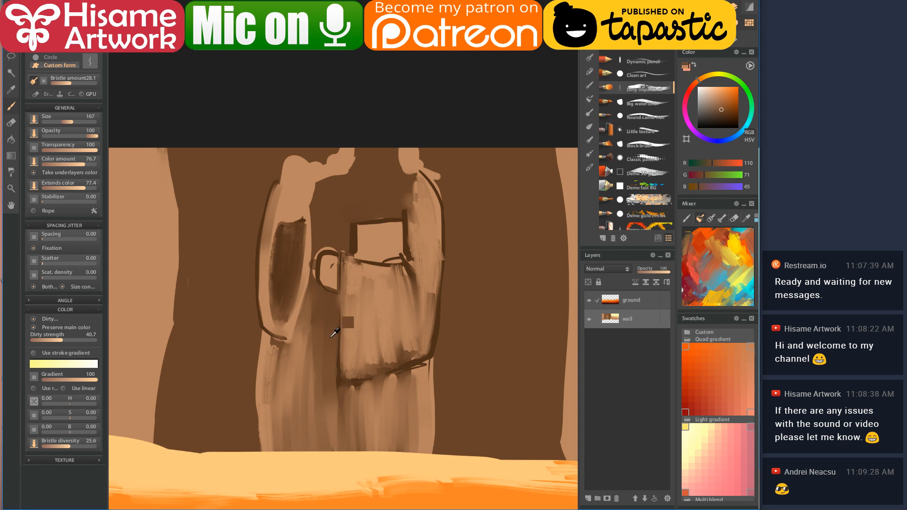
mouse_move(361, 391)
mouse_down()
mouse_move(426, 372)
mouse_move(341, 397)
mouse_move(413, 376)
mouse_move(374, 389)
mouse_move(396, 391)
mouse_move(355, 396)
mouse_move(346, 436)
mouse_move(364, 422)
mouse_move(375, 392)
mouse_move(416, 379)
mouse_up()
alt+click(416, 389)
key(b)
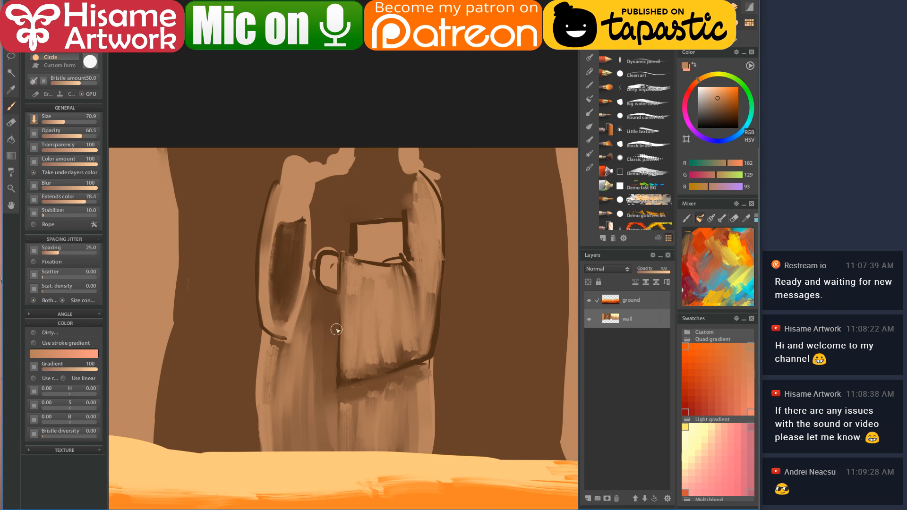
- Redraw a dark brown outline down the robe and add a light tan stroke down the tunic
drag(332, 373, 316, 461)
key(ctrl+z)
alt+click(342, 376)
drag(331, 371, 316, 451)
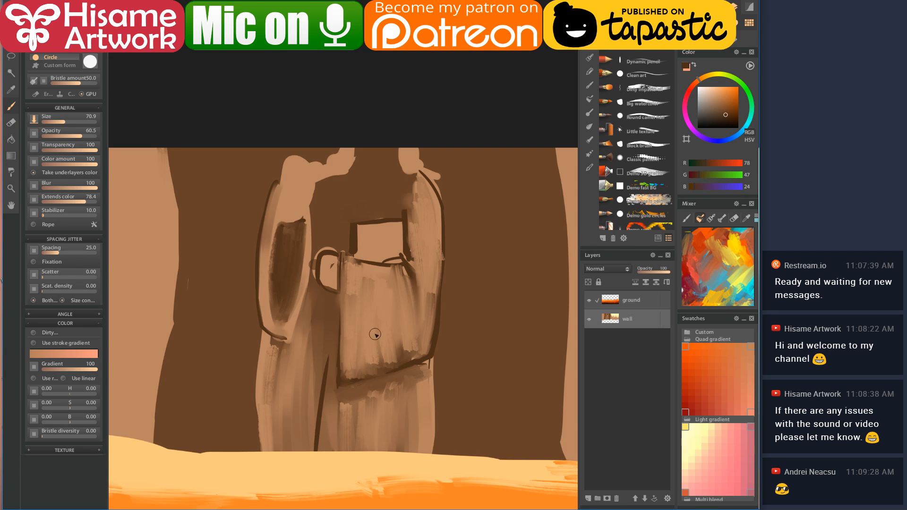
alt+click(385, 228)
drag(375, 373, 384, 452)
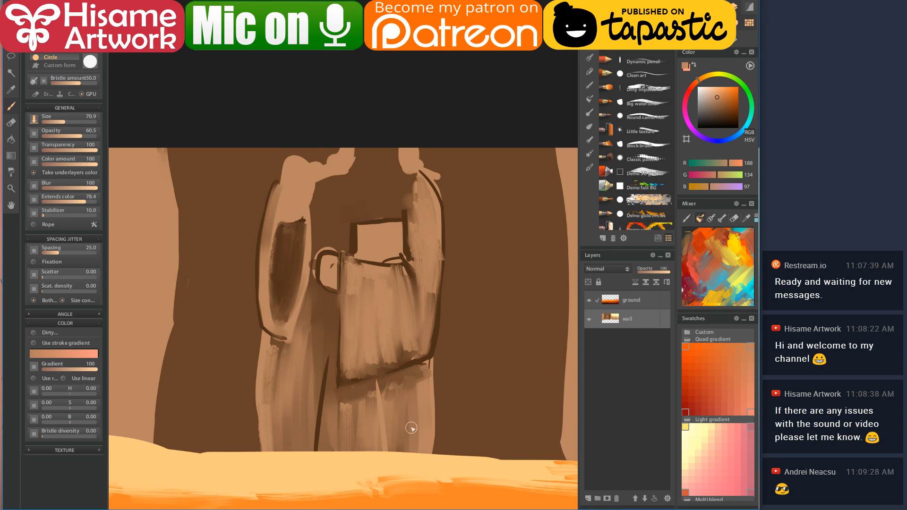
- Highlight the tunic's right edge, belt and sleeve with thin pale yellow strokes
mouse_move(492, 406)
mouse_down()
mouse_move(331, 361)
mouse_move(354, 363)
mouse_up()
alt+click(508, 189)
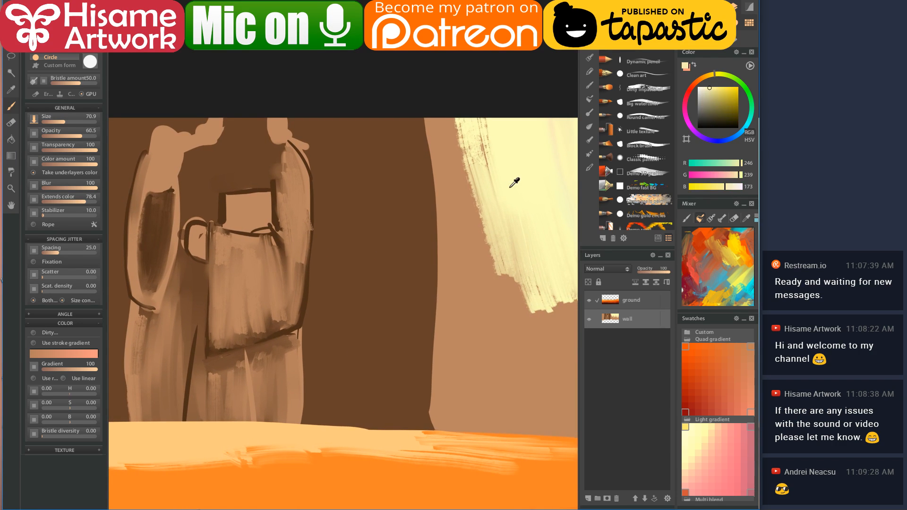
drag(275, 363, 375, 328)
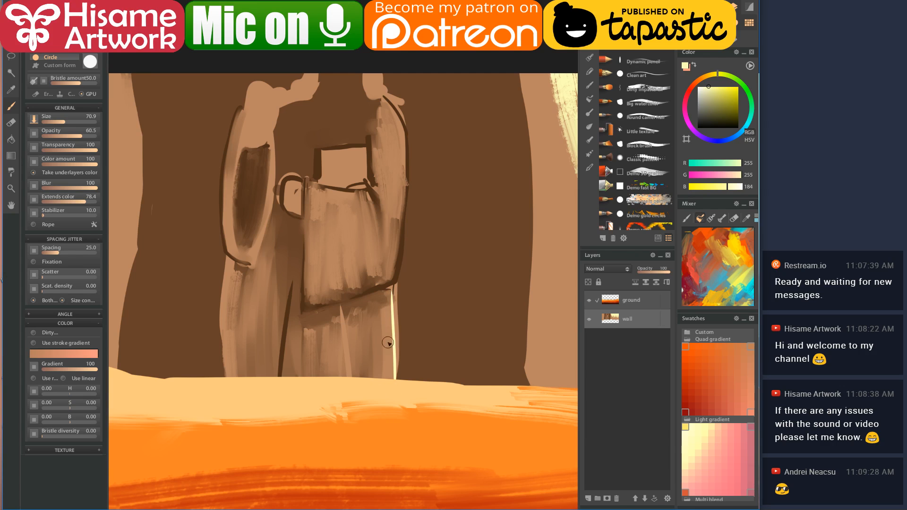
drag(392, 295, 394, 418)
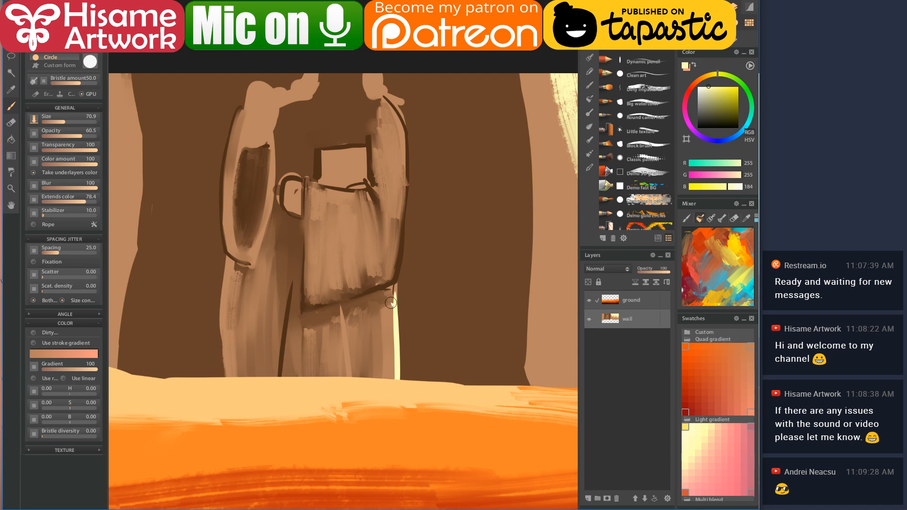
drag(364, 200, 315, 195)
mouse_move(387, 105)
mouse_down()
mouse_move(405, 140)
mouse_move(393, 126)
mouse_move(401, 139)
mouse_move(400, 227)
mouse_up()
drag(378, 192, 387, 206)
- Paint a light brown stroke between the arms
drag(364, 152, 422, 172)
alt+click(378, 128)
mouse_move(367, 133)
mouse_down()
mouse_move(401, 164)
mouse_move(367, 146)
mouse_move(433, 135)
mouse_up()
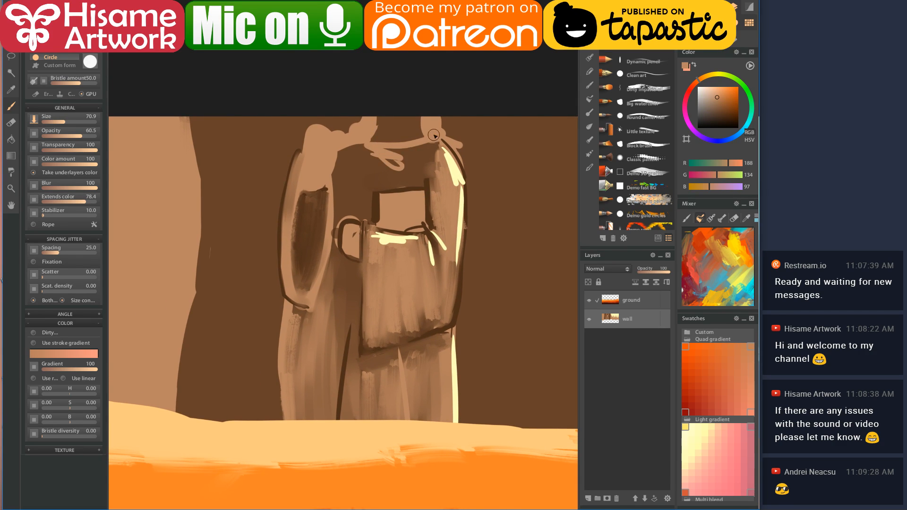
alt+click(423, 184)
- Draw a dark line along the arms and paint light brown over the chest
mouse_move(380, 145)
mouse_down()
mouse_move(406, 149)
mouse_move(441, 129)
mouse_up()
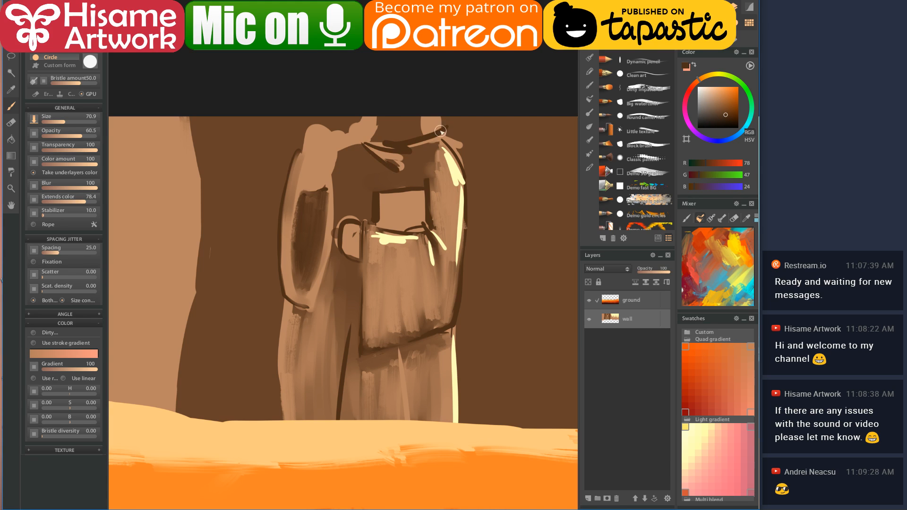
alt+click(352, 144)
mouse_move(366, 125)
mouse_down()
mouse_move(369, 162)
mouse_move(359, 207)
mouse_move(372, 175)
mouse_move(380, 189)
mouse_move(426, 149)
mouse_move(375, 110)
mouse_move(411, 122)
mouse_move(420, 108)
mouse_move(392, 128)
mouse_move(369, 109)
mouse_move(428, 110)
mouse_up()
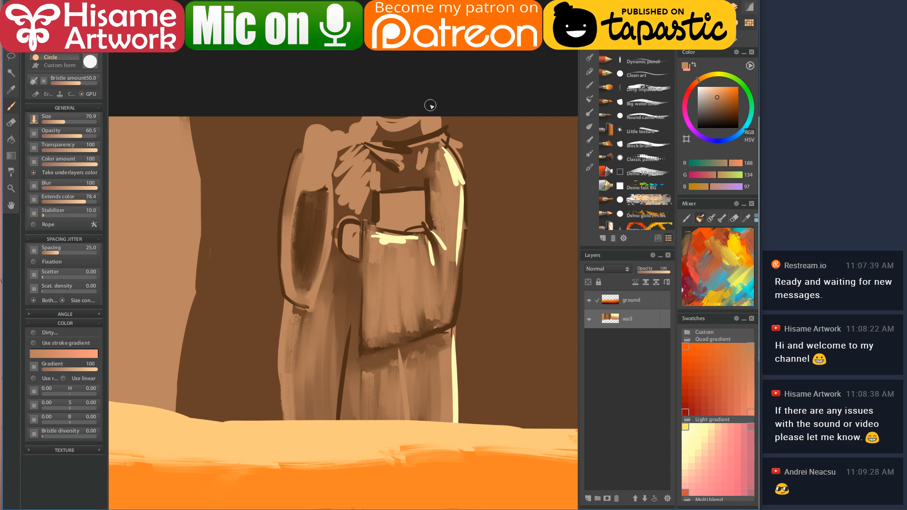
- Outline the arm's left side and draw finger lines on the raised hand in dark brown
alt+click(373, 207)
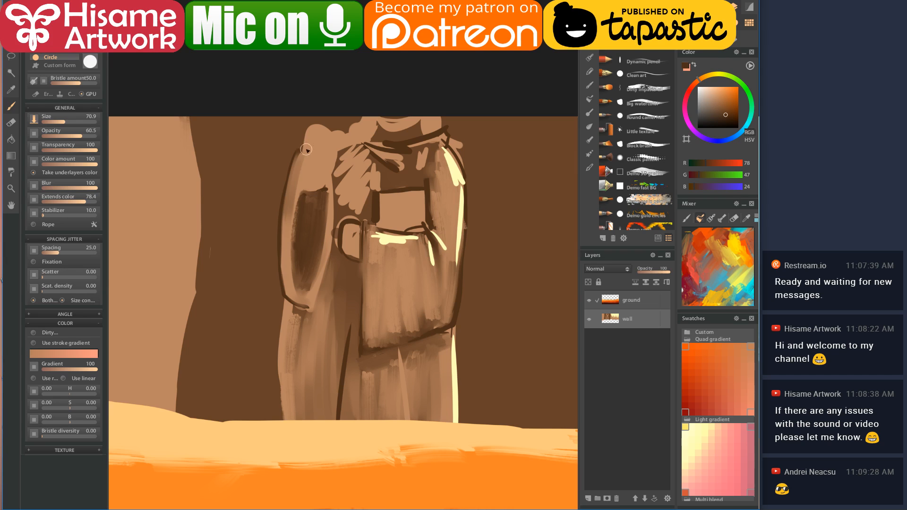
mouse_move(306, 124)
mouse_down()
mouse_move(300, 178)
mouse_move(316, 183)
mouse_move(330, 155)
mouse_move(328, 132)
mouse_move(305, 137)
mouse_up()
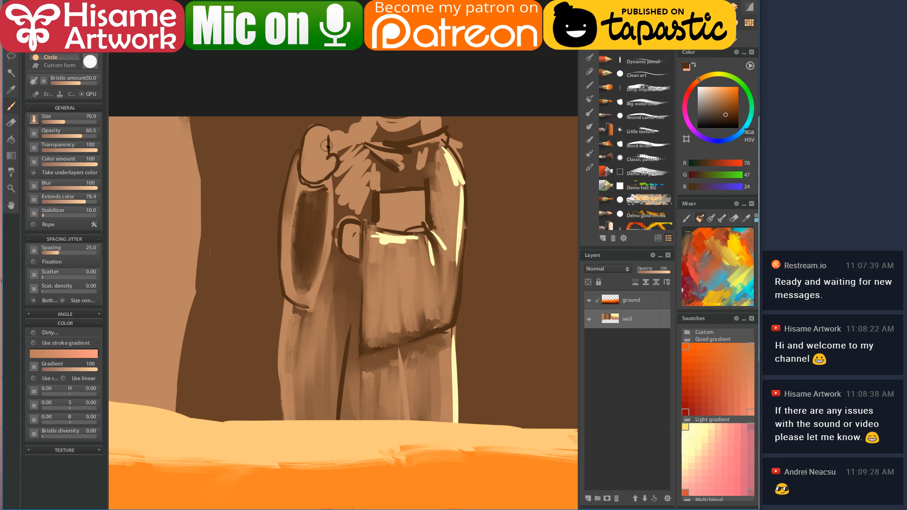
mouse_move(330, 175)
mouse_down()
mouse_move(303, 152)
mouse_move(318, 162)
mouse_up()
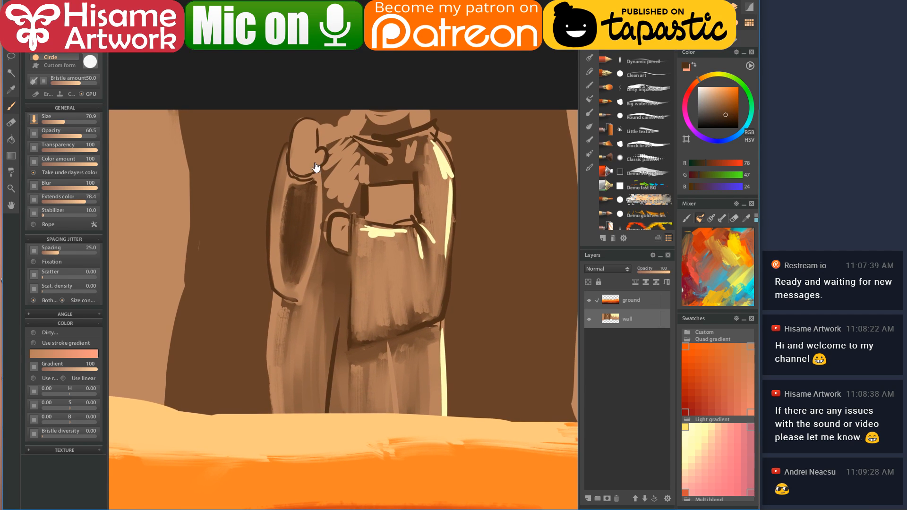
mouse_move(300, 124)
mouse_down()
mouse_move(299, 156)
mouse_move(310, 166)
mouse_up()
- Add pale cream highlights on the shoulder, collar and chest band
alt+click(380, 225)
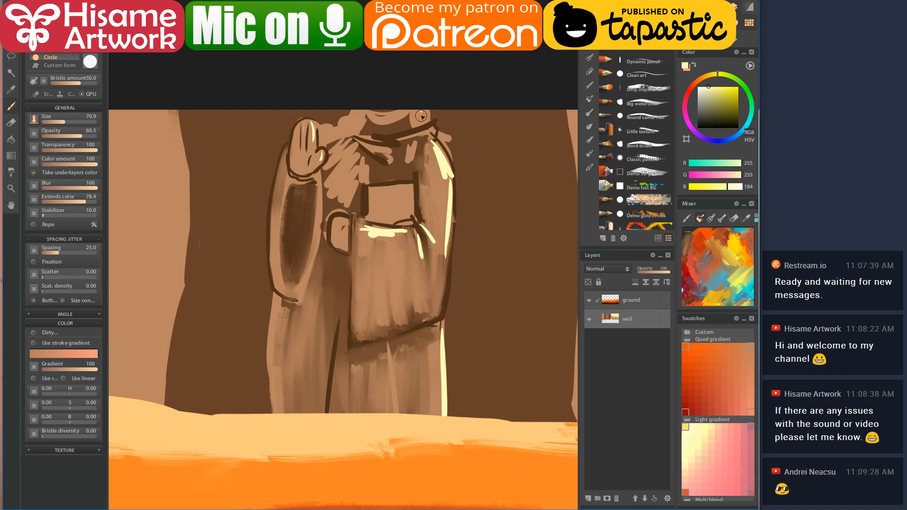
drag(426, 116, 421, 133)
mouse_move(370, 147)
mouse_down()
mouse_move(395, 163)
mouse_move(399, 145)
mouse_up()
mouse_move(410, 189)
mouse_down()
mouse_move(380, 192)
mouse_move(409, 215)
mouse_up()
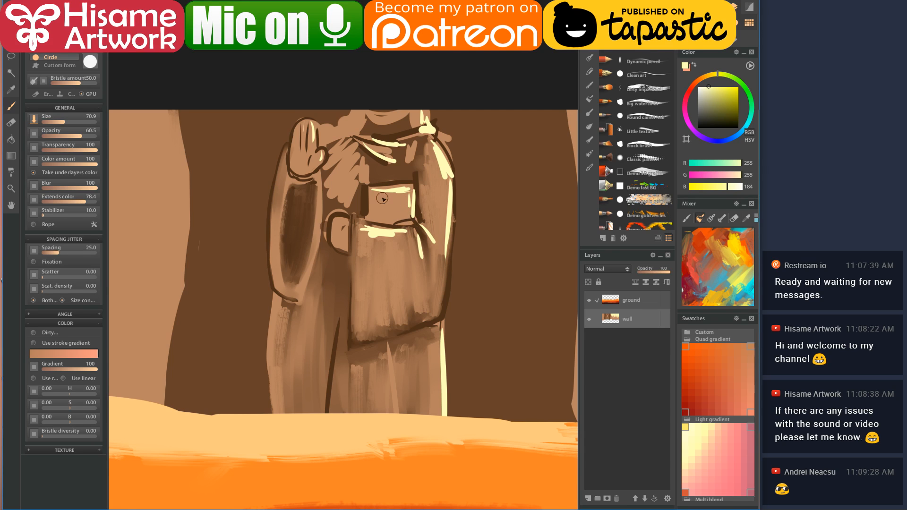
- Add thin cream highlights on the lower robe folds and the chest
scroll(347, 355, up, 1)
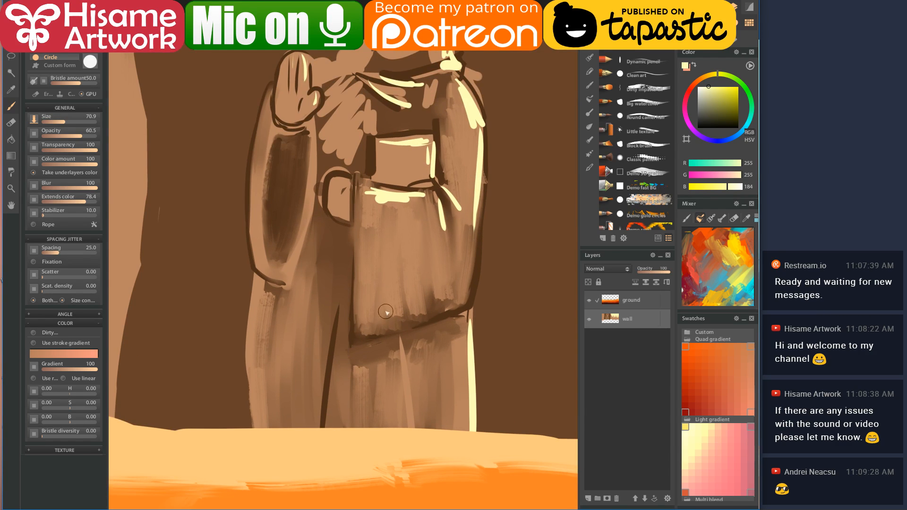
drag(396, 348, 401, 397)
mouse_move(400, 364)
mouse_down()
mouse_move(397, 431)
mouse_move(381, 427)
mouse_up()
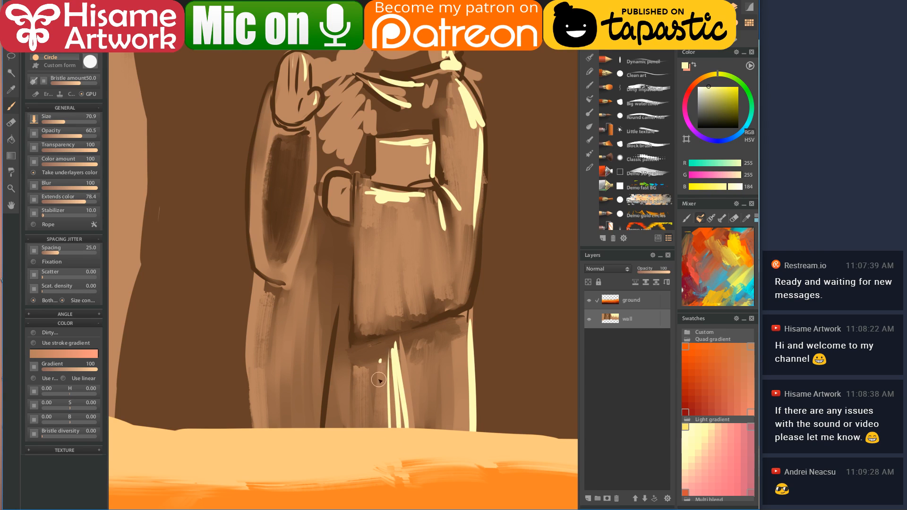
drag(378, 355, 370, 334)
drag(388, 226, 383, 280)
mouse_move(412, 216)
mouse_down()
mouse_move(420, 283)
mouse_move(386, 286)
mouse_up()
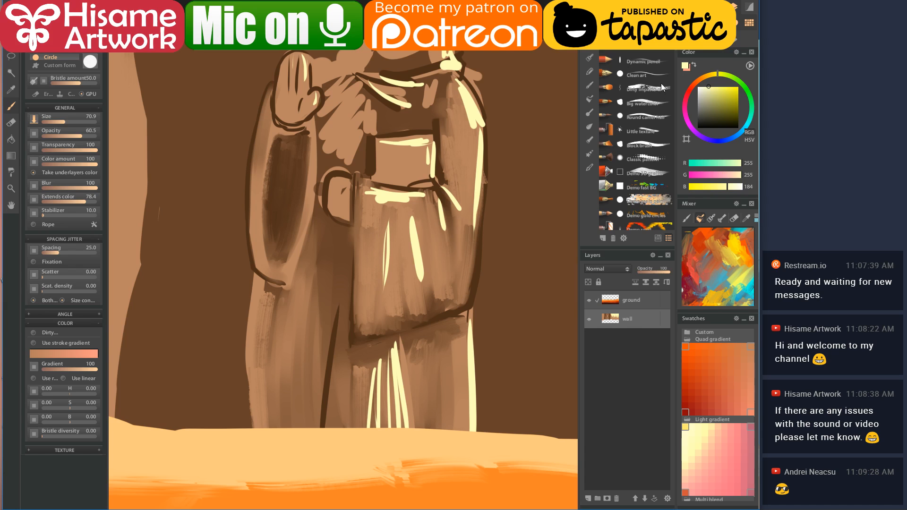
click(590, 127)
- With the Wet dirty blender, smudge the highlight stripes below the belt downward
click(650, 176)
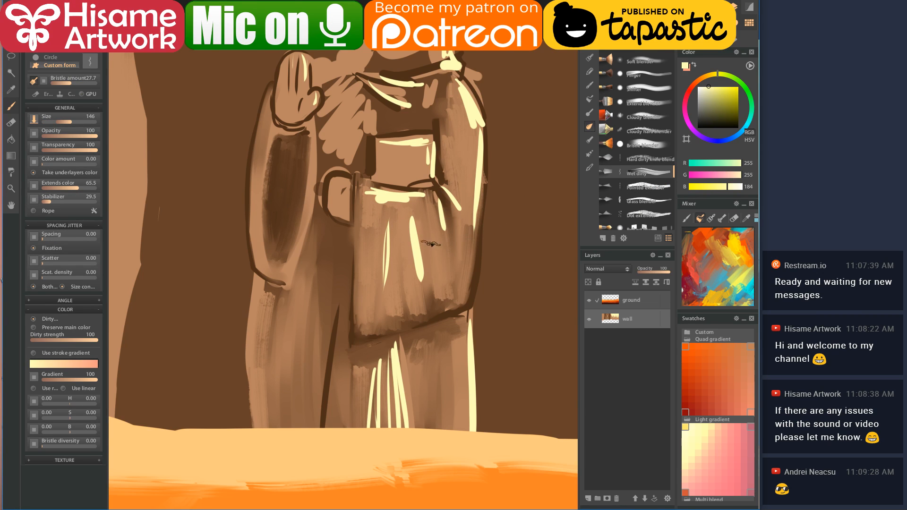
alt+click(383, 206)
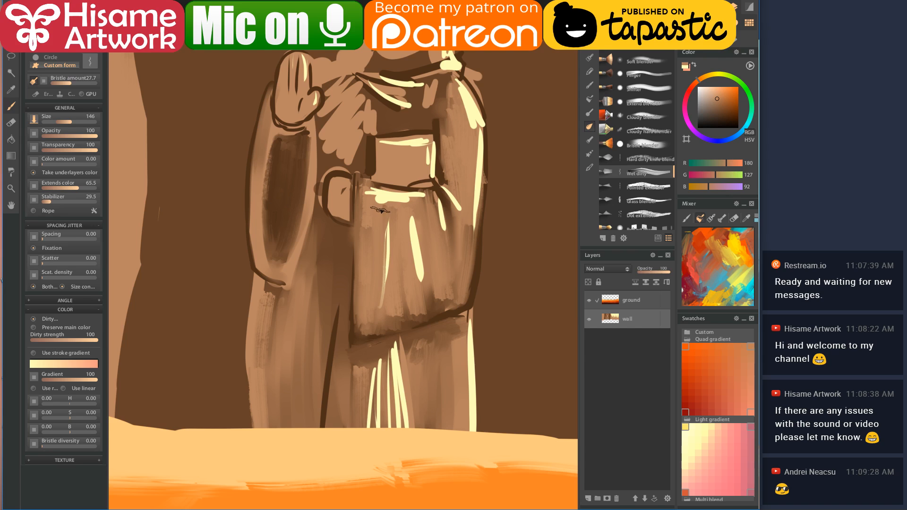
mouse_move(361, 232)
mouse_down()
mouse_move(374, 190)
mouse_move(367, 250)
mouse_up()
mouse_move(385, 196)
mouse_down()
mouse_move(399, 214)
mouse_move(417, 205)
mouse_move(427, 239)
mouse_up()
mouse_move(421, 204)
mouse_down()
mouse_move(432, 294)
mouse_move(405, 213)
mouse_move(416, 291)
mouse_up()
mouse_move(407, 229)
mouse_down()
mouse_move(417, 300)
mouse_move(416, 283)
mouse_up()
drag(434, 200, 449, 267)
drag(434, 185, 470, 239)
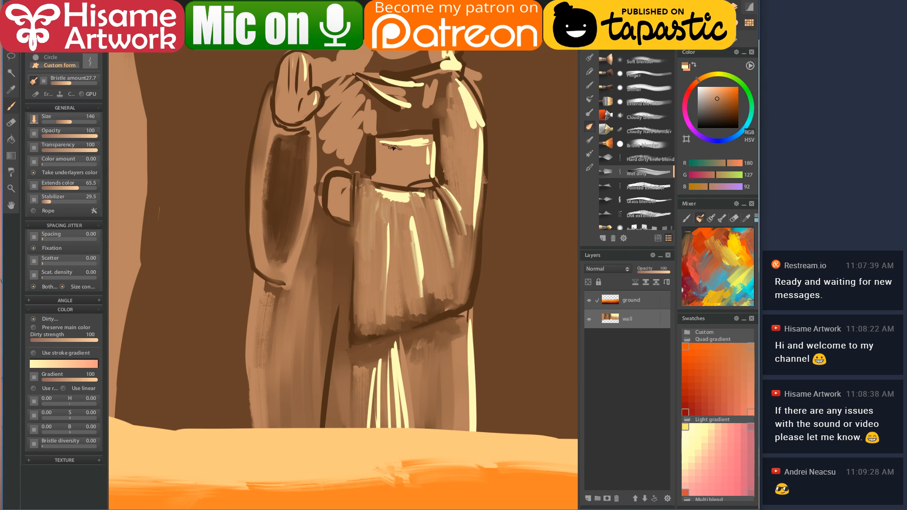
- Blend the belt area, adding cream strokes and smudging them into brown
alt+click(387, 151)
mouse_move(378, 141)
mouse_down()
mouse_move(389, 158)
mouse_move(400, 144)
mouse_move(404, 157)
mouse_move(417, 143)
mouse_move(419, 177)
mouse_move(422, 140)
mouse_move(403, 179)
mouse_up()
alt+click(422, 142)
mouse_move(410, 137)
mouse_down()
mouse_move(425, 154)
mouse_move(410, 158)
mouse_move(383, 144)
mouse_move(409, 180)
mouse_up()
alt+click(389, 149)
mouse_move(411, 152)
mouse_down()
mouse_move(418, 184)
mouse_move(428, 139)
mouse_up()
- Soften the cream highlights down the robe's right side into the brown
drag(460, 95, 467, 121)
drag(453, 74, 474, 148)
drag(469, 113, 466, 231)
drag(470, 160, 463, 236)
mouse_move(470, 184)
mouse_down()
mouse_move(465, 251)
mouse_move(465, 179)
mouse_move(458, 293)
mouse_up()
drag(473, 232, 460, 257)
mouse_move(348, 119)
mouse_down()
mouse_move(343, 171)
mouse_move(331, 170)
mouse_move(347, 189)
mouse_move(349, 217)
mouse_move(354, 145)
mouse_move(361, 168)
mouse_move(406, 179)
mouse_move(352, 170)
mouse_move(417, 177)
mouse_move(395, 165)
mouse_move(368, 180)
mouse_move(364, 171)
mouse_up()
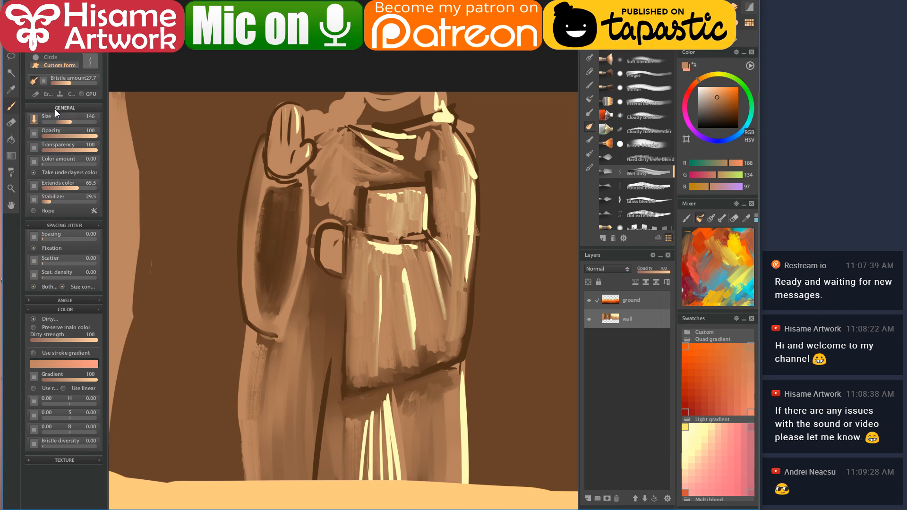
- Switch the blender brush from the custom form at 146 to a Circle tip at size 103
click(95, 47)
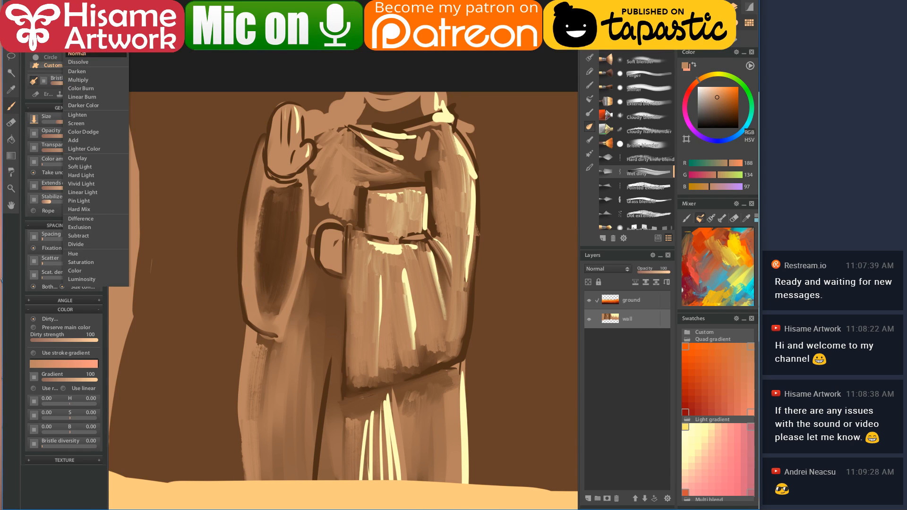
click(78, 54)
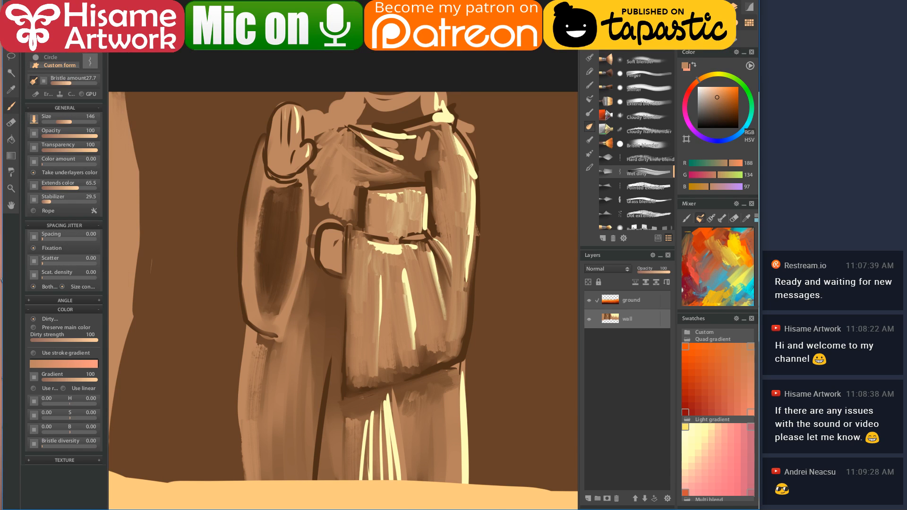
click(88, 62)
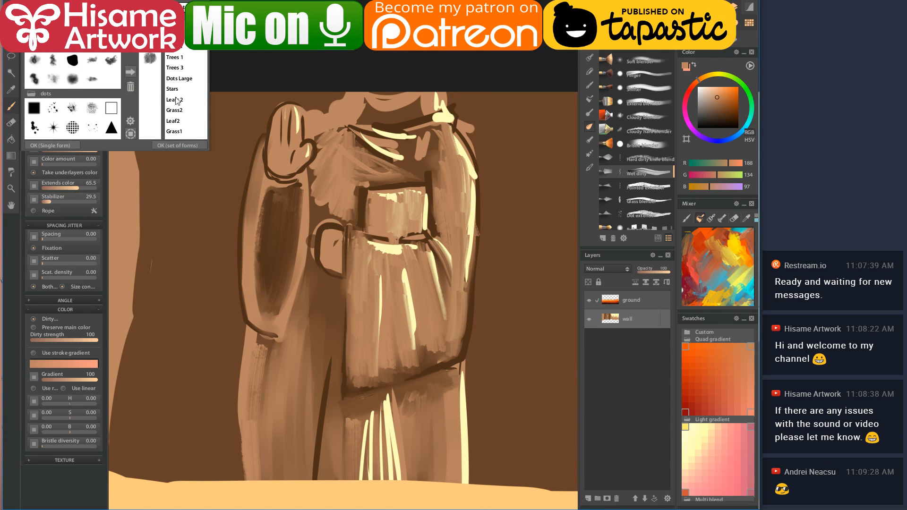
click(75, 146)
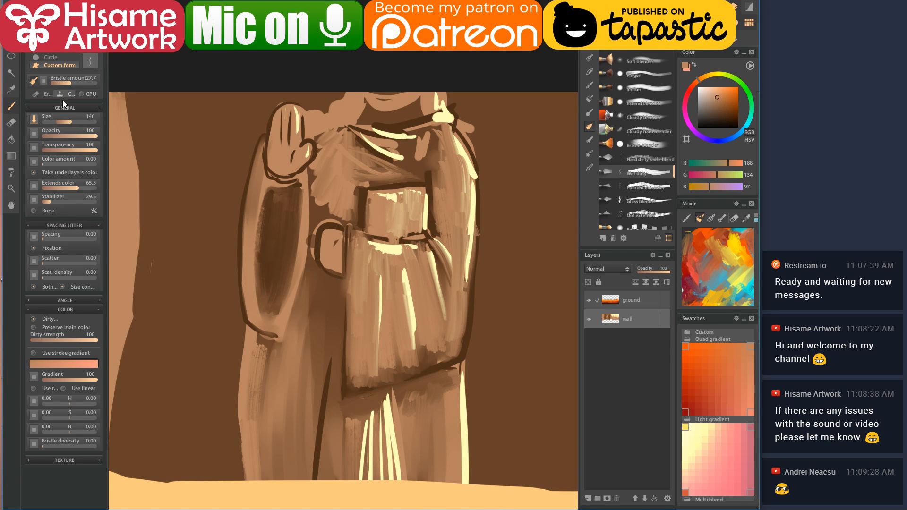
click(34, 57)
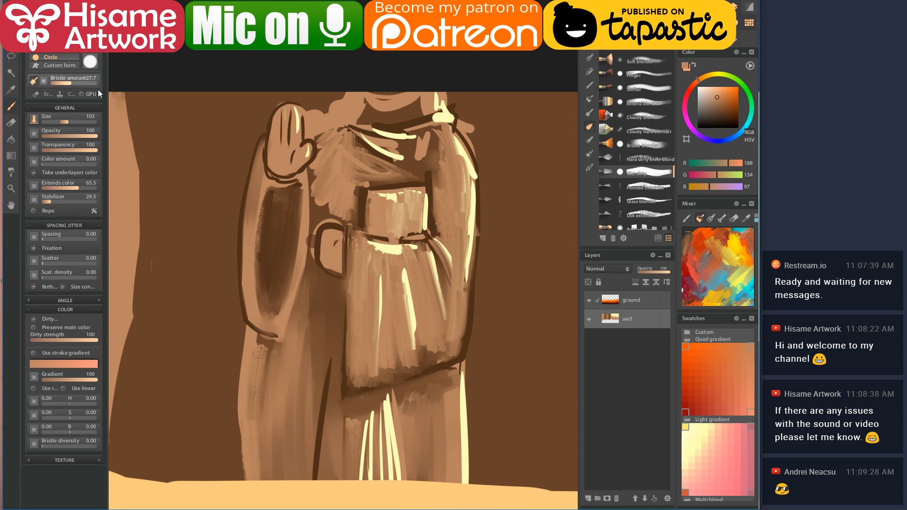
- Shrink the brush to about 56.8 and smooth the chest panel, hand-to-pouch area and neck
key(bracketleft)
key(bracketleft)
key(bracketleft)
key(bracketleft)
key(bracketleft)
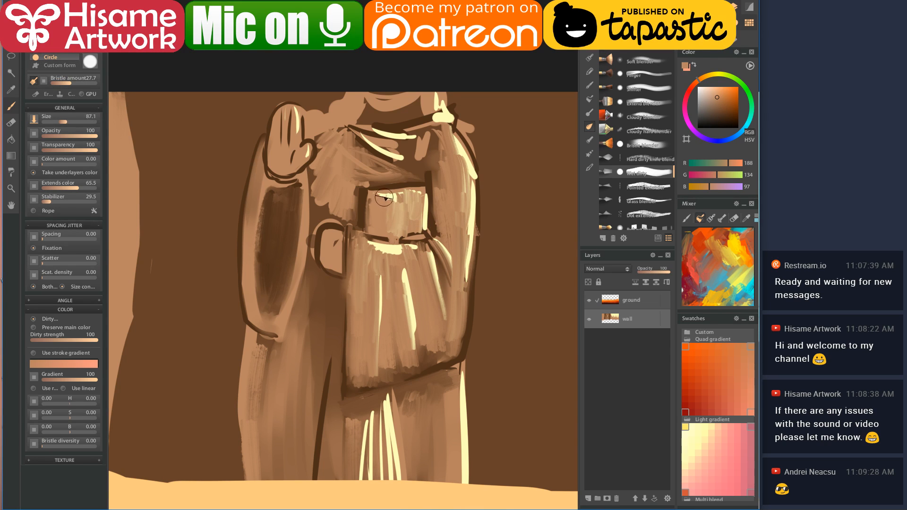
mouse_move(371, 210)
mouse_down()
mouse_move(412, 234)
mouse_move(412, 221)
mouse_move(375, 197)
mouse_move(415, 194)
mouse_move(376, 199)
mouse_move(414, 197)
mouse_move(416, 207)
mouse_move(369, 194)
mouse_move(367, 227)
mouse_move(367, 192)
mouse_move(416, 191)
mouse_up()
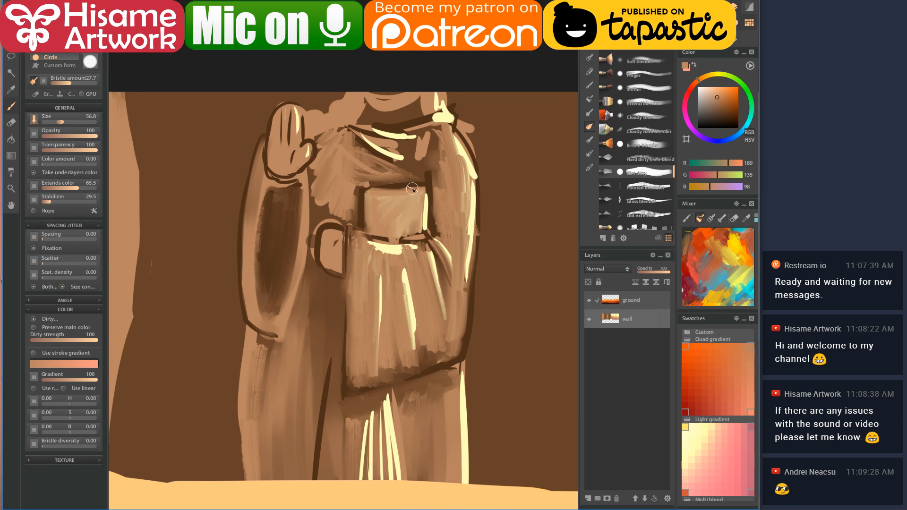
mouse_move(315, 137)
mouse_down()
mouse_move(312, 215)
mouse_move(341, 213)
mouse_move(338, 128)
mouse_move(395, 179)
mouse_move(359, 182)
mouse_move(425, 170)
mouse_move(340, 127)
mouse_move(381, 137)
mouse_move(411, 163)
mouse_move(354, 130)
mouse_move(432, 146)
mouse_up()
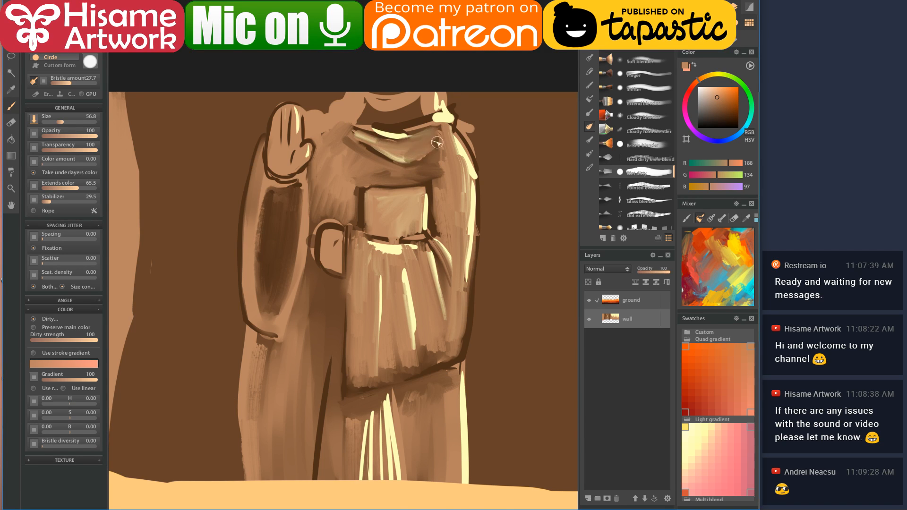
mouse_move(323, 132)
mouse_down()
mouse_move(350, 128)
mouse_move(365, 107)
mouse_move(388, 119)
mouse_move(416, 109)
mouse_move(360, 114)
mouse_move(392, 94)
mouse_move(365, 122)
mouse_move(442, 121)
mouse_move(372, 125)
mouse_move(334, 111)
mouse_move(406, 124)
mouse_move(345, 136)
mouse_move(423, 126)
mouse_move(459, 142)
mouse_move(475, 185)
mouse_move(474, 262)
mouse_up()
- Smooth the robe's right edge and soften the raised hand's finger lines with sampled browns
alt+click(430, 115)
alt+click(467, 138)
mouse_move(461, 341)
mouse_down()
mouse_move(471, 227)
mouse_move(458, 338)
mouse_up()
drag(438, 289, 479, 247)
alt+click(318, 92)
mouse_move(319, 91)
mouse_down()
mouse_move(314, 134)
mouse_move(320, 74)
mouse_move(313, 118)
mouse_move(326, 78)
mouse_move(325, 126)
mouse_move(334, 71)
mouse_move(333, 121)
mouse_move(345, 121)
mouse_move(331, 130)
mouse_move(311, 90)
mouse_move(333, 66)
mouse_move(336, 100)
mouse_up()
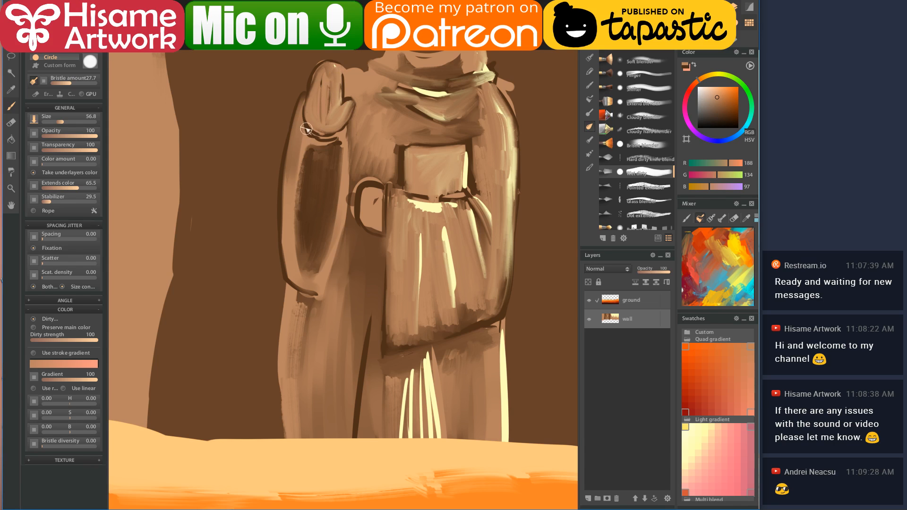
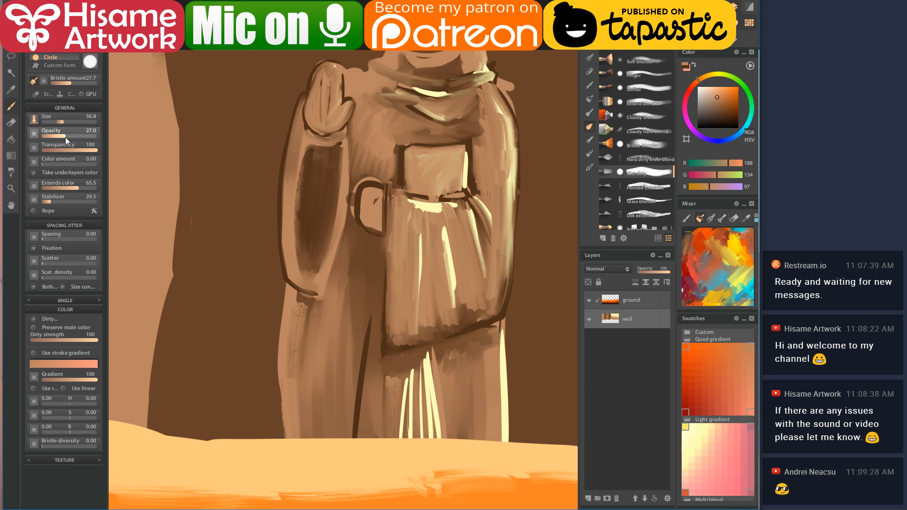
- Raise brush opacity to 78.6 and blend and darken the pouch beside the belt
drag(84, 136, 89, 137)
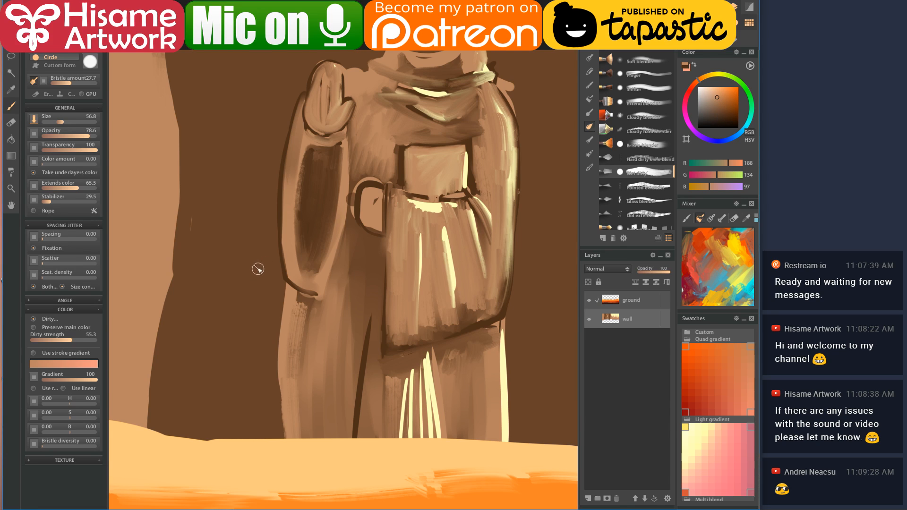
mouse_move(374, 195)
mouse_down()
mouse_move(362, 217)
mouse_move(369, 187)
mouse_move(367, 222)
mouse_up()
mouse_move(369, 191)
mouse_down()
mouse_move(377, 218)
mouse_move(356, 168)
mouse_move(350, 234)
mouse_move(359, 177)
mouse_up()
alt+click(356, 169)
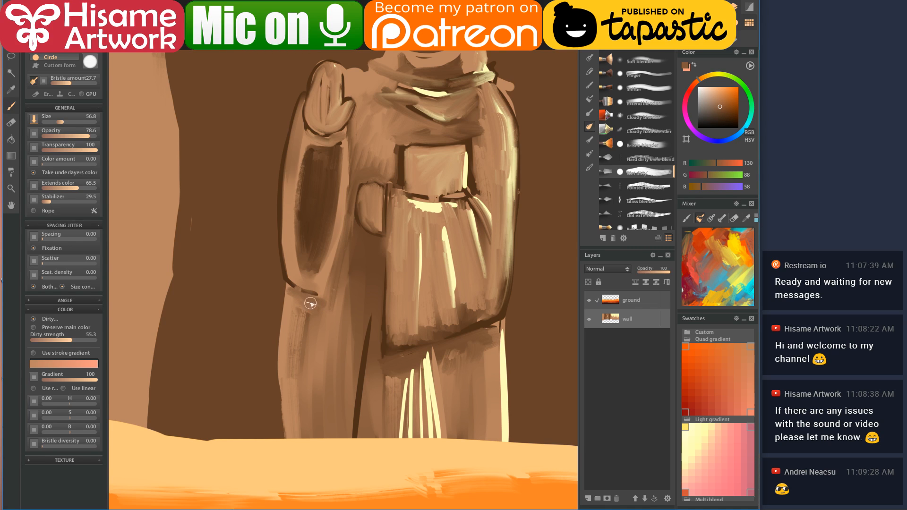
- Repaint the sleeve cuff and robe edge, adding a faint dark fold with sampled browns
drag(310, 307, 305, 375)
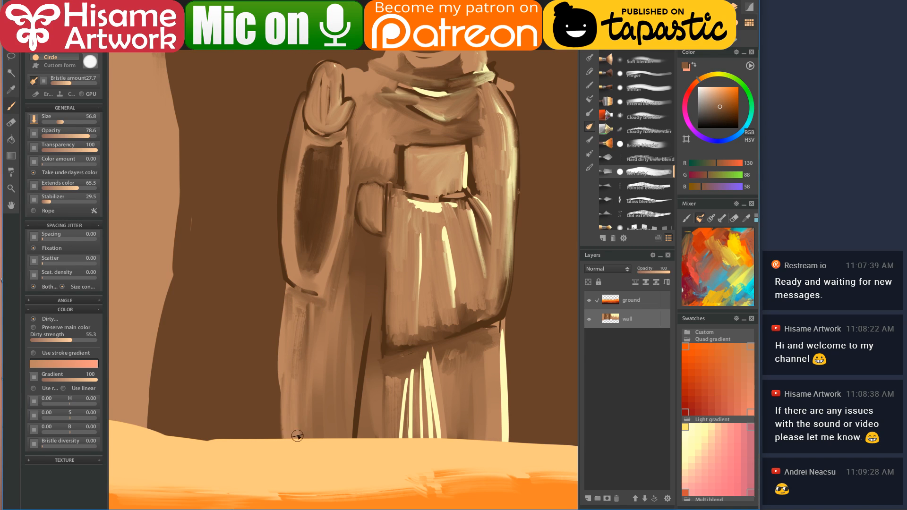
alt+click(384, 305)
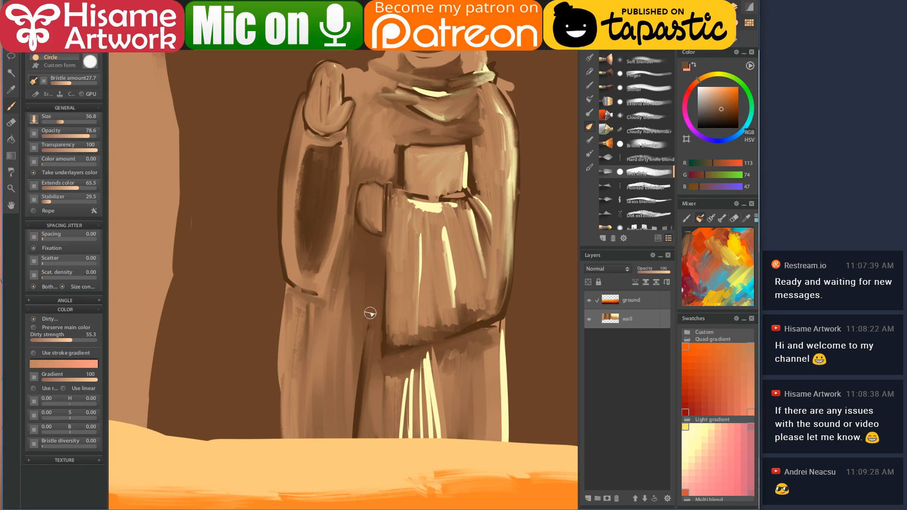
mouse_move(371, 403)
mouse_down()
mouse_move(374, 334)
mouse_move(326, 308)
mouse_up()
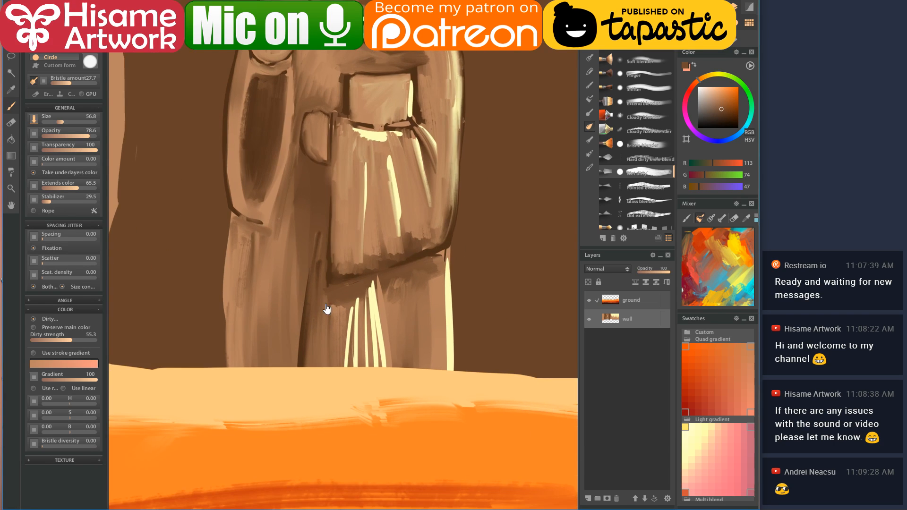
alt+click(405, 303)
- At brush size about 88, blend the light fold lines into the robe's lower shading
alt+click(385, 297)
drag(323, 260, 317, 307)
key(bracketright)
drag(350, 306, 354, 365)
drag(360, 290, 373, 368)
mouse_move(375, 276)
mouse_down()
mouse_move(381, 407)
mouse_move(365, 277)
mouse_move(350, 360)
mouse_up()
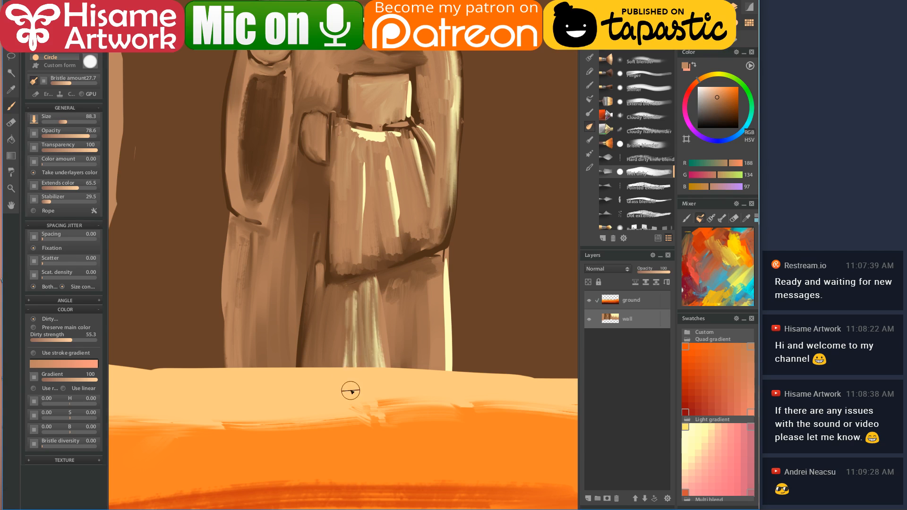
drag(352, 301, 354, 366)
mouse_move(397, 285)
mouse_down()
mouse_move(397, 353)
mouse_move(410, 310)
mouse_move(419, 387)
mouse_up()
drag(432, 279, 431, 379)
- Return the view to the upper figure and pick a different brush preset
mouse_move(414, 317)
mouse_down()
mouse_move(404, 357)
mouse_move(410, 415)
mouse_move(407, 402)
mouse_up()
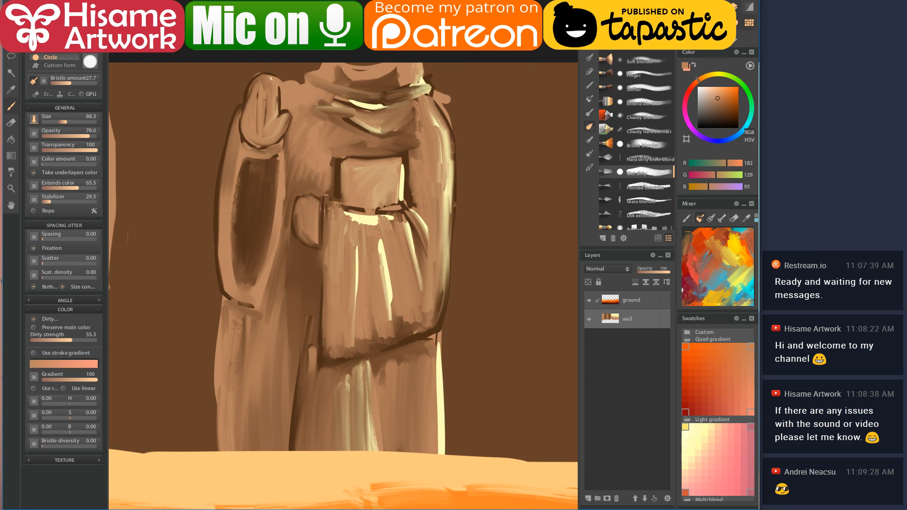
scroll(635, 142, up, 5)
click(636, 75)
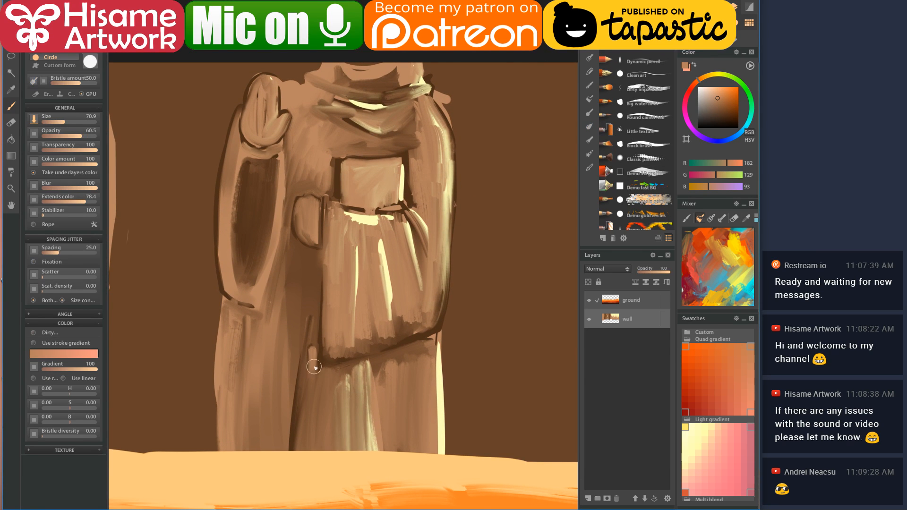
- Paint tan along the robe's inner edge and fill the gap between the legs at size 105
drag(326, 362, 361, 274)
alt+click(259, 286)
drag(350, 251, 346, 338)
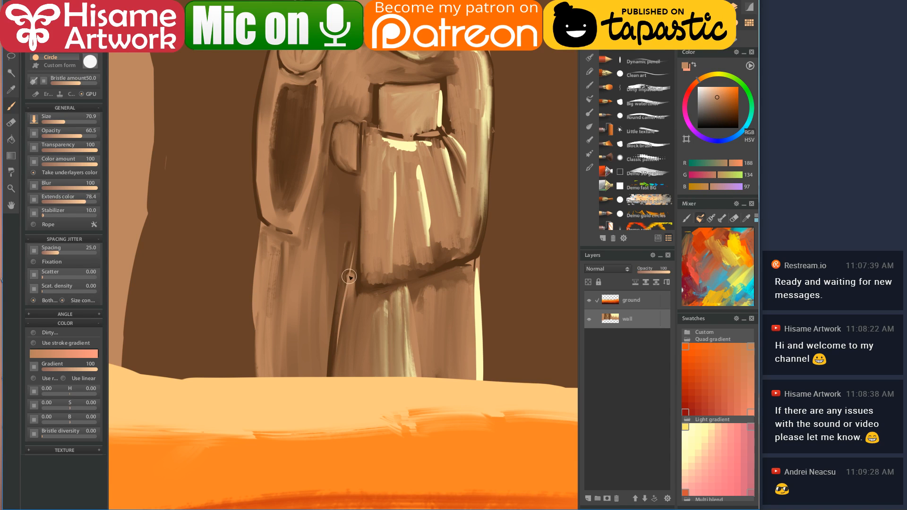
key(bracketright)
mouse_move(361, 298)
mouse_down()
mouse_move(362, 389)
mouse_move(373, 399)
mouse_move(397, 293)
mouse_move(392, 337)
mouse_move(444, 291)
mouse_move(470, 291)
mouse_move(470, 276)
mouse_move(470, 425)
mouse_move(462, 288)
mouse_move(445, 390)
mouse_move(447, 303)
mouse_move(414, 328)
mouse_move(420, 287)
mouse_move(423, 401)
mouse_move(438, 281)
mouse_up()
- Paint light tan down the left leg and darken the leg's and skirt's left edges
alt+click(431, 277)
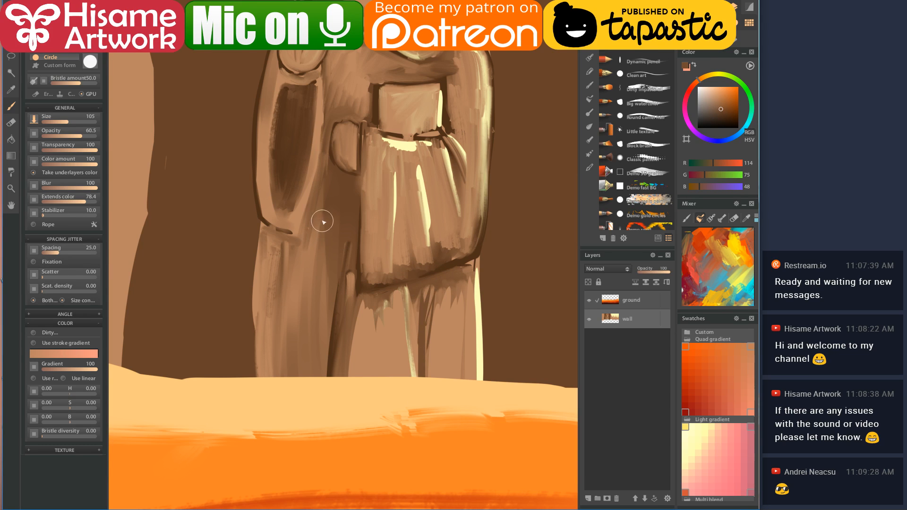
alt+click(324, 263)
mouse_move(324, 263)
mouse_down()
mouse_move(296, 282)
mouse_move(291, 262)
mouse_move(294, 253)
mouse_move(310, 408)
mouse_move(285, 259)
mouse_move(285, 389)
mouse_move(283, 293)
mouse_move(294, 359)
mouse_up()
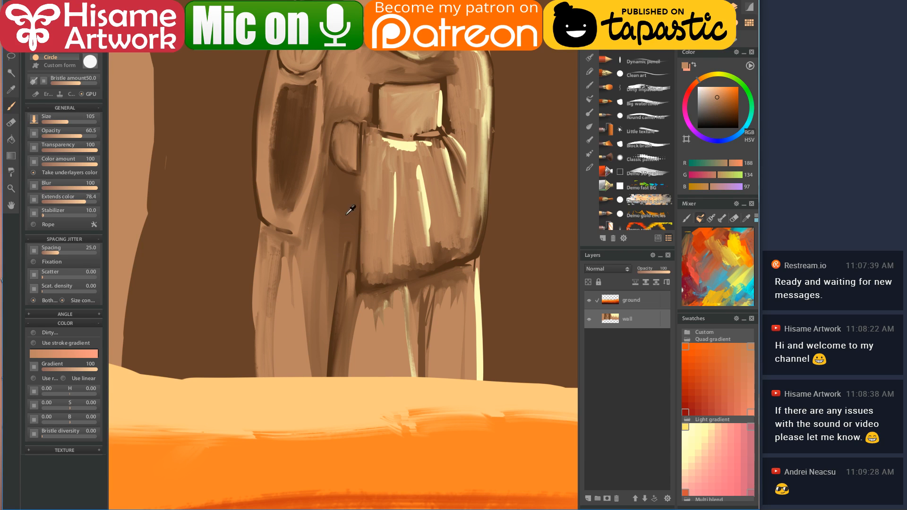
alt+click(350, 209)
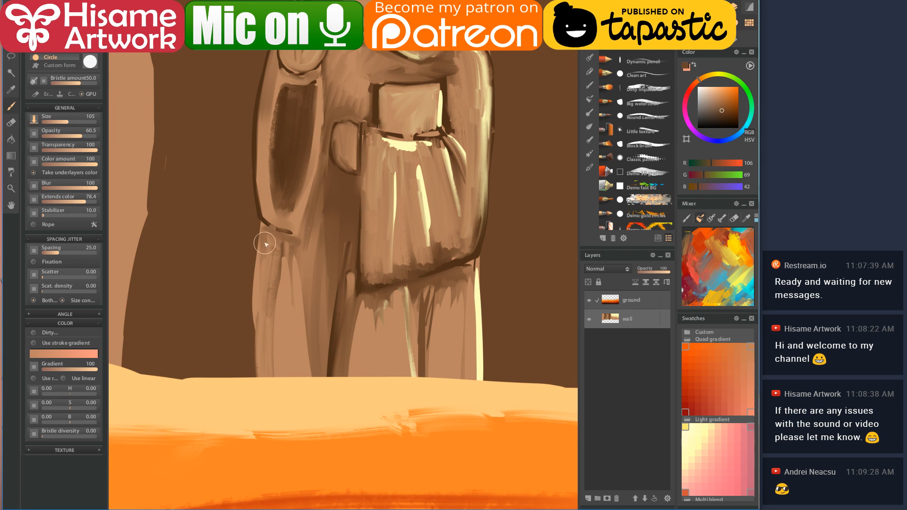
alt+click(263, 212)
drag(261, 249, 253, 419)
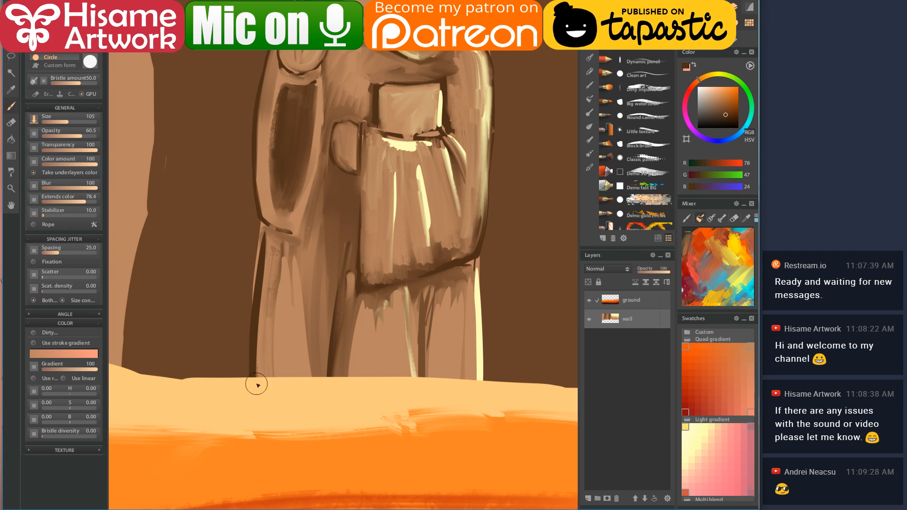
drag(356, 172, 344, 281)
- Shade the figure's inner left arm with dark and mid browns, then zoom out
mouse_move(411, 198)
mouse_down()
mouse_move(403, 295)
mouse_move(404, 286)
mouse_up()
drag(274, 163, 257, 286)
mouse_move(279, 178)
mouse_down()
mouse_move(284, 171)
mouse_move(297, 185)
mouse_move(281, 193)
mouse_up()
click(258, 178)
mouse_move(270, 164)
mouse_down()
mouse_move(297, 172)
mouse_move(296, 188)
mouse_move(276, 167)
mouse_move(281, 205)
mouse_move(275, 165)
mouse_move(286, 211)
mouse_move(297, 171)
mouse_move(289, 208)
mouse_move(285, 178)
mouse_move(264, 184)
mouse_move(287, 146)
mouse_up()
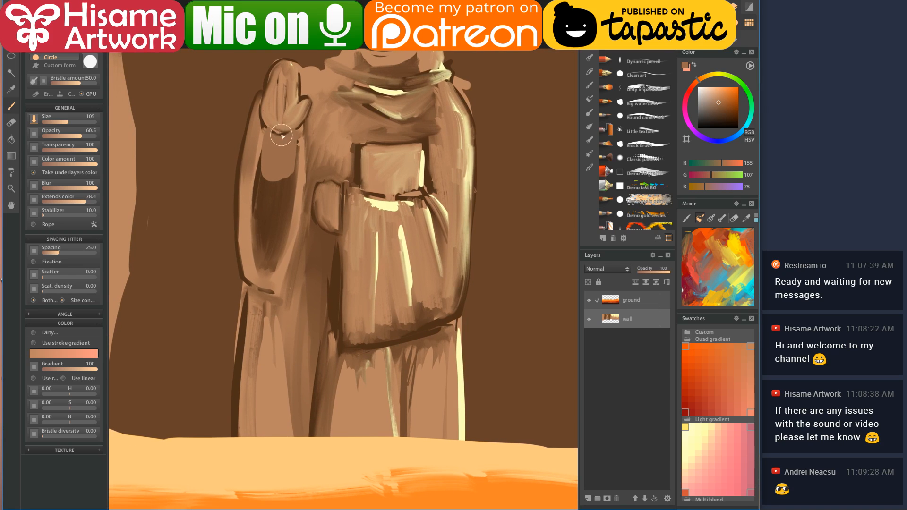
scroll(308, 264, down, 3)
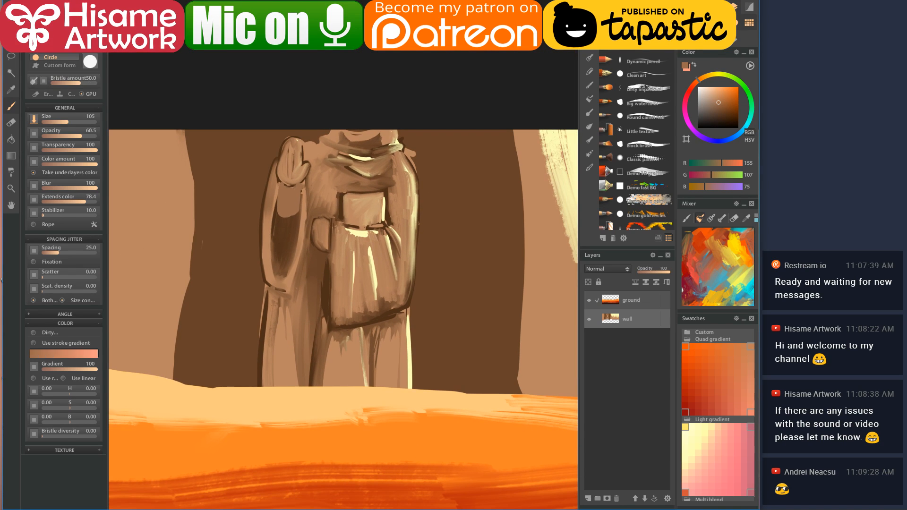
- Lasso the shepherd figure and rotate it slightly clockwise
click(11, 56)
mouse_move(284, 115)
mouse_down()
mouse_move(232, 259)
mouse_move(239, 379)
mouse_move(343, 440)
mouse_move(474, 119)
mouse_up()
drag(427, 94, 425, 76)
drag(481, 108, 483, 97)
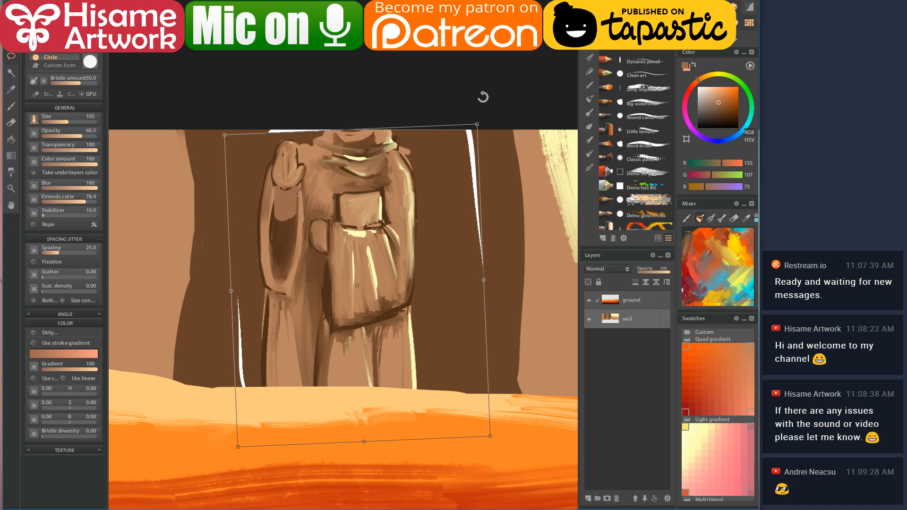
key(Return)
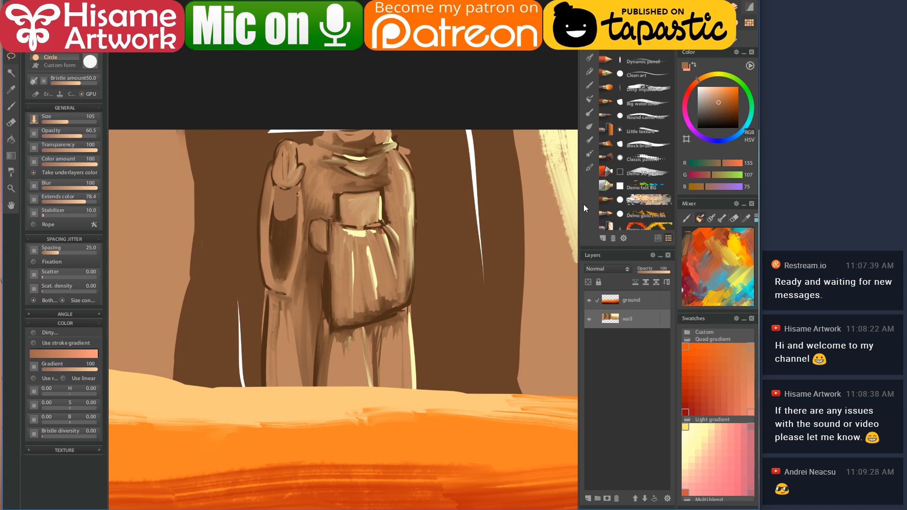
- Paint over the white streaks around the figure with dark brown picked from the wall
click(11, 106)
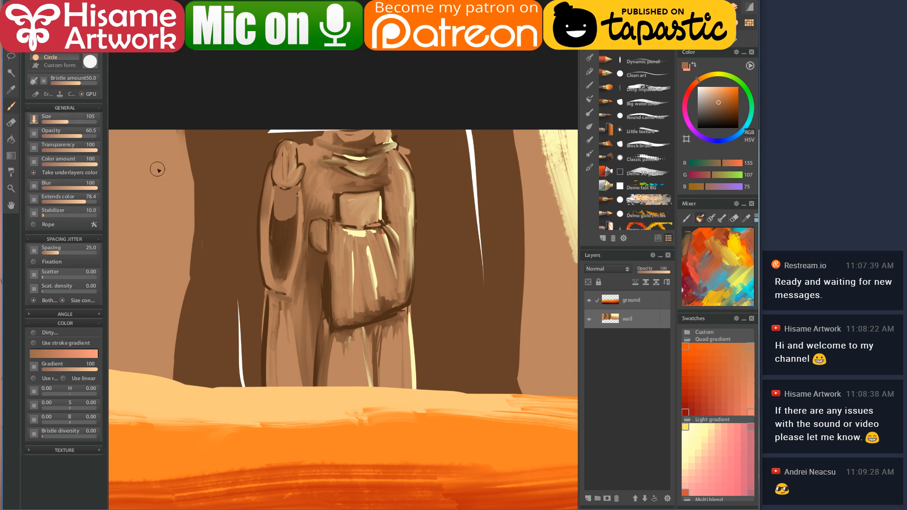
alt+click(246, 230)
drag(242, 395, 235, 318)
drag(264, 131, 329, 125)
mouse_move(467, 129)
mouse_down()
mouse_move(473, 215)
mouse_move(474, 171)
mouse_up()
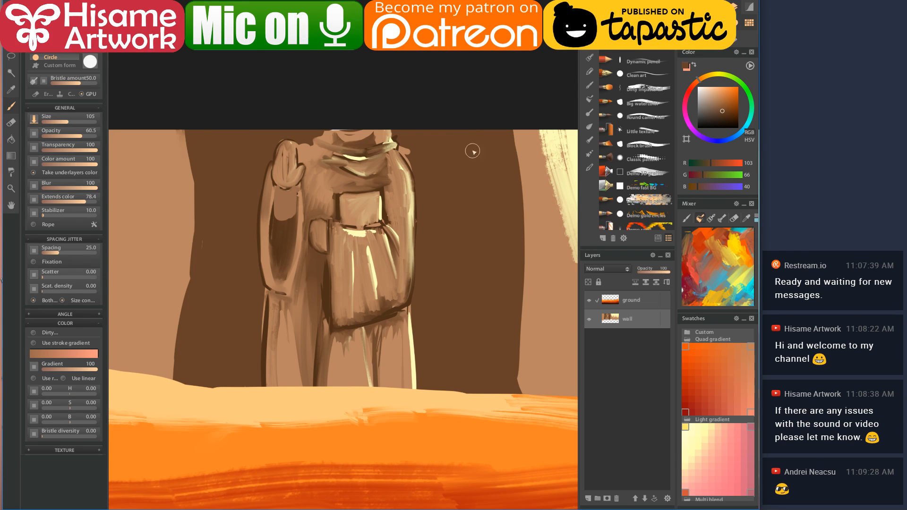
scroll(415, 222, down, 6)
mouse_move(441, 277)
mouse_down()
mouse_move(319, 268)
mouse_move(310, 288)
mouse_up()
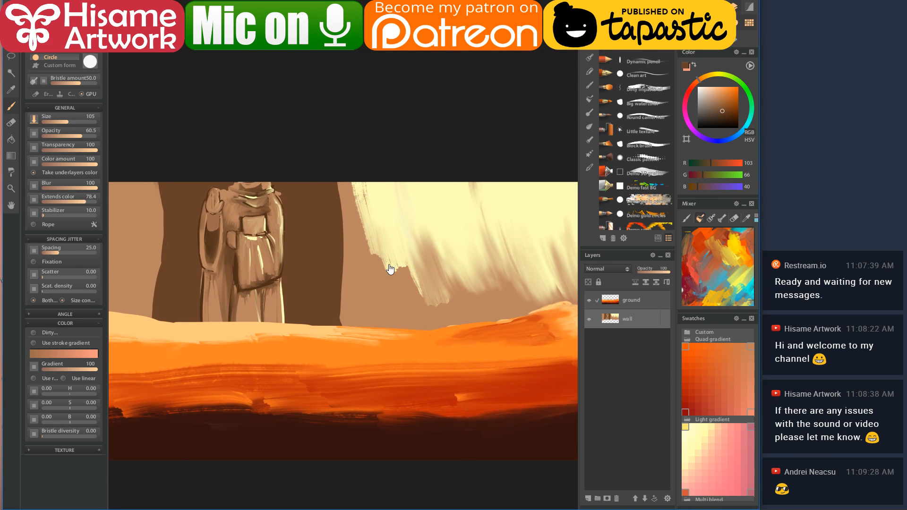
drag(392, 266, 381, 270)
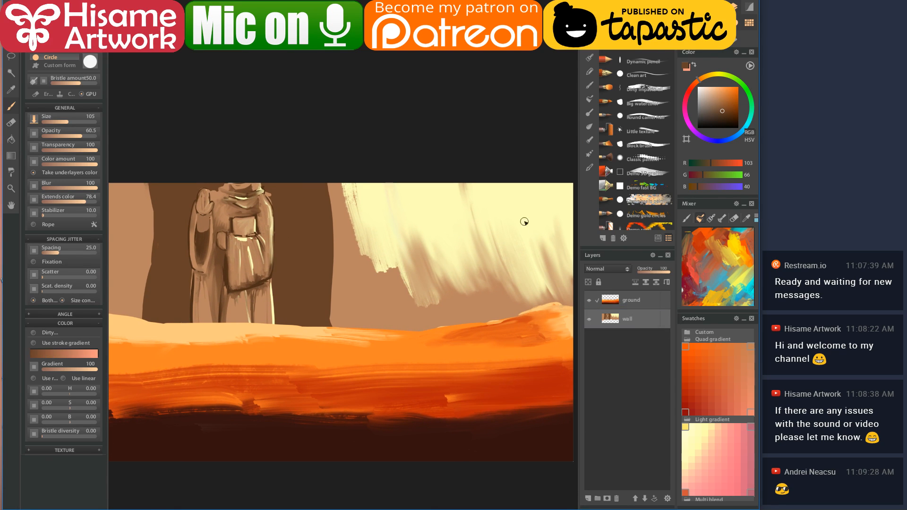
- Enlarge the brush to about 273 and paint a light tan canyon wall
alt+click(334, 186)
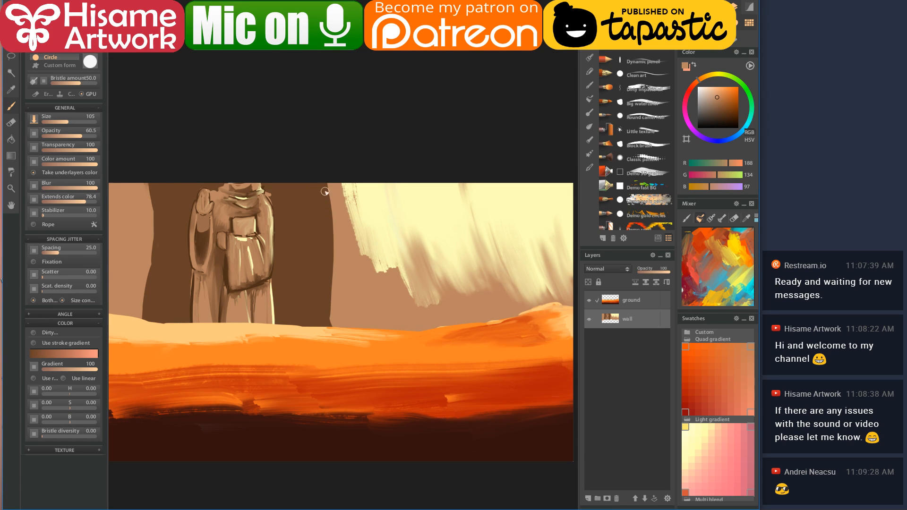
key(bracketright)
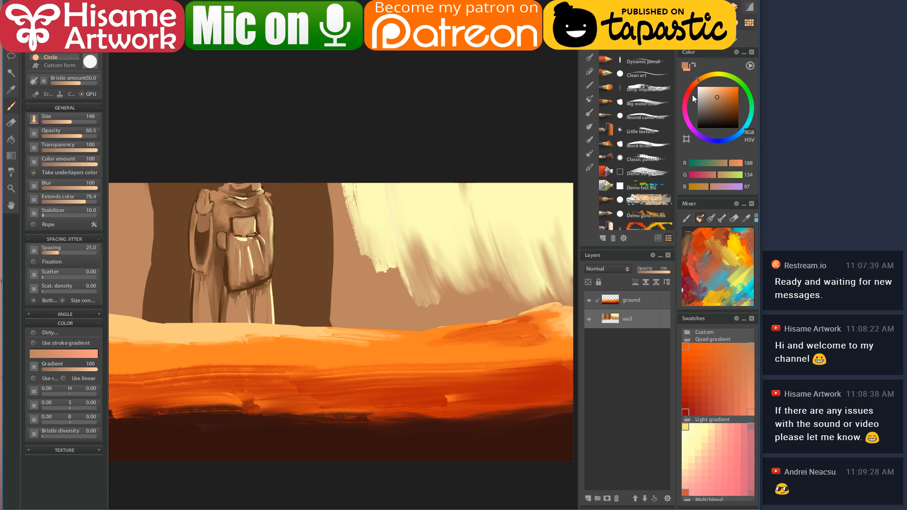
click(715, 93)
key(bracketright)
key(bracketright)
key(bracketright)
mouse_move(346, 197)
mouse_down()
mouse_move(365, 248)
mouse_move(357, 262)
mouse_move(343, 255)
mouse_move(356, 279)
mouse_move(360, 267)
mouse_move(364, 272)
mouse_move(355, 337)
mouse_up()
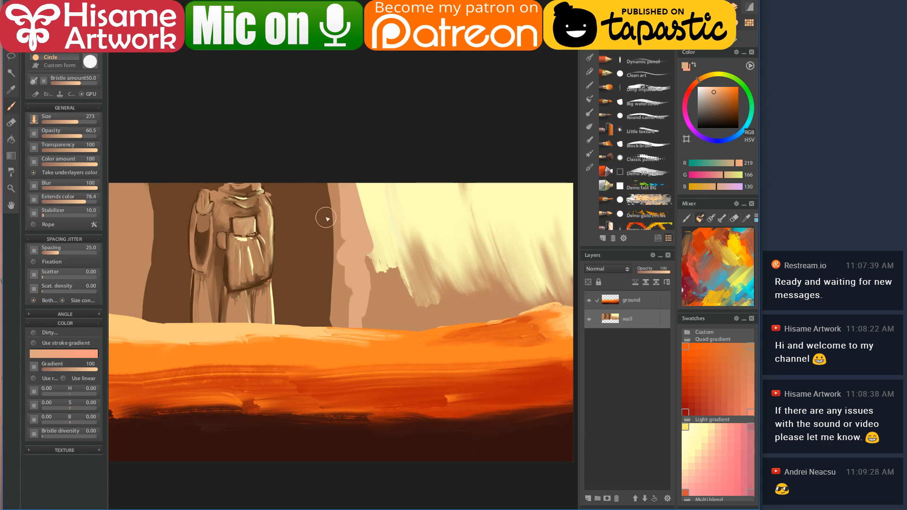
- Reshape the wall's left edge down to the ground in darker tan, adding a light tan edge
click(327, 191)
drag(326, 186, 333, 327)
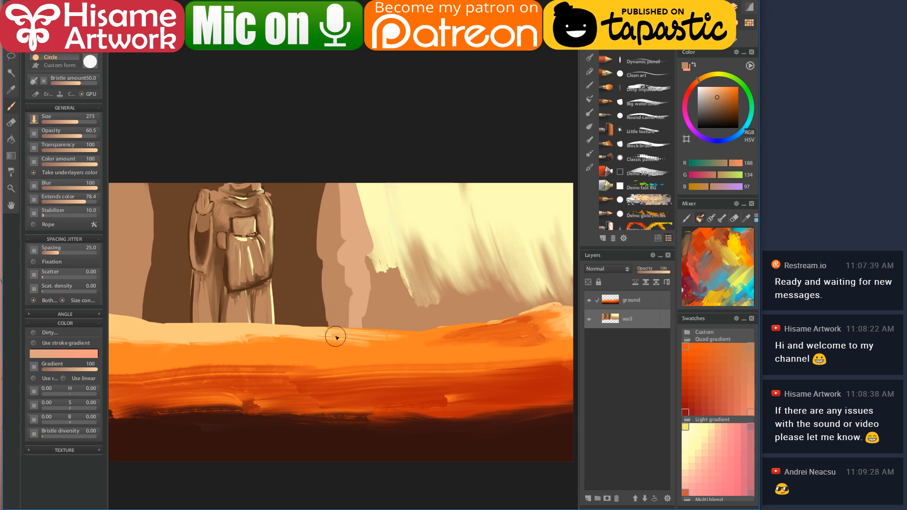
mouse_move(314, 175)
mouse_down()
mouse_move(328, 248)
mouse_move(321, 340)
mouse_up()
mouse_move(318, 268)
mouse_down()
mouse_move(347, 255)
mouse_move(388, 266)
mouse_up()
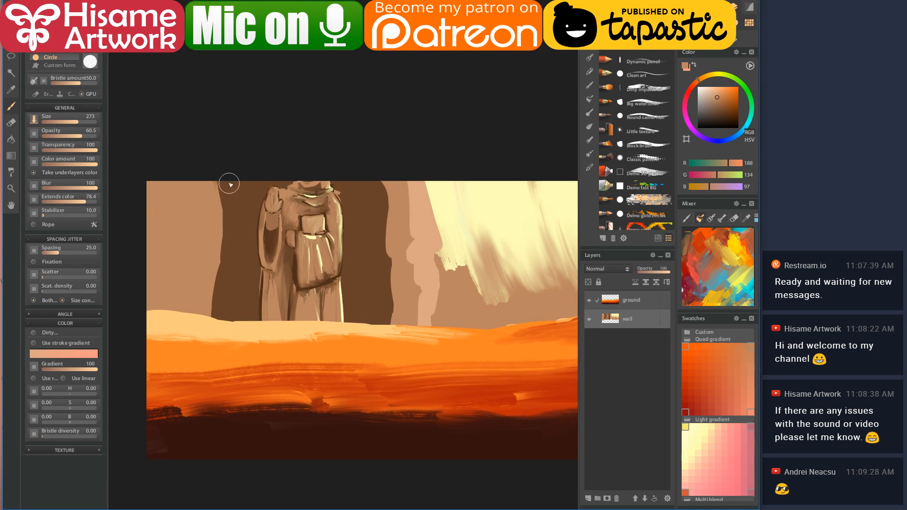
click(420, 198)
mouse_move(220, 186)
mouse_down()
mouse_move(228, 213)
mouse_move(213, 339)
mouse_up()
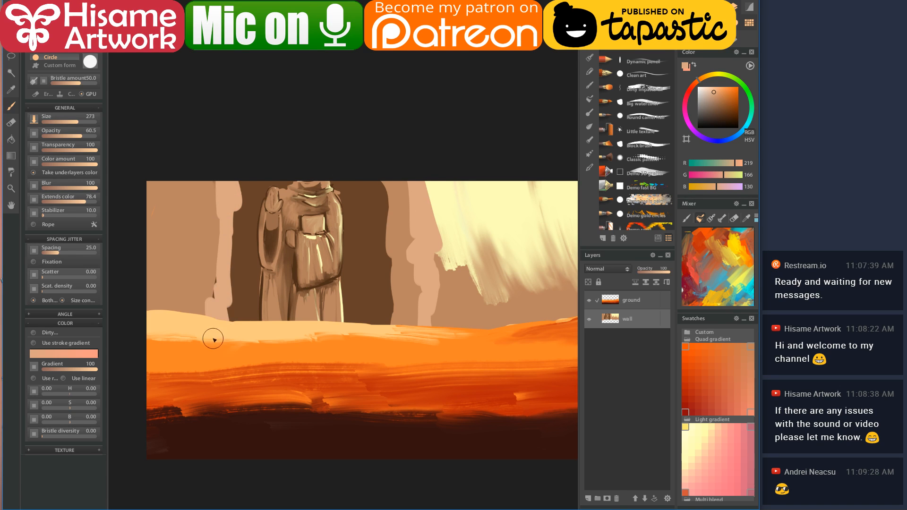
- Add a pale yellow highlight plus tan and dark brown edges down the pale column
click(439, 181)
drag(237, 201, 231, 338)
click(221, 191)
mouse_move(215, 182)
mouse_down()
mouse_move(215, 299)
mouse_move(215, 224)
mouse_move(212, 261)
mouse_up()
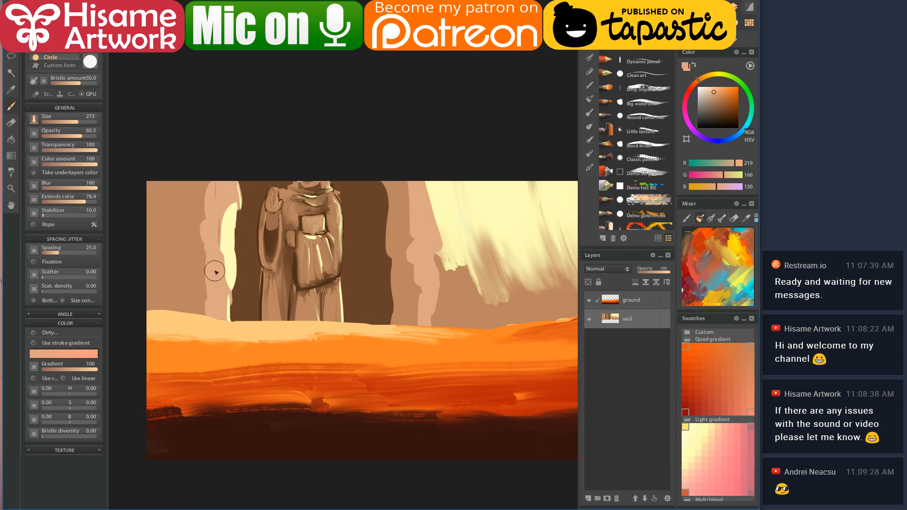
click(352, 238)
mouse_move(208, 182)
mouse_down()
mouse_move(197, 260)
mouse_move(202, 326)
mouse_up()
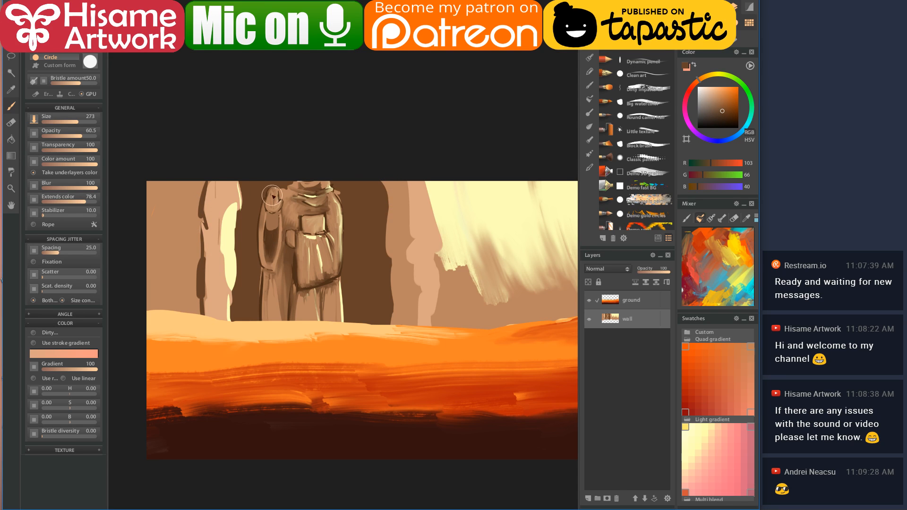
- Cover the pale column's top with tan
click(249, 185)
drag(236, 199, 255, 166)
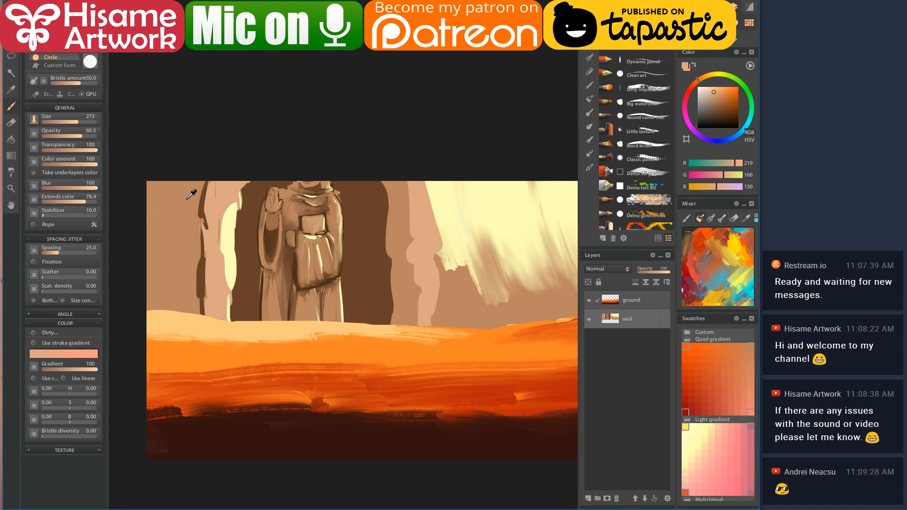
click(202, 198)
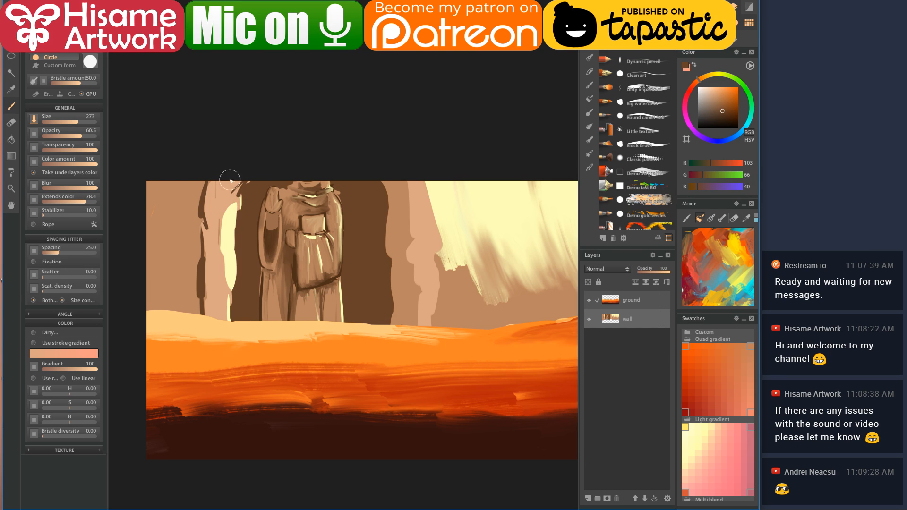
click(199, 193)
mouse_move(236, 203)
mouse_down()
mouse_move(254, 176)
mouse_move(238, 189)
mouse_move(228, 230)
mouse_up()
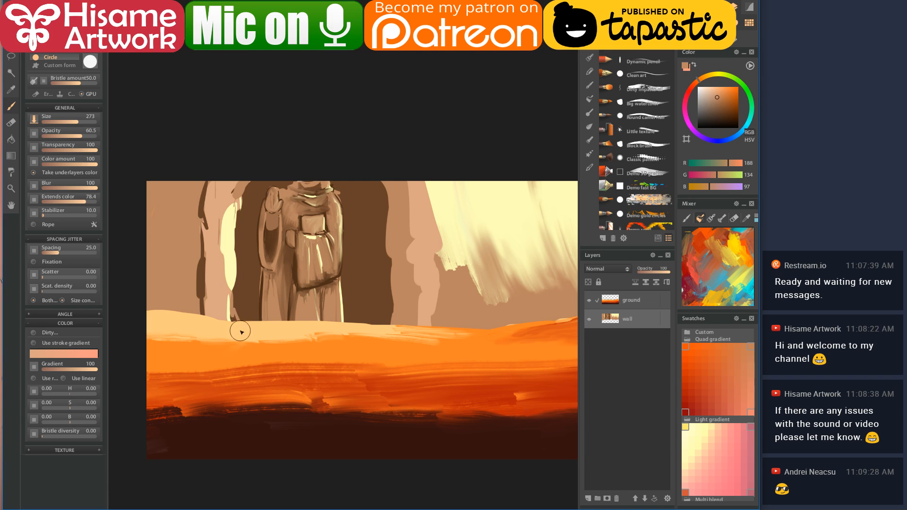
mouse_move(414, 301)
mouse_down()
mouse_move(308, 308)
mouse_move(385, 285)
mouse_move(391, 265)
mouse_up()
- Sample the wall's dark brown, then bring up the live-stream dashboard browser with a new tab
click(342, 227)
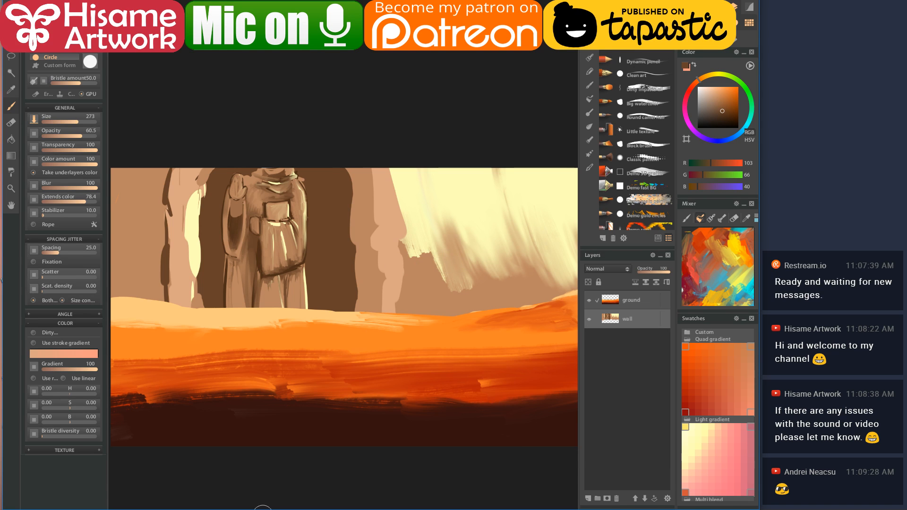
click(192, 508)
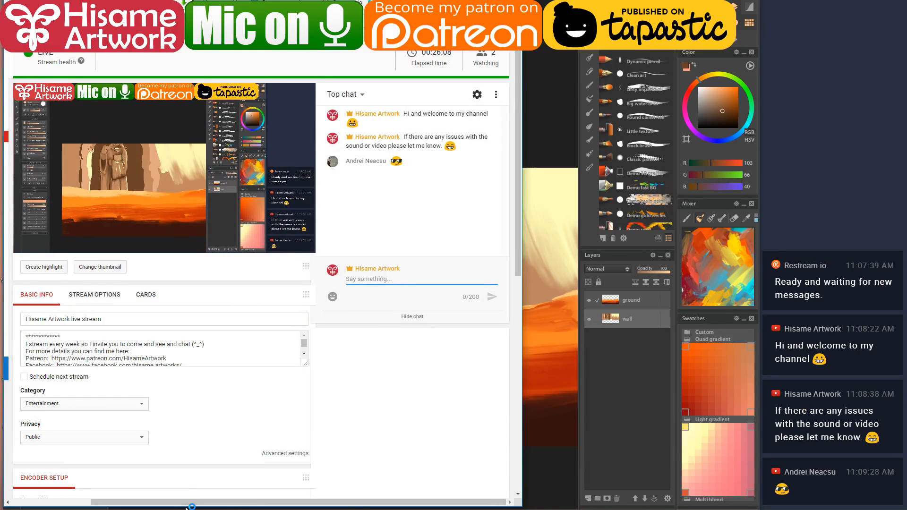
key(ctrl+t)
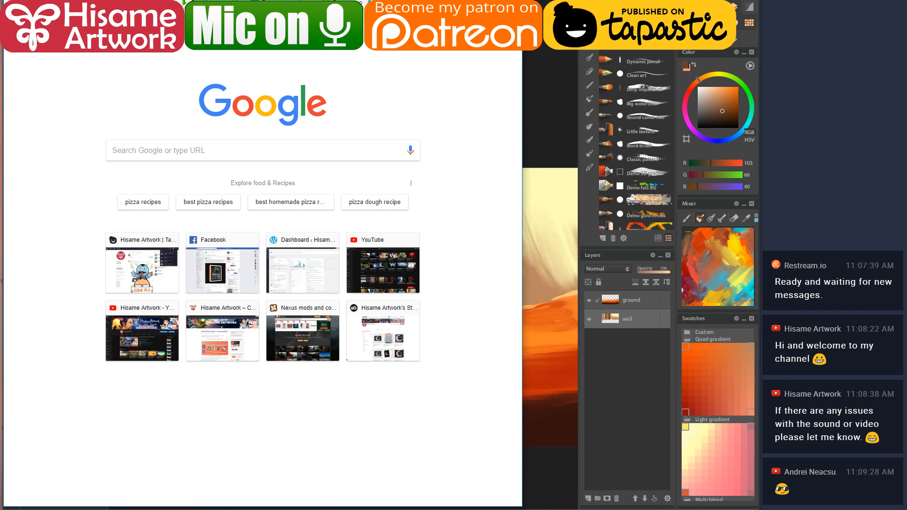
- Search Google for 'cliff grand canyon' and show the image results
text(cl)
key(BackSpace)
key(BackSpace)
key(BackSpace)
key(Return)
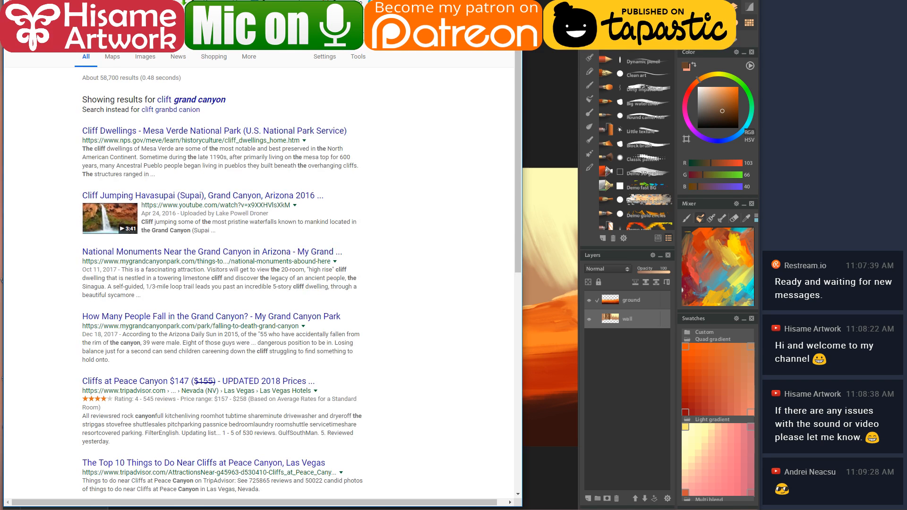
click(146, 57)
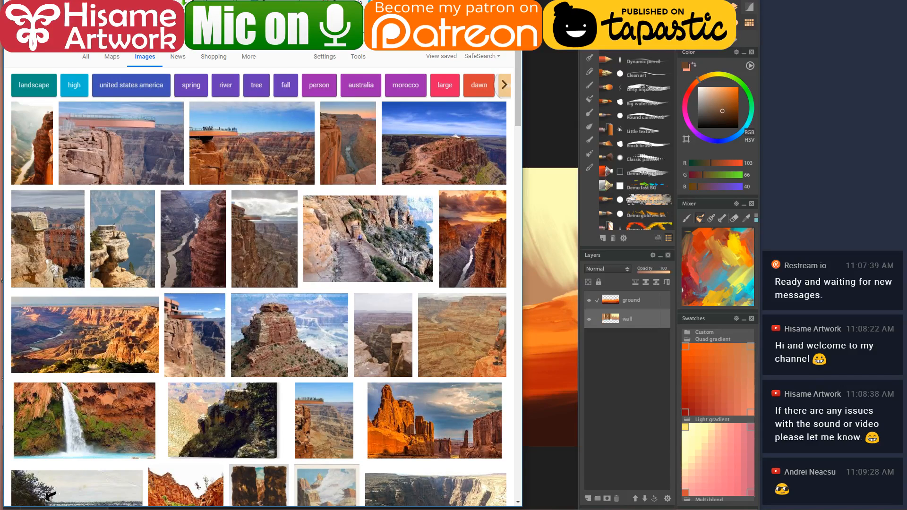
- Open the skywalk grand canyon photo from the image results as a reference
key(alt+Tab)
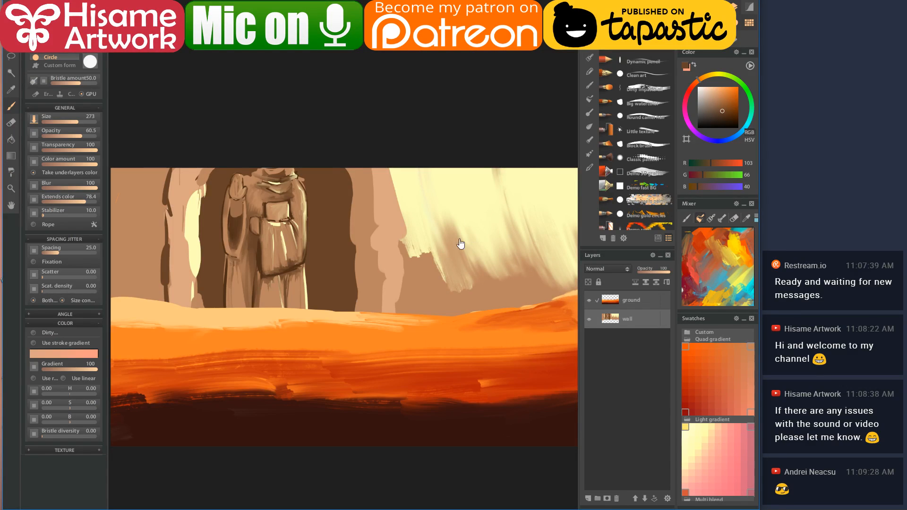
drag(472, 239, 318, 270)
click(187, 509)
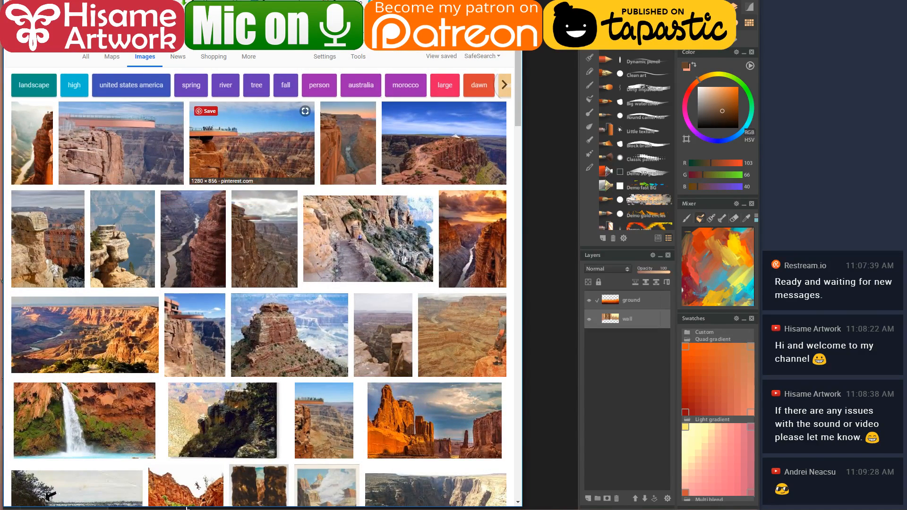
click(252, 142)
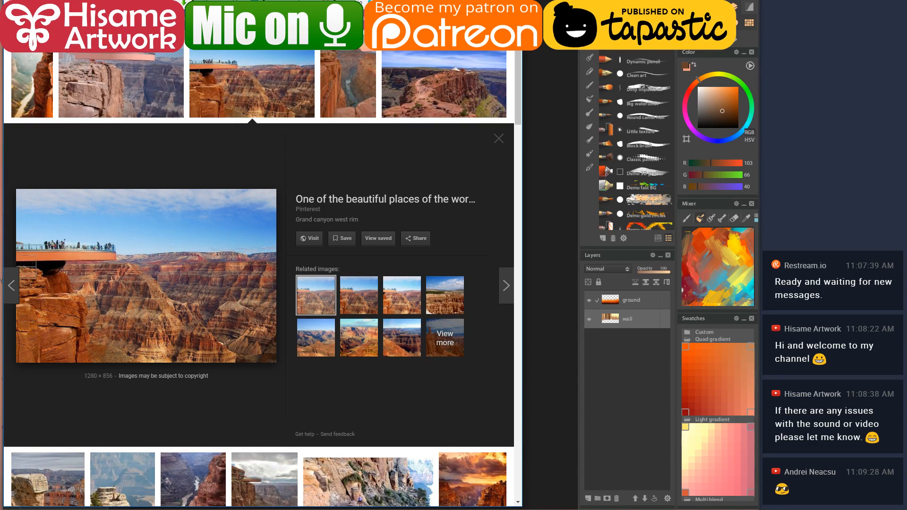
- Back in the painting, draw two dark brown ledge lines across the pale wall
click(540, 47)
mouse_move(307, 300)
mouse_down()
mouse_move(335, 310)
mouse_move(312, 306)
mouse_move(392, 308)
mouse_move(500, 287)
mouse_up()
mouse_move(304, 268)
mouse_down()
mouse_move(416, 266)
mouse_move(394, 234)
mouse_up()
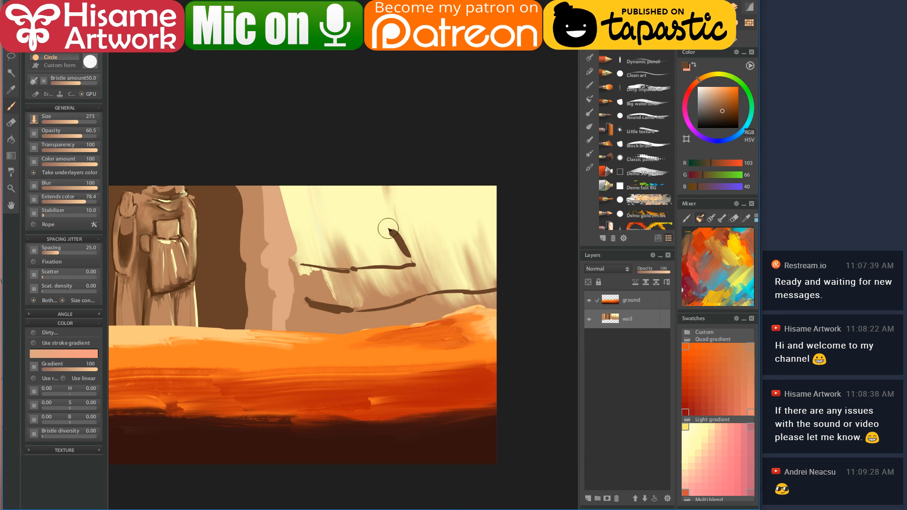
- Draw dark brown ledge lines and vertical cracks dividing the wall into rock blocks
mouse_move(305, 219)
mouse_down()
mouse_move(390, 223)
mouse_move(390, 189)
mouse_up()
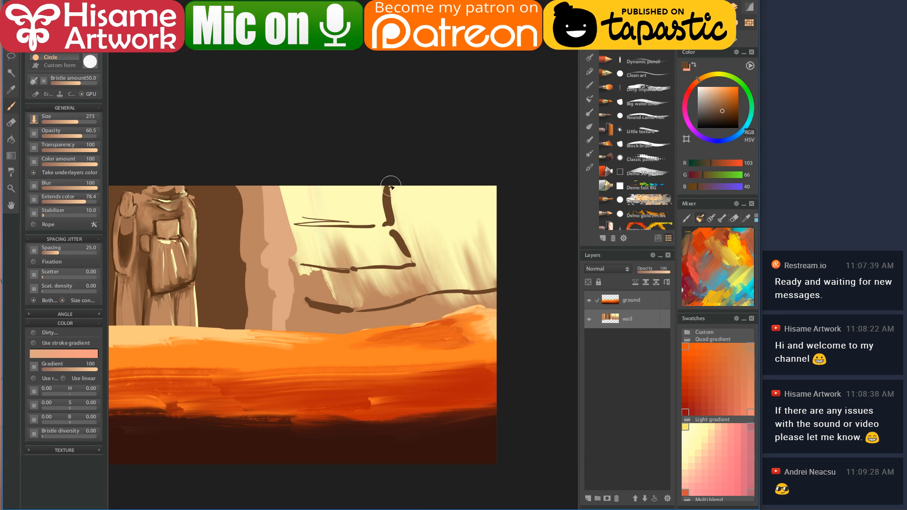
drag(426, 237, 498, 242)
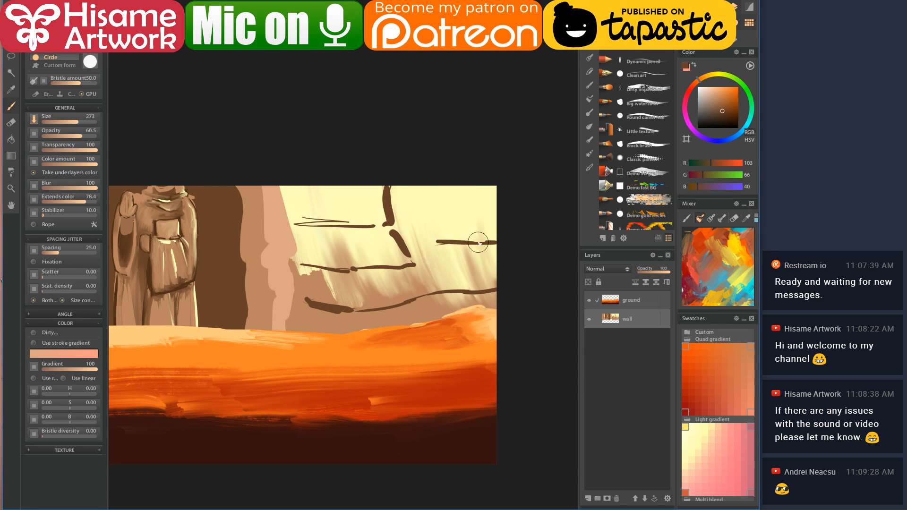
mouse_move(433, 249)
mouse_down()
mouse_move(432, 273)
mouse_move(416, 274)
mouse_move(420, 283)
mouse_up()
mouse_move(417, 223)
mouse_down()
mouse_move(426, 187)
mouse_move(479, 202)
mouse_move(518, 192)
mouse_move(495, 202)
mouse_up()
drag(308, 231, 388, 230)
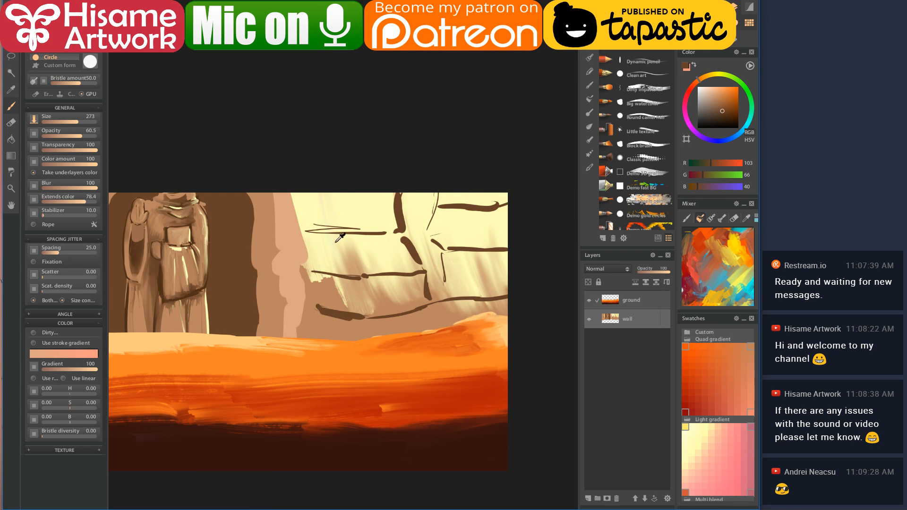
- Check the canyon reference and paint over the stray thin line in pale yellow
click(258, 505)
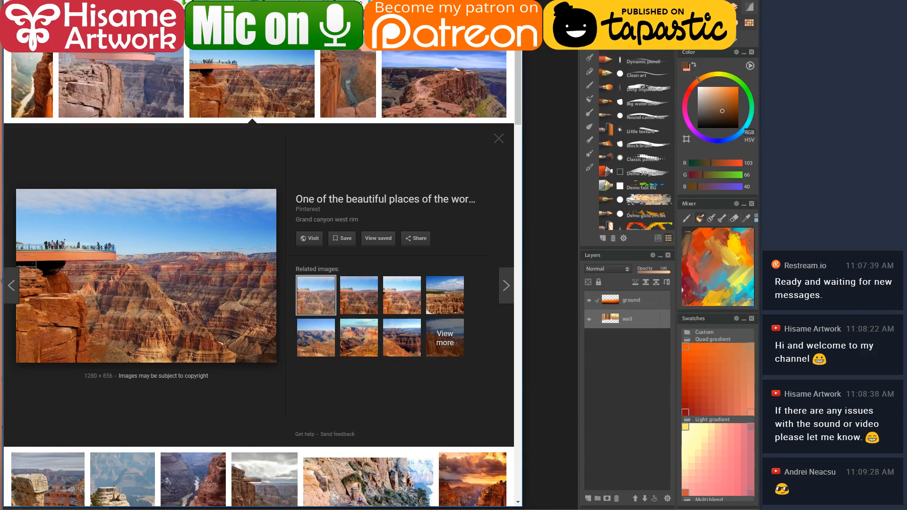
key(alt+Tab)
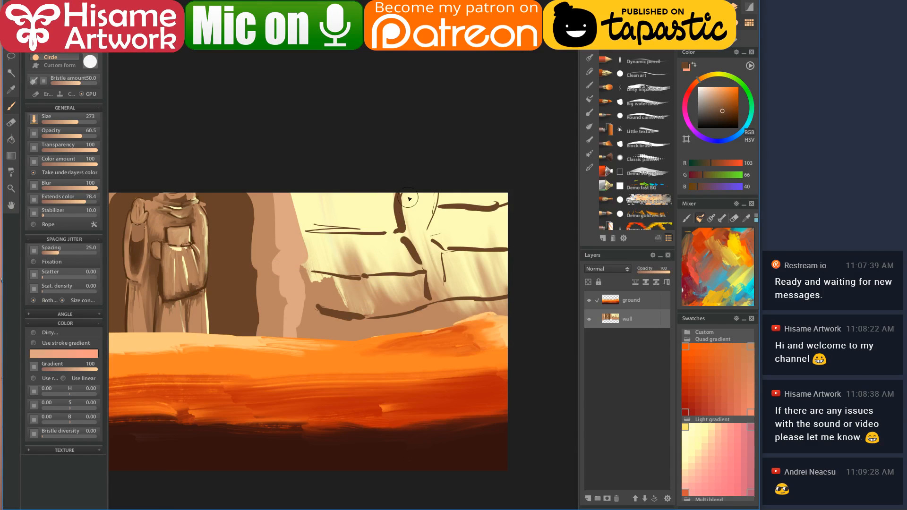
click(381, 192)
drag(319, 222, 358, 224)
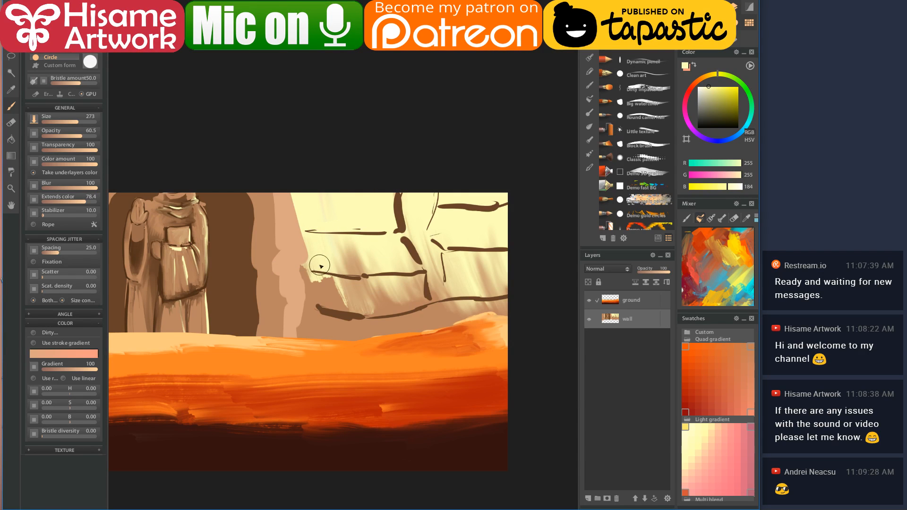
- Cover the dark line's left end with tan sampled from the wall
alt+click(331, 295)
key(alt+Tab)
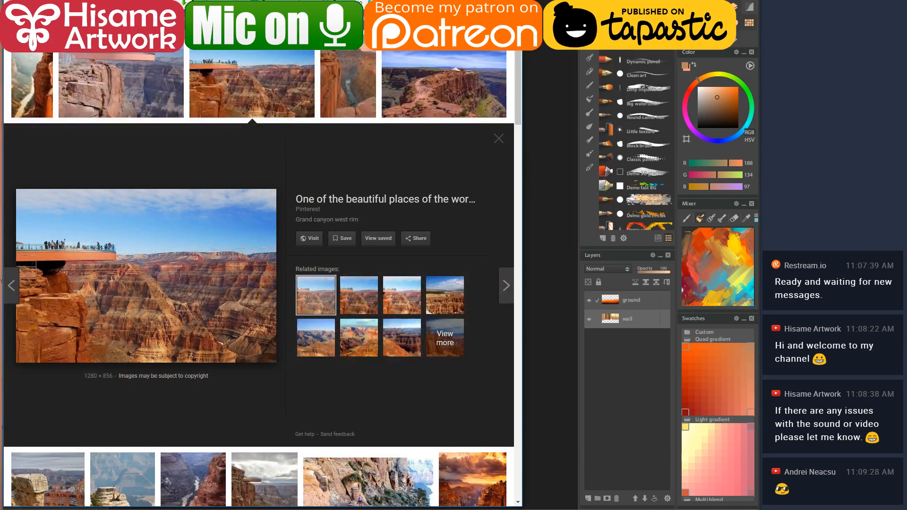
key(alt+Tab)
mouse_move(324, 314)
mouse_down()
mouse_move(333, 333)
mouse_move(311, 317)
mouse_move(332, 325)
mouse_move(346, 319)
mouse_move(367, 340)
mouse_move(412, 319)
mouse_move(428, 317)
mouse_move(431, 329)
mouse_move(472, 305)
mouse_move(501, 314)
mouse_move(446, 326)
mouse_up()
click(219, 293)
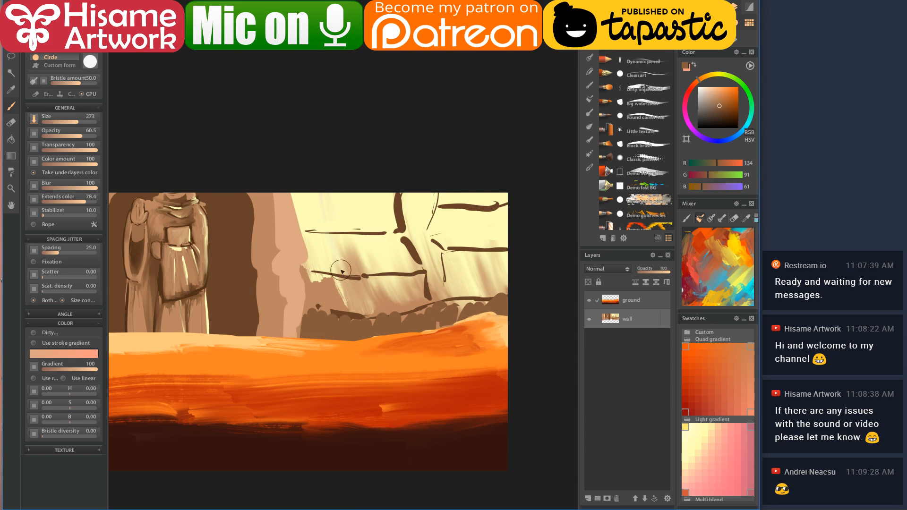
alt+click(326, 289)
- Brush tan blocks along the wall base over the light streaks
mouse_move(326, 288)
mouse_down()
mouse_move(314, 290)
mouse_move(365, 306)
mouse_move(411, 284)
mouse_move(428, 291)
mouse_up()
alt+click(406, 238)
mouse_move(406, 239)
mouse_down()
mouse_move(447, 298)
mouse_move(448, 257)
mouse_move(454, 288)
mouse_move(509, 263)
mouse_up()
alt+click(417, 285)
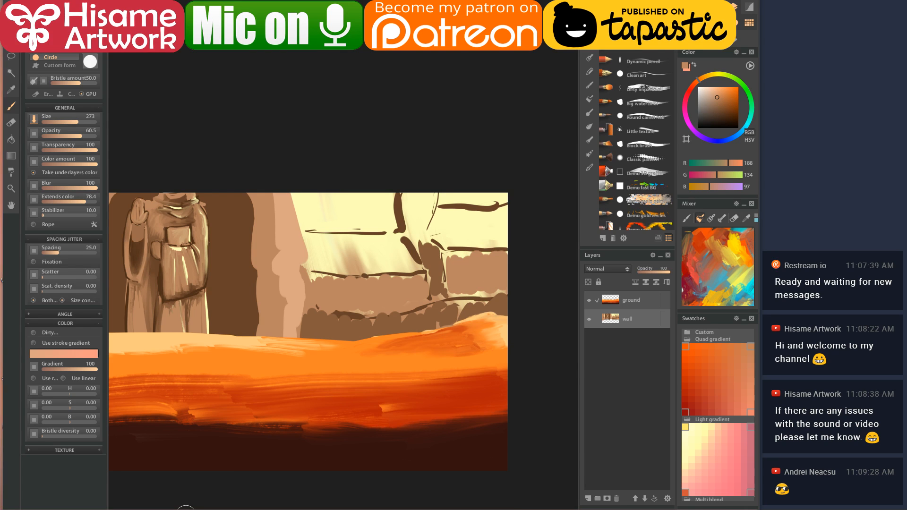
- Paint a dune-orange scalloped band along the canvas top, filling its middle gap with tan
click(210, 506)
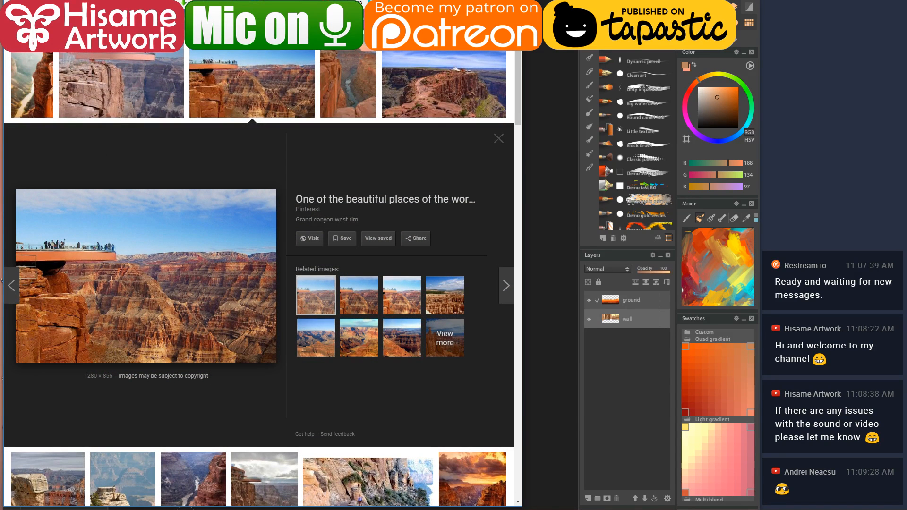
click(187, 507)
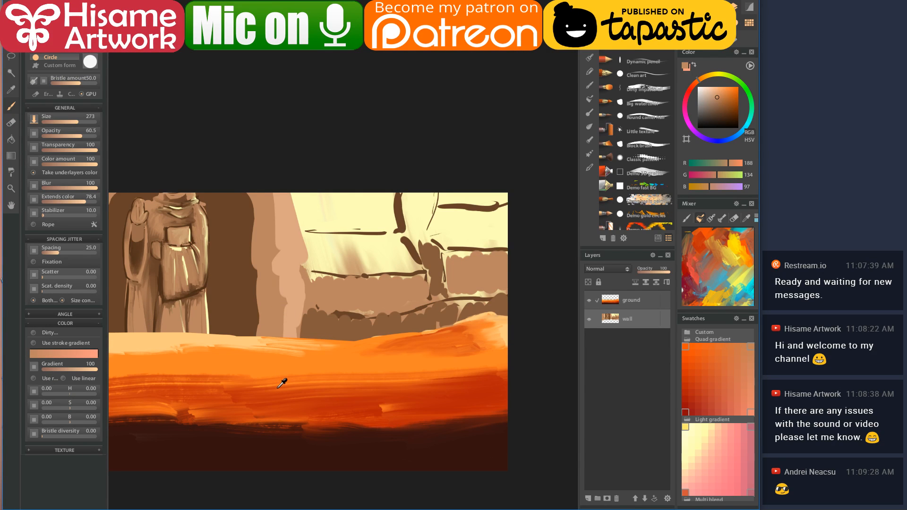
click(279, 385)
mouse_move(309, 210)
mouse_down()
mouse_move(363, 219)
mouse_move(391, 206)
mouse_up()
drag(443, 192, 504, 194)
click(456, 239)
mouse_move(405, 196)
mouse_down()
mouse_move(406, 216)
mouse_move(414, 214)
mouse_move(418, 233)
mouse_move(426, 214)
mouse_move(407, 208)
mouse_up()
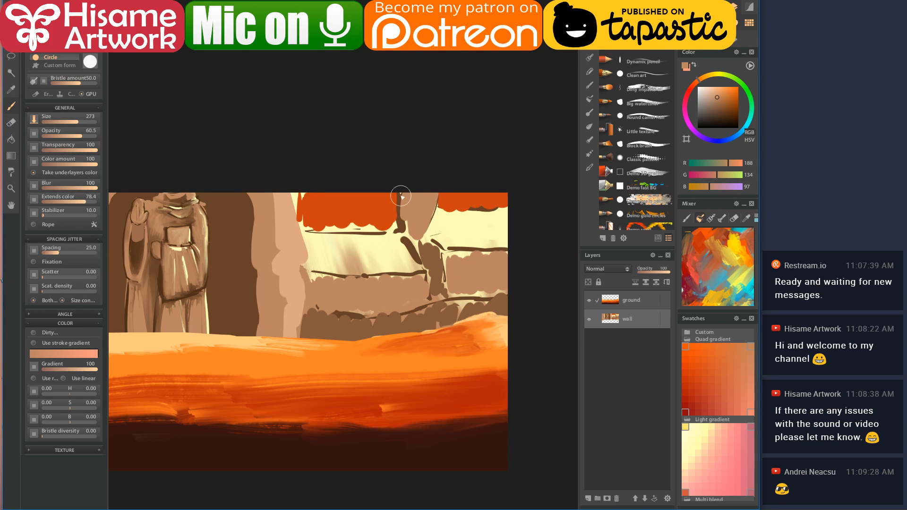
- With a wet blending brush, streak bright dune orange over the band's left and lower edges
scroll(321, 192, up, 3)
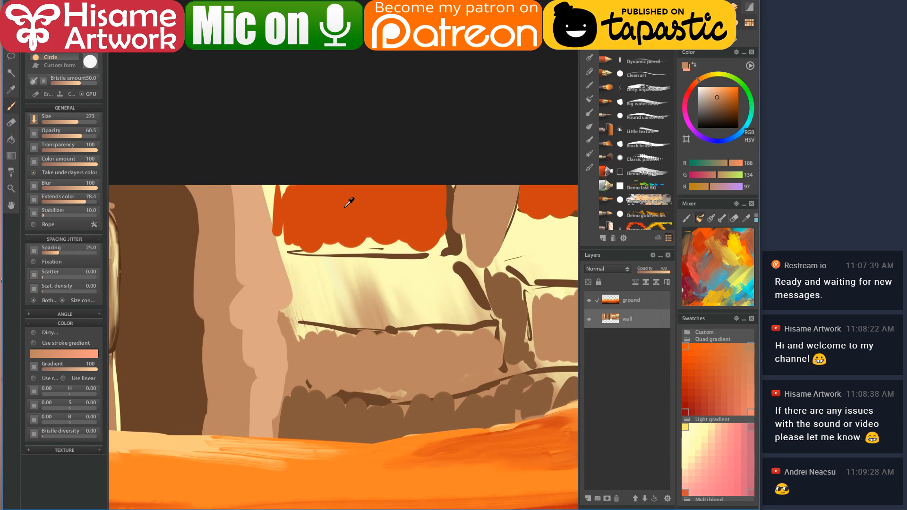
drag(354, 210, 311, 183)
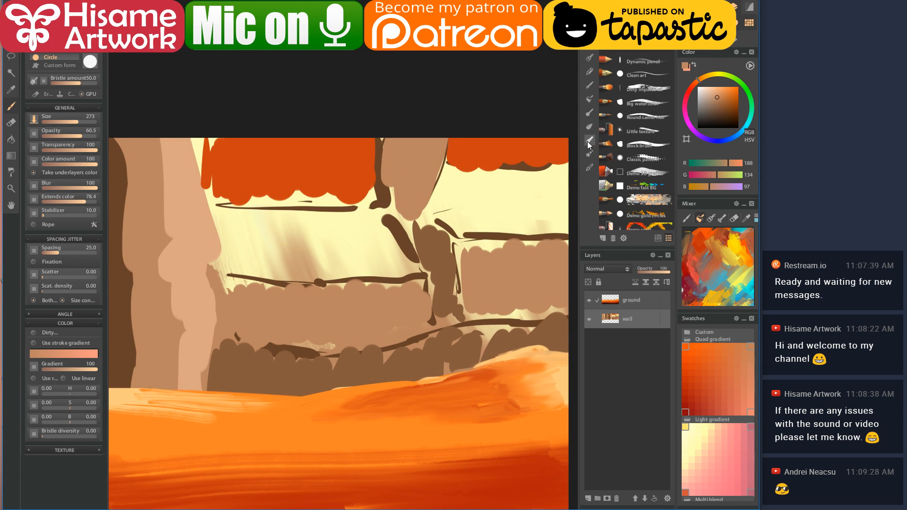
click(589, 128)
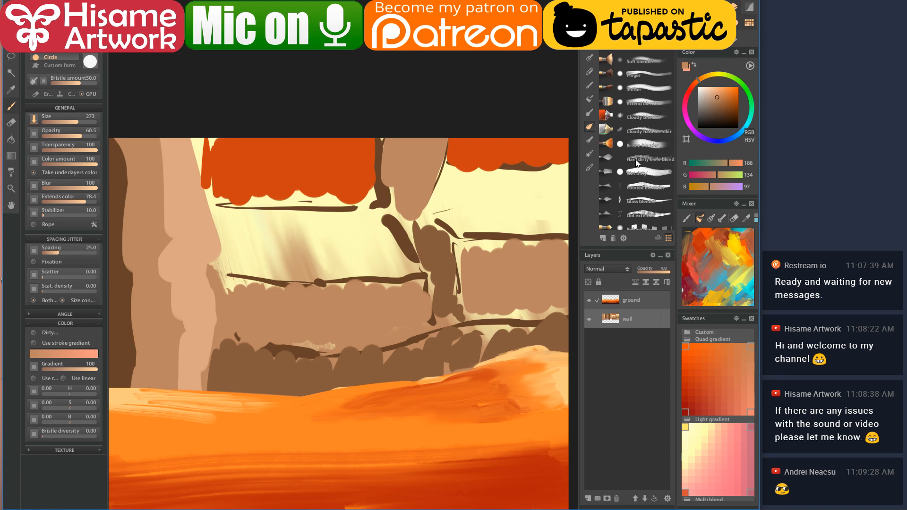
click(640, 173)
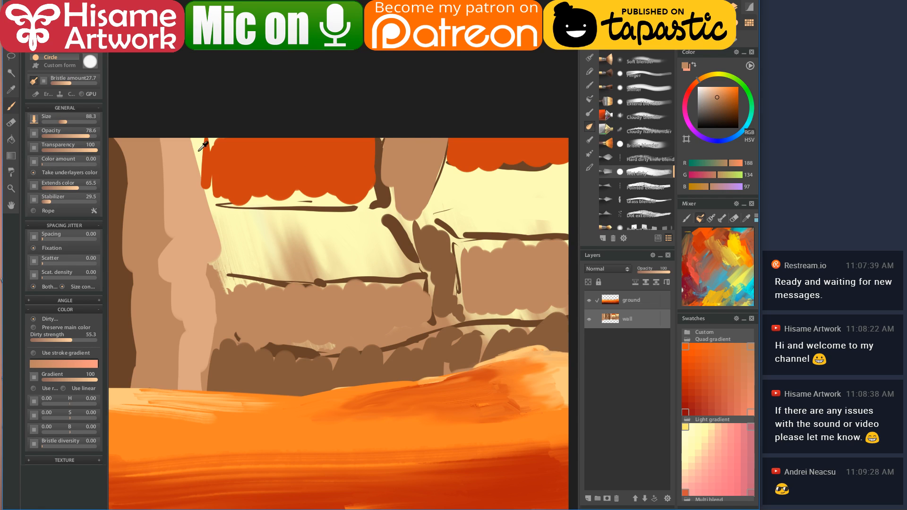
alt+click(239, 403)
alt+click(246, 412)
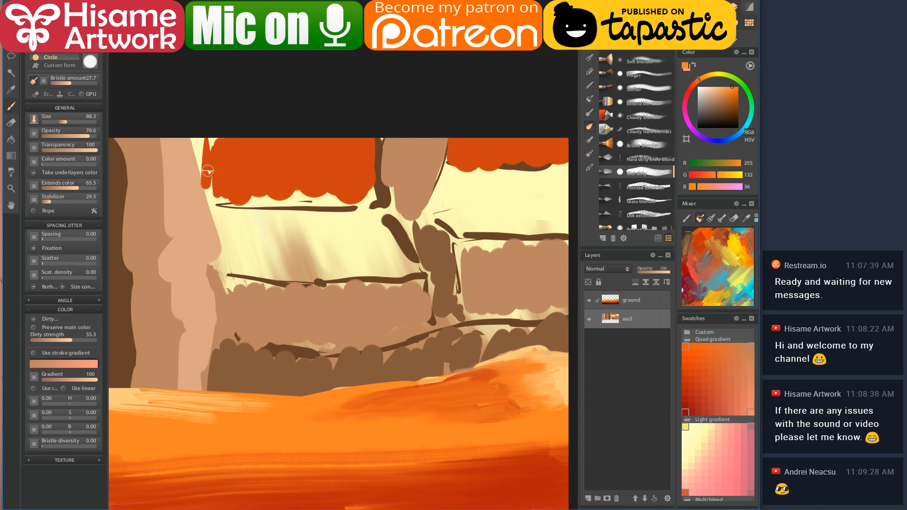
mouse_move(210, 137)
mouse_down()
mouse_move(210, 180)
mouse_move(224, 133)
mouse_up()
mouse_move(363, 137)
mouse_down()
mouse_move(364, 175)
mouse_move(357, 143)
mouse_move(352, 183)
mouse_move(349, 137)
mouse_move(339, 198)
mouse_move(324, 153)
mouse_move(331, 142)
mouse_move(322, 178)
mouse_up()
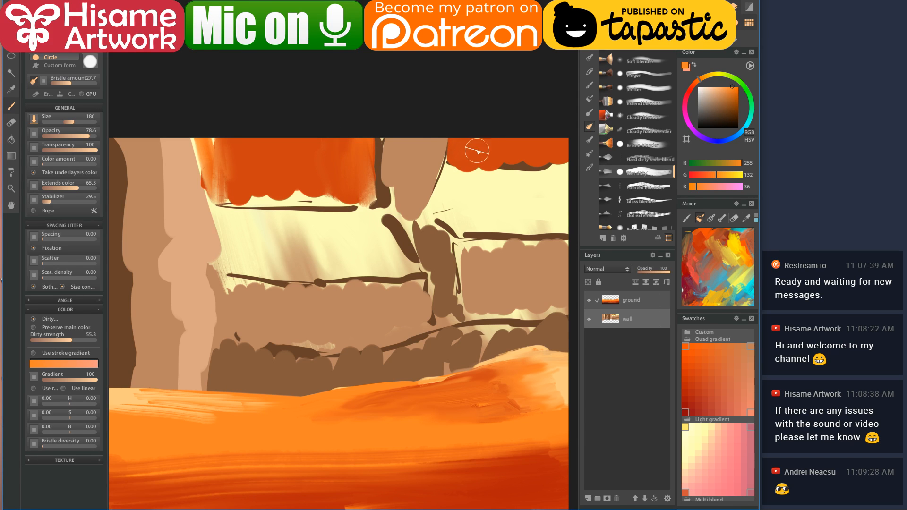
- Switch back to the painting brushes and brighten the band's right edge with orange
mouse_move(470, 146)
mouse_down()
mouse_move(413, 157)
mouse_move(450, 144)
mouse_up()
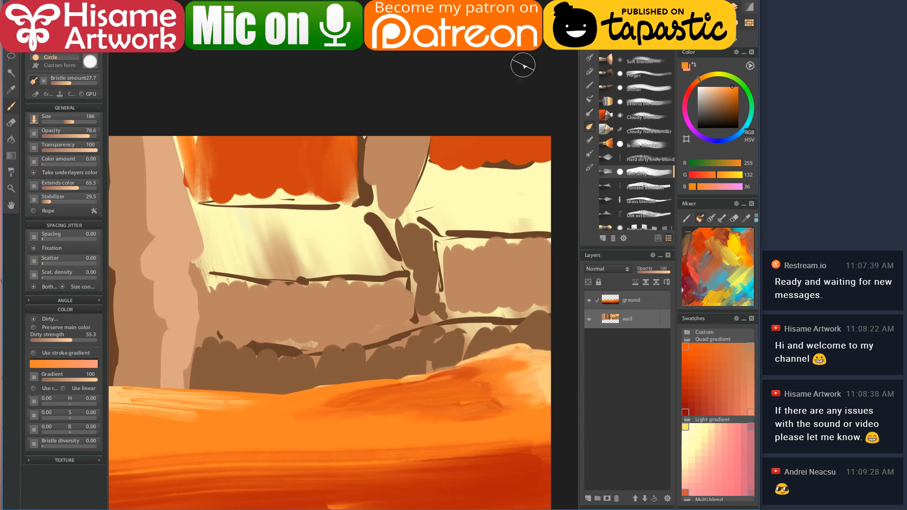
click(590, 44)
mouse_move(338, 142)
mouse_down()
mouse_move(342, 167)
mouse_move(346, 137)
mouse_move(340, 198)
mouse_move(329, 143)
mouse_move(319, 162)
mouse_move(337, 140)
mouse_move(328, 138)
mouse_move(317, 192)
mouse_move(315, 140)
mouse_move(300, 166)
mouse_up()
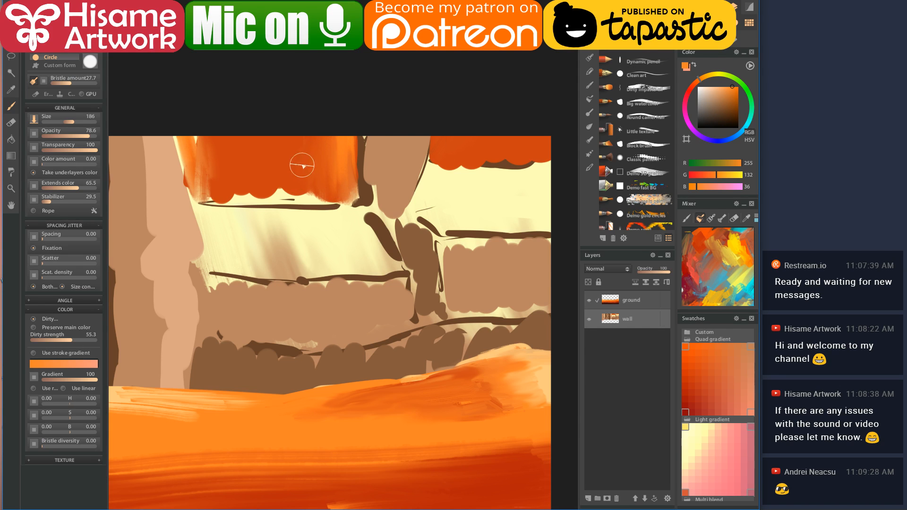
- With the large blurred brush, smear tan over the orange block's edge and left side
alt+click(339, 306)
click(461, 34)
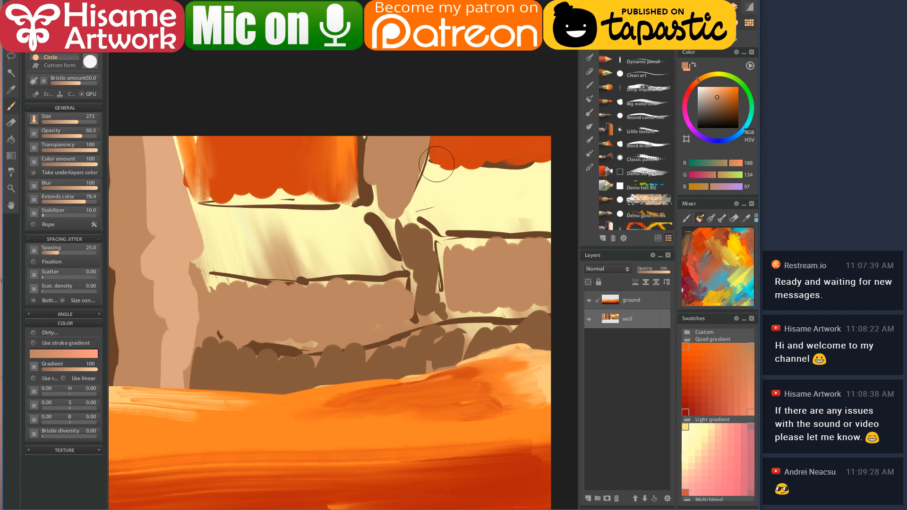
drag(442, 141, 470, 142)
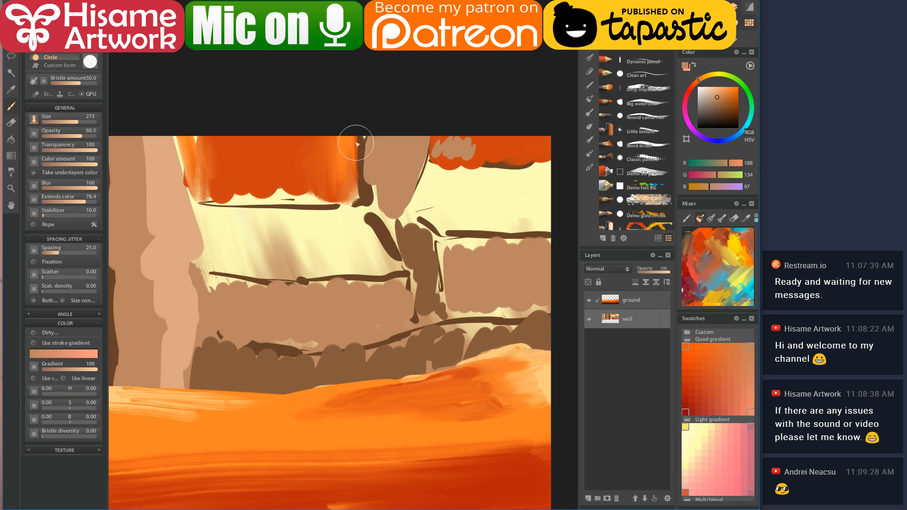
mouse_move(192, 134)
mouse_down()
mouse_move(201, 181)
mouse_move(203, 164)
mouse_move(210, 185)
mouse_move(219, 186)
mouse_move(234, 175)
mouse_up()
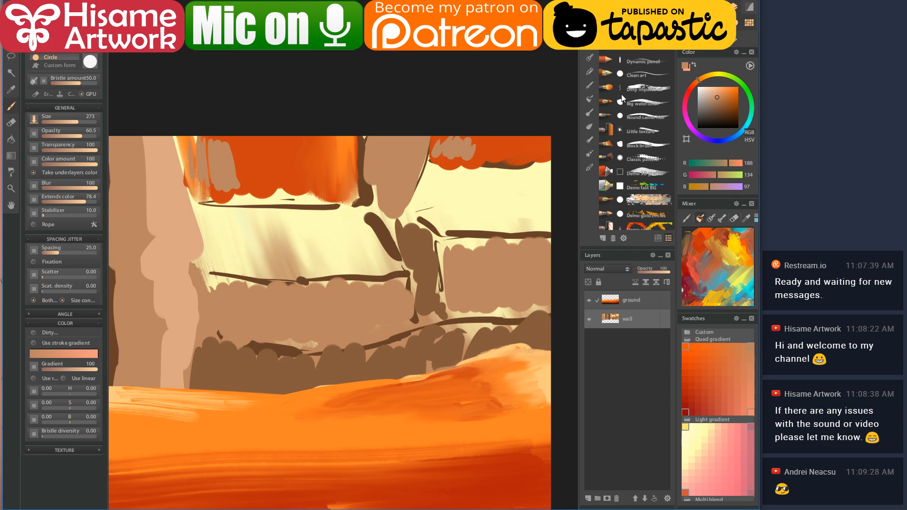
- With the Wet dirty blender, blend the orange block's top edge and smudge the orange streak downward
click(589, 125)
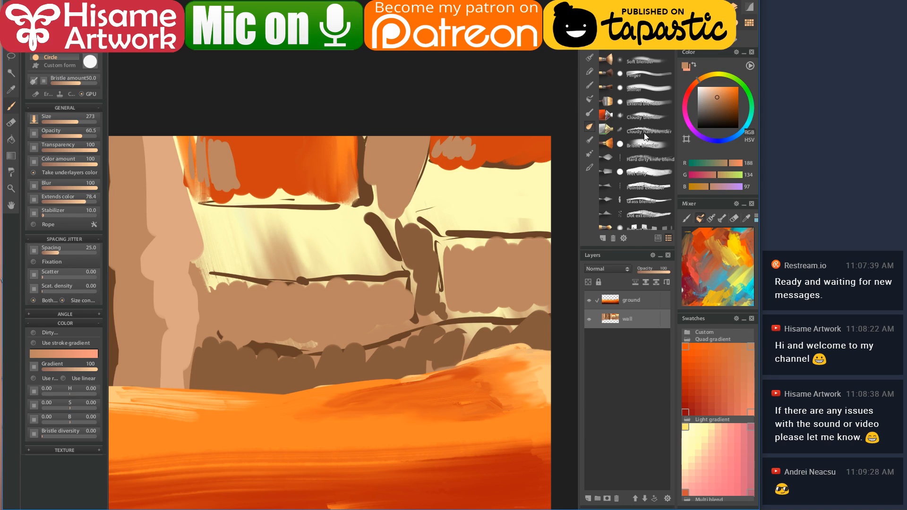
click(641, 169)
mouse_move(428, 152)
mouse_down()
mouse_move(449, 150)
mouse_move(445, 142)
mouse_move(439, 157)
mouse_move(443, 138)
mouse_move(454, 135)
mouse_move(498, 131)
mouse_move(513, 158)
mouse_move(534, 137)
mouse_up()
mouse_move(190, 137)
mouse_down()
mouse_move(199, 196)
mouse_move(224, 129)
mouse_move(242, 191)
mouse_move(245, 176)
mouse_move(251, 191)
mouse_move(232, 179)
mouse_move(209, 195)
mouse_move(238, 201)
mouse_move(223, 197)
mouse_move(229, 174)
mouse_move(254, 175)
mouse_move(245, 126)
mouse_move(267, 200)
mouse_move(266, 189)
mouse_move(300, 184)
mouse_move(282, 182)
mouse_move(301, 171)
mouse_move(339, 186)
mouse_up()
- Darken the upper-left orange block with deeper red-orange strokes, then add a lighter stroke with a smaller brush
alt+click(346, 137)
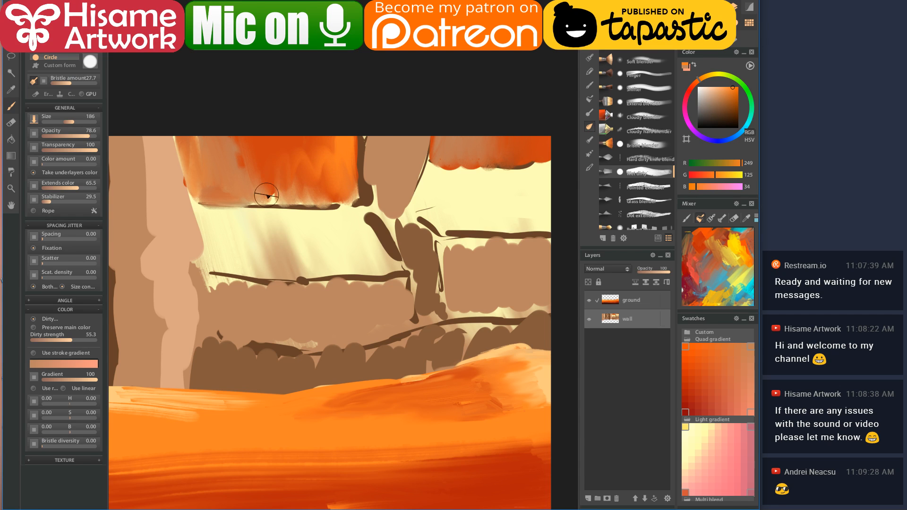
alt+click(267, 145)
mouse_move(215, 153)
mouse_down()
mouse_move(255, 142)
mouse_move(279, 113)
mouse_move(289, 158)
mouse_move(248, 152)
mouse_move(319, 146)
mouse_up()
key(bracketleft)
key(bracketleft)
key(bracketleft)
mouse_move(230, 147)
mouse_down()
mouse_move(287, 172)
mouse_move(212, 190)
mouse_move(352, 185)
mouse_move(229, 201)
mouse_move(294, 208)
mouse_move(305, 203)
mouse_move(213, 203)
mouse_move(363, 200)
mouse_up()
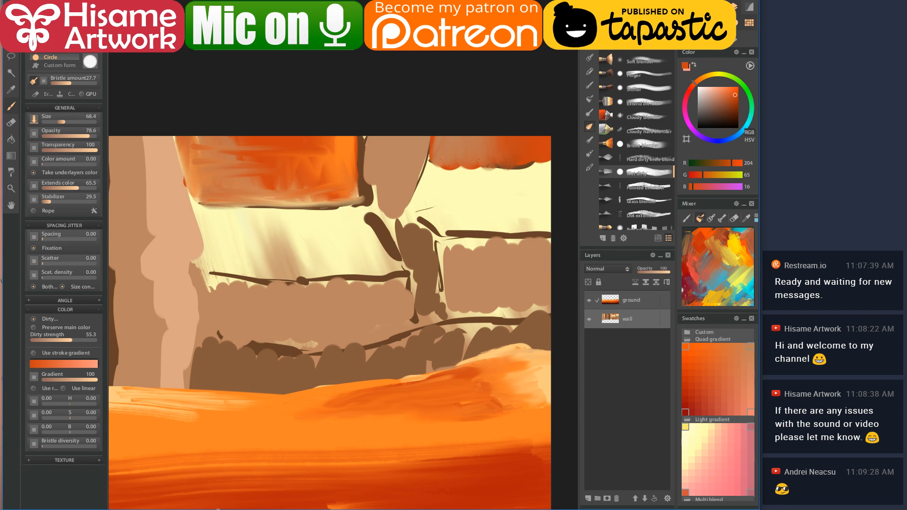
- Round the block's lower-right corner in dark brown, following the Grand Canyon reference
key(alt+Tab)
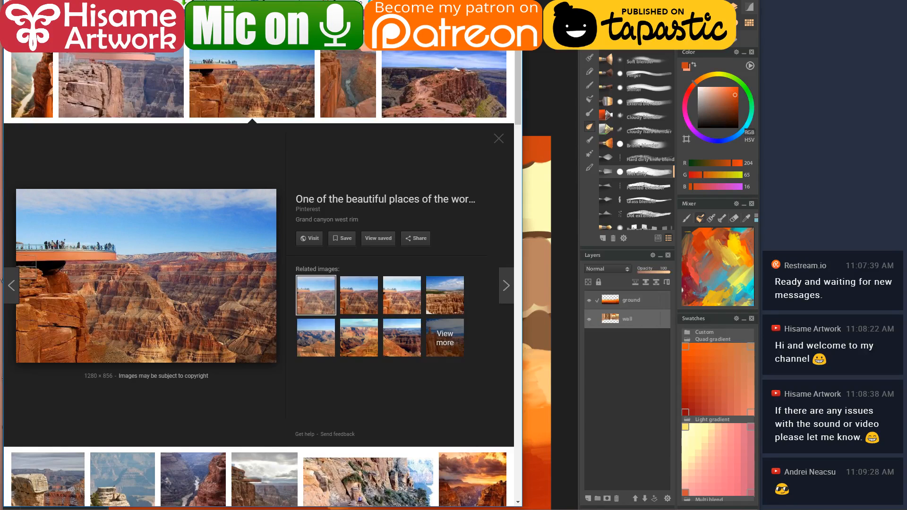
key(alt+Tab)
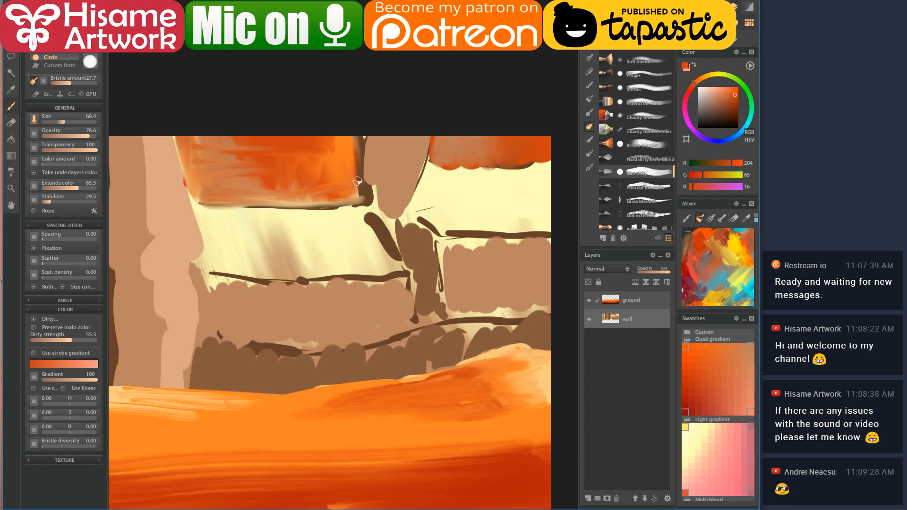
mouse_move(357, 126)
mouse_down()
mouse_move(367, 200)
mouse_move(348, 200)
mouse_move(357, 129)
mouse_up()
- Smooth the right band's scalloped bottom edge, add a thin brown edge beneath, and blend the tan below
alt+click(378, 148)
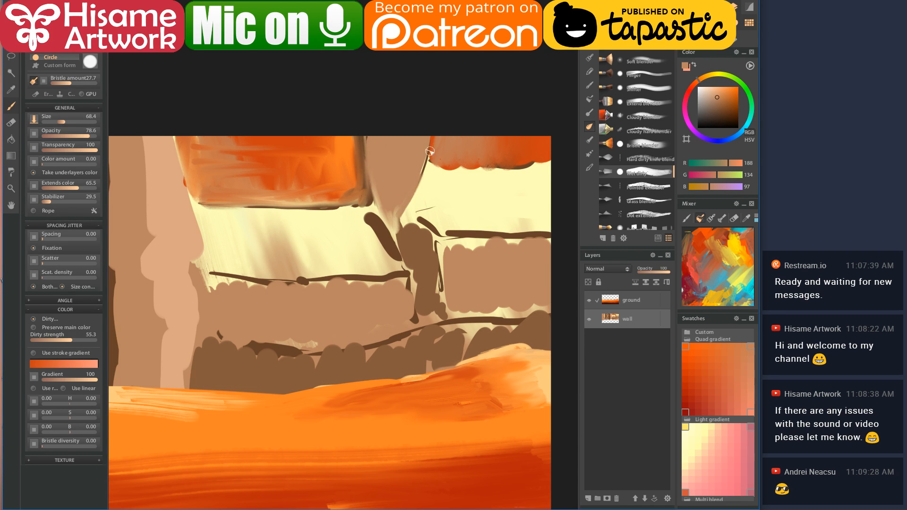
alt+click(482, 138)
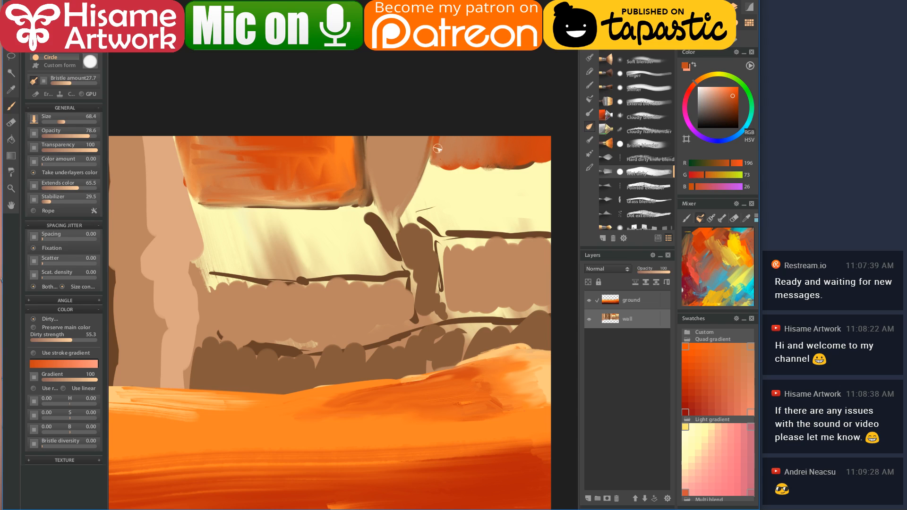
drag(430, 164, 513, 164)
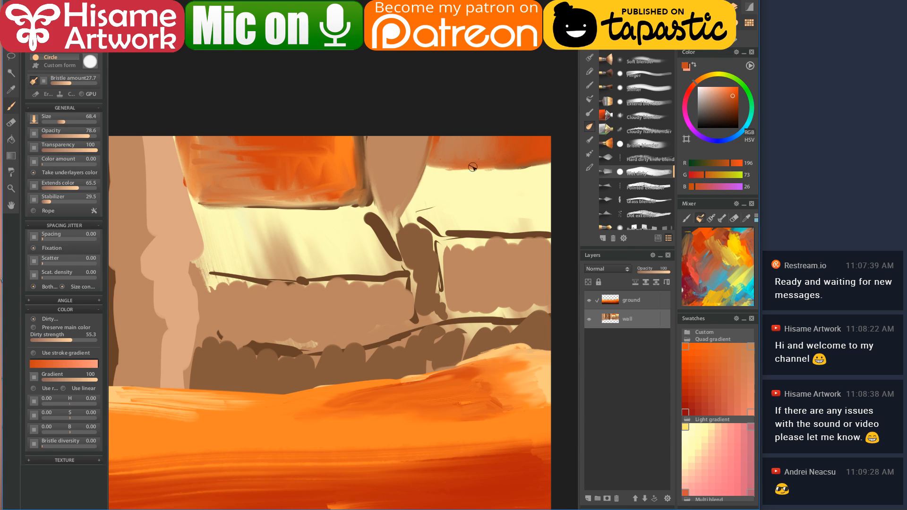
alt+click(430, 236)
drag(428, 173, 416, 204)
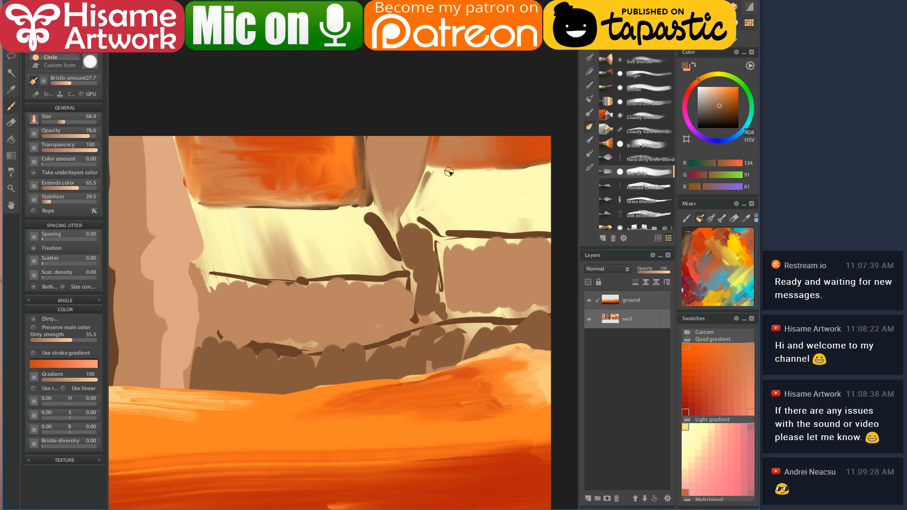
alt+click(459, 265)
key(bracketright)
key(bracketright)
key(bracketright)
drag(429, 178, 456, 199)
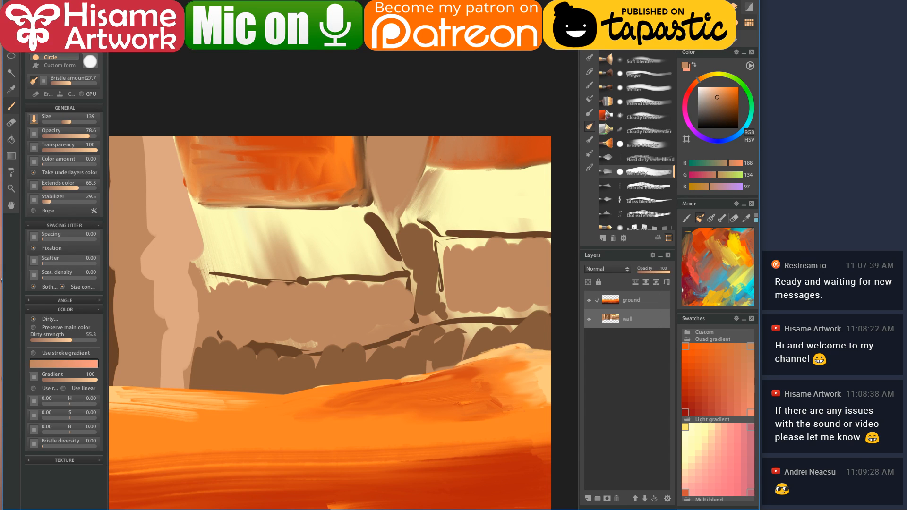
- Blend warm orange into the area under the upper-right band and add orange streaks
click(718, 366)
mouse_move(446, 161)
mouse_down()
mouse_move(414, 208)
mouse_move(443, 171)
mouse_move(457, 169)
mouse_move(454, 222)
mouse_move(472, 185)
mouse_move(444, 222)
mouse_up()
click(712, 367)
mouse_move(471, 170)
mouse_down()
mouse_move(463, 226)
mouse_move(474, 228)
mouse_move(504, 185)
mouse_move(514, 219)
mouse_move(485, 189)
mouse_move(465, 222)
mouse_move(492, 186)
mouse_up()
- Lay light cream strokes under the band, then hatch deeper orange back over them
click(697, 354)
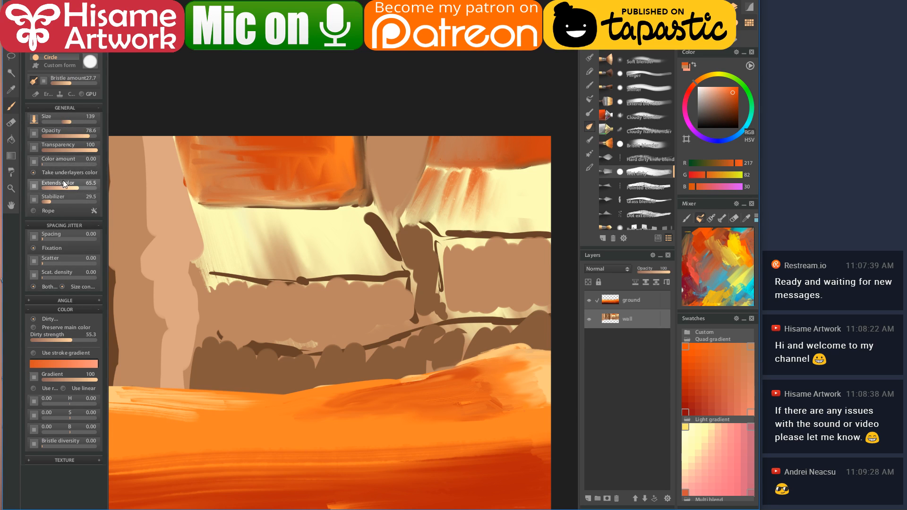
click(73, 166)
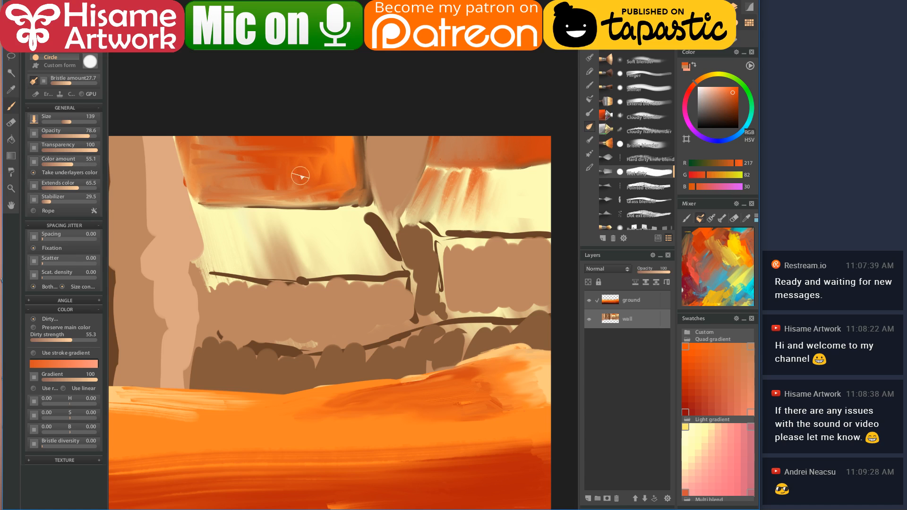
mouse_move(439, 182)
mouse_down()
mouse_move(423, 203)
mouse_move(440, 192)
mouse_up()
mouse_move(439, 189)
mouse_down()
mouse_move(423, 204)
mouse_move(434, 219)
mouse_up()
mouse_move(455, 221)
mouse_down()
mouse_move(482, 189)
mouse_move(473, 238)
mouse_up()
- Lighten the orange hatching with a paler orange, then sample orange and cream to trim the patch
click(709, 348)
alt+click(496, 371)
mouse_move(422, 203)
mouse_down()
mouse_move(443, 168)
mouse_move(460, 169)
mouse_move(474, 188)
mouse_move(495, 177)
mouse_move(496, 203)
mouse_move(437, 220)
mouse_move(426, 200)
mouse_move(420, 219)
mouse_move(461, 226)
mouse_move(422, 201)
mouse_move(464, 229)
mouse_move(510, 231)
mouse_move(500, 178)
mouse_move(531, 208)
mouse_move(546, 191)
mouse_move(483, 188)
mouse_move(487, 178)
mouse_move(520, 205)
mouse_up()
alt+click(433, 188)
alt+click(505, 197)
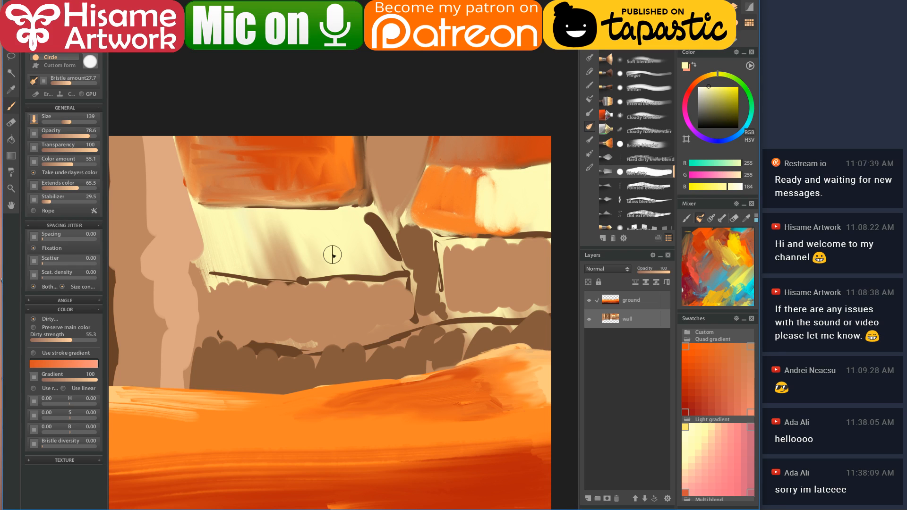
- Paint brown strokes into the left cream gap and hatch deep orange over them
scroll(332, 255, down, 4)
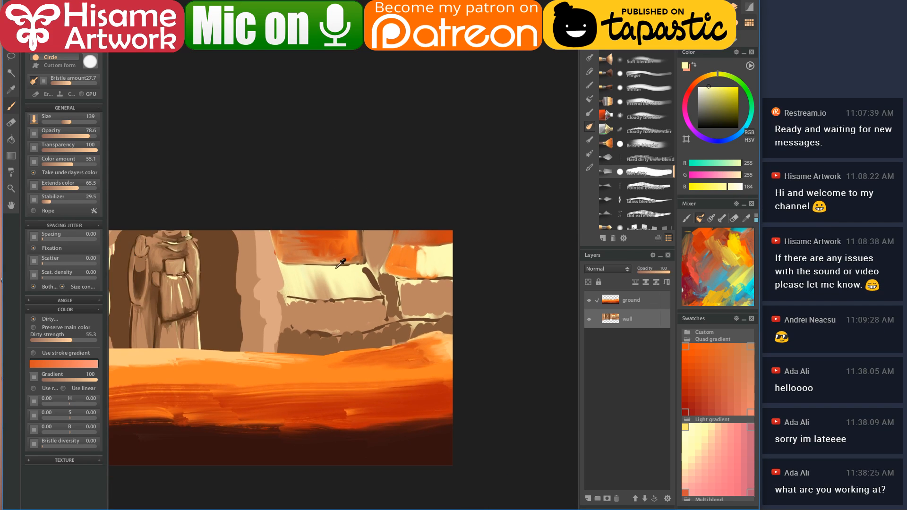
scroll(346, 274, up, 3)
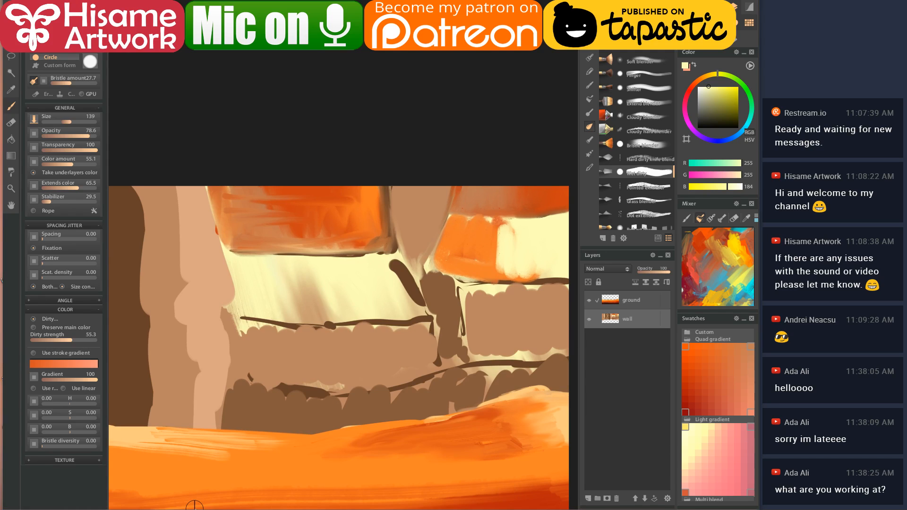
key(alt+Tab)
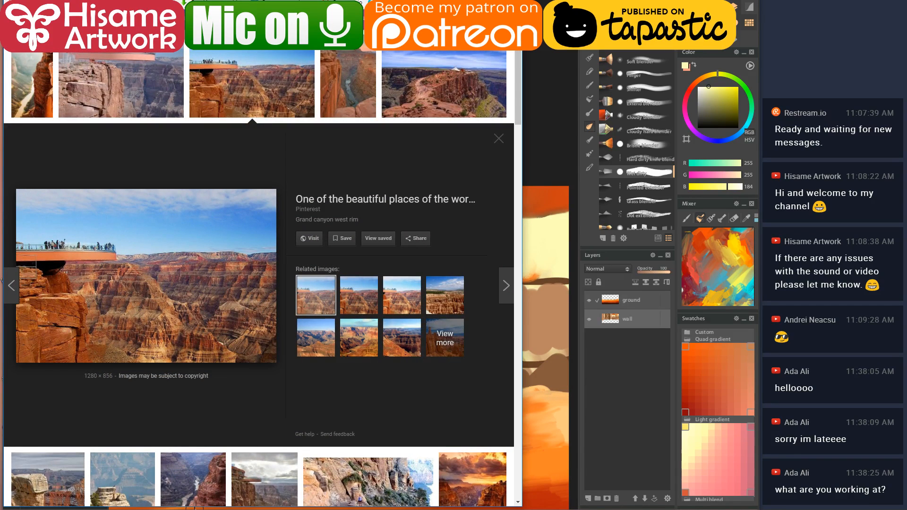
key(alt+Tab)
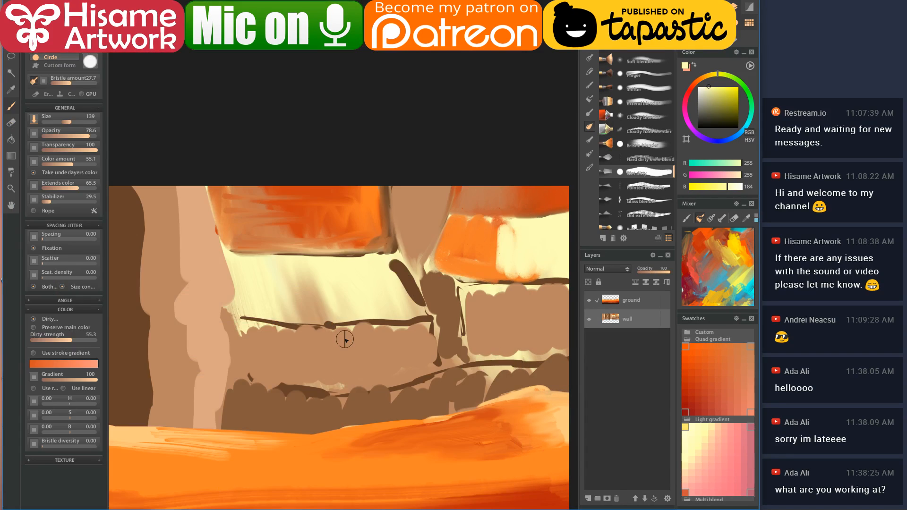
alt+click(454, 283)
mouse_move(231, 264)
mouse_down()
mouse_move(253, 294)
mouse_move(260, 269)
mouse_move(283, 328)
mouse_up()
alt+click(304, 208)
mouse_move(233, 256)
mouse_down()
mouse_move(243, 315)
mouse_move(276, 294)
mouse_move(295, 310)
mouse_up()
- Raise Dirty strength to 43, lower colour amount to 27.5, and blend the orange patch into the tan wall
drag(53, 340, 64, 342)
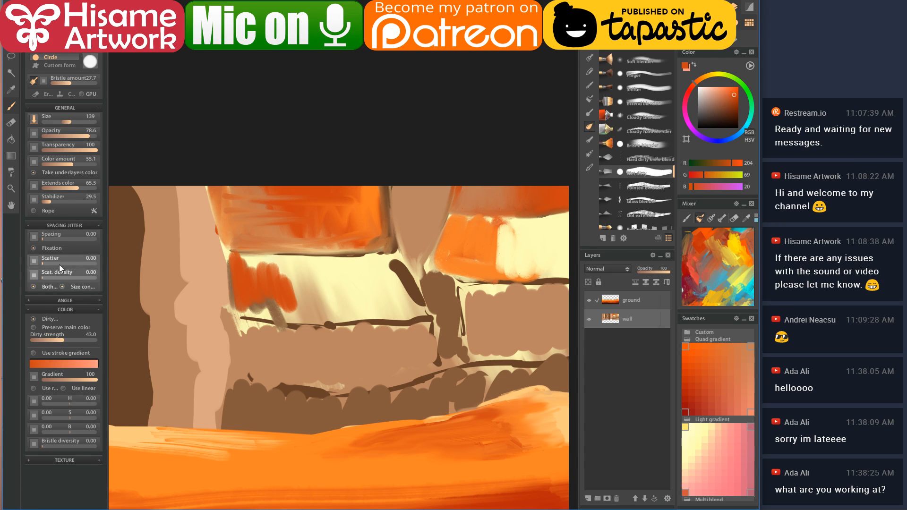
click(56, 163)
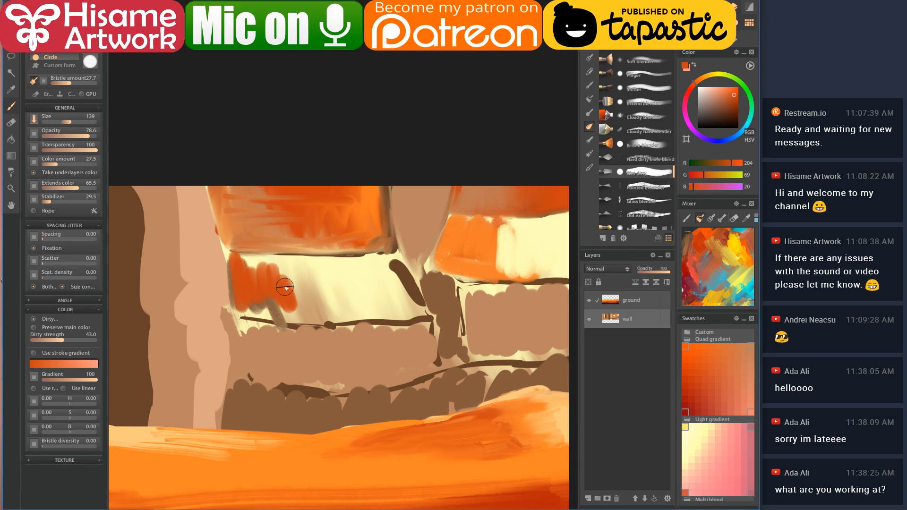
alt+click(301, 281)
alt+click(313, 284)
alt+click(309, 349)
mouse_move(290, 283)
mouse_down()
mouse_move(276, 305)
mouse_move(262, 314)
mouse_move(246, 304)
mouse_move(234, 252)
mouse_move(242, 312)
mouse_move(309, 324)
mouse_move(349, 319)
mouse_move(339, 335)
mouse_move(396, 325)
mouse_up()
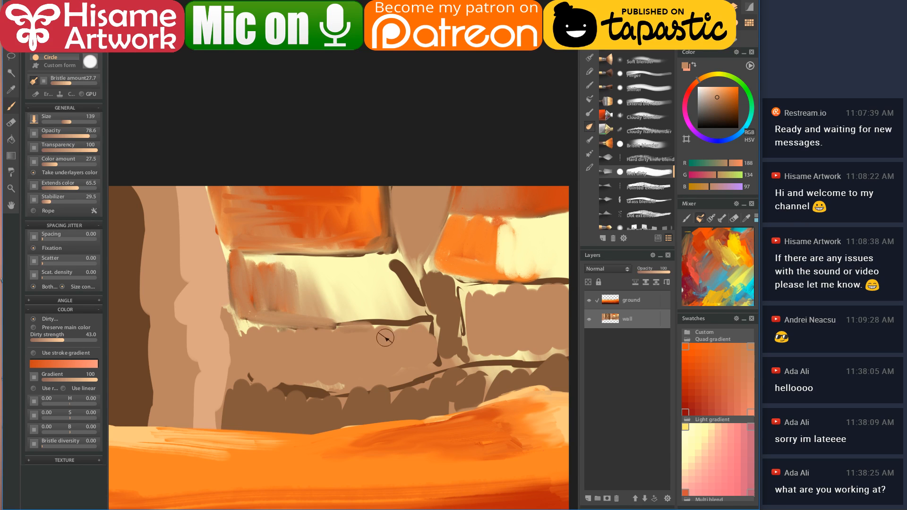
- Paint a dark brown line along the wall base, then compare it with the reference image
alt+click(285, 380)
mouse_move(245, 323)
mouse_down()
mouse_move(241, 378)
mouse_move(257, 363)
mouse_move(280, 393)
mouse_move(304, 398)
mouse_move(337, 393)
mouse_move(334, 333)
mouse_move(389, 323)
mouse_move(366, 338)
mouse_up()
scroll(340, 354, down, 5)
scroll(364, 356, up, 3)
click(186, 508)
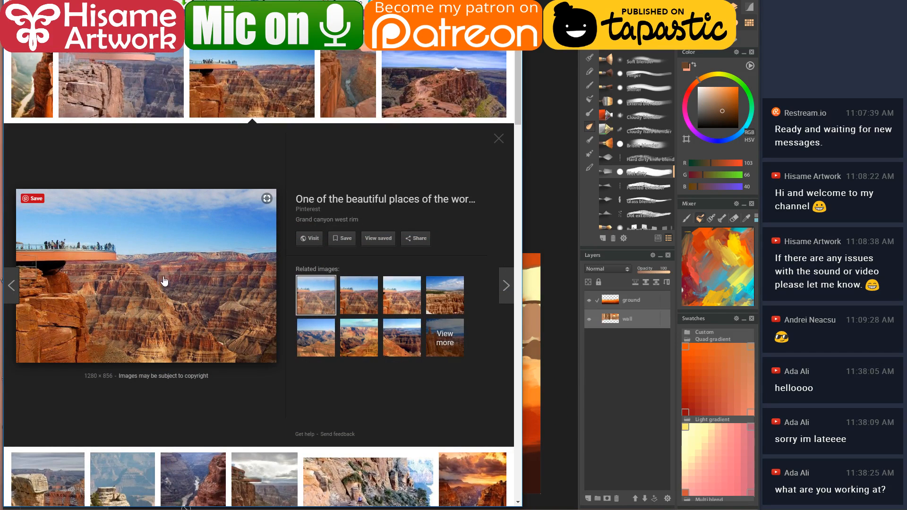
click(220, 507)
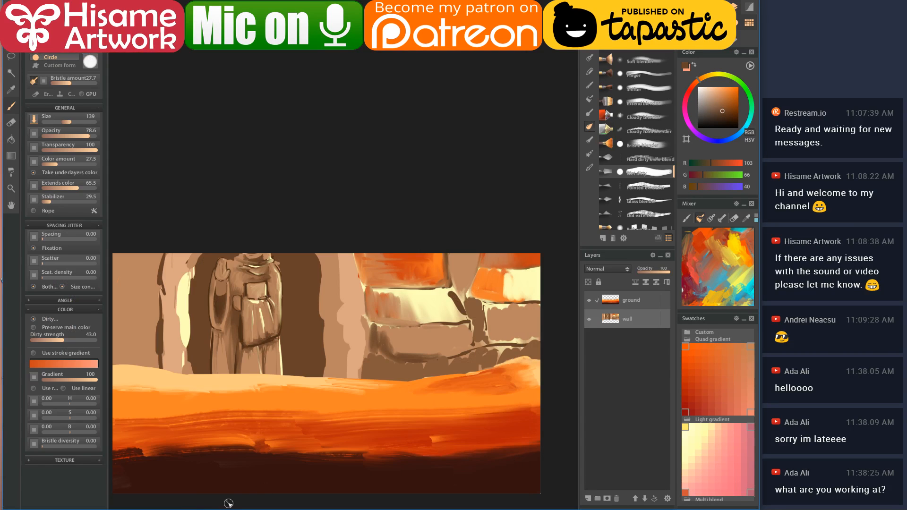
scroll(475, 312, up, 5)
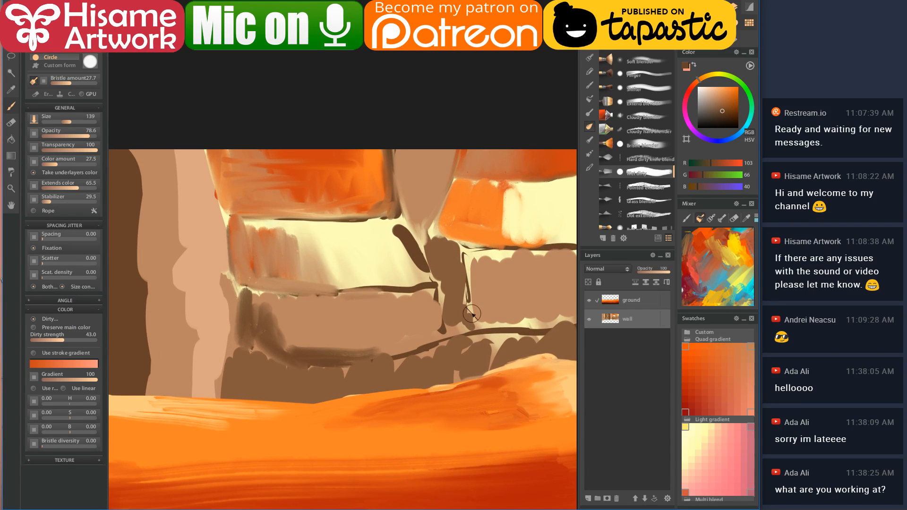
- Streak the cream band with vertical blending strokes and undo a tan stroke along the brick edge
mouse_move(273, 254)
mouse_down()
mouse_move(264, 220)
mouse_move(275, 246)
mouse_move(293, 233)
mouse_move(316, 277)
mouse_move(320, 246)
mouse_move(342, 280)
mouse_move(350, 267)
mouse_move(377, 276)
mouse_move(374, 242)
mouse_move(388, 215)
mouse_move(419, 277)
mouse_move(403, 241)
mouse_move(412, 258)
mouse_move(392, 254)
mouse_up()
alt+click(294, 302)
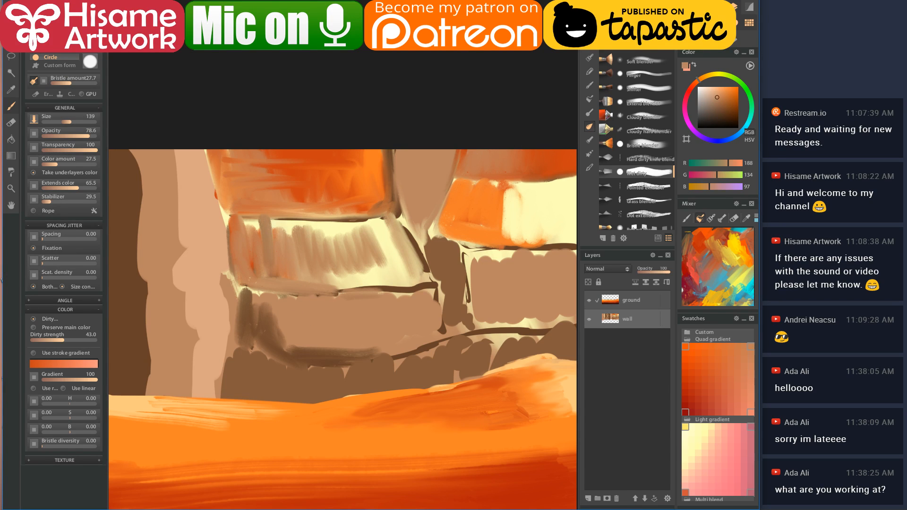
mouse_move(303, 295)
mouse_down()
mouse_move(425, 294)
mouse_move(443, 326)
mouse_move(437, 344)
mouse_move(294, 364)
mouse_move(202, 353)
mouse_move(293, 384)
mouse_move(268, 360)
mouse_move(351, 372)
mouse_move(341, 354)
mouse_up()
key(ctrl+z)
- Fill the brick base with dark brown lines and cover the seam between bricks in light brown
alt+click(289, 366)
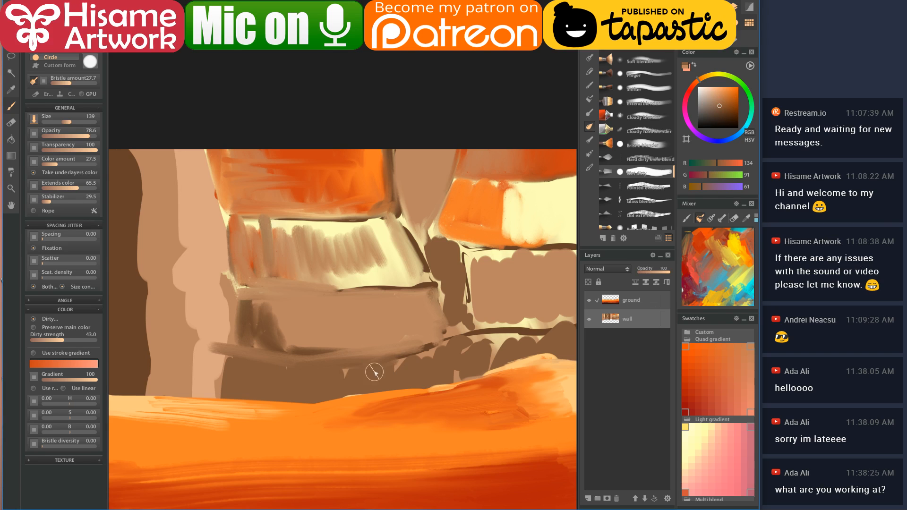
mouse_move(398, 361)
mouse_down()
mouse_move(475, 375)
mouse_move(506, 359)
mouse_move(335, 364)
mouse_up()
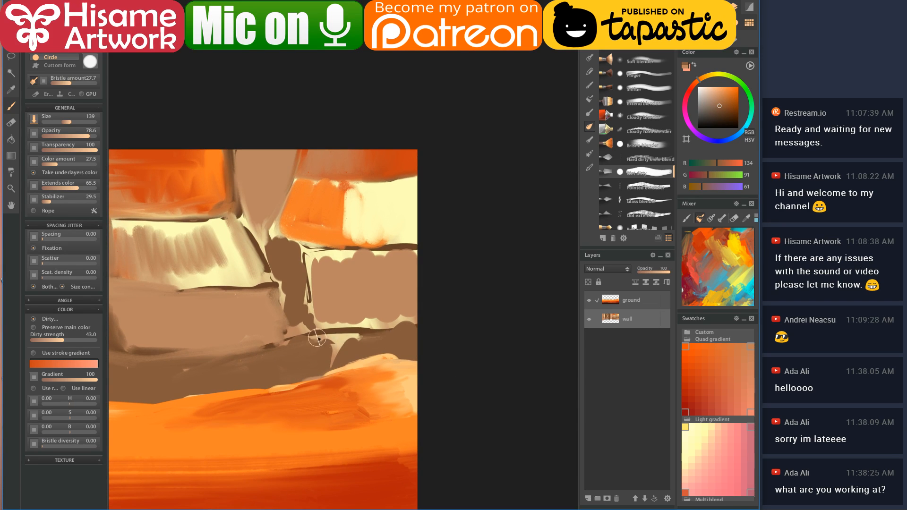
alt+click(349, 323)
drag(317, 326, 428, 326)
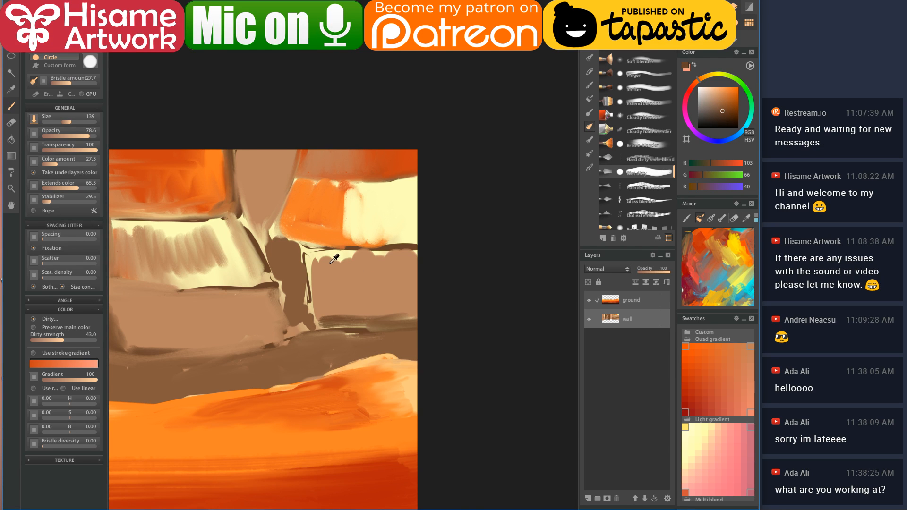
alt+click(313, 260)
mouse_move(313, 260)
mouse_down()
mouse_move(310, 316)
mouse_move(308, 253)
mouse_move(393, 251)
mouse_move(399, 237)
mouse_move(388, 331)
mouse_move(383, 253)
mouse_move(399, 319)
mouse_up()
- Switch back to a painting brush preset
scroll(399, 236, up, 2)
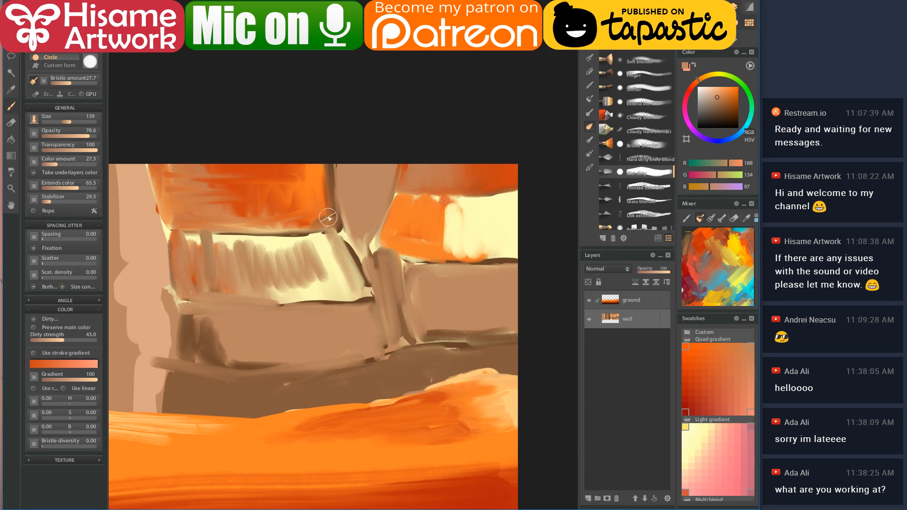
click(590, 44)
click(636, 46)
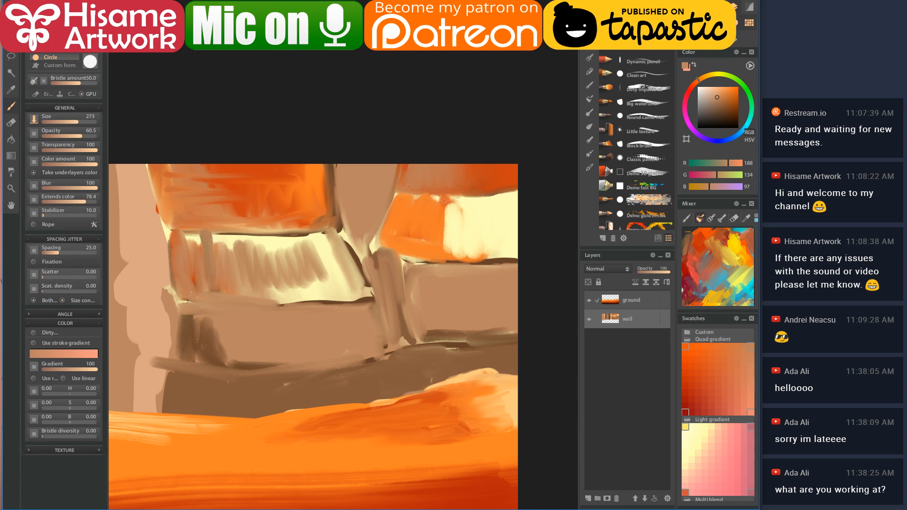
- With a smaller brush and sampled dark brown, draw a thin line down a block edge
drag(286, 245, 336, 261)
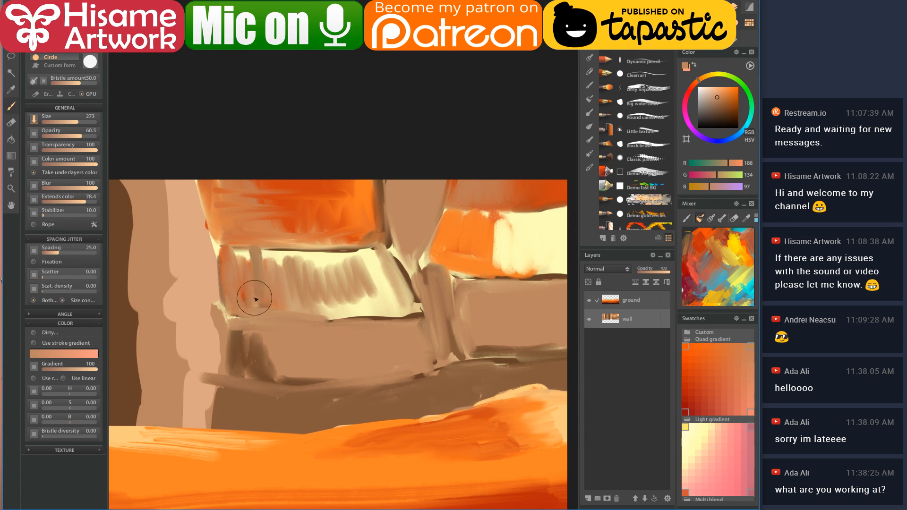
key([)
key([)
key(alt+Tab)
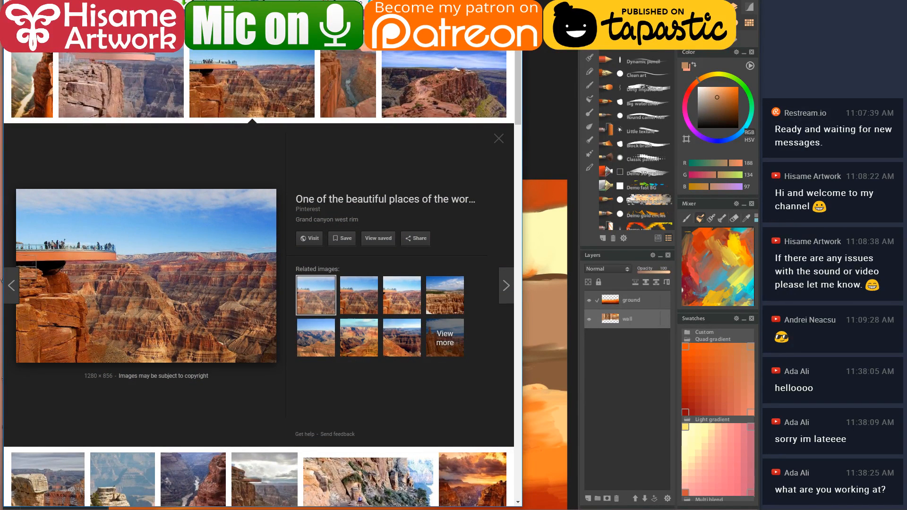
key(alt+Tab)
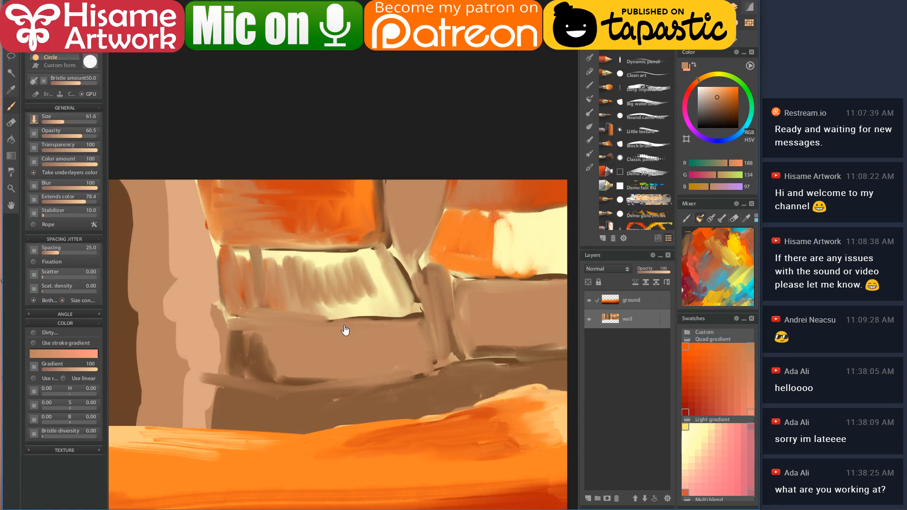
drag(345, 330, 287, 265)
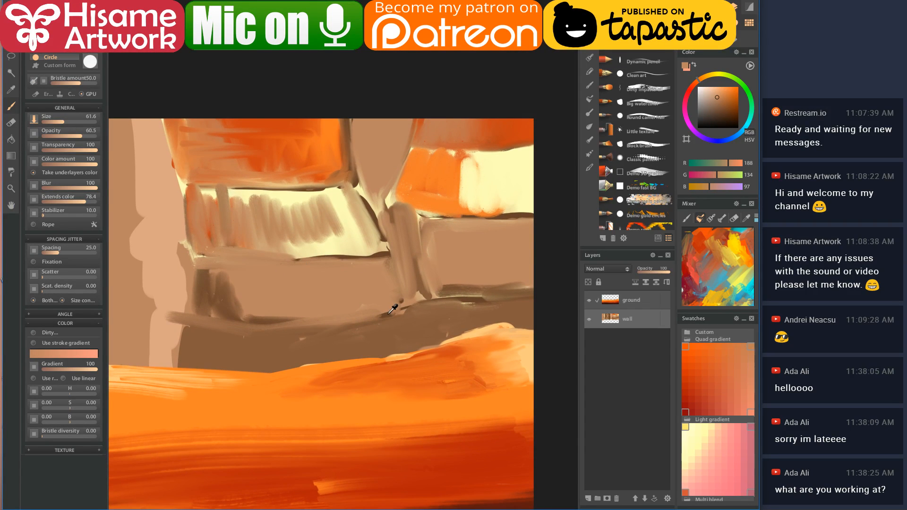
alt+click(389, 315)
drag(415, 304, 418, 325)
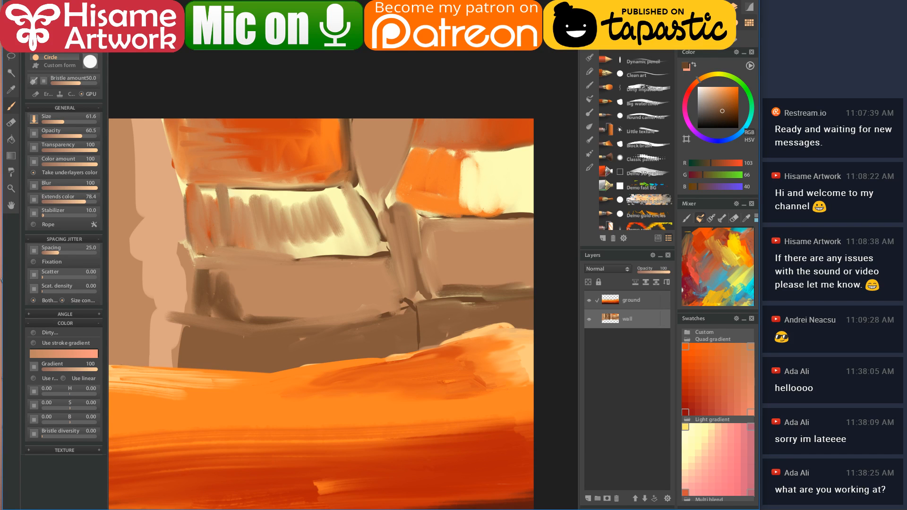
- Trace dark brown lines along the blocks' side, lower, upper and top edges, checking the reference
key(alt+Tab)
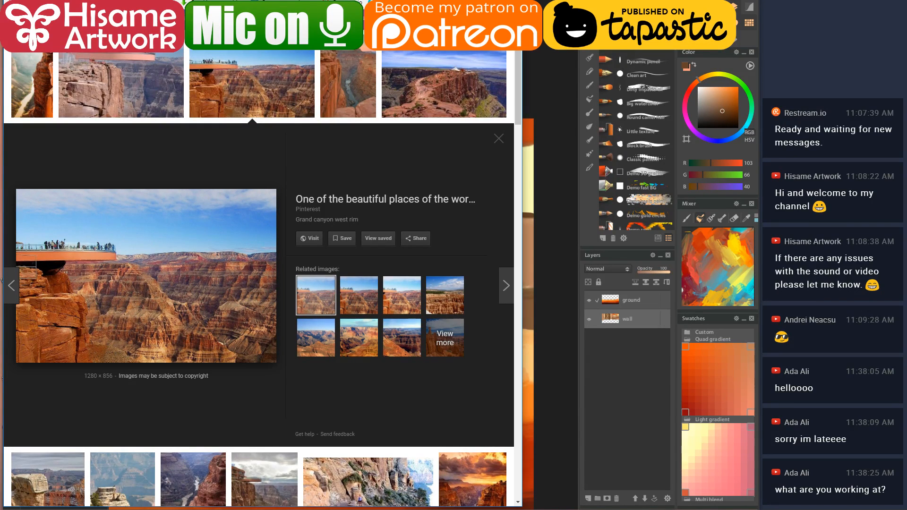
key(alt+Tab)
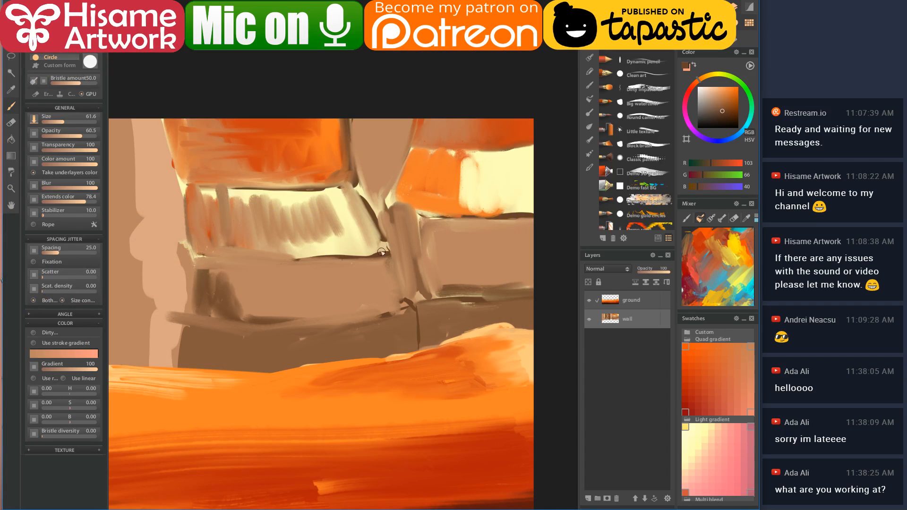
drag(402, 298, 390, 265)
mouse_move(216, 316)
mouse_down()
mouse_move(314, 329)
mouse_move(394, 311)
mouse_up()
mouse_move(190, 257)
mouse_down()
mouse_move(338, 266)
mouse_move(384, 253)
mouse_up()
mouse_move(188, 182)
mouse_down()
mouse_move(271, 194)
mouse_move(334, 183)
mouse_up()
key(alt+Tab)
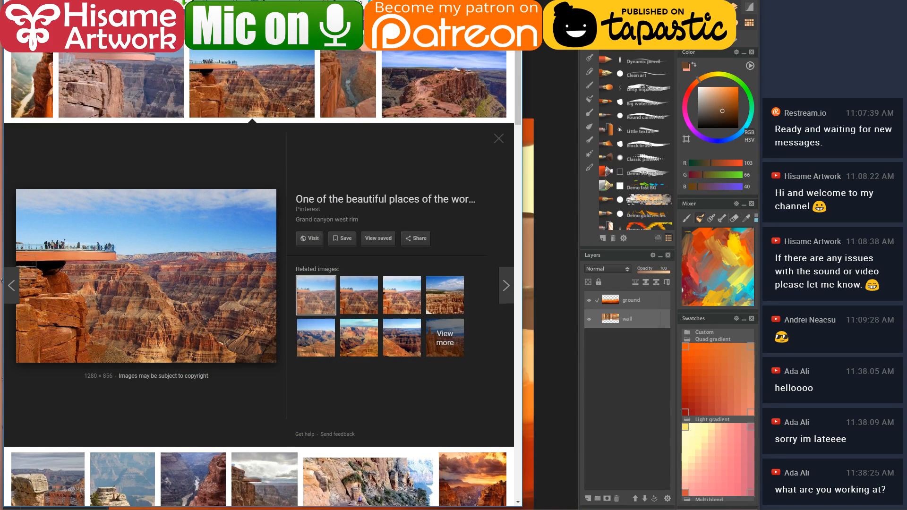
key(alt+Tab)
alt+click(383, 272)
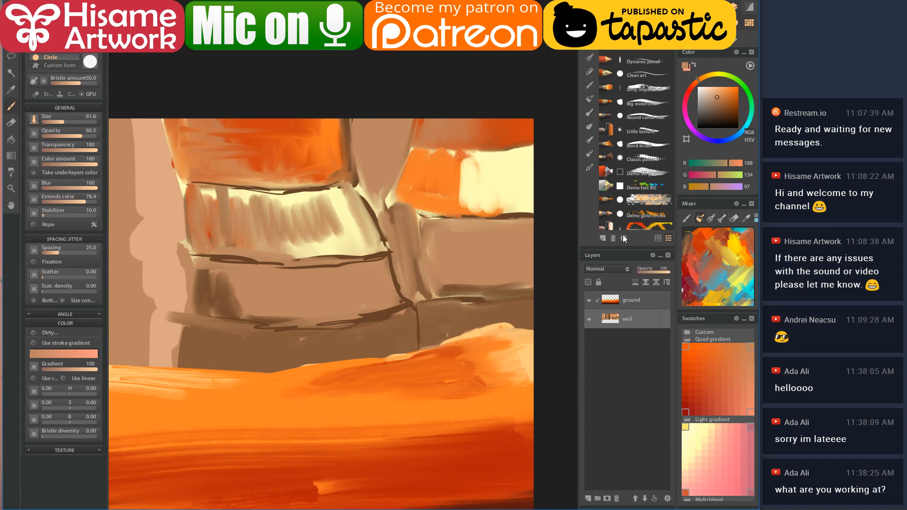
- In pale peach, paint four horizontal strata lines across the lower brown block, undoing one stray stroke
drag(716, 101, 710, 90)
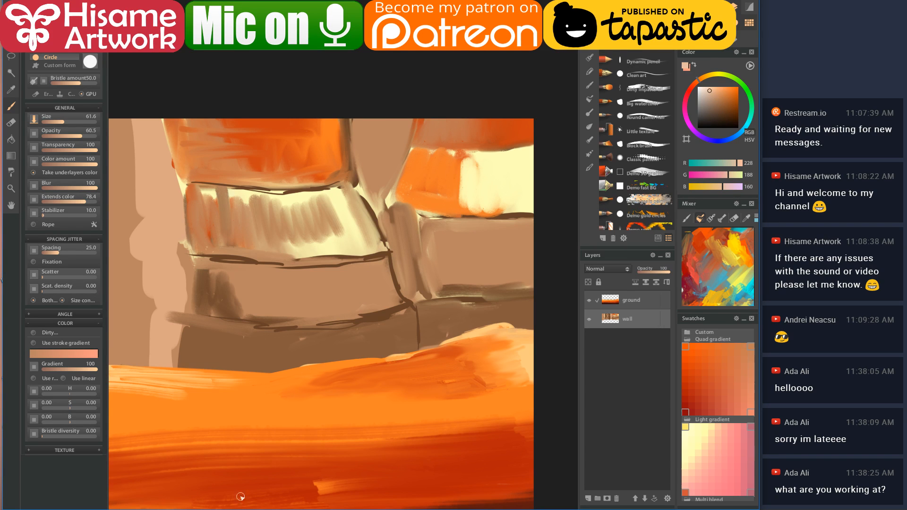
key(alt+Tab)
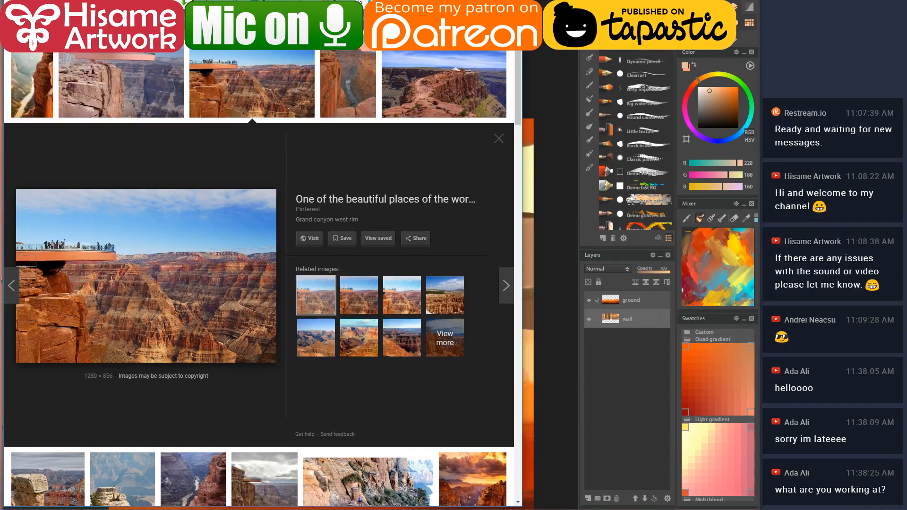
key(alt+Tab)
drag(222, 332, 333, 338)
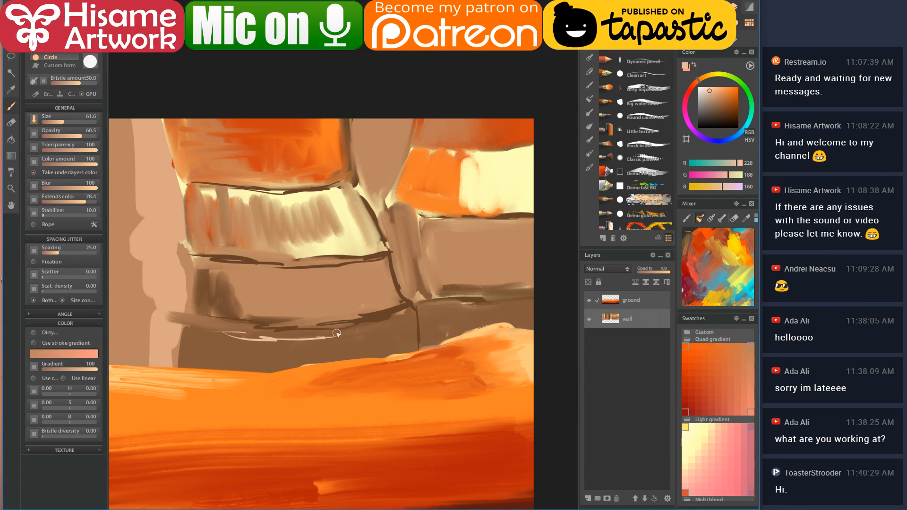
key(ctrl+z)
mouse_move(202, 306)
mouse_down()
mouse_move(251, 316)
mouse_move(357, 314)
mouse_move(299, 323)
mouse_move(397, 305)
mouse_up()
mouse_move(205, 290)
mouse_down()
mouse_move(286, 305)
mouse_move(363, 303)
mouse_up()
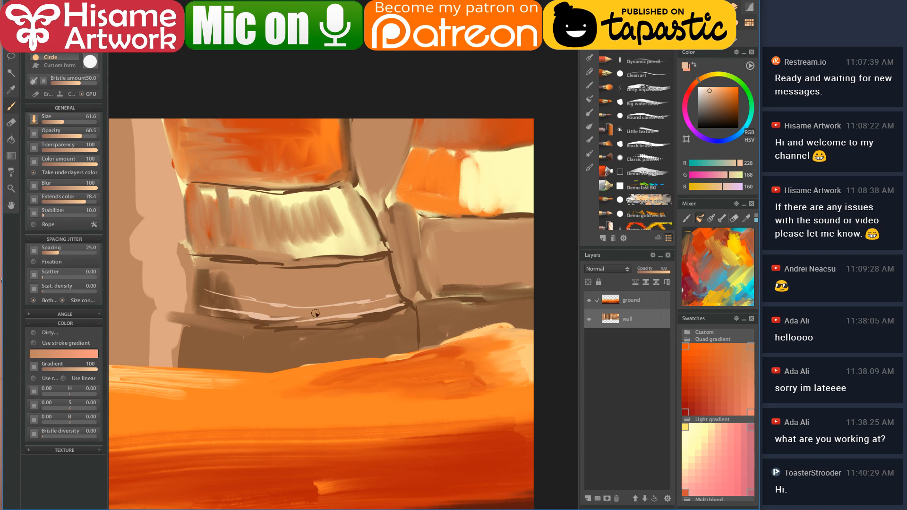
mouse_move(199, 286)
mouse_down()
mouse_move(277, 299)
mouse_move(367, 284)
mouse_up()
mouse_move(210, 274)
mouse_down()
mouse_move(280, 285)
mouse_move(348, 275)
mouse_up()
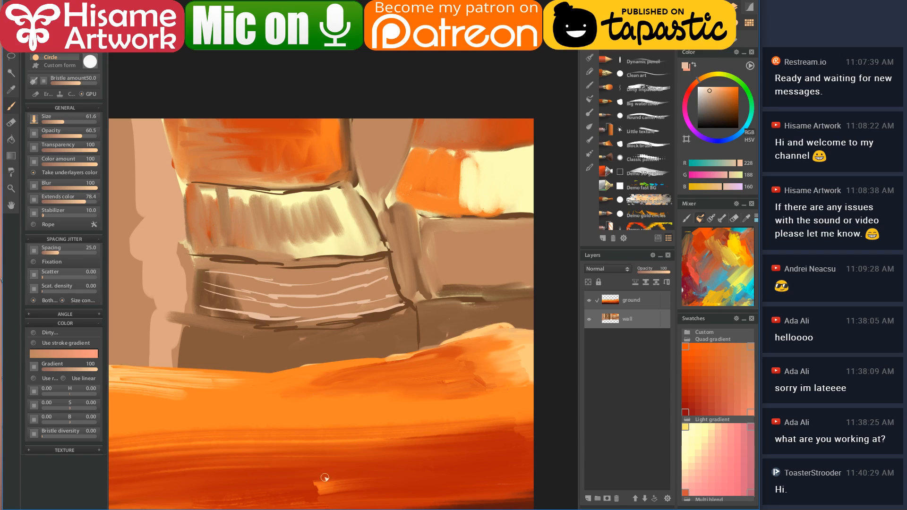
- Add a pale pink line, then paint two dark brown horizontal lines across the cream band
key(alt+Tab)
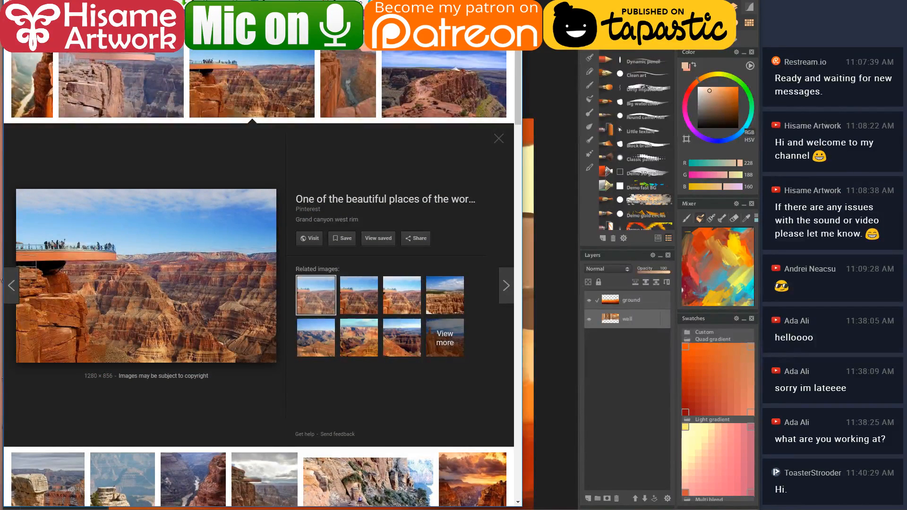
key(alt+Tab)
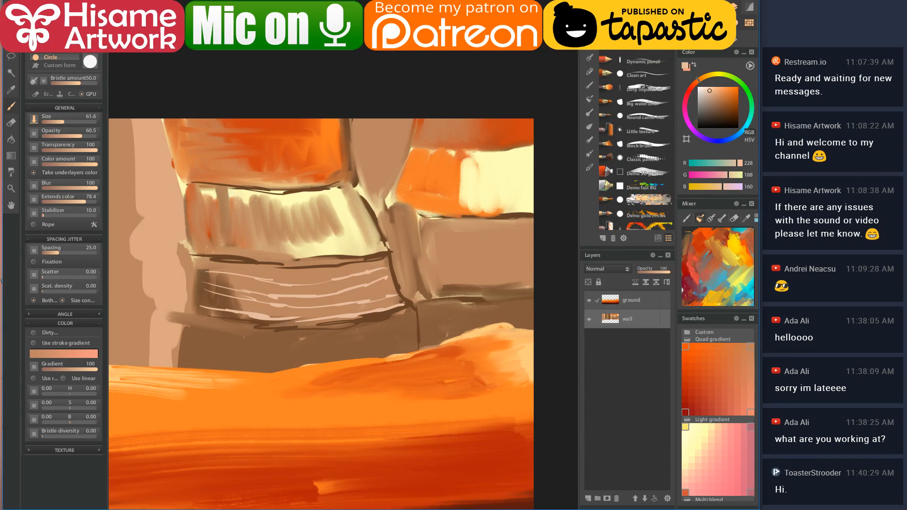
drag(239, 240, 313, 249)
click(321, 246)
click(315, 243)
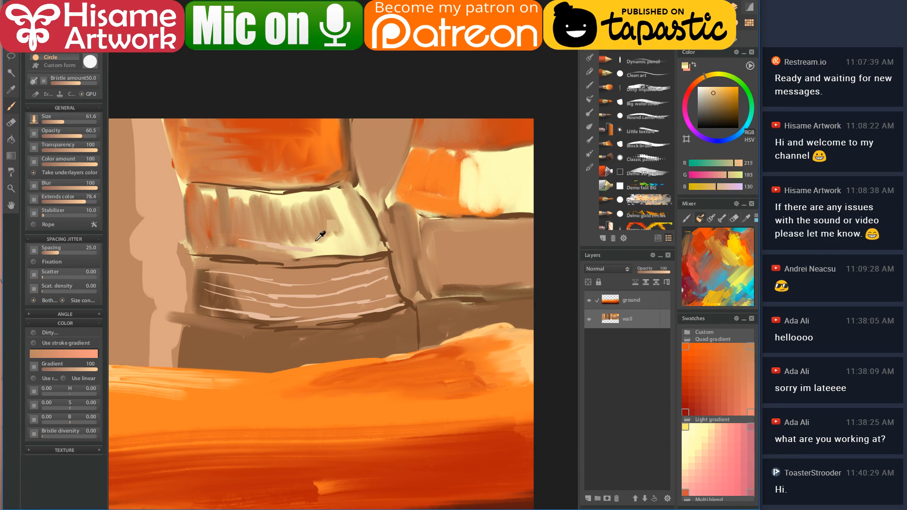
click(236, 255)
mouse_move(208, 240)
mouse_down()
mouse_move(287, 253)
mouse_move(373, 241)
mouse_up()
mouse_move(208, 219)
mouse_down()
mouse_move(321, 230)
mouse_move(359, 224)
mouse_move(257, 208)
mouse_up()
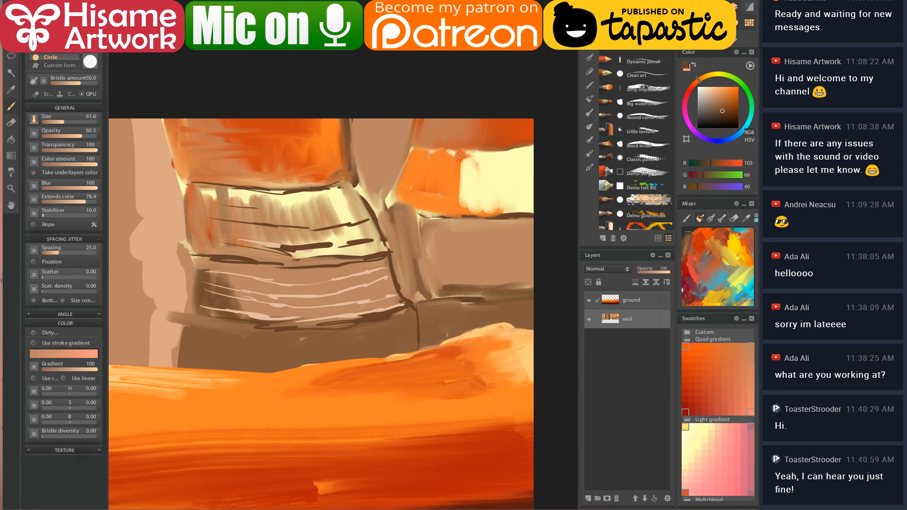
- Paint a thin orange streak across the brown block, sampling the orange from the painting
key(alt+Tab)
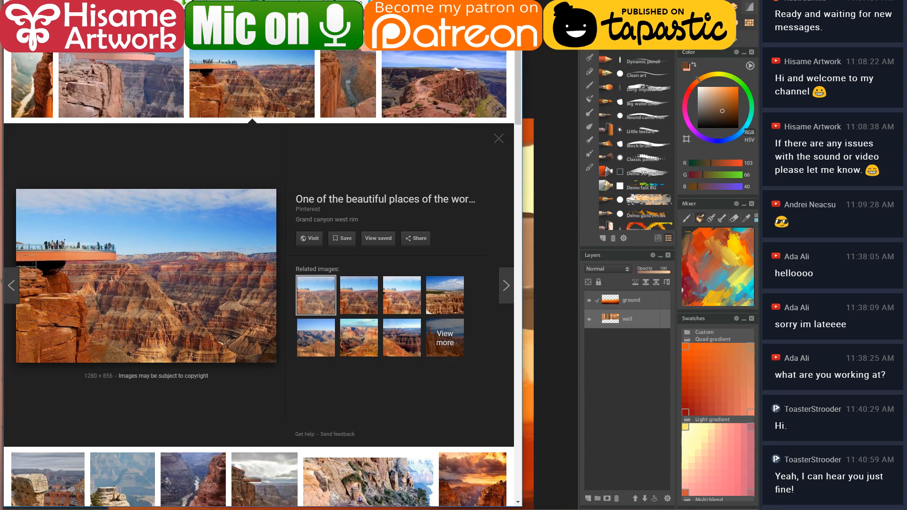
key(alt+Tab)
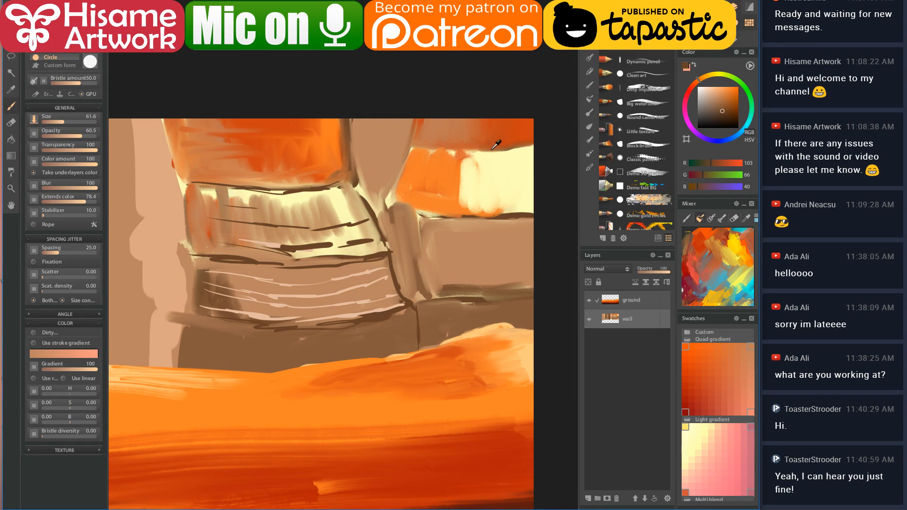
alt+click(497, 137)
drag(206, 270, 326, 283)
key(alt+Tab)
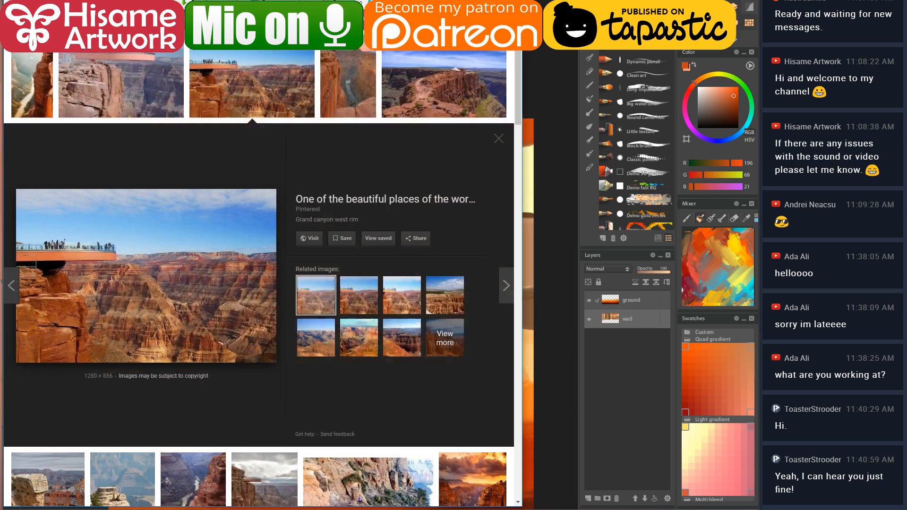
key(alt+Tab)
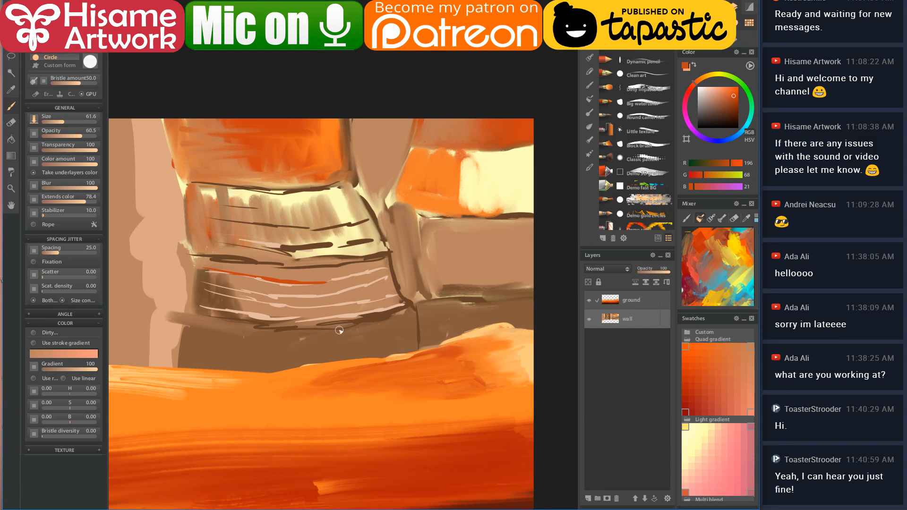
drag(341, 336, 463, 310)
- With a much larger blending brush and sampled brown, smear the grey-brown band beneath the blocks
scroll(464, 308, down, 5)
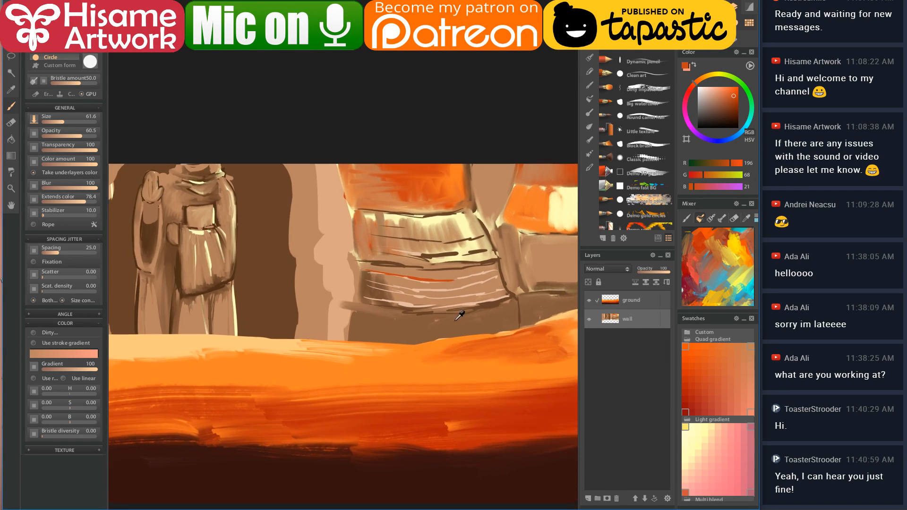
scroll(376, 344, down, 2)
scroll(311, 309, up, 3)
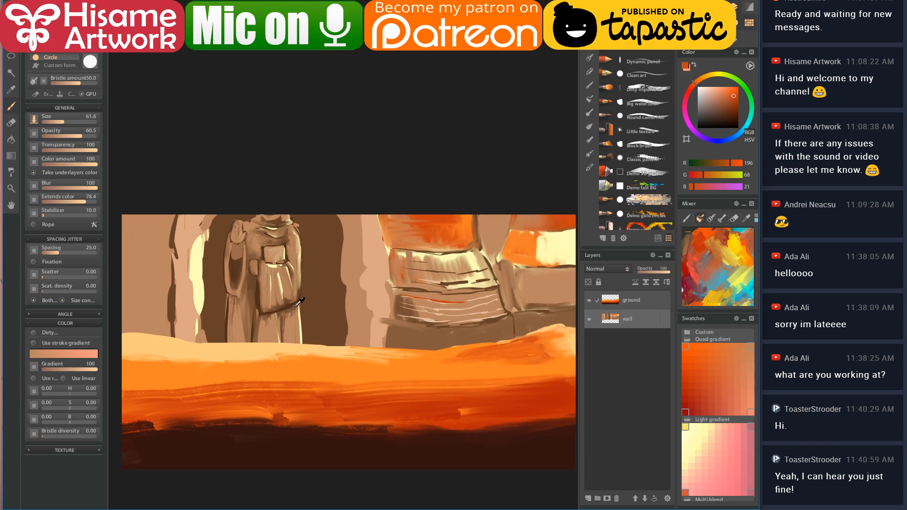
scroll(300, 302, up, 1)
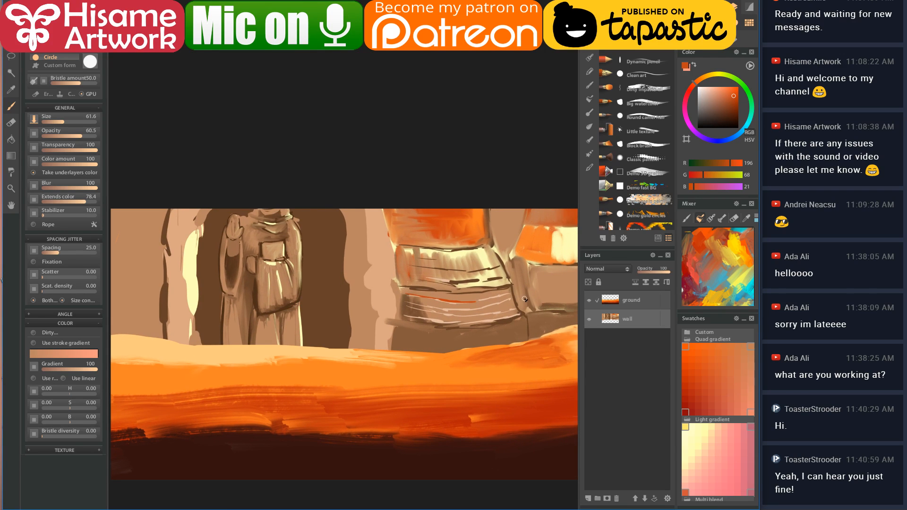
key(alt+Tab)
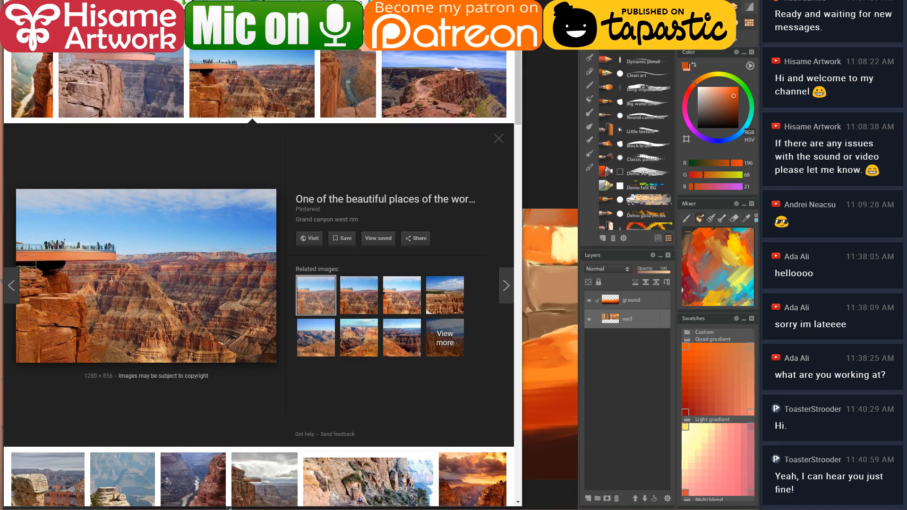
key(alt+Tab)
scroll(561, 263, up, 4)
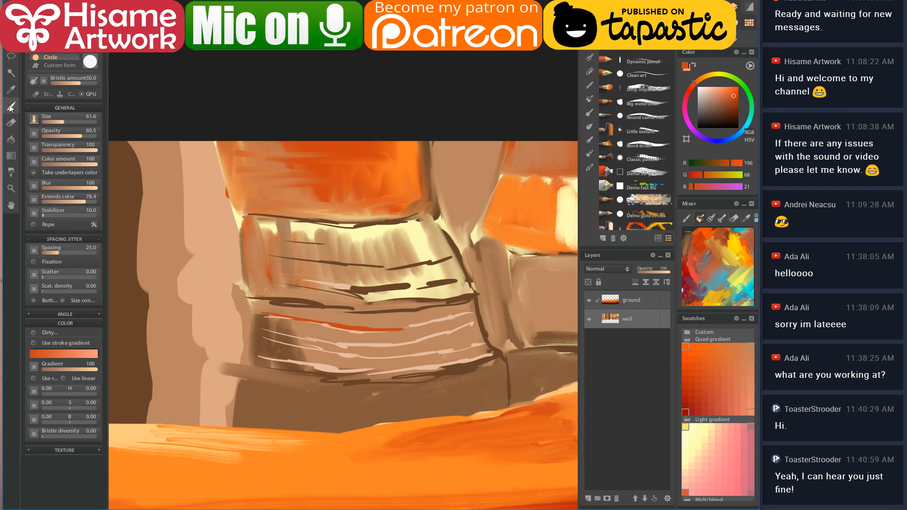
click(590, 126)
key(bracketright)
key(bracketright)
key(bracketright)
key(bracketright)
key(bracketright)
alt+click(266, 391)
mouse_move(270, 385)
mouse_down()
mouse_move(253, 406)
mouse_move(293, 350)
mouse_move(305, 373)
mouse_up()
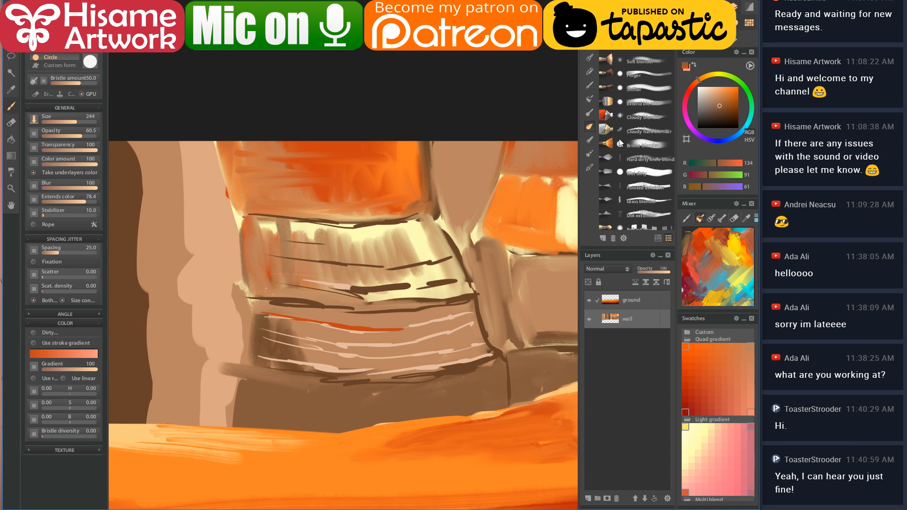
- Select the Wet preset in the Blenders brush category
click(590, 140)
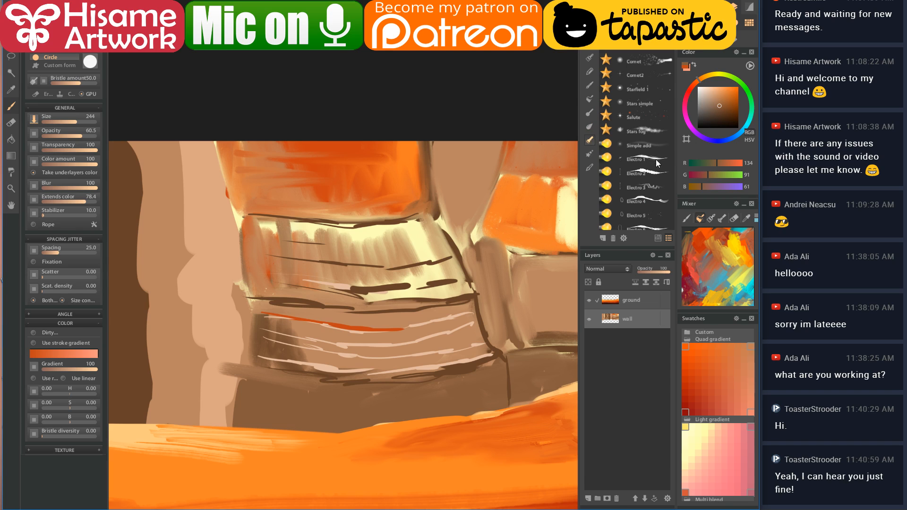
click(591, 125)
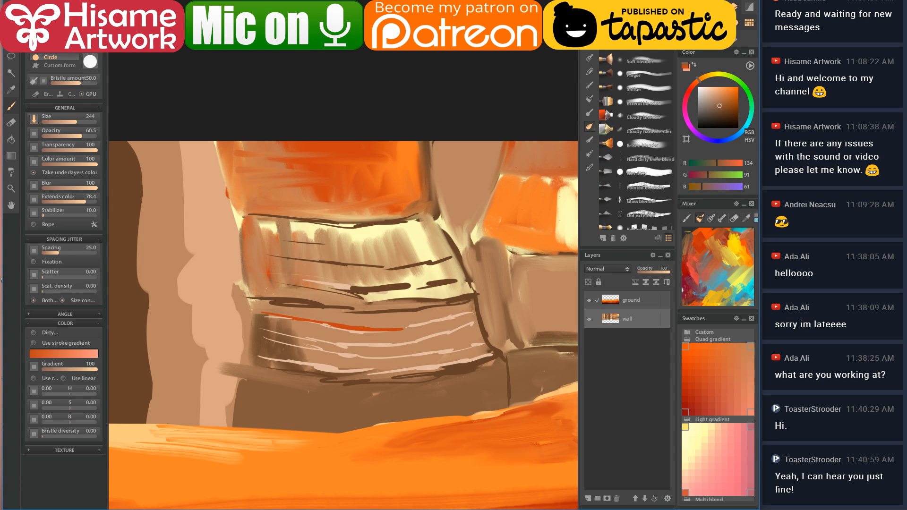
click(646, 173)
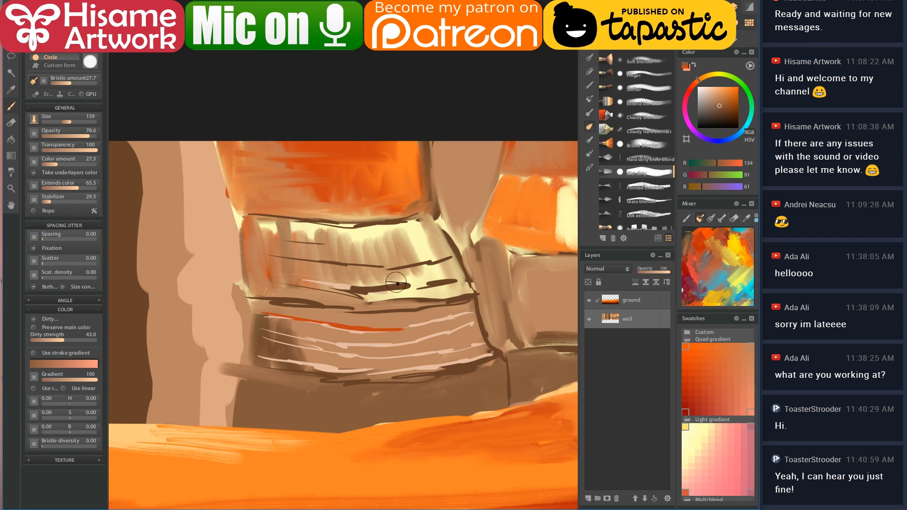
- Smear dark and tan tones across the lower wall band and blend it with vertical strokes
mouse_move(283, 323)
mouse_down()
mouse_move(278, 331)
mouse_move(280, 312)
mouse_up()
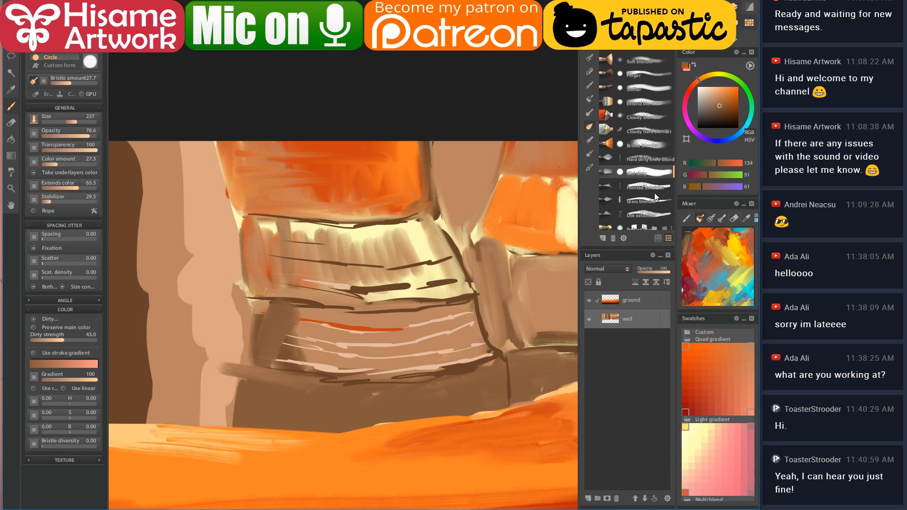
key(bracketleft)
key(bracketleft)
mouse_move(296, 332)
mouse_down()
mouse_move(329, 320)
mouse_move(356, 326)
mouse_move(368, 373)
mouse_up()
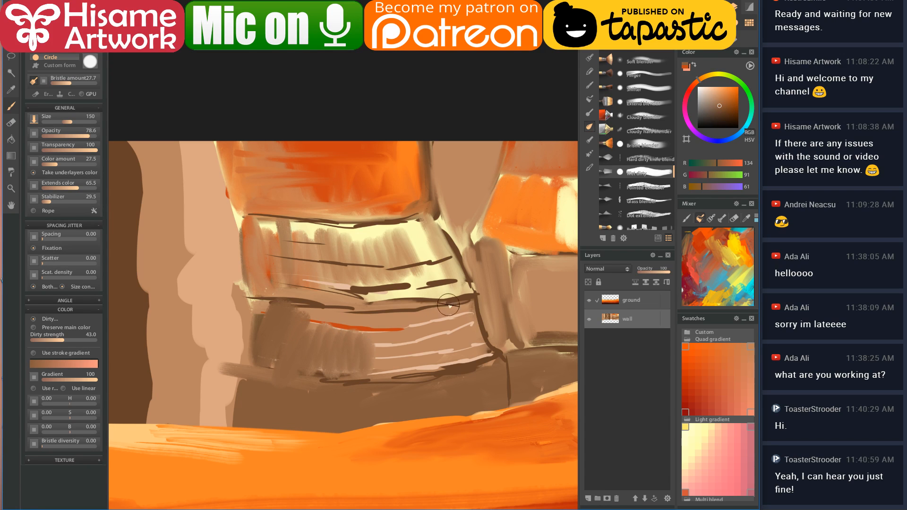
alt+click(415, 311)
mouse_move(287, 312)
mouse_down()
mouse_move(288, 344)
mouse_move(325, 315)
mouse_move(306, 389)
mouse_move(319, 426)
mouse_move(349, 428)
mouse_up()
key(bracketright)
key(bracketright)
key(bracketright)
mouse_move(365, 349)
mouse_down()
mouse_move(359, 472)
mouse_move(336, 364)
mouse_move(314, 385)
mouse_move(310, 367)
mouse_move(277, 375)
mouse_move(304, 330)
mouse_move(310, 438)
mouse_move(358, 417)
mouse_move(385, 318)
mouse_move(399, 415)
mouse_move(397, 324)
mouse_move(412, 336)
mouse_move(466, 255)
mouse_move(409, 355)
mouse_move(397, 444)
mouse_move(427, 312)
mouse_move(435, 395)
mouse_move(449, 318)
mouse_move(456, 374)
mouse_move(470, 373)
mouse_up()
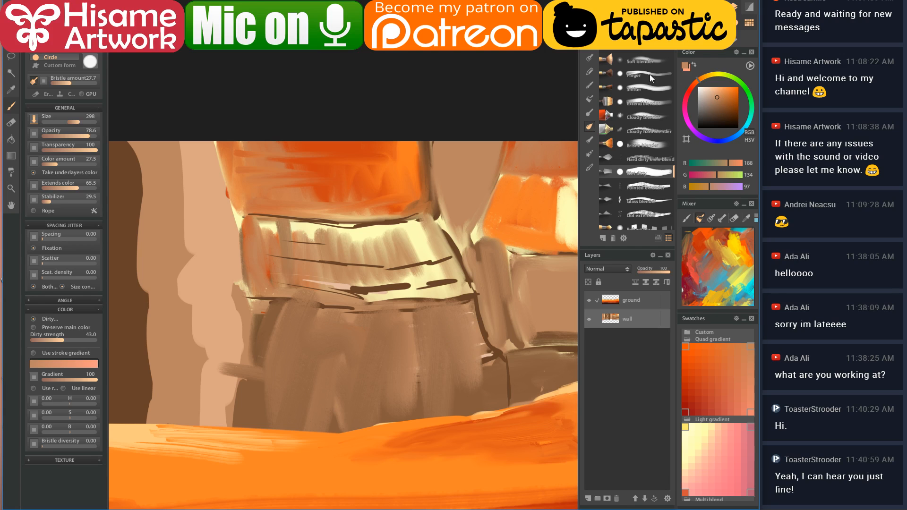
- With an opaque smudging brush, blend away the light tick near the dark edge
click(612, 148)
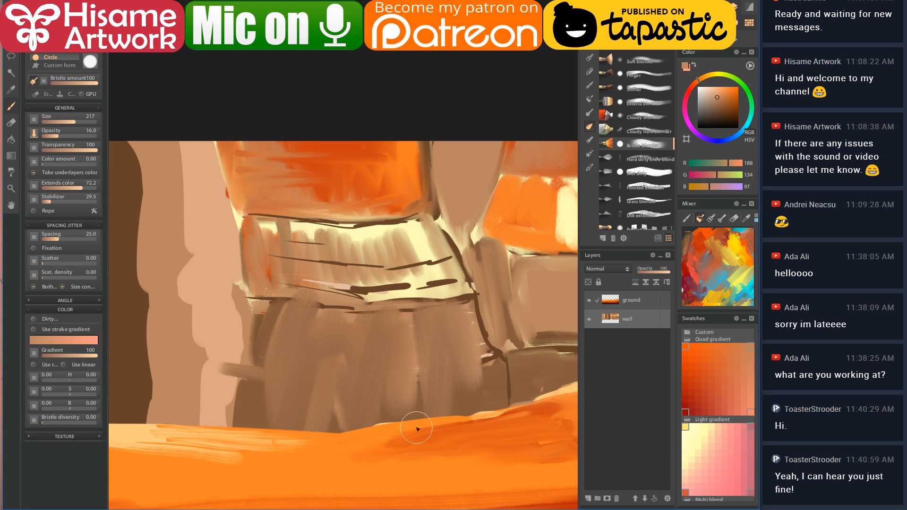
click(645, 87)
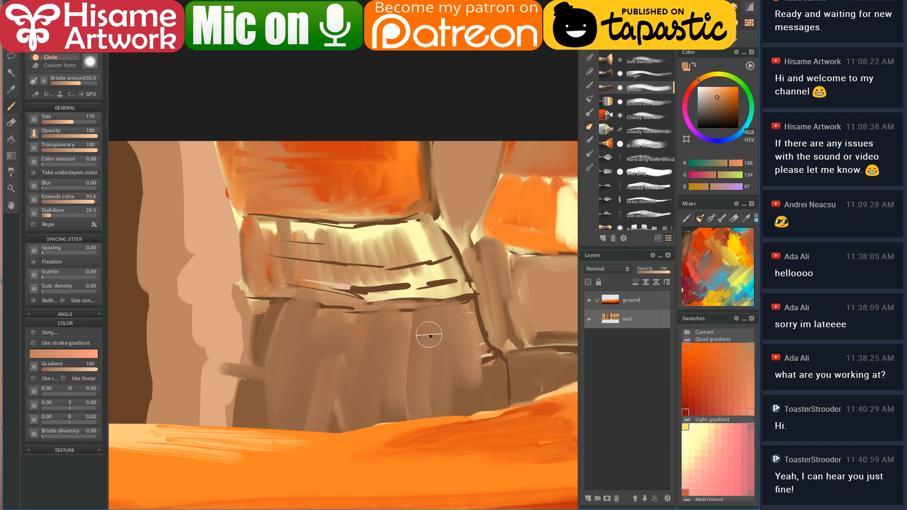
mouse_move(449, 353)
mouse_down()
mouse_move(469, 375)
mouse_move(462, 308)
mouse_move(480, 371)
mouse_up()
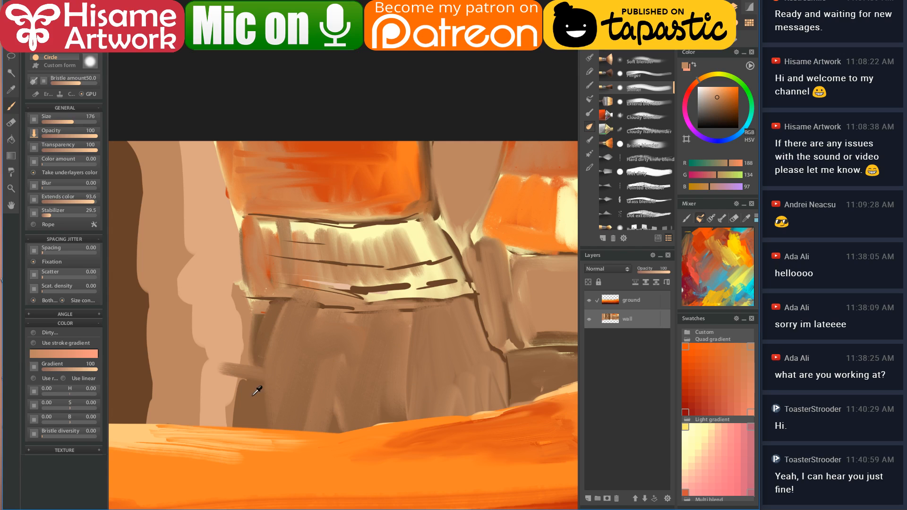
- Smudge dark brown down the lower-left wall and lighter tan across the rest, then zoom out
alt+click(255, 367)
mouse_move(255, 365)
mouse_down()
mouse_move(299, 414)
mouse_move(298, 428)
mouse_move(294, 340)
mouse_up()
alt+click(268, 369)
mouse_move(268, 369)
mouse_down()
mouse_move(283, 318)
mouse_move(313, 346)
mouse_move(299, 370)
mouse_move(324, 348)
mouse_move(367, 404)
mouse_up()
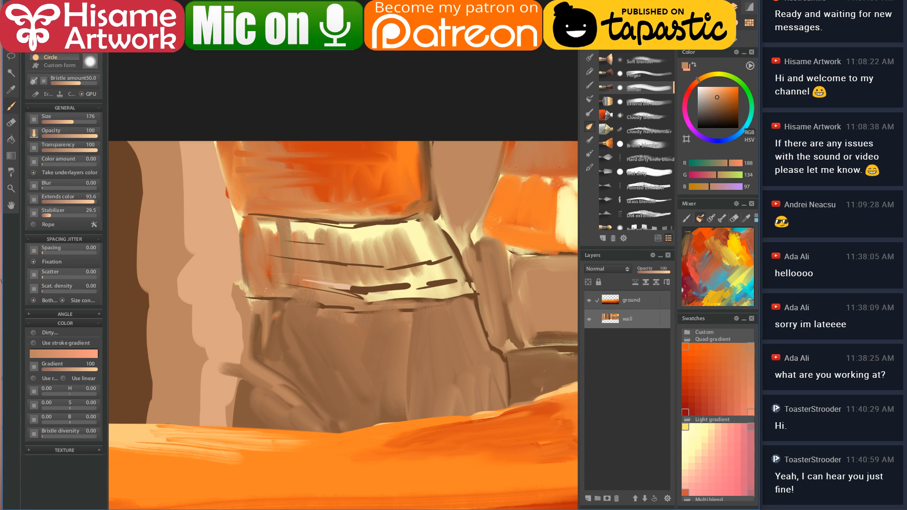
scroll(429, 182, down, 3)
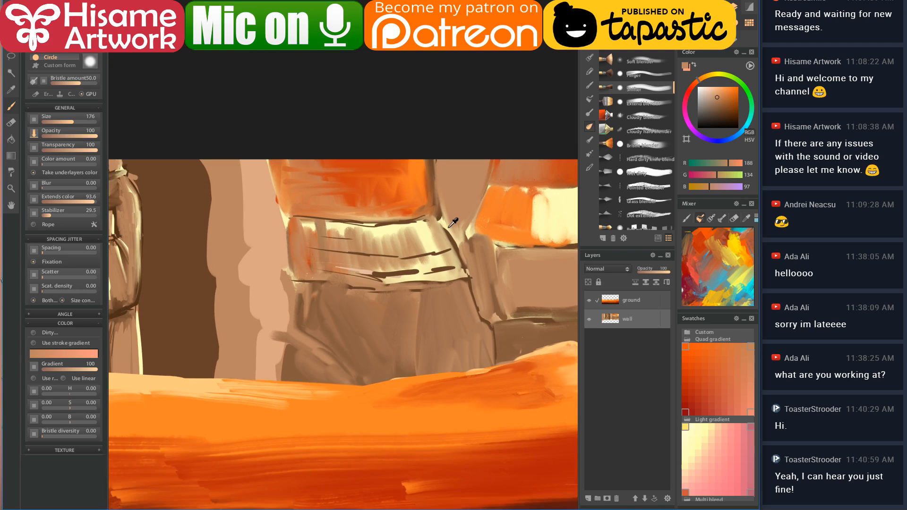
scroll(387, 303, down, 1)
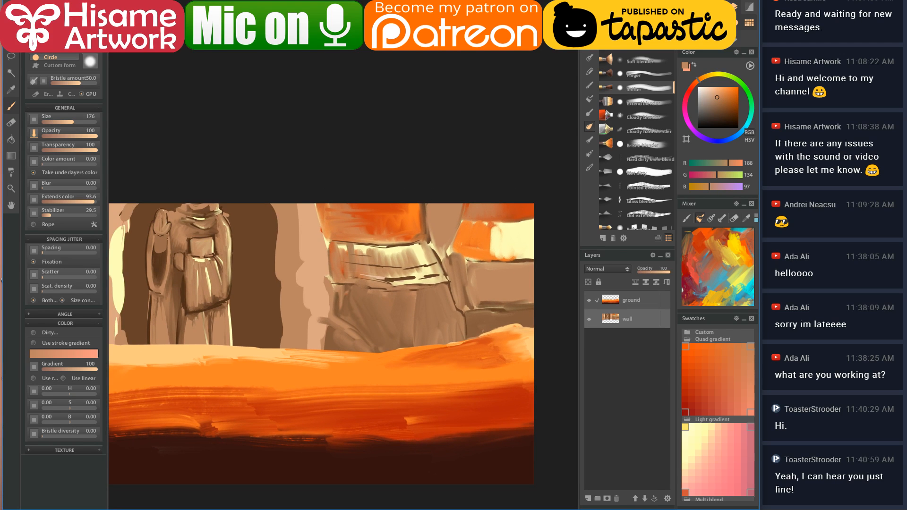
key(1)
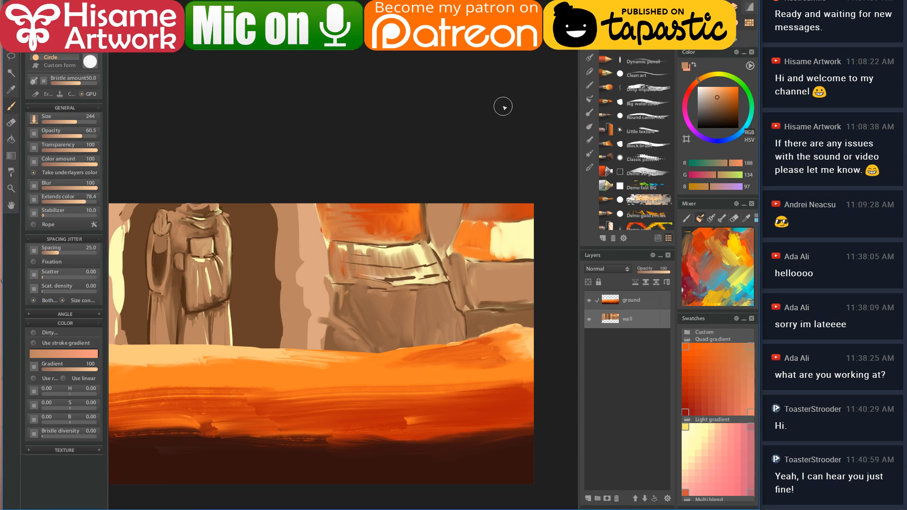
- Paint sampled dark and light browns down the central wall and its base, with light tan on the pillar edge
alt+click(324, 294)
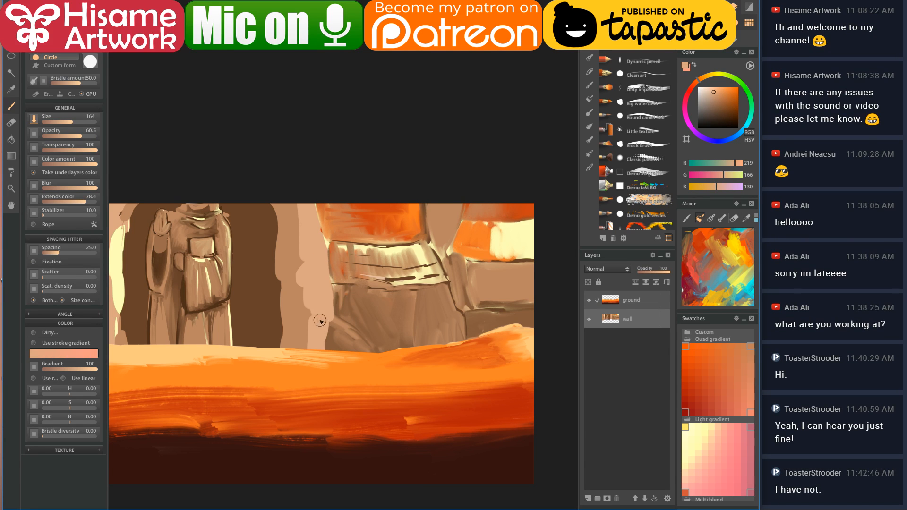
scroll(411, 305, up, 3)
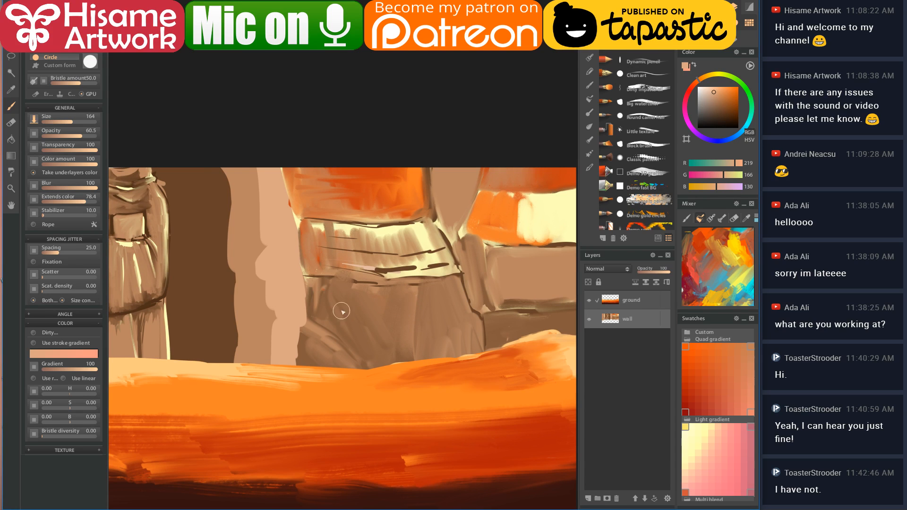
alt+click(416, 286)
key(bracketright)
key(bracketright)
alt+click(312, 339)
mouse_move(317, 291)
mouse_down()
mouse_move(313, 349)
mouse_move(366, 363)
mouse_move(371, 377)
mouse_move(335, 369)
mouse_up()
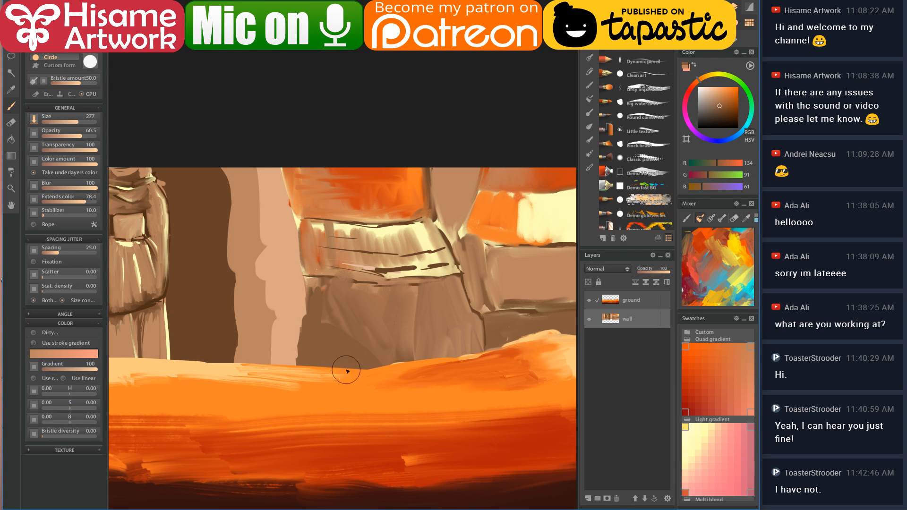
drag(320, 311, 360, 351)
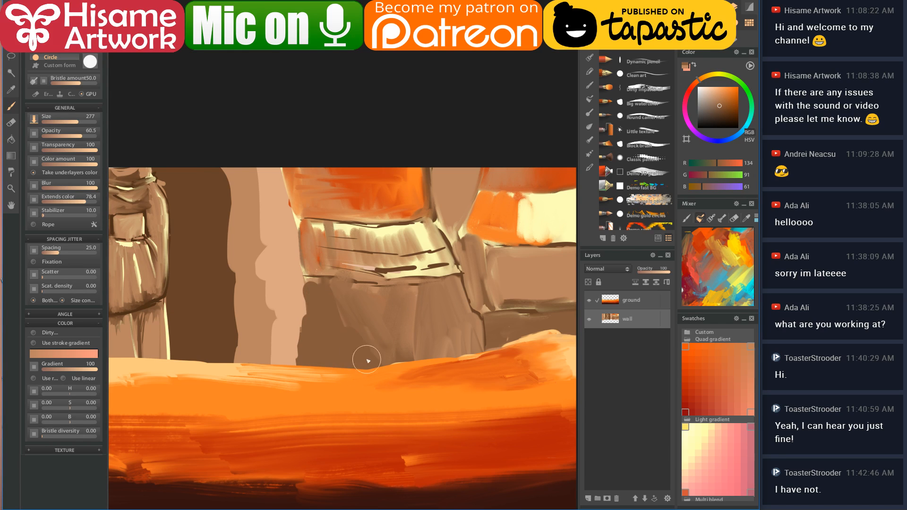
alt+click(422, 288)
drag(325, 287, 384, 374)
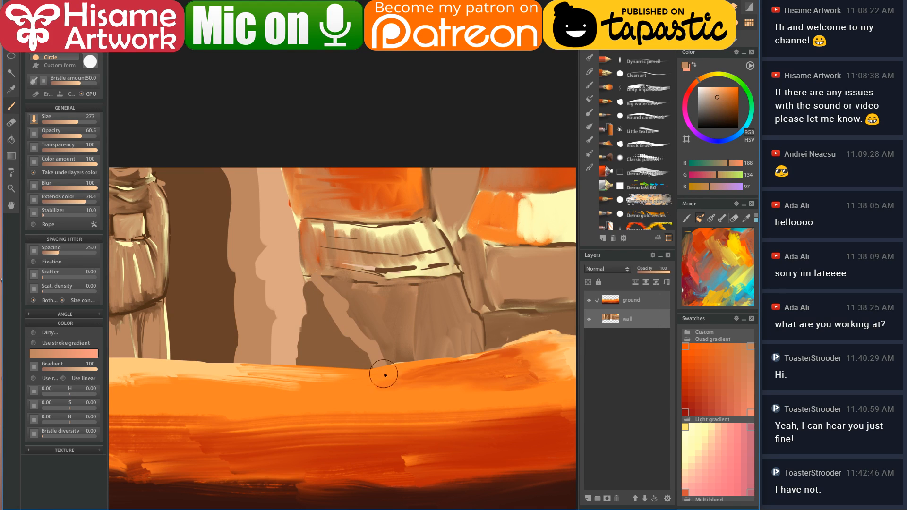
alt+click(281, 283)
drag(298, 275, 294, 361)
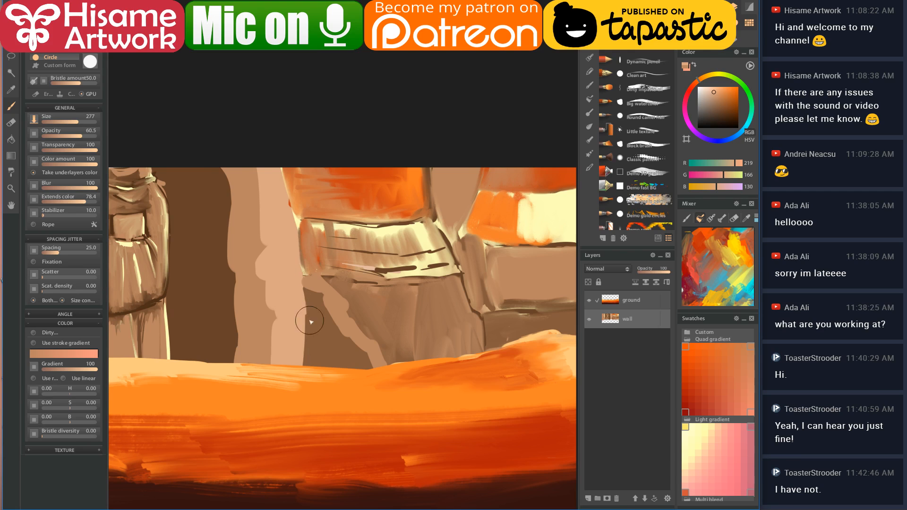
- Paint deeper brown below the cream band and cover the band and its dark marks with tan
drag(417, 346, 374, 357)
alt+click(338, 373)
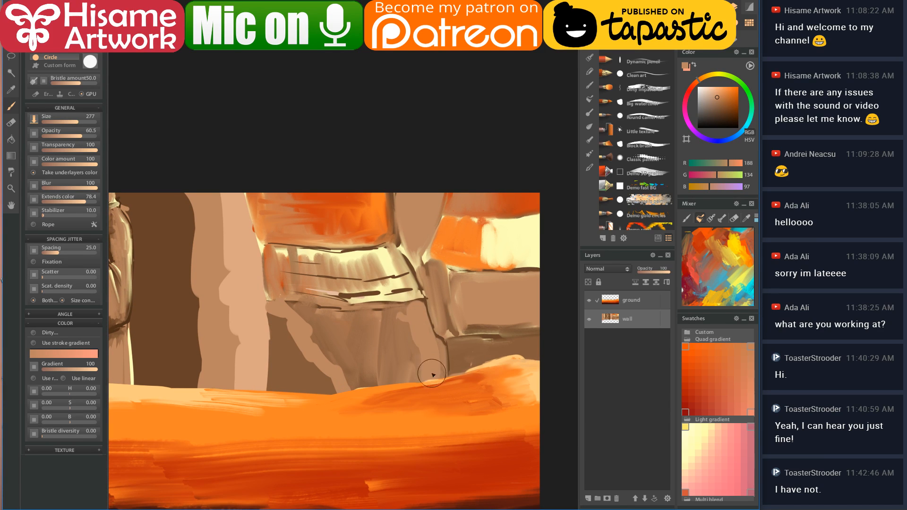
alt+click(386, 317)
mouse_move(387, 317)
mouse_down()
mouse_move(361, 324)
mouse_move(385, 318)
mouse_move(386, 378)
mouse_move(314, 318)
mouse_move(364, 385)
mouse_up()
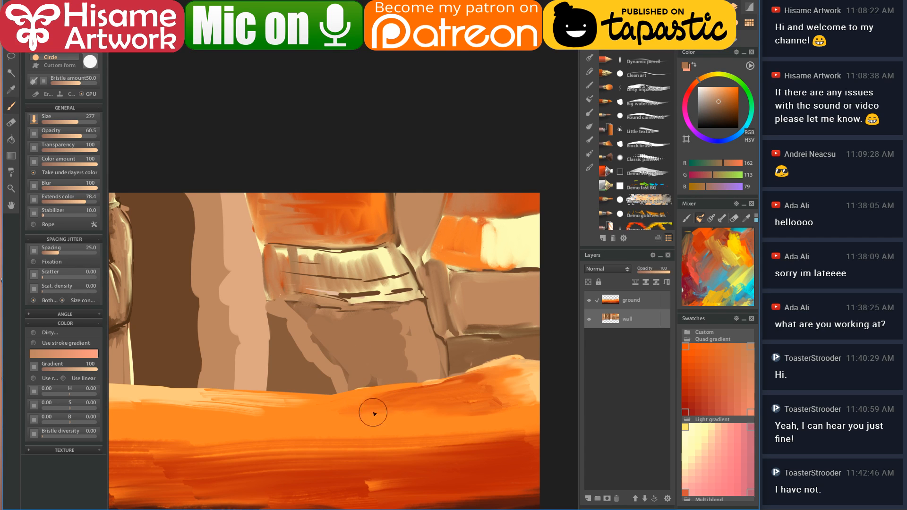
alt+click(343, 269)
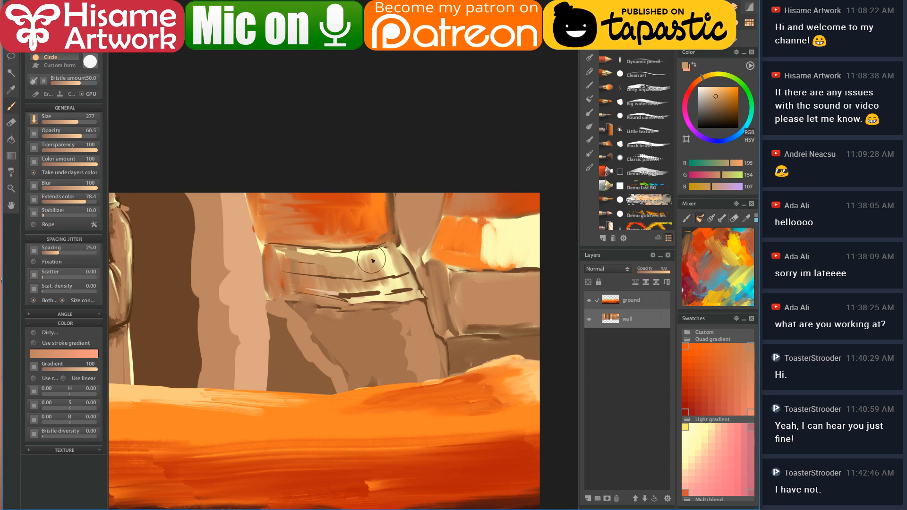
mouse_move(272, 259)
mouse_down()
mouse_move(342, 275)
mouse_move(273, 267)
mouse_move(275, 289)
mouse_move(265, 258)
mouse_move(318, 292)
mouse_move(275, 283)
mouse_move(292, 292)
mouse_move(383, 292)
mouse_move(341, 290)
mouse_move(346, 264)
mouse_move(389, 292)
mouse_move(383, 279)
mouse_move(399, 266)
mouse_move(413, 290)
mouse_move(384, 295)
mouse_move(406, 297)
mouse_move(361, 256)
mouse_move(385, 242)
mouse_move(404, 256)
mouse_move(427, 308)
mouse_up()
alt+click(413, 294)
- Cover the orange patch above the tan block with sampled tan and lighter tan strokes
alt+click(511, 230)
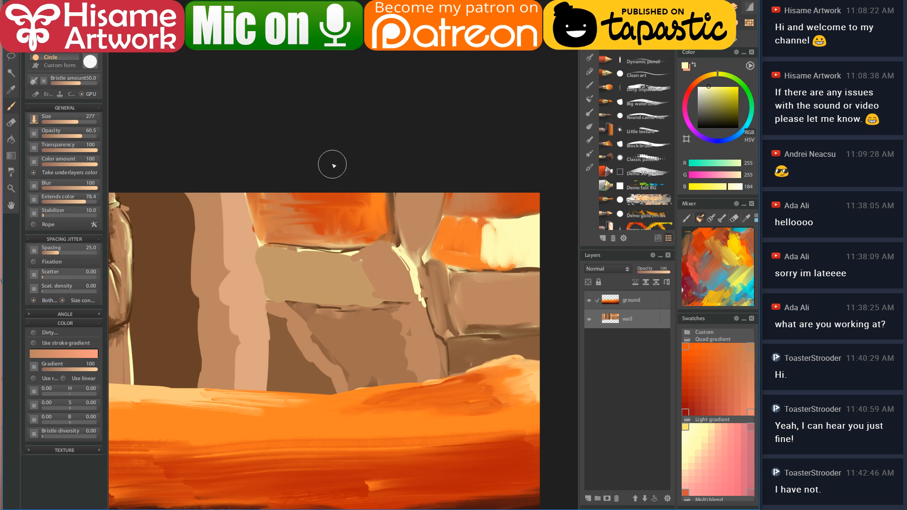
alt+click(377, 260)
mouse_move(378, 219)
mouse_down()
mouse_move(366, 197)
mouse_move(378, 207)
mouse_move(373, 235)
mouse_move(384, 232)
mouse_move(373, 182)
mouse_move(372, 225)
mouse_move(338, 238)
mouse_move(324, 233)
mouse_move(308, 197)
mouse_move(314, 237)
mouse_move(350, 248)
mouse_up()
alt+click(270, 256)
mouse_move(253, 186)
mouse_down()
mouse_move(261, 220)
mouse_move(276, 195)
mouse_move(254, 218)
mouse_move(272, 191)
mouse_move(300, 241)
mouse_move(273, 234)
mouse_move(282, 242)
mouse_move(372, 266)
mouse_move(362, 273)
mouse_move(293, 244)
mouse_move(323, 248)
mouse_move(287, 192)
mouse_move(288, 213)
mouse_move(321, 248)
mouse_up()
alt+click(285, 334)
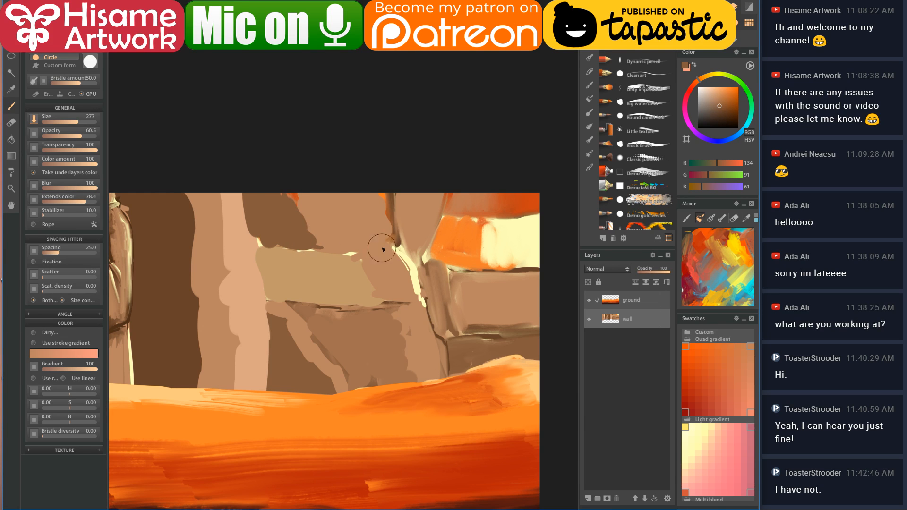
- Paint a dark brown crevice running down the canyon wall
alt+click(399, 208)
mouse_move(391, 193)
mouse_down()
mouse_move(424, 289)
mouse_move(415, 278)
mouse_move(447, 340)
mouse_up()
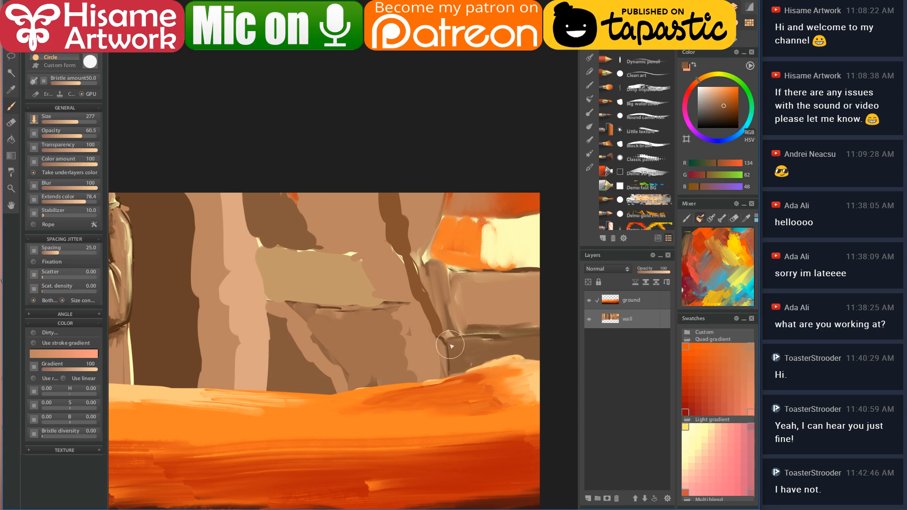
drag(440, 251, 498, 183)
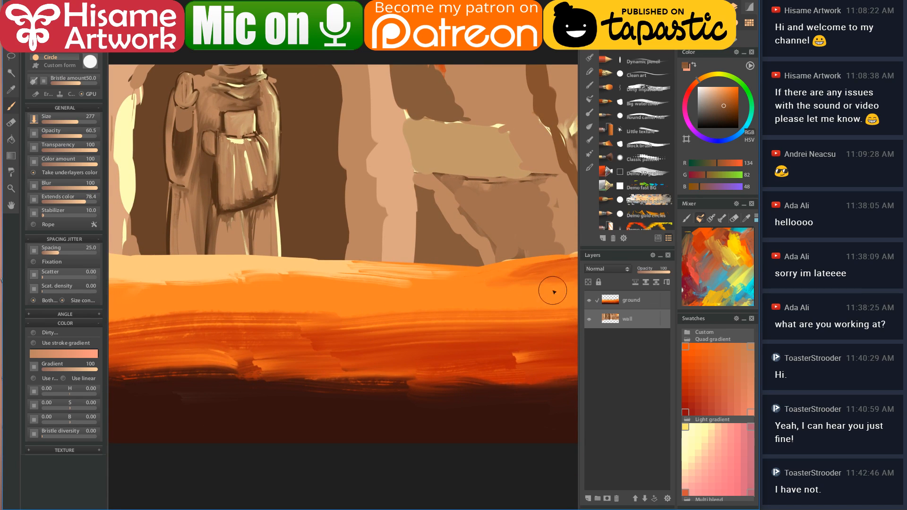
scroll(373, 336, down, 3)
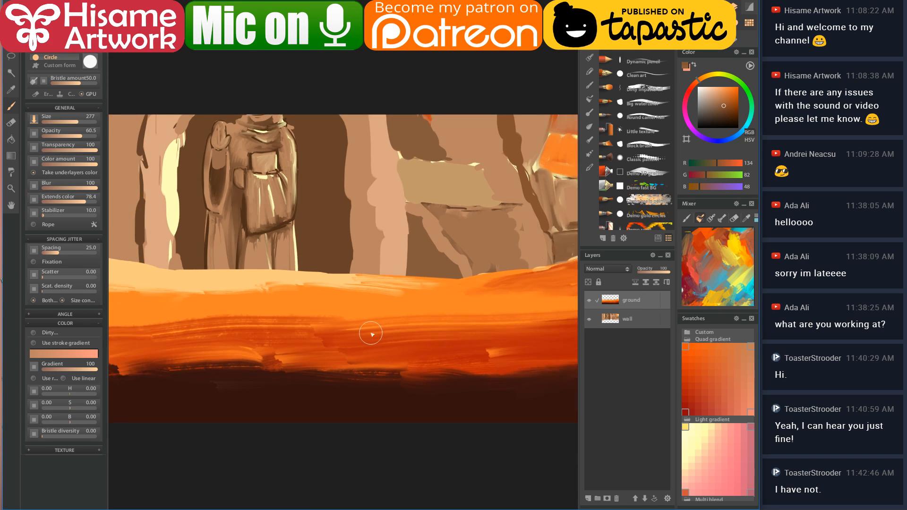
mouse_move(427, 330)
mouse_down()
mouse_move(391, 328)
mouse_move(420, 334)
mouse_up()
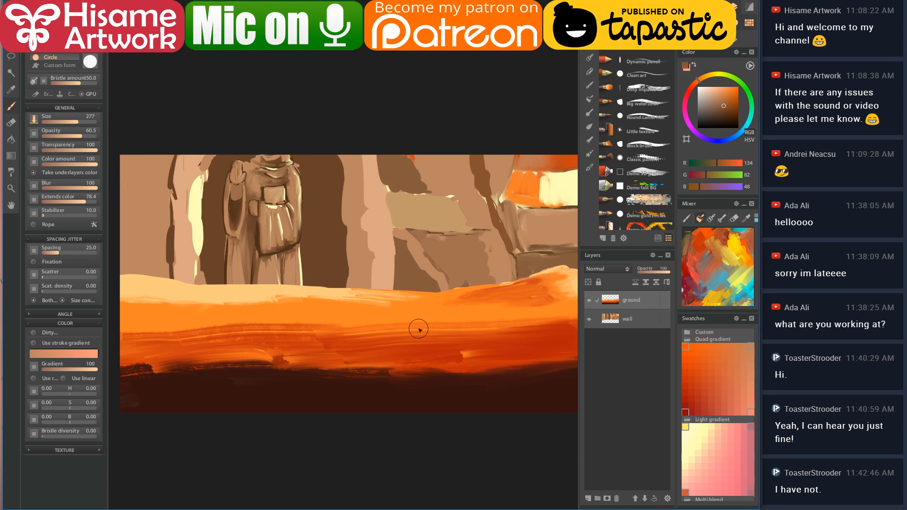
- Paint a band of dark brown grass along the bottom of the ground with the first grass brush
click(589, 140)
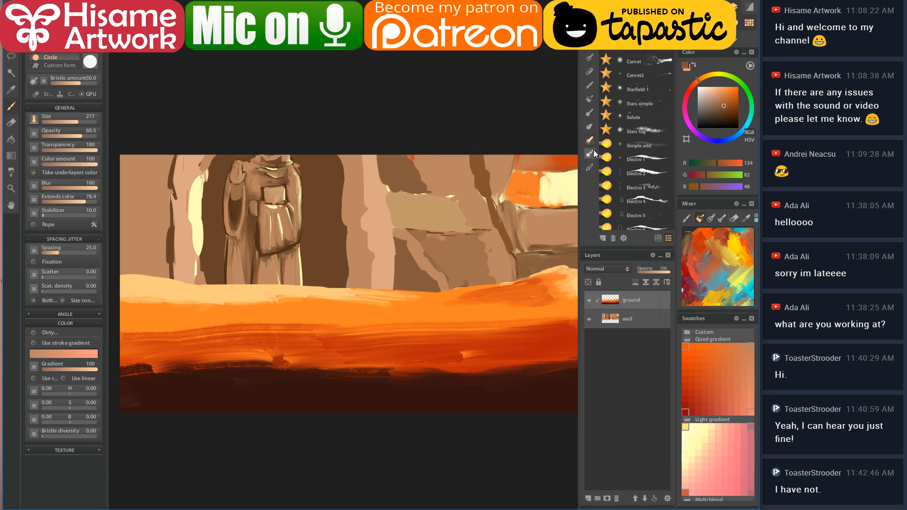
click(591, 155)
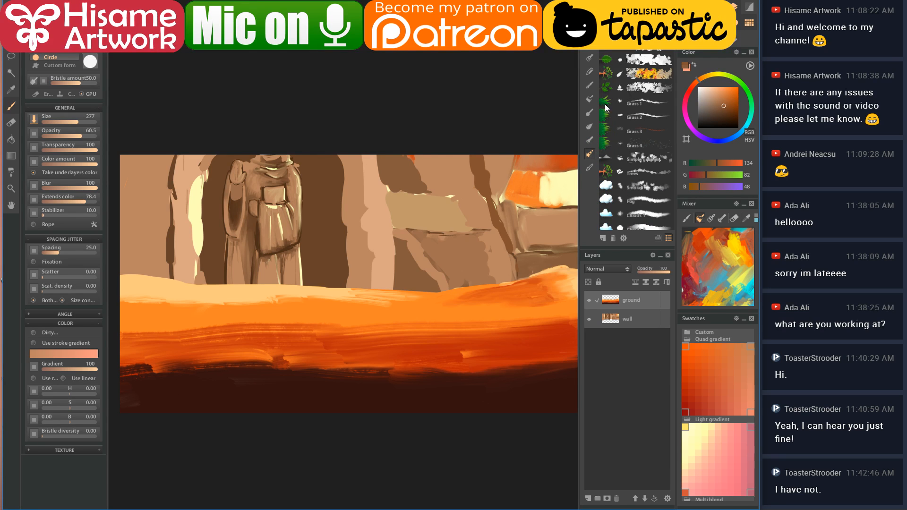
click(641, 105)
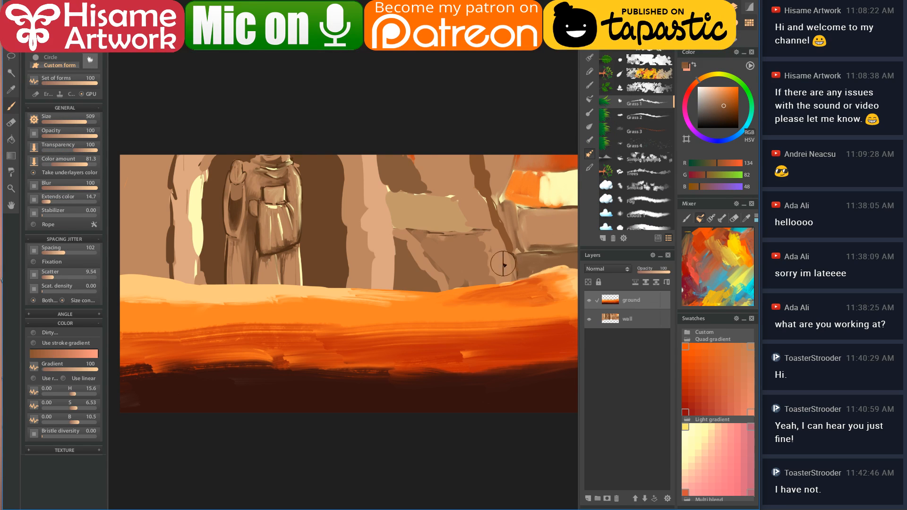
alt+click(339, 376)
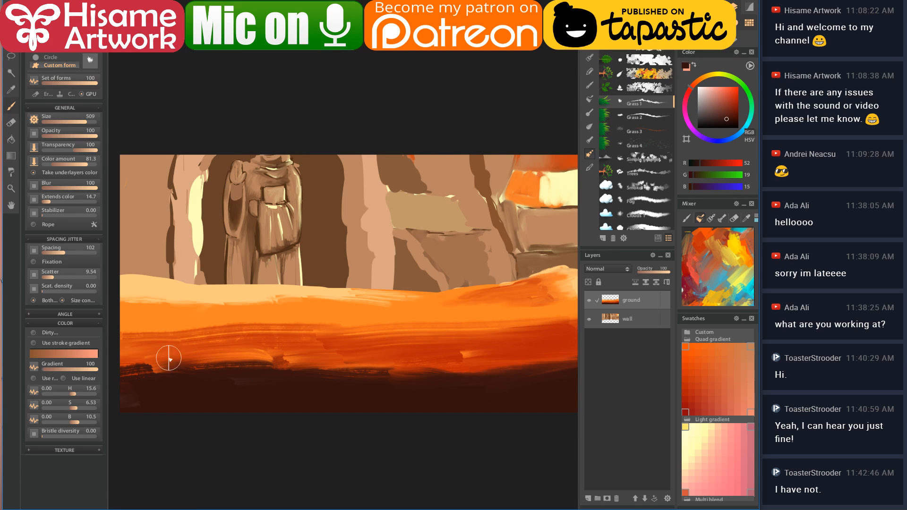
key(bracketright)
key(bracketright)
key(bracketright)
click(143, 373)
mouse_move(144, 373)
mouse_down()
mouse_move(171, 374)
mouse_move(118, 380)
mouse_move(245, 369)
mouse_move(204, 368)
mouse_move(320, 368)
mouse_move(217, 382)
mouse_move(436, 375)
mouse_move(417, 382)
mouse_move(413, 375)
mouse_move(542, 363)
mouse_move(392, 349)
mouse_move(411, 356)
mouse_up()
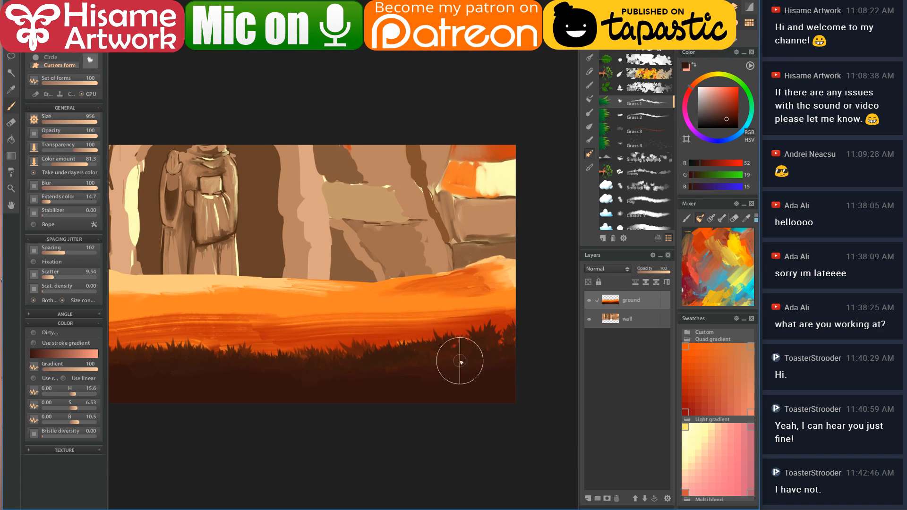
drag(251, 371, 423, 388)
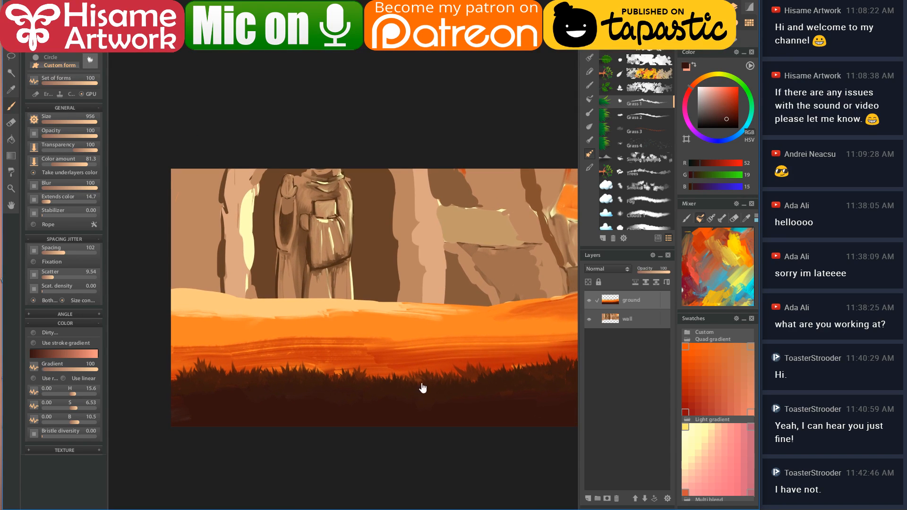
- Add finer ground-orange grass blades across the front with Grass 2, then wand-select the dark grass
click(643, 115)
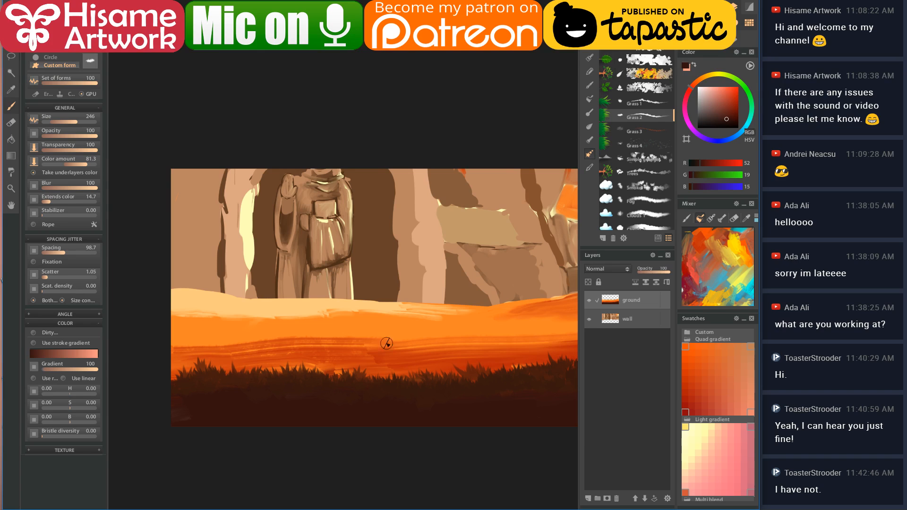
key(bracketright)
key(bracketright)
key(bracketright)
key(bracketright)
key(bracketright)
key(bracketleft)
key(bracketleft)
key(bracketleft)
alt+click(354, 350)
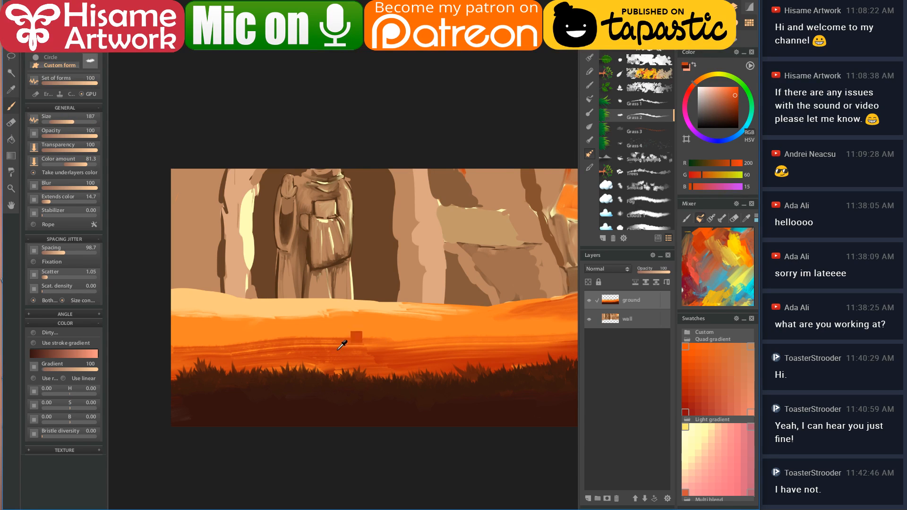
key(bracketright)
key(bracketright)
mouse_move(171, 351)
mouse_down()
mouse_move(363, 333)
mouse_move(317, 345)
mouse_move(395, 338)
mouse_move(371, 335)
mouse_move(529, 348)
mouse_move(413, 338)
mouse_move(530, 325)
mouse_up()
mouse_move(370, 304)
mouse_down()
mouse_move(441, 348)
mouse_move(407, 344)
mouse_up()
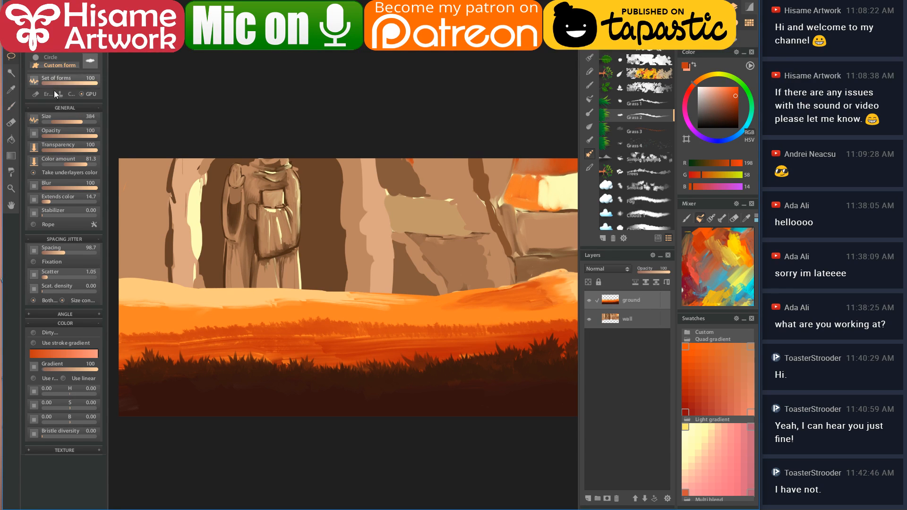
click(207, 399)
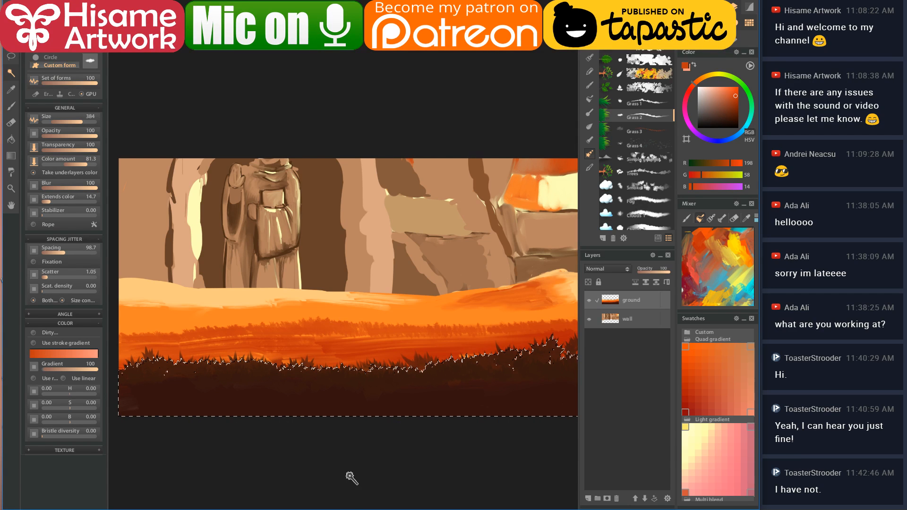
- Cut the selected grass, paste it onto its own layer, and rename that layer 'foreground'
key(Delete)
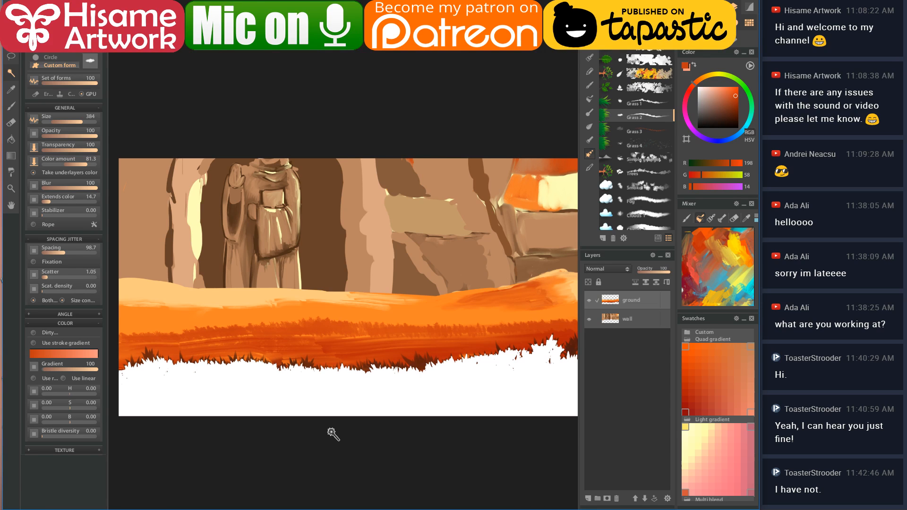
key(ctrl+v)
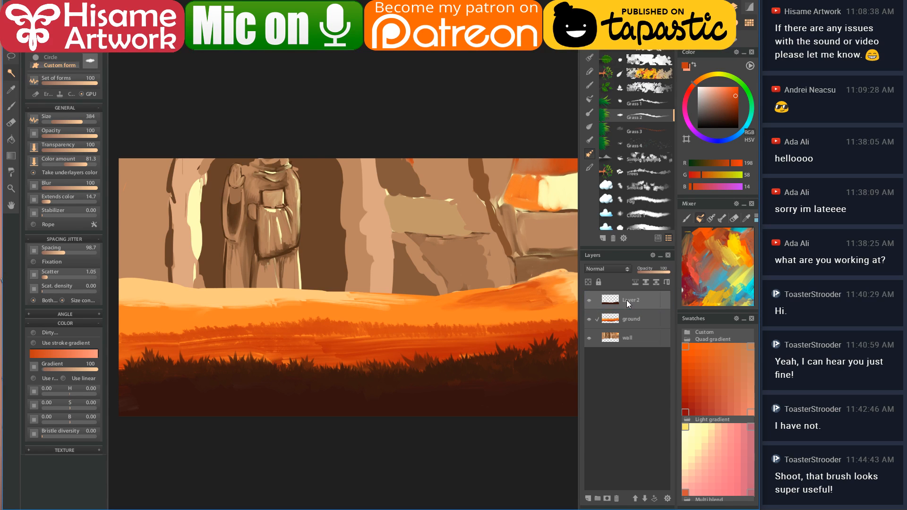
right_click(627, 300)
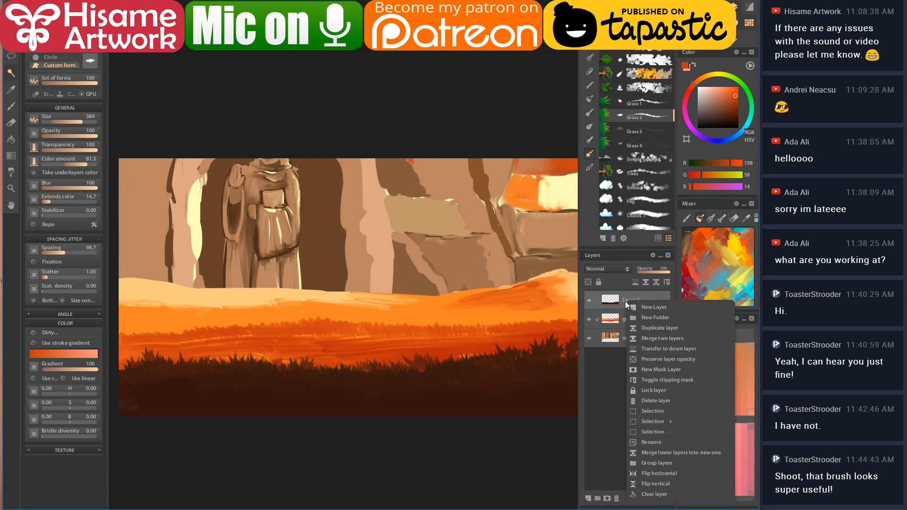
click(646, 443)
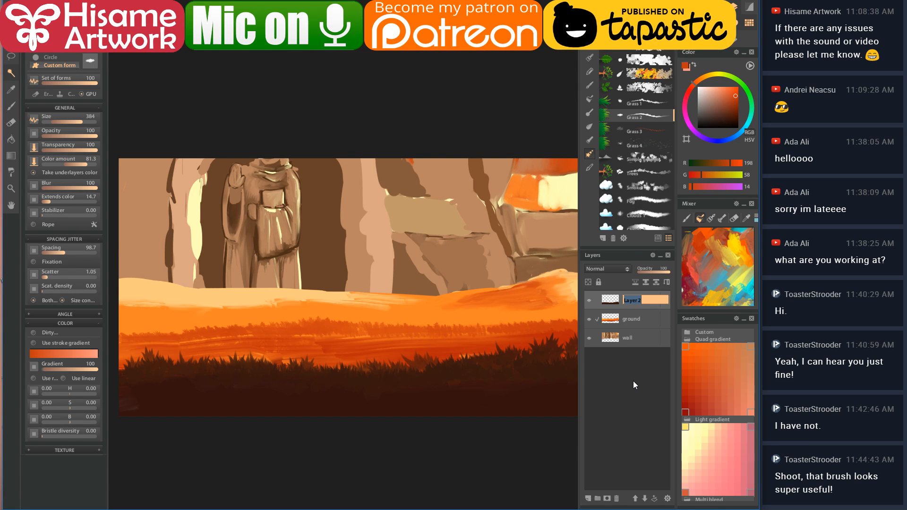
text(foreground)
key(Return)
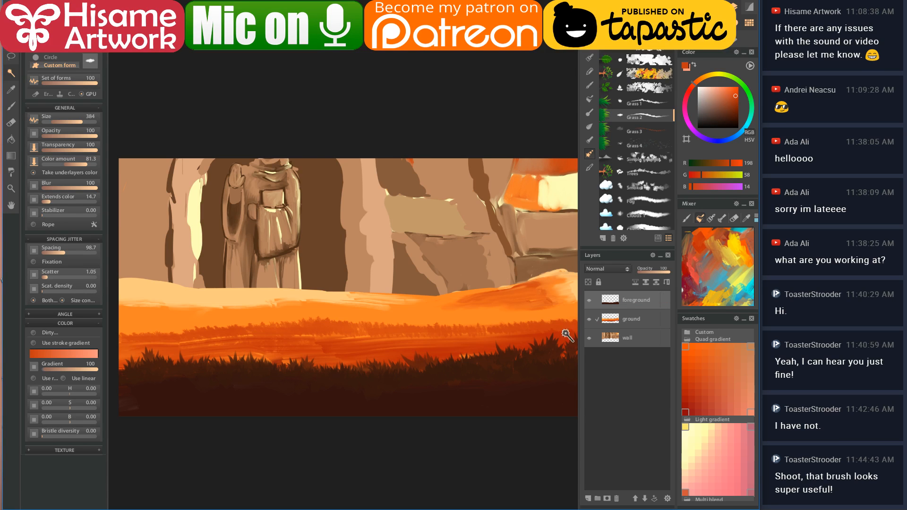
- Add a new layer above ground and name it 'sheppard'
click(647, 319)
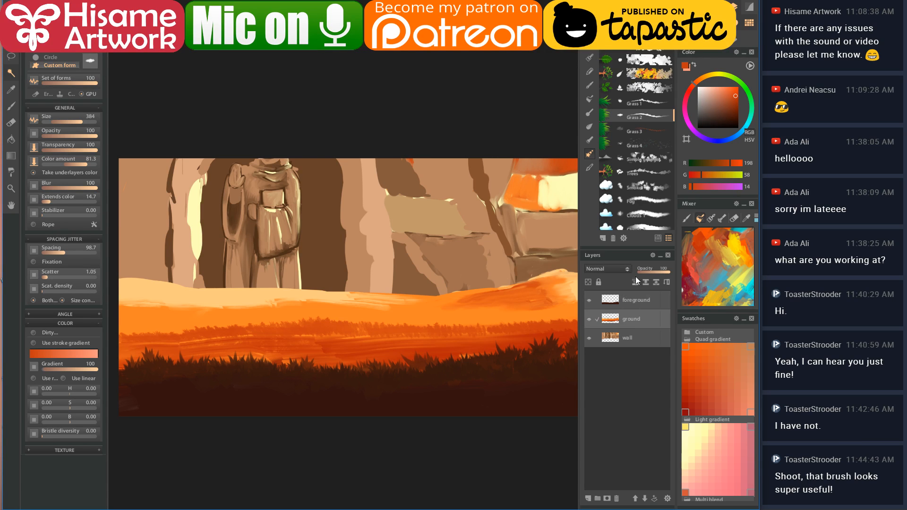
click(588, 499)
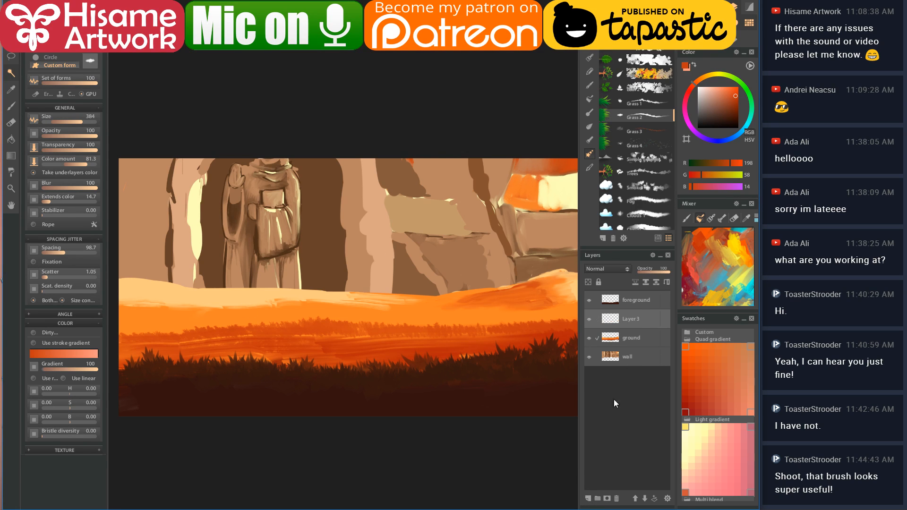
right_click(630, 319)
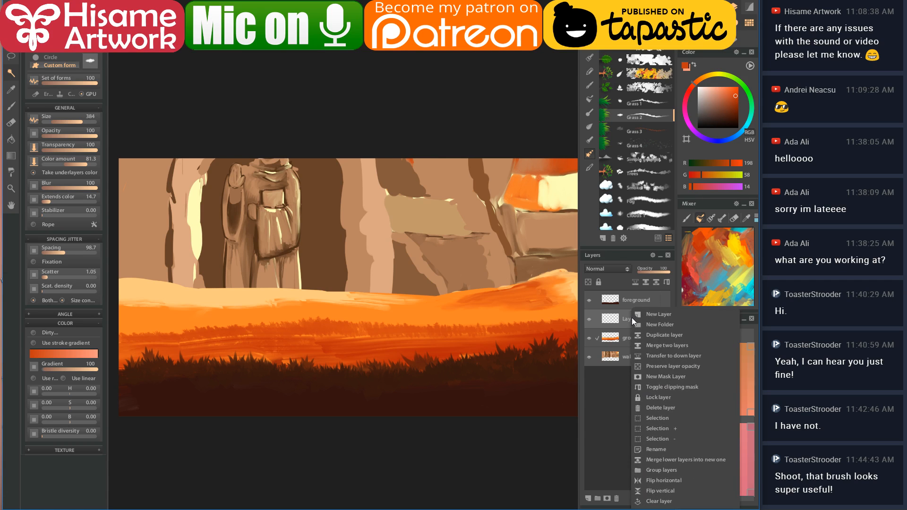
click(661, 449)
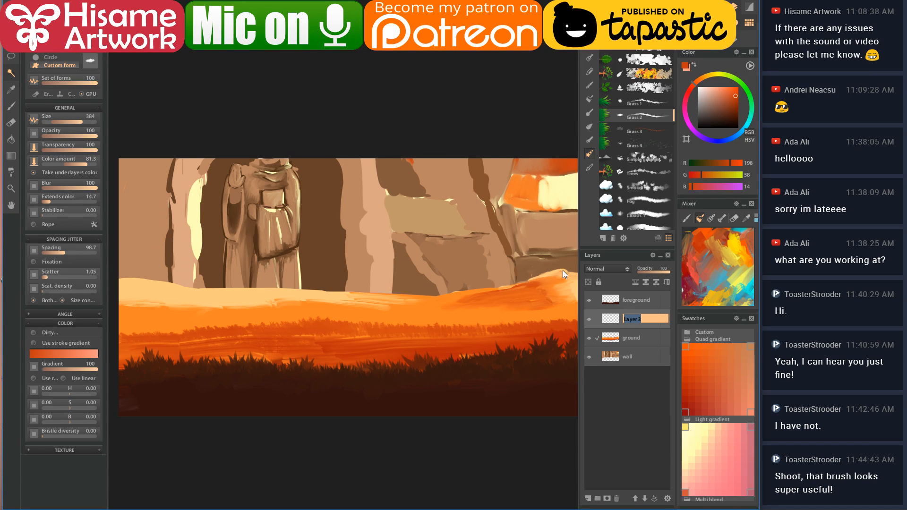
text(sheppard)
key(Return)
- Set up a small deep red-brown round brush and sketch the outline of the animal's head
click(12, 107)
click(691, 400)
click(731, 109)
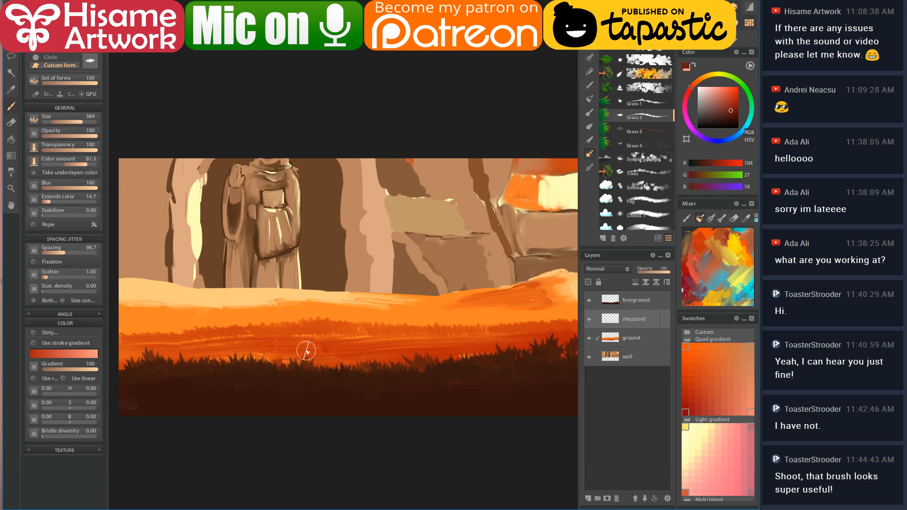
scroll(312, 345, up, 4)
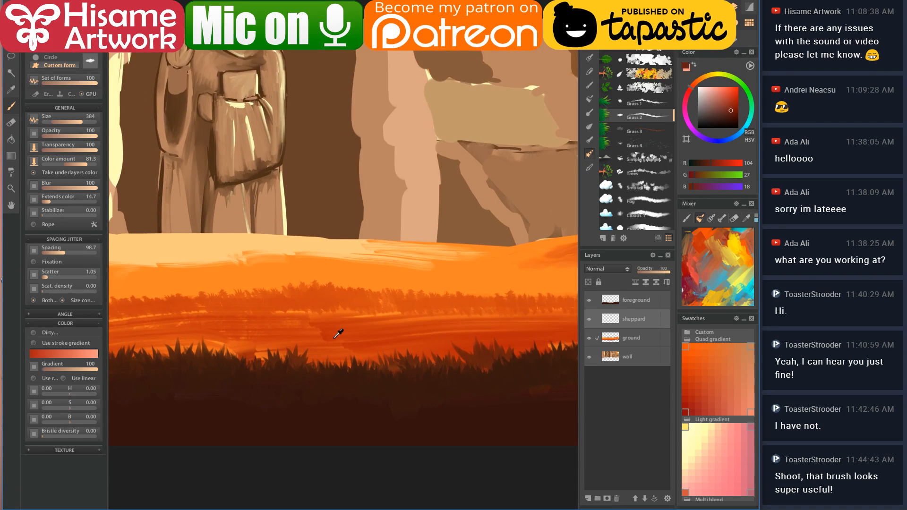
scroll(337, 332, up, 1)
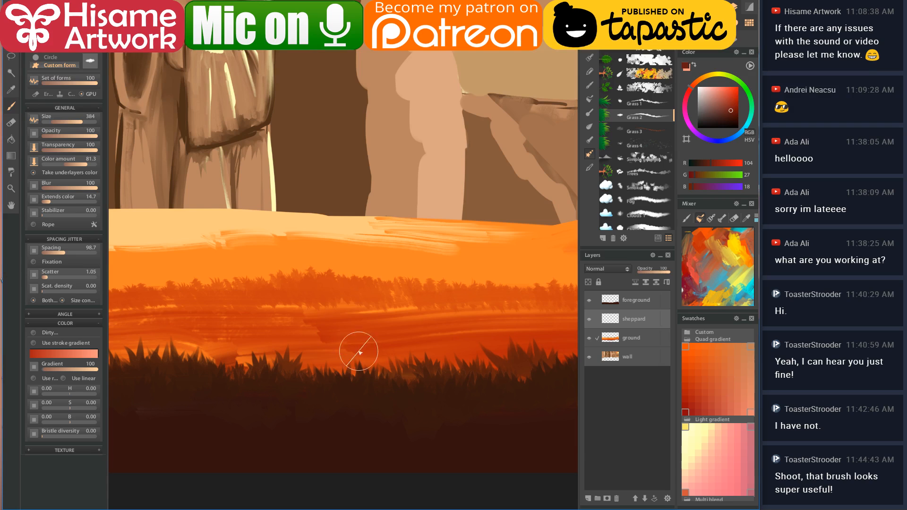
key(bracketleft)
key(bracketleft)
drag(287, 293, 290, 303)
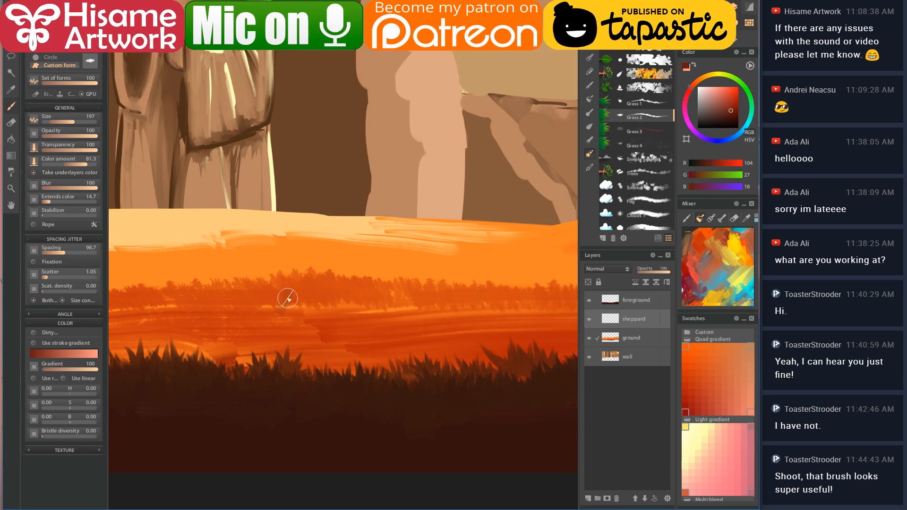
key(b)
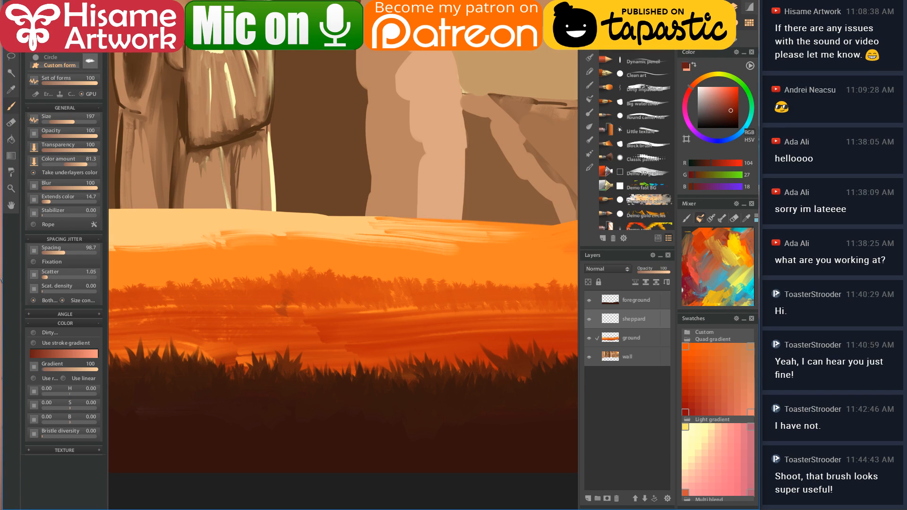
key(b)
key(bracketleft)
key(bracketleft)
mouse_move(294, 289)
mouse_down()
mouse_move(275, 315)
mouse_move(284, 305)
mouse_move(278, 330)
mouse_move(289, 336)
mouse_move(326, 323)
mouse_up()
- Sketch and fill the ram's back, head and legs in dark red-brown
mouse_move(294, 289)
mouse_down()
mouse_move(413, 277)
mouse_move(451, 297)
mouse_move(441, 294)
mouse_move(464, 358)
mouse_up()
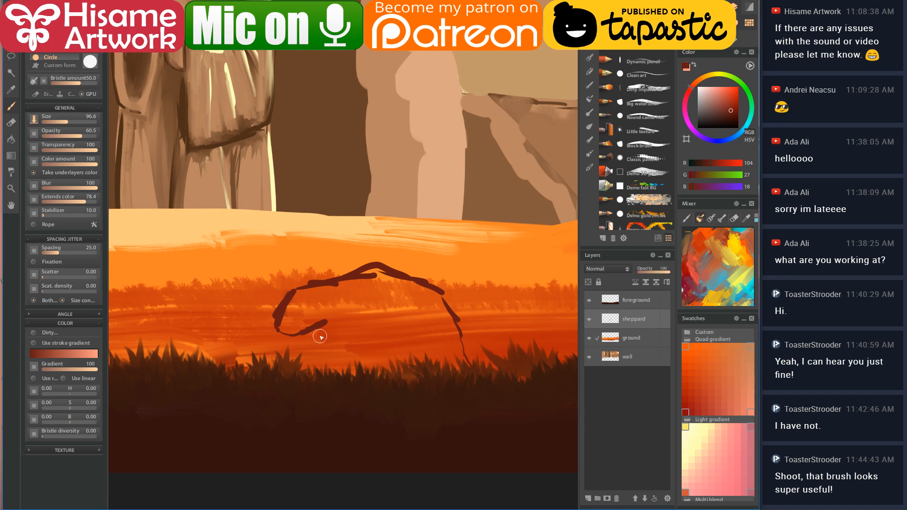
mouse_move(325, 330)
mouse_down()
mouse_move(338, 343)
mouse_move(330, 333)
mouse_move(334, 373)
mouse_up()
drag(354, 352, 367, 371)
mouse_move(291, 315)
mouse_down()
mouse_move(281, 326)
mouse_move(298, 331)
mouse_move(329, 311)
mouse_move(296, 307)
mouse_move(371, 271)
mouse_move(396, 279)
mouse_move(383, 293)
mouse_up()
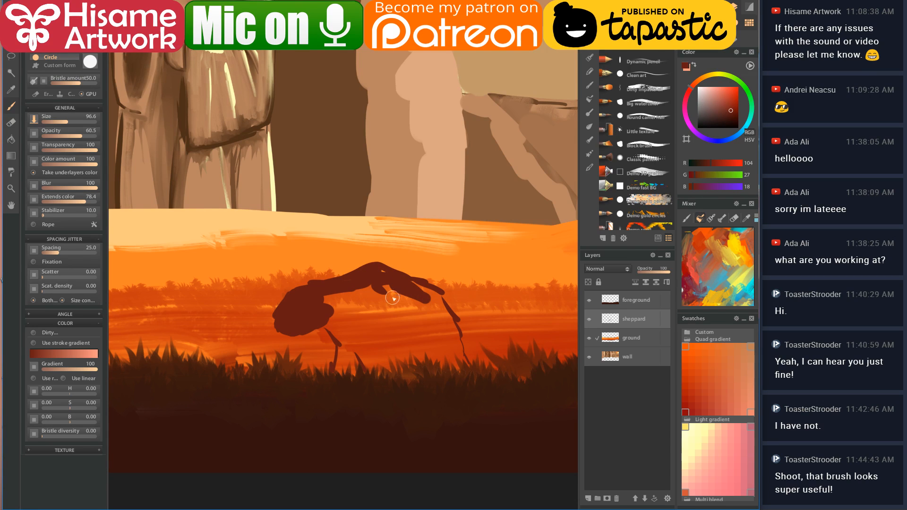
drag(326, 322, 381, 378)
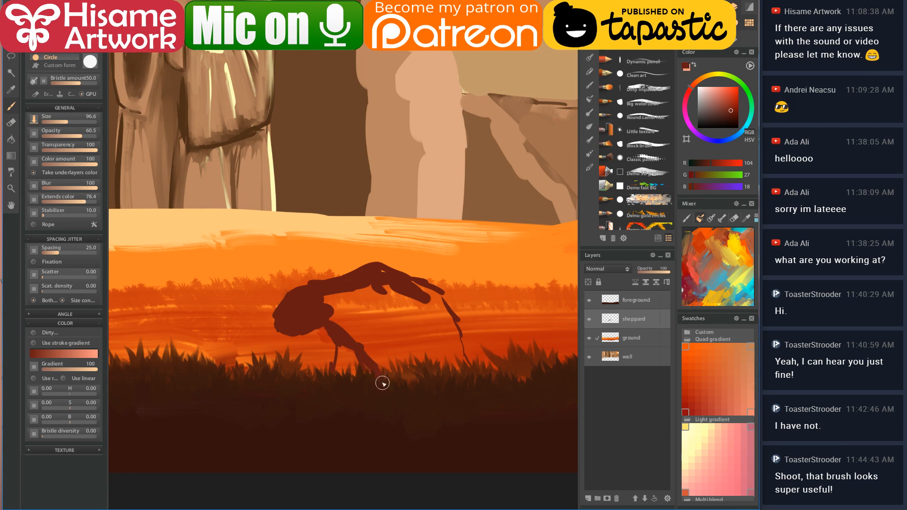
click(736, 118)
mouse_move(342, 347)
mouse_down()
mouse_move(335, 382)
mouse_move(341, 348)
mouse_move(354, 366)
mouse_move(350, 349)
mouse_move(400, 375)
mouse_move(404, 352)
mouse_move(426, 354)
mouse_move(437, 379)
mouse_move(405, 362)
mouse_move(430, 379)
mouse_up()
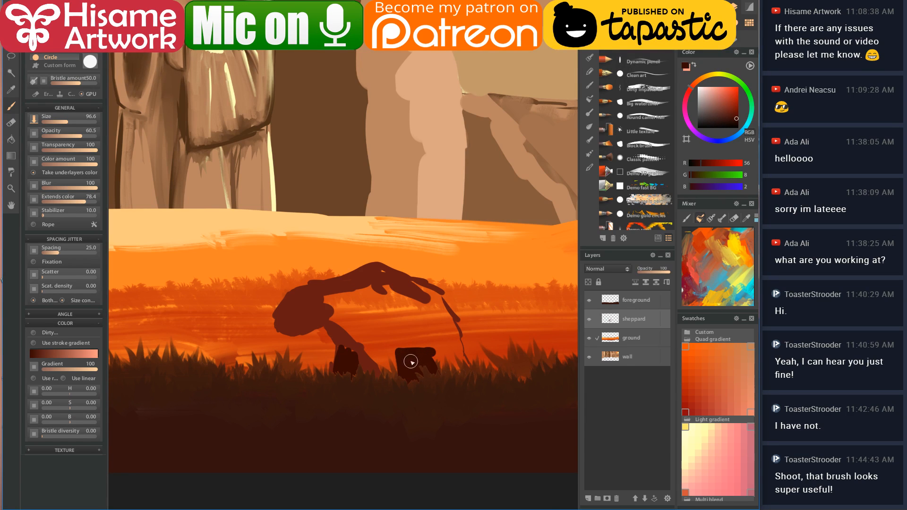
- Block in the rider's arm, shoulders and leg area in the sampled reddish-brown
alt+click(336, 319)
mouse_move(336, 319)
mouse_down()
mouse_move(324, 298)
mouse_move(348, 347)
mouse_move(364, 343)
mouse_move(367, 287)
mouse_move(383, 313)
mouse_move(400, 400)
mouse_move(378, 269)
mouse_up()
mouse_move(350, 314)
mouse_down()
mouse_move(326, 311)
mouse_move(355, 340)
mouse_move(393, 284)
mouse_move(410, 293)
mouse_move(395, 344)
mouse_move(430, 353)
mouse_move(397, 306)
mouse_move(427, 325)
mouse_move(414, 288)
mouse_move(468, 388)
mouse_move(435, 345)
mouse_move(459, 361)
mouse_move(367, 283)
mouse_up()
mouse_move(415, 356)
mouse_down()
mouse_move(440, 393)
mouse_move(425, 335)
mouse_move(451, 402)
mouse_up()
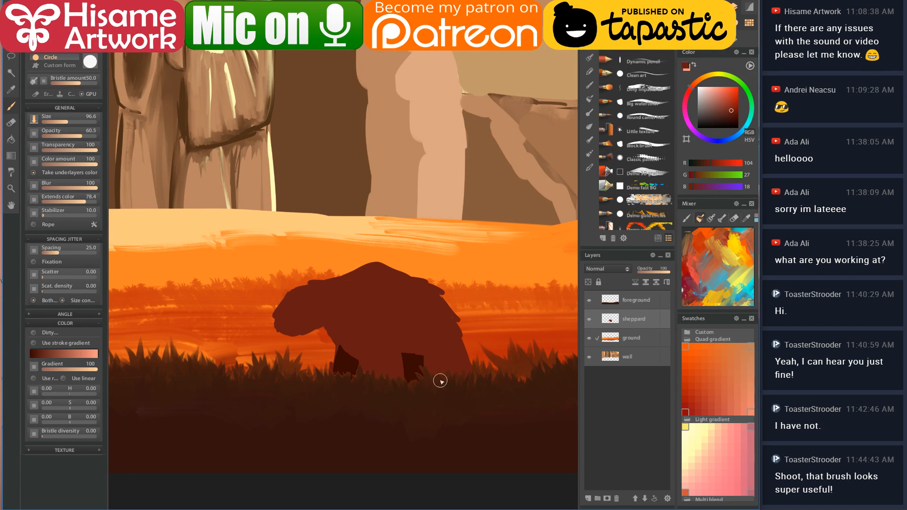
alt+click(350, 341)
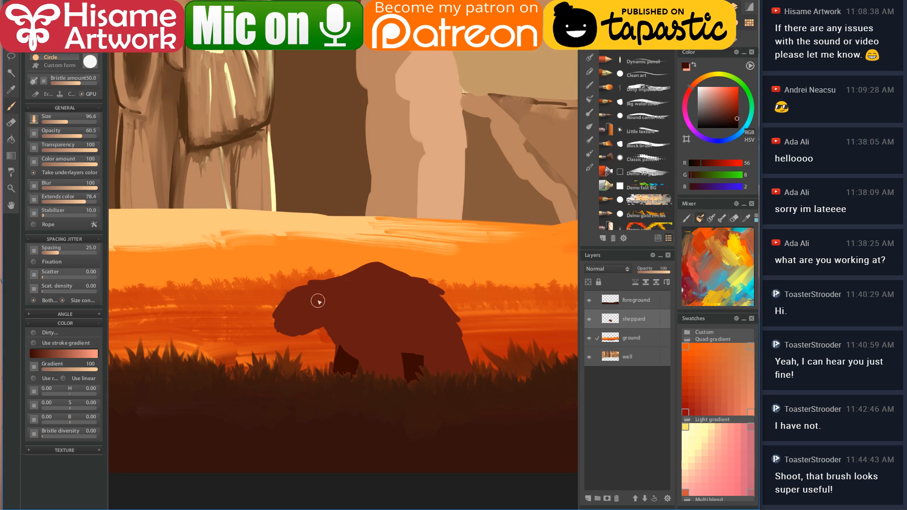
- Paint a dark horn curl on the ram's head and soften it with a small Wet dirty blender
mouse_move(330, 291)
mouse_down()
mouse_move(310, 305)
mouse_move(331, 308)
mouse_move(328, 289)
mouse_move(313, 284)
mouse_move(331, 293)
mouse_move(320, 279)
mouse_move(331, 308)
mouse_move(310, 297)
mouse_move(312, 306)
mouse_move(330, 307)
mouse_move(317, 314)
mouse_move(322, 295)
mouse_up()
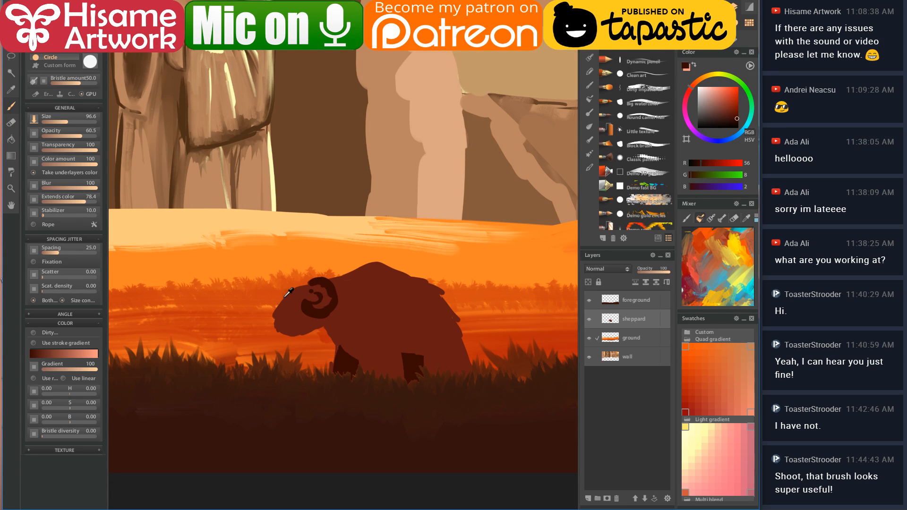
scroll(288, 293, up, 3)
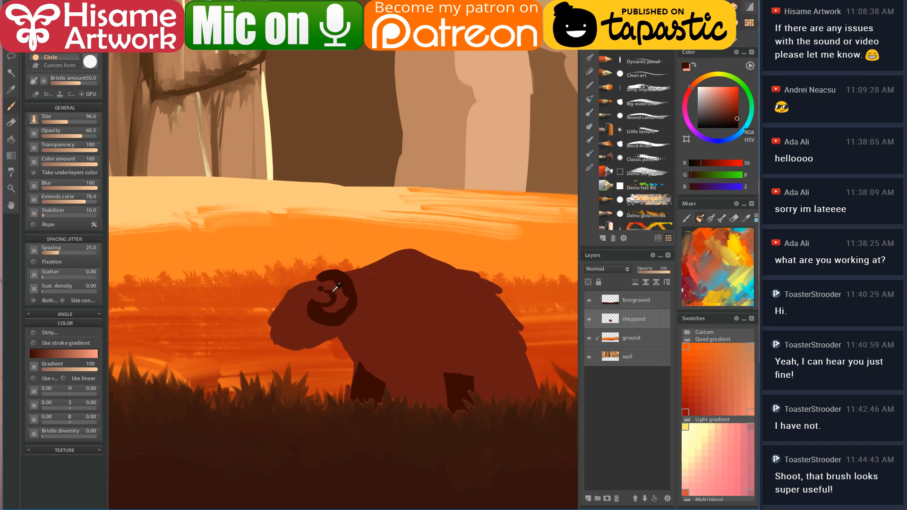
key(ctrl+z)
click(589, 127)
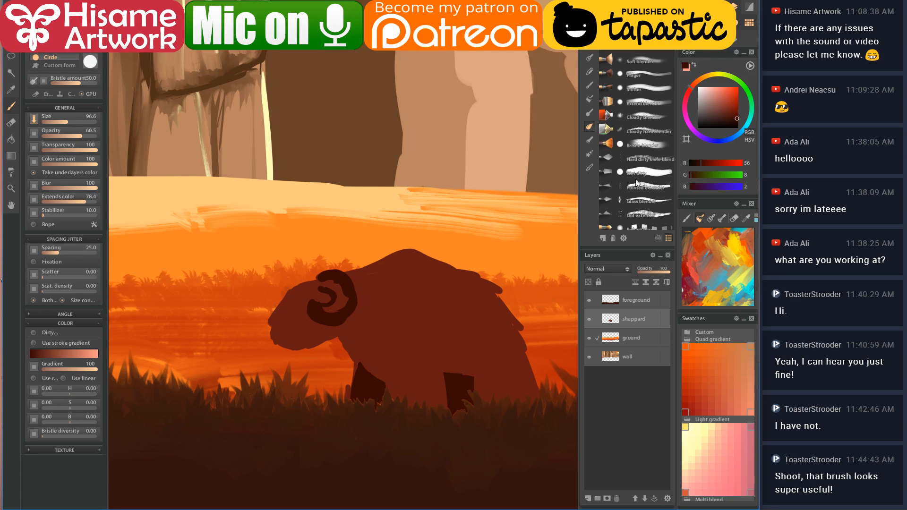
click(644, 172)
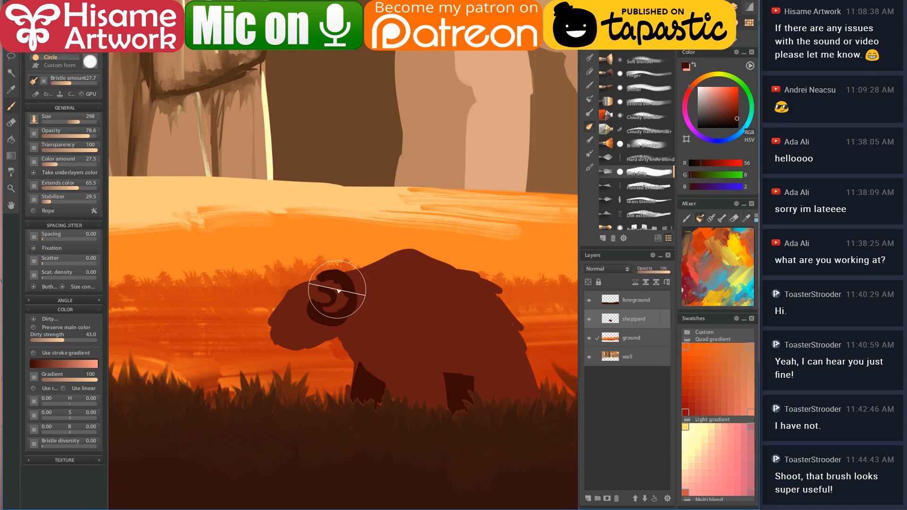
key([)
key([)
key([)
key([)
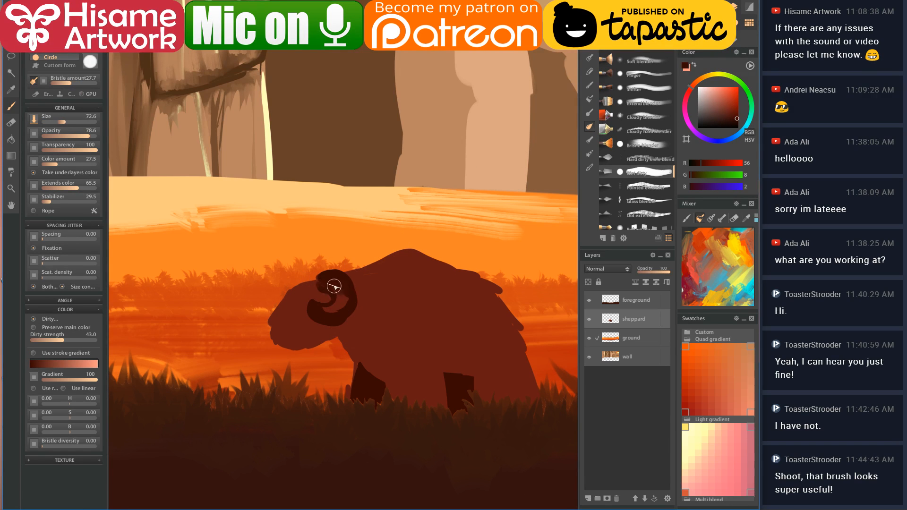
alt+click(338, 286)
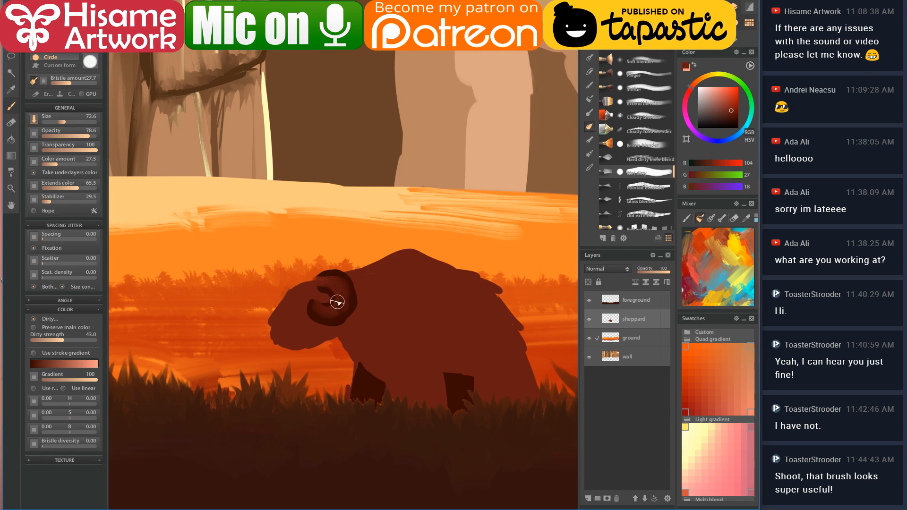
mouse_move(327, 317)
mouse_down()
mouse_move(340, 290)
mouse_move(313, 285)
mouse_move(344, 298)
mouse_move(330, 318)
mouse_up()
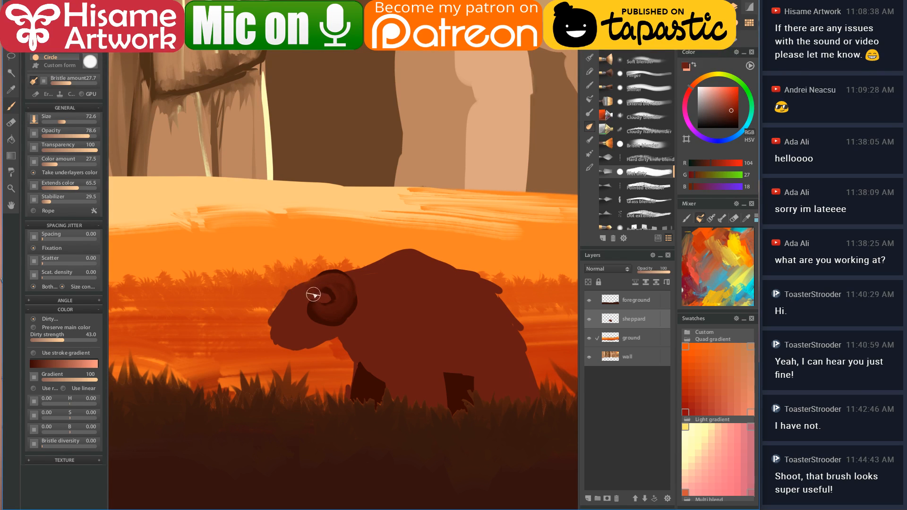
key(bracketleft)
key(bracketleft)
key(bracketleft)
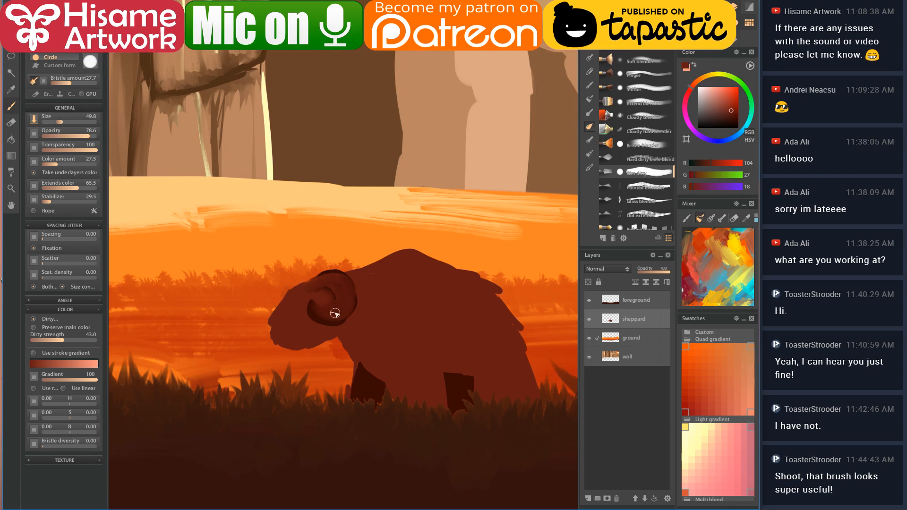
click(590, 44)
click(633, 46)
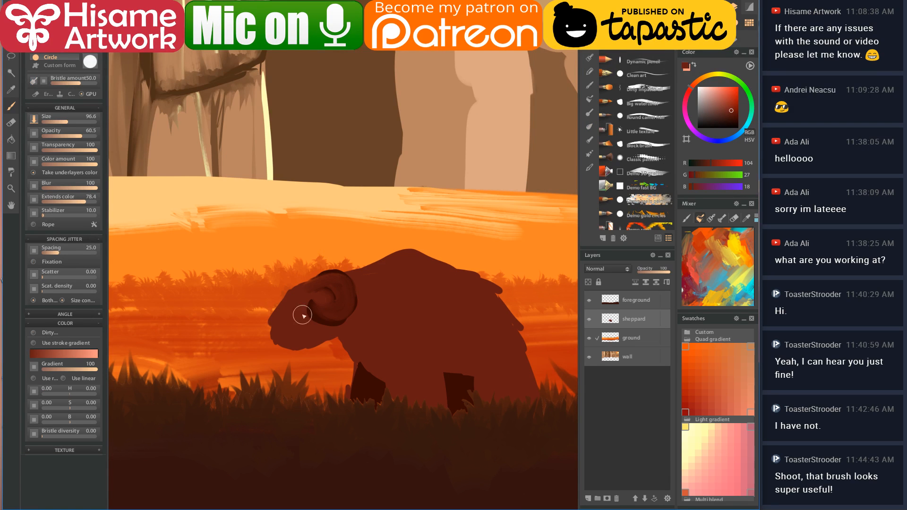
- Outline the horn's outer edge and inner curl in dark brown, and paint the nostril and mouth
alt+click(315, 311)
key(bracketleft)
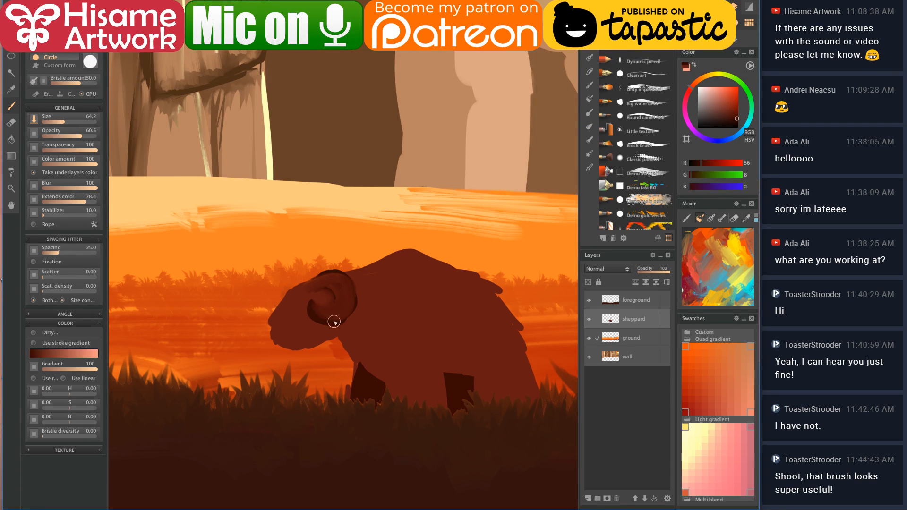
mouse_move(331, 322)
mouse_down()
mouse_move(351, 304)
mouse_move(337, 273)
mouse_move(351, 310)
mouse_up()
mouse_move(334, 294)
mouse_down()
mouse_move(319, 310)
mouse_move(333, 319)
mouse_move(325, 321)
mouse_move(334, 312)
mouse_move(338, 323)
mouse_move(348, 281)
mouse_up()
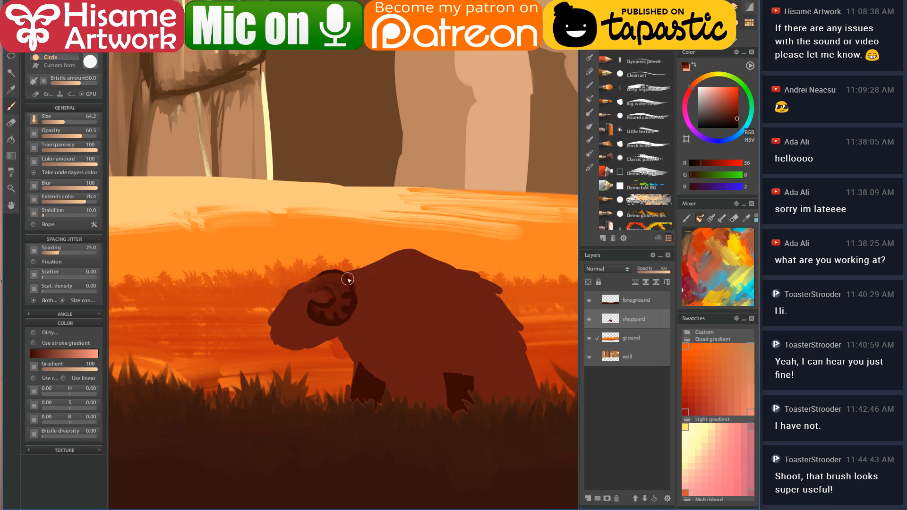
alt+click(272, 320)
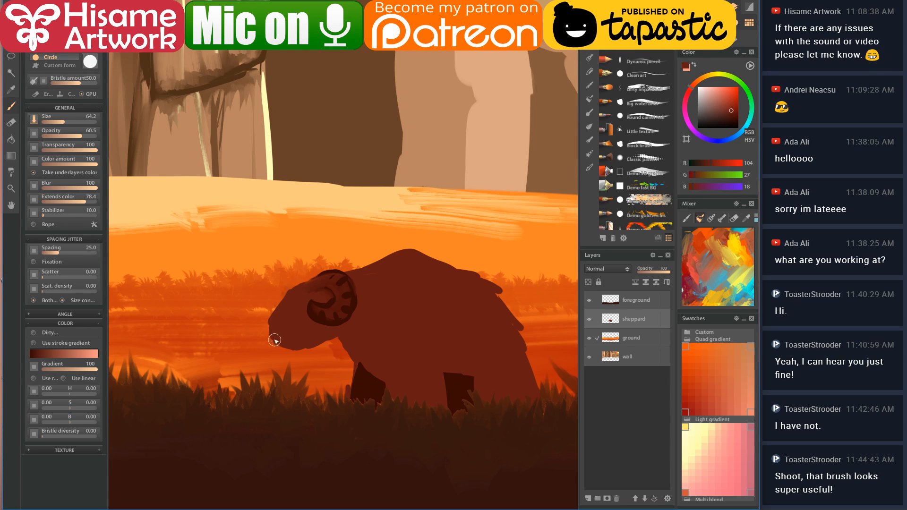
click(731, 116)
click(732, 114)
mouse_move(274, 327)
mouse_down()
mouse_move(285, 320)
mouse_move(279, 338)
mouse_move(349, 345)
mouse_move(357, 367)
mouse_move(388, 394)
mouse_up()
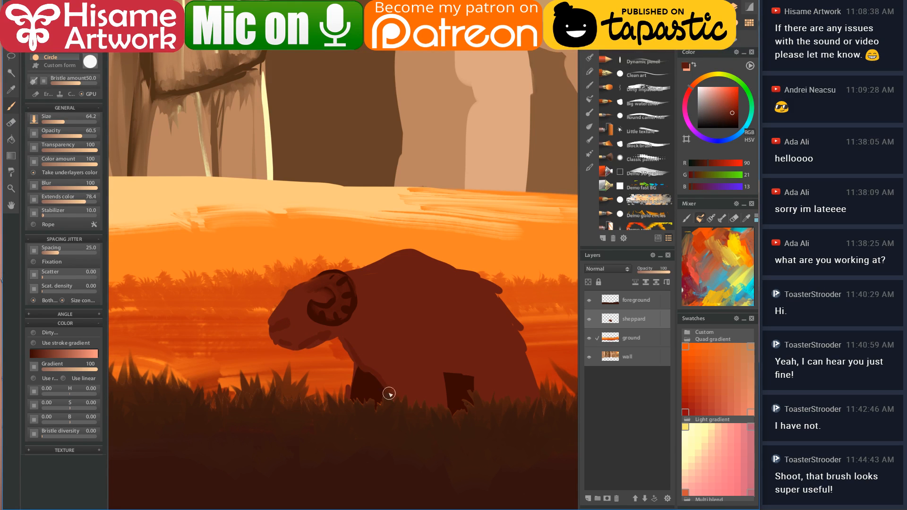
- Add lighter contour strokes along the ram's body, rear edge and legs, and deepen the horn curl
mouse_move(423, 312)
mouse_down()
mouse_move(447, 412)
mouse_move(463, 375)
mouse_up()
drag(462, 339, 473, 400)
mouse_move(521, 356)
mouse_down()
mouse_move(524, 394)
mouse_move(464, 363)
mouse_up()
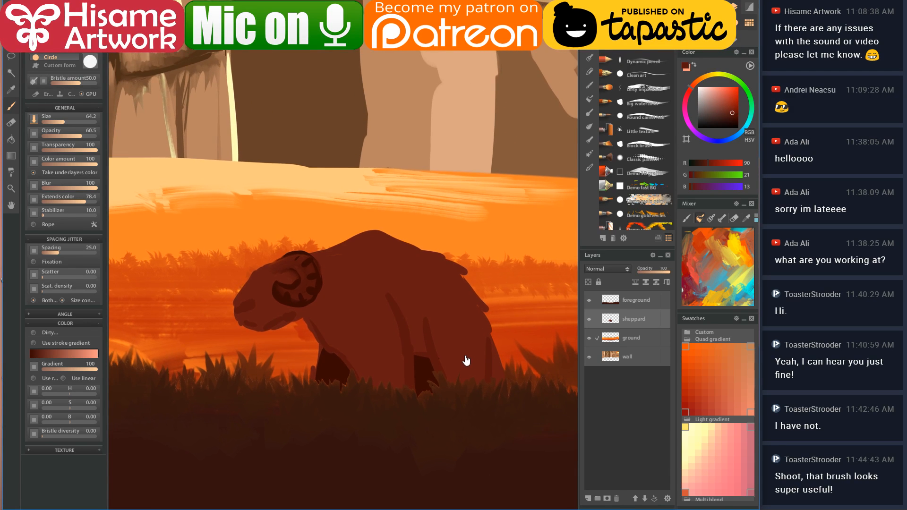
mouse_move(481, 312)
mouse_down()
mouse_move(506, 355)
mouse_move(491, 349)
mouse_up()
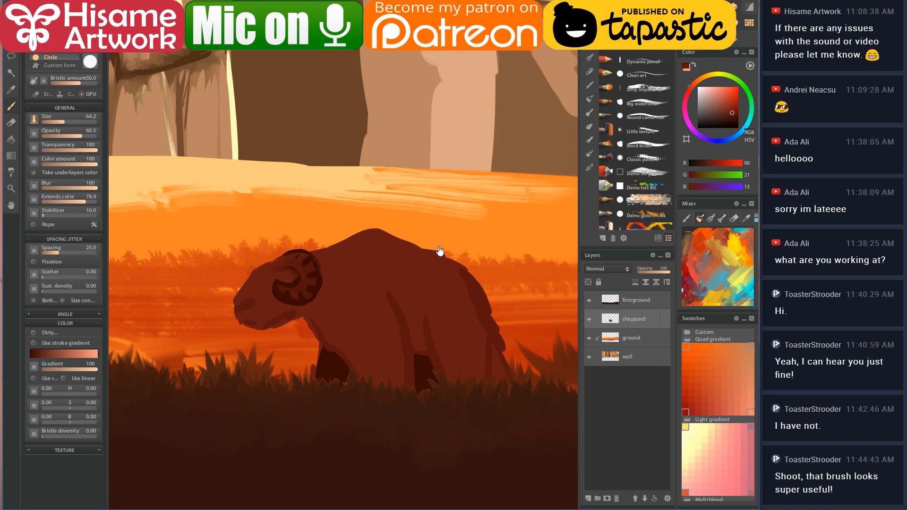
drag(441, 257, 395, 299)
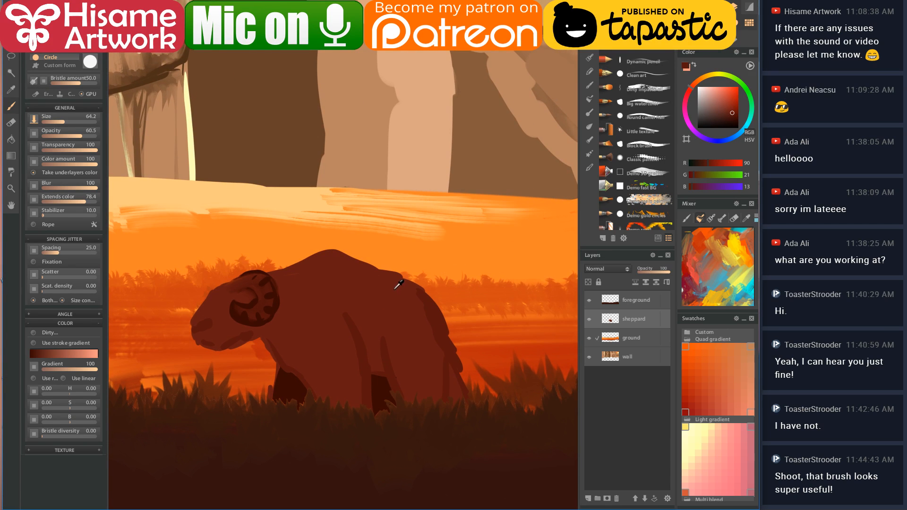
mouse_move(239, 287)
mouse_down()
mouse_move(246, 295)
mouse_move(228, 292)
mouse_up()
mouse_move(269, 324)
mouse_down()
mouse_move(331, 420)
mouse_move(327, 400)
mouse_move(355, 419)
mouse_move(354, 404)
mouse_move(367, 406)
mouse_move(353, 308)
mouse_move(397, 379)
mouse_move(395, 356)
mouse_move(434, 403)
mouse_move(409, 332)
mouse_up()
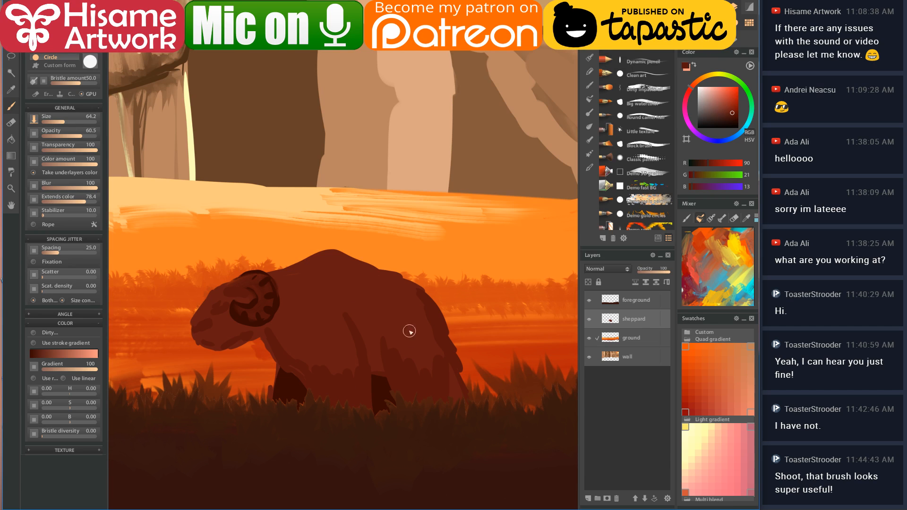
click(590, 127)
- Blend the ram's head and horn with the Wet dirty blender using sampled darker browns
click(648, 171)
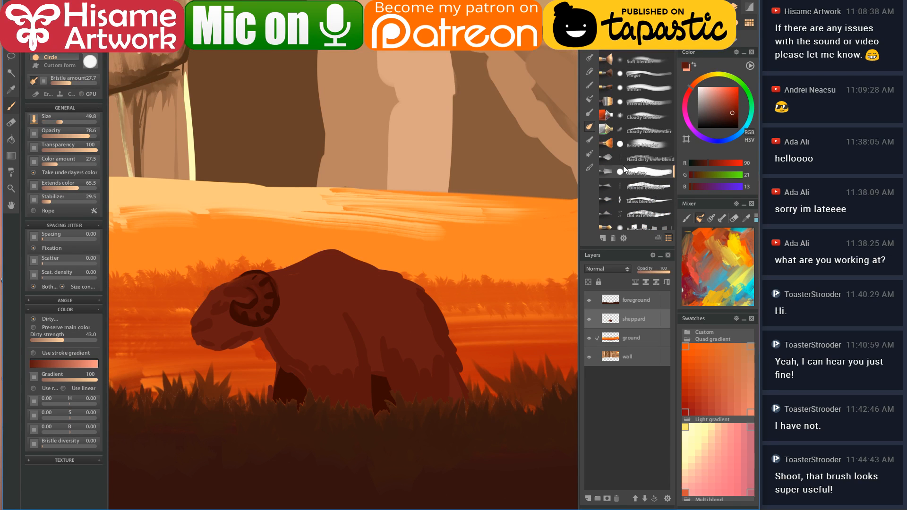
alt+click(282, 330)
key(bracketright)
key(bracketleft)
key(bracketleft)
key(bracketleft)
alt+click(240, 308)
alt+click(247, 316)
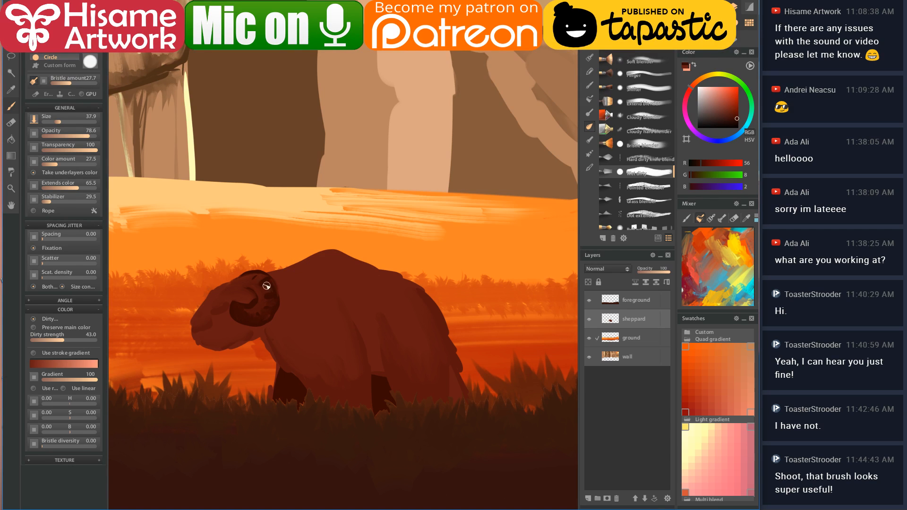
drag(239, 259, 427, 320)
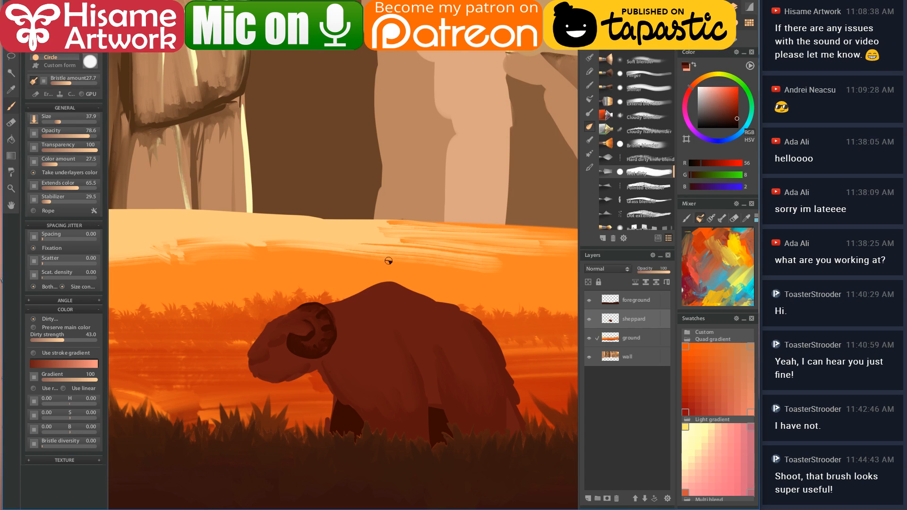
scroll(635, 142, up, 5)
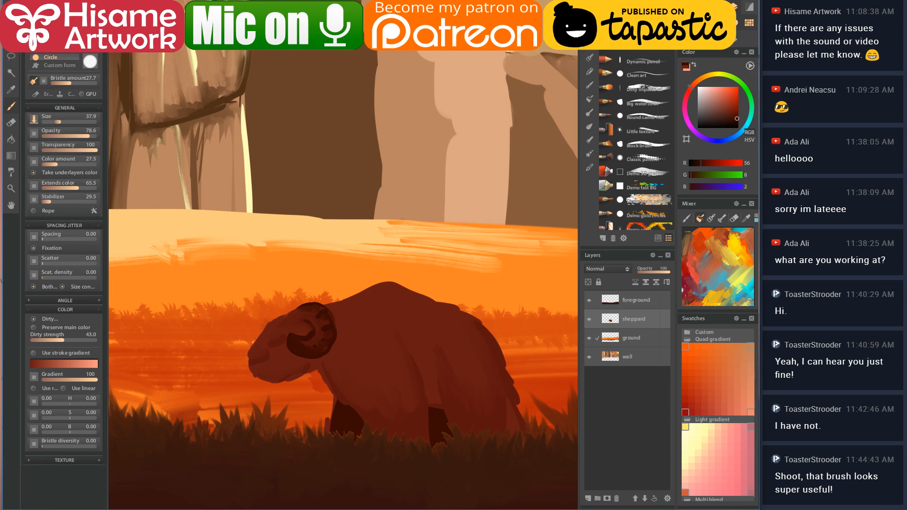
click(636, 74)
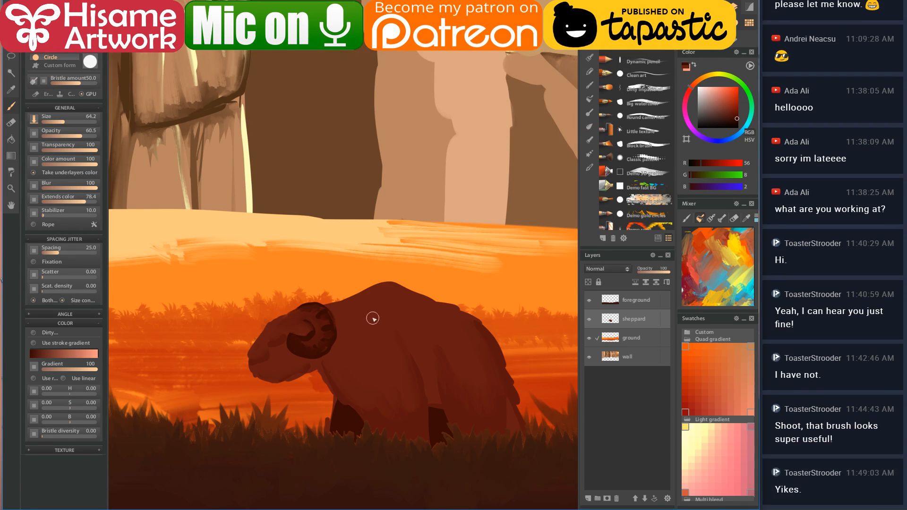
- Paint a dark brown shepherd silhouette with a wide-brimmed hat on the ram's back, undoing stray strokes
drag(379, 327, 373, 333)
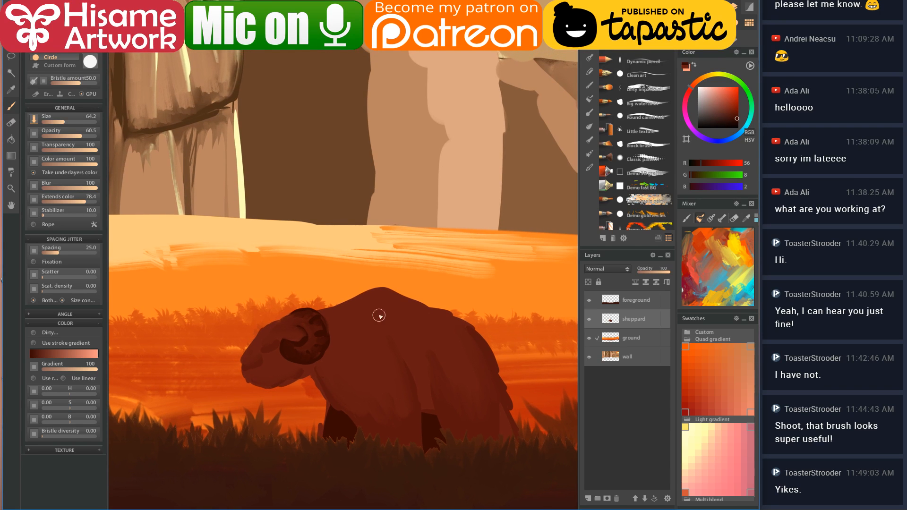
alt+click(379, 303)
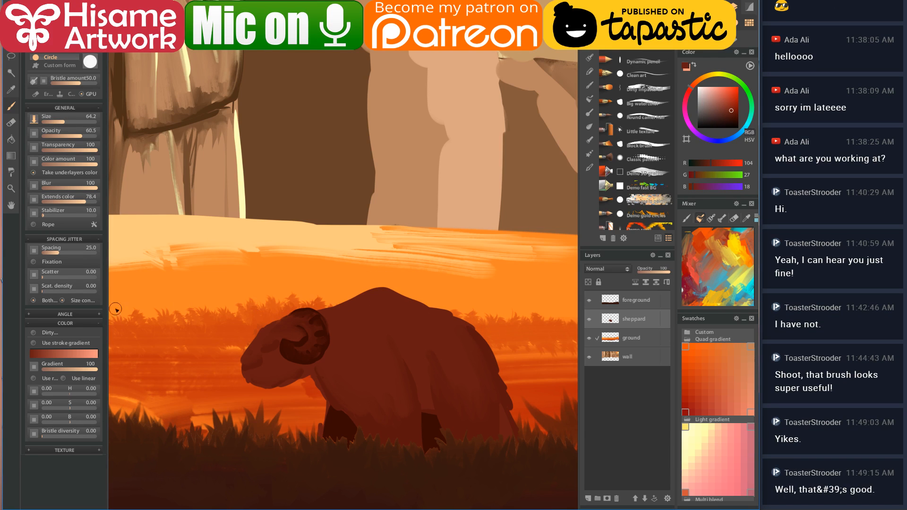
alt+click(429, 425)
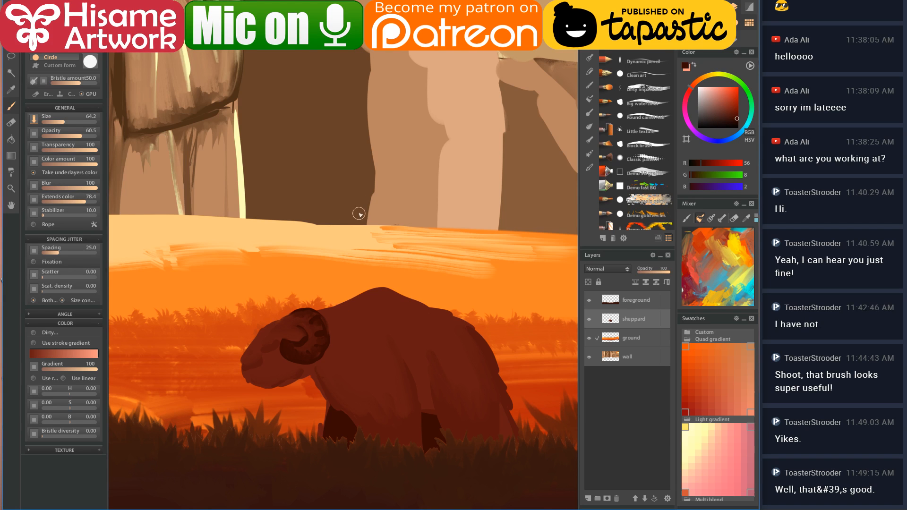
drag(320, 226, 408, 205)
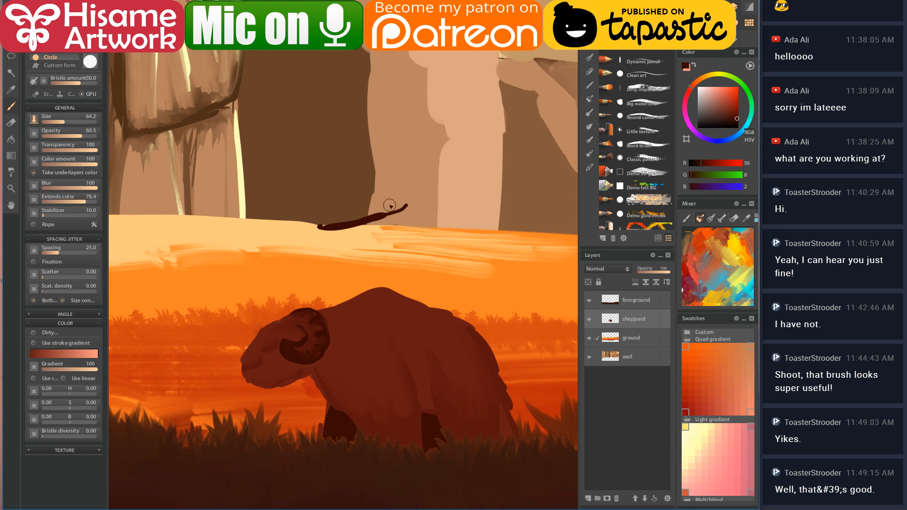
key(ctrl+z)
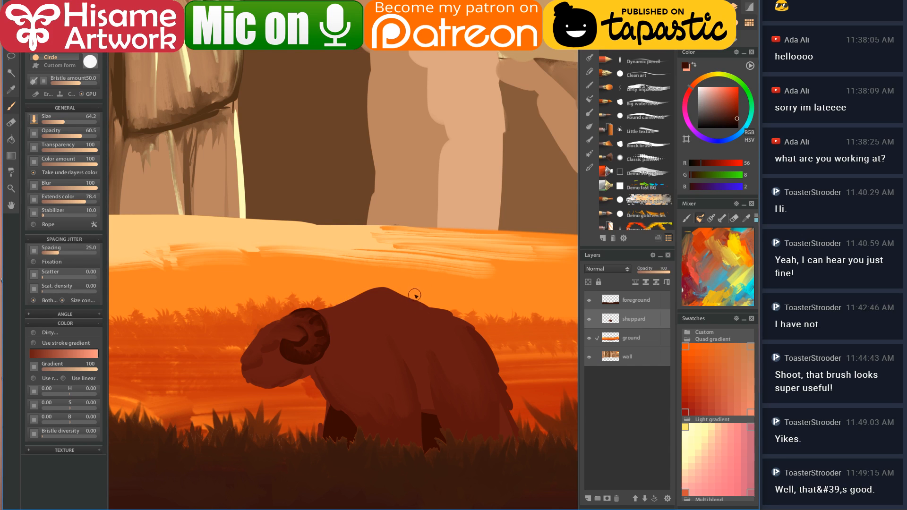
mouse_move(422, 277)
mouse_down()
mouse_move(436, 309)
mouse_move(457, 309)
mouse_move(443, 260)
mouse_move(419, 254)
mouse_move(465, 246)
mouse_up()
mouse_move(411, 249)
mouse_down()
mouse_move(442, 244)
mouse_move(428, 247)
mouse_move(441, 246)
mouse_move(423, 251)
mouse_move(415, 269)
mouse_move(431, 261)
mouse_move(438, 298)
mouse_move(424, 277)
mouse_move(441, 302)
mouse_move(444, 285)
mouse_move(450, 294)
mouse_move(428, 286)
mouse_move(421, 295)
mouse_move(441, 307)
mouse_move(440, 250)
mouse_move(402, 246)
mouse_move(461, 246)
mouse_move(441, 250)
mouse_move(451, 272)
mouse_up()
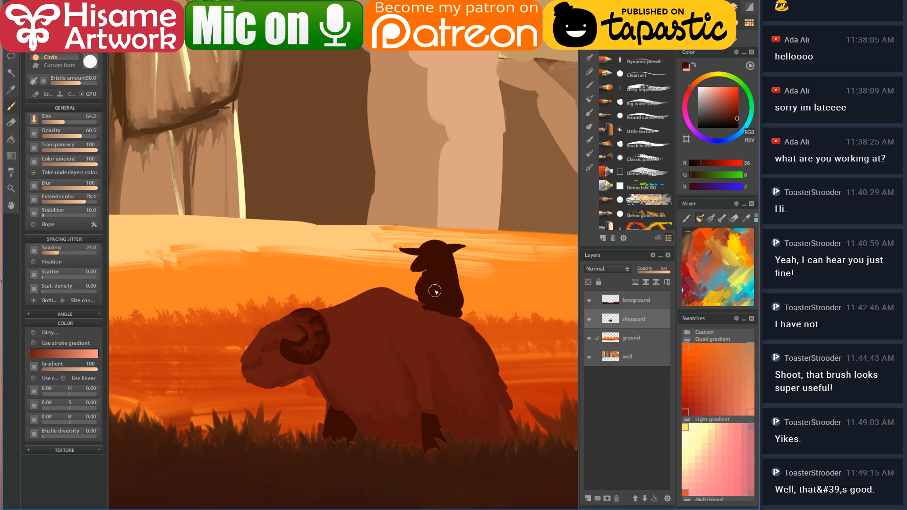
mouse_move(434, 285)
mouse_down()
mouse_move(431, 304)
mouse_move(445, 317)
mouse_move(433, 301)
mouse_up()
key(ctrl+z)
- Select the shepherd layer's pixels and paint the hat and scarf details in the ram's brown with a smaller brush
ctrl+click(610, 321)
scroll(446, 259, up, 3)
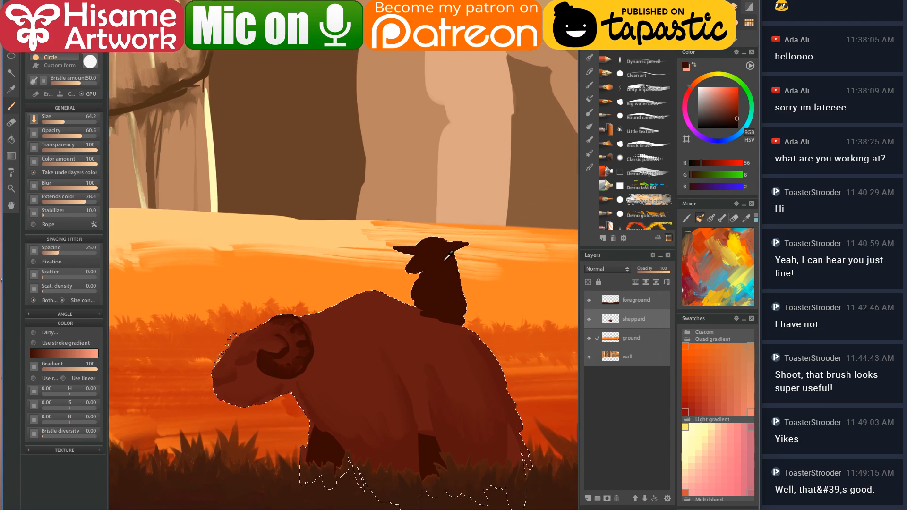
scroll(451, 314, up, 2)
click(383, 367)
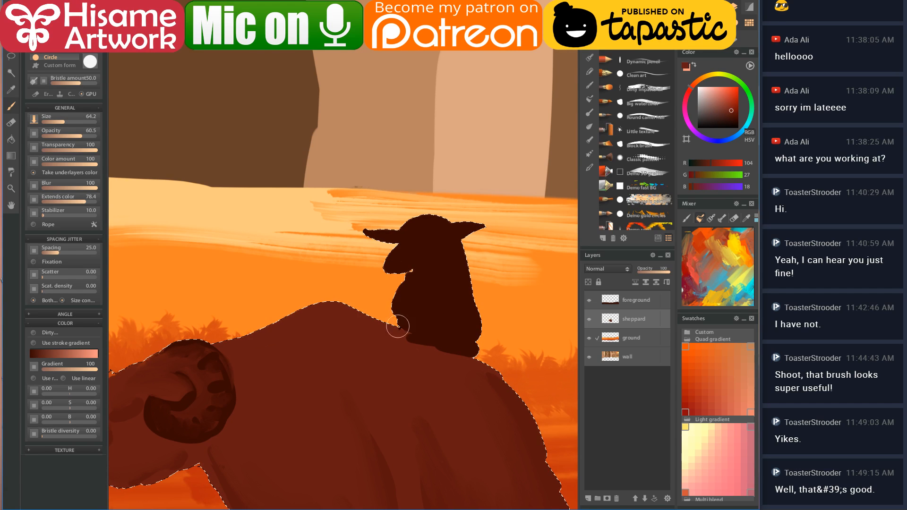
key([)
key([)
key([)
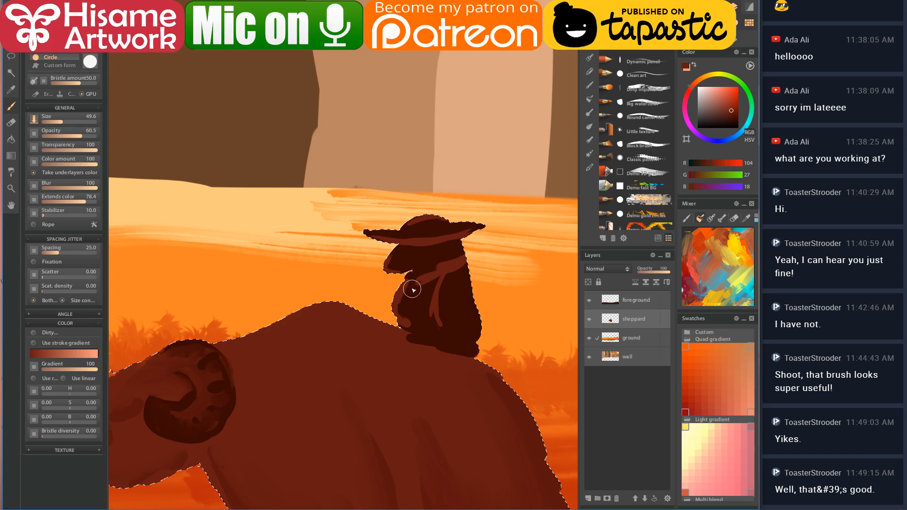
- Blend the figure's shading with the Wet dirty brush using dark brown from the shepherd
click(589, 126)
click(650, 172)
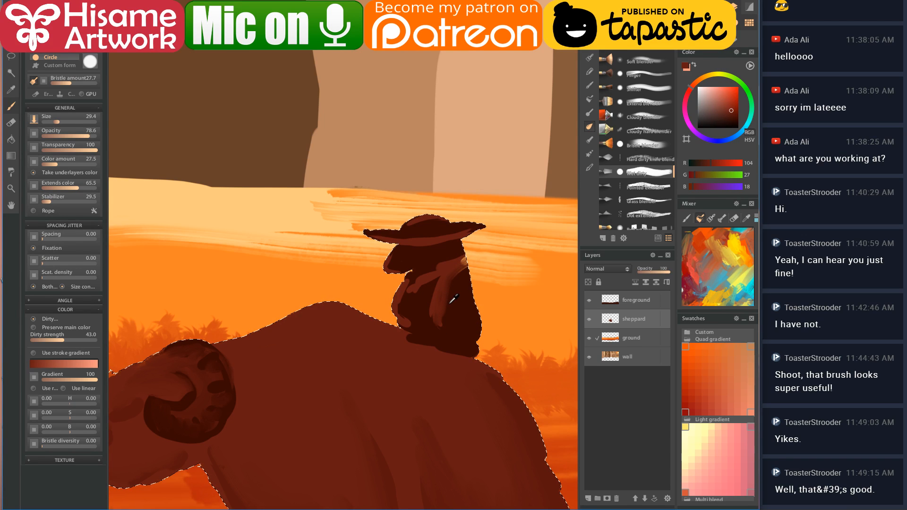
alt+click(455, 299)
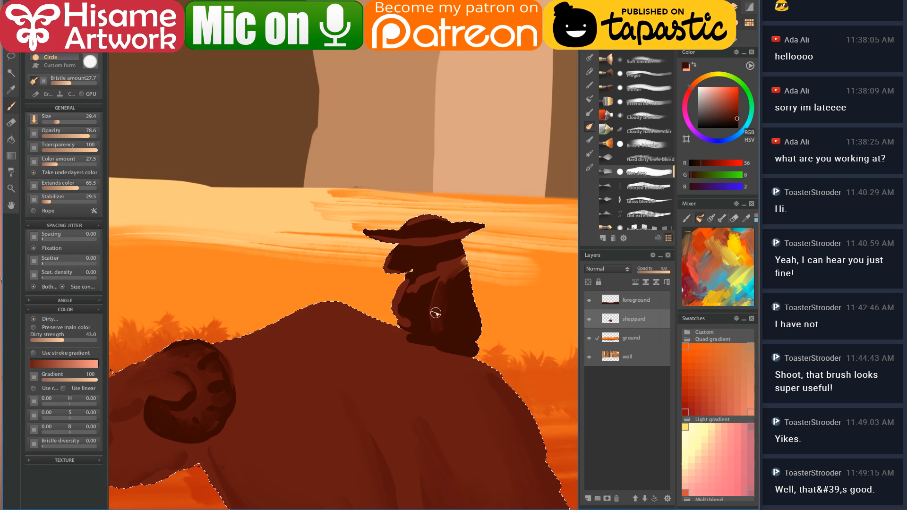
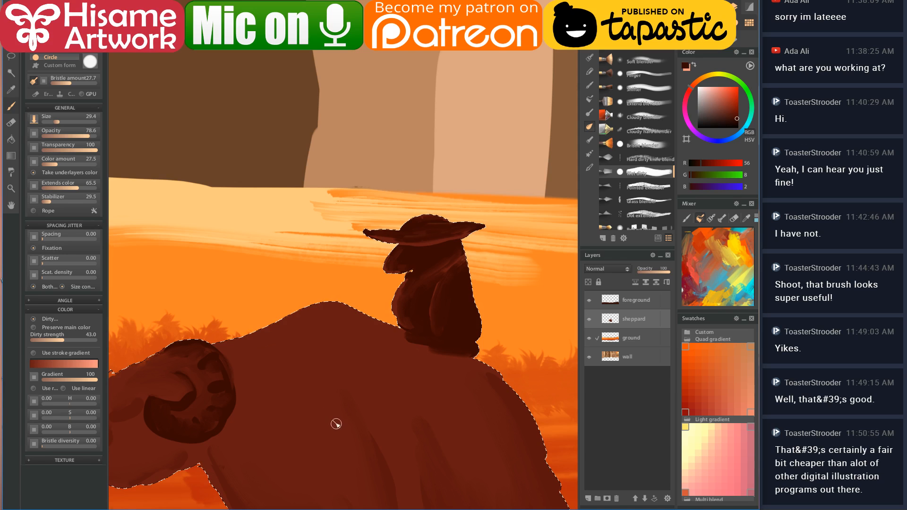
- Deselect the ram and shepherd and duplicate the sheppard layer with Ctrl+J
key(ctrl+d)
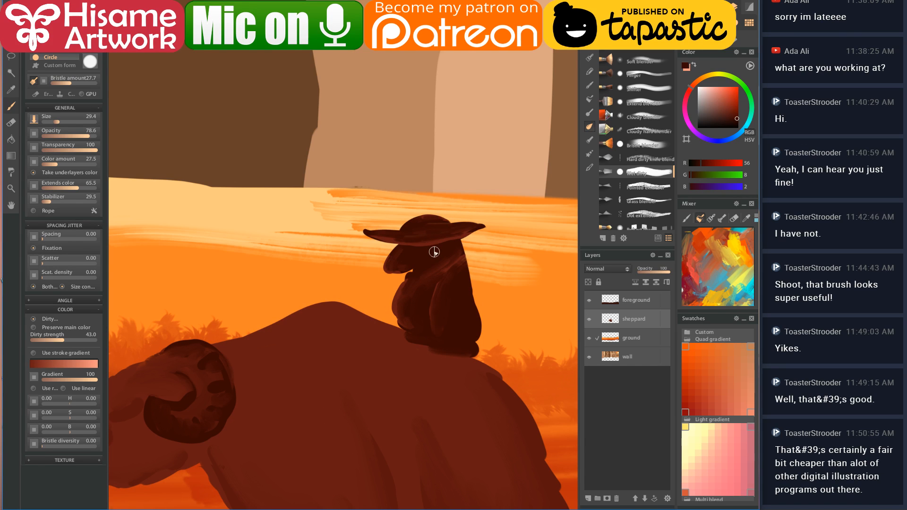
scroll(439, 247, down, 5)
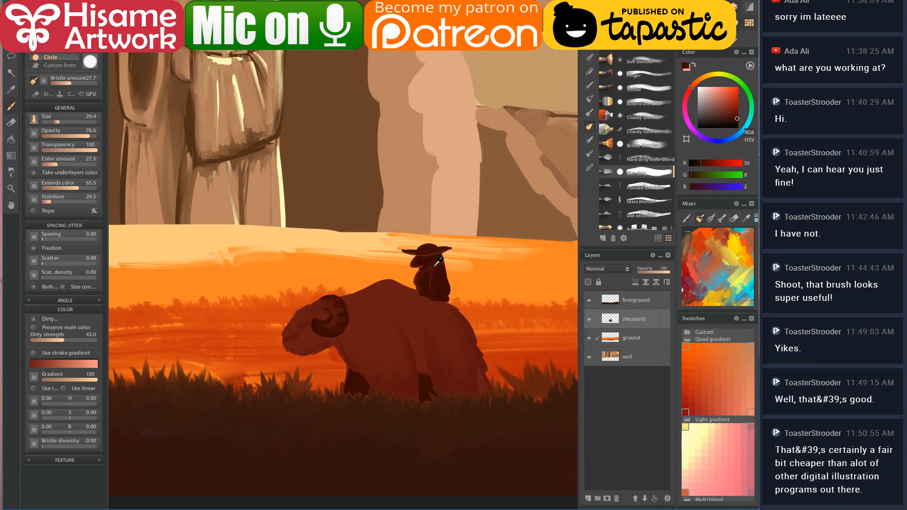
scroll(444, 274, down, 6)
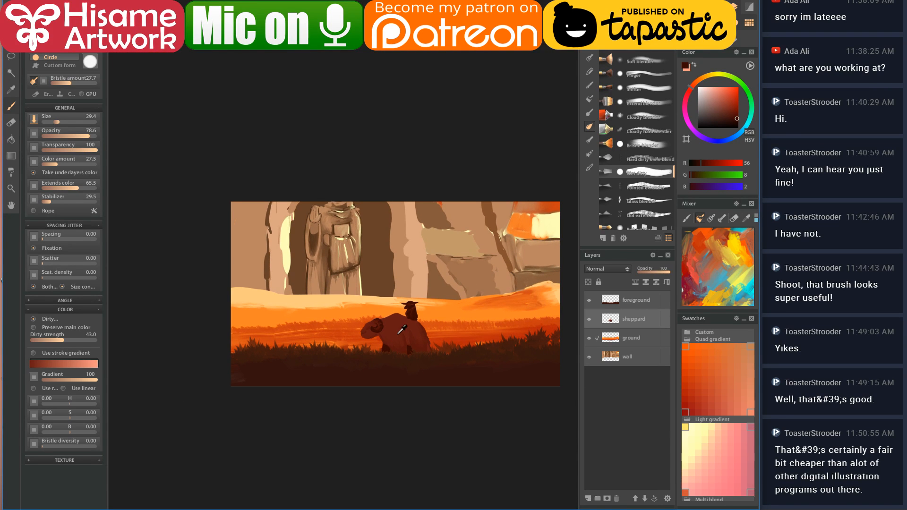
scroll(401, 329, up, 8)
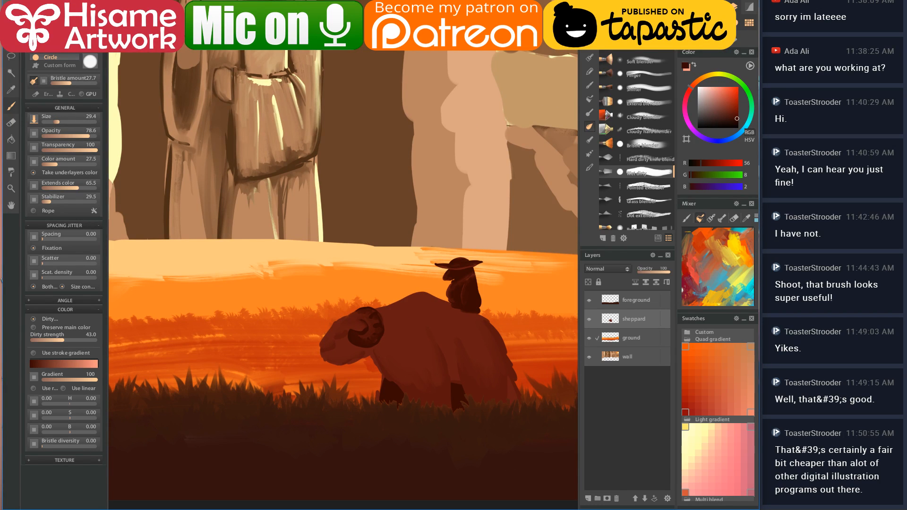
key(ctrl+j)
- Drag the copied ram up and left, away from the original
drag(356, 344, 336, 341)
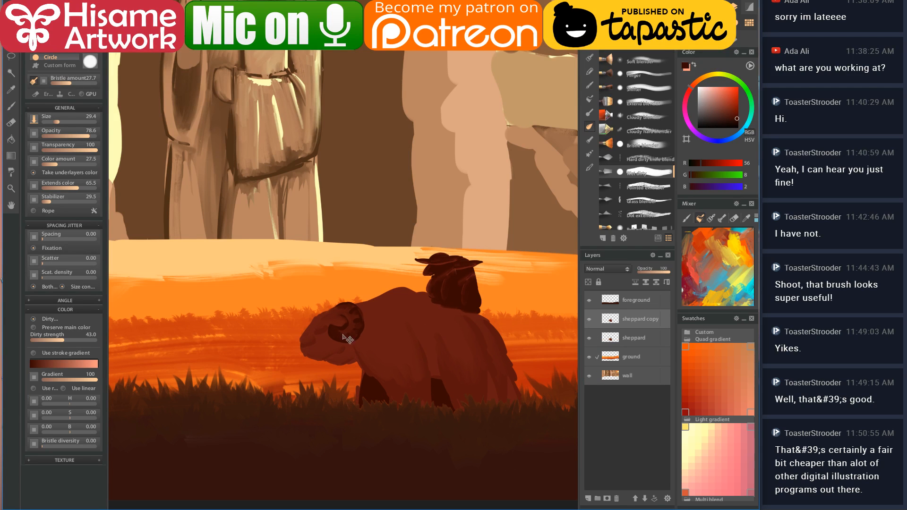
drag(408, 335, 315, 311)
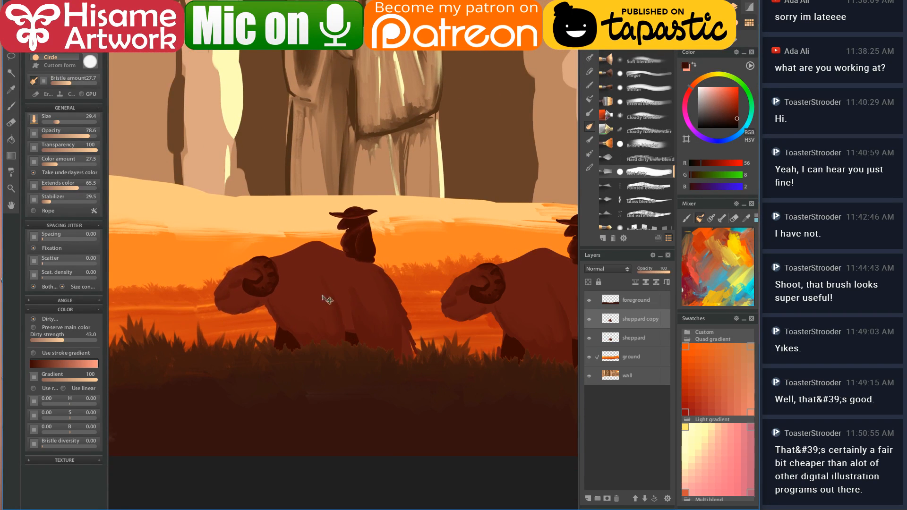
scroll(307, 243, up, 4)
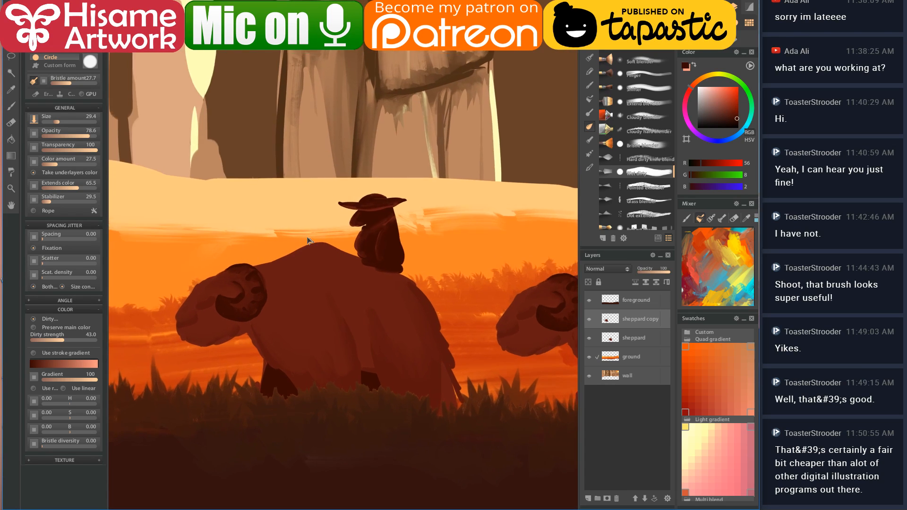
- Erase the shepherd off the copied ram with a smaller eraser
click(11, 122)
key([)
key([)
key([)
key([)
key([)
mouse_move(350, 186)
mouse_down()
mouse_move(394, 255)
mouse_move(361, 234)
mouse_move(371, 255)
mouse_move(435, 278)
mouse_move(439, 269)
mouse_move(376, 233)
mouse_move(432, 265)
mouse_move(390, 242)
mouse_move(348, 192)
mouse_move(377, 184)
mouse_move(411, 210)
mouse_move(407, 180)
mouse_move(446, 182)
mouse_up()
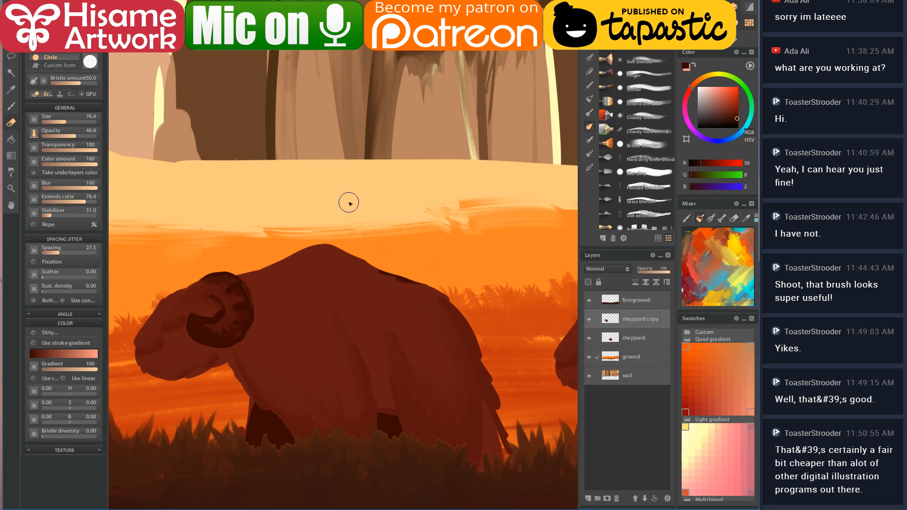
- Return to the brush and sample a lighter red and the leg's dark colour
scroll(362, 299, up, 4)
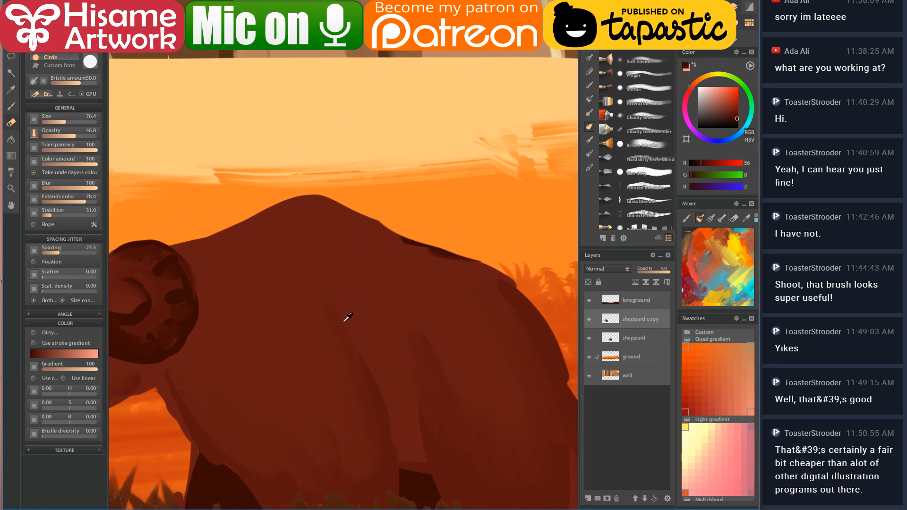
click(11, 106)
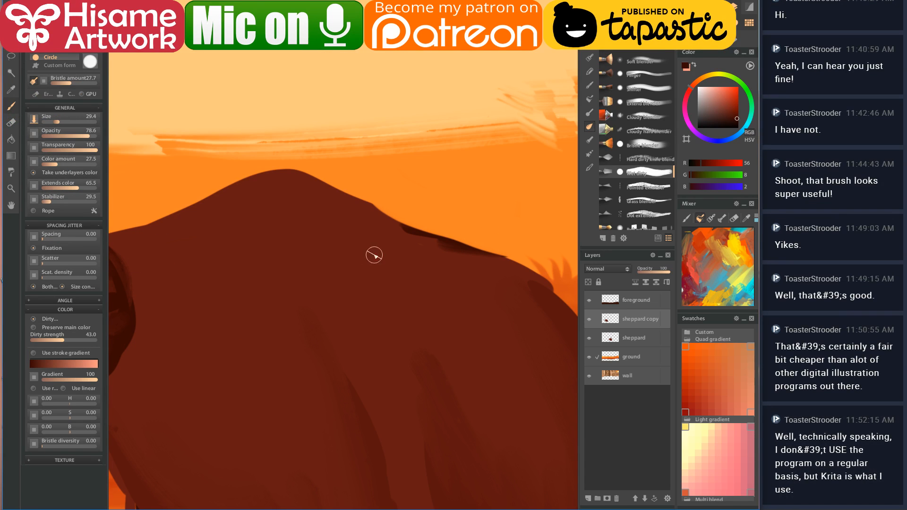
alt+click(410, 254)
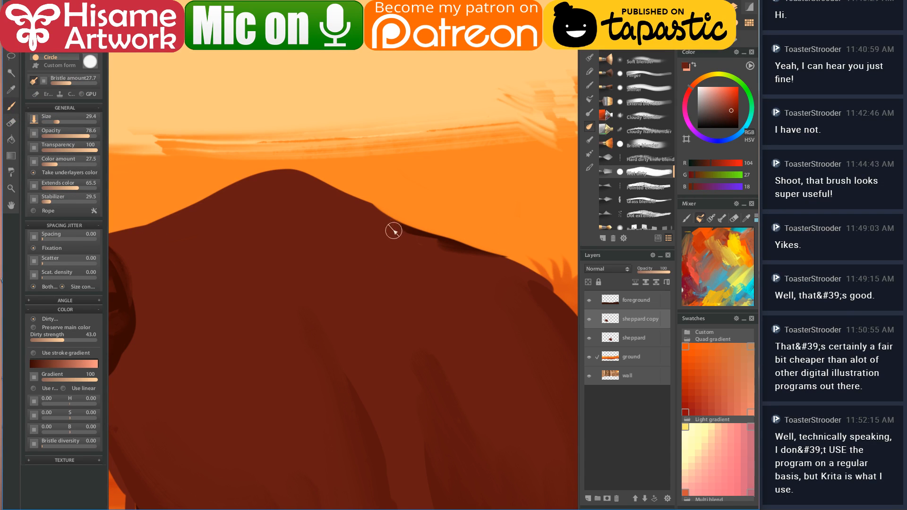
drag(464, 355, 442, 334)
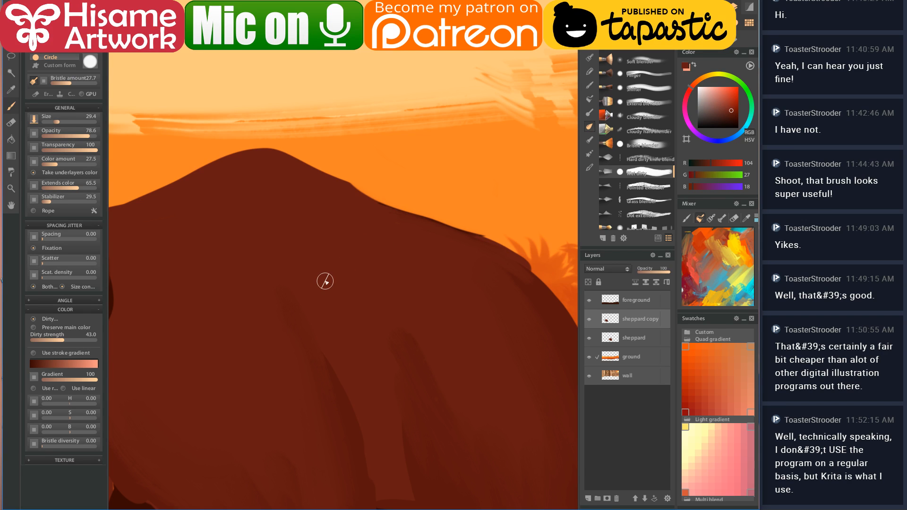
scroll(399, 301, down, 5)
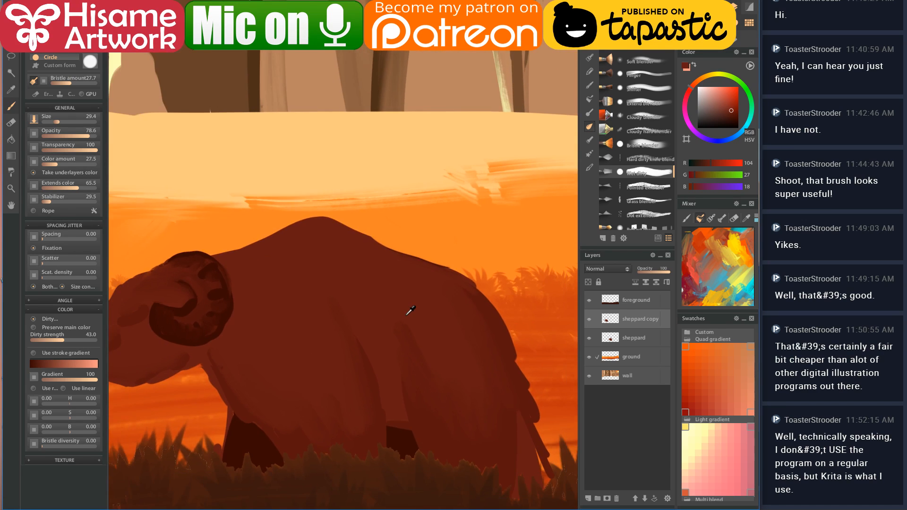
scroll(406, 312, up, 5)
scroll(299, 351, up, 6)
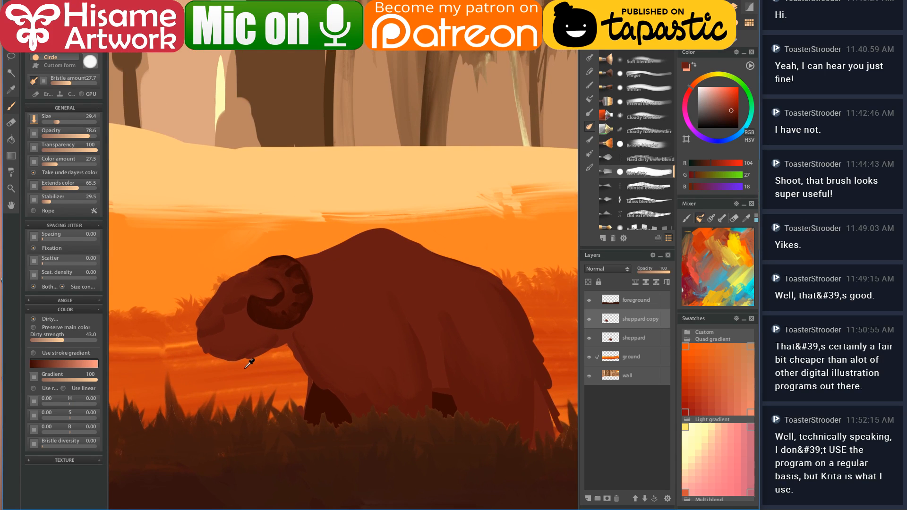
scroll(397, 280, up, 6)
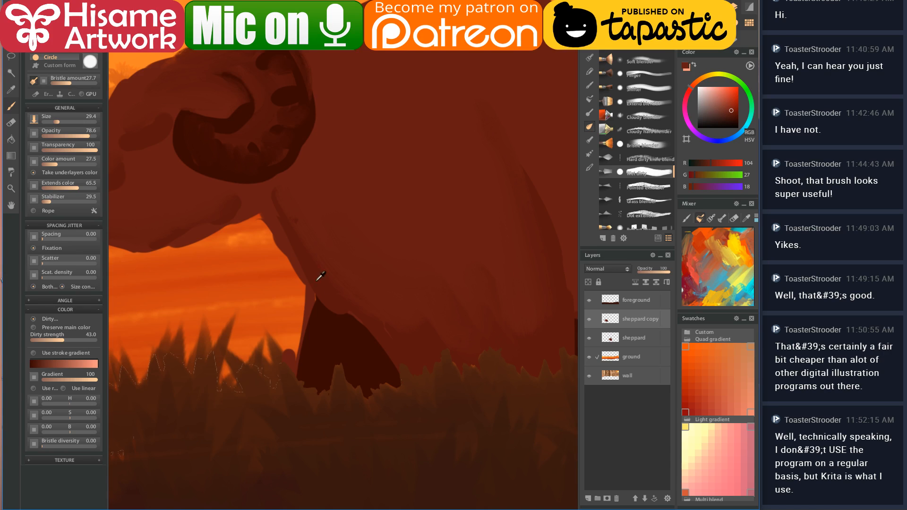
scroll(396, 336, down, 4)
ctrl+click(343, 330)
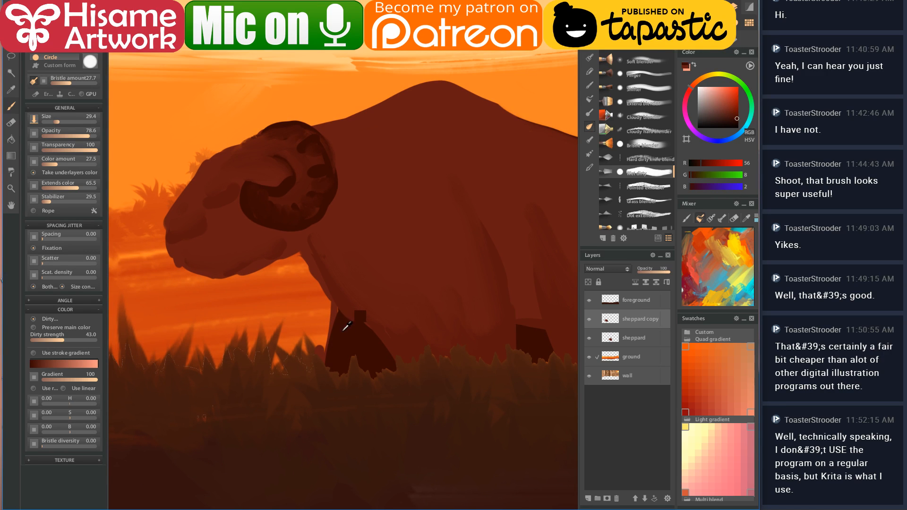
- Brush lighter shading down the copied ram's hind leg, undoing the unwanted streaks
mouse_move(333, 328)
mouse_down()
mouse_move(331, 320)
mouse_move(335, 366)
mouse_up()
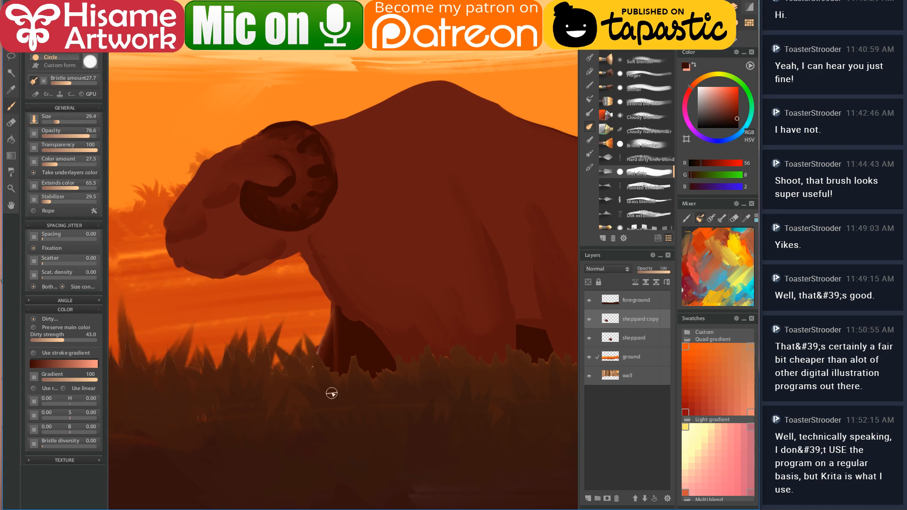
mouse_move(339, 316)
mouse_down()
mouse_move(319, 363)
mouse_move(336, 336)
mouse_up()
key(ctrl+z)
drag(328, 319, 323, 361)
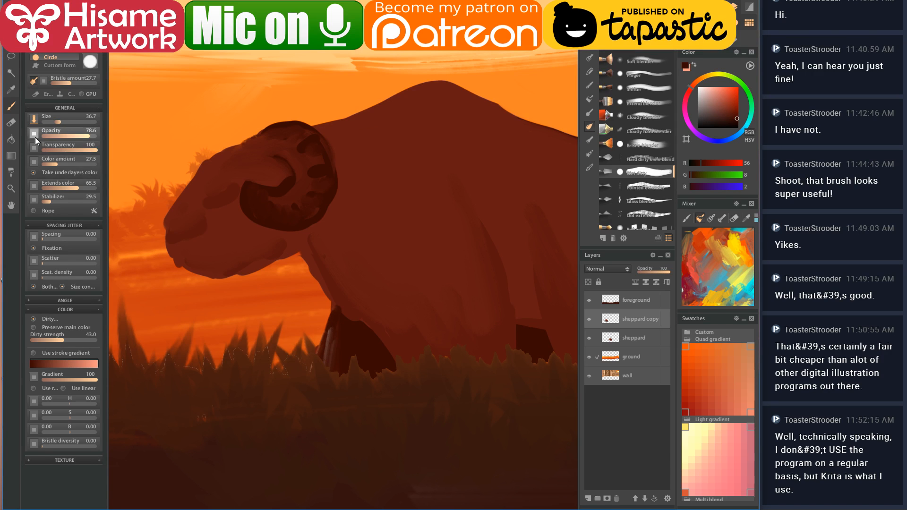
key(ctrl+z)
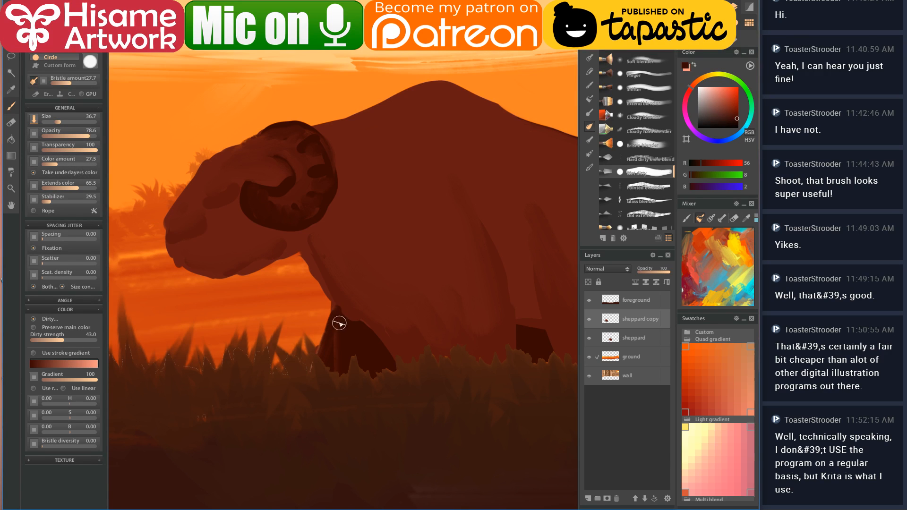
drag(350, 339, 356, 391)
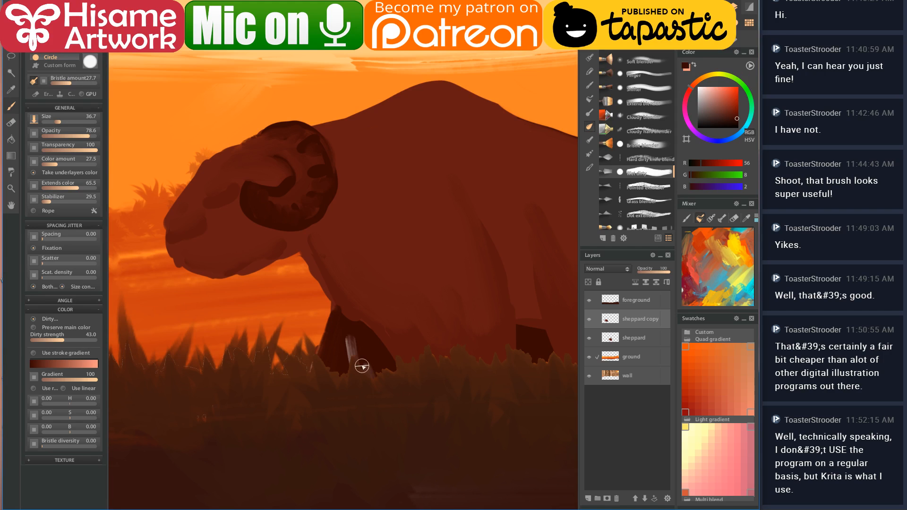
key(ctrl+z)
key(ctrl+z)
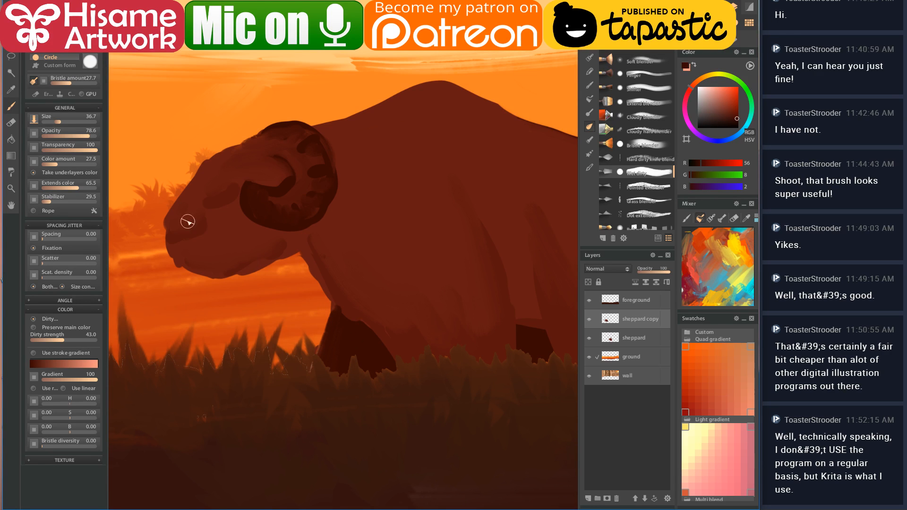
key(e)
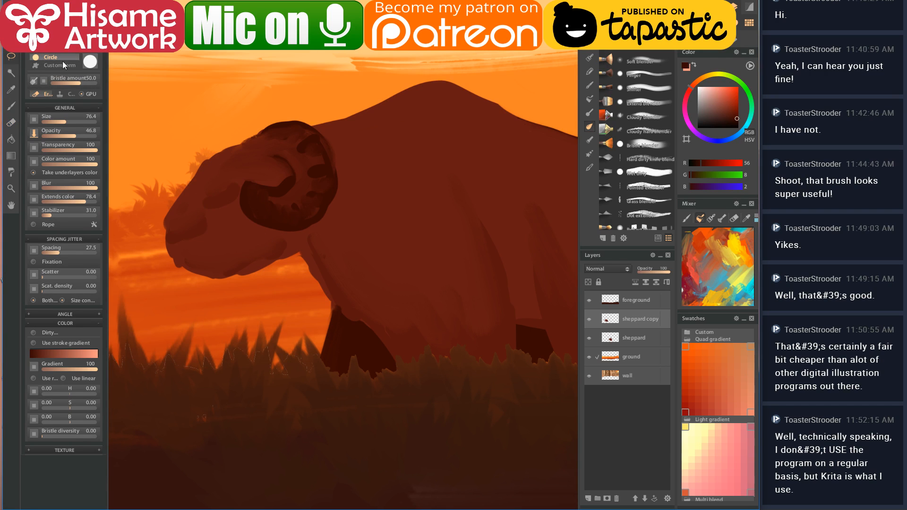
- Lasso the copied ram's head and rotate it downward into a grazing pose
mouse_move(314, 115)
mouse_down()
mouse_move(211, 196)
mouse_move(231, 284)
mouse_up()
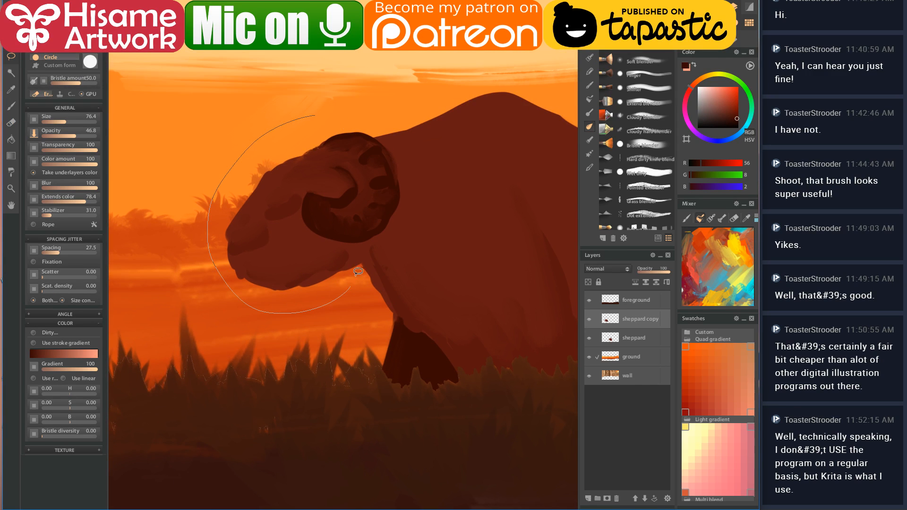
drag(418, 222, 350, 107)
key(ctrl+t)
mouse_move(449, 128)
mouse_down()
mouse_move(440, 101)
mouse_move(385, 80)
mouse_move(419, 142)
mouse_move(426, 179)
mouse_up()
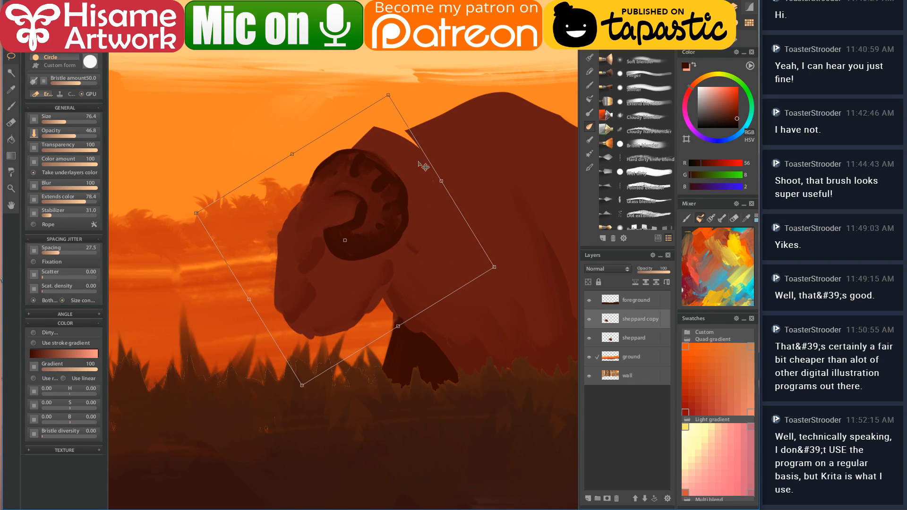
key(Return)
scroll(449, 166, up, 2)
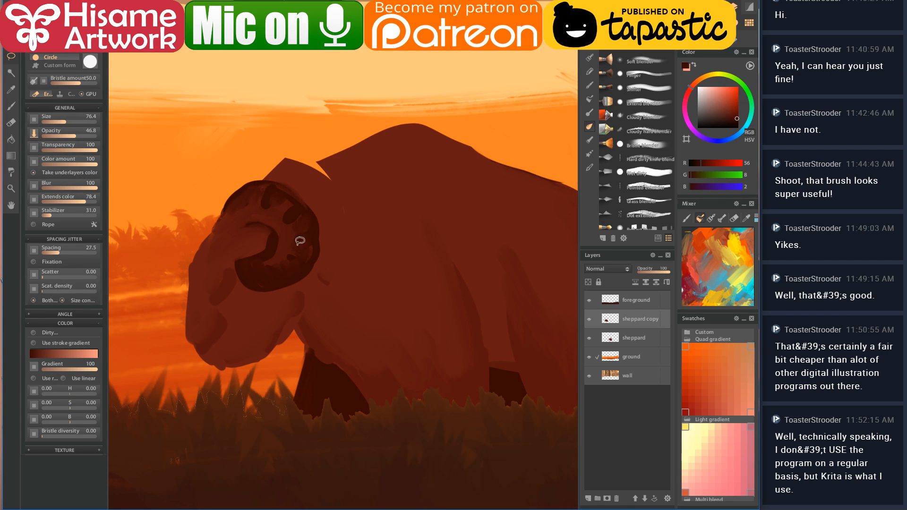
scroll(341, 253, down, 3)
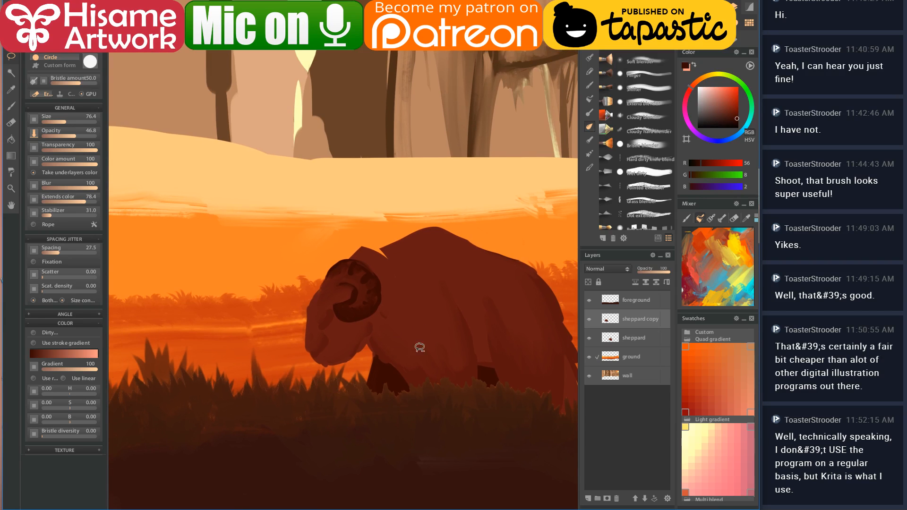
scroll(346, 353, down, 2)
scroll(370, 316, down, 3)
scroll(391, 312, up, 2)
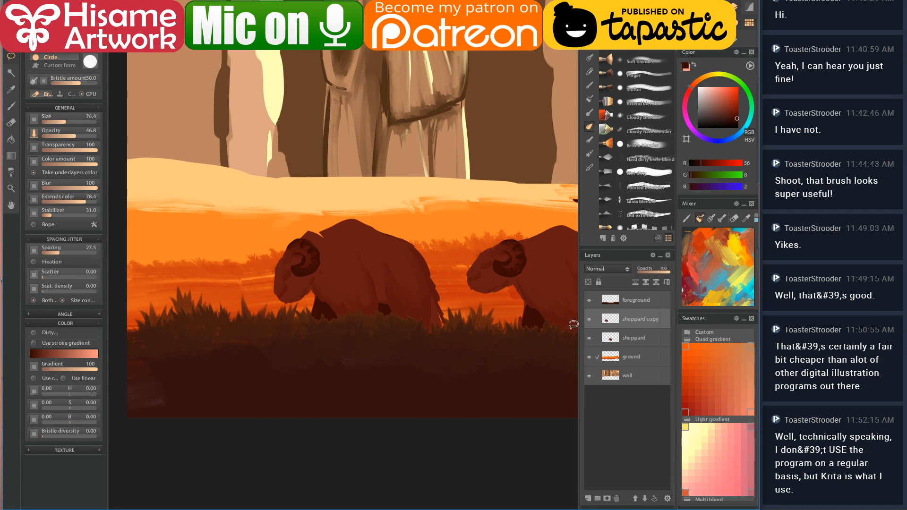
- Hide the foreground grass, sheppard copy and sheppard layers
click(589, 301)
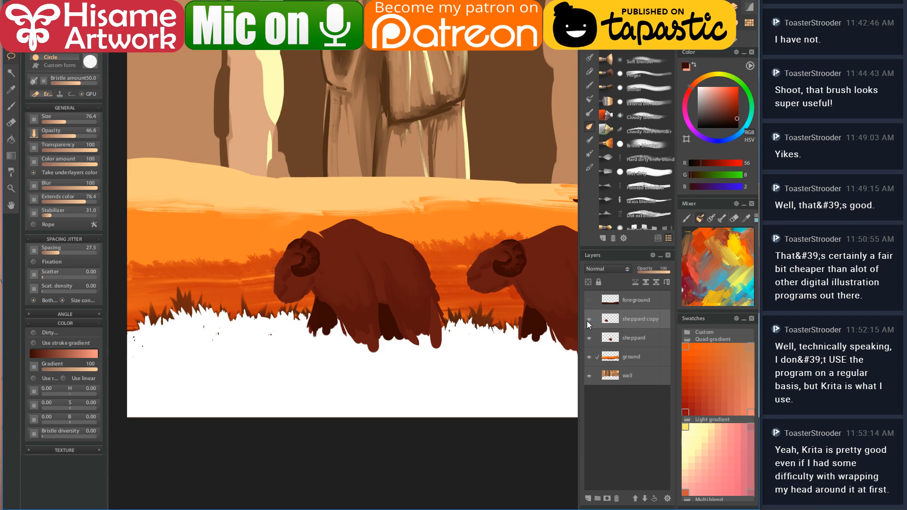
click(589, 319)
click(588, 338)
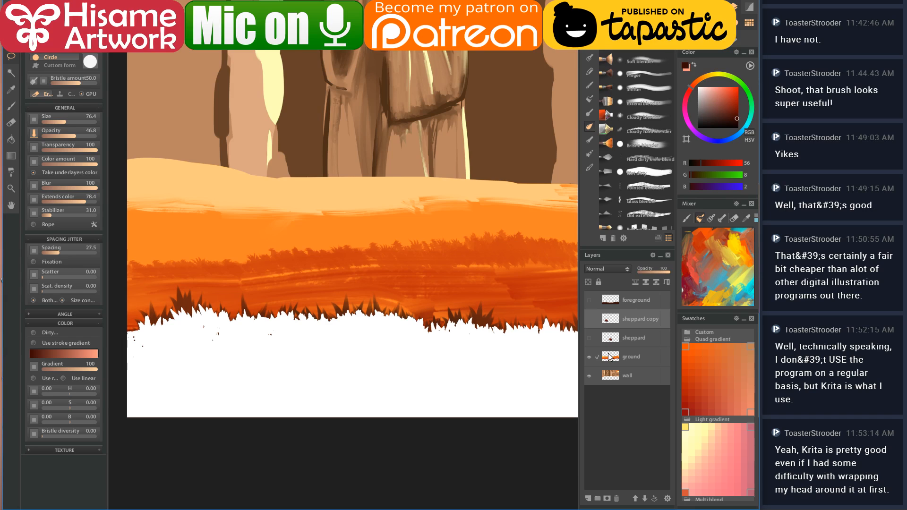
click(609, 358)
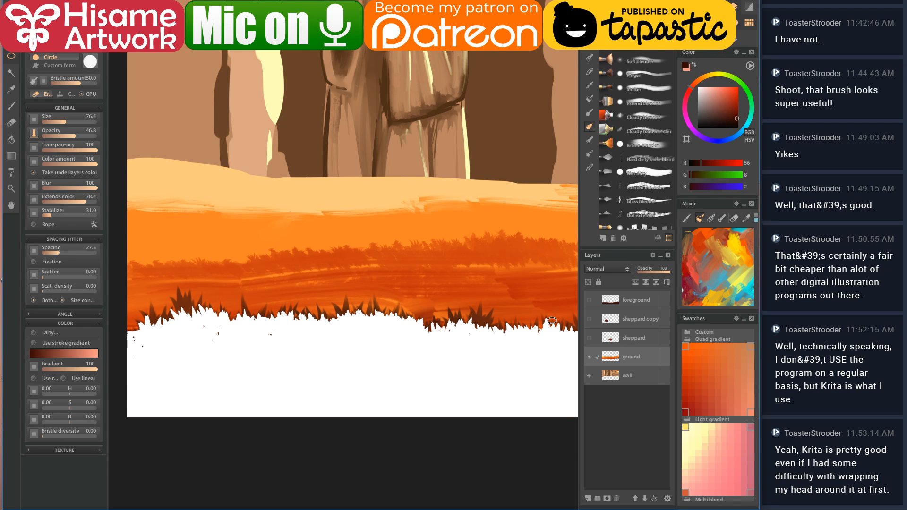
- Switch to the brush and sample the orange from the grass field
scroll(541, 325, down, 2)
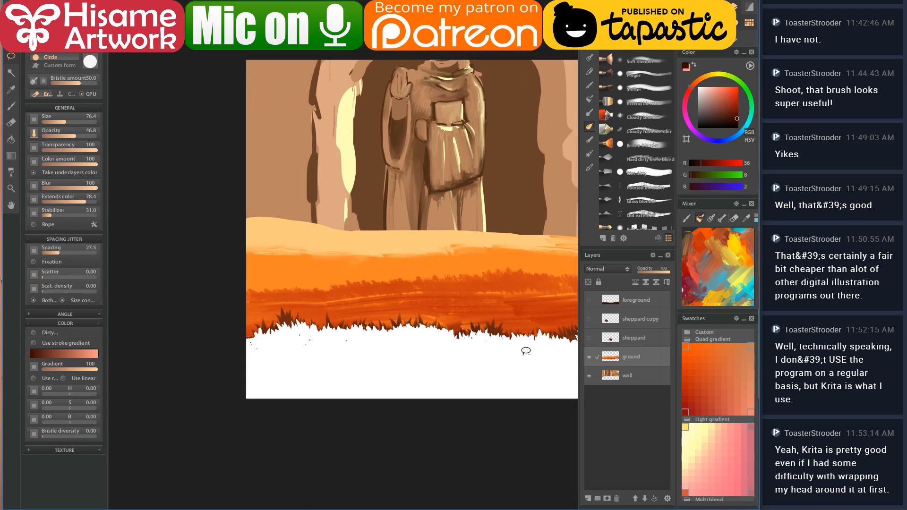
drag(509, 348, 392, 344)
scroll(392, 344, up, 1)
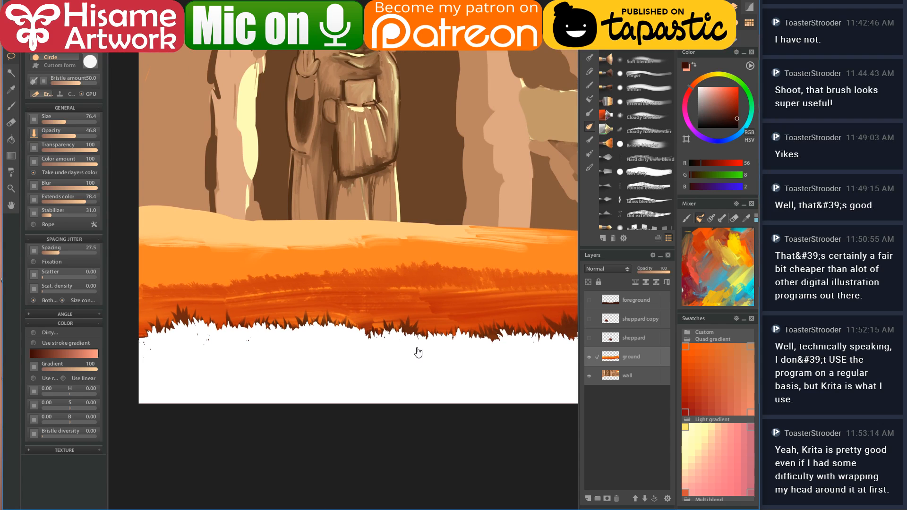
key(b)
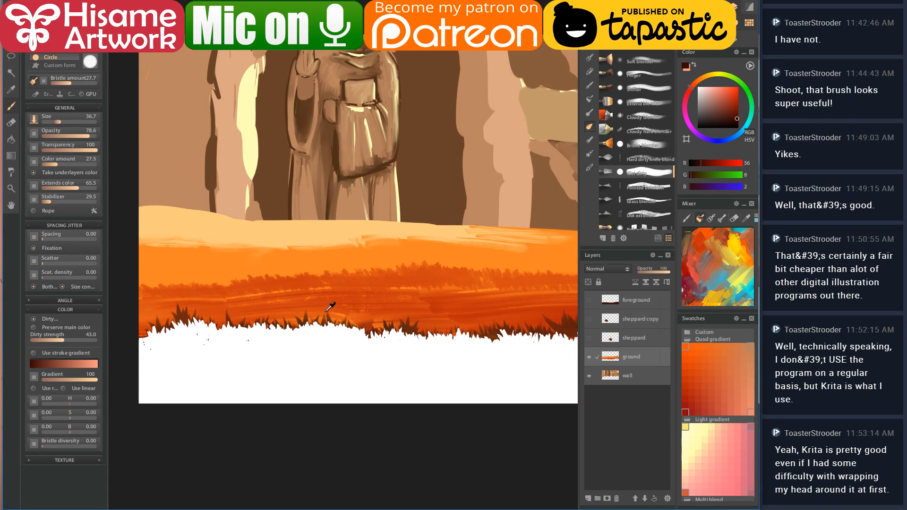
ctrl+click(345, 306)
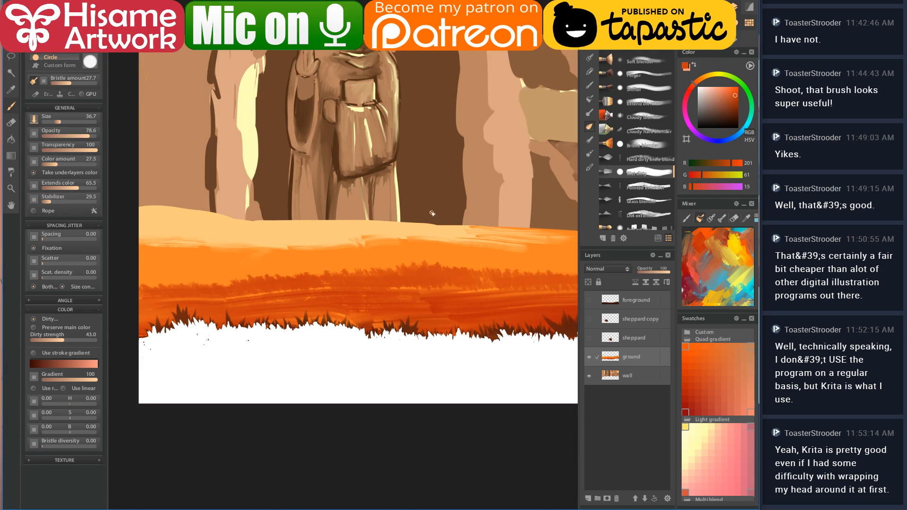
key(1)
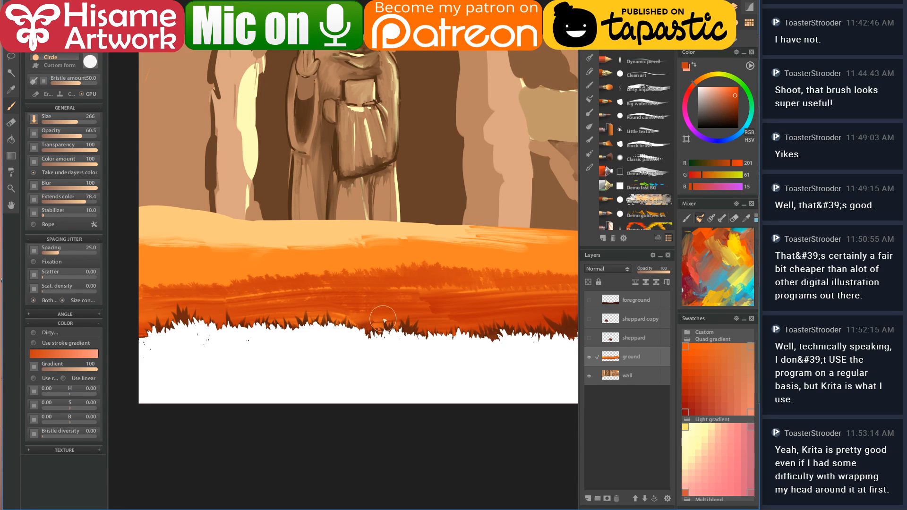
- Paint a dark orange band along the grass bottom, covering the white sliver
drag(461, 329, 465, 354)
ctrl+click(465, 300)
mouse_move(186, 343)
mouse_down()
mouse_move(287, 331)
mouse_move(187, 344)
mouse_move(196, 348)
mouse_move(444, 342)
mouse_move(400, 335)
mouse_move(456, 334)
mouse_move(532, 333)
mouse_up()
scroll(375, 339, up, 3)
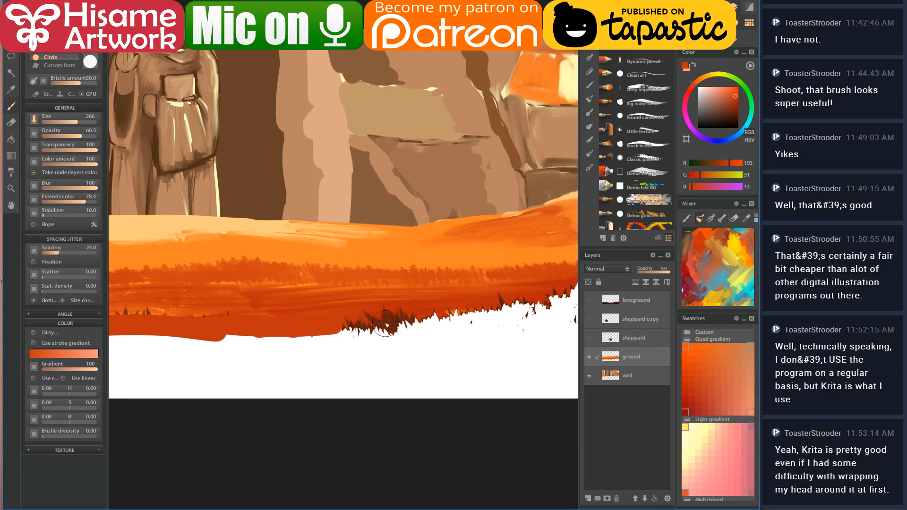
mouse_move(441, 312)
mouse_down()
mouse_move(532, 295)
mouse_move(496, 312)
mouse_move(380, 325)
mouse_move(439, 306)
mouse_move(480, 309)
mouse_move(478, 324)
mouse_move(517, 334)
mouse_move(351, 332)
mouse_move(383, 325)
mouse_move(152, 344)
mouse_move(503, 345)
mouse_move(287, 352)
mouse_move(492, 341)
mouse_move(314, 351)
mouse_move(454, 343)
mouse_move(404, 352)
mouse_move(577, 326)
mouse_up()
drag(266, 320, 363, 325)
mouse_move(188, 334)
mouse_down()
mouse_move(458, 325)
mouse_move(247, 326)
mouse_move(357, 320)
mouse_move(135, 339)
mouse_move(327, 343)
mouse_move(230, 351)
mouse_move(179, 376)
mouse_move(382, 378)
mouse_move(313, 385)
mouse_move(423, 320)
mouse_up()
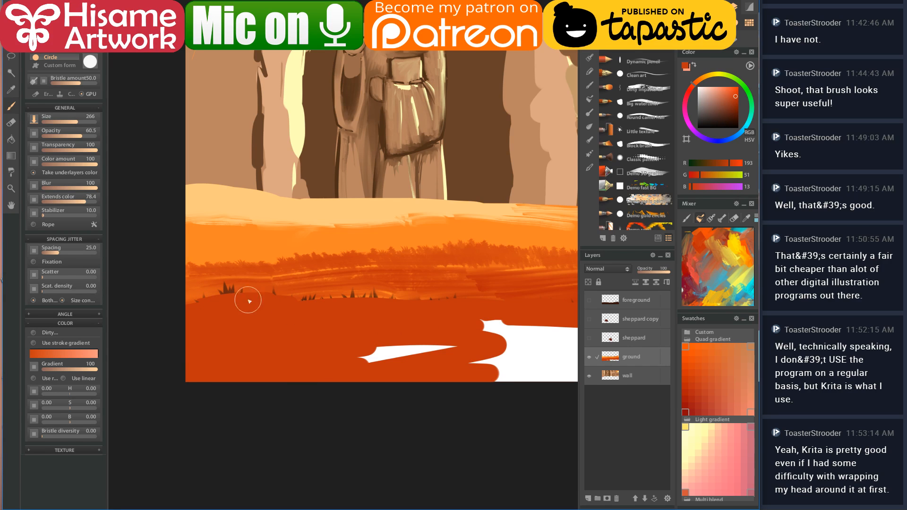
drag(479, 330, 300, 334)
mouse_move(141, 355)
mouse_down()
mouse_move(369, 314)
mouse_move(331, 342)
mouse_move(416, 326)
mouse_move(245, 371)
mouse_move(464, 378)
mouse_move(314, 361)
mouse_move(376, 361)
mouse_up()
drag(479, 344, 265, 362)
- Lay a darker orange band across the ground and fill the remaining white strip
alt+click(405, 273)
mouse_move(466, 280)
mouse_down()
mouse_move(394, 277)
mouse_move(382, 285)
mouse_move(416, 285)
mouse_move(260, 297)
mouse_up()
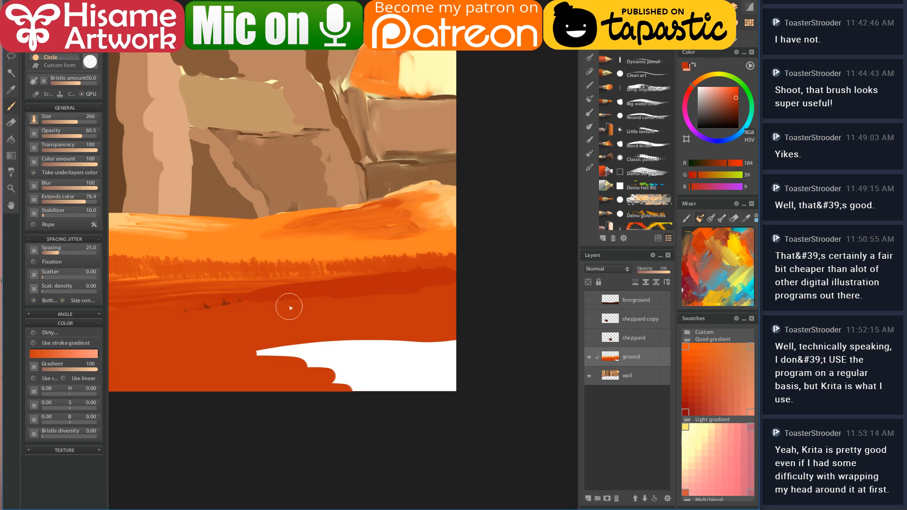
alt+click(280, 329)
mouse_move(244, 349)
mouse_down()
mouse_move(341, 344)
mouse_move(315, 348)
mouse_move(495, 334)
mouse_move(325, 359)
mouse_move(277, 378)
mouse_move(422, 392)
mouse_up()
drag(347, 324, 496, 348)
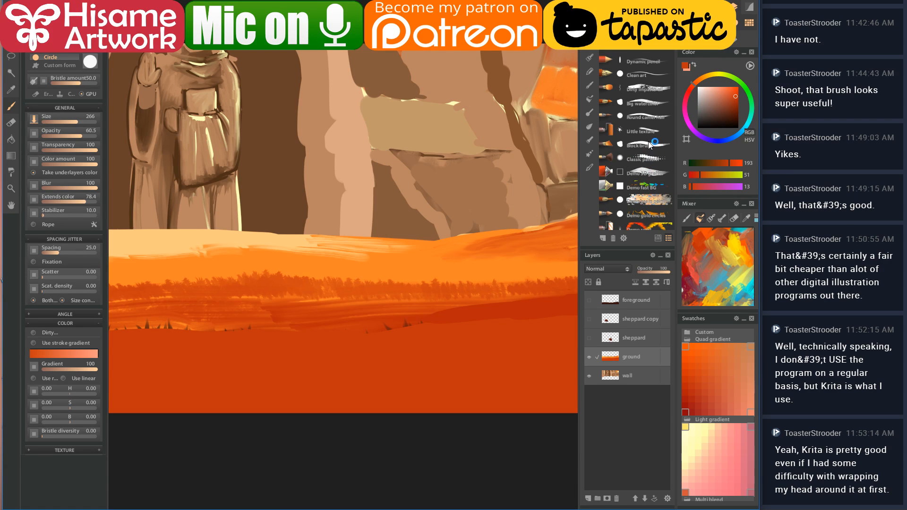
- Choose the Wet dirty blending brush
click(590, 127)
click(649, 173)
drag(527, 301, 426, 257)
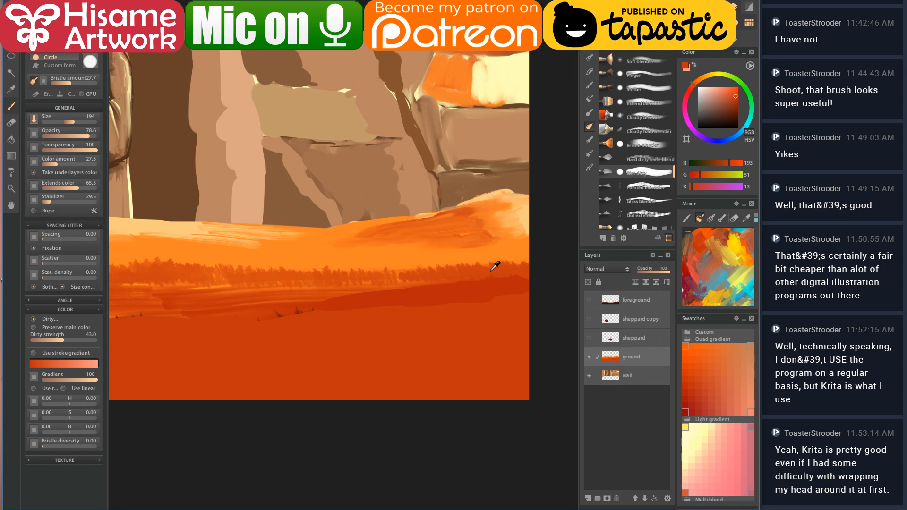
- Try blending strokes along the dark ground band, then undo them
mouse_move(527, 281)
mouse_down()
mouse_move(469, 291)
mouse_move(466, 306)
mouse_move(482, 298)
mouse_move(265, 319)
mouse_move(317, 308)
mouse_move(263, 300)
mouse_up()
drag(343, 305, 433, 282)
ctrl+click(331, 291)
mouse_move(305, 285)
mouse_down()
mouse_move(286, 282)
mouse_move(318, 286)
mouse_move(289, 304)
mouse_move(468, 278)
mouse_up()
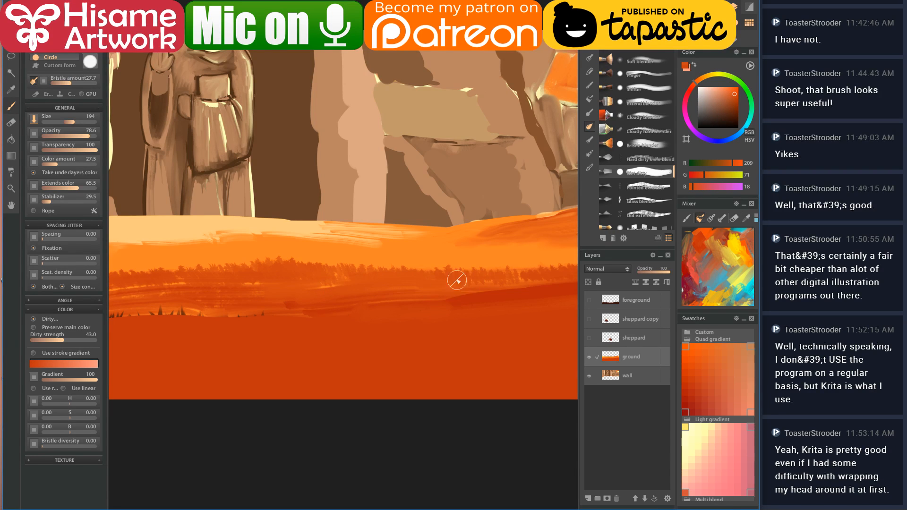
drag(332, 302, 527, 297)
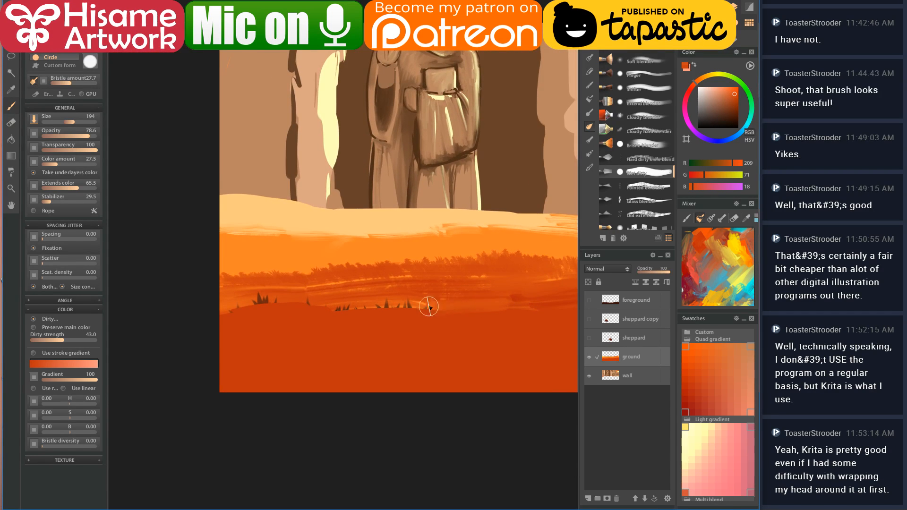
key(ctrl+z)
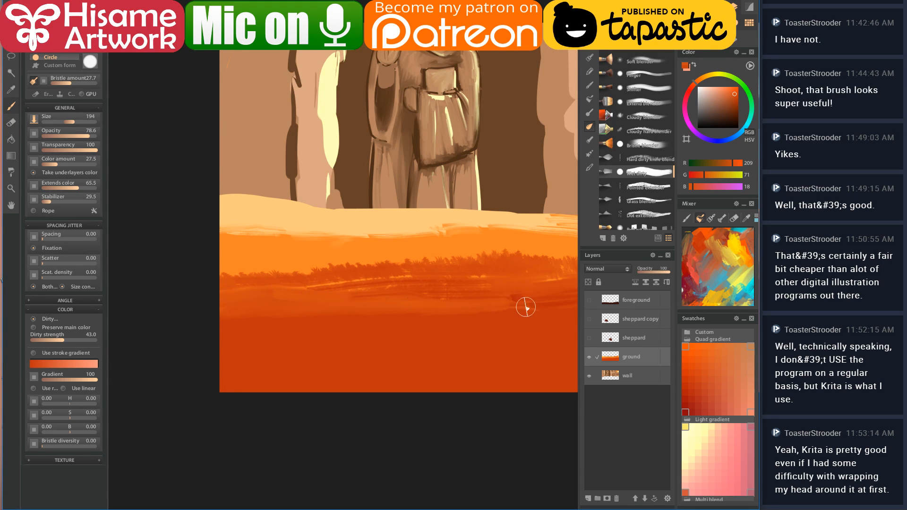
- Switch to a Custom brush tip and paint a darker orange band across the field
drag(422, 315, 344, 330)
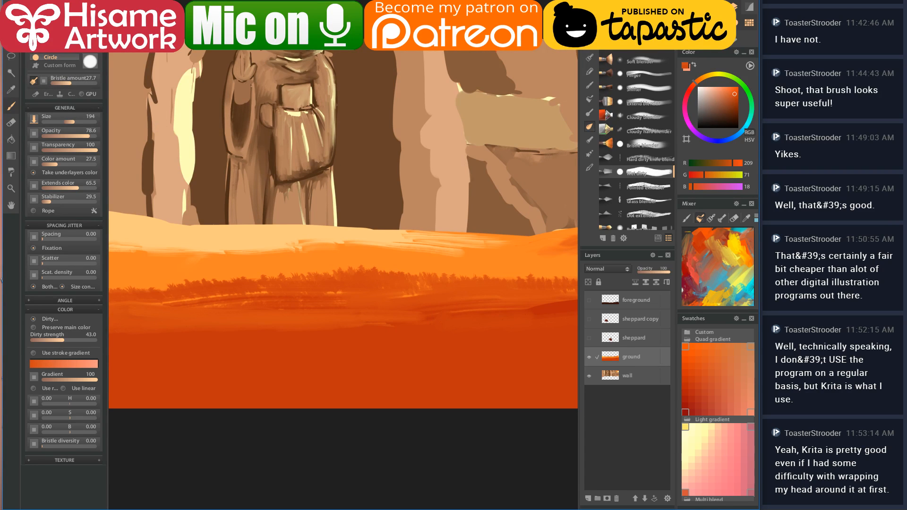
click(38, 65)
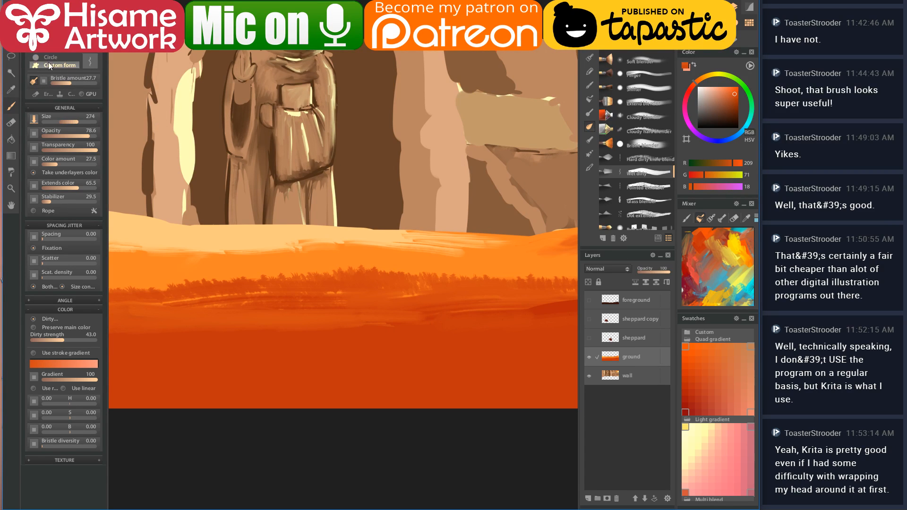
drag(300, 273, 476, 275)
ctrl+click(291, 314)
drag(249, 314, 237, 310)
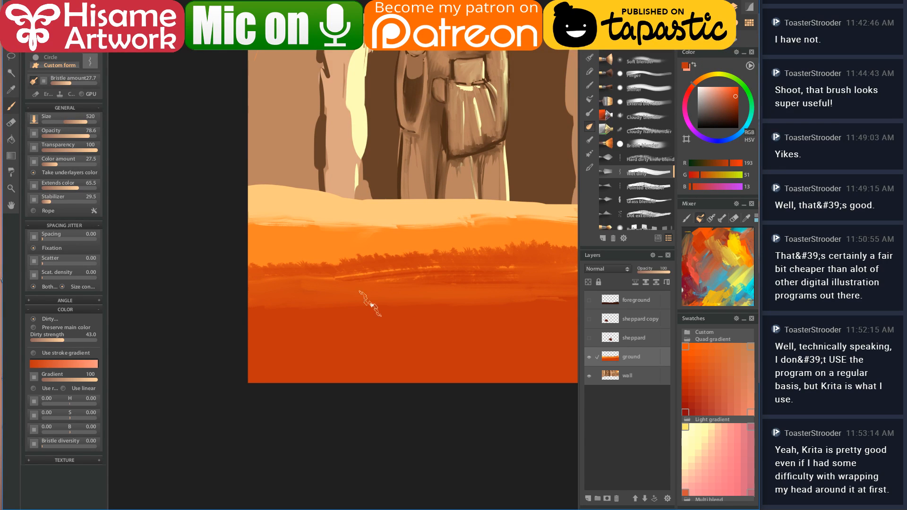
mouse_move(259, 293)
mouse_down()
mouse_move(305, 283)
mouse_move(448, 286)
mouse_move(430, 301)
mouse_move(308, 289)
mouse_move(227, 299)
mouse_move(260, 289)
mouse_move(251, 302)
mouse_move(263, 287)
mouse_move(274, 307)
mouse_move(393, 274)
mouse_move(422, 284)
mouse_move(454, 279)
mouse_move(453, 291)
mouse_move(449, 270)
mouse_move(369, 268)
mouse_up()
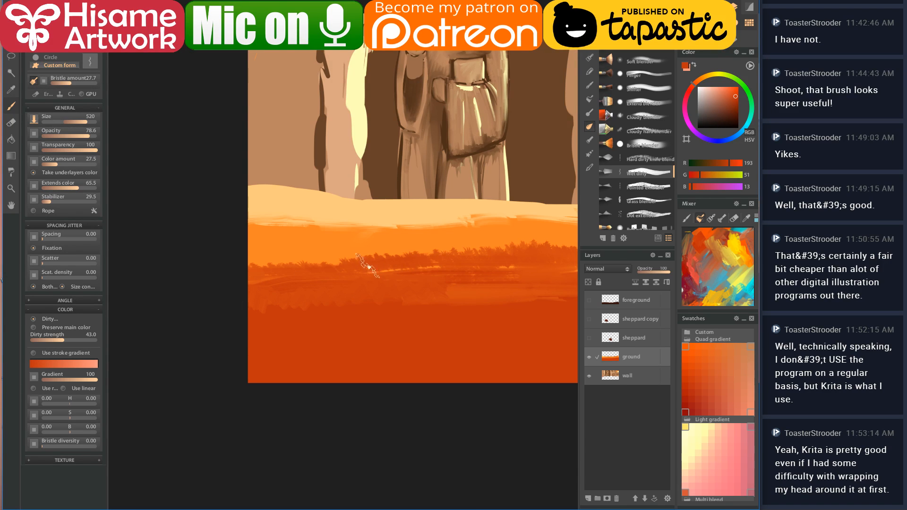
key(bracketleft)
key(bracketleft)
key(bracketleft)
- Hatch short lighter and darker orange grass strokes across the field
ctrl+click(265, 245)
mouse_move(255, 240)
mouse_down()
mouse_move(280, 263)
mouse_move(251, 252)
mouse_move(254, 267)
mouse_move(295, 261)
mouse_up()
mouse_move(402, 314)
mouse_down()
mouse_move(357, 326)
mouse_move(354, 341)
mouse_up()
drag(271, 279, 292, 281)
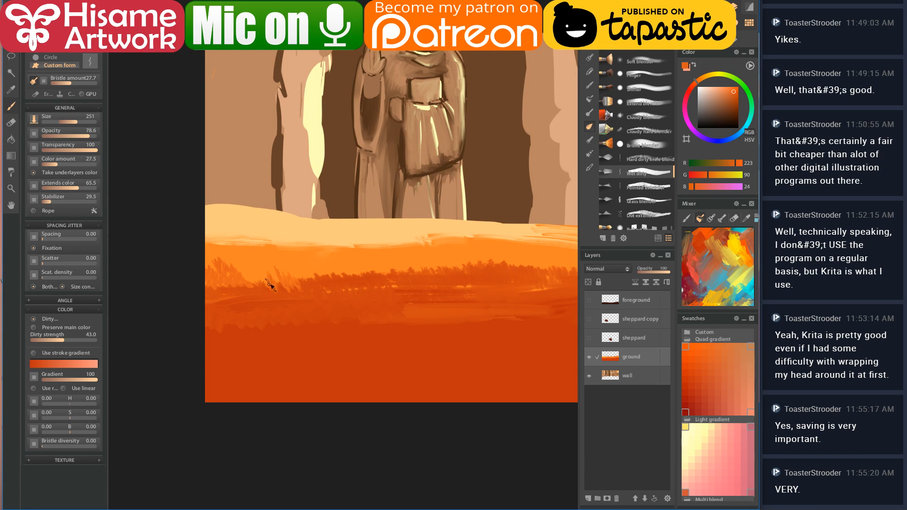
mouse_move(324, 274)
mouse_down()
mouse_move(368, 289)
mouse_move(325, 279)
mouse_move(328, 290)
mouse_move(328, 278)
mouse_move(364, 274)
mouse_up()
ctrl+click(321, 279)
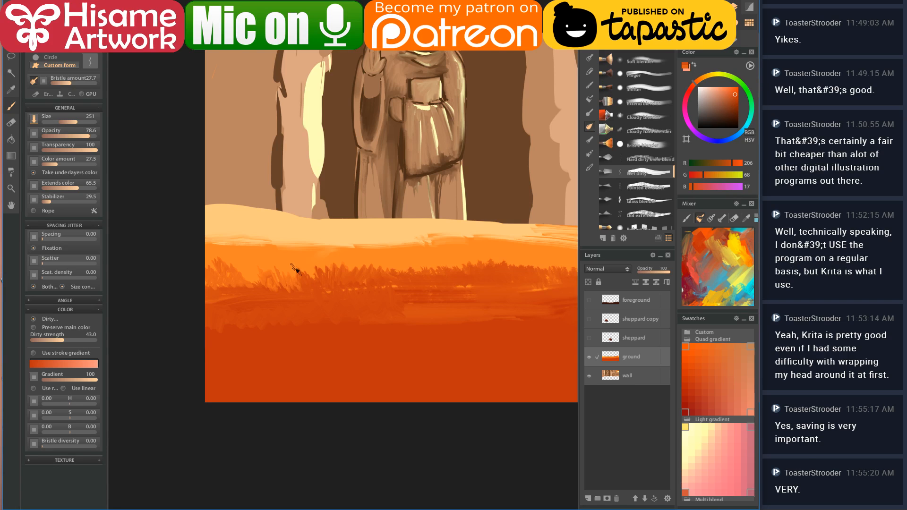
mouse_move(244, 262)
mouse_down()
mouse_move(255, 276)
mouse_move(243, 284)
mouse_up()
- Add more dark grass blades across the field's right side
drag(471, 309, 293, 320)
scroll(375, 263, up, 2)
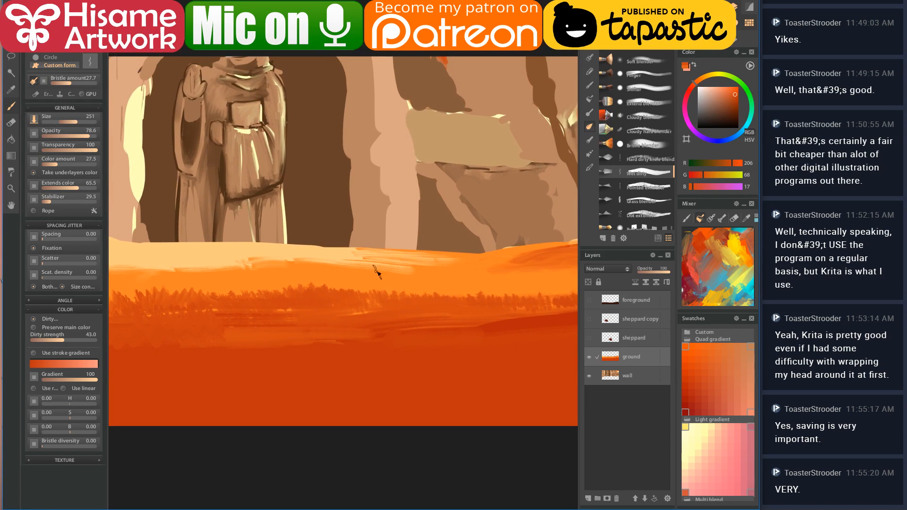
mouse_move(362, 297)
mouse_down()
mouse_move(394, 295)
mouse_move(348, 287)
mouse_up()
drag(499, 363, 409, 367)
mouse_move(359, 304)
mouse_down()
mouse_move(342, 288)
mouse_move(351, 302)
mouse_move(382, 301)
mouse_move(339, 292)
mouse_move(341, 301)
mouse_move(449, 311)
mouse_move(565, 341)
mouse_up()
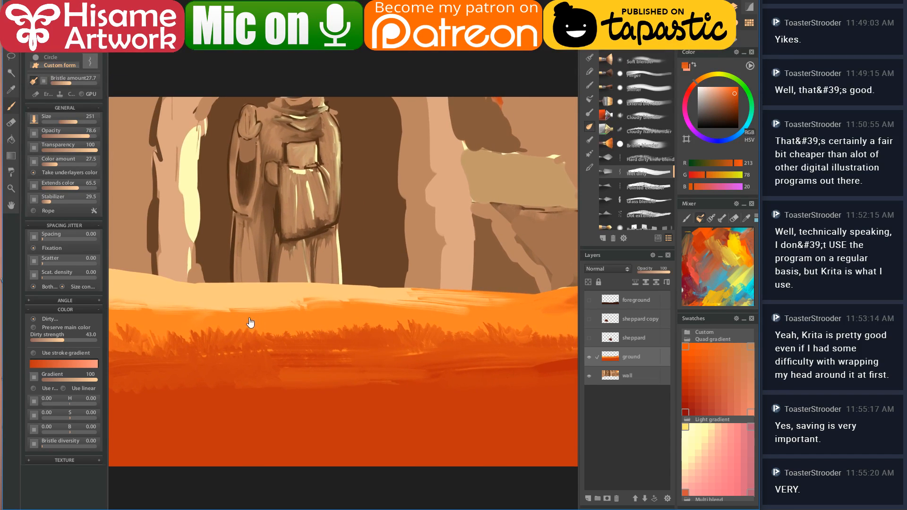
scroll(400, 334, down, 2)
- Paint light orange grass blades along the ground's top edge
ctrl+click(241, 371)
mouse_move(256, 326)
mouse_down()
mouse_move(221, 327)
mouse_move(223, 316)
mouse_move(235, 331)
mouse_move(265, 336)
mouse_move(215, 324)
mouse_move(288, 335)
mouse_move(326, 318)
mouse_move(398, 337)
mouse_move(359, 330)
mouse_up()
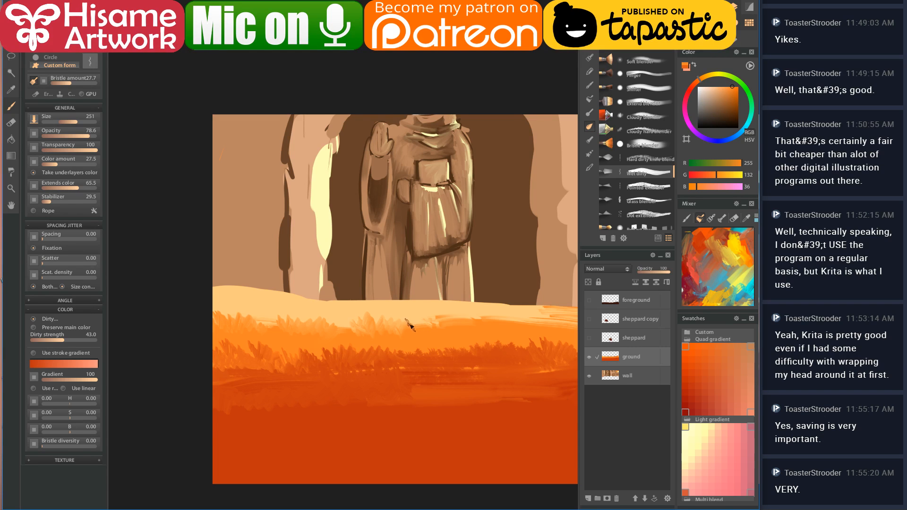
drag(494, 341, 381, 335)
mouse_move(364, 317)
mouse_down()
mouse_move(332, 321)
mouse_move(386, 314)
mouse_up()
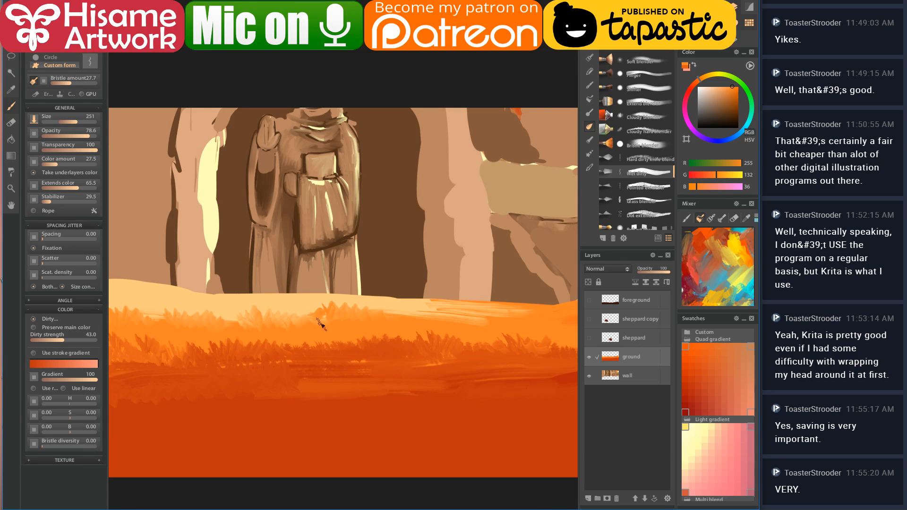
drag(471, 346, 399, 342)
mouse_move(350, 319)
mouse_down()
mouse_move(425, 319)
mouse_move(336, 312)
mouse_move(370, 319)
mouse_move(329, 341)
mouse_up()
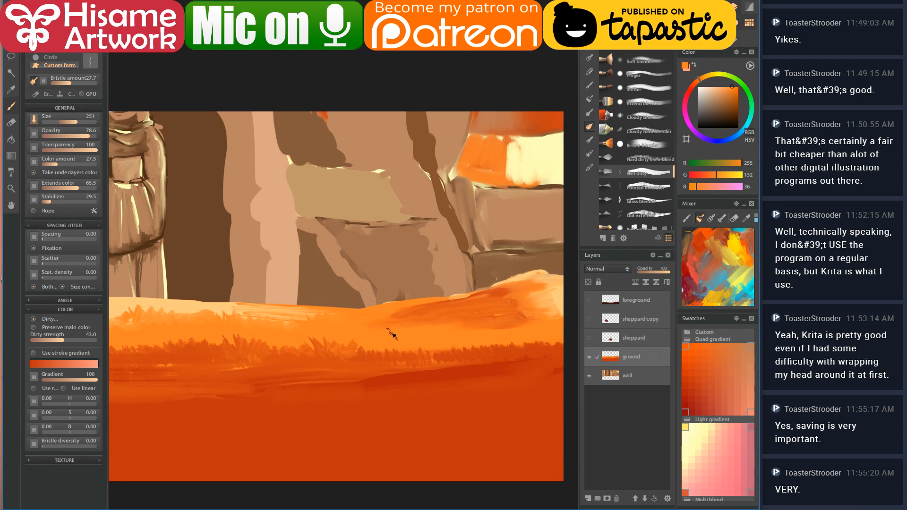
mouse_move(375, 324)
mouse_down()
mouse_move(412, 321)
mouse_move(357, 326)
mouse_move(437, 337)
mouse_move(415, 315)
mouse_move(427, 317)
mouse_move(441, 342)
mouse_move(431, 311)
mouse_move(477, 322)
mouse_up()
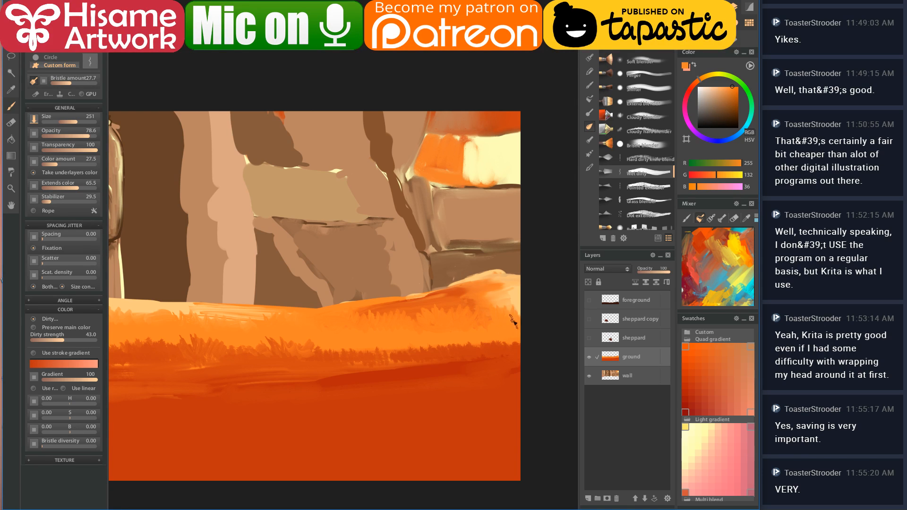
- Sample several oranges near the hill edge, settling on the pale peach
ctrl+click(495, 298)
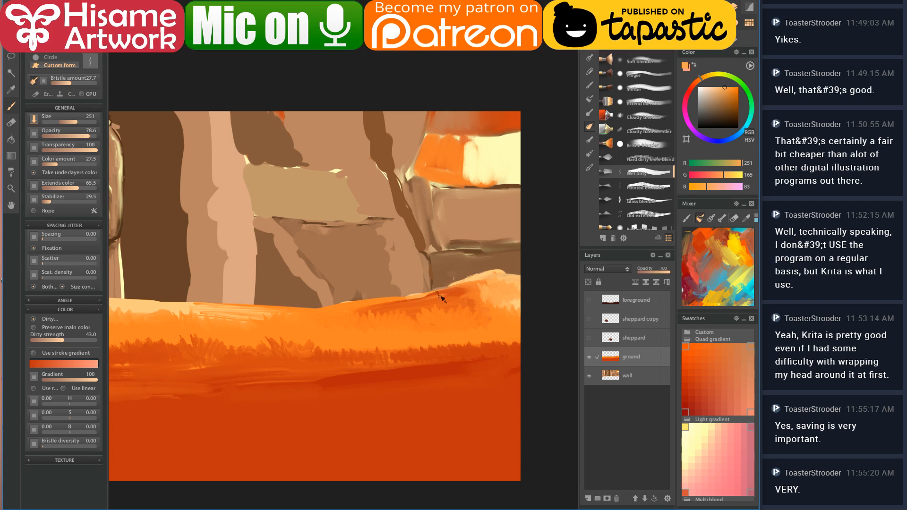
ctrl+click(467, 292)
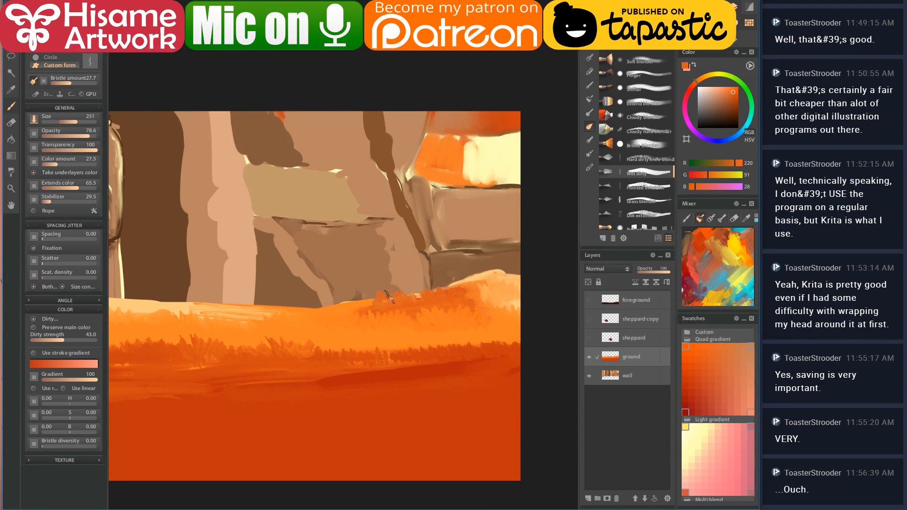
ctrl+click(367, 299)
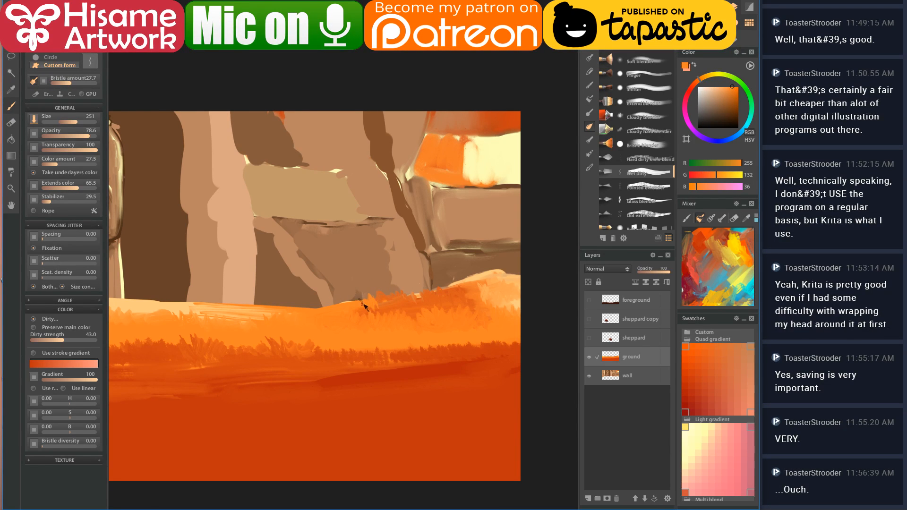
ctrl+click(395, 292)
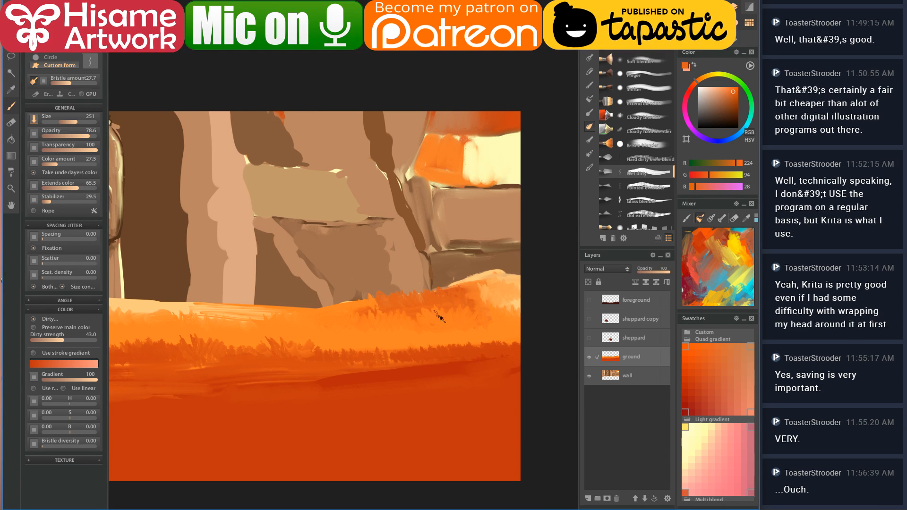
scroll(420, 324, up, 1)
drag(389, 334, 494, 306)
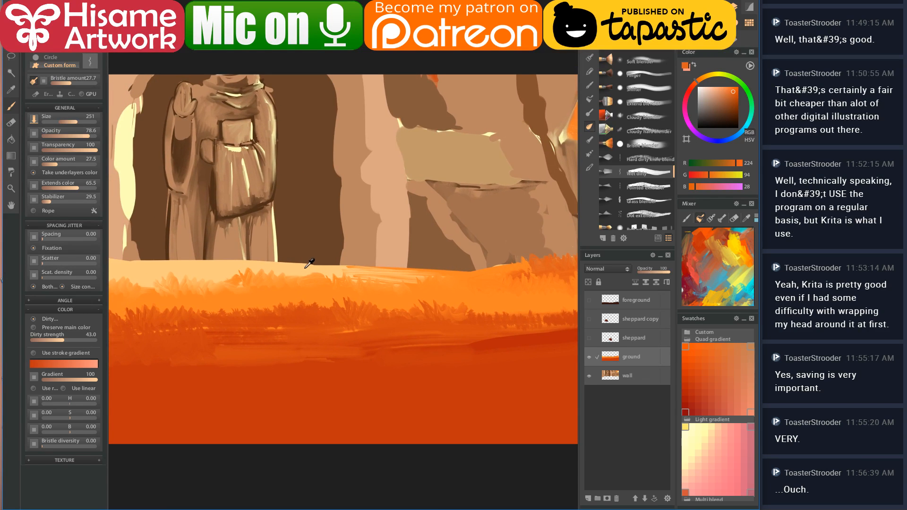
ctrl+click(307, 268)
- Brush a pale peach highlight along the field's far rim and unhide the sheppard layer
ctrl+click(298, 288)
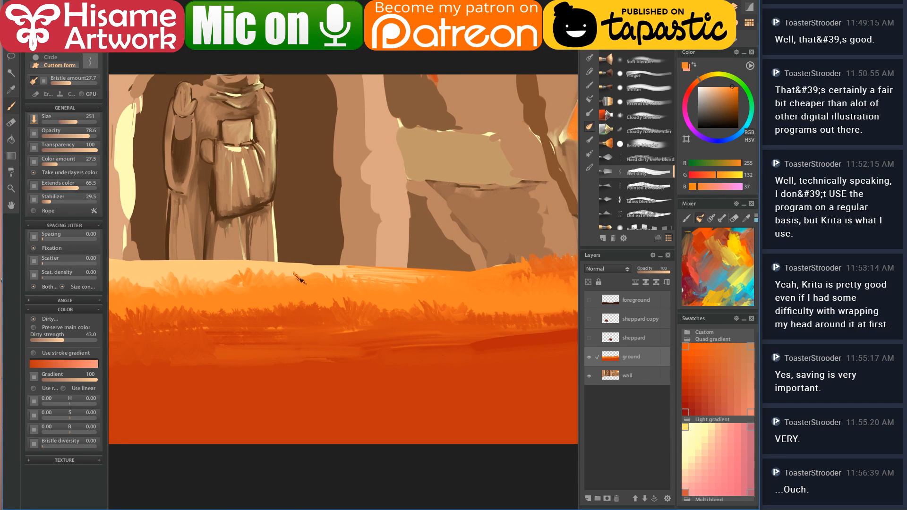
ctrl+click(293, 273)
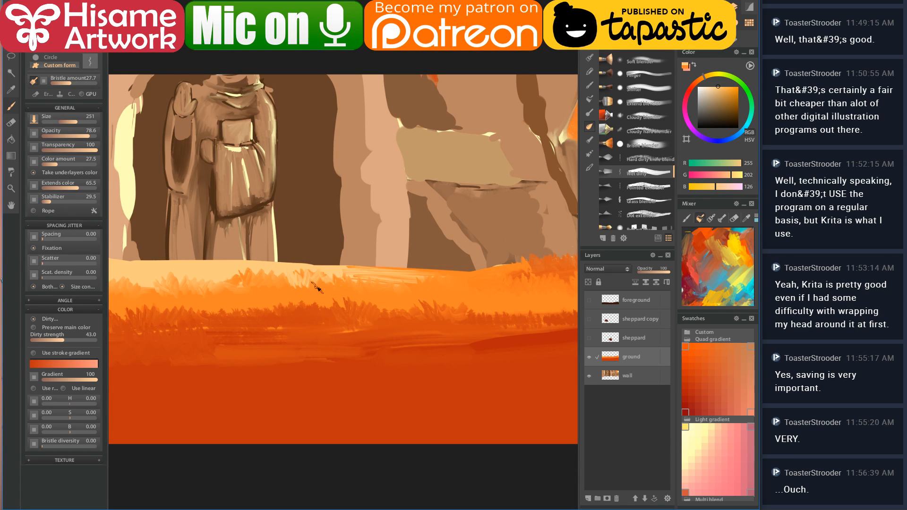
drag(340, 300, 410, 325)
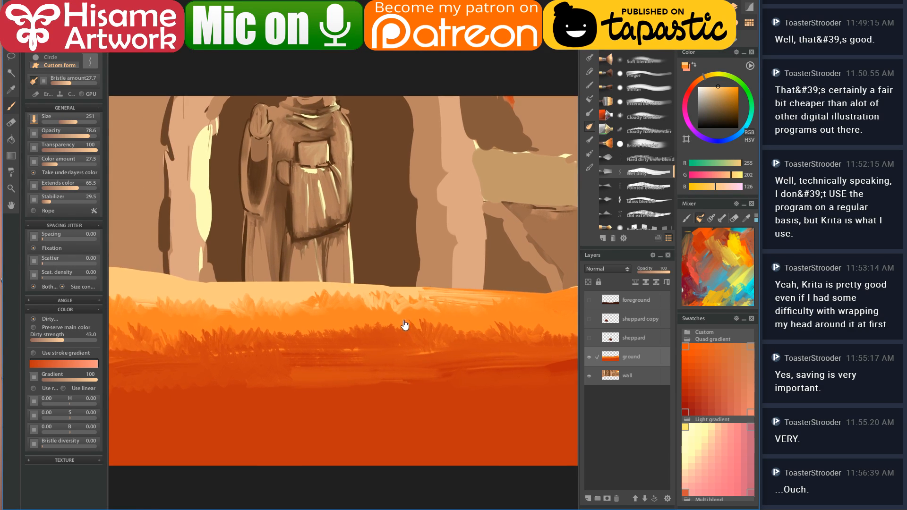
drag(187, 309, 265, 310)
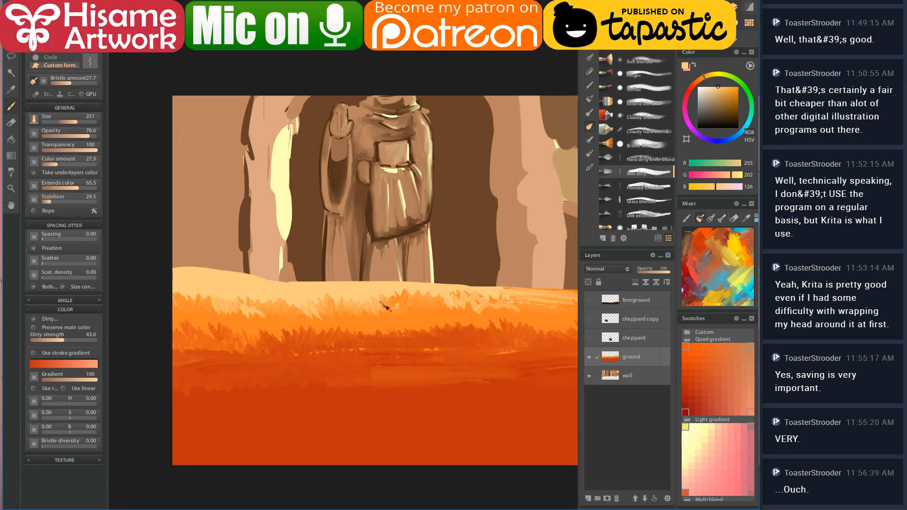
drag(461, 354, 379, 336)
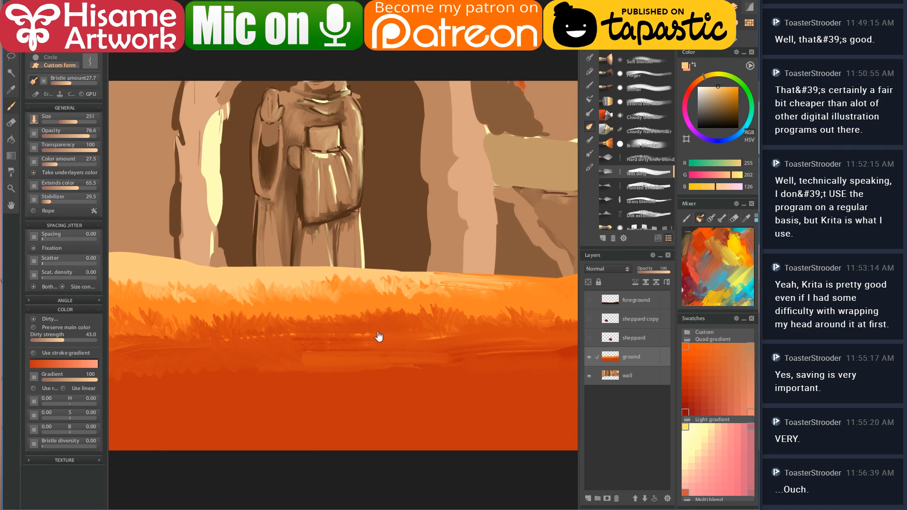
click(589, 338)
- Unhide the sheppard copy and foreground grass layers and select the foreground layer
click(589, 320)
click(589, 300)
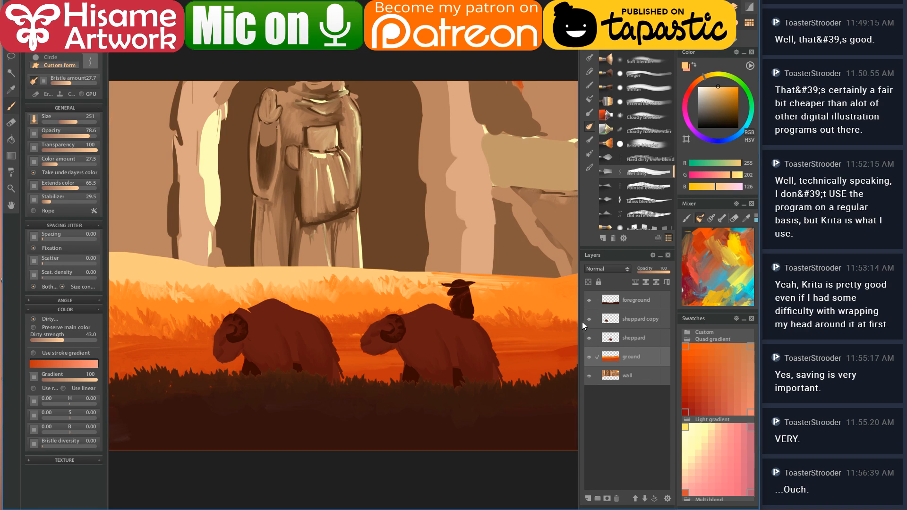
mouse_move(398, 392)
mouse_down()
mouse_move(409, 380)
mouse_move(466, 385)
mouse_move(431, 381)
mouse_up()
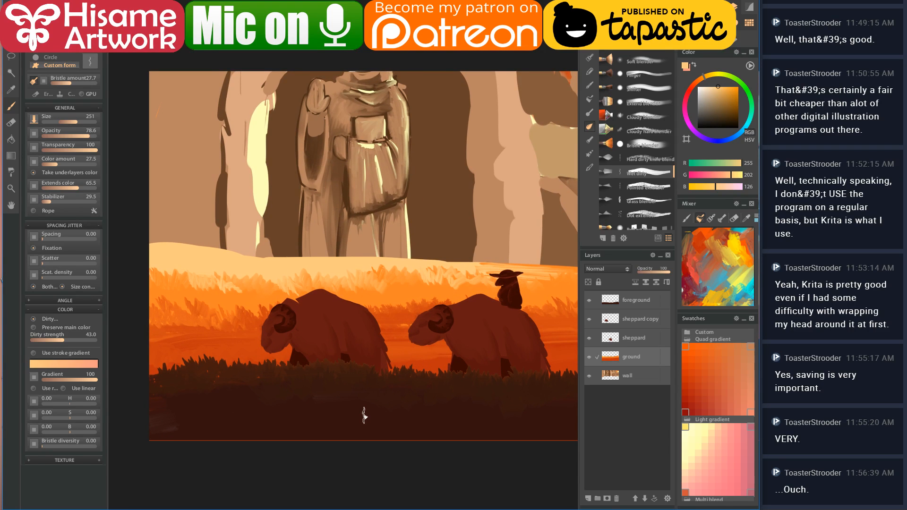
click(629, 306)
key(ctrl+t)
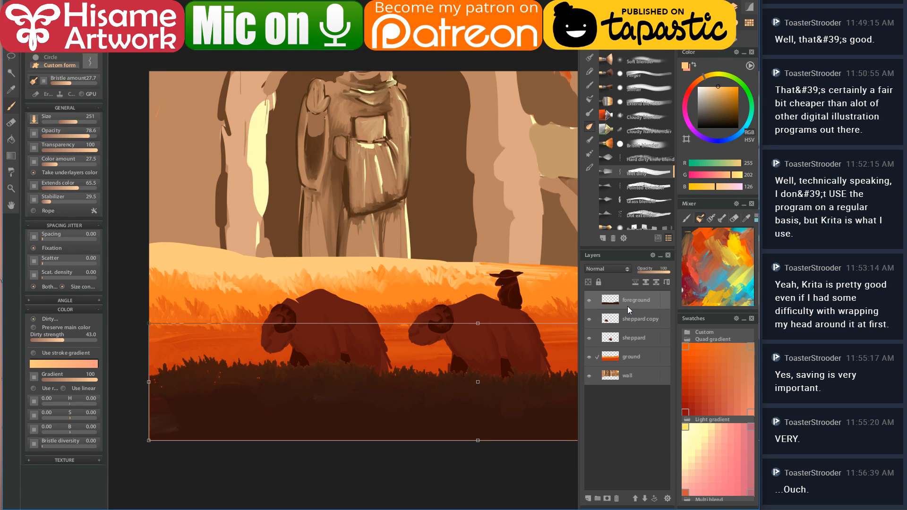
key(Return)
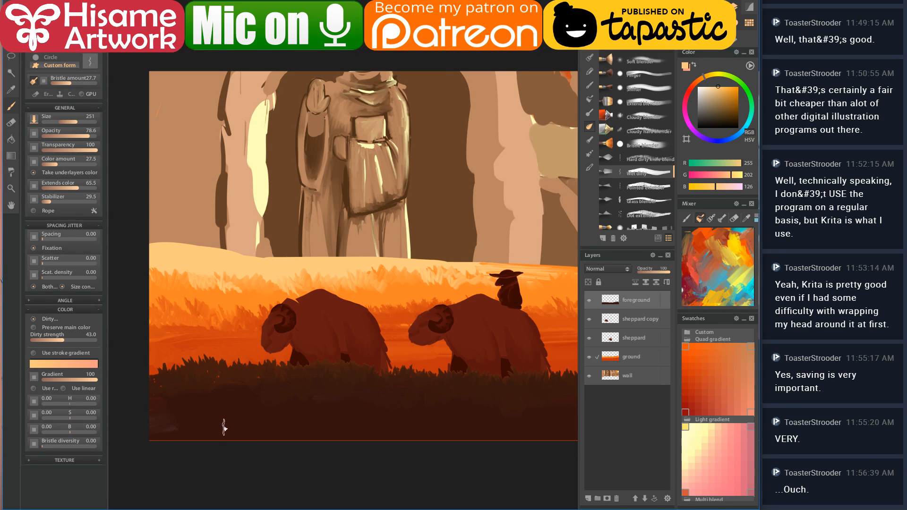
- Clear the selection around the foreground grass and load the Grass brush presets
scroll(222, 424, up, 4)
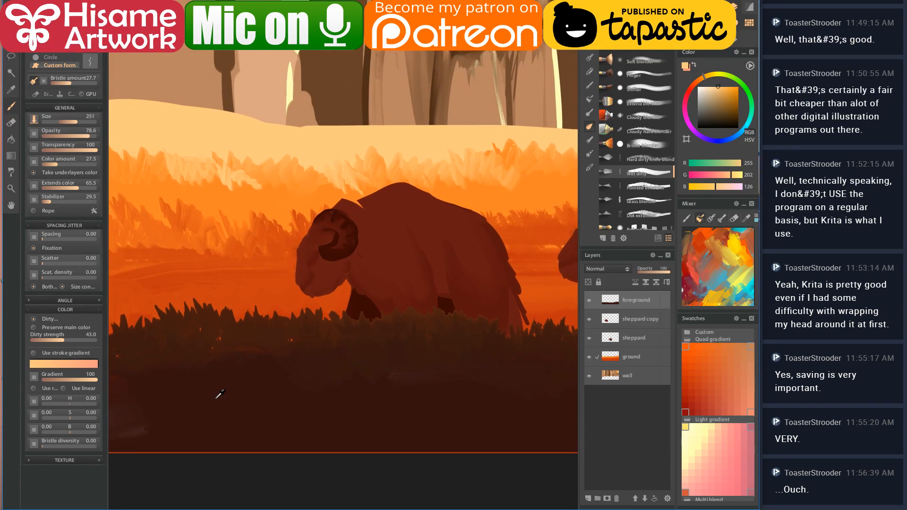
drag(335, 377, 354, 375)
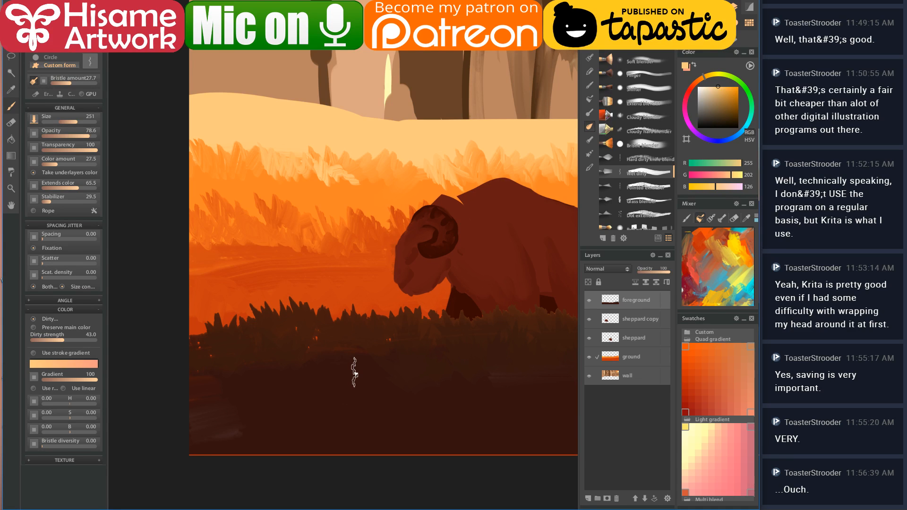
drag(344, 391, 274, 399)
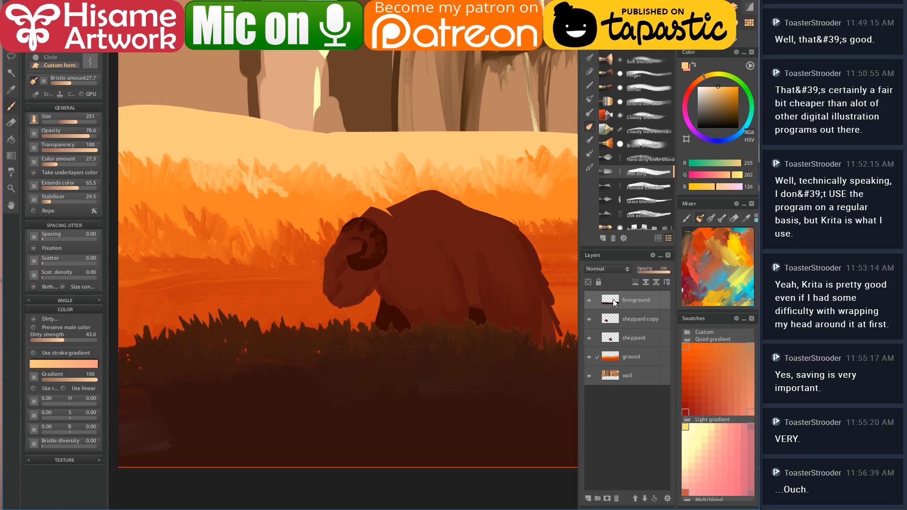
drag(476, 326, 446, 322)
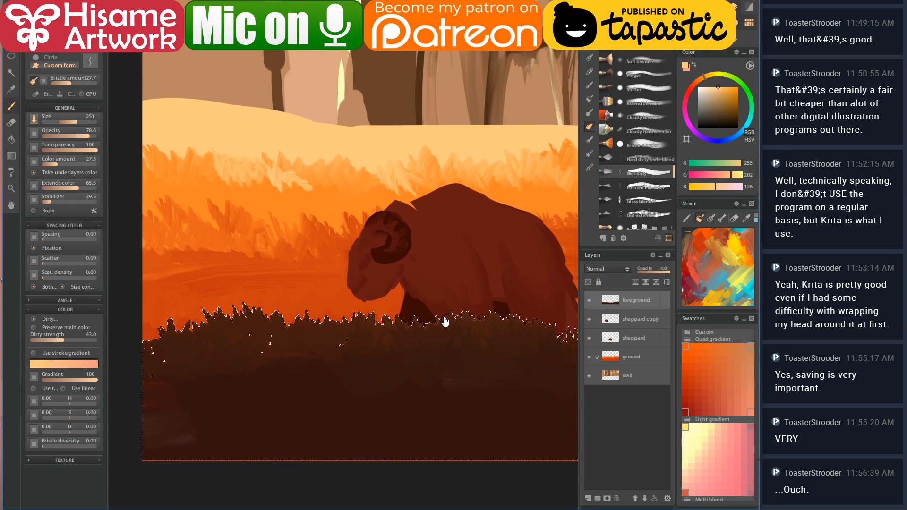
scroll(430, 418, down, 3)
key(ctrl+shift+a)
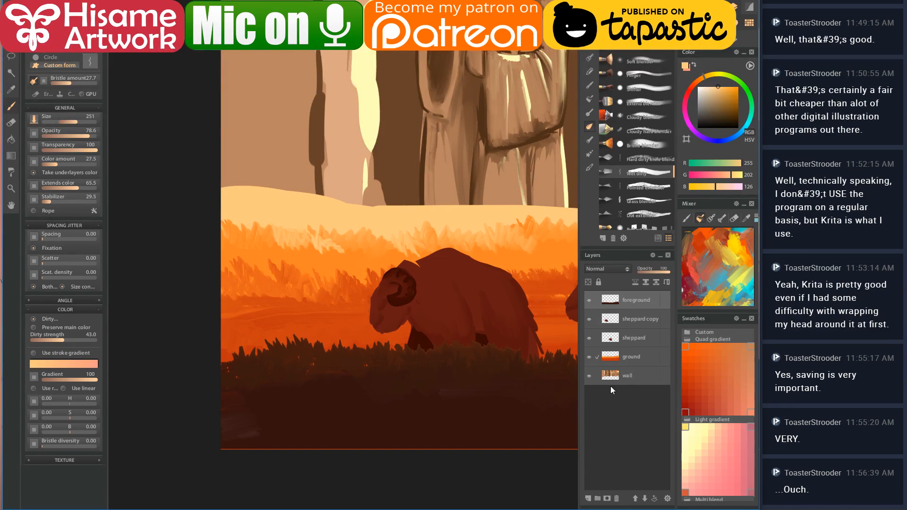
click(590, 153)
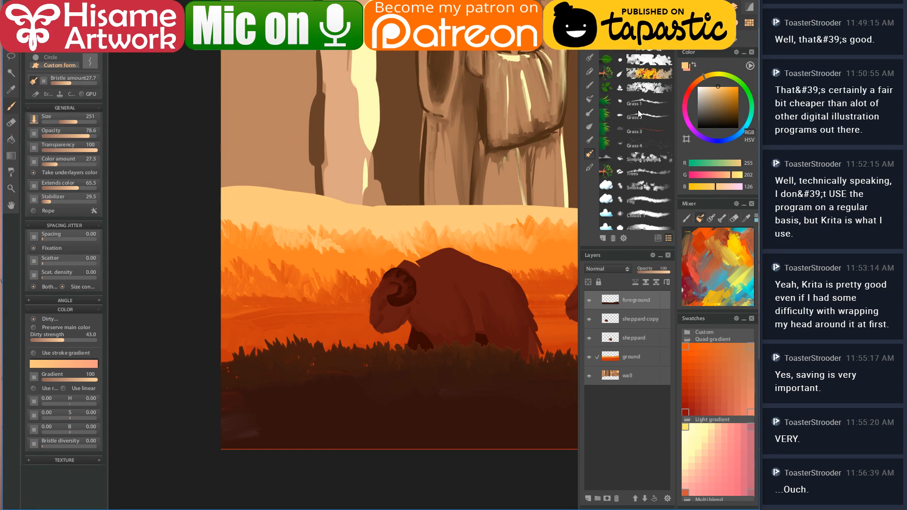
- Load the Grass 1 brush with a dark brown sampled from the foreground grass, and resize it
click(636, 144)
alt+click(247, 370)
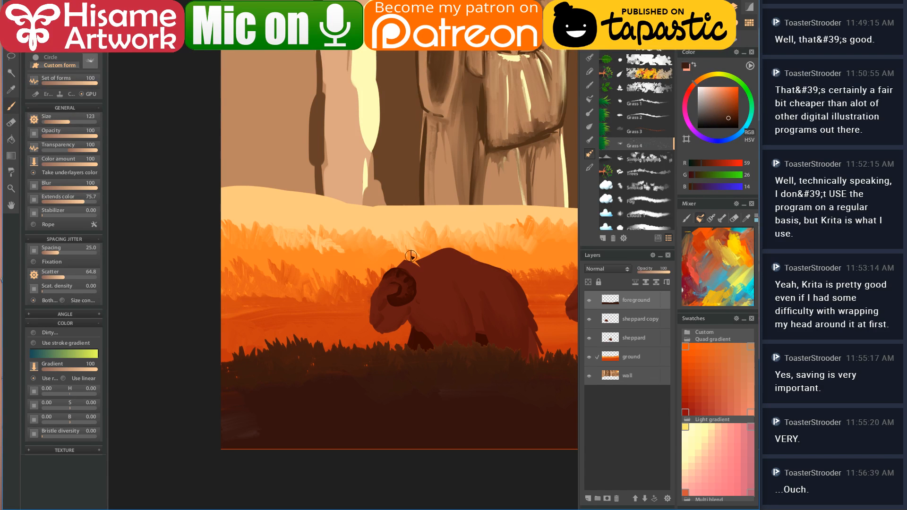
click(633, 105)
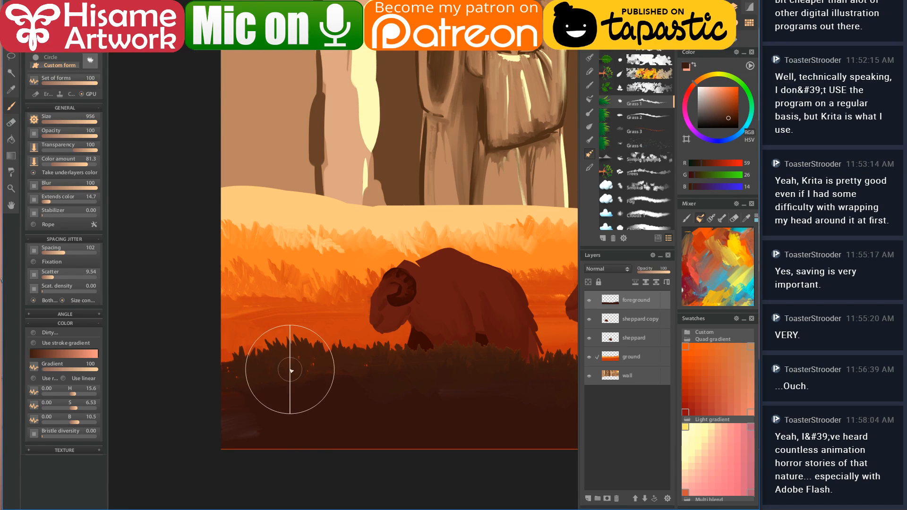
key(bracketleft)
key(bracketleft)
key(bracketleft)
key(bracketleft)
key(bracketleft)
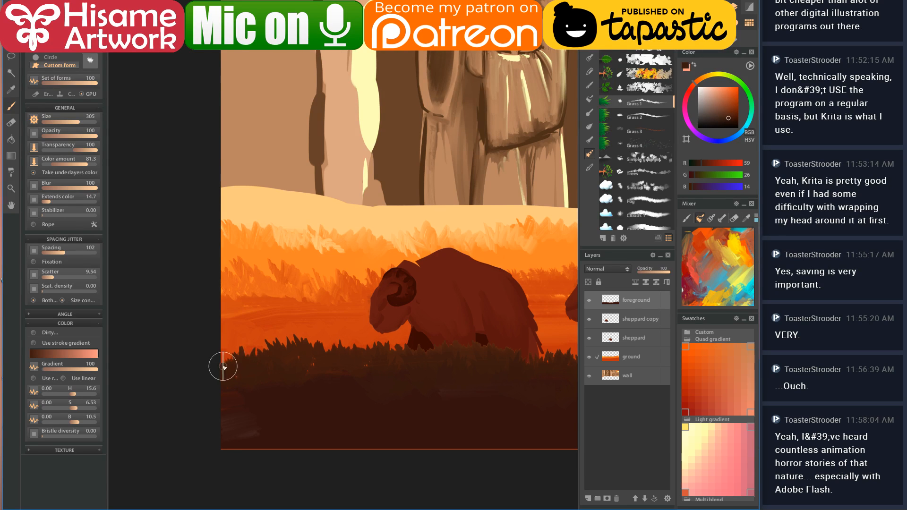
key(])
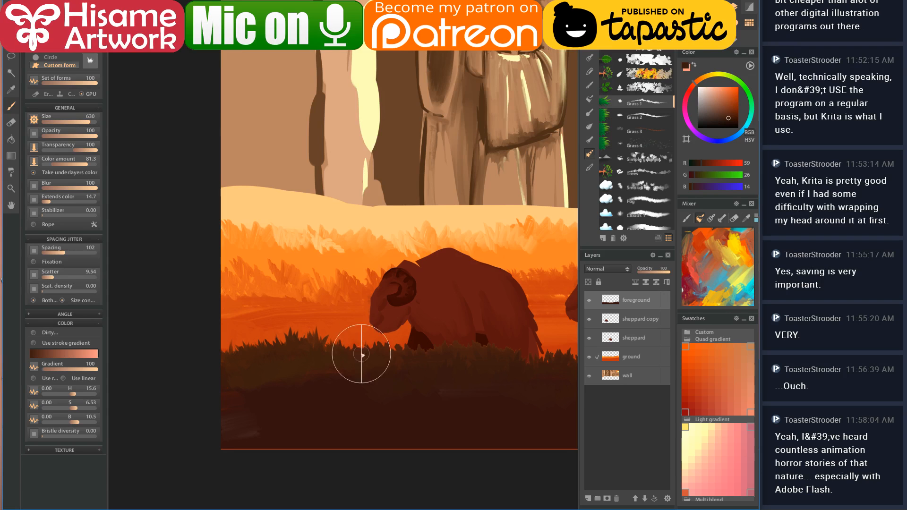
ctrl+click(267, 405)
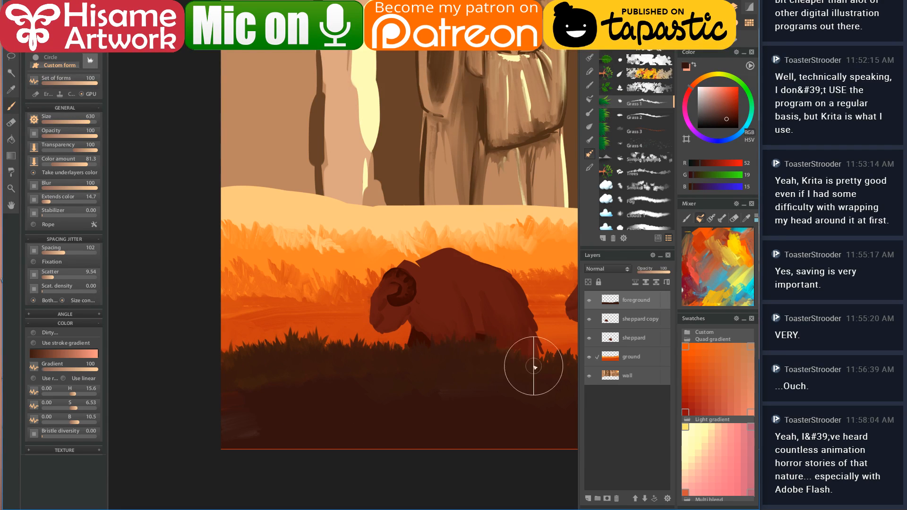
- Pan across the rams, then bring up the Grand Canyon reference photo in Chrome
drag(482, 371, 304, 368)
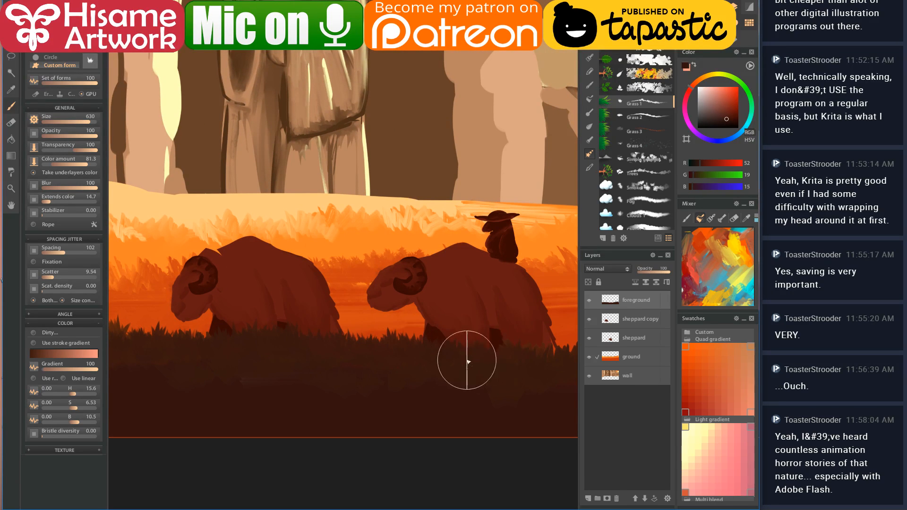
drag(512, 359, 380, 341)
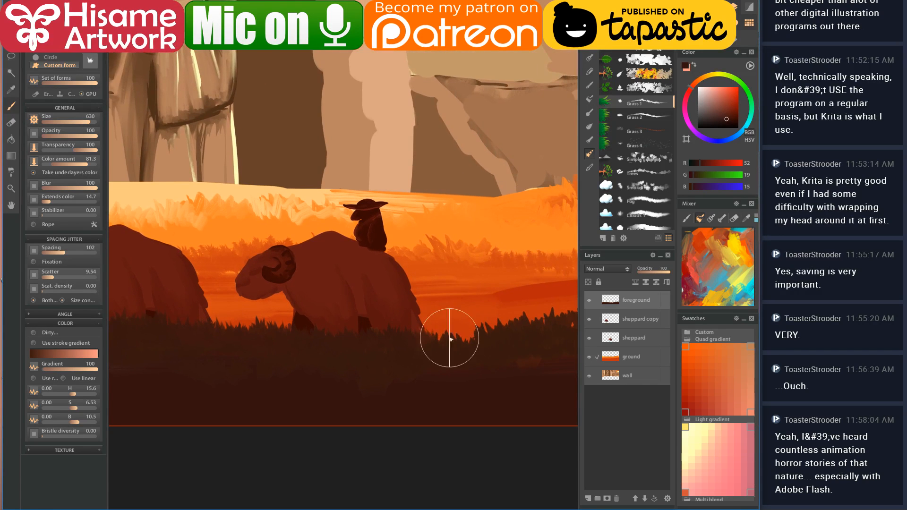
drag(496, 341, 378, 353)
mouse_move(490, 340)
mouse_down()
mouse_move(284, 308)
mouse_move(383, 299)
mouse_move(295, 327)
mouse_move(420, 303)
mouse_move(337, 321)
mouse_move(355, 304)
mouse_move(418, 295)
mouse_move(400, 316)
mouse_move(435, 322)
mouse_up()
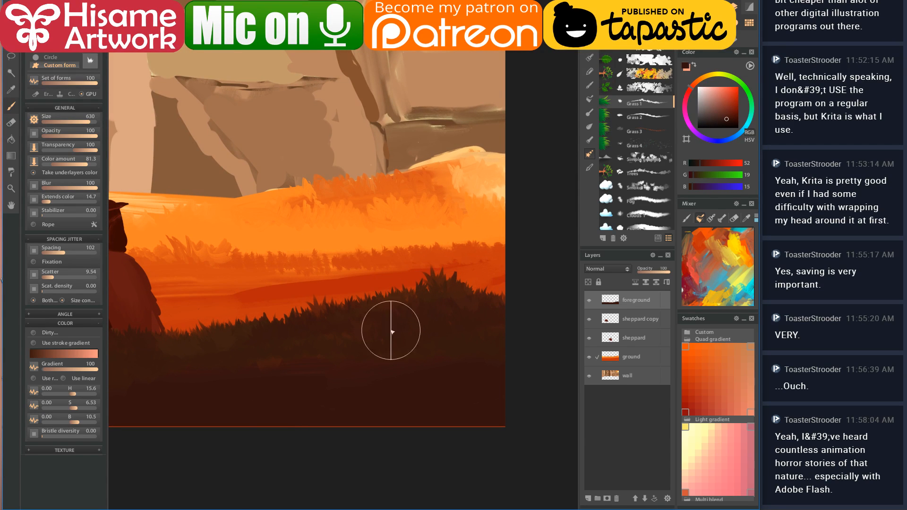
key(alt+Tab)
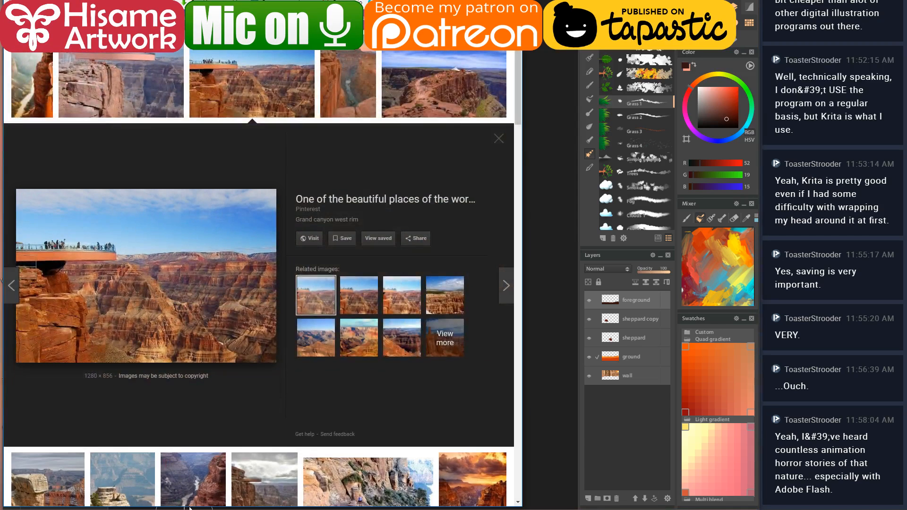
- Search 'cd' in a new Chrome tab, view the image results, then return to the painting
key(ctrl+t)
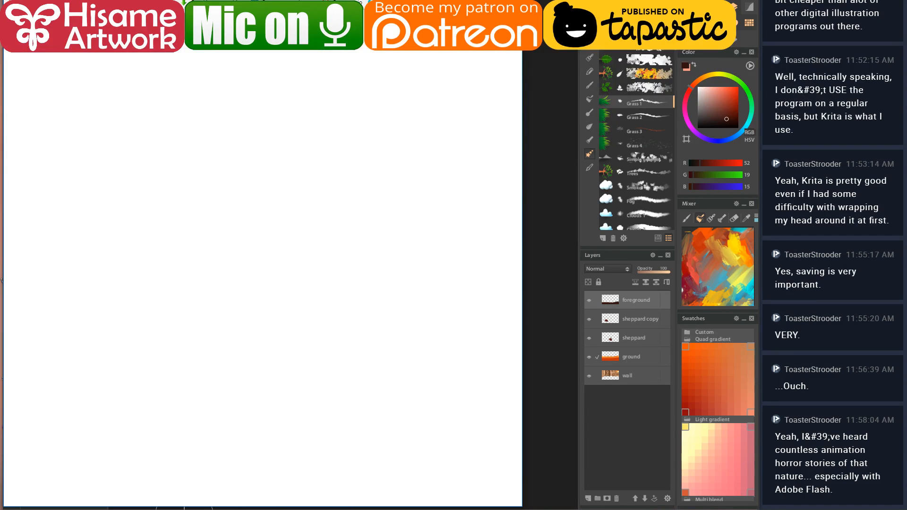
text(cd)
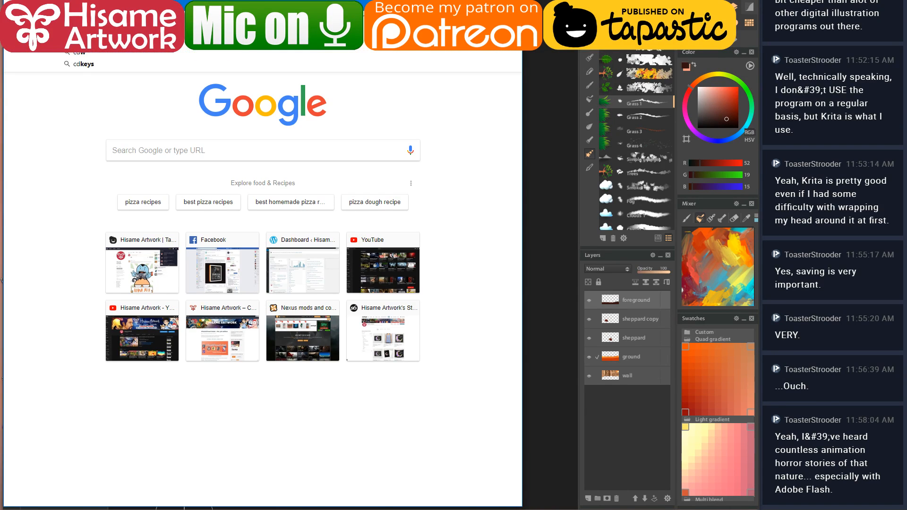
key(Return)
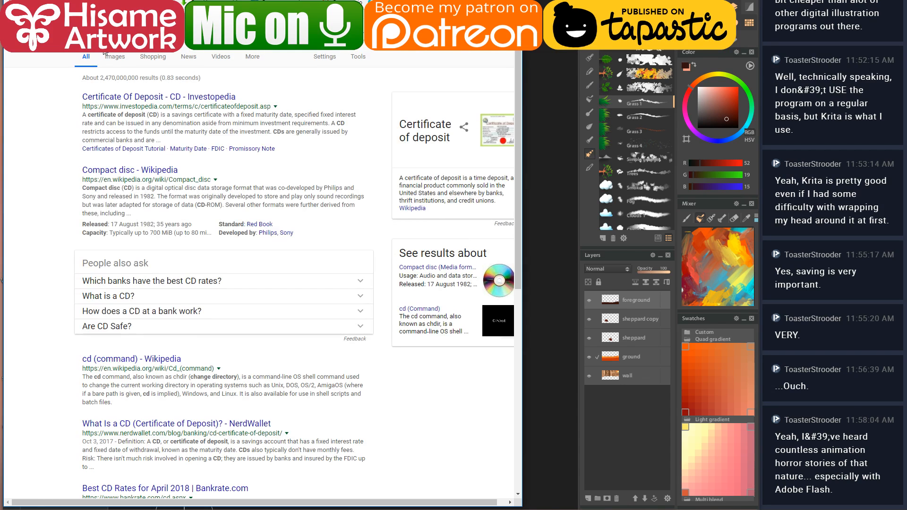
click(112, 58)
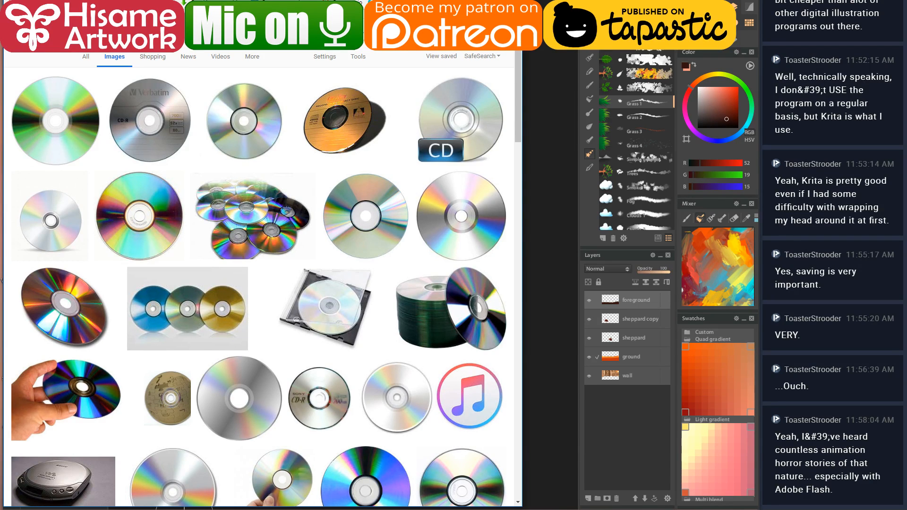
key(alt+Tab)
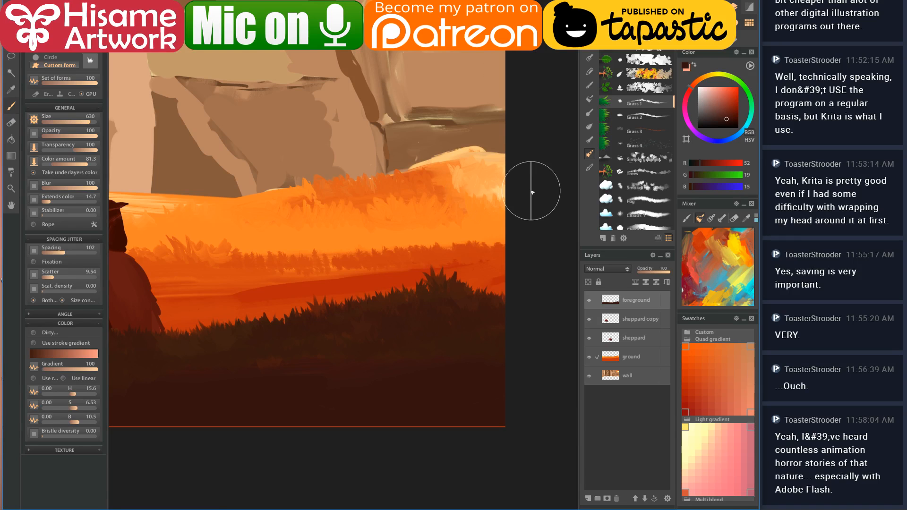
- On the ground layer, paint dark red grass strokes across the mid-ground field
click(632, 356)
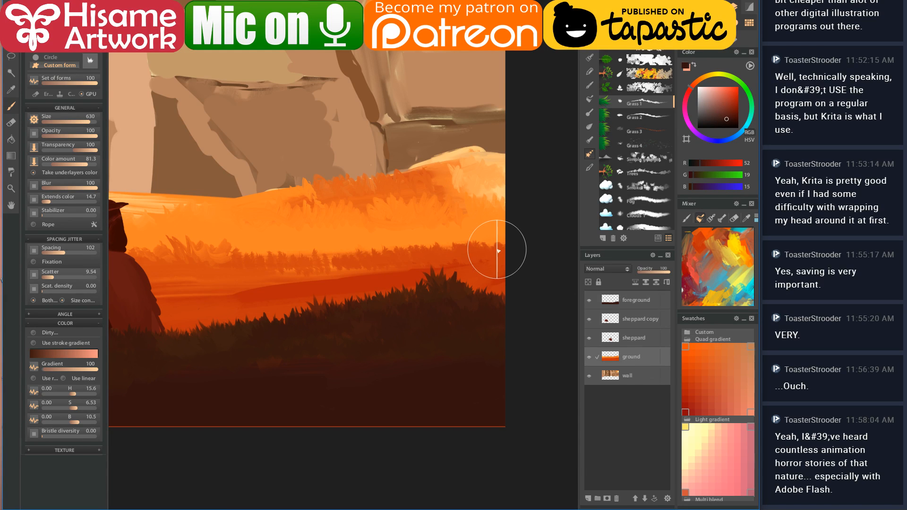
ctrl+click(485, 273)
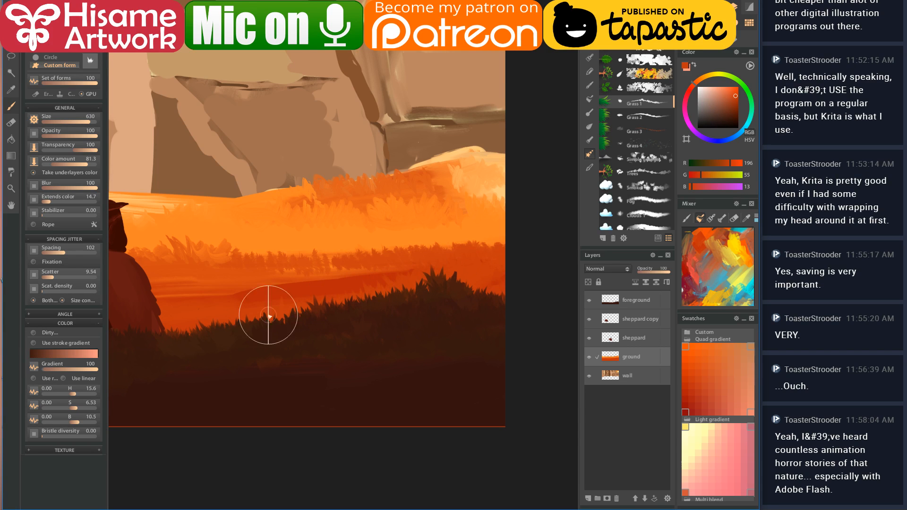
drag(280, 316, 405, 318)
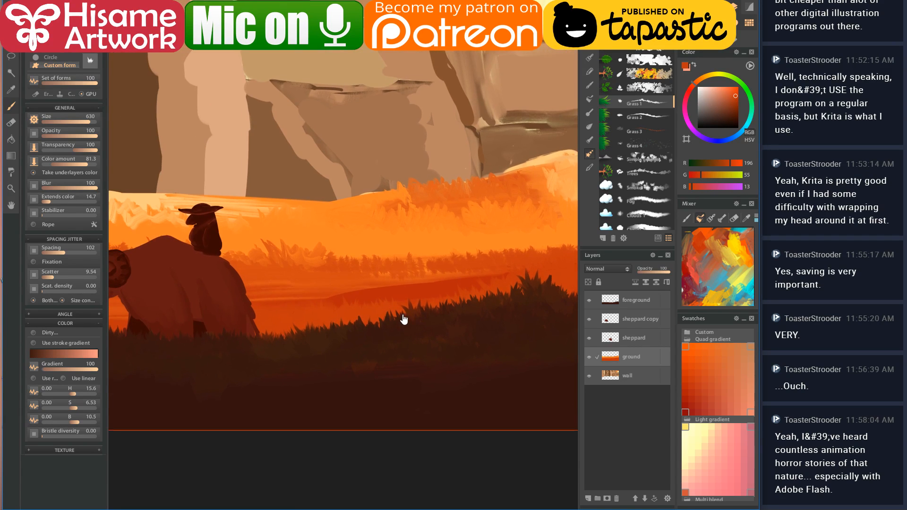
ctrl+click(341, 283)
mouse_move(341, 278)
mouse_down()
mouse_move(302, 287)
mouse_move(233, 303)
mouse_move(242, 315)
mouse_move(382, 282)
mouse_move(449, 297)
mouse_move(363, 284)
mouse_move(431, 266)
mouse_move(472, 269)
mouse_up()
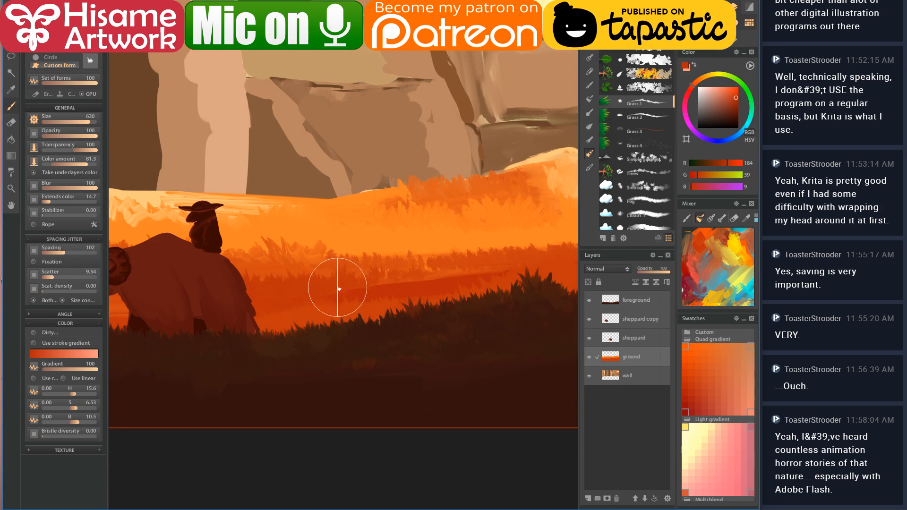
- Sample field oranges and paint over the lighter orange patch between the rams
mouse_move(364, 299)
mouse_down()
mouse_move(259, 310)
mouse_move(543, 269)
mouse_up()
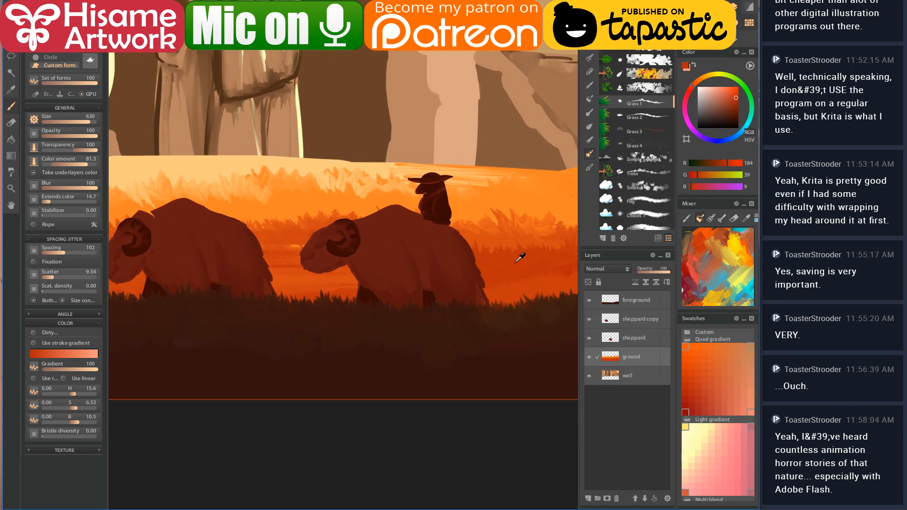
drag(322, 278, 376, 302)
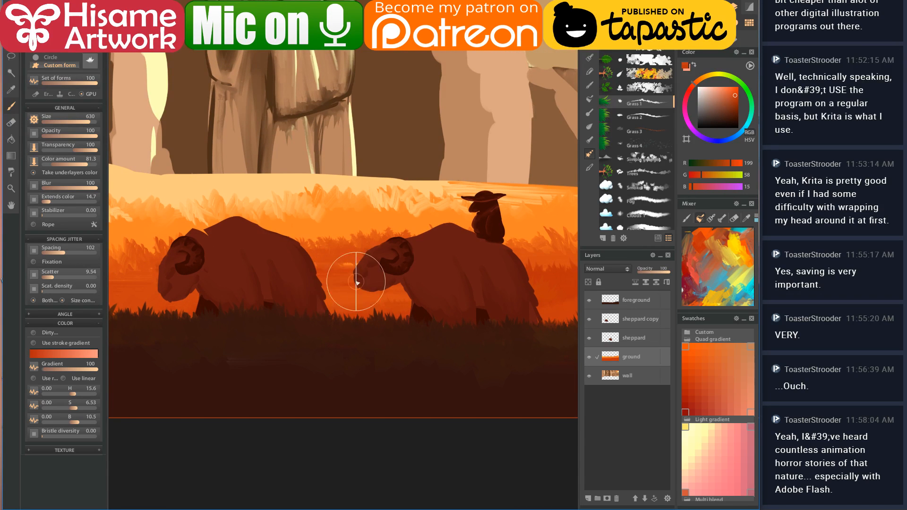
drag(235, 314, 407, 314)
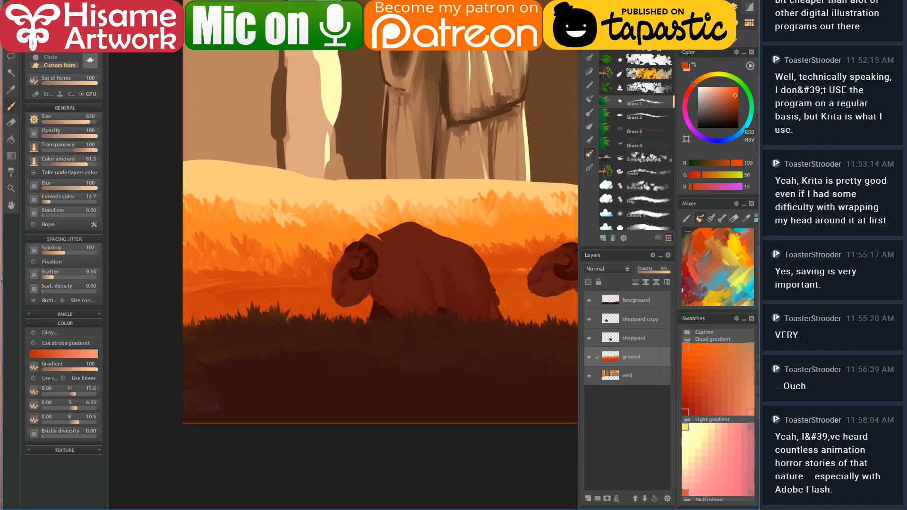
click(319, 293)
click(243, 264)
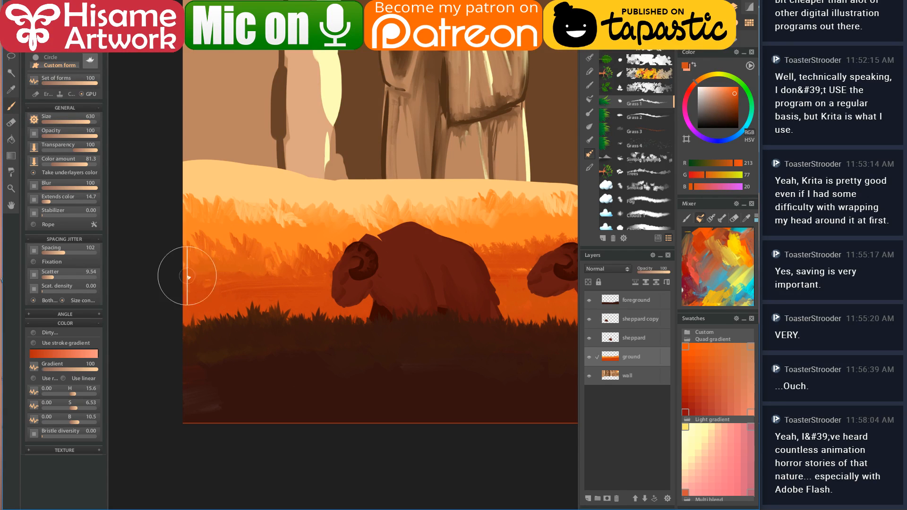
click(261, 276)
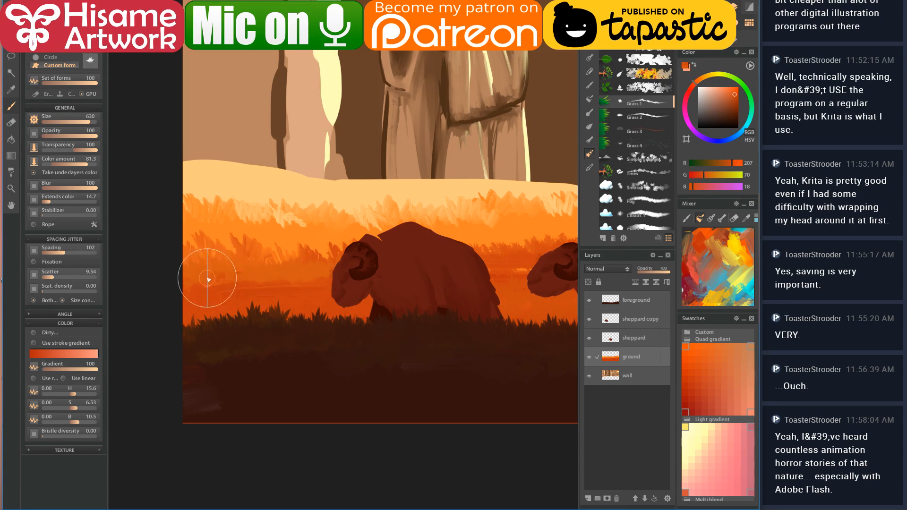
drag(476, 273, 347, 288)
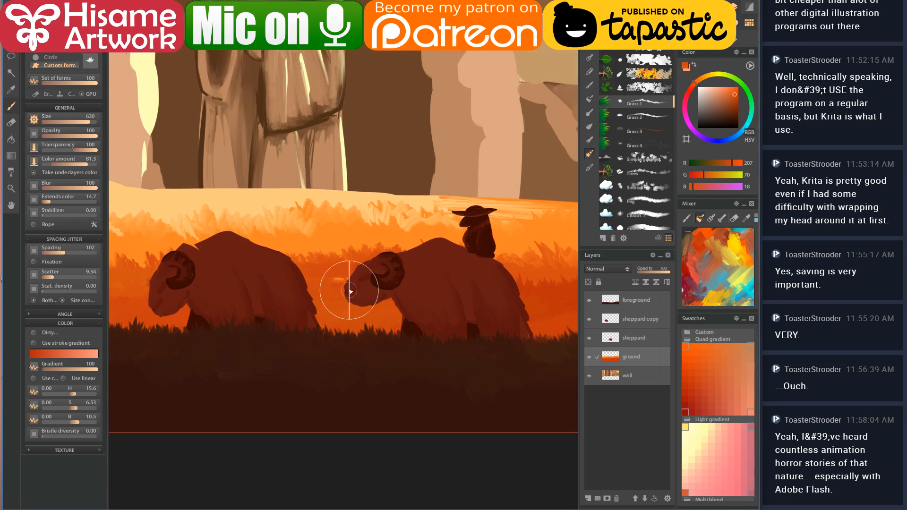
mouse_move(326, 267)
mouse_down()
mouse_move(298, 303)
mouse_move(376, 288)
mouse_move(328, 308)
mouse_up()
- Try a bright orange grass stroke on the sunlit right side of the field, then undo it
alt+click(318, 260)
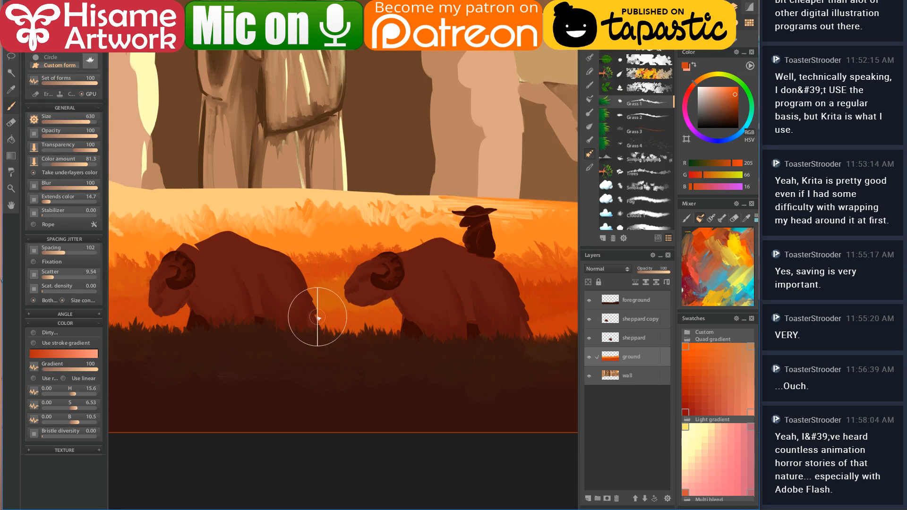
scroll(421, 277, up, 2)
mouse_move(421, 277)
mouse_down()
mouse_move(295, 298)
mouse_move(231, 294)
mouse_up()
alt+click(343, 282)
scroll(355, 269, up, 2)
drag(387, 285, 311, 283)
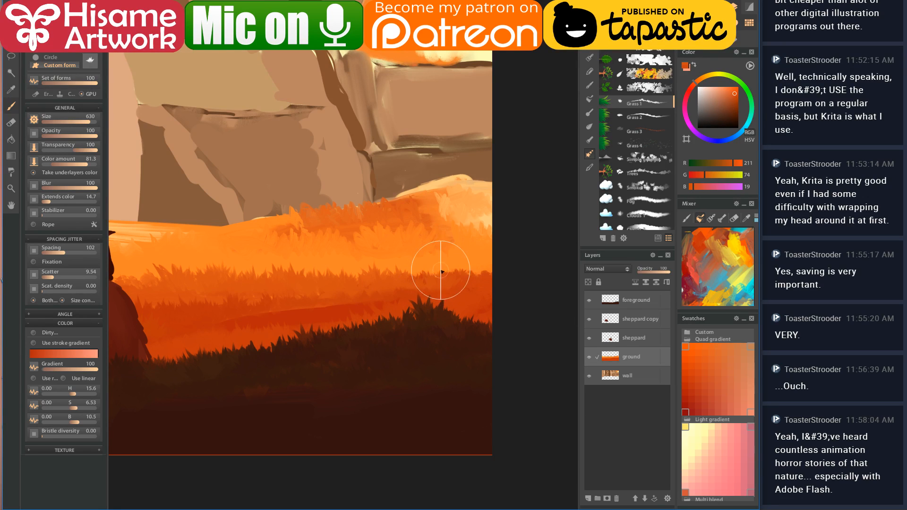
alt+click(468, 258)
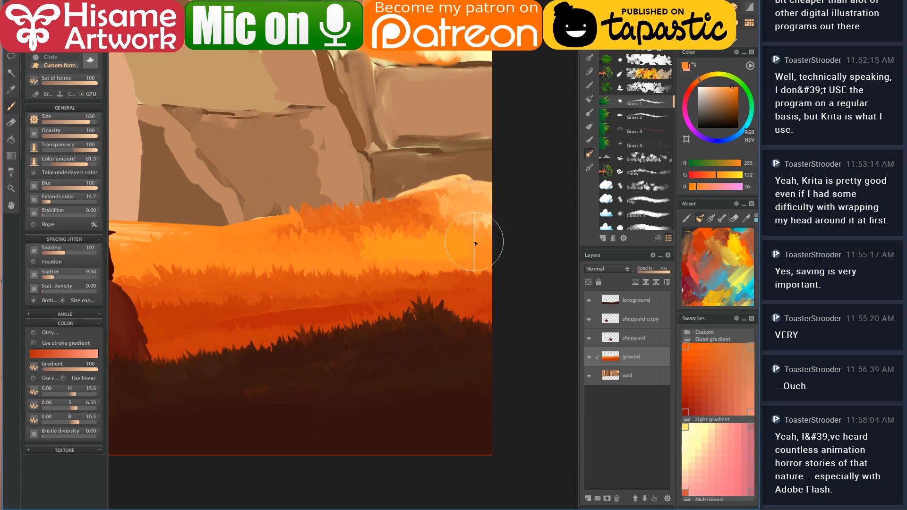
drag(460, 245, 410, 249)
key(ctrl+z)
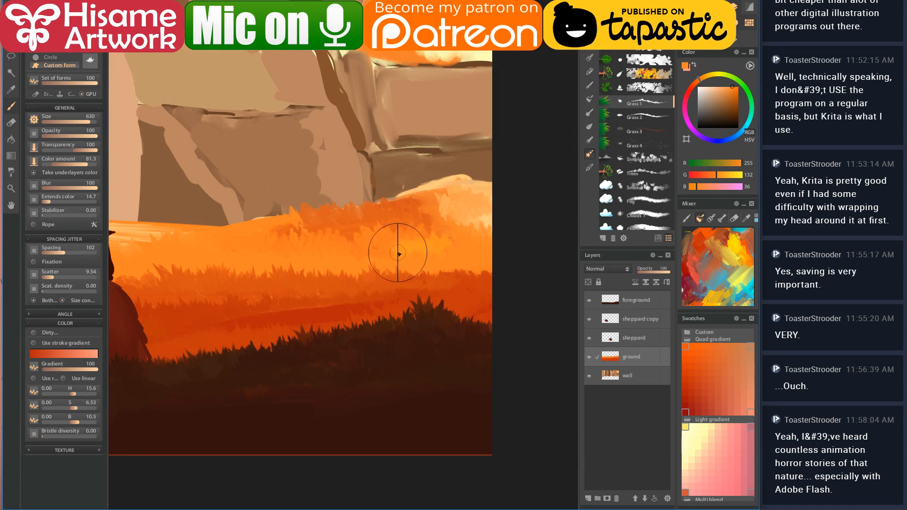
- Shrink the brush to 222, test another bright stroke and undo it, then browse brush shapes
drag(303, 252, 347, 249)
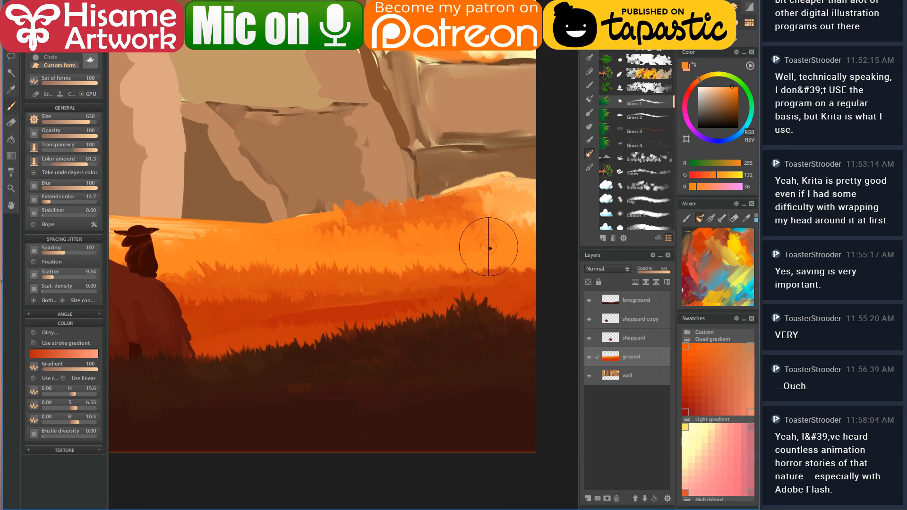
key(bracketleft)
key(bracketleft)
key(bracketleft)
key(bracketleft)
key(bracketleft)
key(bracketleft)
mouse_move(509, 246)
mouse_down()
mouse_move(468, 244)
mouse_move(491, 249)
mouse_up()
key(ctrl+z)
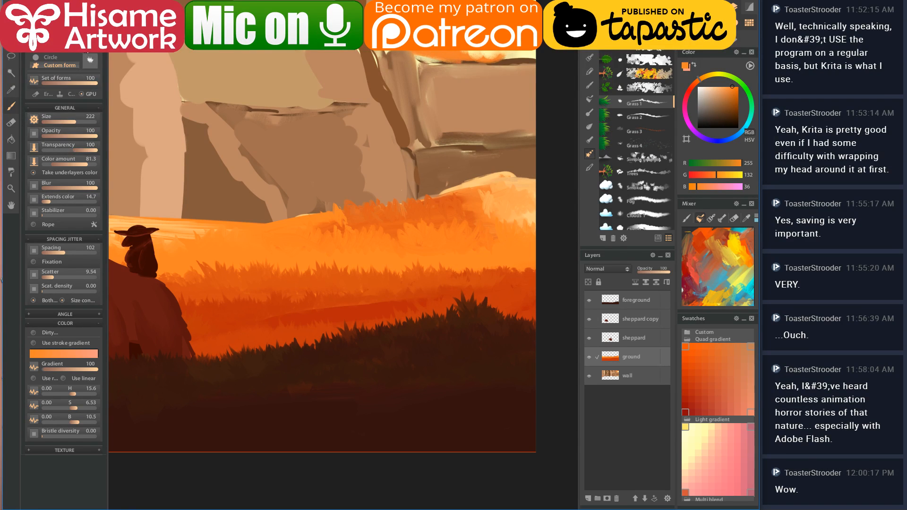
click(90, 60)
- Switch to the Grass 2 brush at size 335 and layer deep orange and pale yellow grass strokes
click(81, 236)
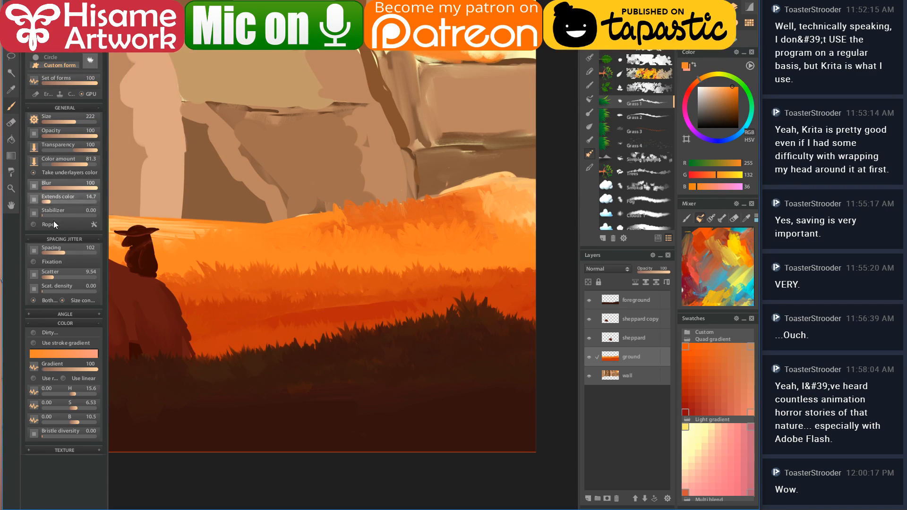
click(656, 121)
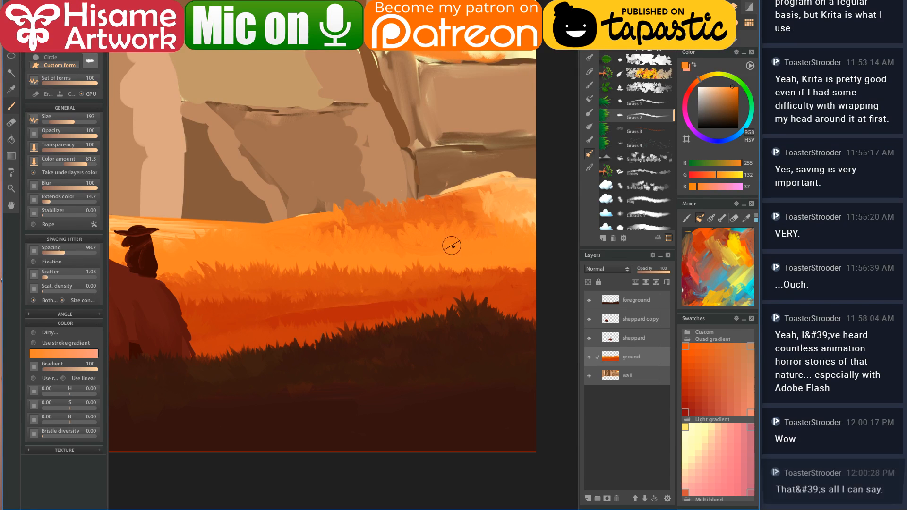
mouse_move(413, 230)
mouse_down()
mouse_move(442, 245)
mouse_move(459, 208)
mouse_move(484, 239)
mouse_up()
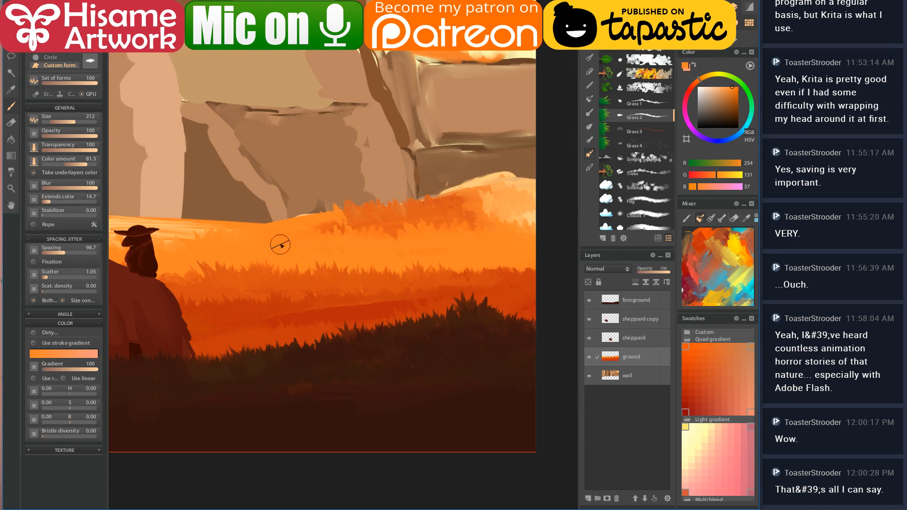
ctrl+click(348, 234)
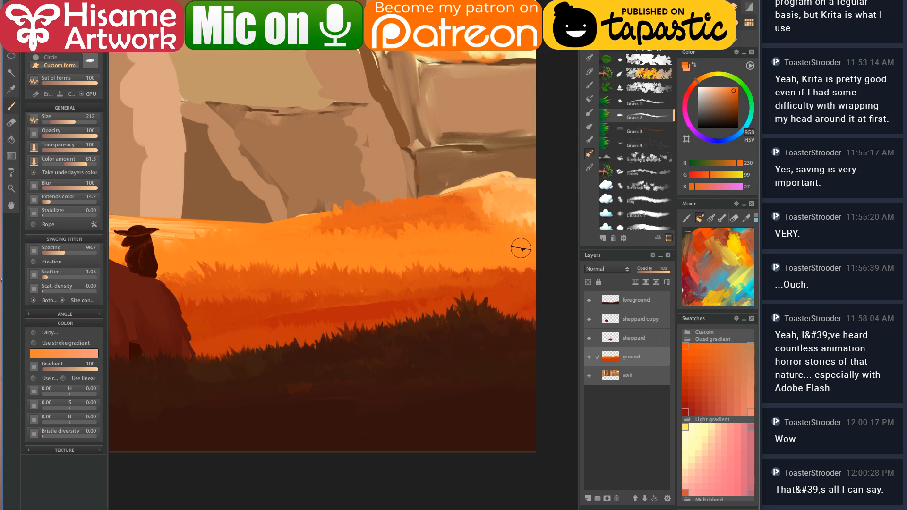
ctrl+click(536, 211)
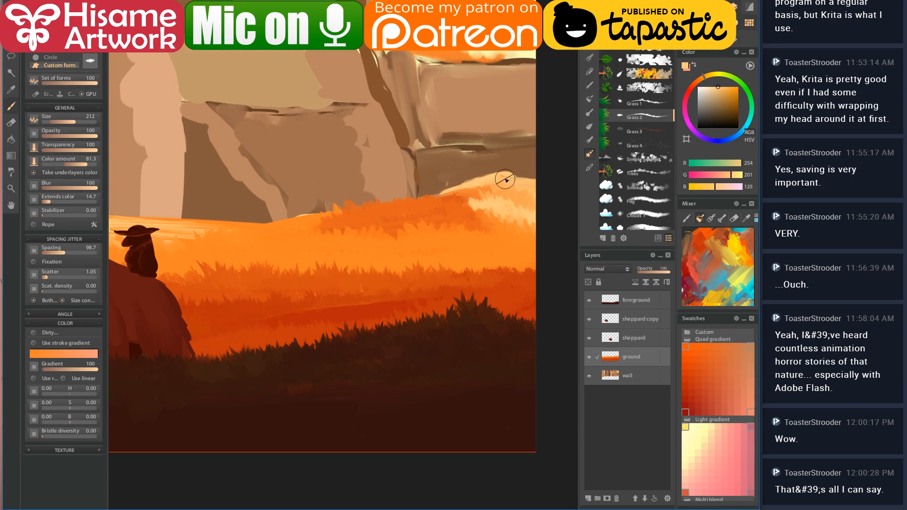
drag(394, 256, 424, 241)
ctrl+click(360, 216)
drag(300, 229, 418, 295)
ctrl+click(404, 260)
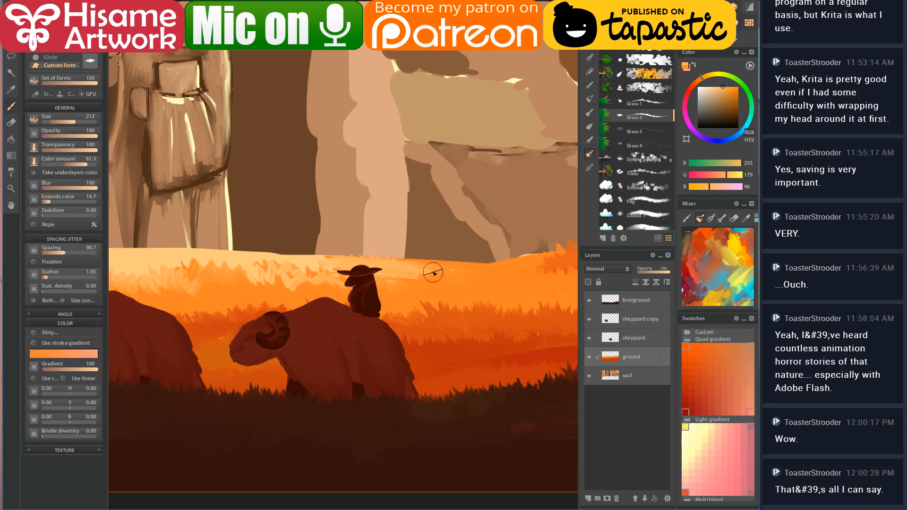
drag(310, 279, 450, 284)
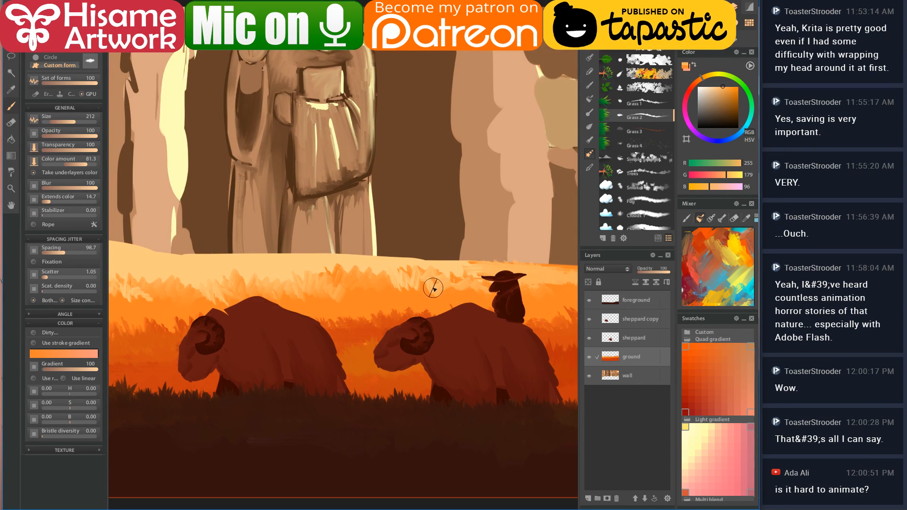
- At size 330, layer orange, pale yellow and burnt orange grass strokes behind both rams
key(bracketright)
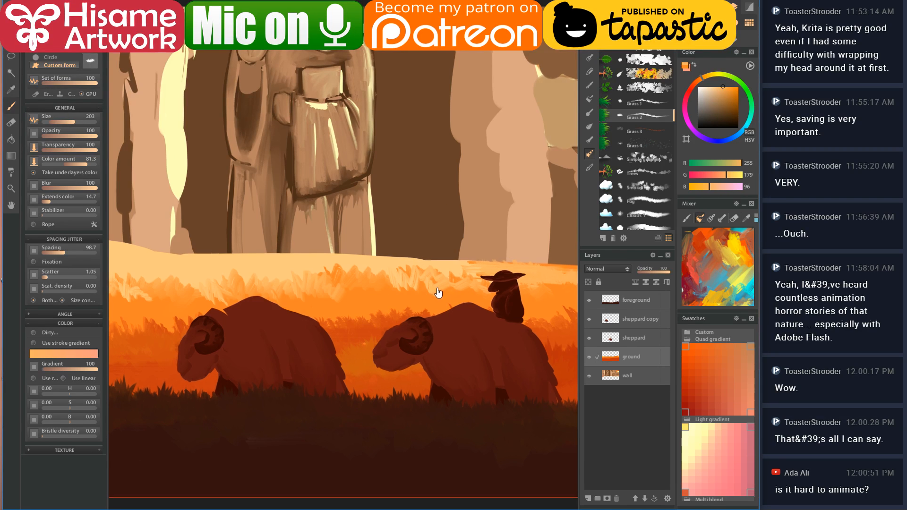
drag(441, 293, 395, 298)
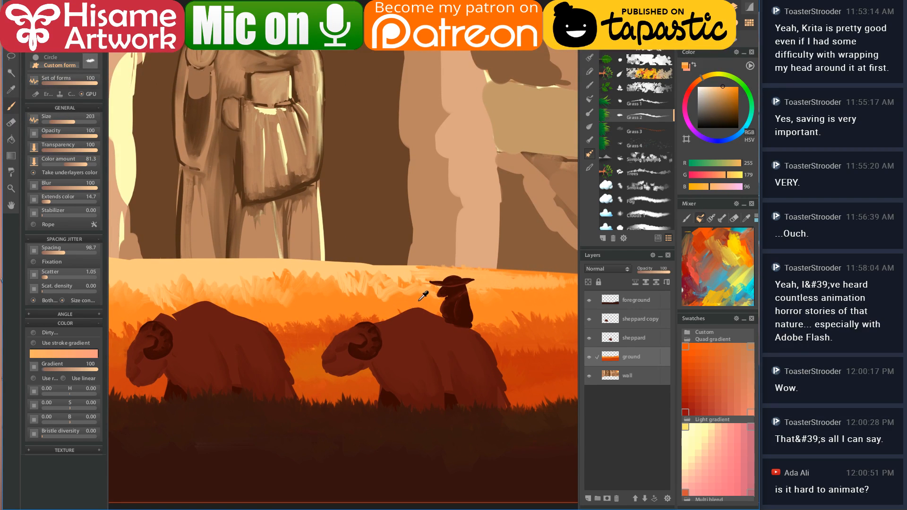
alt+click(419, 300)
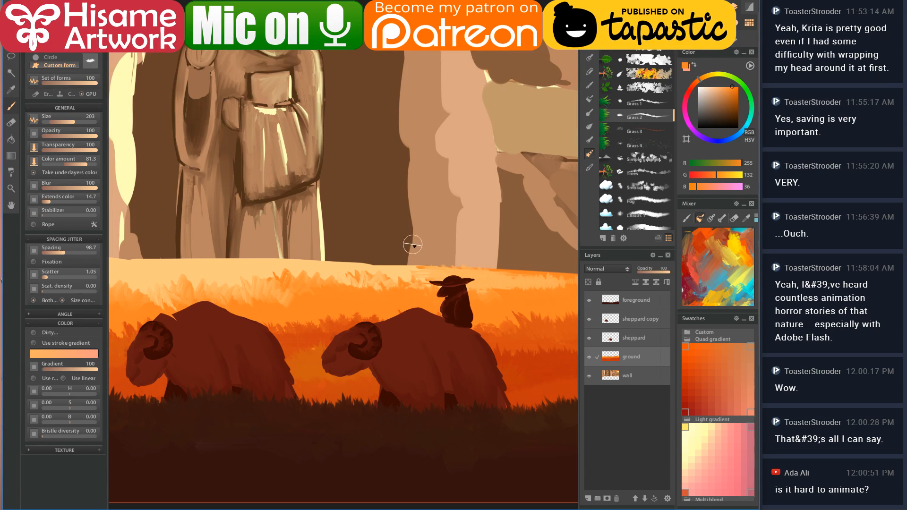
alt+click(372, 266)
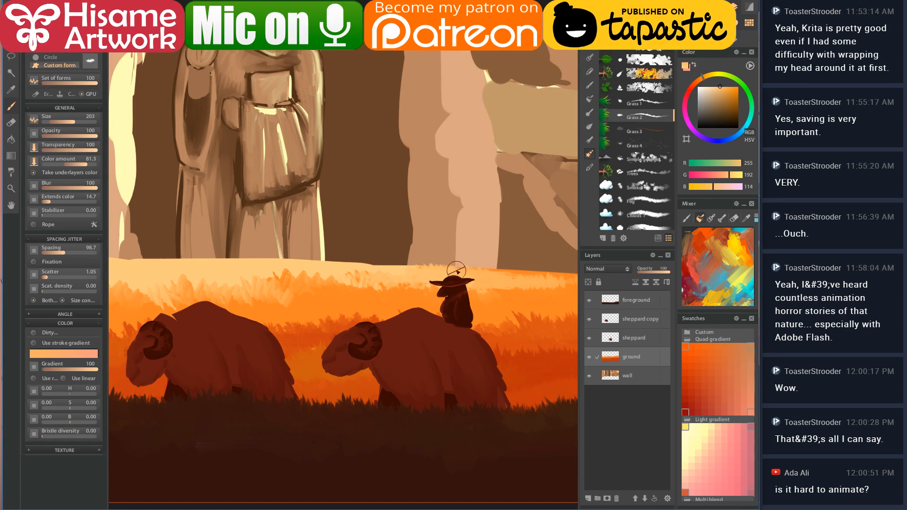
drag(382, 283, 451, 295)
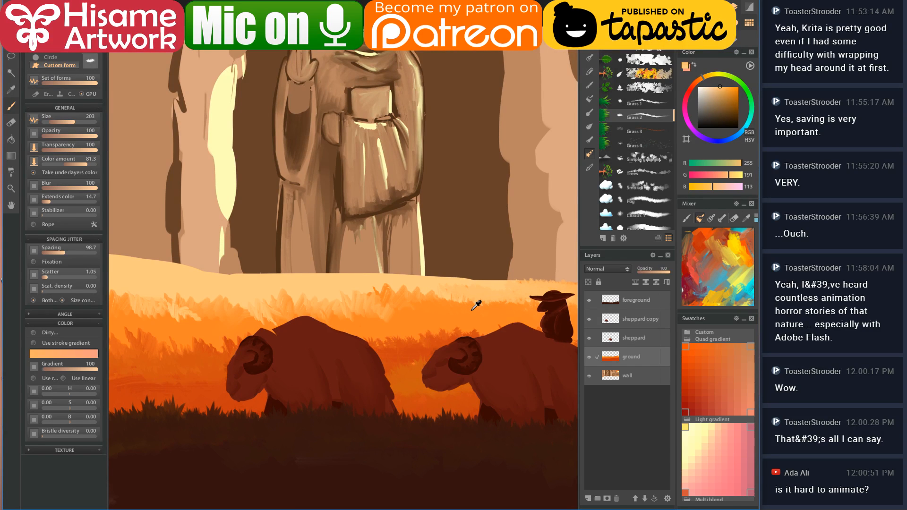
alt+click(472, 310)
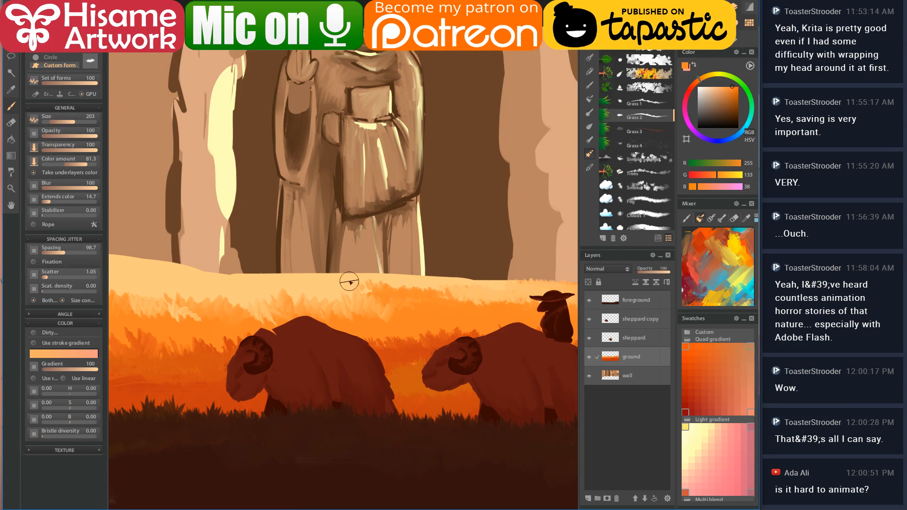
ctrl+click(394, 303)
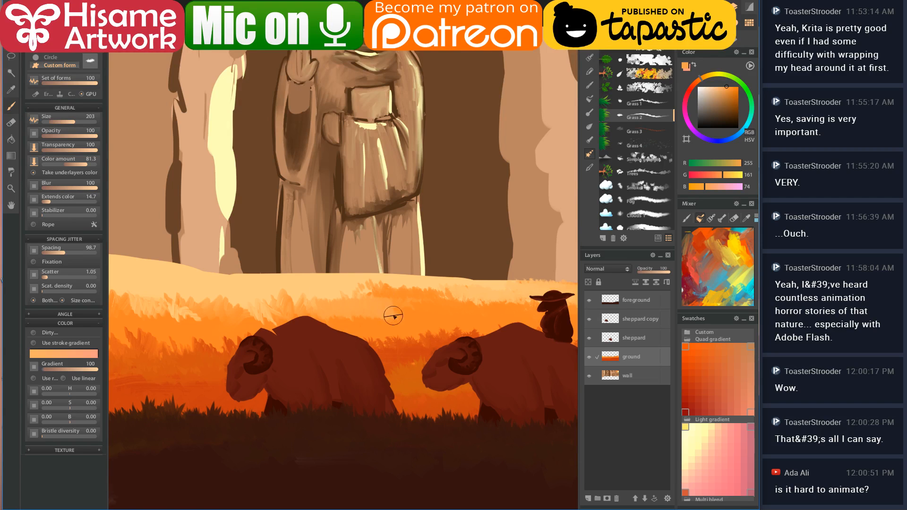
drag(204, 322, 355, 260)
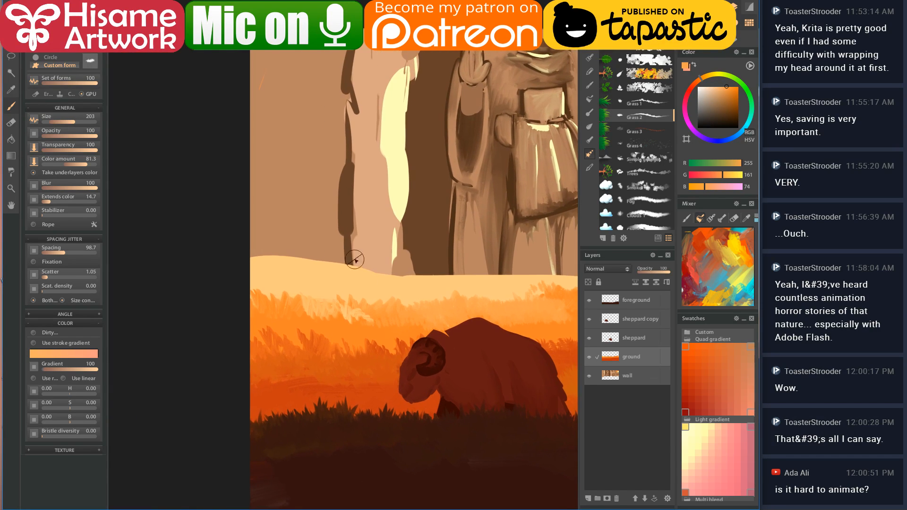
ctrl+click(415, 327)
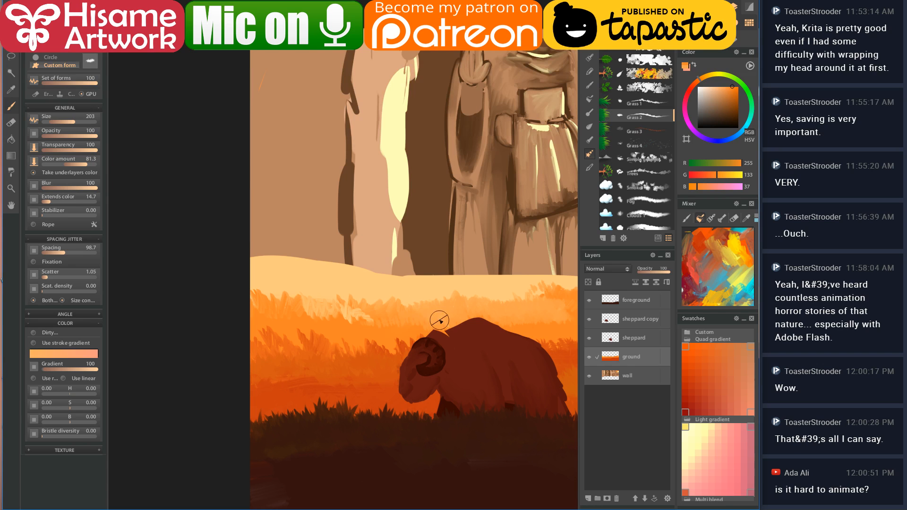
ctrl+click(362, 317)
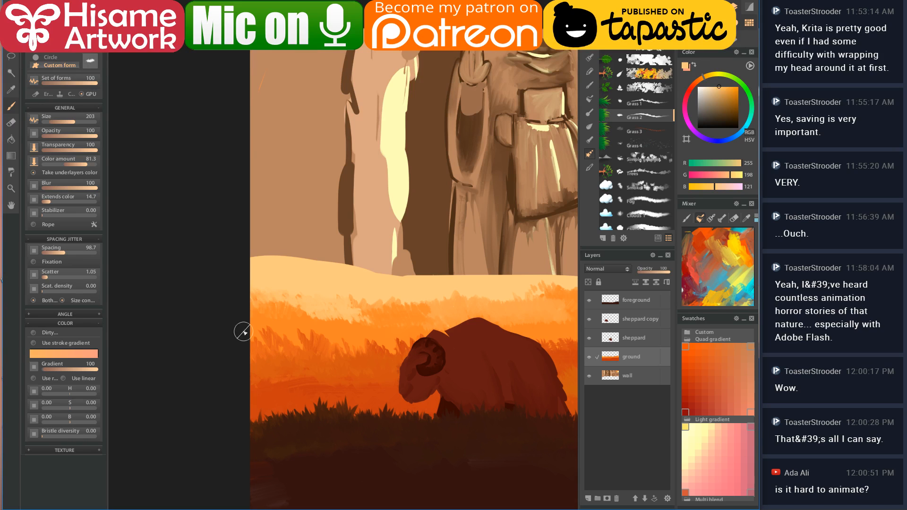
ctrl+click(280, 340)
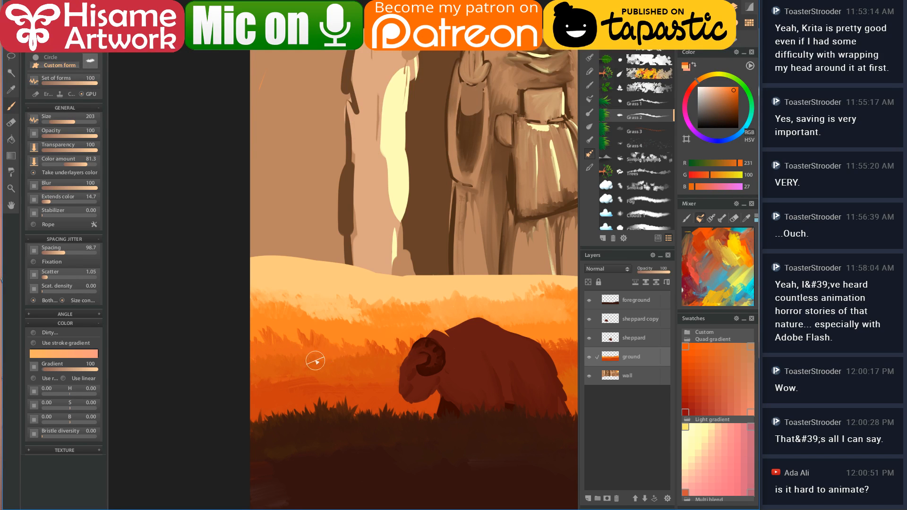
drag(479, 372, 261, 310)
- Make the 'sheppard copy' layer active and zoom in on the left ram's head
click(645, 337)
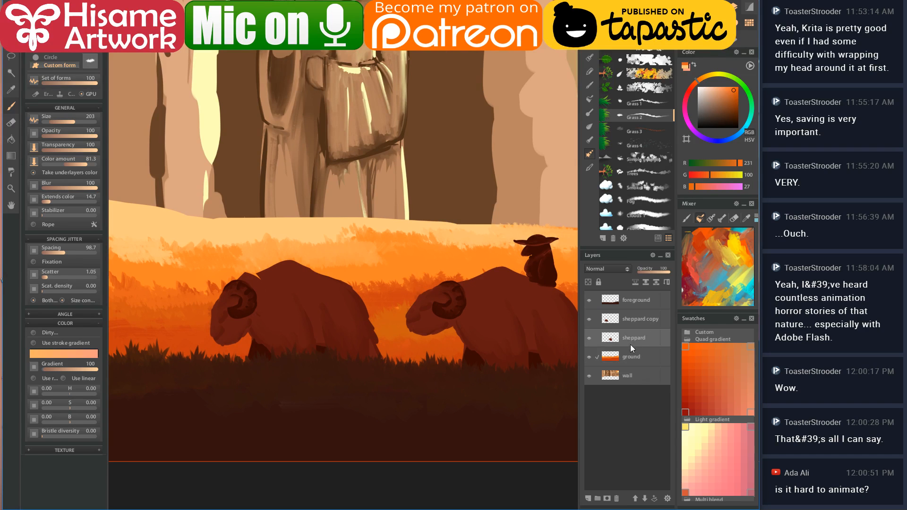
click(620, 319)
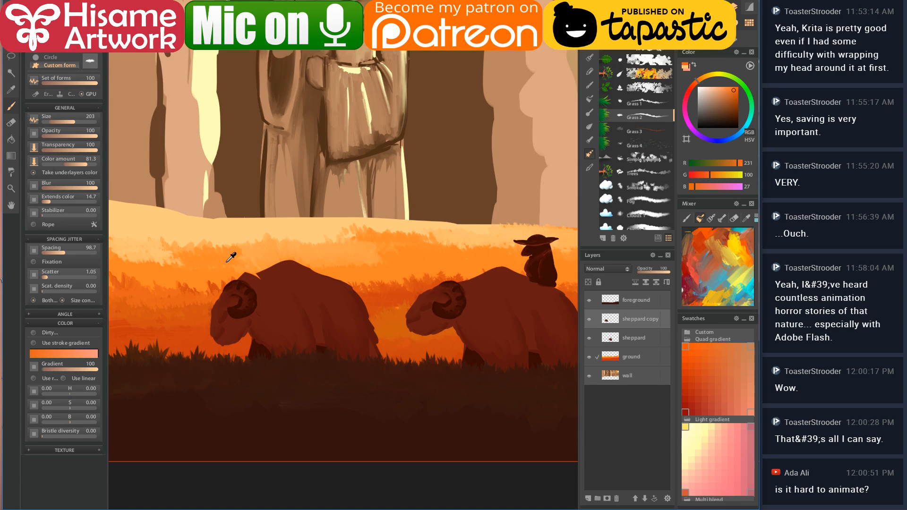
scroll(243, 281, up, 4)
scroll(245, 281, up, 5)
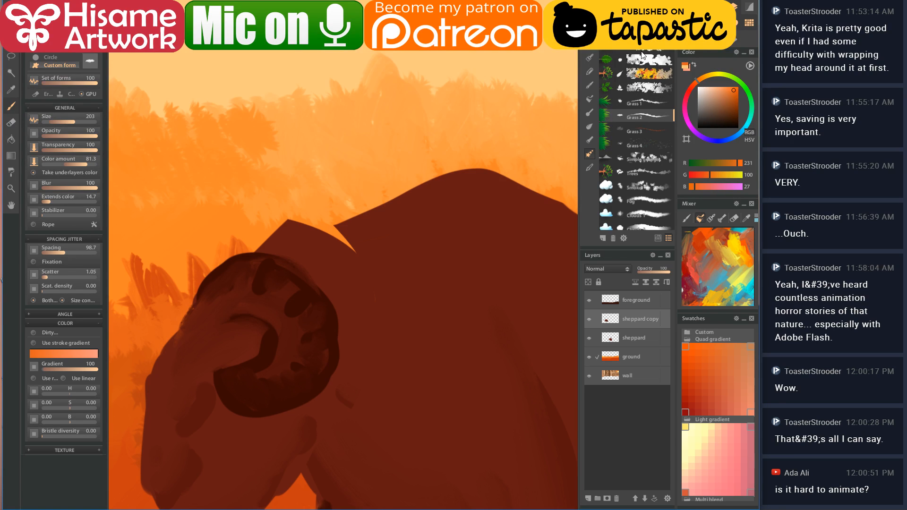
- Move Grass 2 above Grass 1 in the brush list and select the Lawn preset
drag(674, 115, 676, 104)
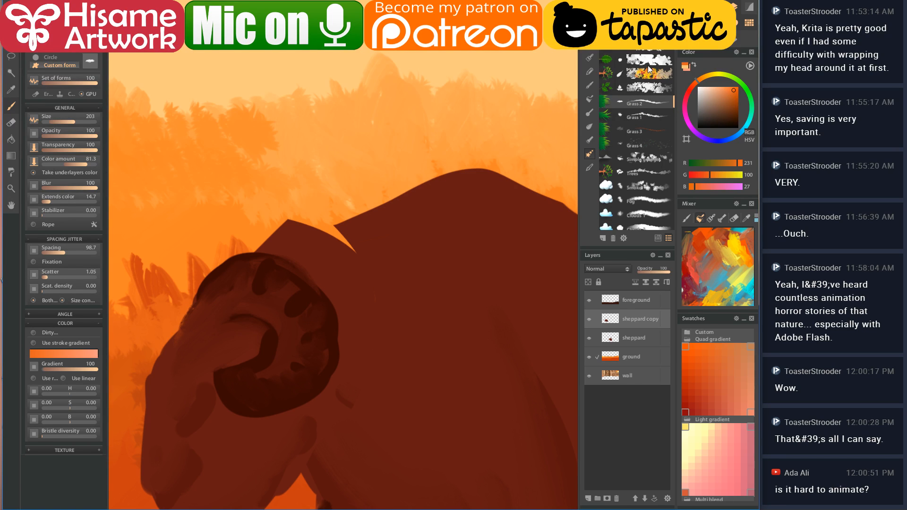
scroll(635, 163, down, 10)
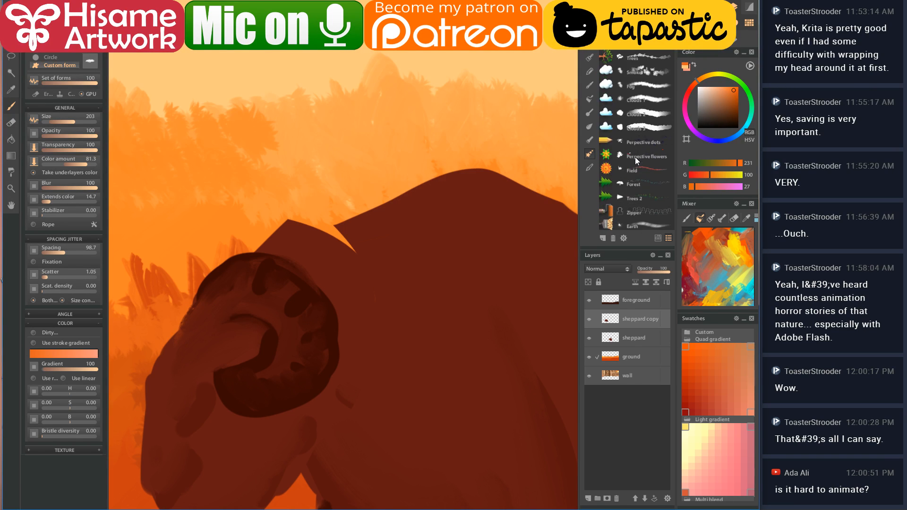
scroll(635, 156, down, 3)
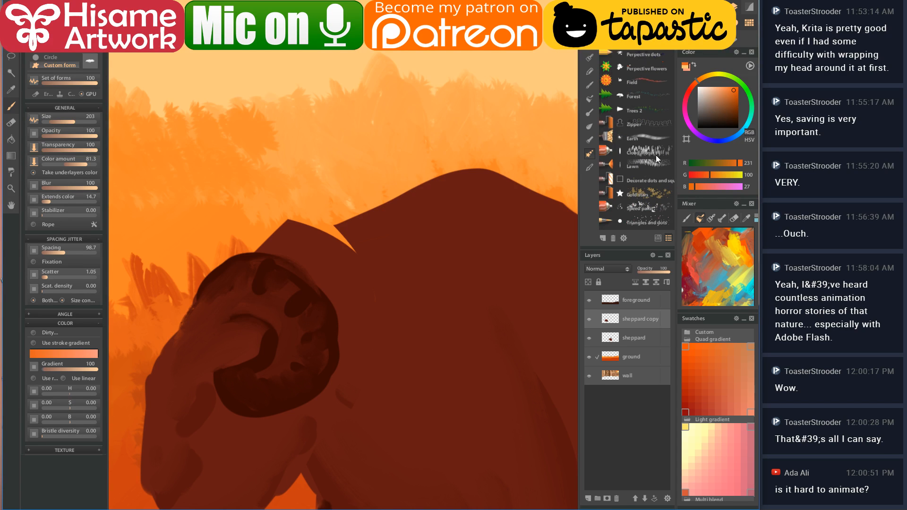
click(656, 163)
scroll(634, 163, down, 2)
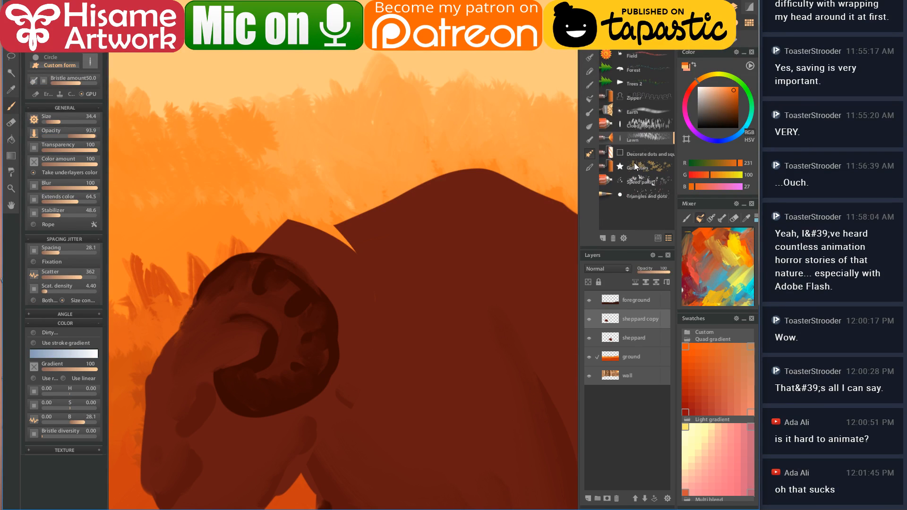
click(645, 125)
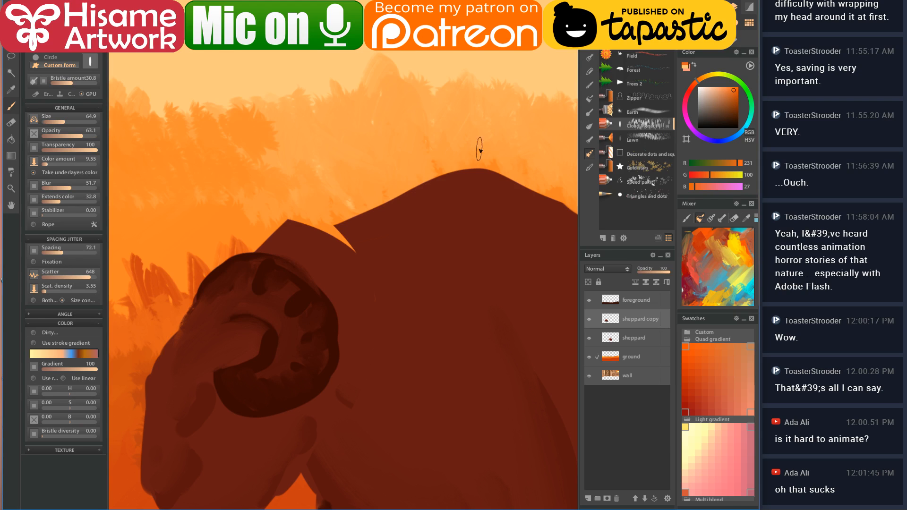
click(640, 142)
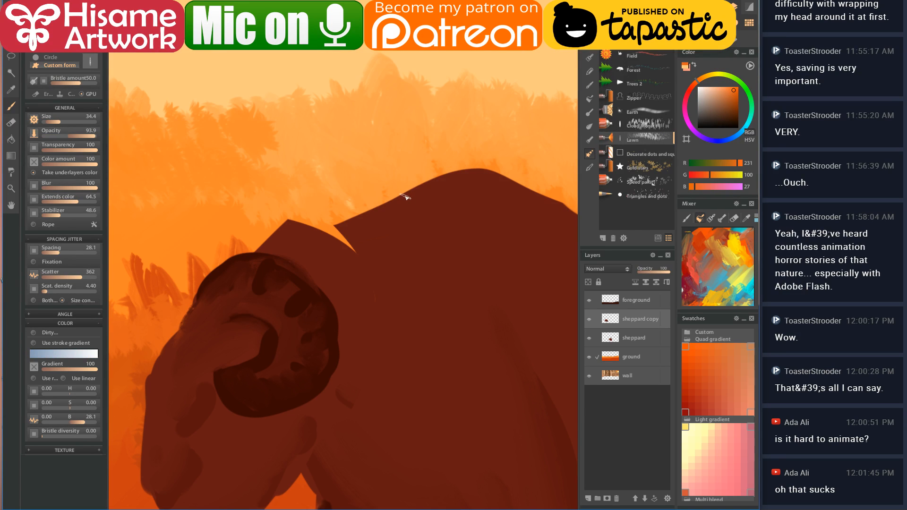
- Paint a couple of short dark brown fur strokes beside the left ram's horn
drag(332, 295, 288, 205)
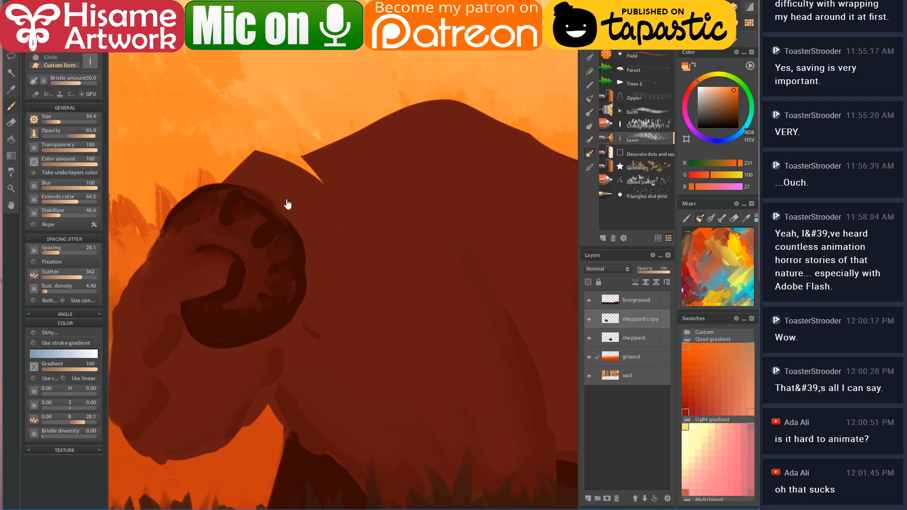
click(300, 346)
key(ctrl+z)
key(bracketleft)
key(bracketleft)
key(bracketleft)
key(bracketleft)
key(bracketleft)
key(bracketleft)
key(bracketleft)
key(bracketleft)
key(bracketleft)
drag(310, 339, 347, 383)
drag(318, 322, 358, 333)
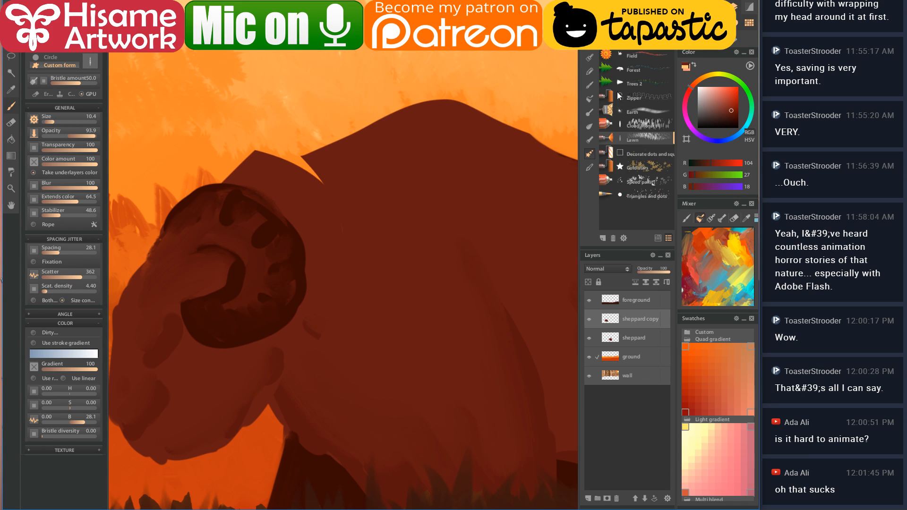
scroll(644, 56, up, 5)
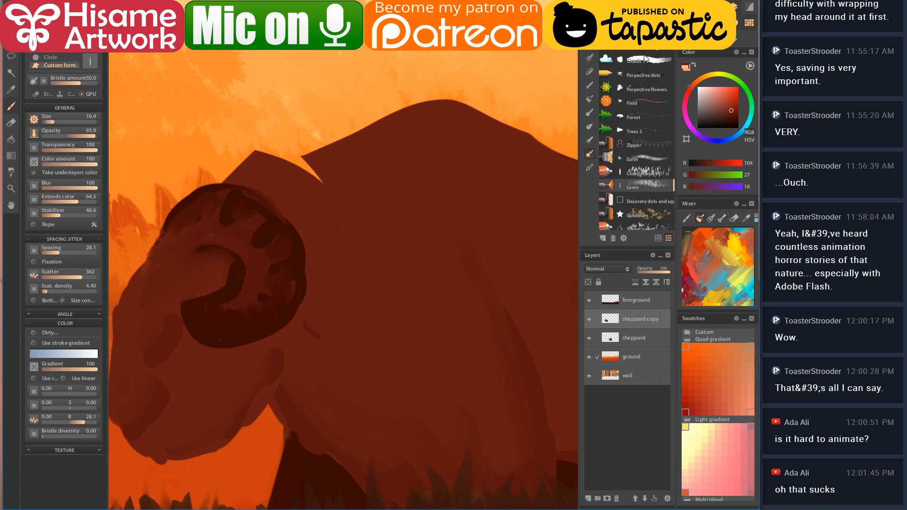
scroll(663, 91, up, 4)
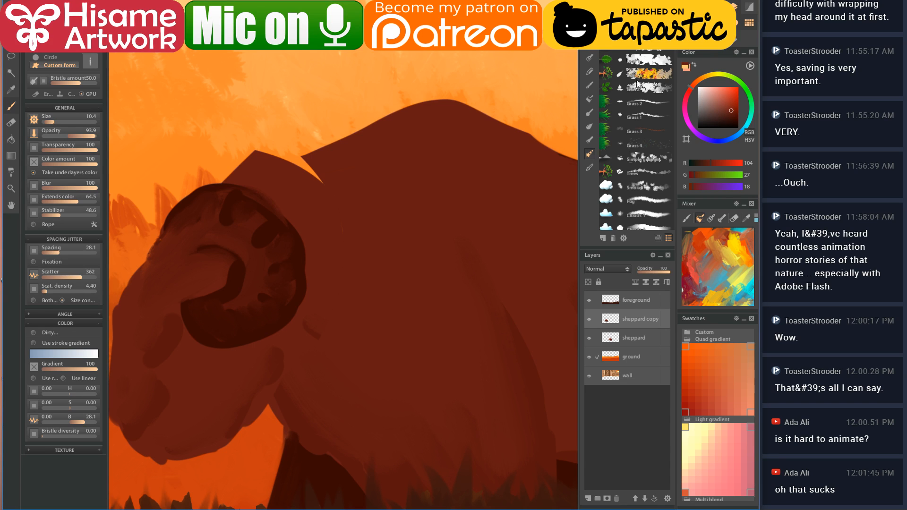
- Test a small Grass 1 stroke on the ram's back, undo it, and switch to the pencil brushes
click(634, 117)
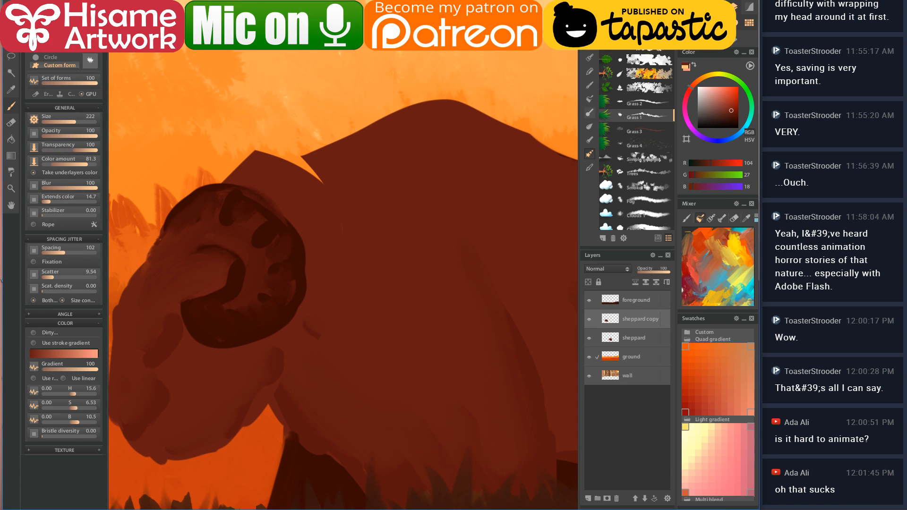
key(bracketleft)
key(bracketleft)
key(bracketleft)
key(bracketleft)
key(bracketleft)
click(283, 163)
mouse_move(286, 165)
mouse_down()
mouse_move(254, 156)
mouse_move(270, 151)
mouse_move(314, 173)
mouse_move(262, 163)
mouse_move(321, 172)
mouse_move(265, 163)
mouse_move(407, 134)
mouse_move(320, 169)
mouse_move(325, 180)
mouse_move(303, 193)
mouse_move(277, 158)
mouse_move(273, 178)
mouse_up()
key(bracketright)
key(bracketright)
key(bracketright)
key(ctrl+z)
click(589, 44)
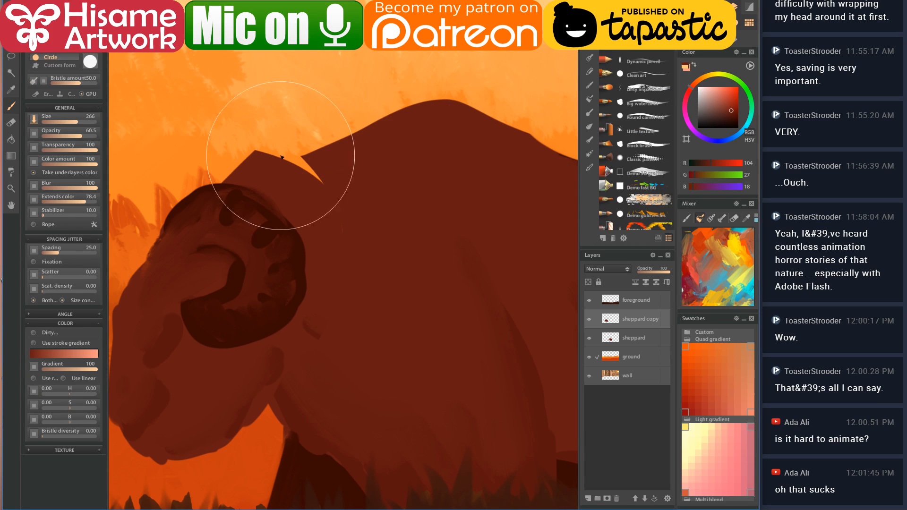
- With a much smaller brush, paint a dark shadow and bumpy ridges on the ram's horn
key(bracketleft)
key(bracketleft)
key(bracketleft)
key(bracketleft)
key(bracketleft)
key(bracketleft)
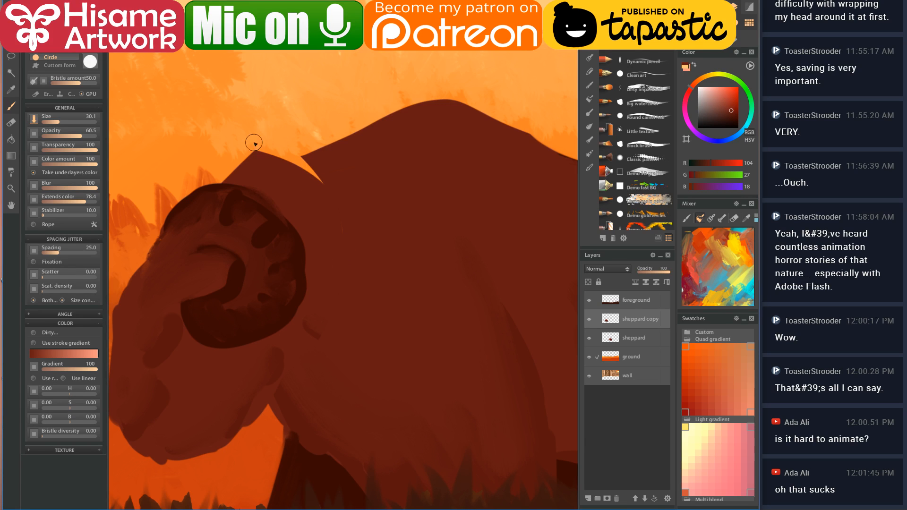
drag(242, 218, 351, 231)
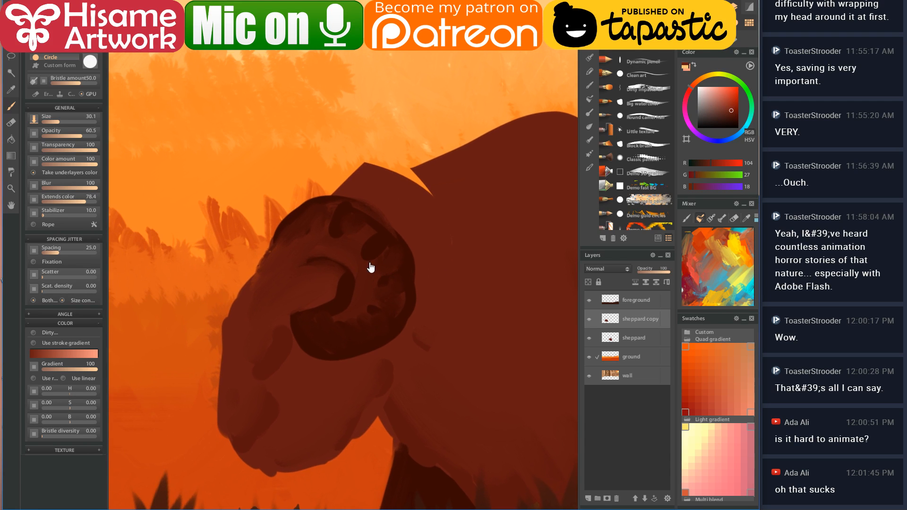
drag(274, 249, 238, 320)
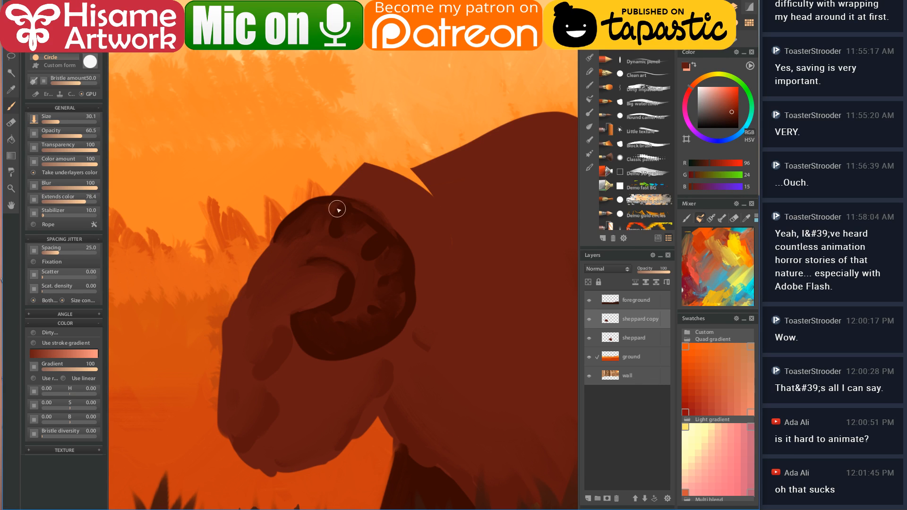
click(322, 197)
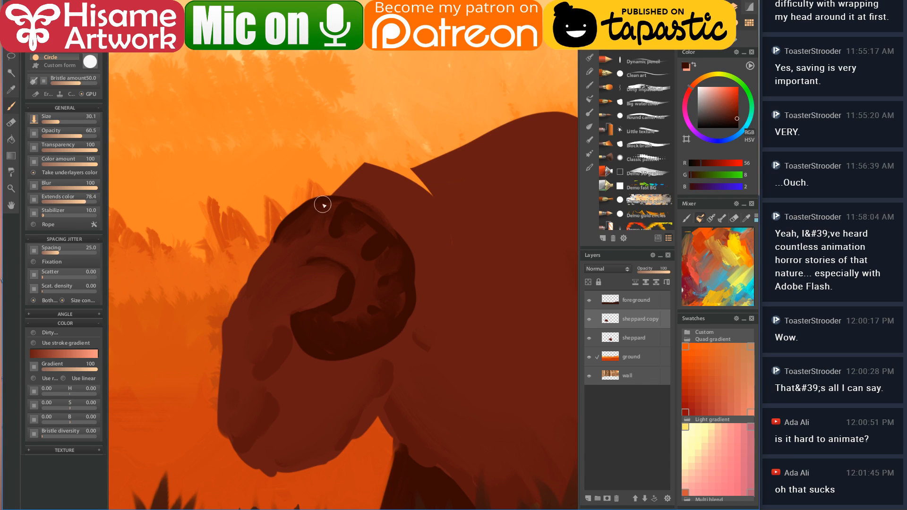
drag(315, 213, 304, 239)
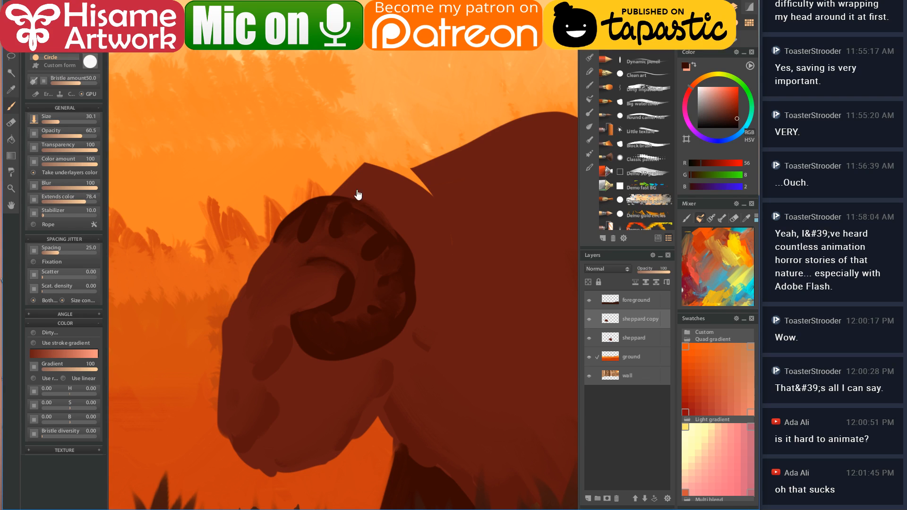
drag(347, 196, 293, 248)
click(391, 258)
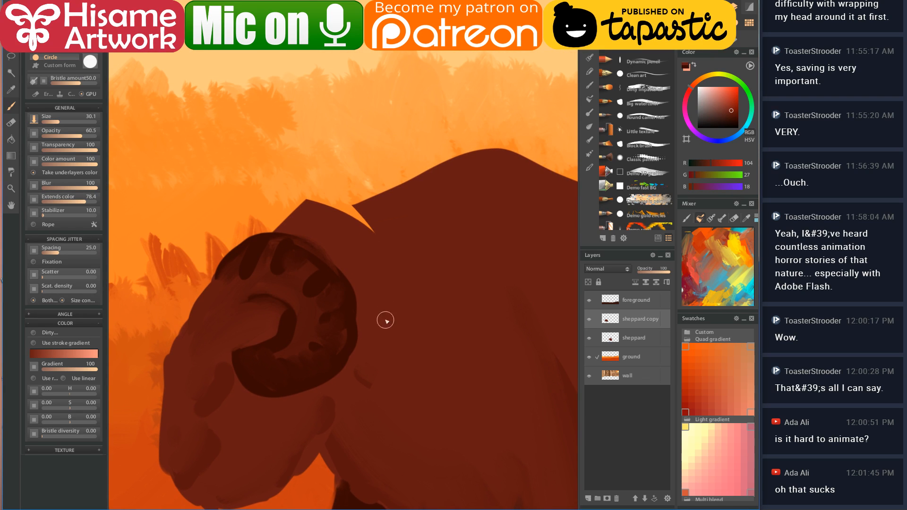
mouse_move(308, 206)
mouse_down()
mouse_move(317, 192)
mouse_move(339, 198)
mouse_move(317, 213)
mouse_move(348, 211)
mouse_move(355, 235)
mouse_up()
- Clean up the edge beside the dark triangle on the ram's hump
mouse_move(467, 245)
mouse_down()
mouse_move(293, 210)
mouse_move(377, 226)
mouse_move(430, 145)
mouse_move(470, 161)
mouse_move(458, 147)
mouse_move(425, 149)
mouse_move(453, 151)
mouse_move(502, 180)
mouse_up()
mouse_move(530, 284)
mouse_down()
mouse_move(359, 270)
mouse_move(395, 249)
mouse_up()
mouse_move(482, 234)
mouse_down()
mouse_move(391, 324)
mouse_move(426, 253)
mouse_move(492, 293)
mouse_move(476, 280)
mouse_up()
mouse_move(262, 362)
mouse_down()
mouse_move(350, 304)
mouse_move(323, 230)
mouse_up()
mouse_move(286, 266)
mouse_down()
mouse_move(369, 331)
mouse_move(303, 284)
mouse_move(369, 341)
mouse_move(298, 284)
mouse_move(286, 263)
mouse_move(289, 275)
mouse_move(358, 331)
mouse_move(371, 329)
mouse_move(354, 313)
mouse_move(224, 228)
mouse_move(288, 274)
mouse_up()
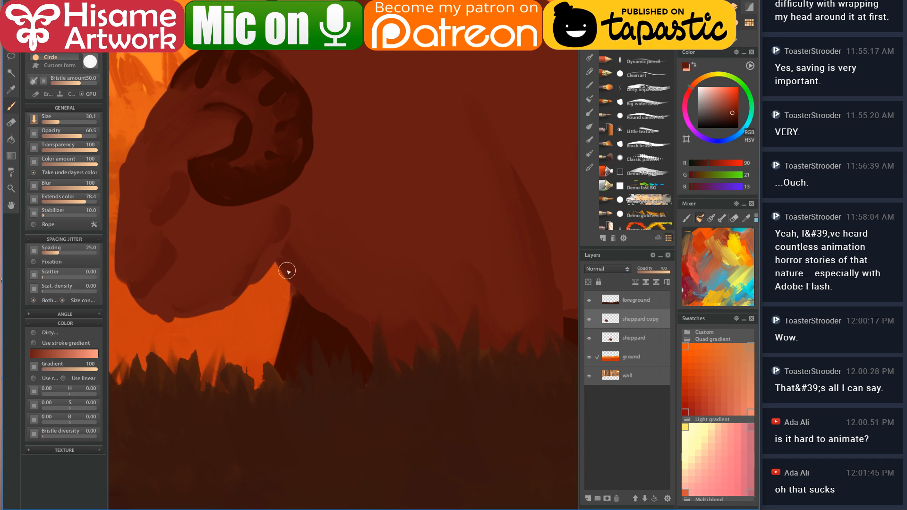
- Sample dark horn reds and paint a crisp dark line along the horn's inner spiral
drag(272, 221, 339, 294)
alt+click(251, 241)
alt+click(279, 224)
mouse_move(269, 231)
mouse_down()
mouse_move(291, 238)
mouse_move(300, 208)
mouse_up()
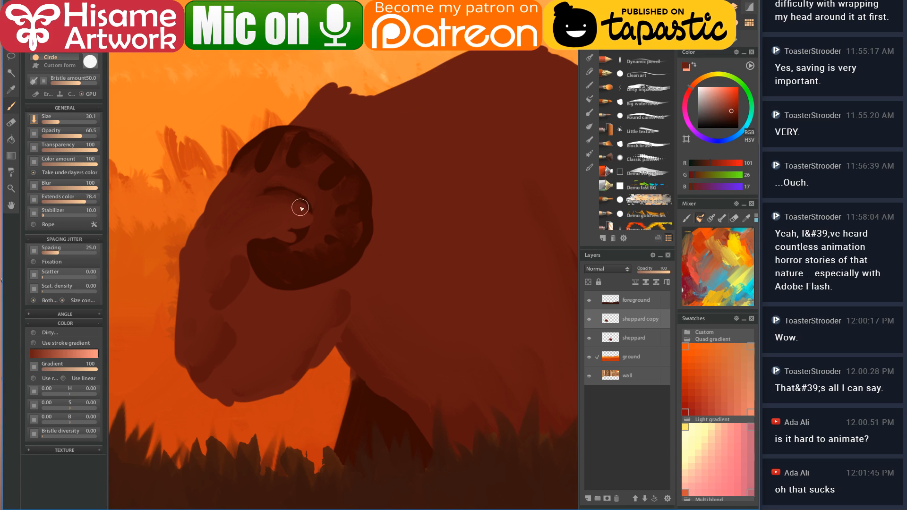
alt+click(300, 226)
mouse_move(296, 239)
mouse_down()
mouse_move(303, 200)
mouse_move(291, 190)
mouse_move(260, 196)
mouse_move(273, 199)
mouse_move(275, 189)
mouse_move(316, 225)
mouse_move(269, 242)
mouse_move(283, 221)
mouse_up()
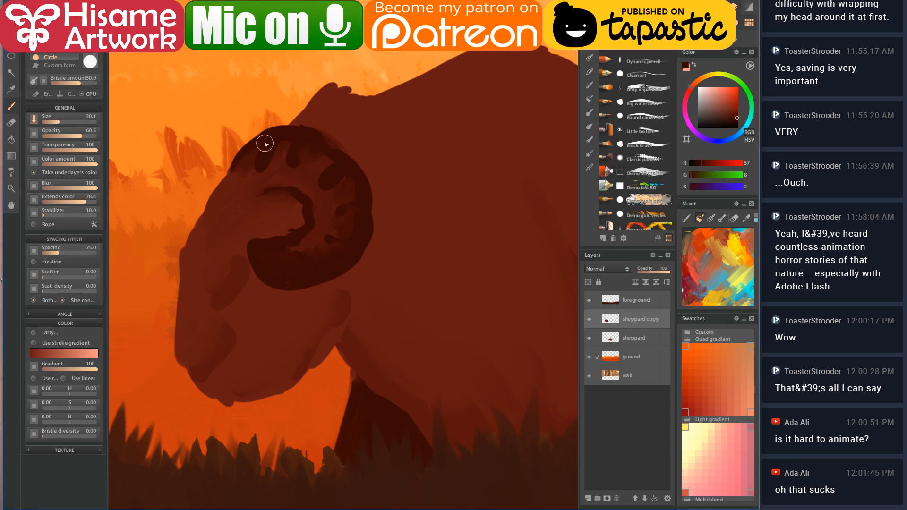
- Choose the Wet dirty blender preset with a Circle brush form
click(593, 128)
click(648, 178)
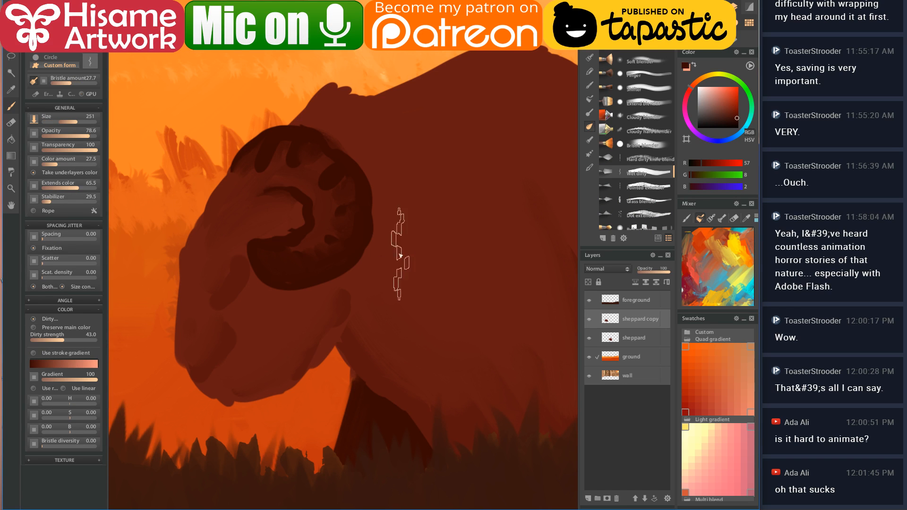
click(48, 58)
- Shrink the blender to about 20 and blend the head's right edge and the horn curl
mouse_move(321, 116)
mouse_down()
mouse_move(339, 151)
mouse_move(339, 137)
mouse_move(302, 123)
mouse_move(354, 160)
mouse_move(347, 138)
mouse_up()
alt+click(313, 119)
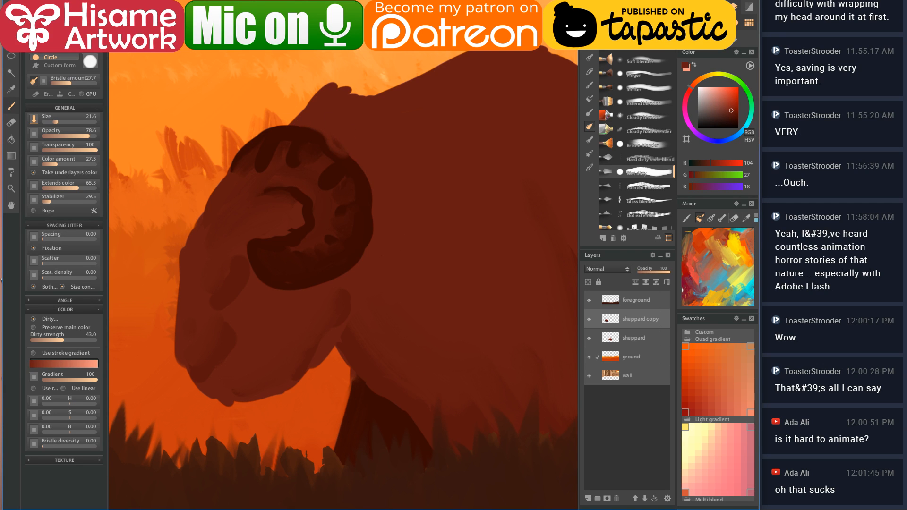
mouse_move(373, 187)
mouse_down()
mouse_move(363, 261)
mouse_move(337, 293)
mouse_move(377, 250)
mouse_move(379, 236)
mouse_move(342, 288)
mouse_move(334, 293)
mouse_move(363, 267)
mouse_move(323, 282)
mouse_move(298, 307)
mouse_move(341, 278)
mouse_move(304, 293)
mouse_move(314, 295)
mouse_move(381, 238)
mouse_move(287, 300)
mouse_move(323, 291)
mouse_move(382, 239)
mouse_up()
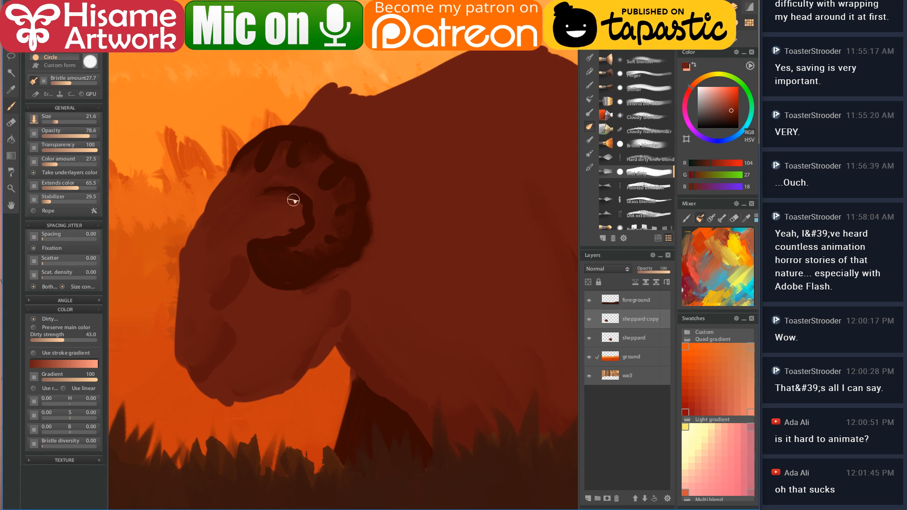
click(277, 197)
mouse_move(293, 202)
mouse_down()
mouse_move(287, 236)
mouse_move(268, 229)
mouse_up()
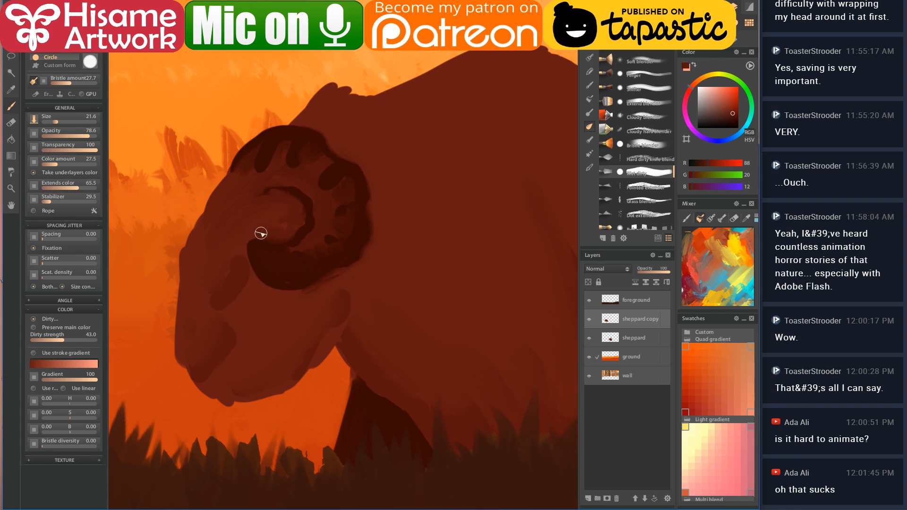
drag(300, 217, 252, 170)
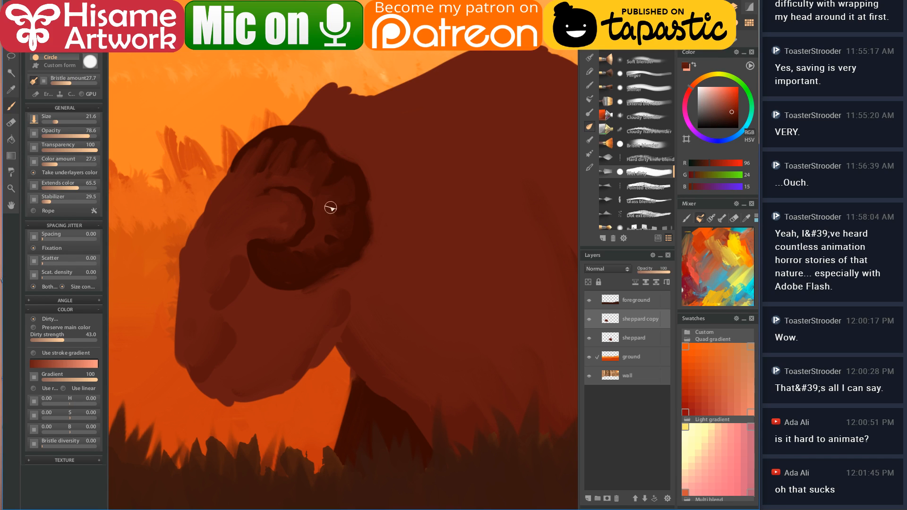
mouse_move(311, 244)
mouse_down()
mouse_move(295, 259)
mouse_move(257, 248)
mouse_up()
- Paint a dark eye socket below the horn and soften its top with the face colour
alt+click(282, 276)
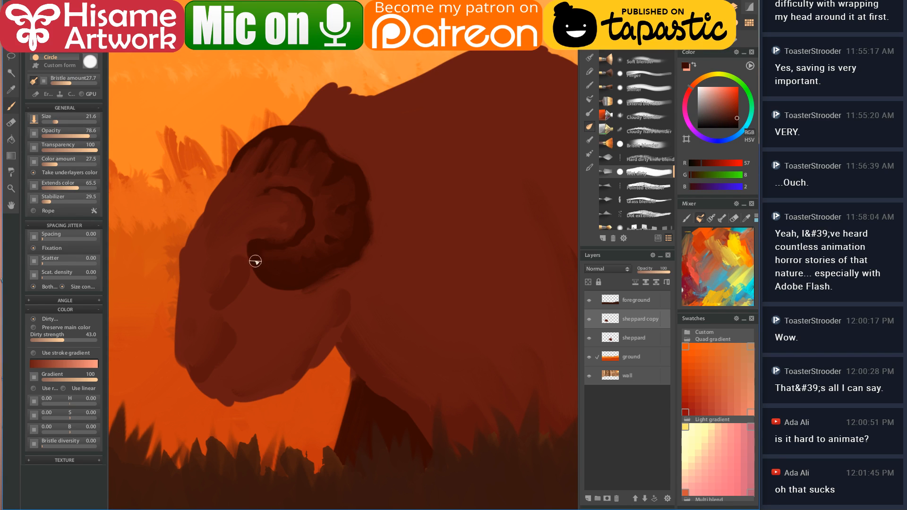
mouse_move(233, 254)
mouse_down()
mouse_move(209, 304)
mouse_move(217, 267)
mouse_move(209, 298)
mouse_move(220, 294)
mouse_move(232, 265)
mouse_up()
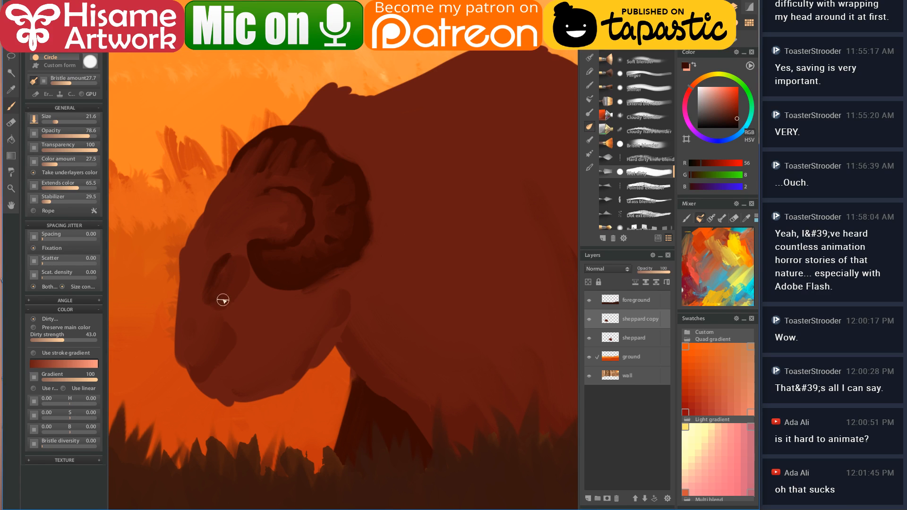
alt+click(233, 243)
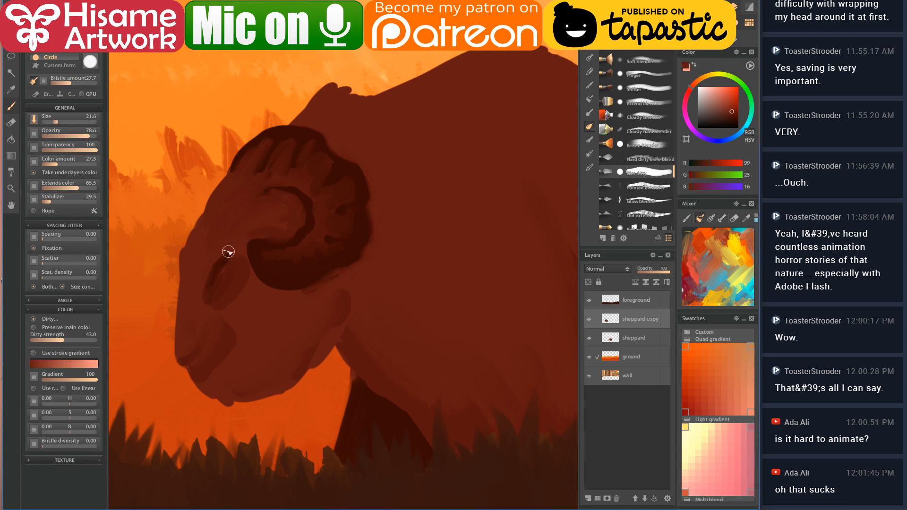
drag(235, 245, 220, 280)
- Zoom in on the second ram's head and fill the inner horn curl with dark brown
scroll(279, 201, down, 5)
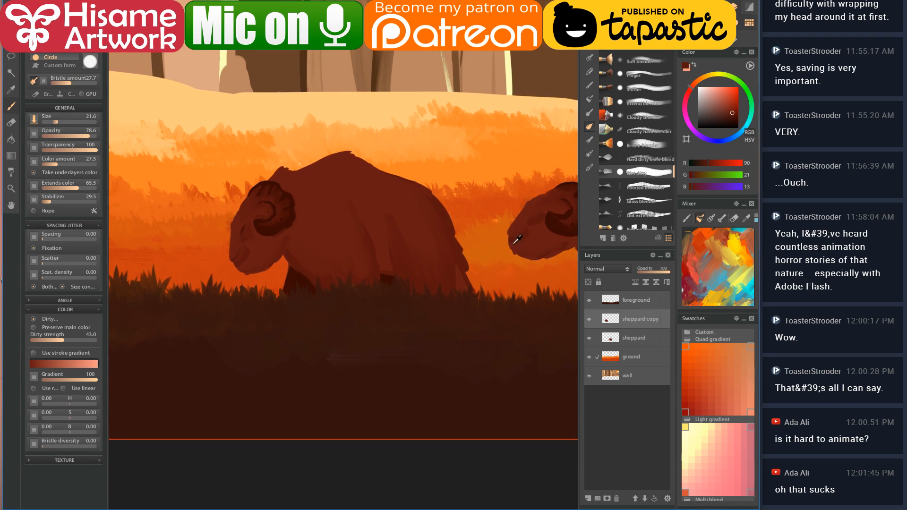
scroll(486, 279, up, 3)
scroll(481, 273, up, 2)
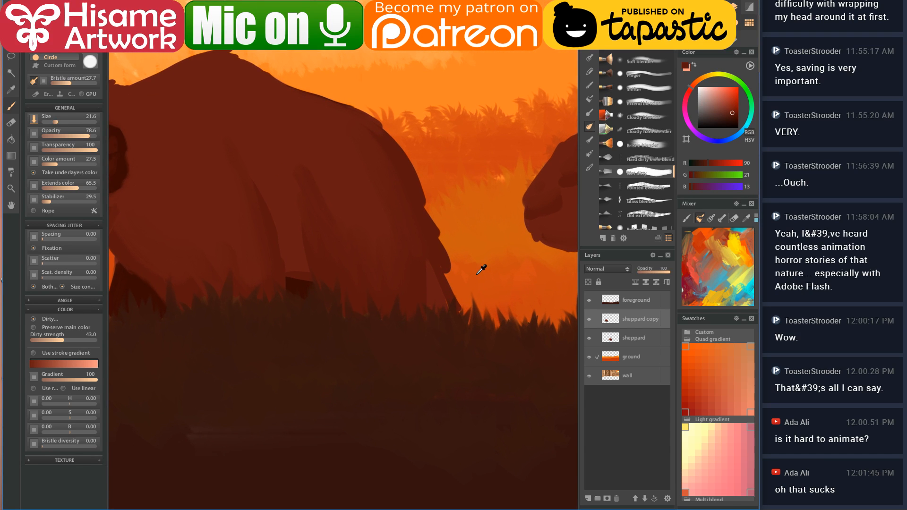
alt+click(441, 285)
drag(435, 299, 264, 358)
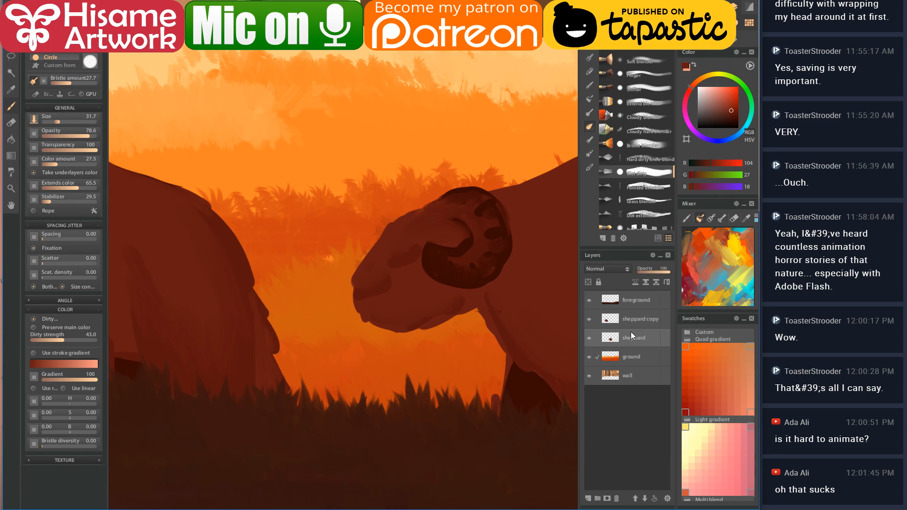
scroll(498, 218, up, 4)
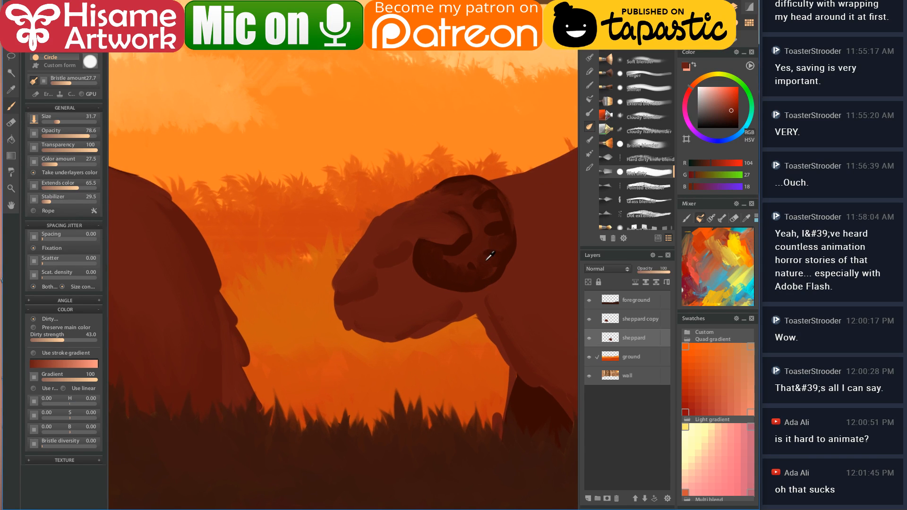
drag(482, 211, 447, 192)
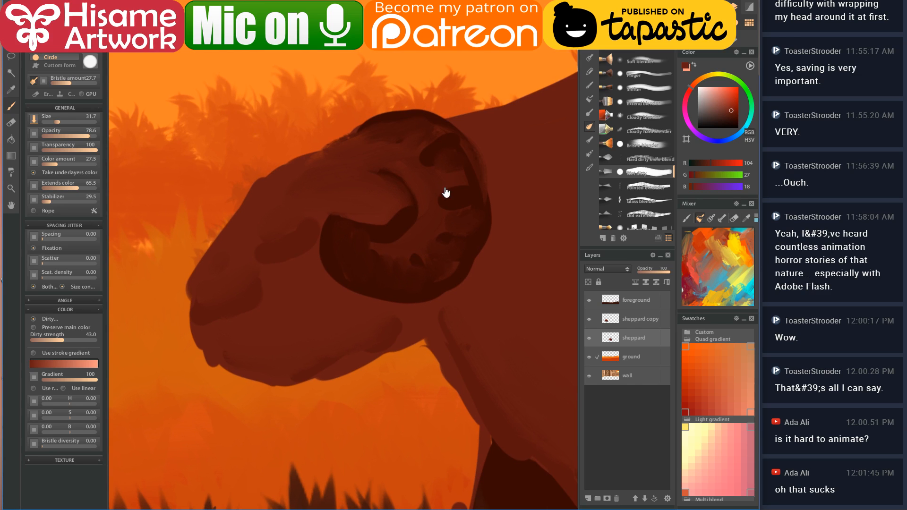
alt+click(362, 228)
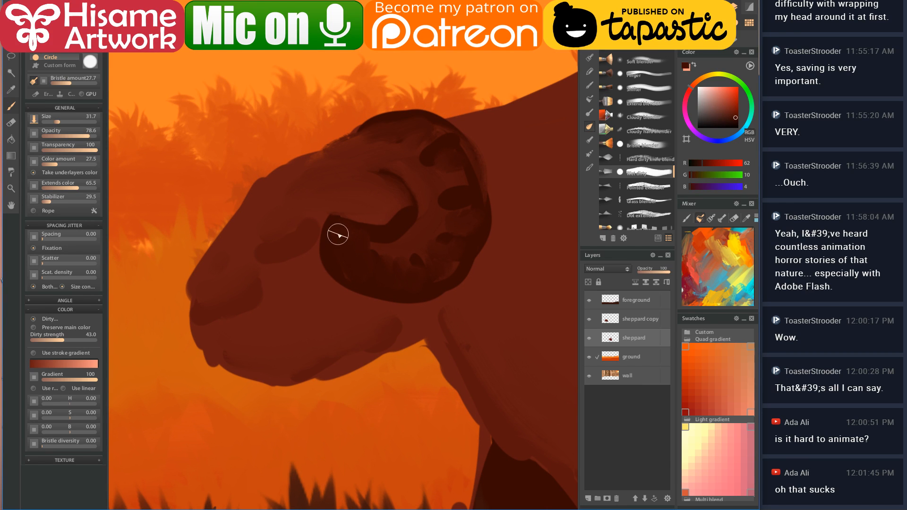
mouse_move(350, 235)
mouse_down()
mouse_move(369, 244)
mouse_move(408, 232)
mouse_move(417, 292)
mouse_move(456, 260)
mouse_move(469, 206)
mouse_move(424, 218)
mouse_move(442, 216)
mouse_move(450, 184)
mouse_move(434, 203)
mouse_move(423, 162)
mouse_move(409, 156)
mouse_move(429, 131)
mouse_move(415, 163)
mouse_move(422, 181)
mouse_move(439, 165)
mouse_move(447, 189)
mouse_move(422, 231)
mouse_move(417, 159)
mouse_up()
- Deepen and smooth the inner curl with darker reds, painting over the lighter strokes
alt+click(425, 151)
alt+click(403, 217)
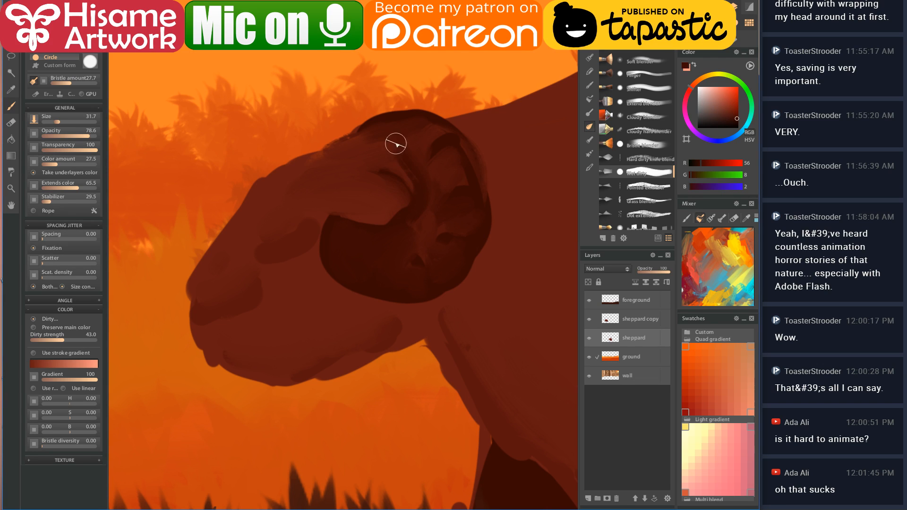
mouse_move(420, 196)
mouse_down()
mouse_move(407, 214)
mouse_move(413, 228)
mouse_move(375, 222)
mouse_move(387, 210)
mouse_up()
alt+click(419, 257)
mouse_move(418, 257)
mouse_down()
mouse_move(403, 245)
mouse_move(399, 265)
mouse_move(381, 265)
mouse_up()
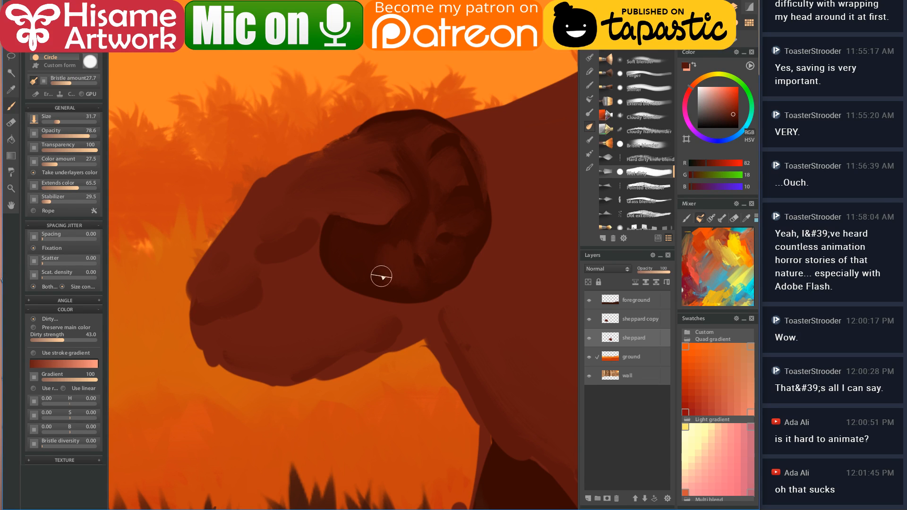
drag(436, 269, 447, 251)
mouse_move(443, 203)
mouse_down()
mouse_move(464, 226)
mouse_move(452, 207)
mouse_move(421, 203)
mouse_up()
mouse_move(445, 164)
mouse_down()
mouse_move(407, 139)
mouse_move(435, 126)
mouse_move(412, 161)
mouse_move(377, 162)
mouse_move(359, 148)
mouse_move(442, 130)
mouse_move(399, 157)
mouse_up()
- Add lighter highlight strokes on the left side of the horn curl
drag(345, 241, 356, 270)
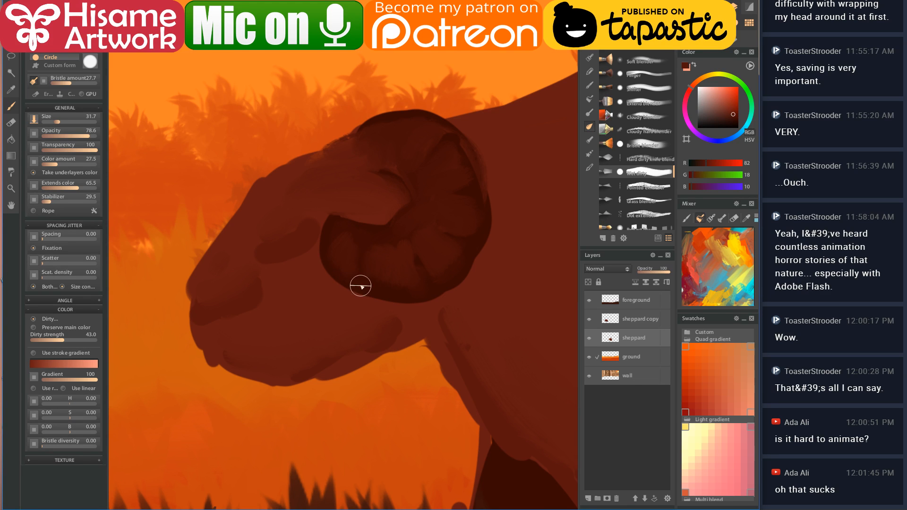
scroll(364, 300, down, 5)
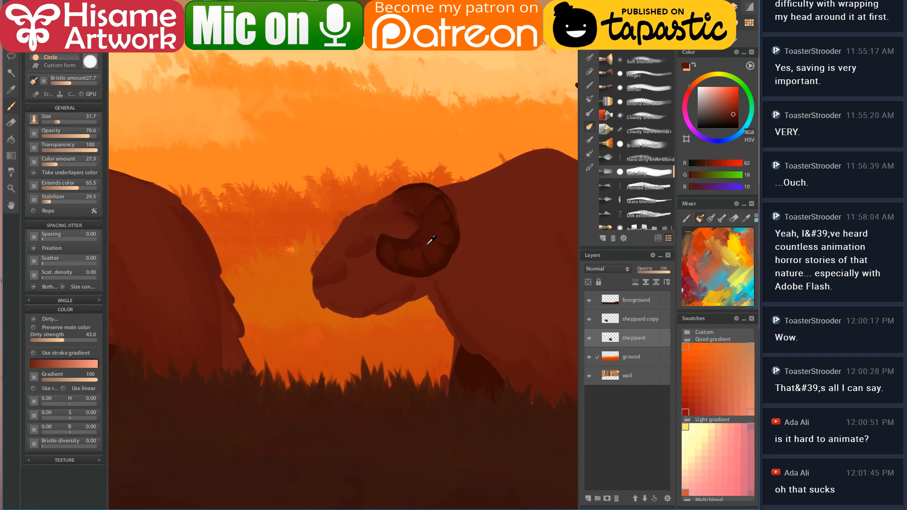
scroll(430, 236, down, 4)
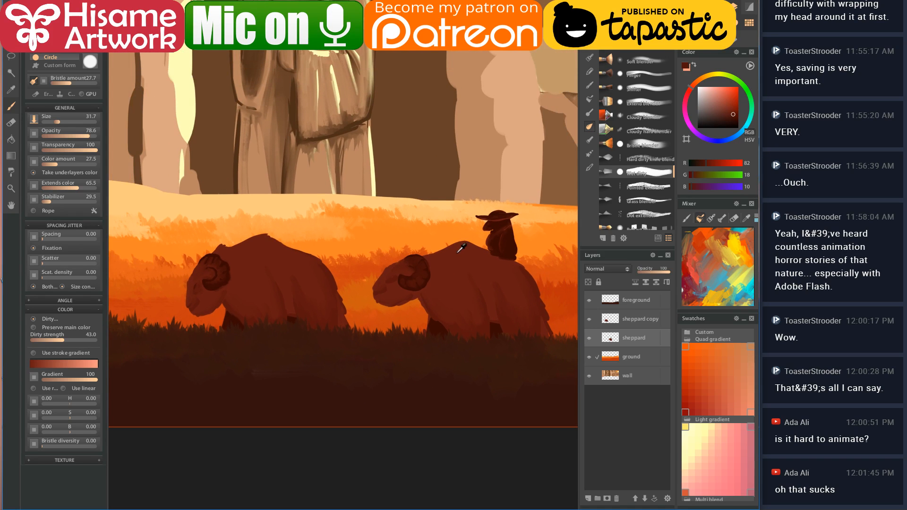
scroll(221, 277, up, 8)
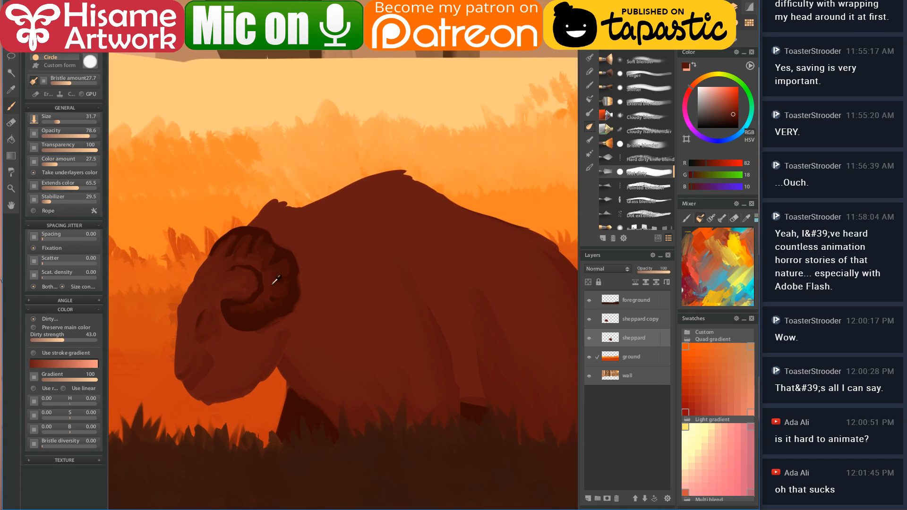
- Merge the 'sheppard copy' layer down into 'sheppard'
click(639, 324)
click(638, 283)
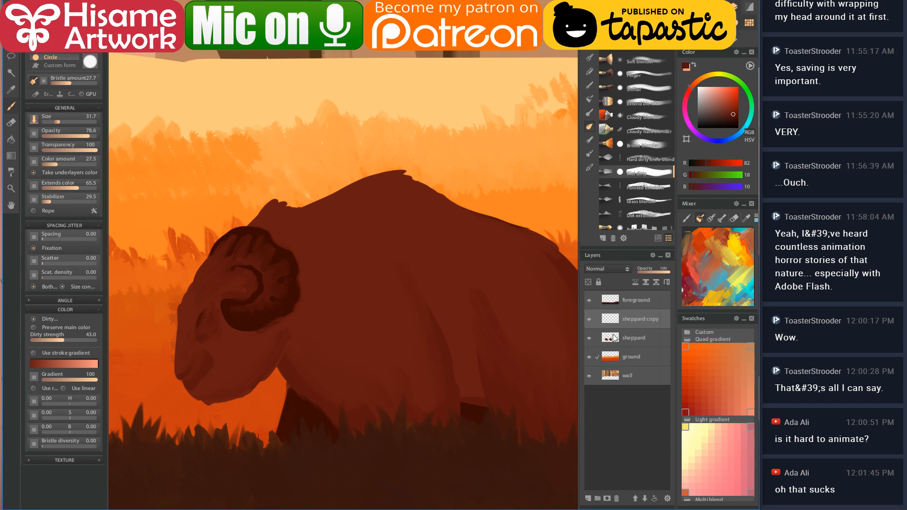
click(645, 283)
- Try softening the ram's dark eye mark, undo it, and zoom out to the full painting
scroll(142, 250, up, 3)
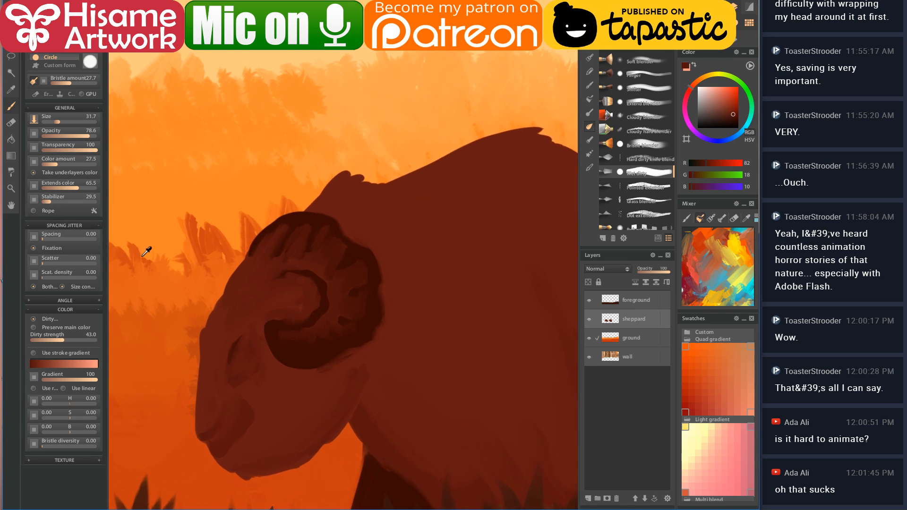
alt+click(290, 223)
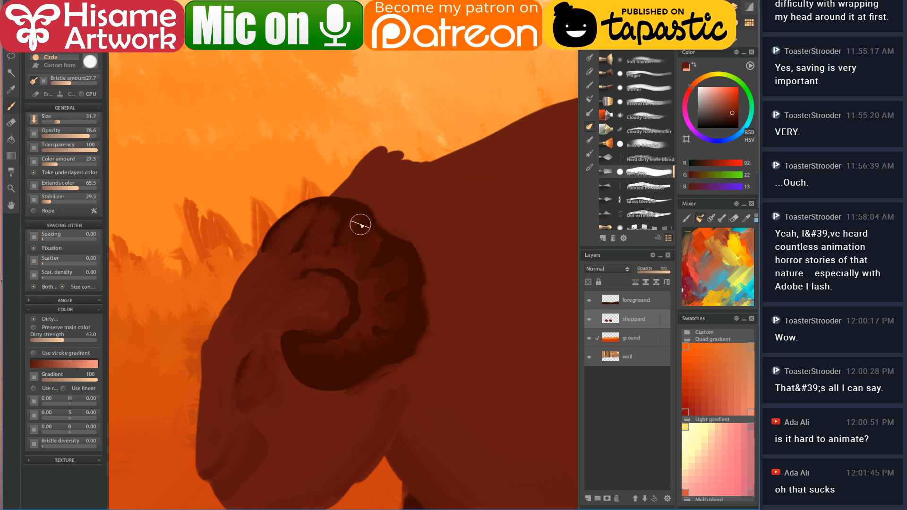
mouse_move(374, 280)
mouse_down()
mouse_move(389, 325)
mouse_move(383, 315)
mouse_move(408, 309)
mouse_move(370, 341)
mouse_move(391, 351)
mouse_move(340, 357)
mouse_move(343, 333)
mouse_up()
key(ctrl+z)
scroll(342, 326, down, 4)
scroll(342, 295, down, 6)
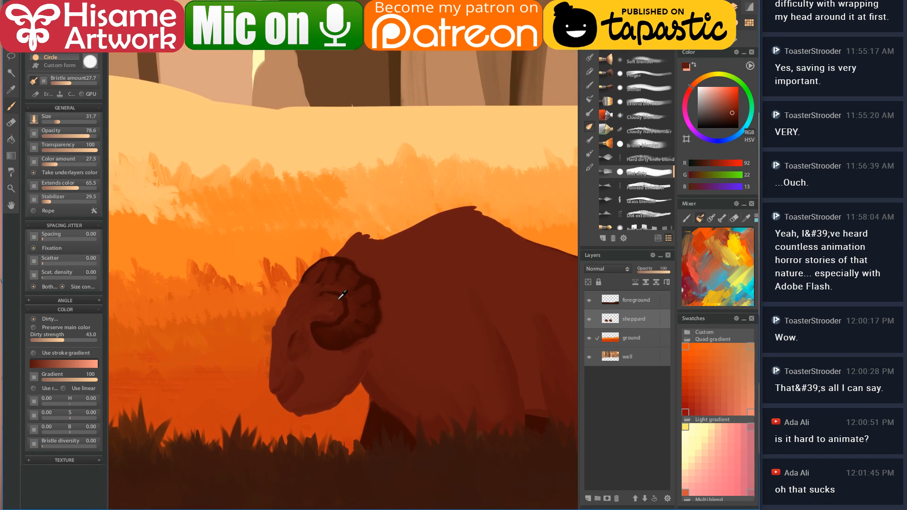
scroll(342, 296, down, 5)
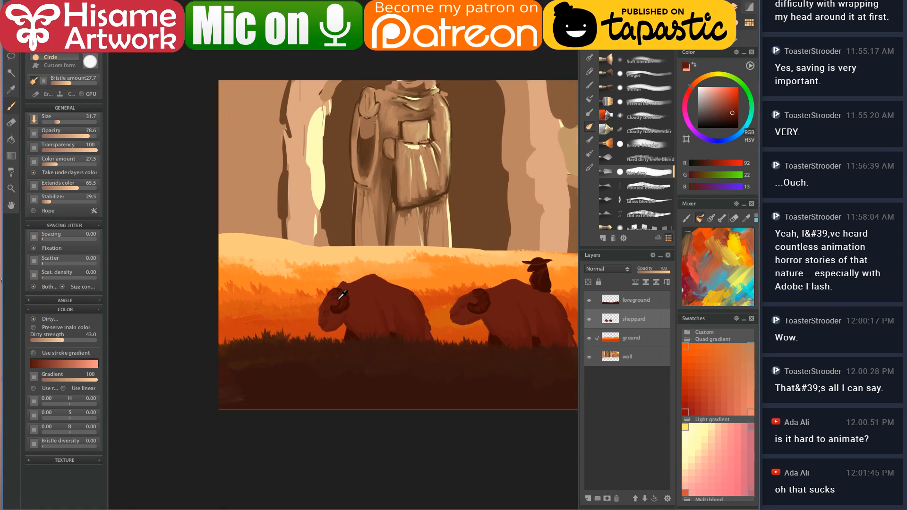
- Lasso-select the left ram and paste it three times as new ram layers
drag(482, 316, 414, 355)
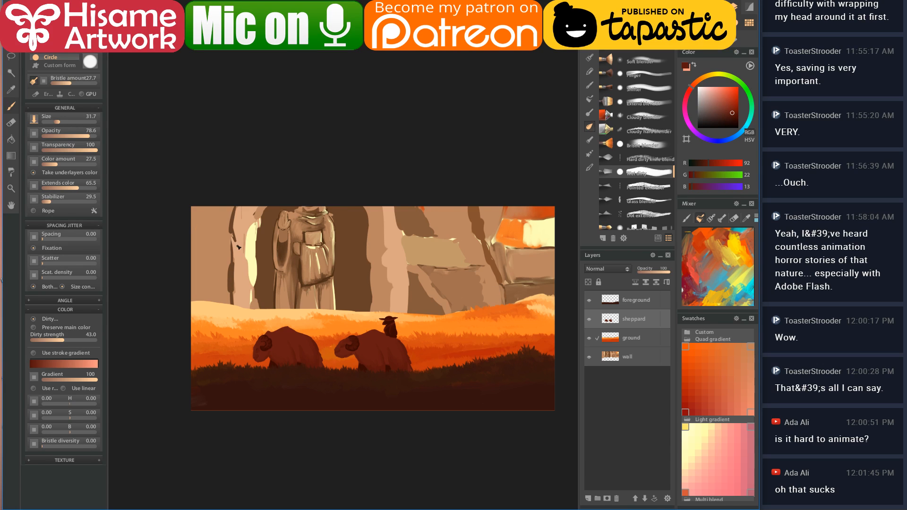
key(l)
mouse_move(284, 316)
mouse_down()
mouse_move(253, 387)
mouse_move(303, 396)
mouse_move(338, 389)
mouse_up()
key(ctrl+c)
key(ctrl+v)
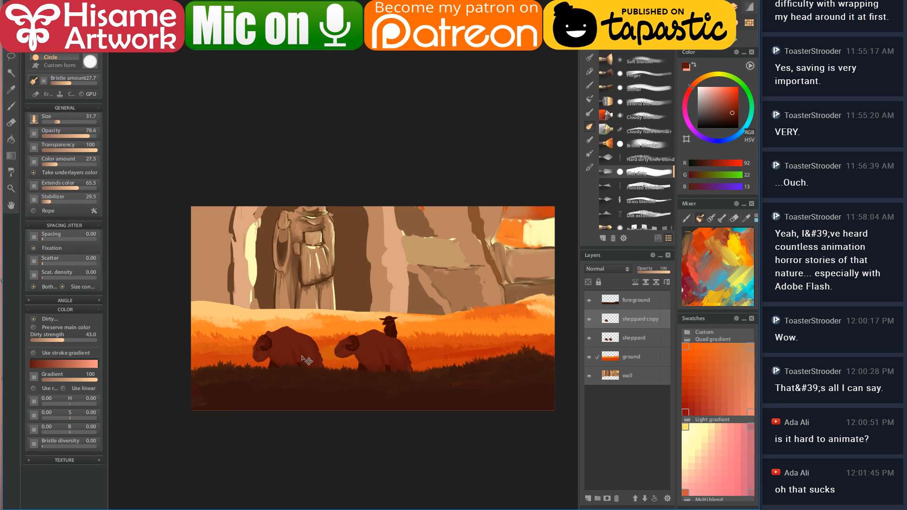
key(ctrl+v)
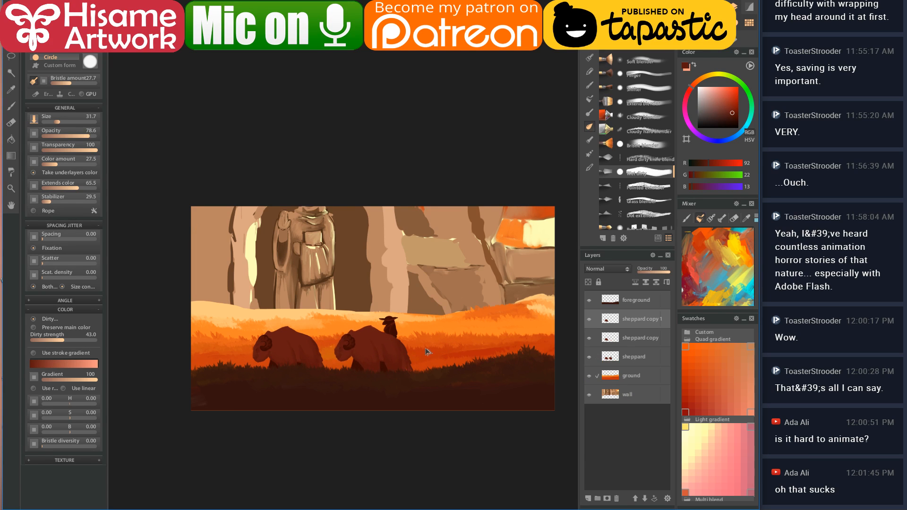
key(ctrl+v)
- Spread the ram copies across the field, placing one at the canvas's left edge
drag(416, 356, 484, 338)
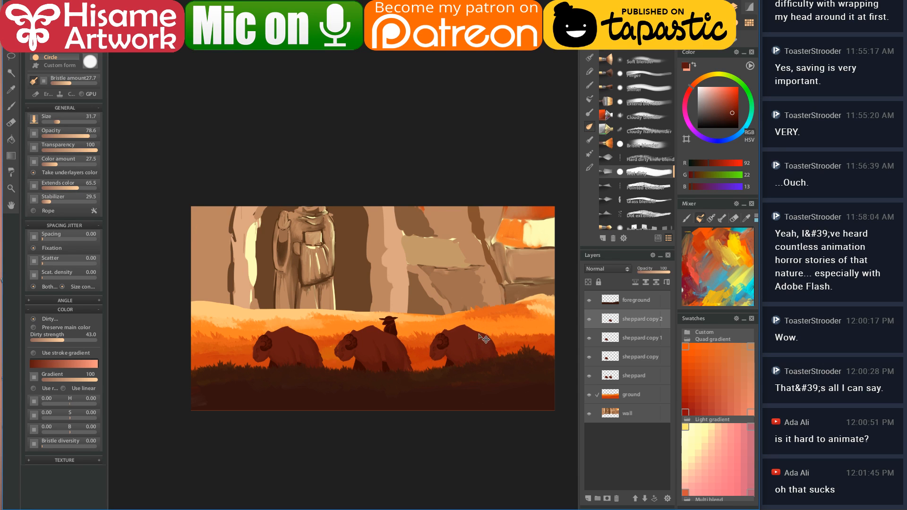
click(608, 342)
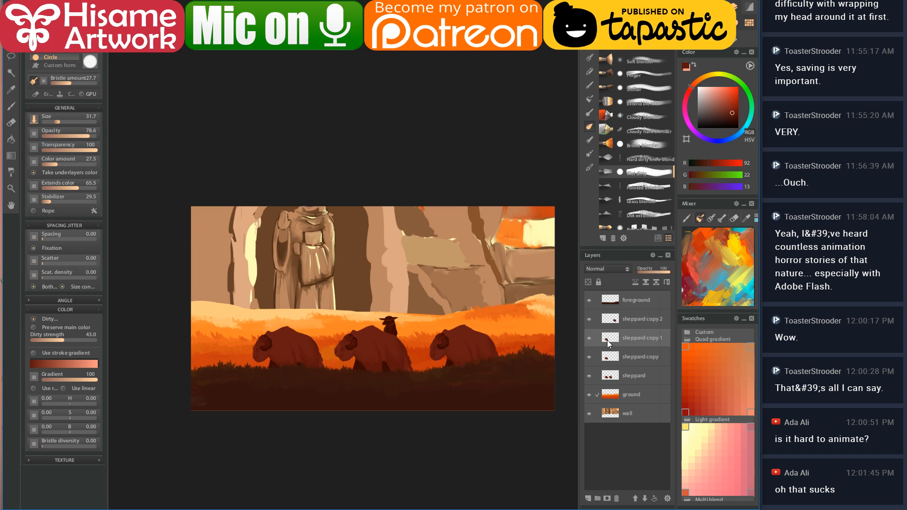
drag(310, 352, 475, 346)
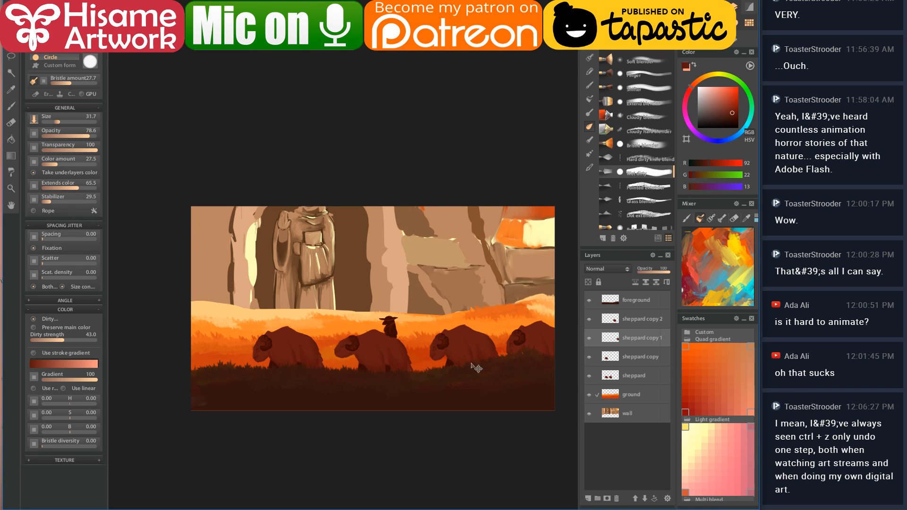
drag(303, 359, 296, 355)
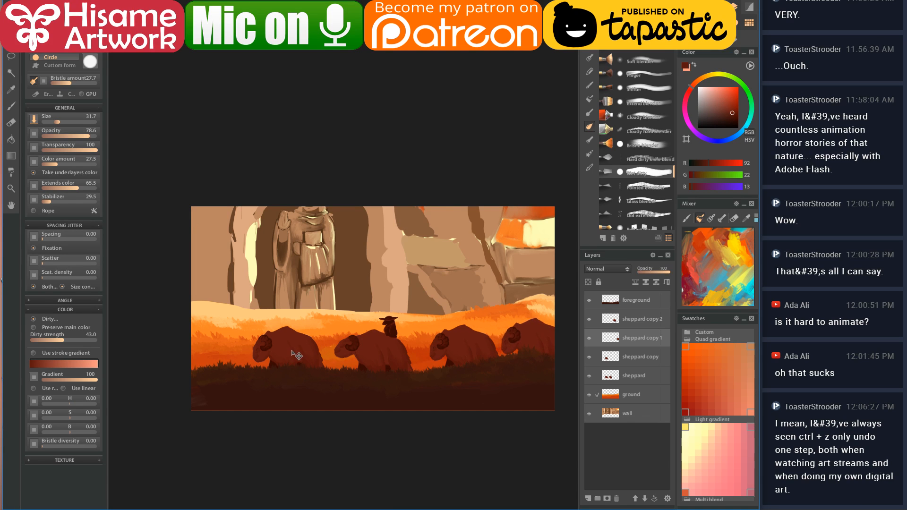
click(617, 358)
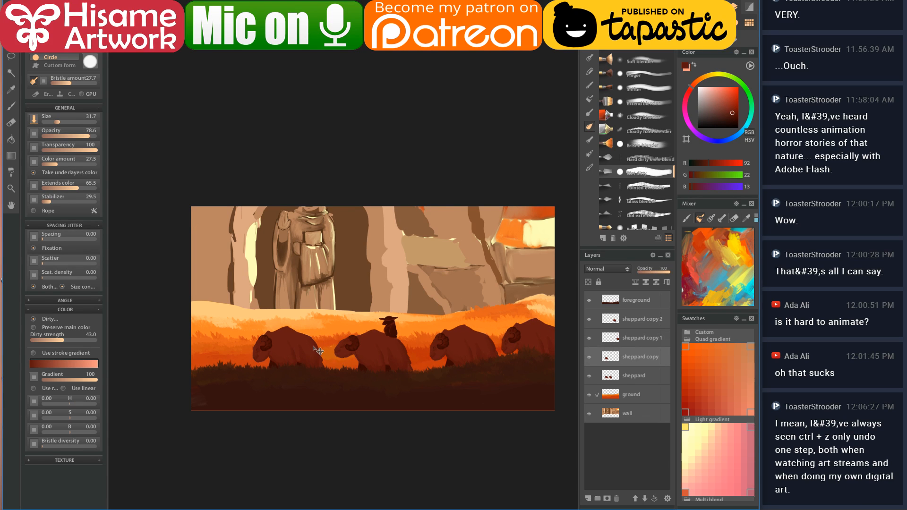
drag(300, 355, 211, 359)
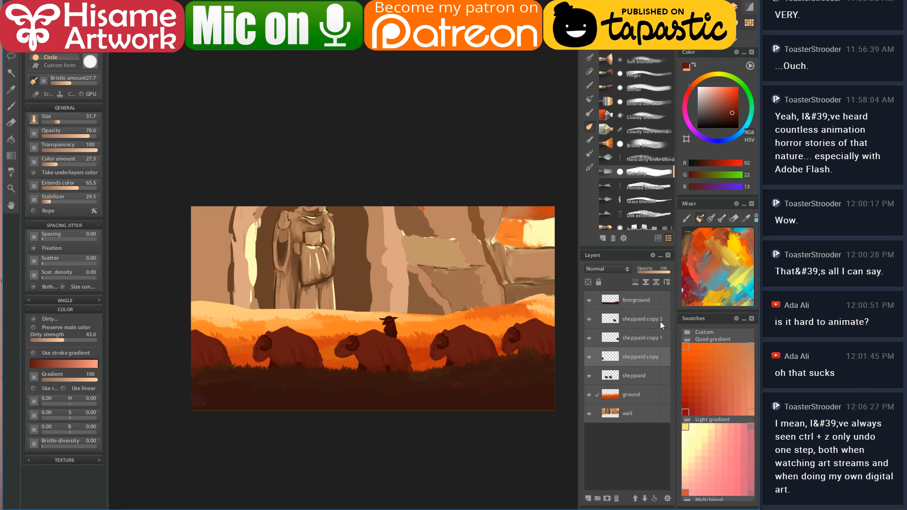
click(642, 317)
- Merge the sheppard layer and its three ram copies into one sheppard layer
shift+click(631, 375)
right_click(639, 335)
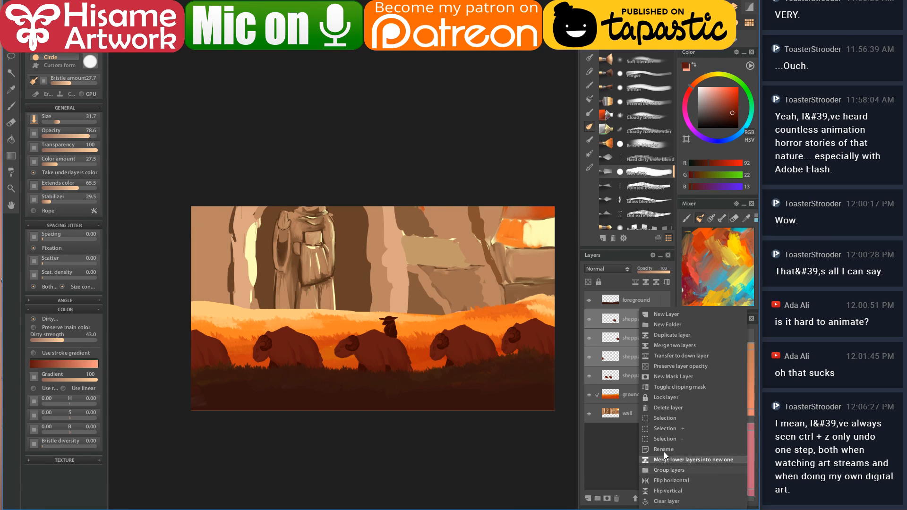
click(663, 345)
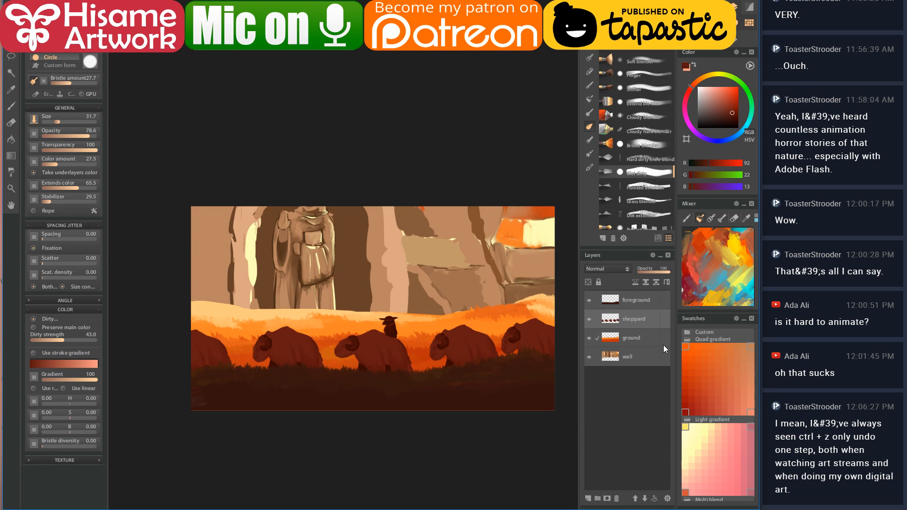
scroll(379, 374, up, 2)
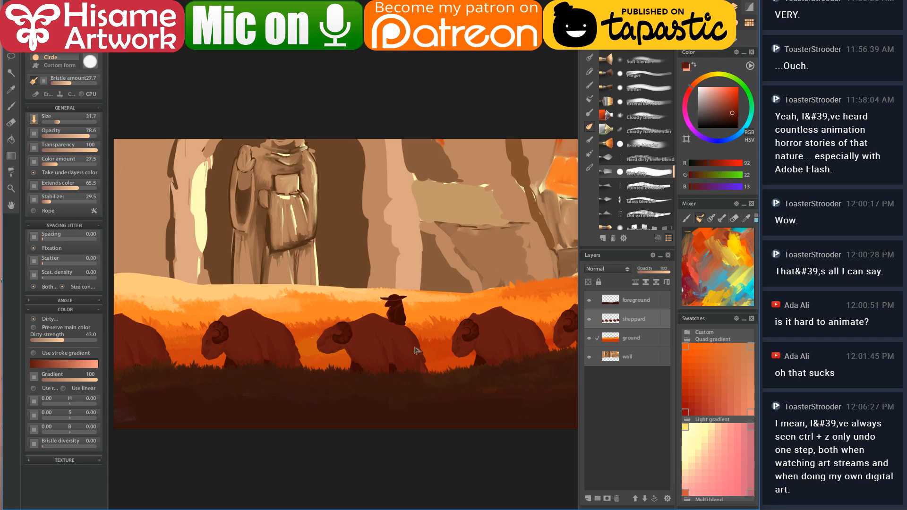
- Darken and blend the left edge of the ram's front leg with brush strokes
scroll(490, 344, up, 4)
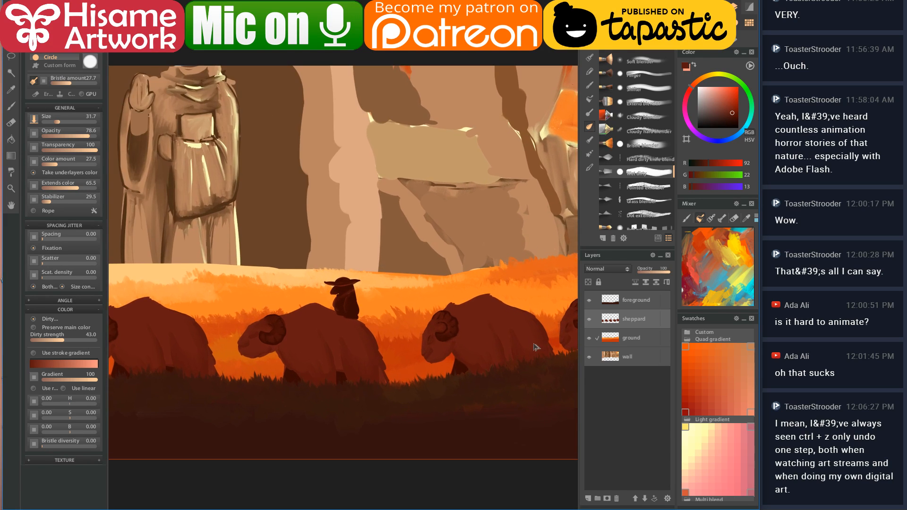
scroll(494, 353, up, 5)
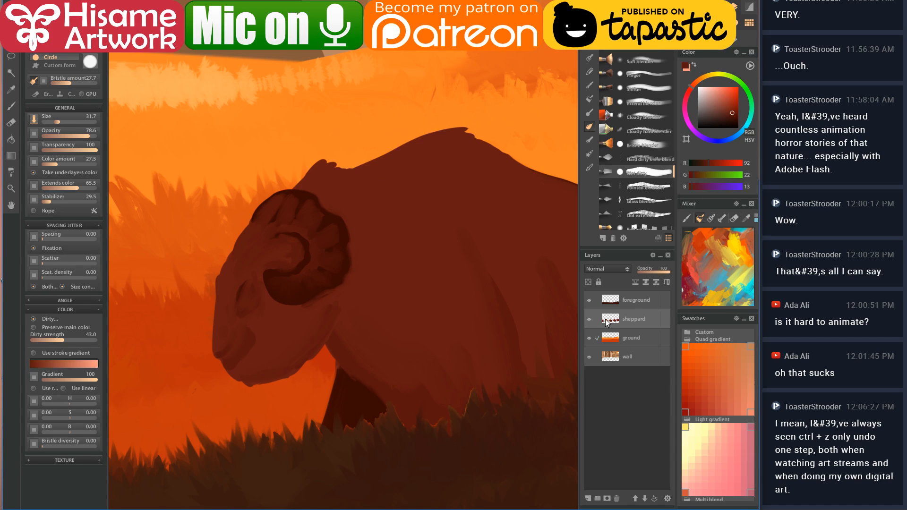
drag(332, 187, 168, 136)
click(10, 105)
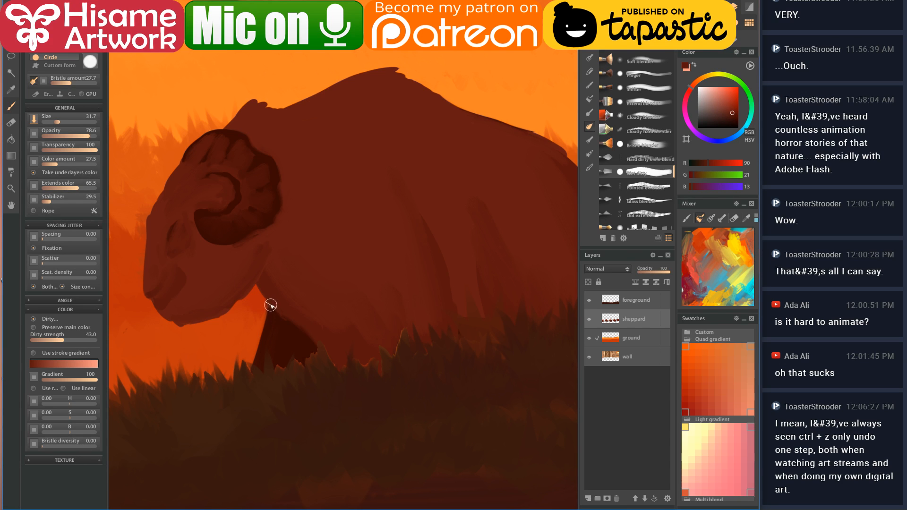
drag(272, 308, 241, 393)
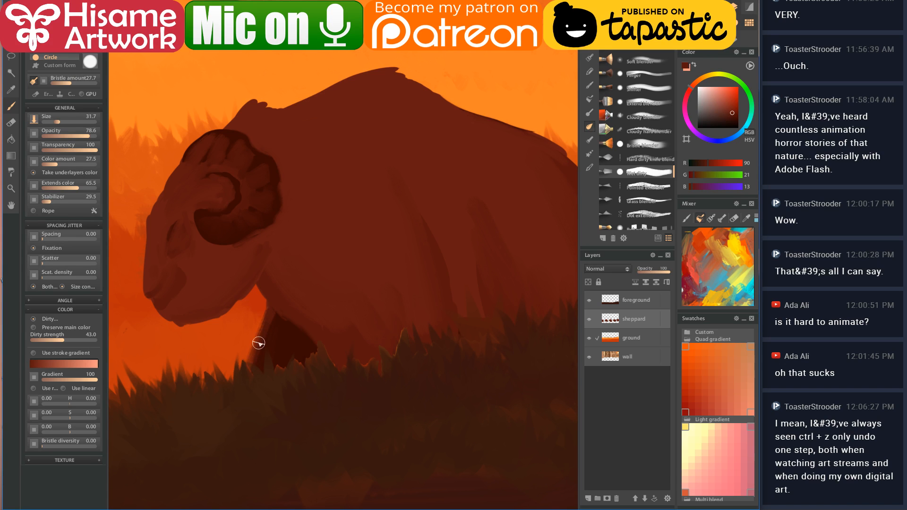
key(ctrl+z)
click(589, 43)
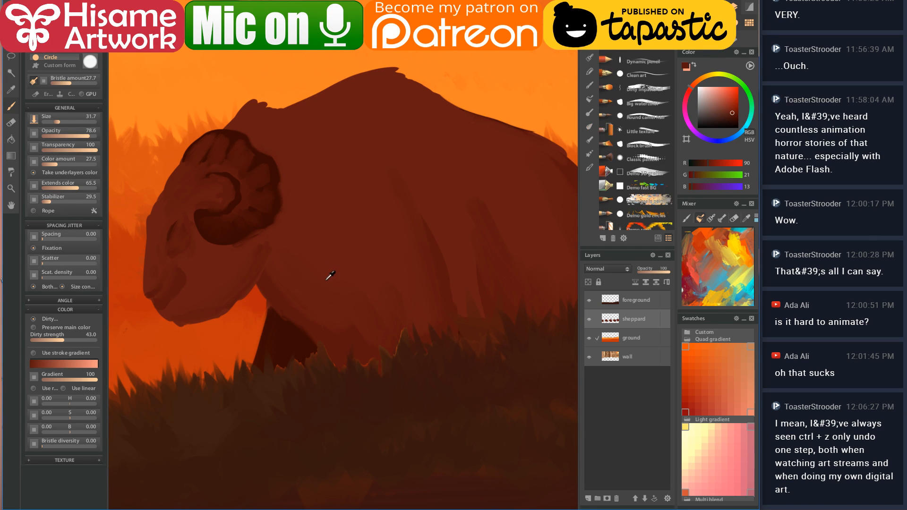
drag(274, 294, 257, 364)
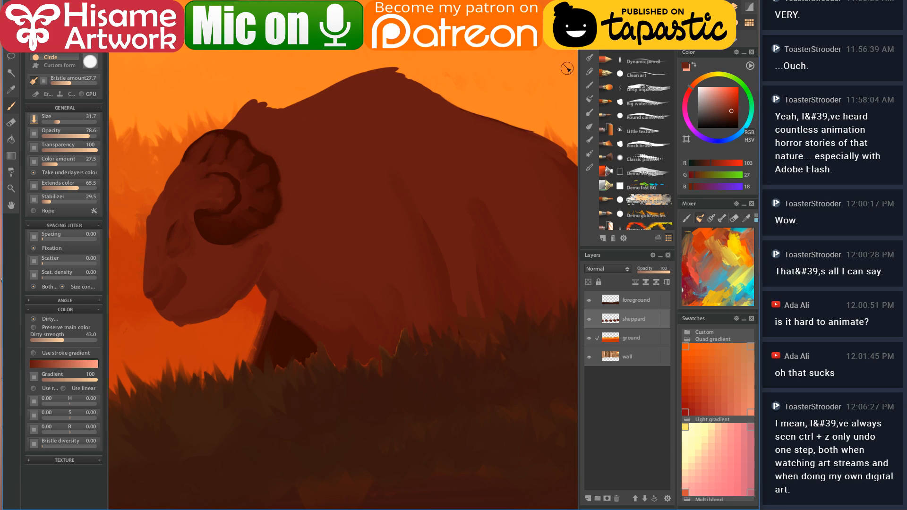
click(636, 46)
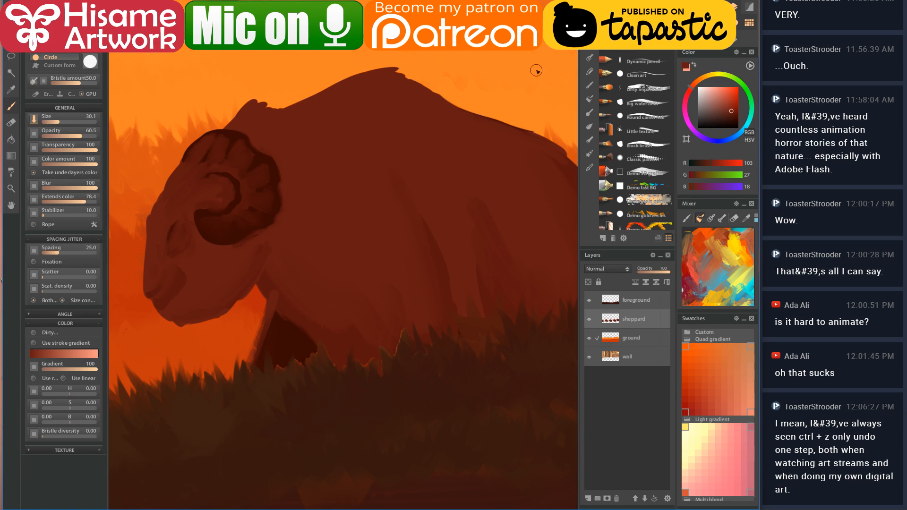
drag(276, 291, 250, 366)
- With a doubled brush, paint dark shadow strokes down and across the ram's lower body
mouse_move(387, 417)
mouse_down()
mouse_move(334, 344)
mouse_move(233, 310)
mouse_up()
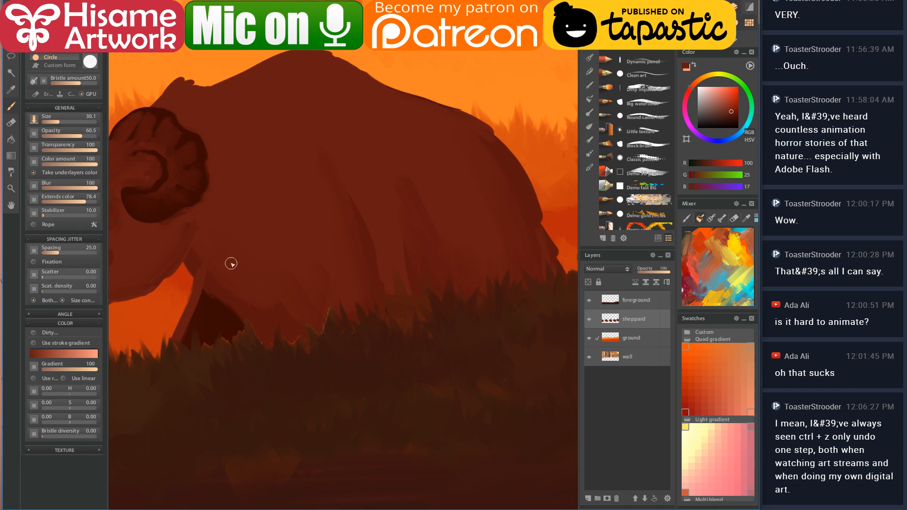
key(])
mouse_move(217, 259)
mouse_down()
mouse_move(190, 321)
mouse_move(197, 325)
mouse_move(240, 276)
mouse_up()
mouse_move(203, 335)
mouse_down()
mouse_move(412, 323)
mouse_move(288, 318)
mouse_move(296, 310)
mouse_up()
alt+click(208, 299)
mouse_move(208, 300)
mouse_down()
mouse_move(439, 281)
mouse_move(214, 304)
mouse_move(331, 338)
mouse_move(253, 348)
mouse_move(285, 325)
mouse_up()
drag(310, 265, 285, 349)
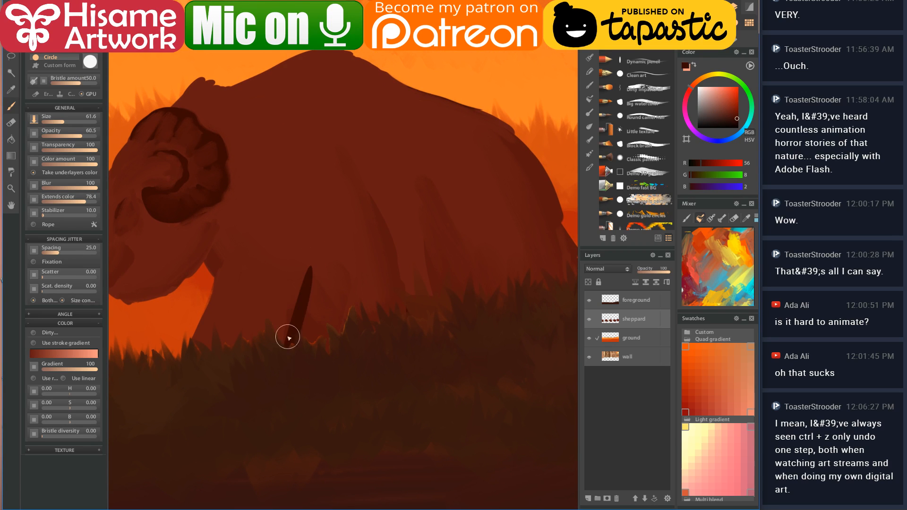
drag(320, 271, 422, 317)
mouse_move(333, 285)
mouse_down()
mouse_move(421, 306)
mouse_move(421, 290)
mouse_move(444, 283)
mouse_move(328, 299)
mouse_move(362, 288)
mouse_up()
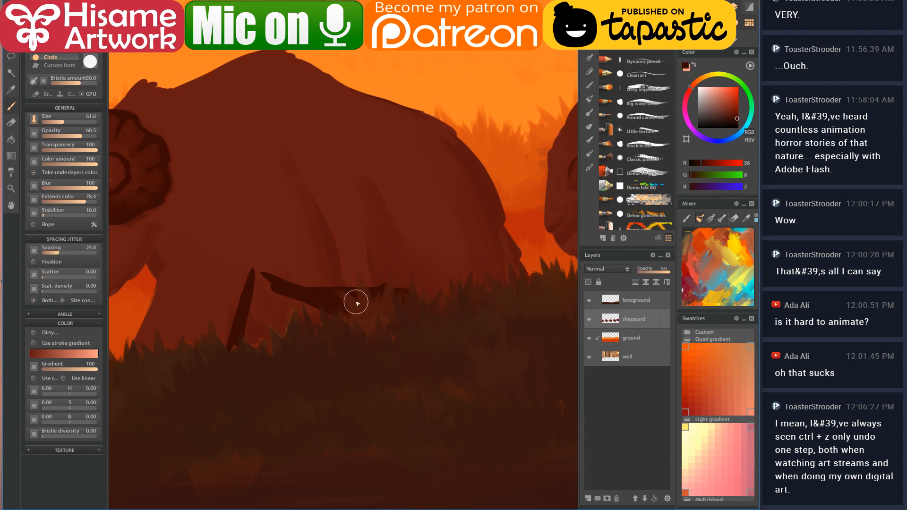
- Widen the ram's front leg into a dark shape and cover its top with body colour
scroll(375, 317, down, 4)
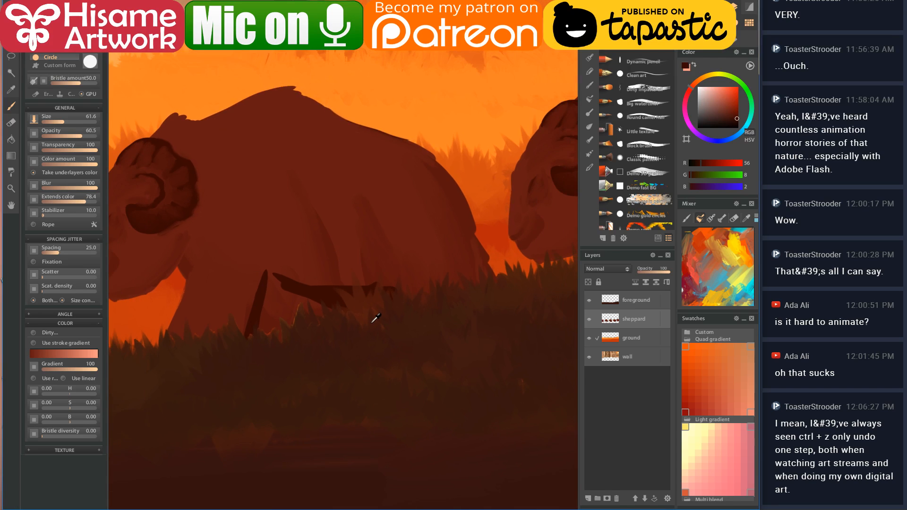
scroll(374, 331, down, 2)
drag(237, 348, 446, 346)
scroll(459, 312, up, 5)
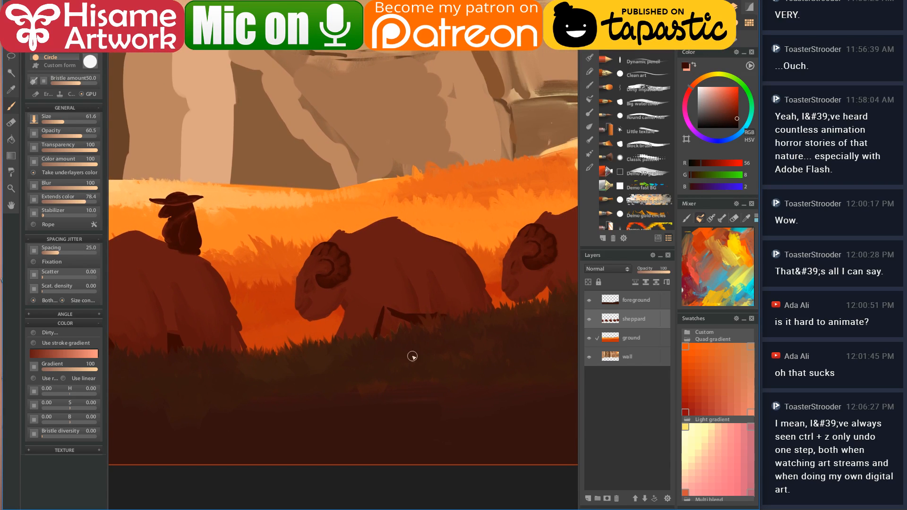
scroll(454, 315, up, 2)
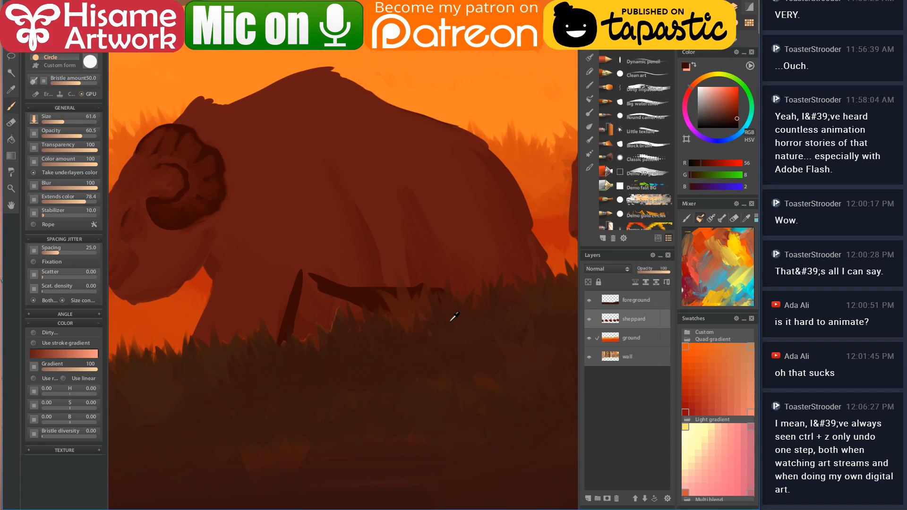
mouse_move(314, 283)
mouse_down()
mouse_move(288, 362)
mouse_move(302, 339)
mouse_move(314, 360)
mouse_move(333, 333)
mouse_move(321, 310)
mouse_move(381, 312)
mouse_up()
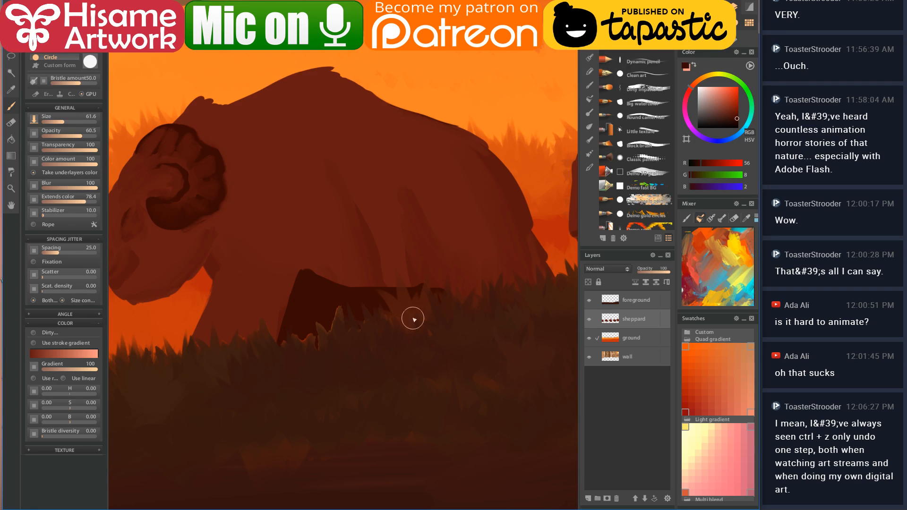
alt+click(425, 214)
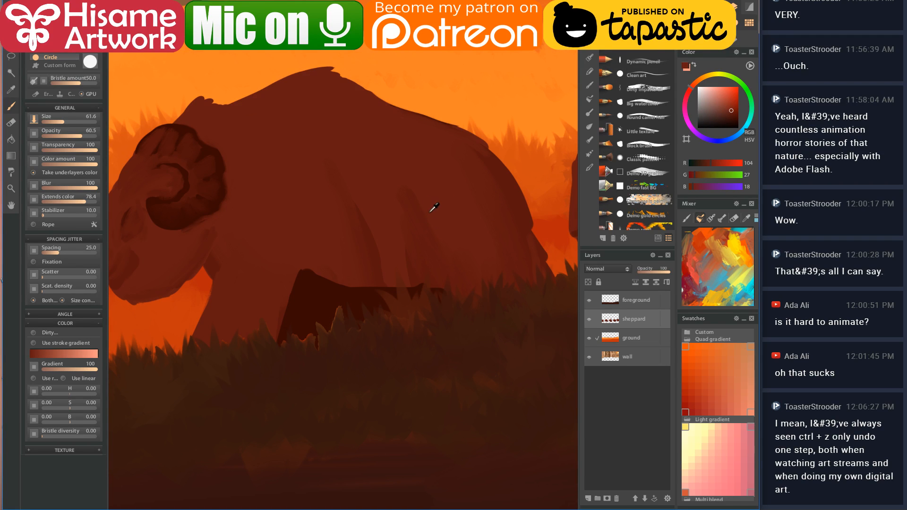
mouse_move(423, 205)
mouse_down()
mouse_move(440, 341)
mouse_move(434, 282)
mouse_move(446, 234)
mouse_up()
- Add a dark red shadow diagonal on the leg and extend the shadow left
drag(416, 282, 355, 265)
alt+click(279, 280)
mouse_move(452, 256)
mouse_down()
mouse_move(466, 257)
mouse_move(462, 293)
mouse_move(481, 282)
mouse_up()
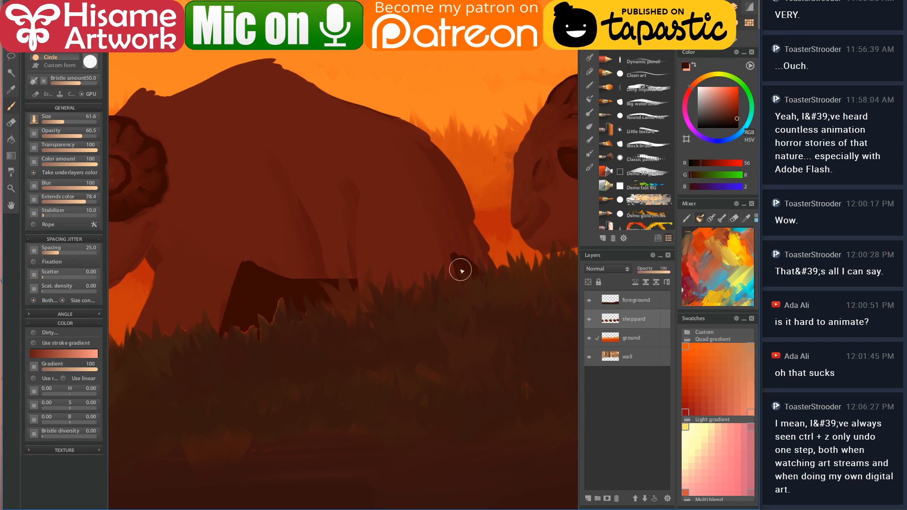
key(ctrl+z)
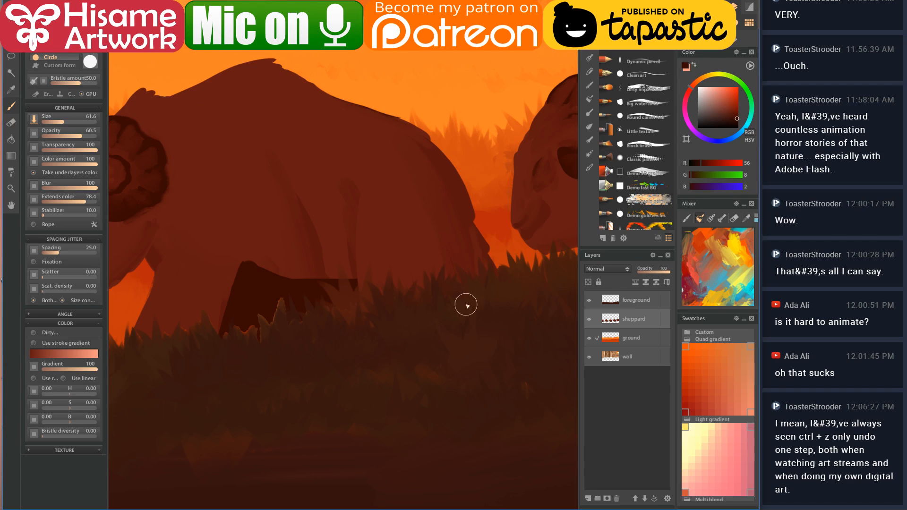
drag(443, 235, 466, 278)
mouse_move(288, 280)
mouse_down()
mouse_move(492, 303)
mouse_move(411, 246)
mouse_up()
mouse_move(364, 287)
mouse_down()
mouse_move(351, 308)
mouse_move(369, 293)
mouse_up()
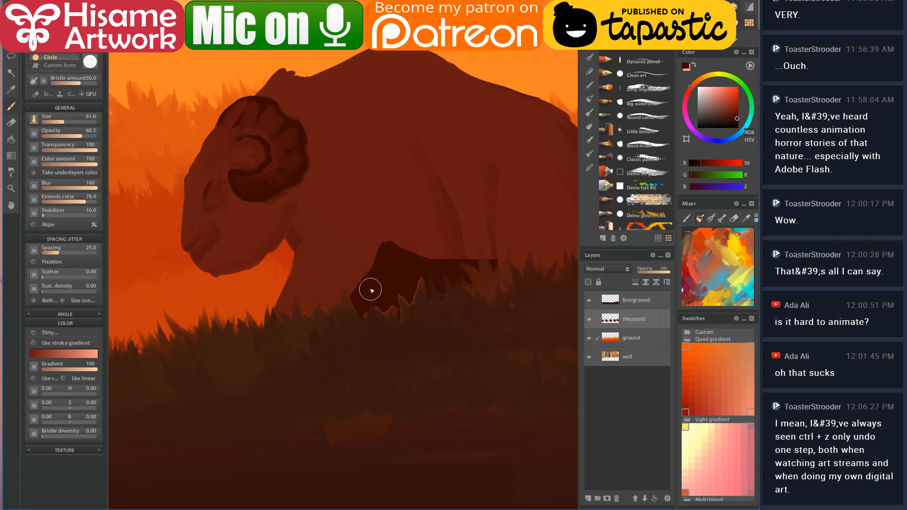
alt+click(368, 225)
drag(295, 329, 331, 246)
- With a half-size eraser, cut a short notch under the ram's belly, then return to the brush
click(11, 122)
key(bracketleft)
mouse_move(292, 282)
mouse_down()
mouse_move(308, 319)
mouse_move(293, 281)
mouse_move(278, 309)
mouse_up()
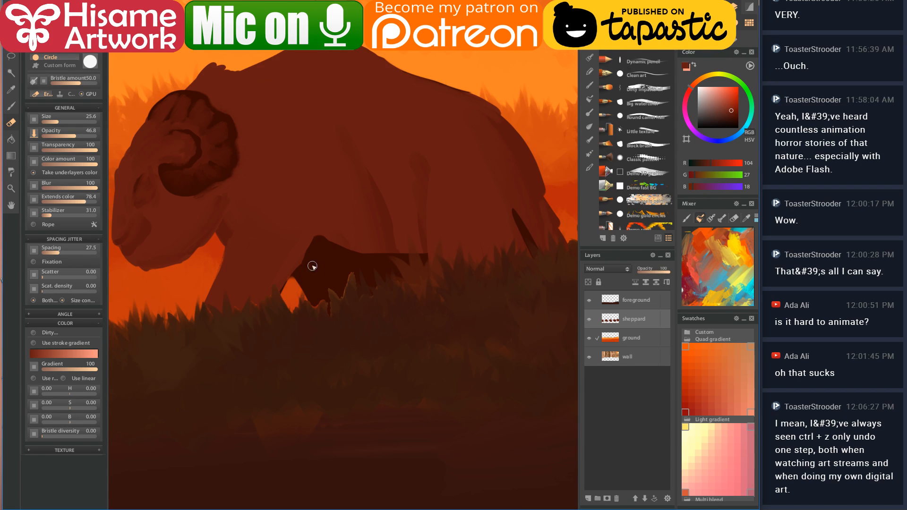
drag(378, 271, 412, 271)
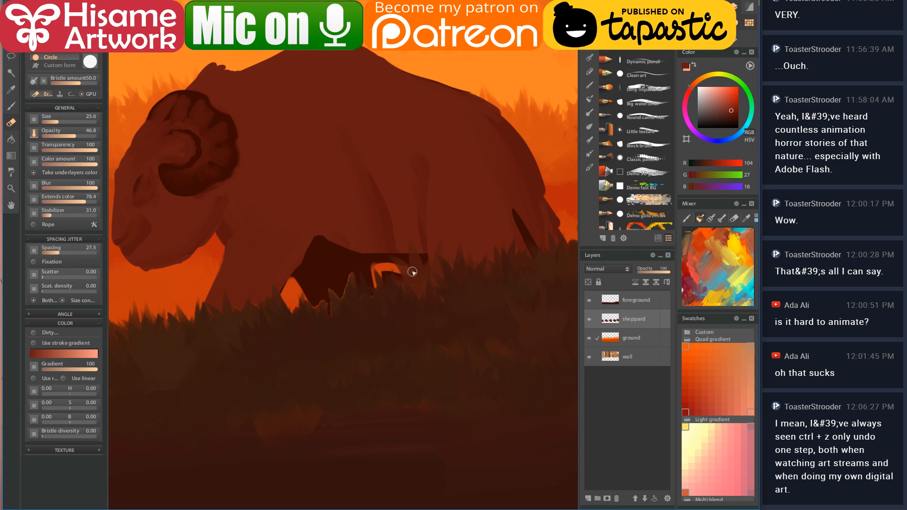
key(ctrl+z)
mouse_move(375, 271)
mouse_down()
mouse_move(410, 292)
mouse_move(379, 277)
mouse_up()
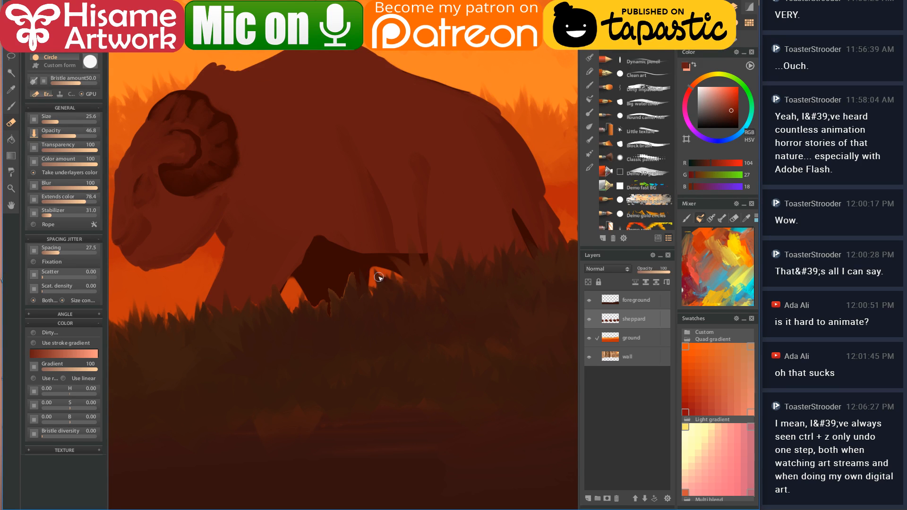
scroll(396, 296, down, 3)
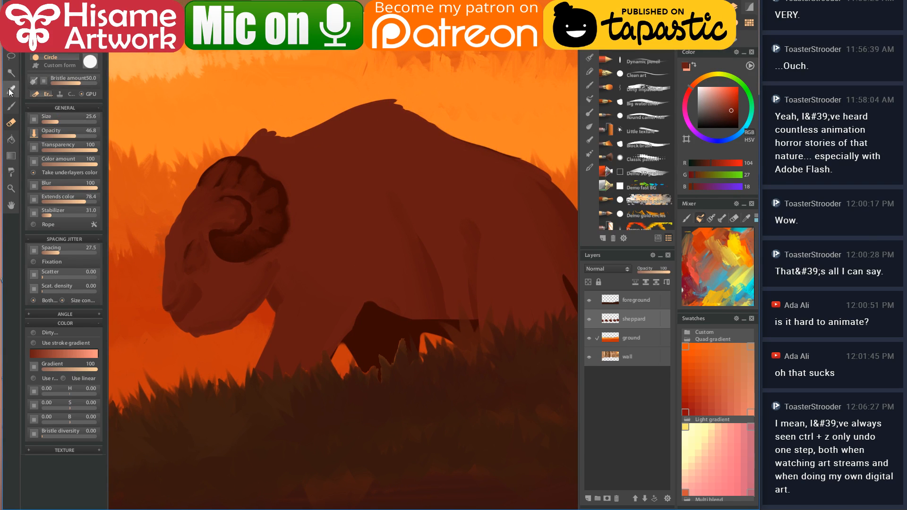
click(9, 106)
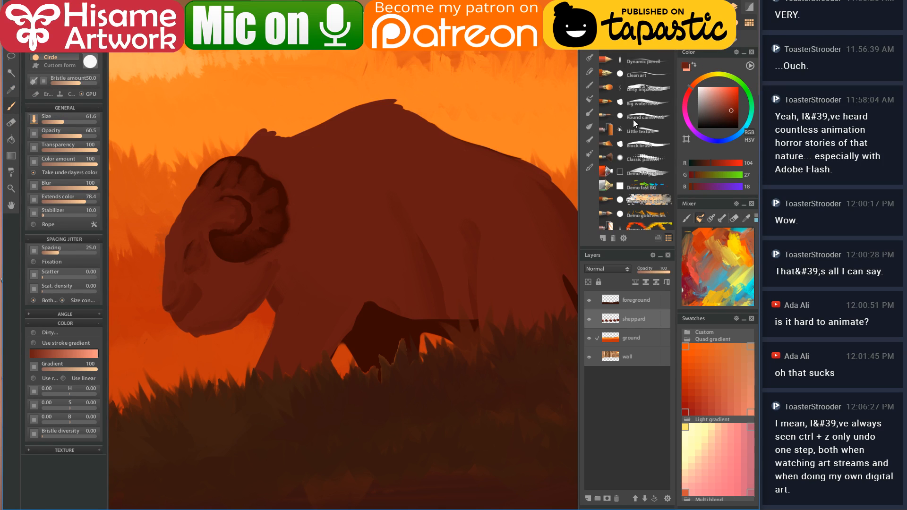
- With the Wet dirty blender at double size, blend a dark streak into the ram's body colour
click(589, 126)
click(648, 173)
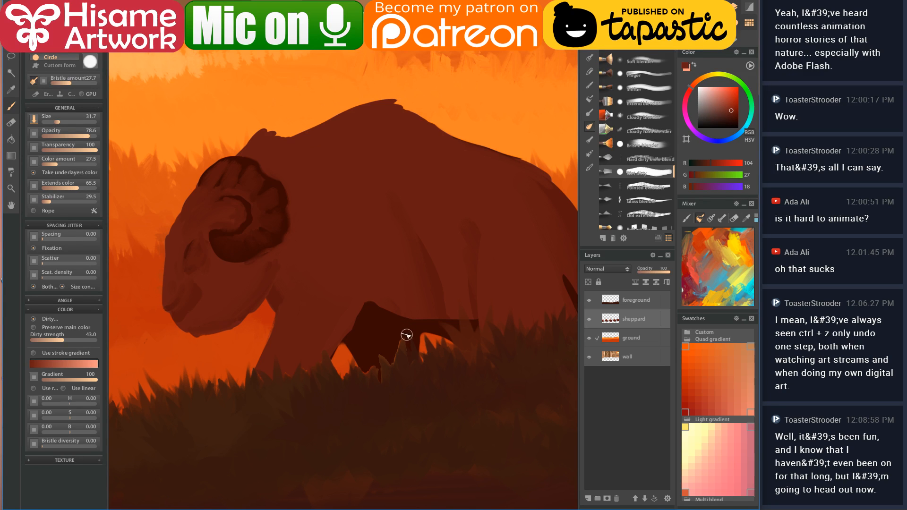
mouse_move(371, 242)
mouse_down()
mouse_move(389, 260)
mouse_move(370, 250)
mouse_up()
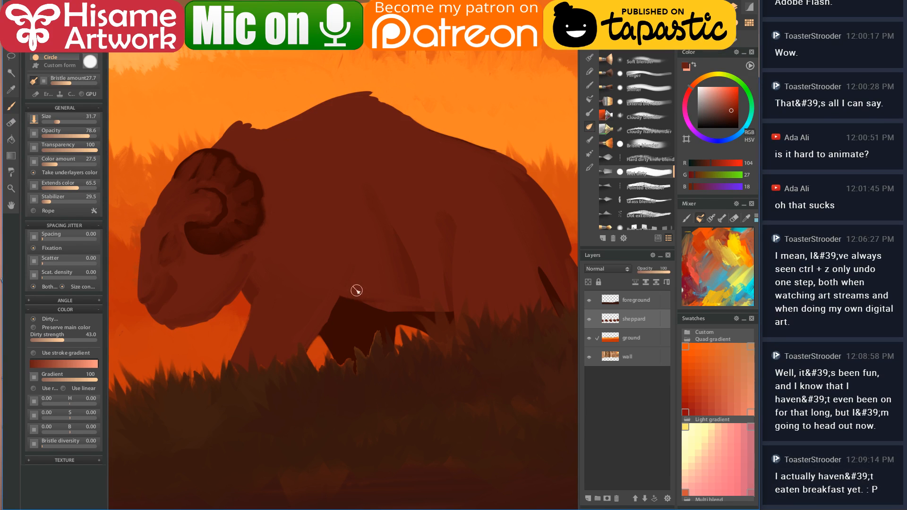
drag(431, 306, 357, 226)
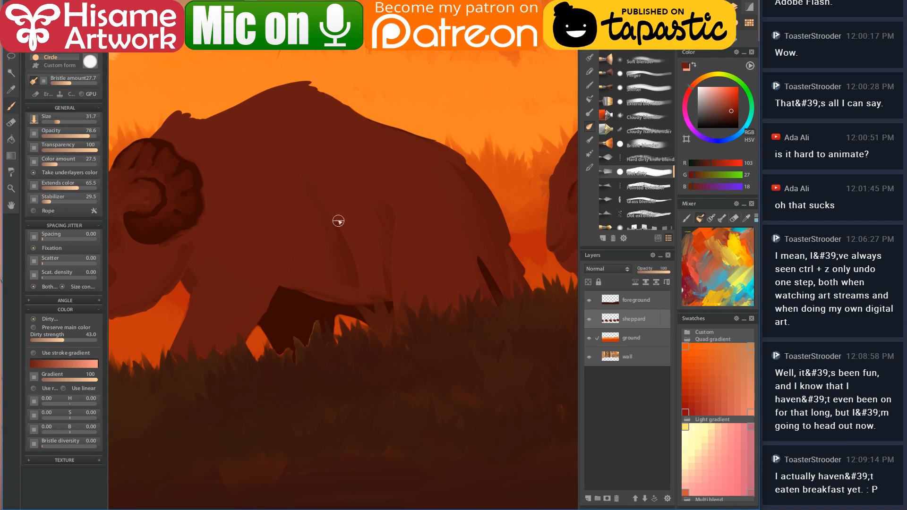
key(bracketright)
key(bracketright)
key(bracketright)
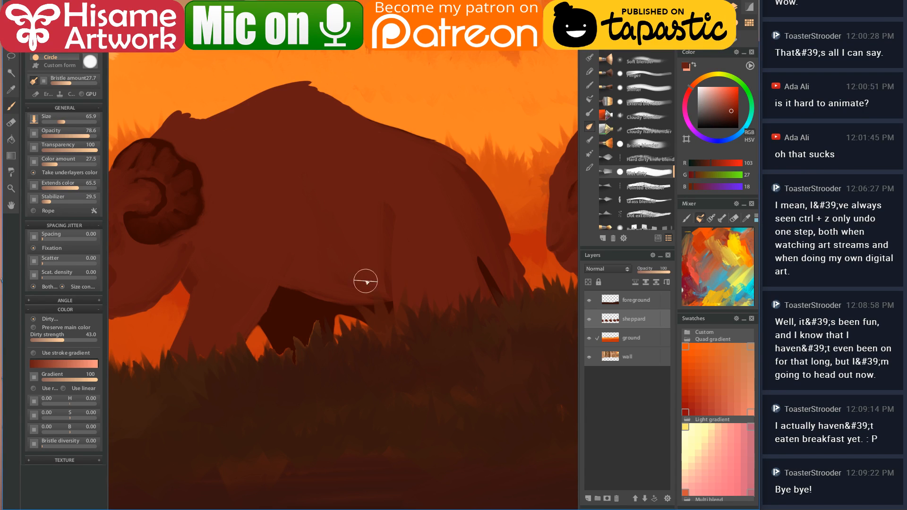
alt+click(491, 260)
mouse_move(389, 211)
mouse_down()
mouse_move(411, 385)
mouse_move(392, 300)
mouse_up()
alt+click(411, 234)
mouse_move(393, 200)
mouse_down()
mouse_move(421, 334)
mouse_move(410, 322)
mouse_up()
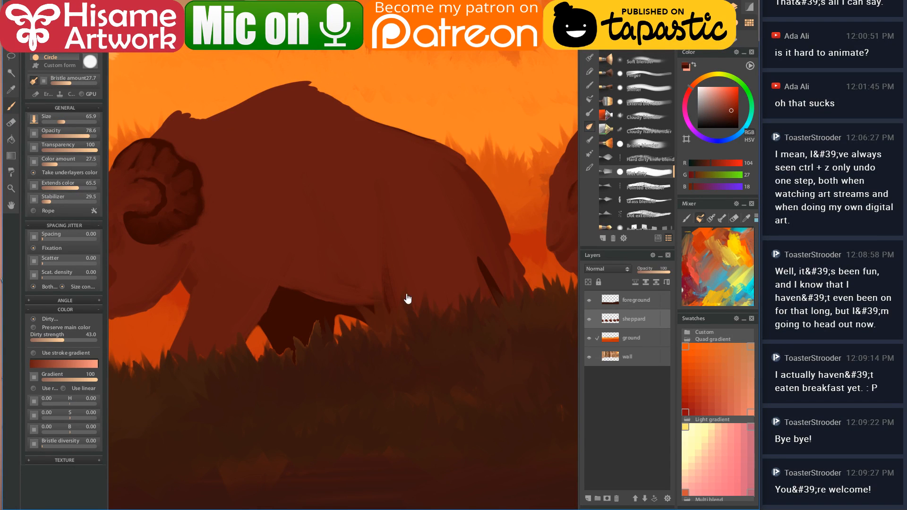
- Rework the belly edge lower between the legs, undo it, and sample the dark belly colour
scroll(450, 299, up, 2)
drag(451, 298, 458, 306)
drag(377, 315, 374, 284)
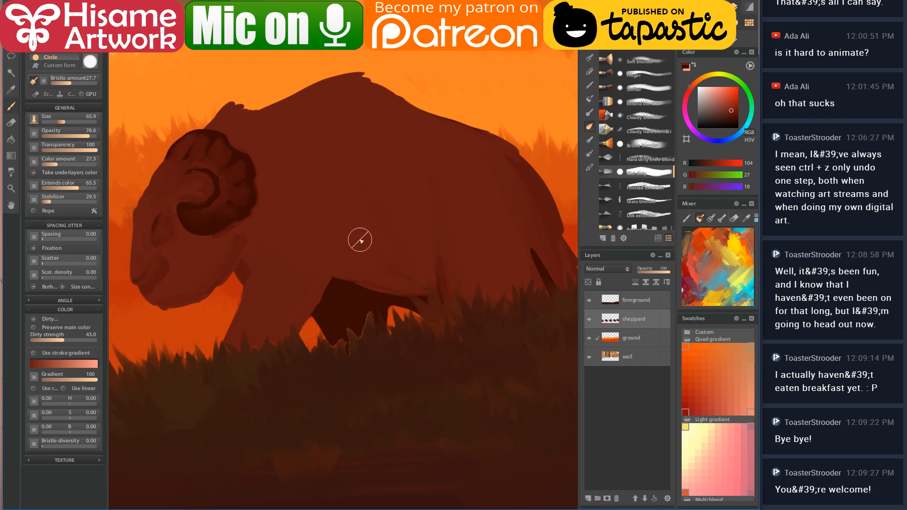
alt+click(321, 266)
mouse_move(331, 279)
mouse_down()
mouse_move(410, 282)
mouse_move(397, 278)
mouse_up()
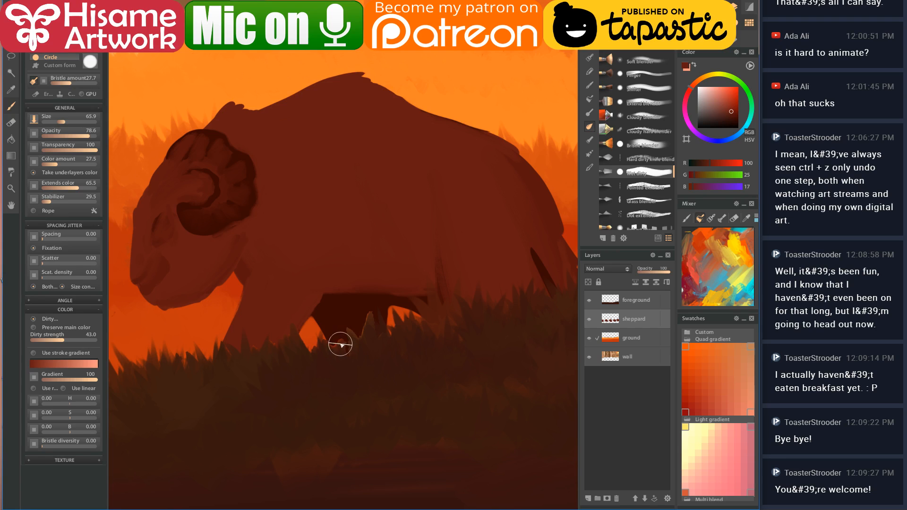
key(ctrl+z)
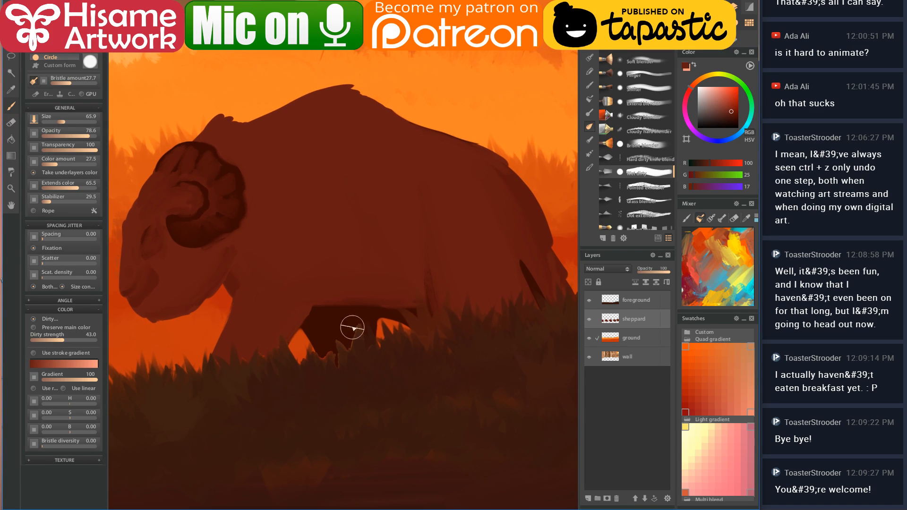
alt+click(357, 318)
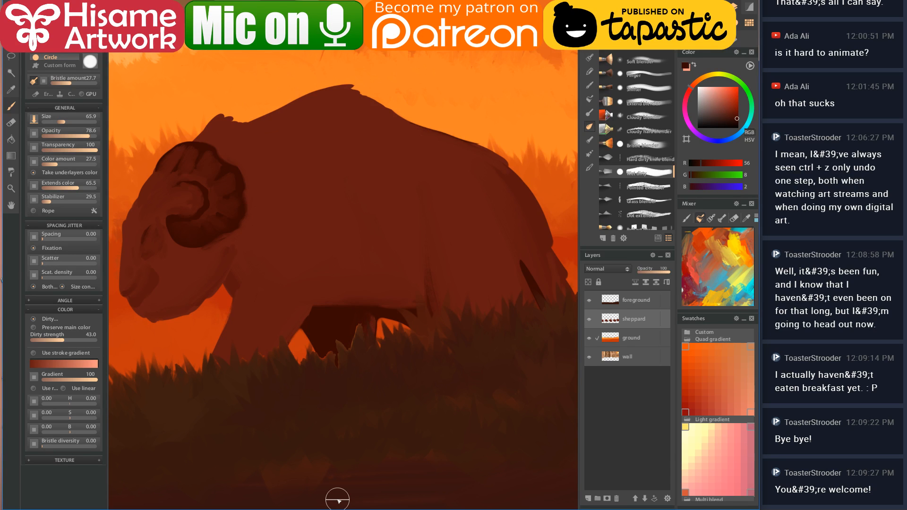
scroll(360, 359, down, 3)
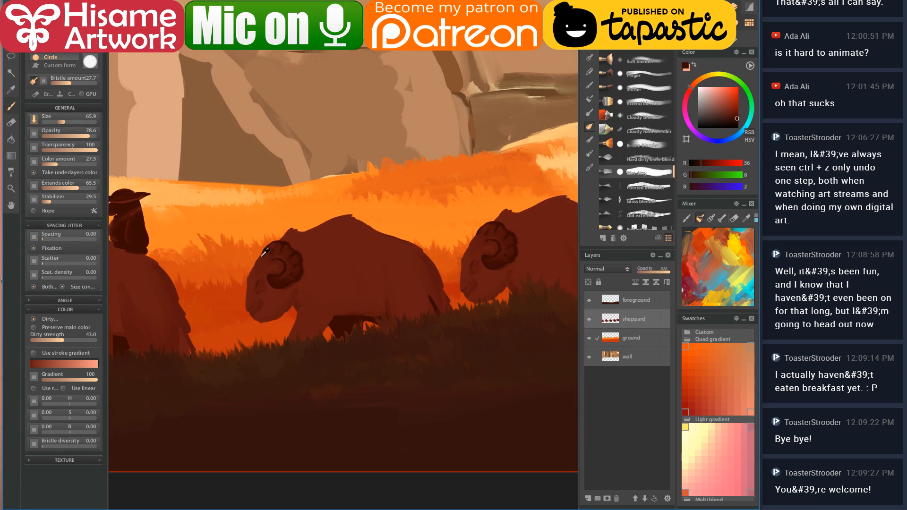
- Shade the ram's belly and leg in darker red and repaint the raised front leg lighter
scroll(269, 254, up, 4)
scroll(244, 289, up, 1)
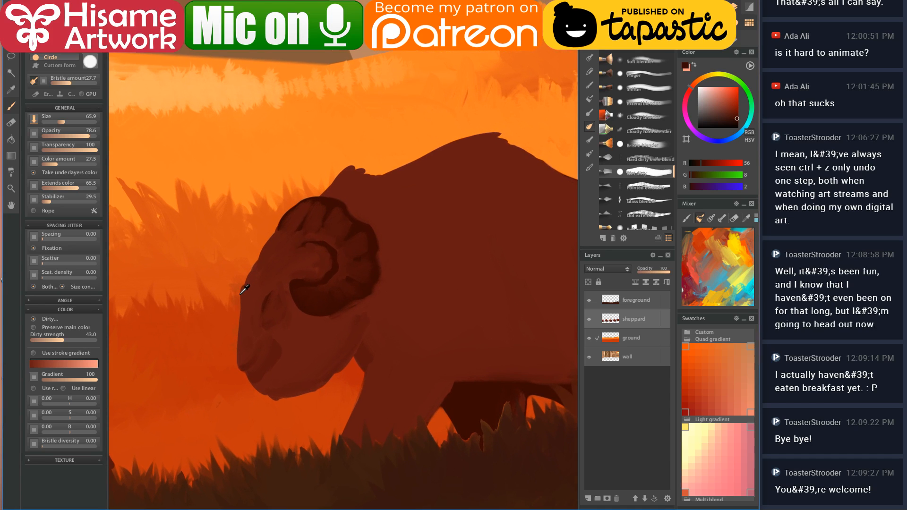
click(266, 296)
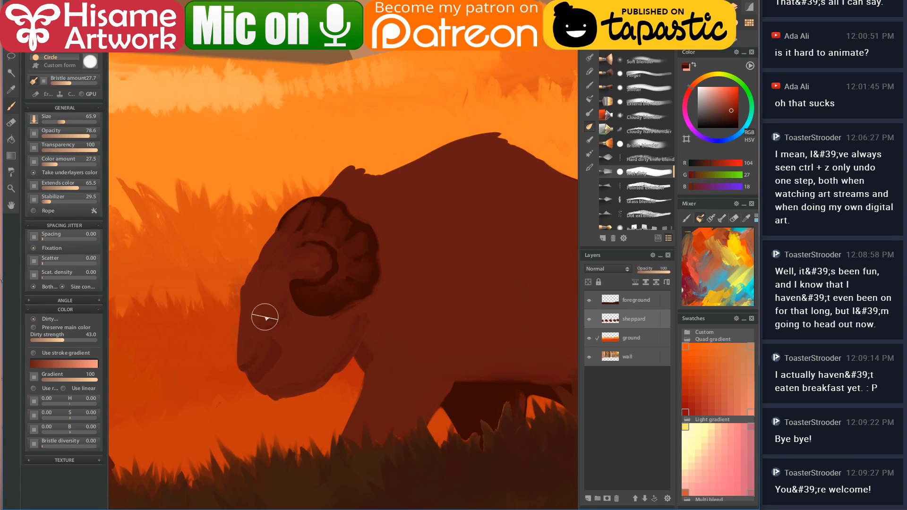
alt+click(265, 371)
drag(437, 317, 304, 307)
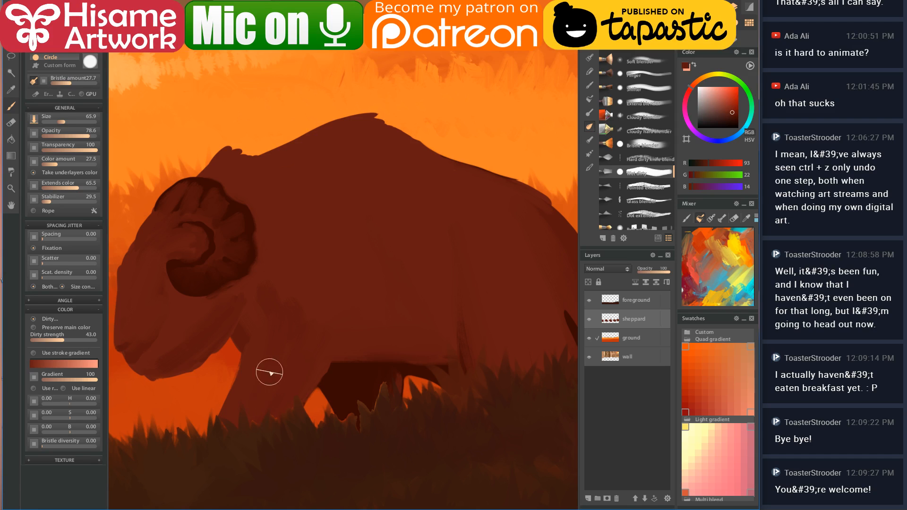
alt+click(247, 221)
mouse_move(320, 336)
mouse_down()
mouse_move(401, 347)
mouse_move(309, 369)
mouse_move(329, 342)
mouse_move(284, 392)
mouse_up()
alt+click(316, 270)
mouse_move(316, 269)
mouse_down()
mouse_move(336, 255)
mouse_move(267, 418)
mouse_move(352, 247)
mouse_up()
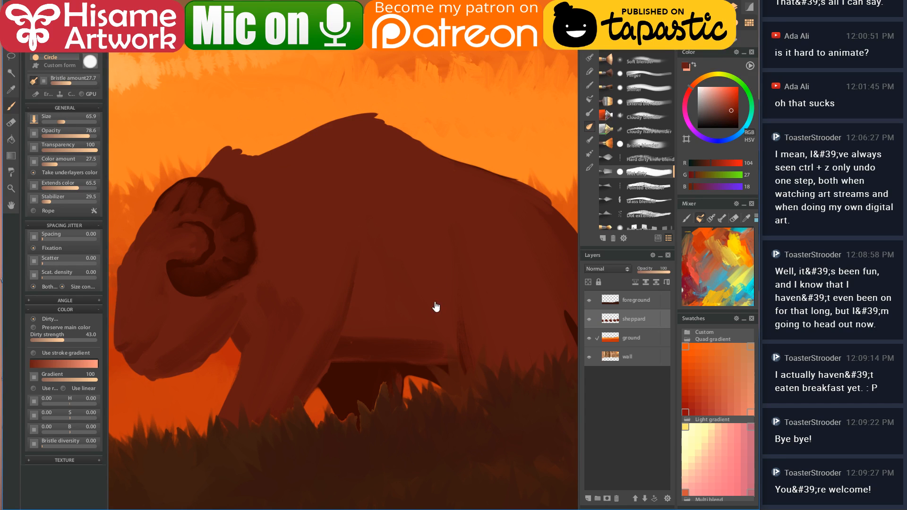
- Add a dark vertical stroke down the body and soften the dark belly band
scroll(438, 304, up, 3)
alt+click(246, 321)
drag(333, 261, 336, 298)
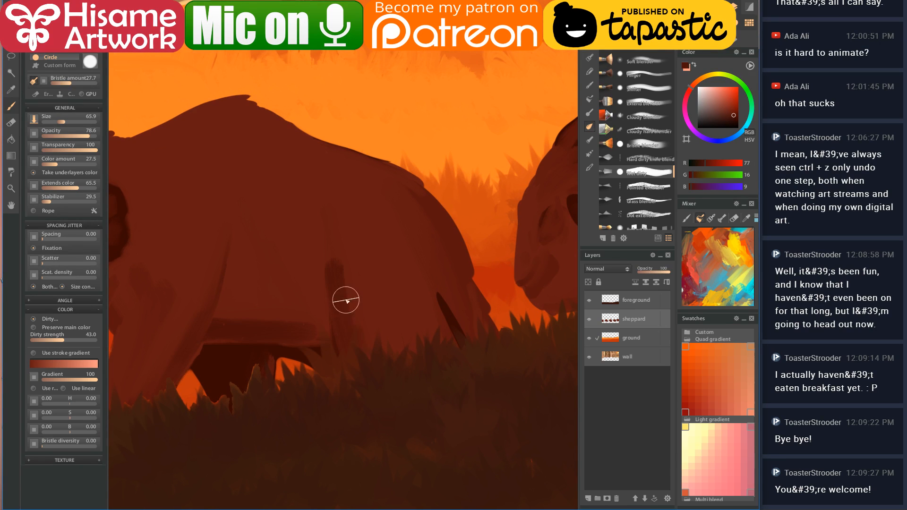
alt+click(336, 236)
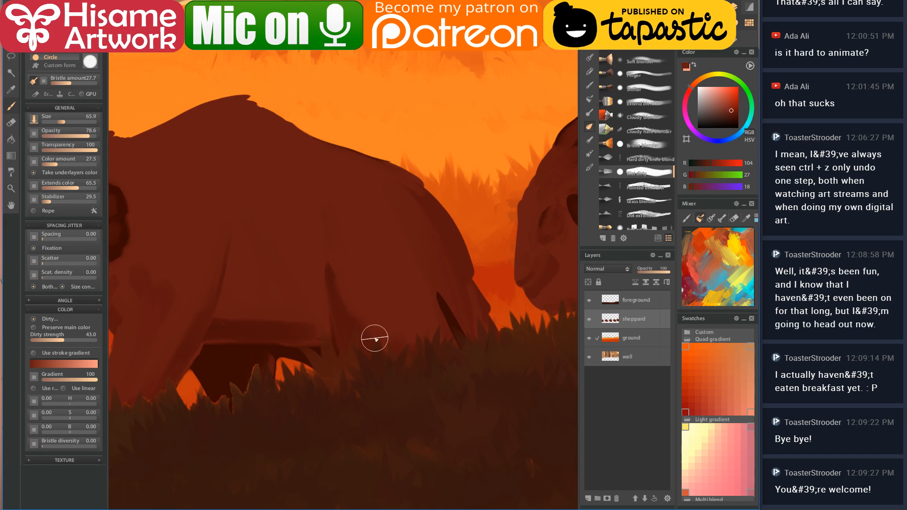
mouse_move(220, 318)
mouse_down()
mouse_move(245, 318)
mouse_move(219, 333)
mouse_move(231, 303)
mouse_move(231, 315)
mouse_move(253, 305)
mouse_move(270, 318)
mouse_move(313, 316)
mouse_up()
alt+click(226, 332)
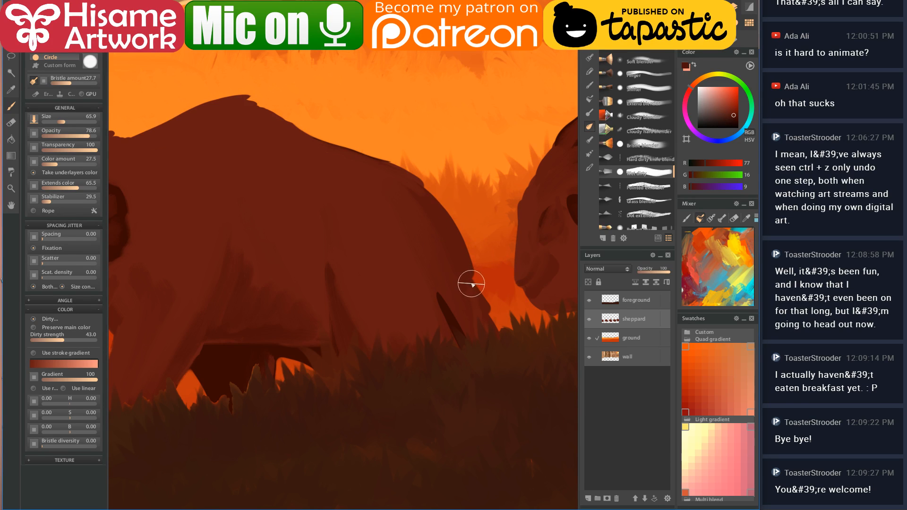
- Sample reds from the large left ram and paint a dark smudge on its shoulder
alt+click(440, 296)
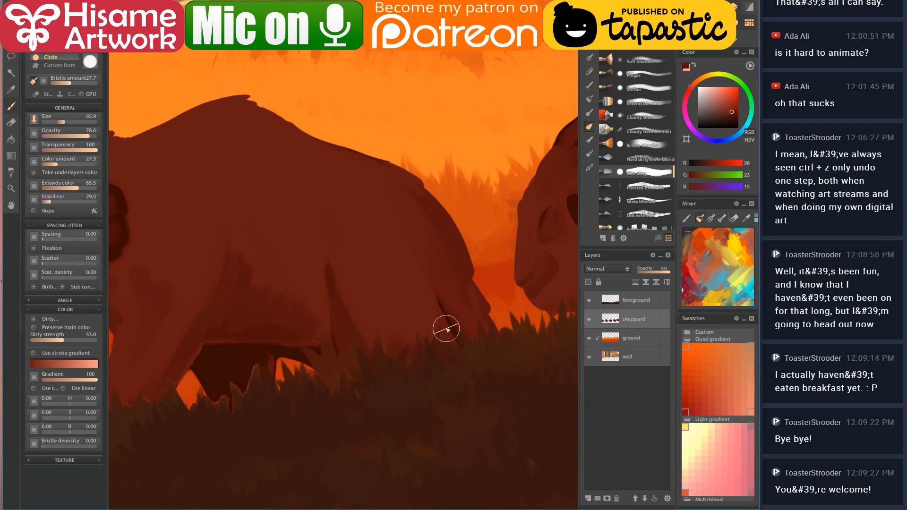
alt+click(349, 251)
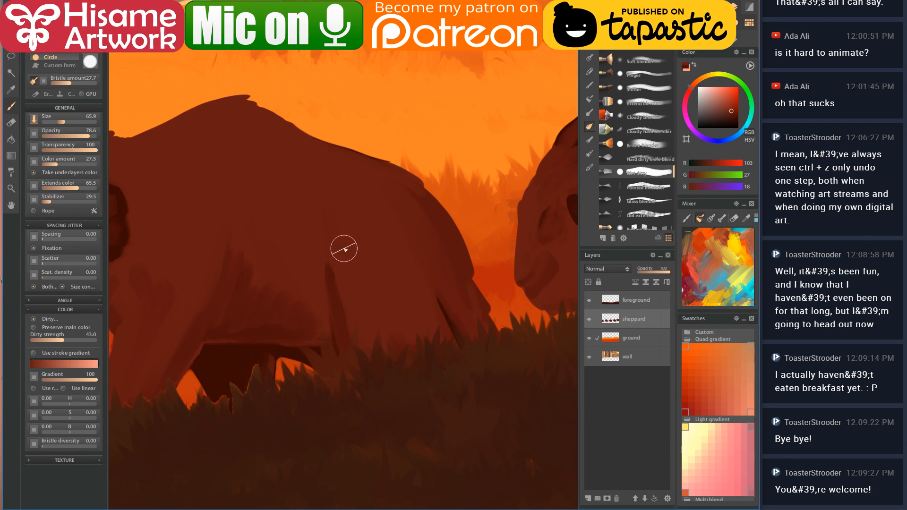
scroll(325, 374, down, 5)
scroll(325, 374, down, 2)
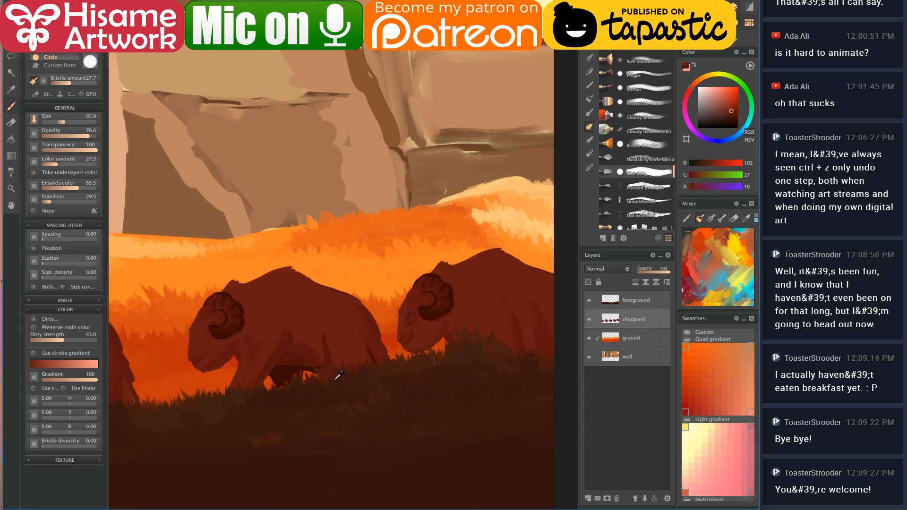
scroll(203, 354, up, 4)
scroll(202, 355, up, 3)
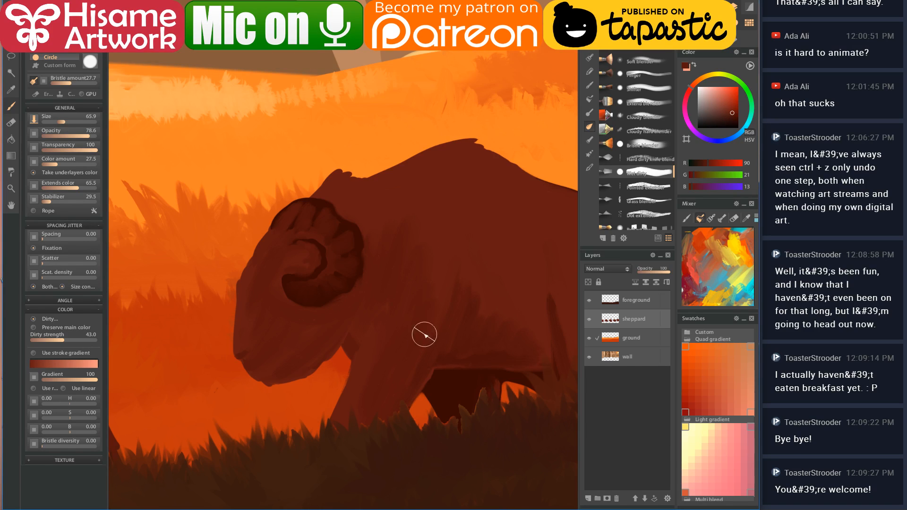
drag(448, 212, 440, 253)
- Pick the dark horn colour and blend a softer stroke along the horn's right edge
click(295, 273)
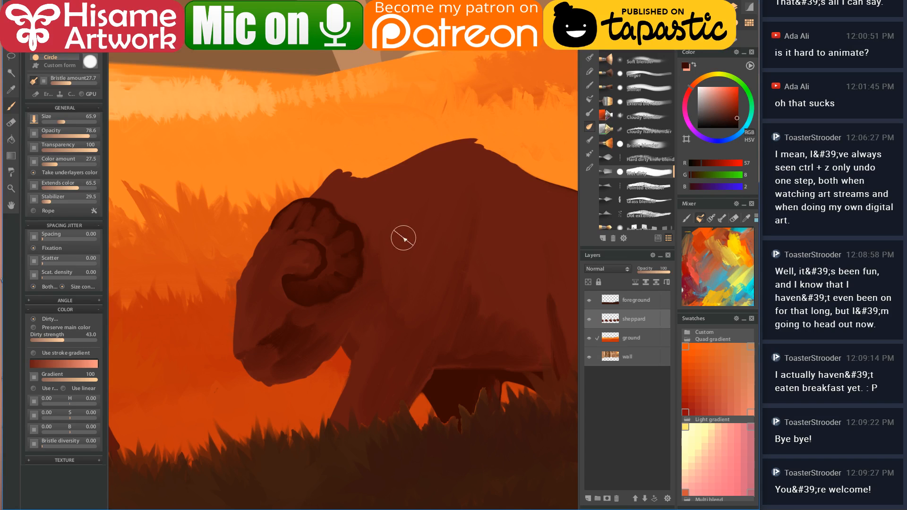
drag(367, 217, 370, 282)
scroll(282, 283, down, 3)
scroll(282, 284, down, 2)
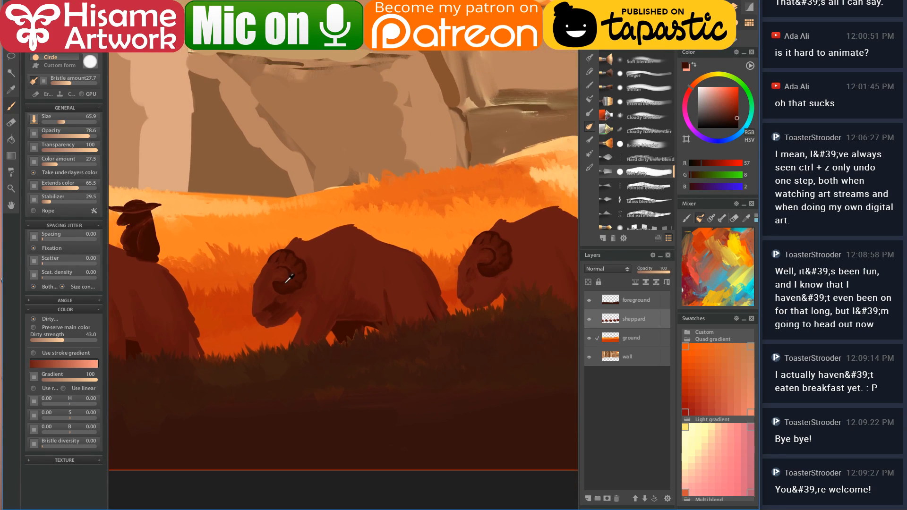
scroll(395, 274, up, 3)
scroll(395, 274, up, 2)
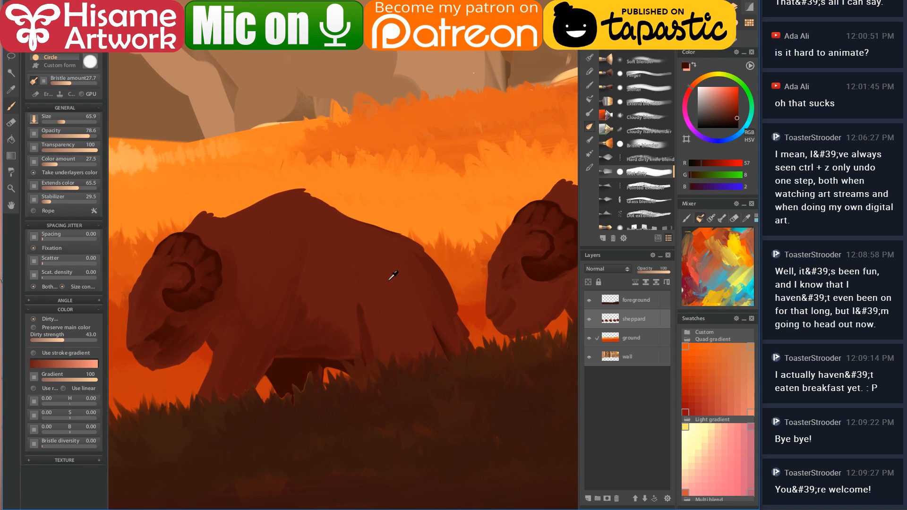
- Move to the next ram and shade under its horn and jaw in dark brown
alt+click(372, 307)
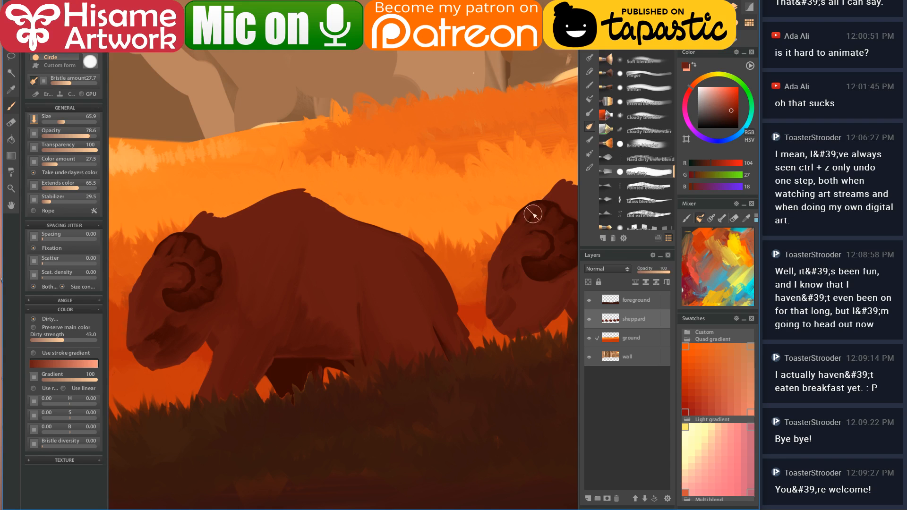
mouse_move(494, 336)
mouse_down()
mouse_move(263, 385)
mouse_move(413, 320)
mouse_move(389, 293)
mouse_up()
alt+click(298, 297)
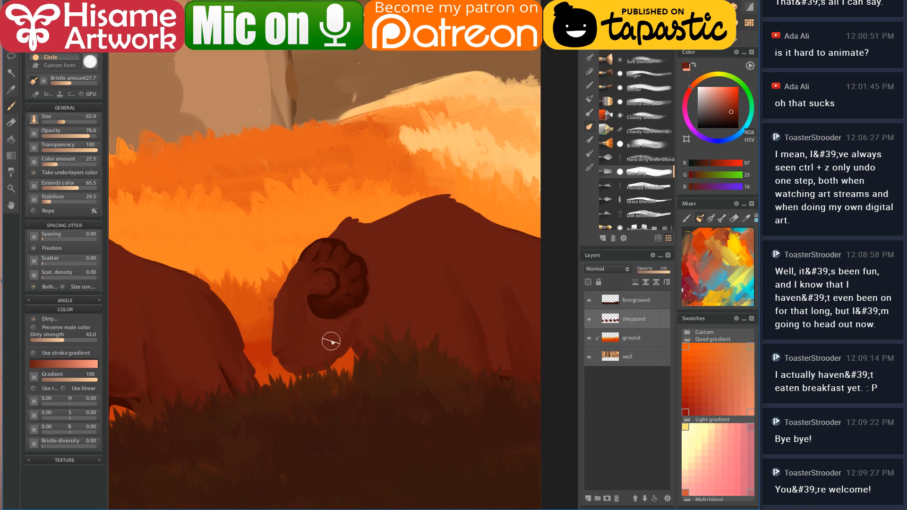
alt+click(325, 296)
mouse_move(321, 326)
mouse_down()
mouse_move(341, 337)
mouse_move(322, 361)
mouse_move(292, 357)
mouse_move(333, 345)
mouse_move(361, 316)
mouse_move(377, 281)
mouse_move(370, 251)
mouse_move(371, 341)
mouse_up()
- Enlarge the brush to 106 and paint dark vertical strokes across the ram's back
alt+click(307, 305)
alt+click(378, 267)
key(bracketright)
key(bracketright)
alt+click(314, 314)
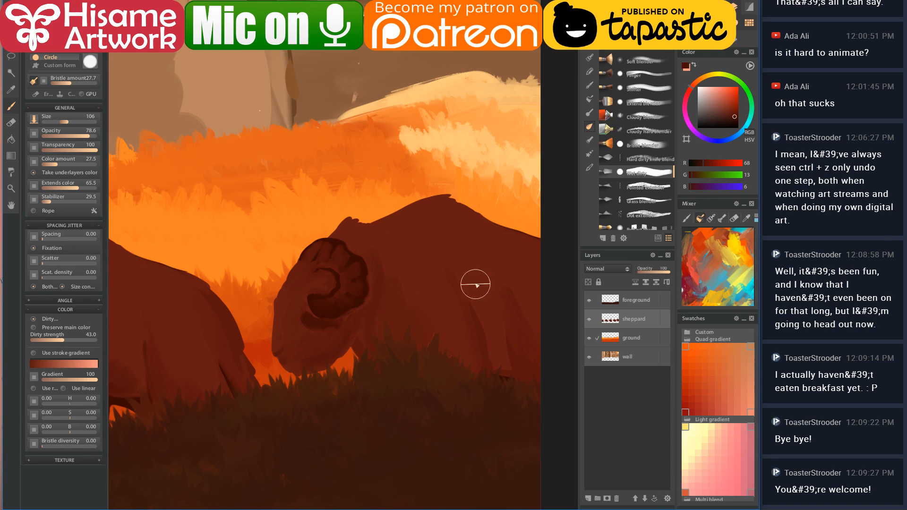
mouse_move(503, 252)
mouse_down()
mouse_move(530, 325)
mouse_move(555, 298)
mouse_move(526, 360)
mouse_move(484, 313)
mouse_move(486, 346)
mouse_up()
mouse_move(424, 252)
mouse_down()
mouse_move(470, 364)
mouse_move(398, 343)
mouse_move(400, 316)
mouse_move(447, 288)
mouse_move(461, 235)
mouse_move(486, 240)
mouse_move(540, 282)
mouse_move(497, 336)
mouse_move(427, 214)
mouse_move(449, 223)
mouse_move(457, 241)
mouse_move(496, 235)
mouse_move(495, 245)
mouse_move(535, 257)
mouse_move(519, 217)
mouse_move(478, 209)
mouse_up()
alt+click(412, 241)
scroll(537, 263, down, 6)
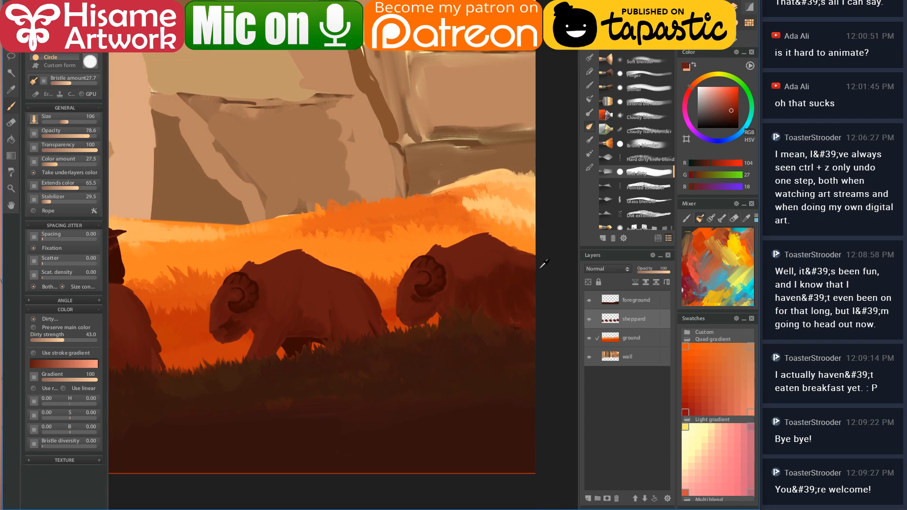
scroll(548, 264, down, 3)
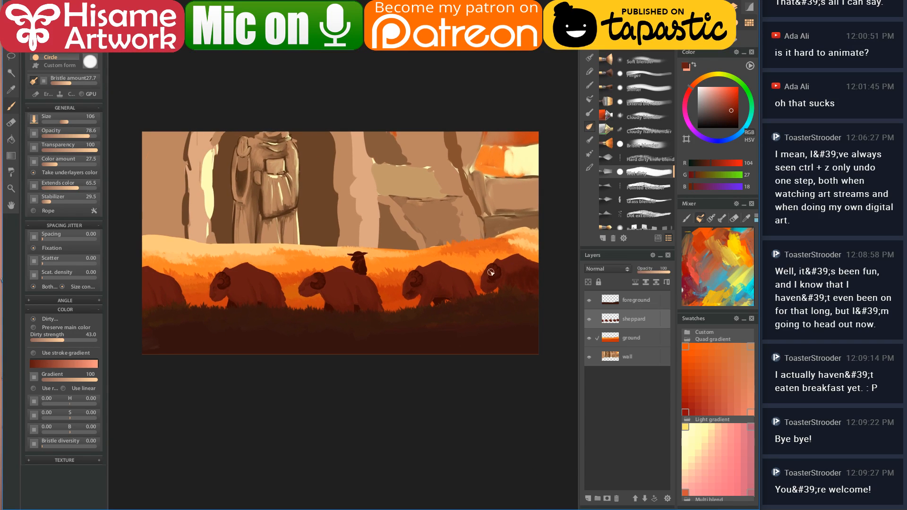
- Zoom in on a ram and paint a very dark red stroke up its body
drag(356, 290, 423, 307)
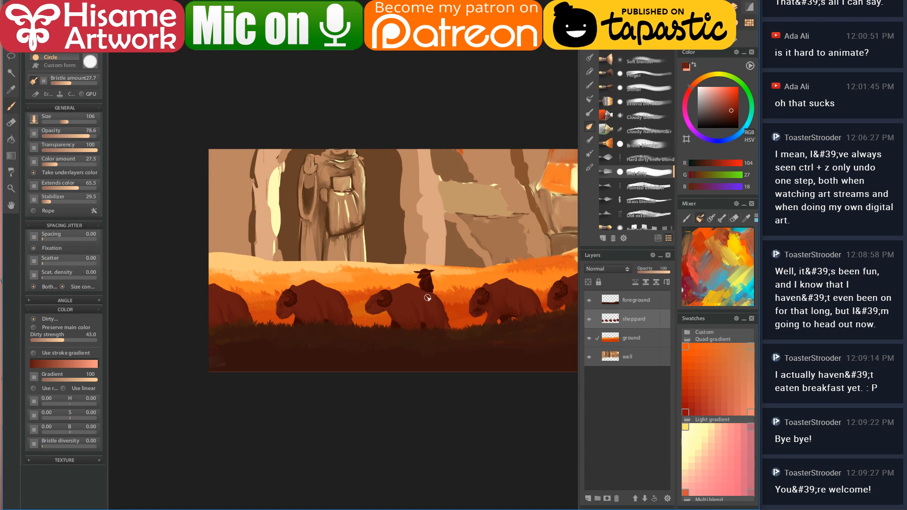
drag(429, 298, 375, 344)
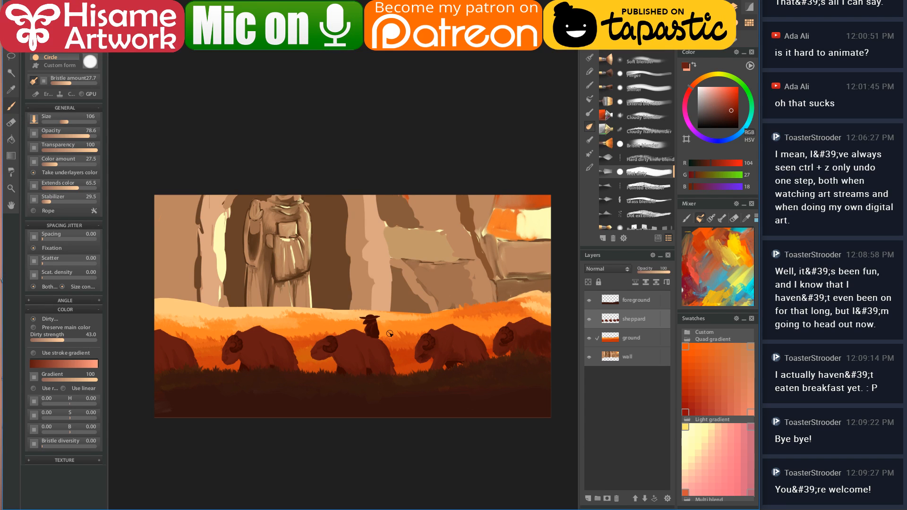
scroll(318, 370, up, 1)
scroll(282, 352, up, 1)
scroll(282, 352, up, 4)
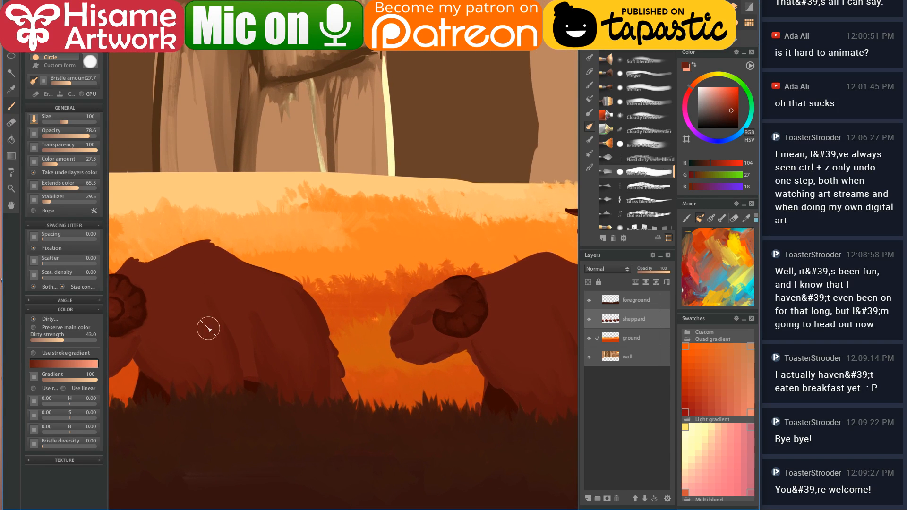
scroll(308, 338, up, 5)
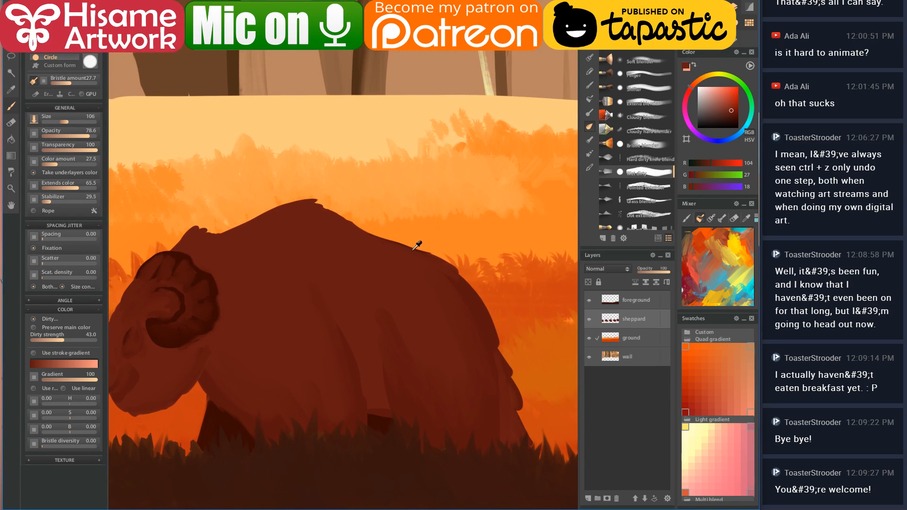
alt+click(388, 317)
alt+click(373, 260)
alt+click(380, 414)
drag(378, 405, 337, 298)
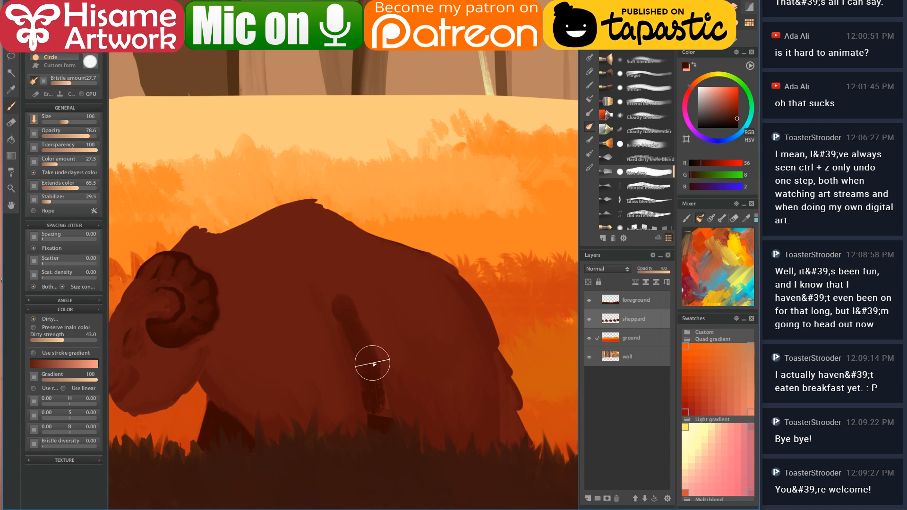
- Restore the ram's body red and zoom out to review with the left wall in view
alt+click(349, 263)
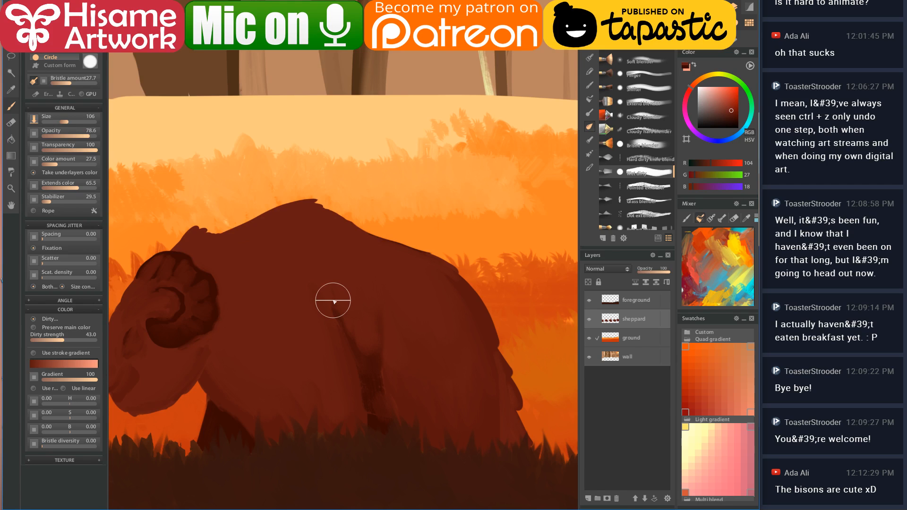
scroll(383, 294, down, 5)
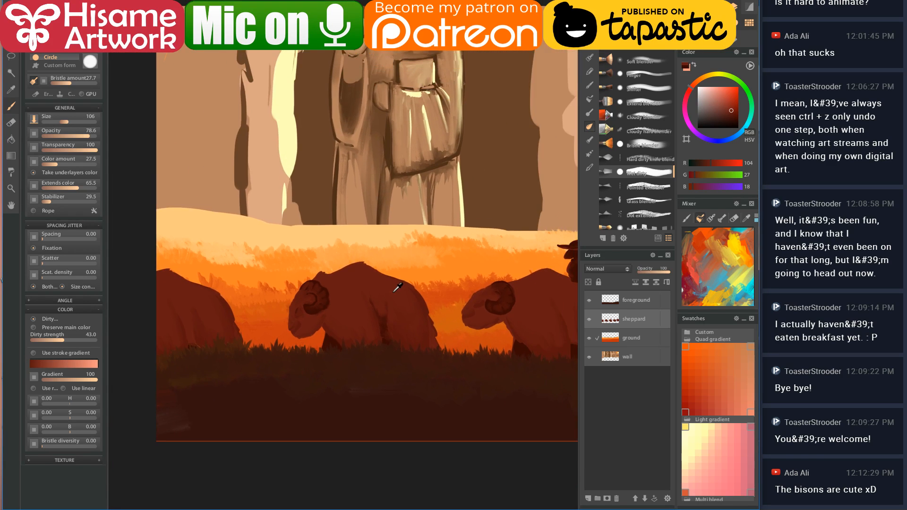
scroll(395, 289, down, 3)
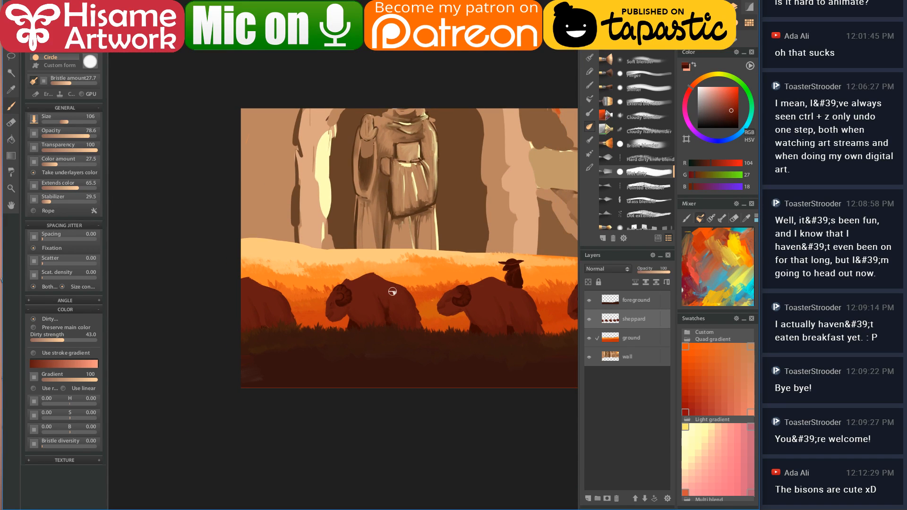
drag(501, 299, 356, 345)
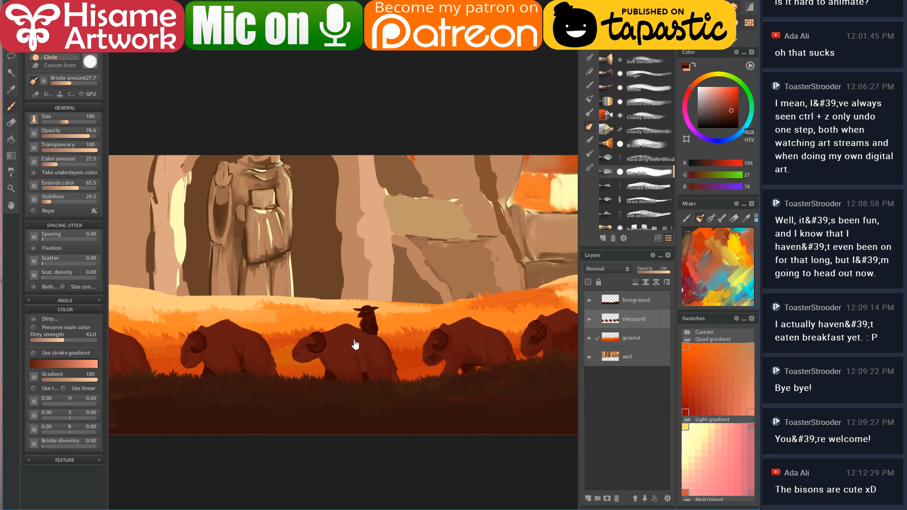
scroll(409, 293, down, 2)
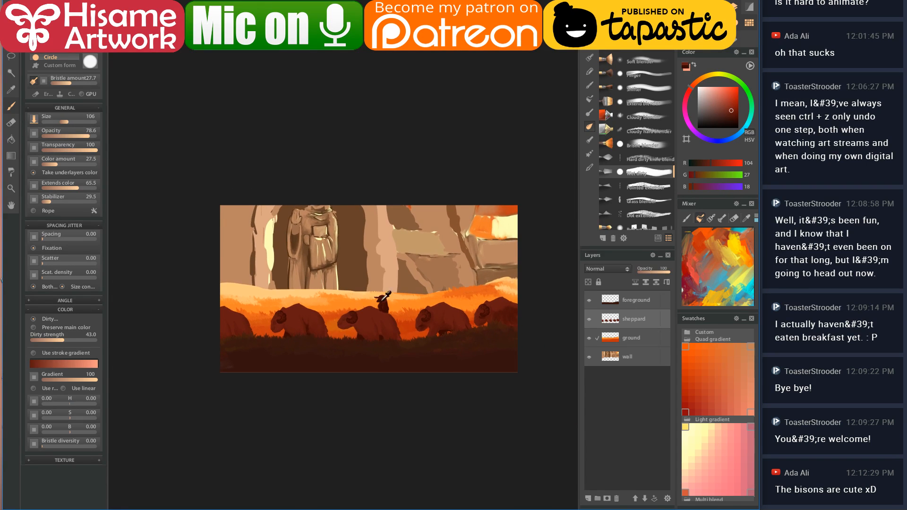
scroll(314, 322, up, 1)
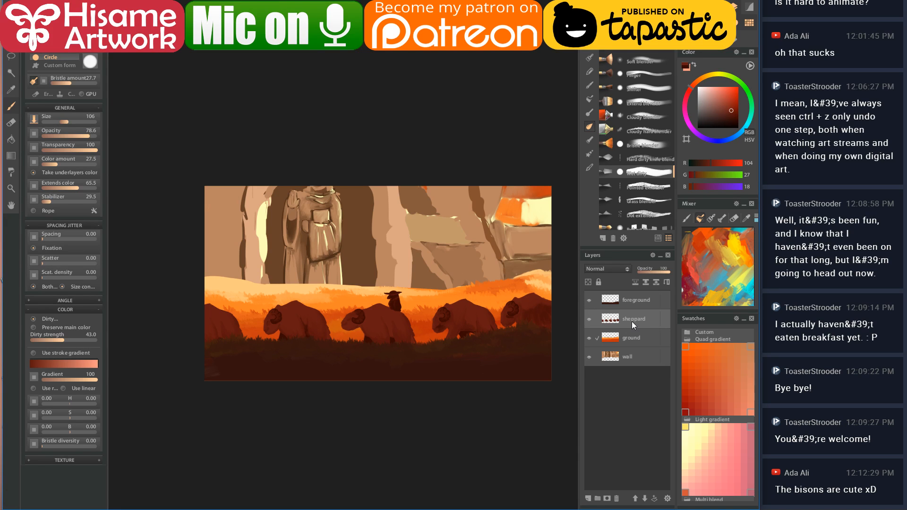
scroll(332, 341, up, 2)
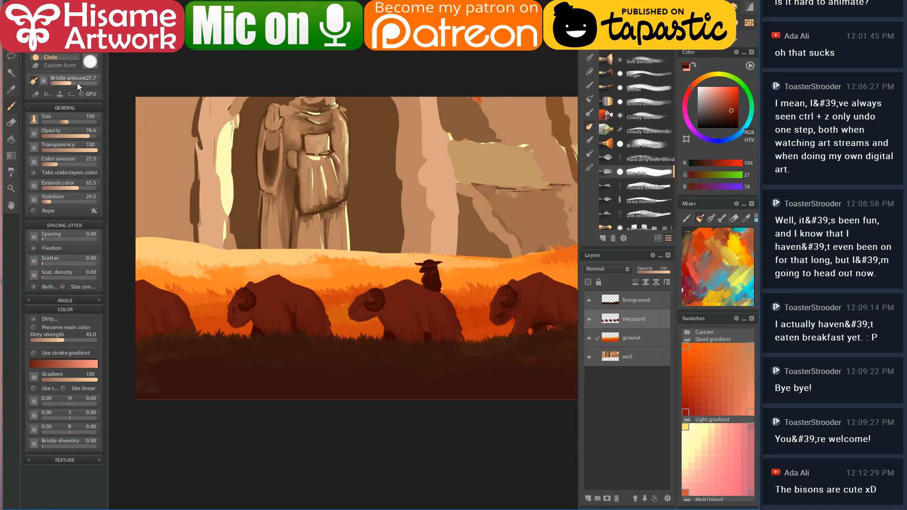
- Lasso the left ram, copy it to a new layer, and slide it over its neighbour
click(11, 57)
mouse_move(273, 267)
mouse_down()
mouse_move(217, 347)
mouse_move(271, 381)
mouse_move(341, 372)
mouse_move(347, 330)
mouse_move(303, 271)
mouse_up()
key(ctrl+j)
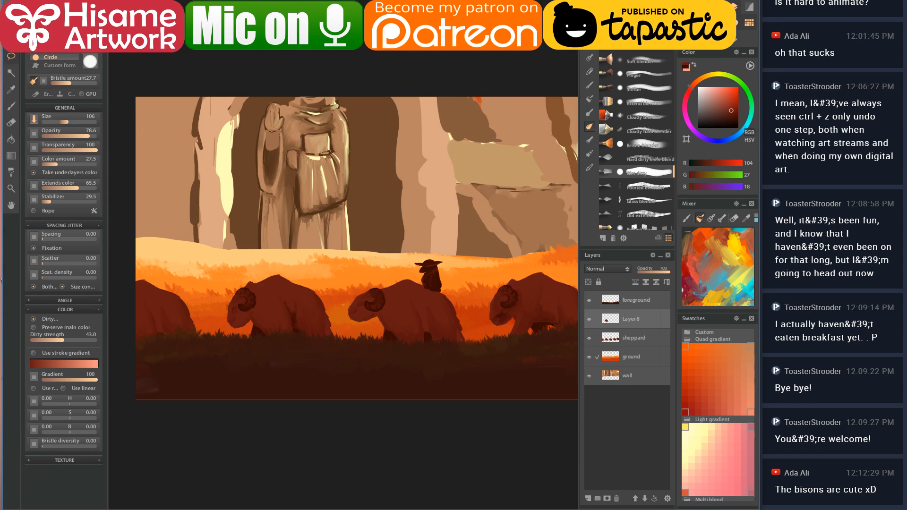
drag(304, 303, 248, 291)
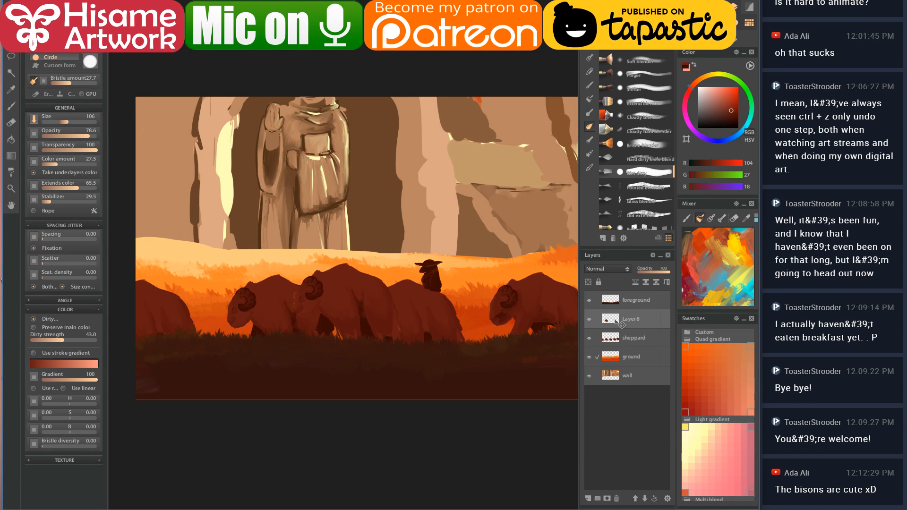
- Move Layer 8 below the sheppard layer and reselect the copied ram's outline
mouse_move(637, 319)
mouse_down()
mouse_move(638, 350)
mouse_move(645, 334)
mouse_up()
click(645, 498)
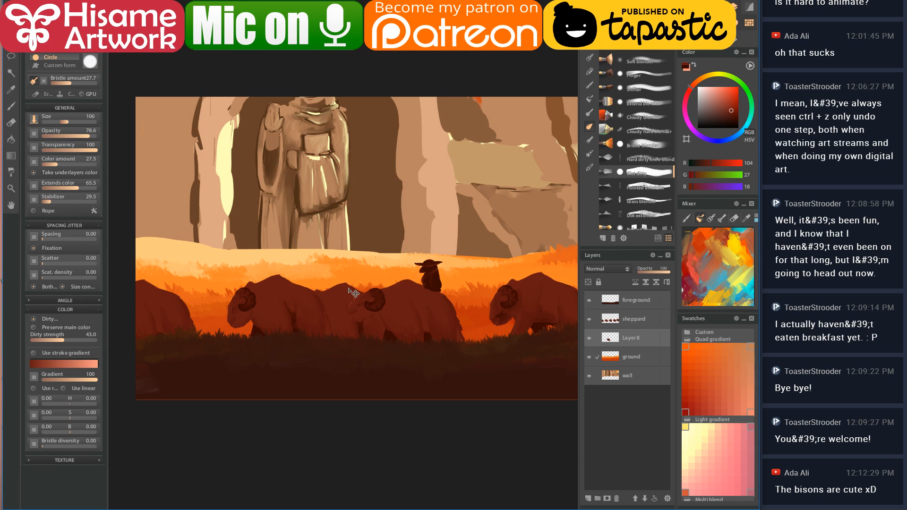
scroll(343, 302, up, 2)
scroll(340, 296, up, 4)
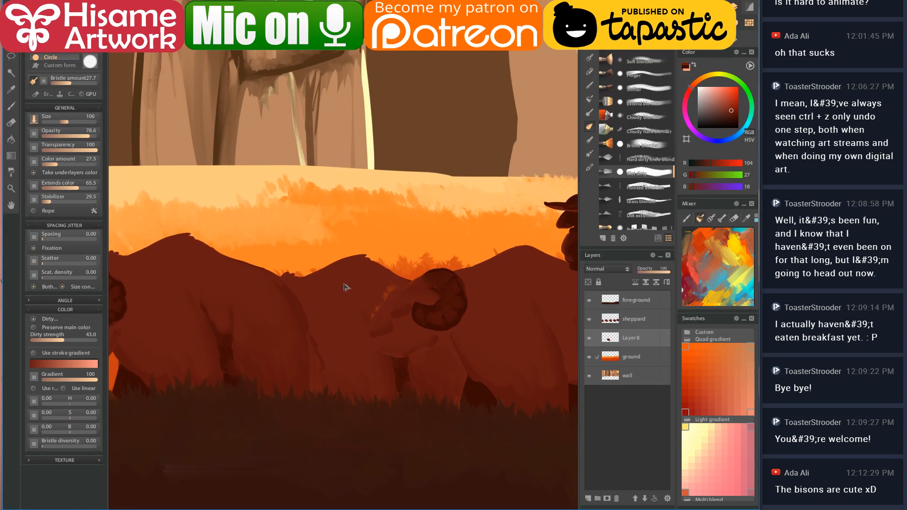
drag(345, 290, 387, 229)
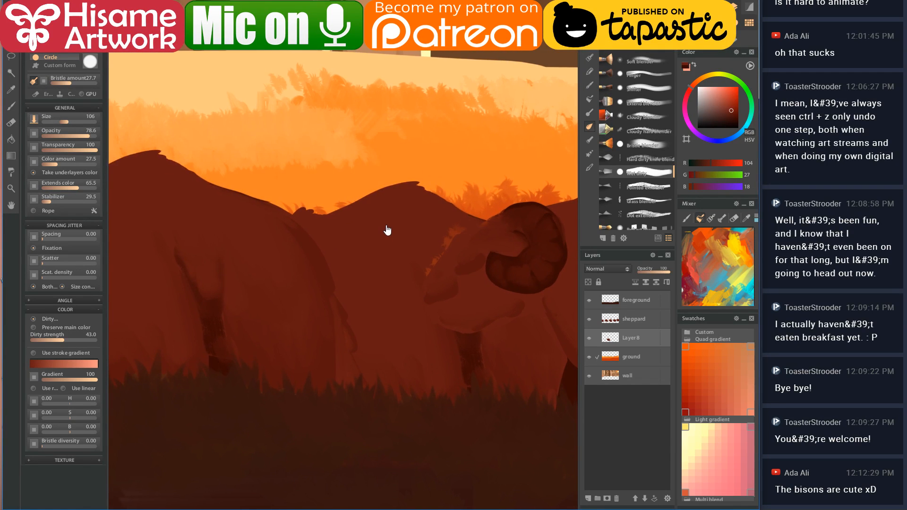
ctrl+click(608, 336)
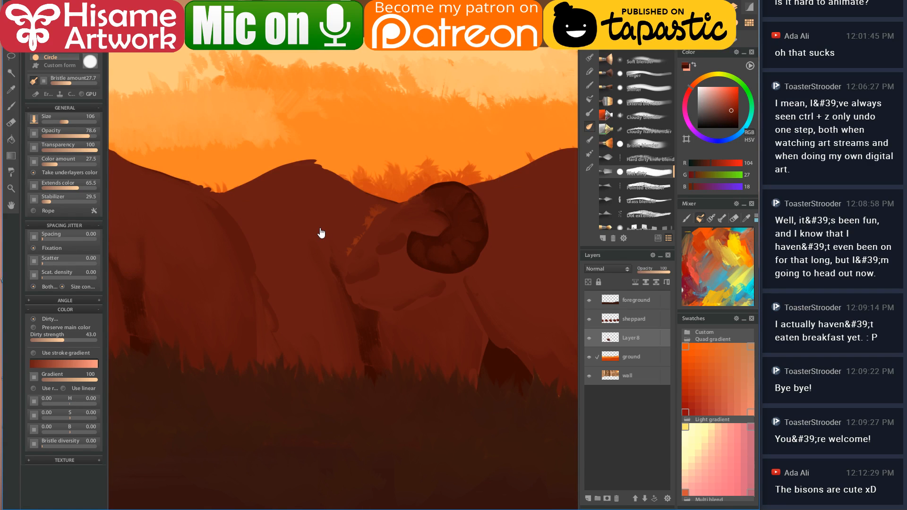
scroll(354, 249, down, 3)
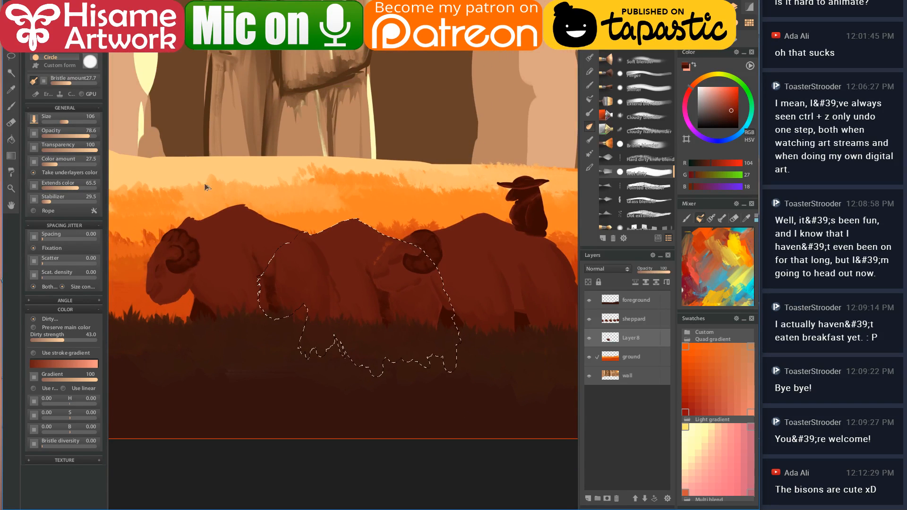
- Browse the pencil, mask, oil and pattern brush categories and choose a soft pencil brush
click(8, 107)
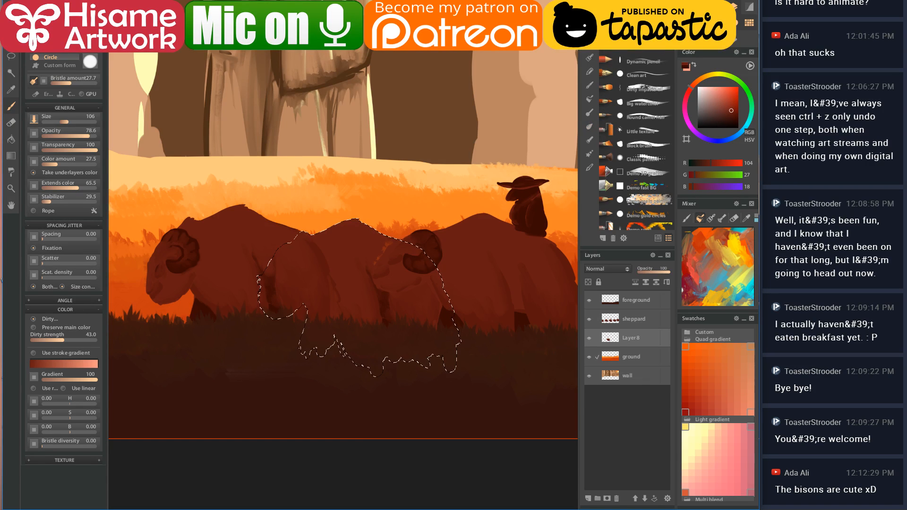
click(591, 58)
click(590, 49)
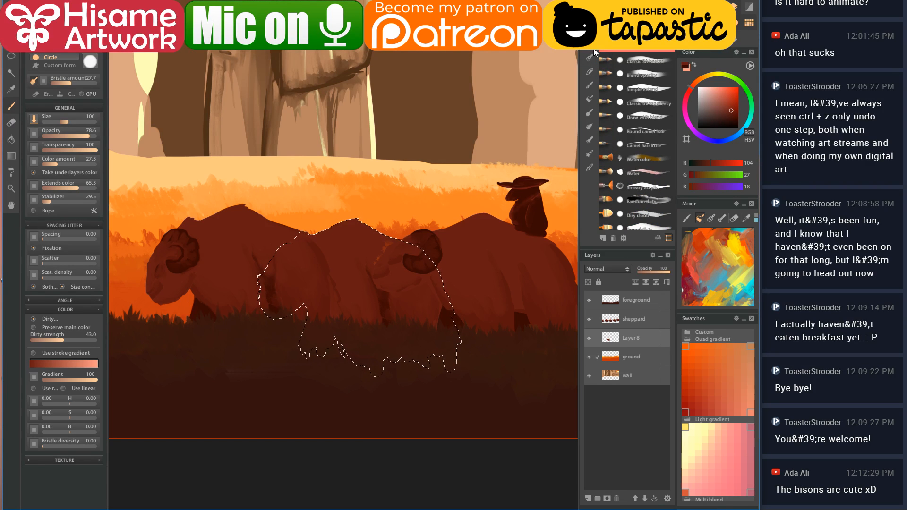
scroll(649, 81, down, 4)
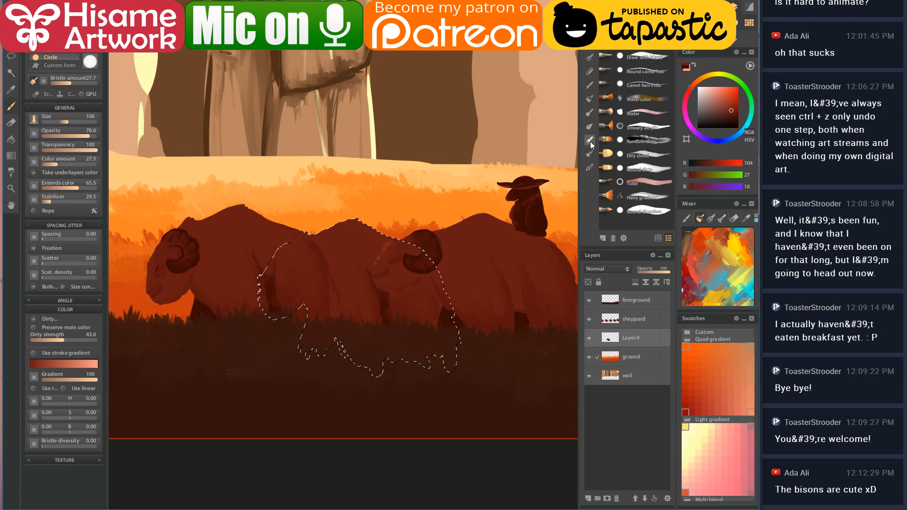
click(589, 168)
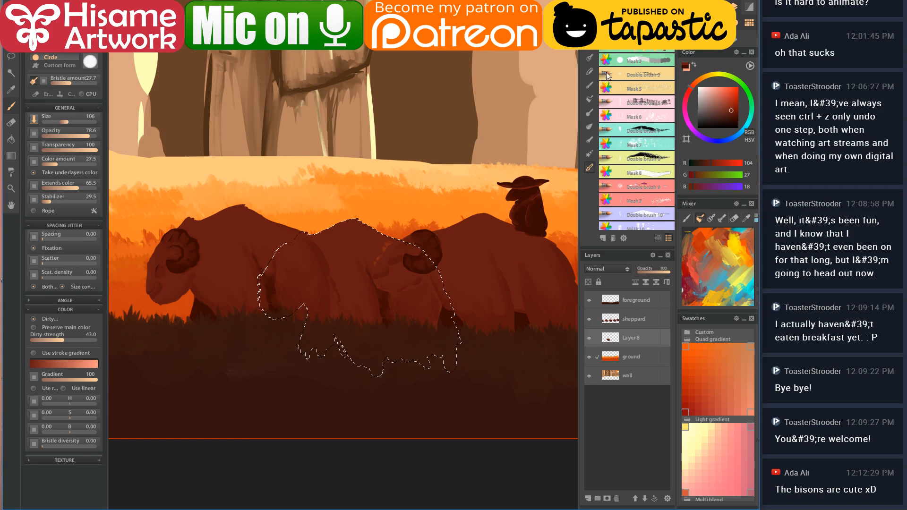
click(590, 57)
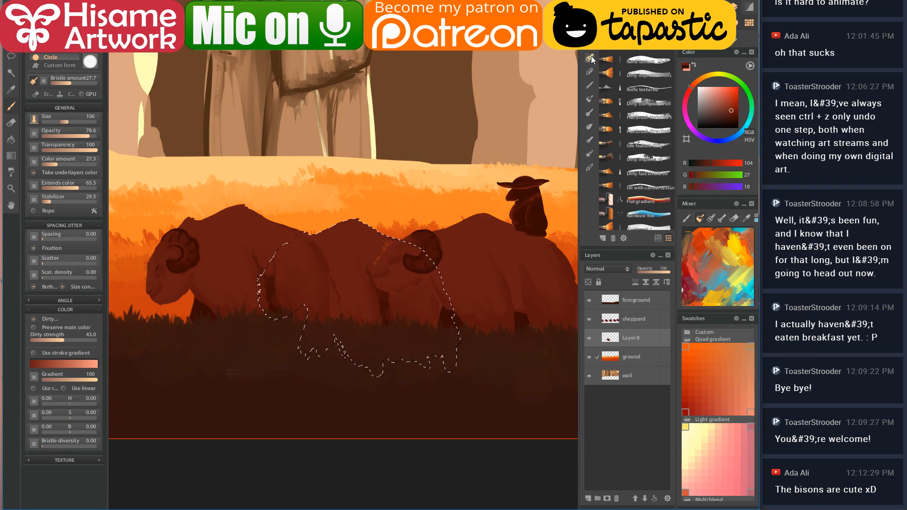
click(590, 100)
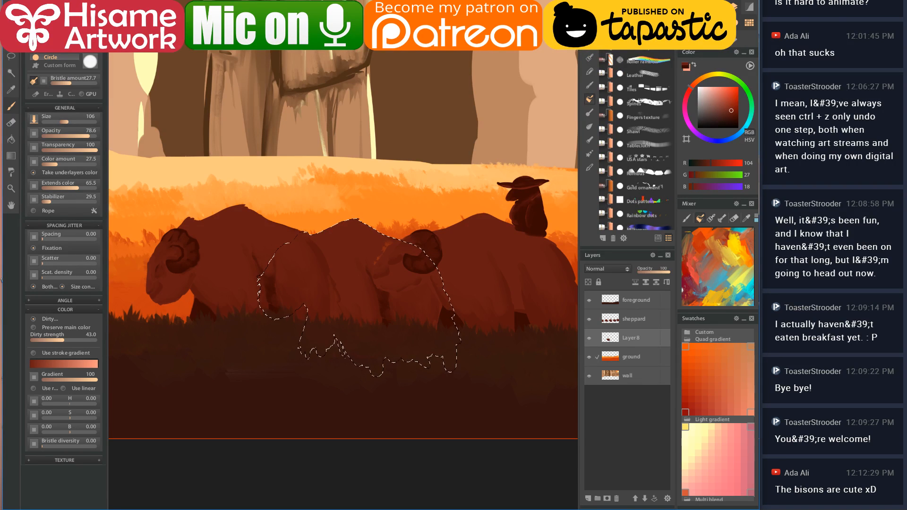
click(590, 44)
click(637, 75)
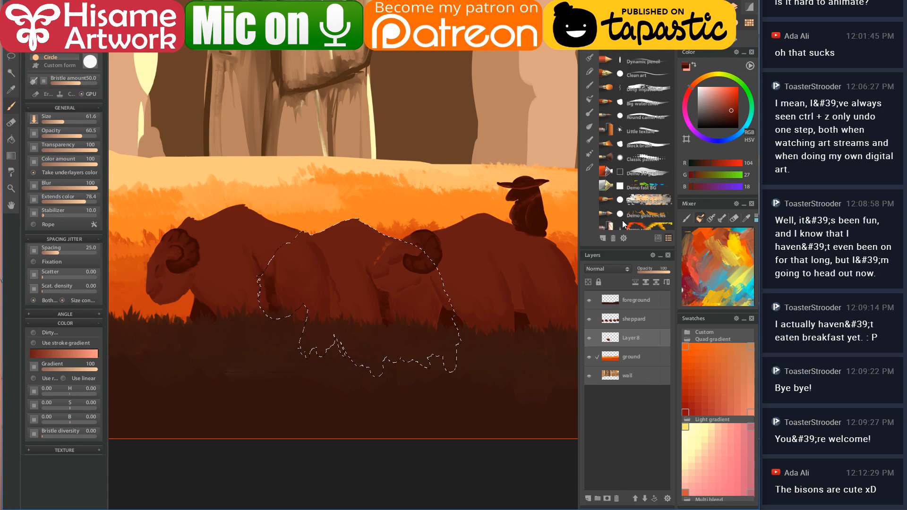
- Set the brush blend mode to Screen, enlarge it, and lighten the selected middle ram
click(76, 53)
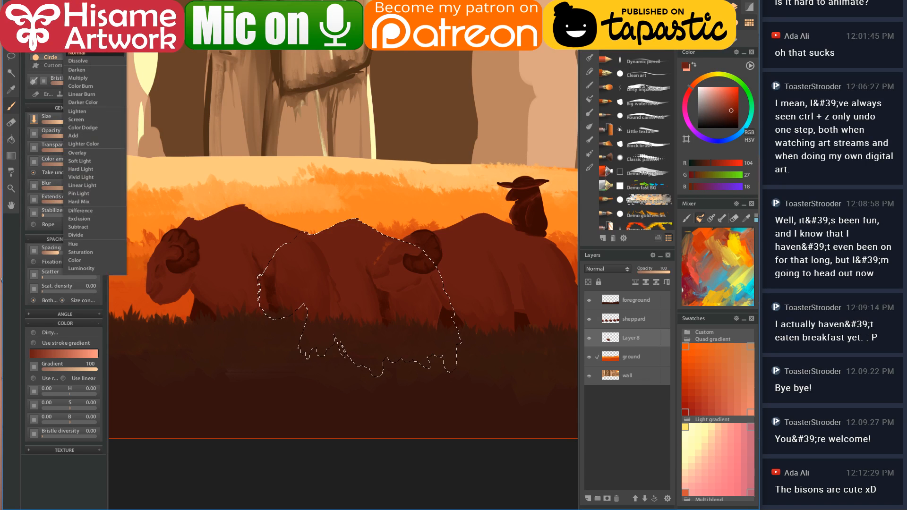
click(90, 123)
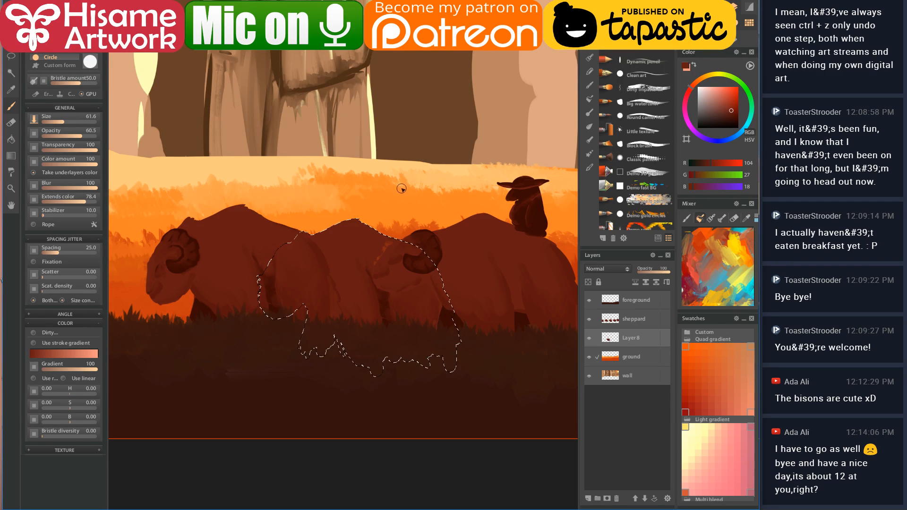
key(bracketright)
key(bracketright)
key(bracketright)
key(bracketright)
key(bracketright)
key(bracketright)
key(bracketright)
key(bracketright)
key(bracketright)
key(bracketright)
key(bracketright)
key(bracketright)
key(bracketright)
key(bracketright)
key(bracketright)
key(bracketright)
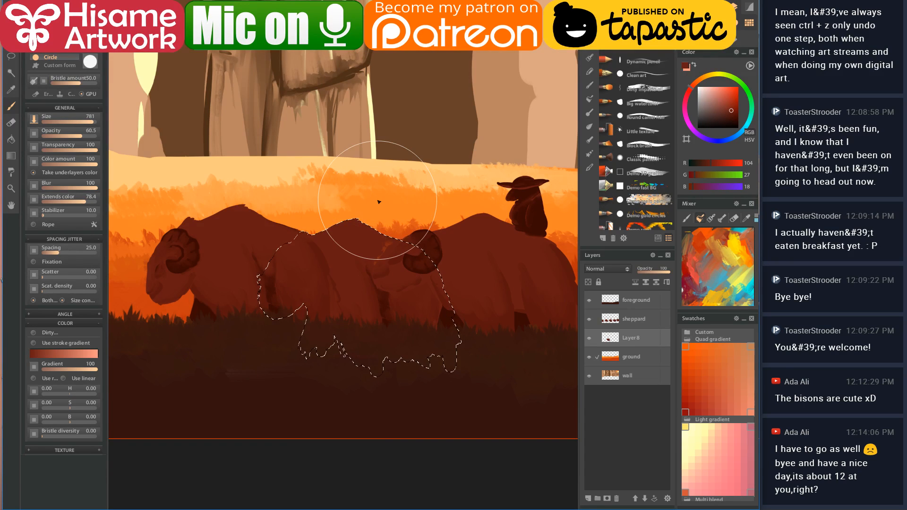
key(bracketleft)
key(bracketleft)
key(bracketleft)
key(bracketleft)
click(380, 241)
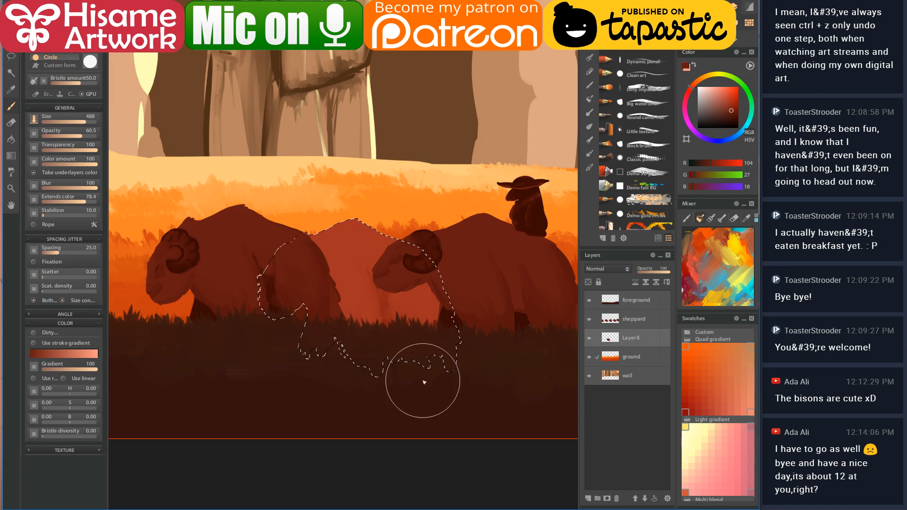
scroll(395, 308, down, 5)
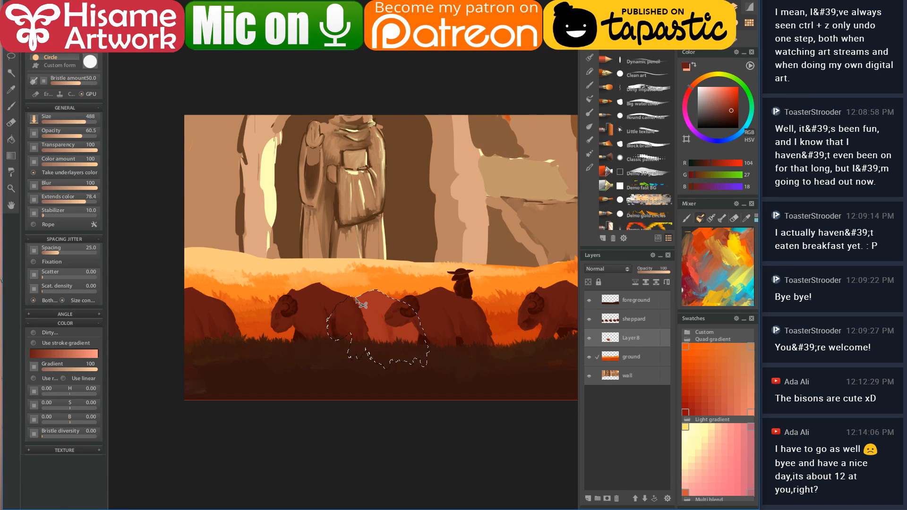
- Transform the pale ram, moving it left and up and scaling it down slightly
key(ctrl+t)
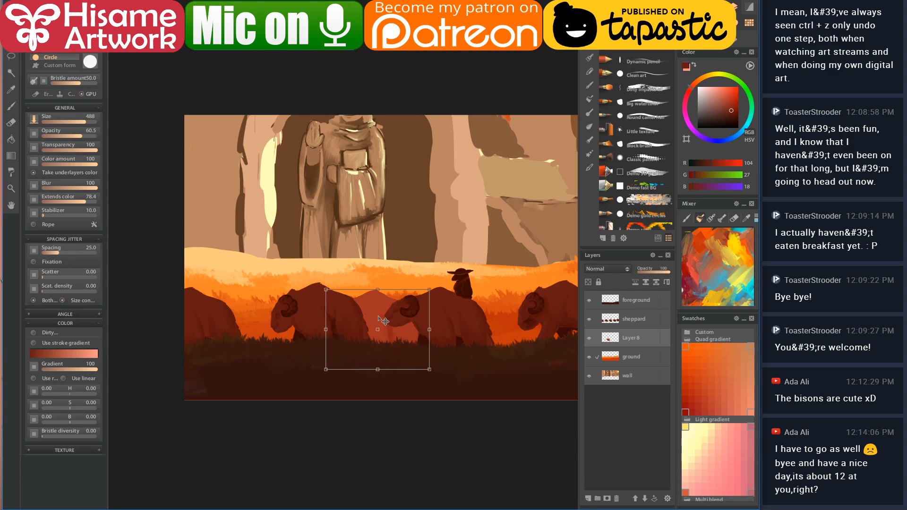
mouse_move(378, 317)
mouse_down()
mouse_move(335, 305)
mouse_move(365, 313)
mouse_up()
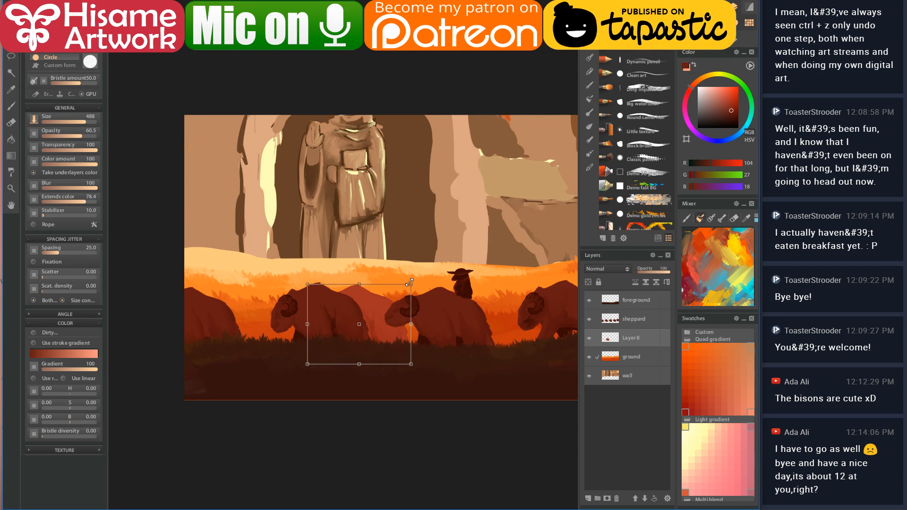
drag(408, 283, 401, 290)
key(Return)
- Duplicate the pale ram onto a Layer8 copy layer and slide the copy further left
mouse_move(385, 337)
mouse_down()
mouse_move(407, 334)
mouse_move(397, 335)
mouse_up()
key(ctrl+j)
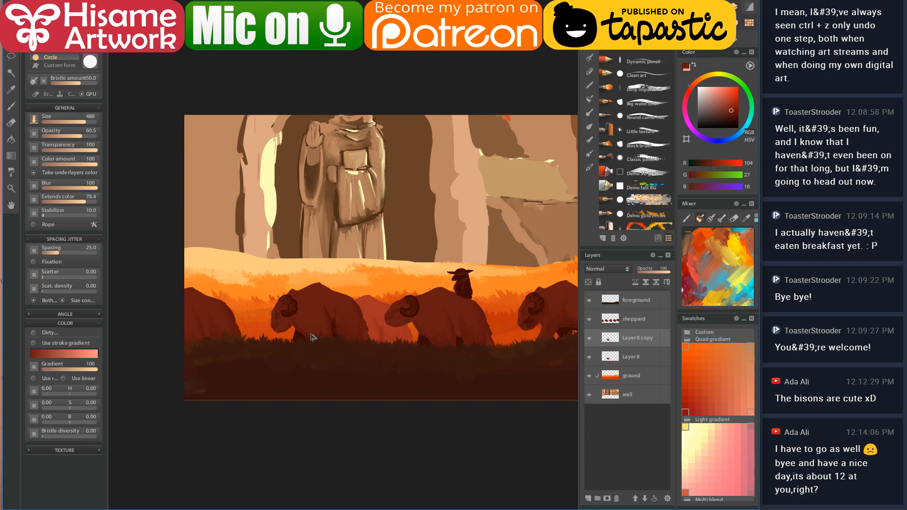
drag(378, 331, 275, 322)
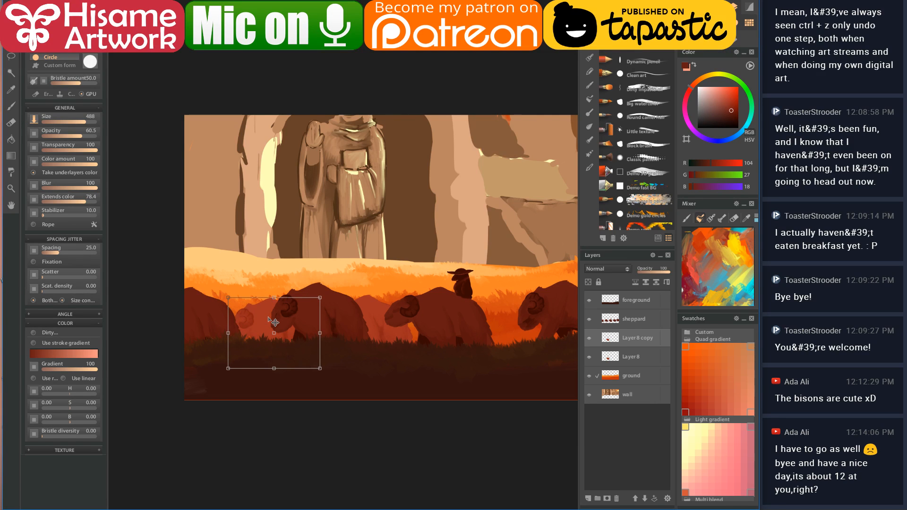
key(Return)
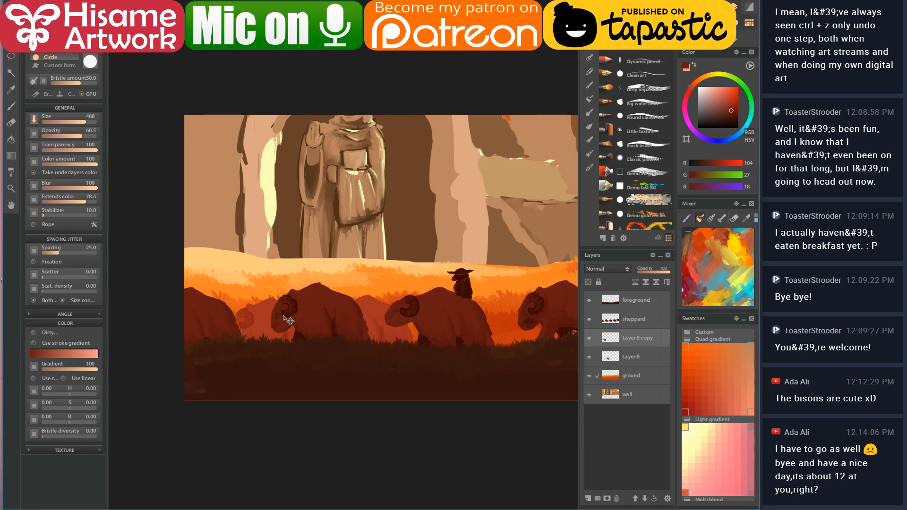
scroll(332, 383, down, 2)
scroll(331, 382, down, 1)
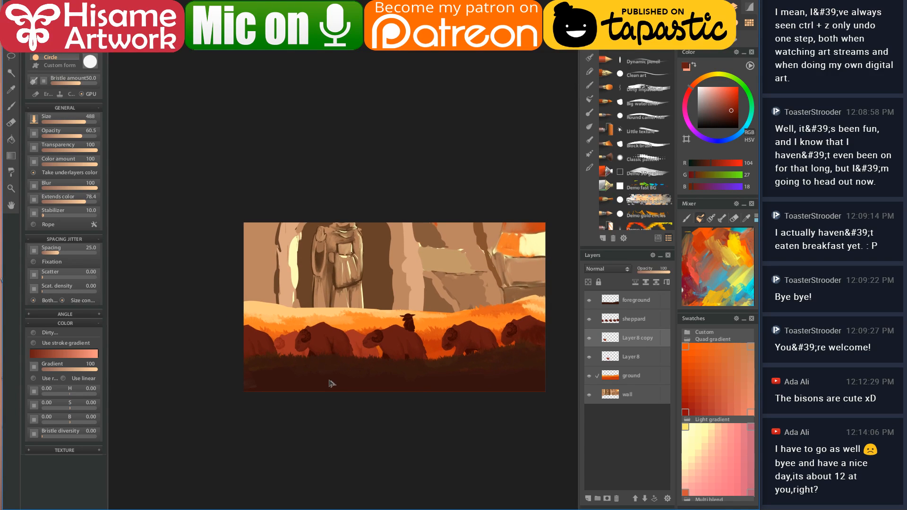
scroll(395, 379, up, 3)
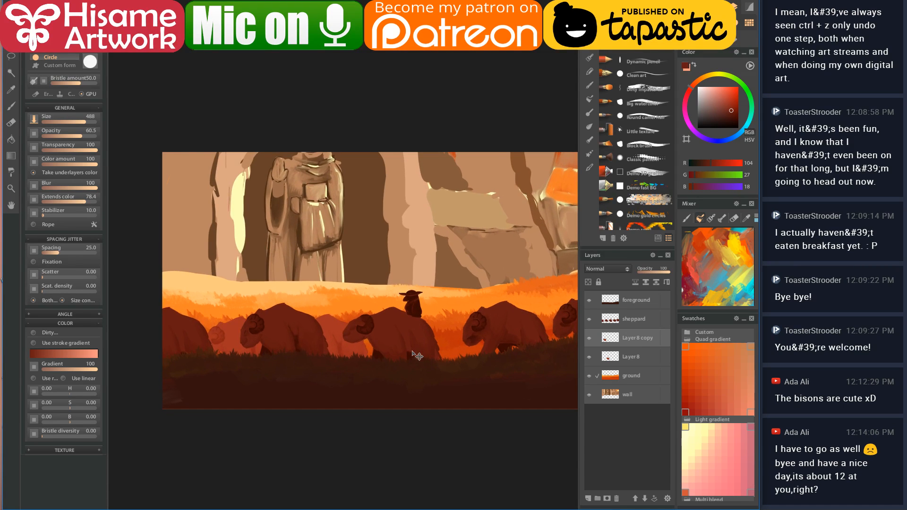
mouse_move(414, 355)
mouse_down()
mouse_move(263, 325)
mouse_move(281, 325)
mouse_up()
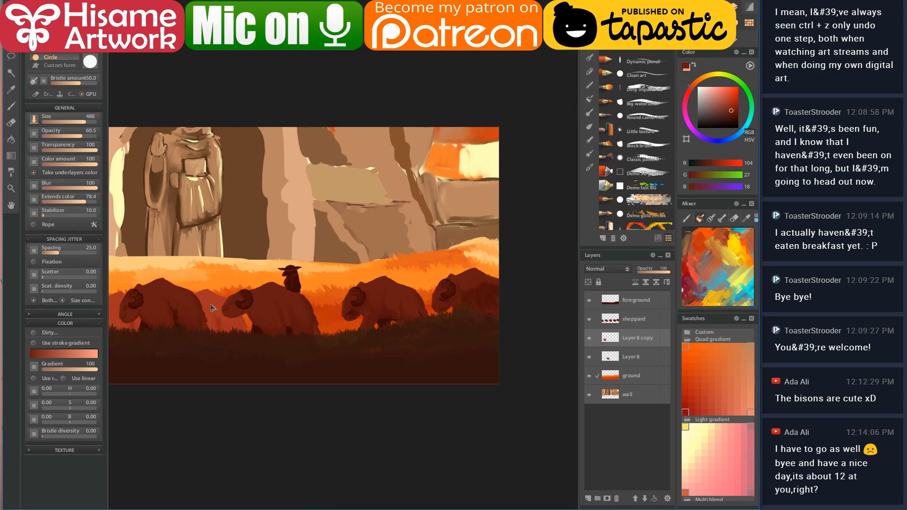
mouse_move(218, 309)
mouse_down()
mouse_move(306, 316)
mouse_move(291, 337)
mouse_up()
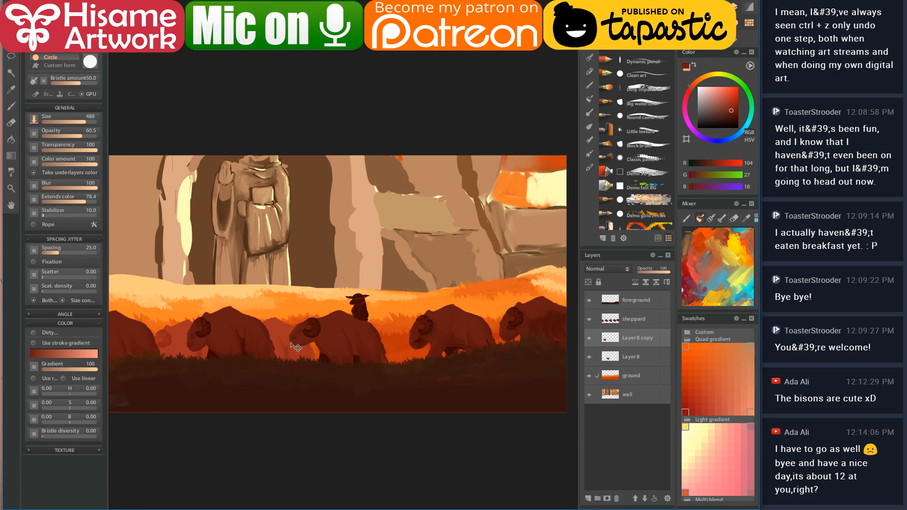
scroll(240, 338, up, 4)
scroll(239, 338, down, 4)
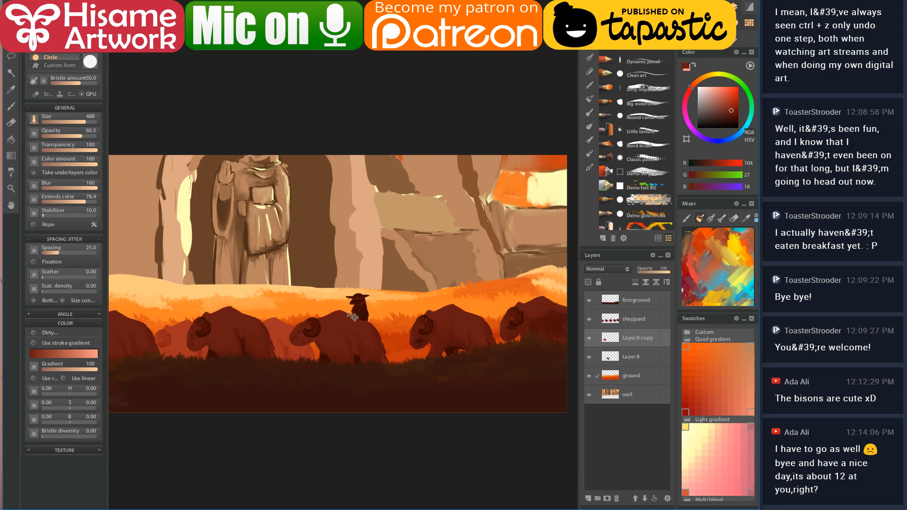
scroll(267, 203, up, 5)
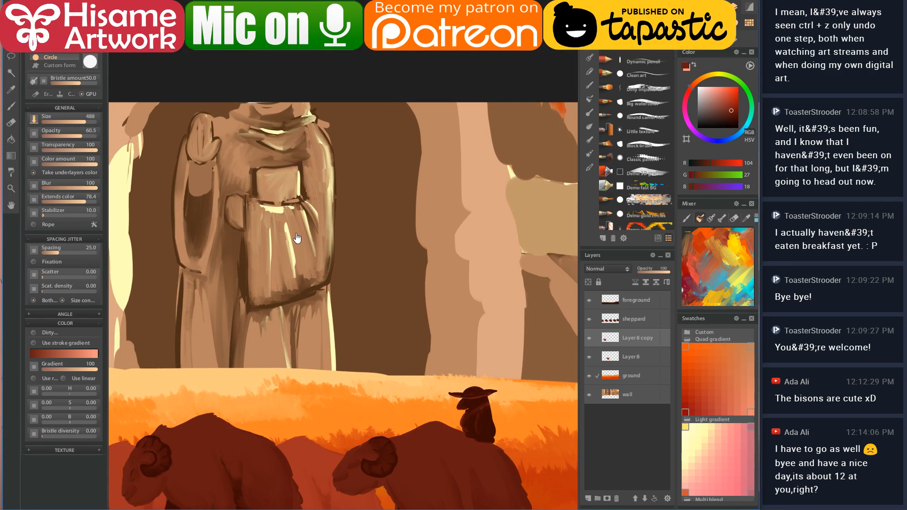
drag(297, 238, 348, 204)
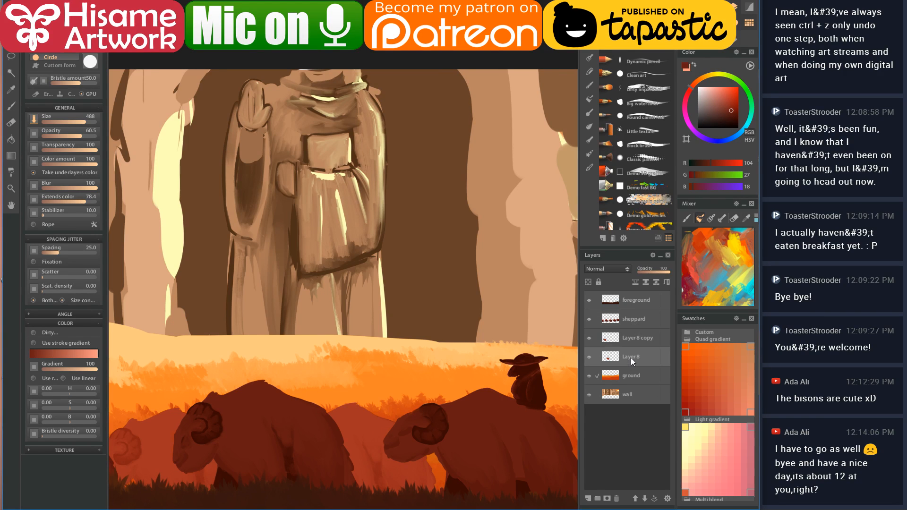
- Merge Layer8 copy into Layer8, rename it 'bg bison', then select the wall layer
click(630, 336)
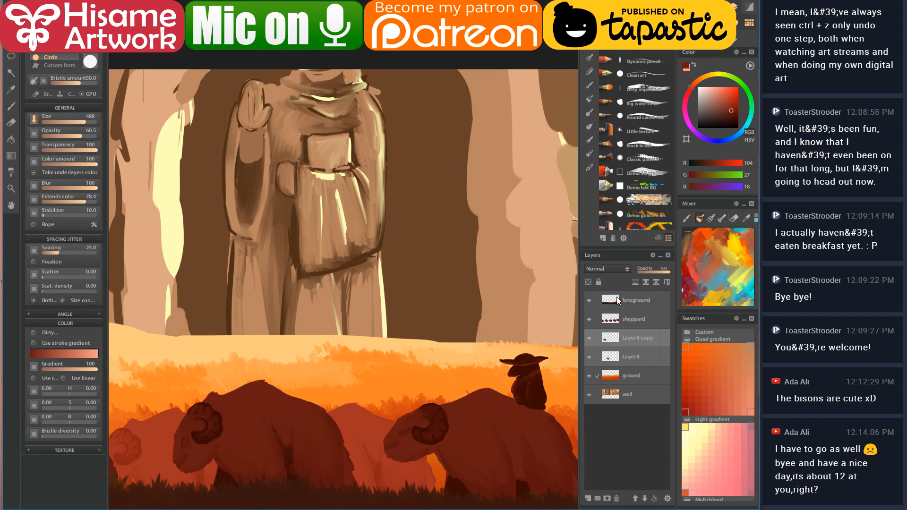
click(645, 283)
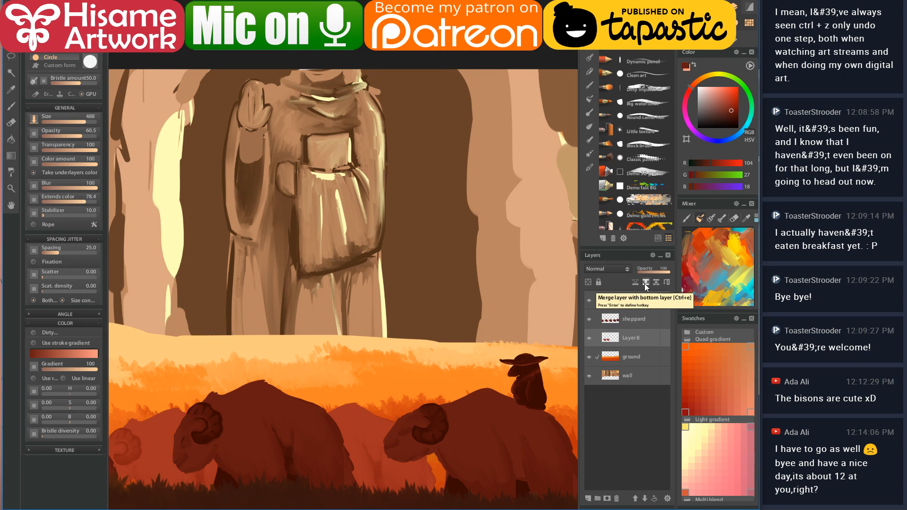
right_click(632, 336)
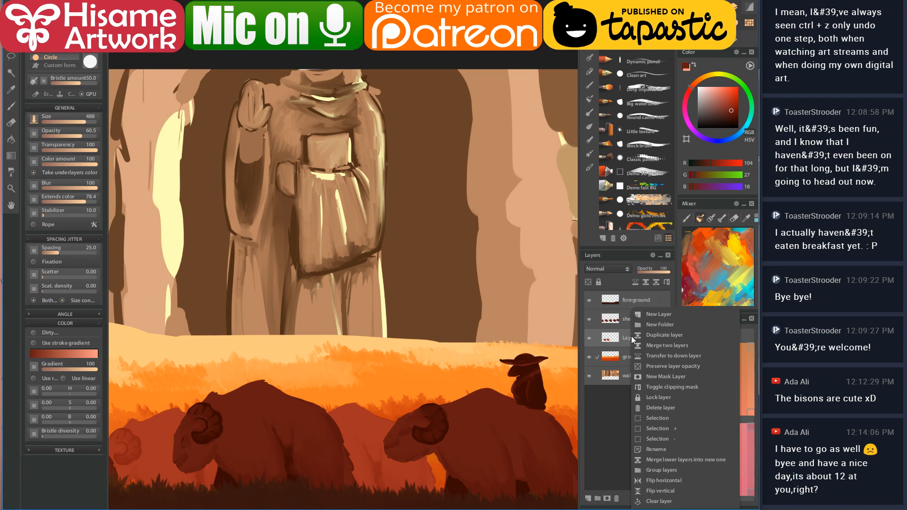
click(656, 449)
text(bg)
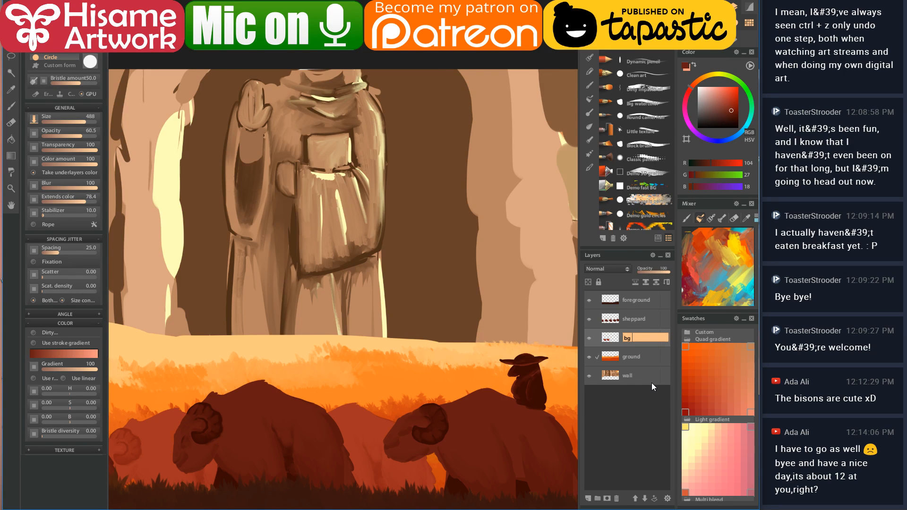
text( bison)
key(Return)
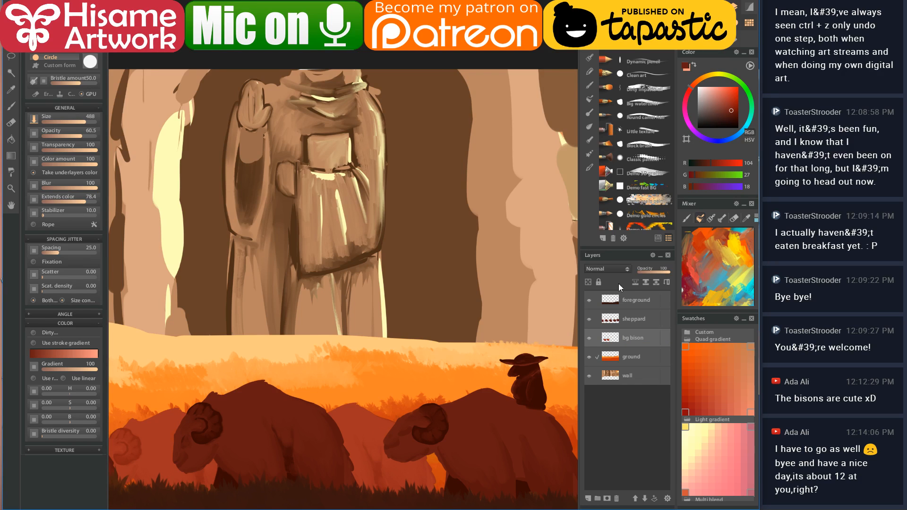
click(654, 371)
drag(283, 217, 354, 269)
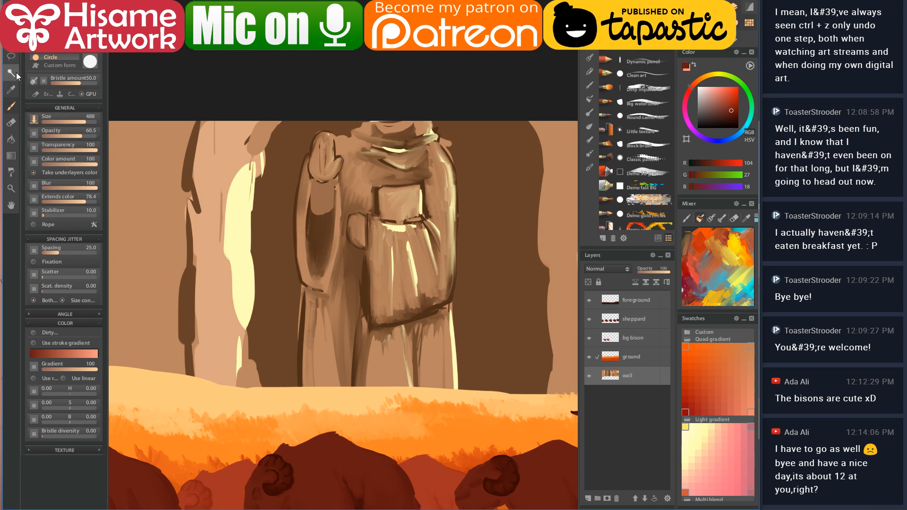
- With an oil brush, highlight the figure's left arm and stroke light tan down the left pillar
click(590, 100)
click(590, 58)
click(655, 67)
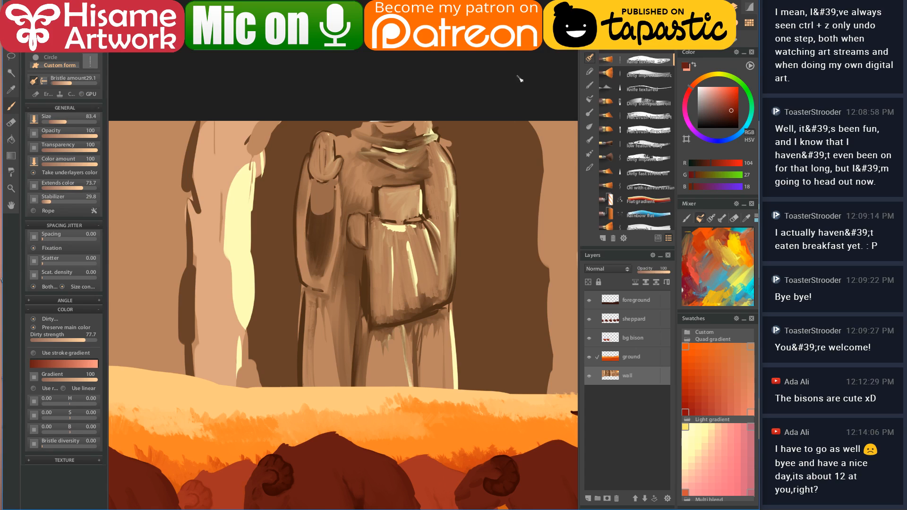
alt+click(210, 136)
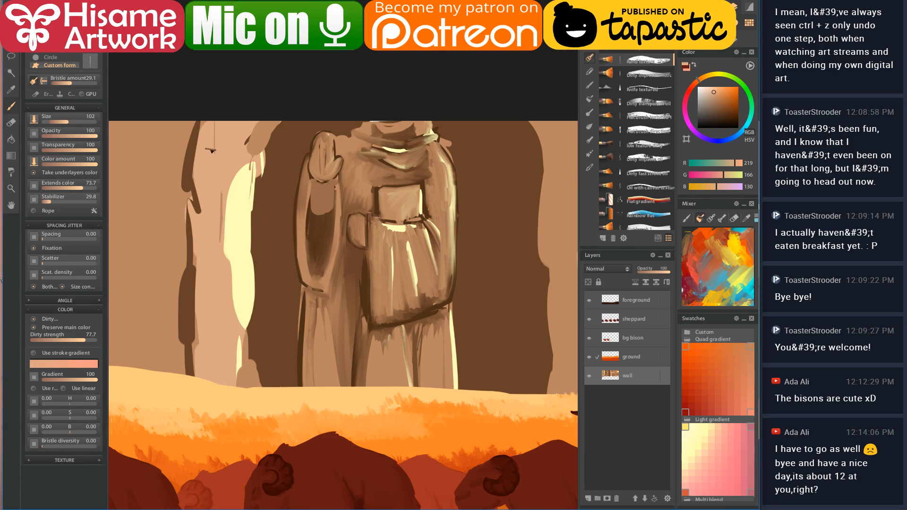
drag(207, 137, 208, 208)
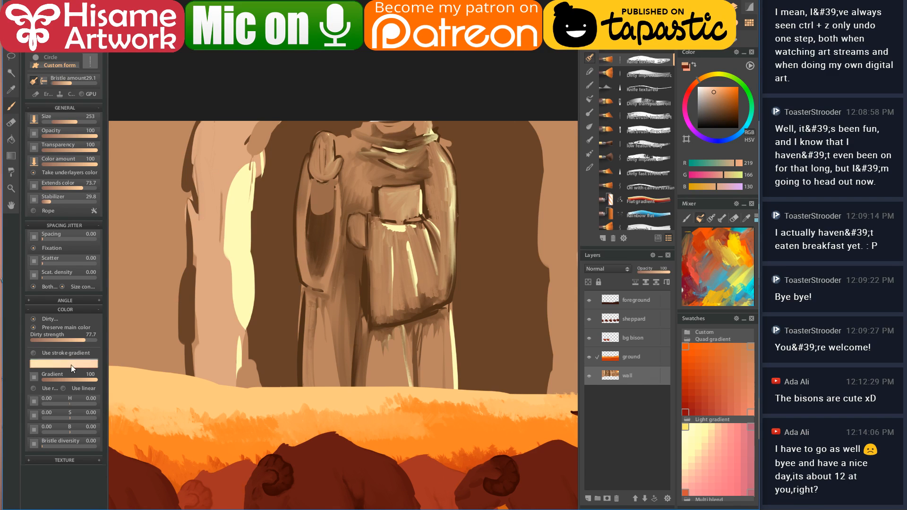
click(716, 95)
mouse_move(217, 124)
mouse_down()
mouse_move(203, 157)
mouse_move(203, 232)
mouse_move(192, 202)
mouse_move(198, 360)
mouse_move(199, 339)
mouse_up()
key(bracketleft)
key(bracketleft)
key(bracketleft)
key(bracketleft)
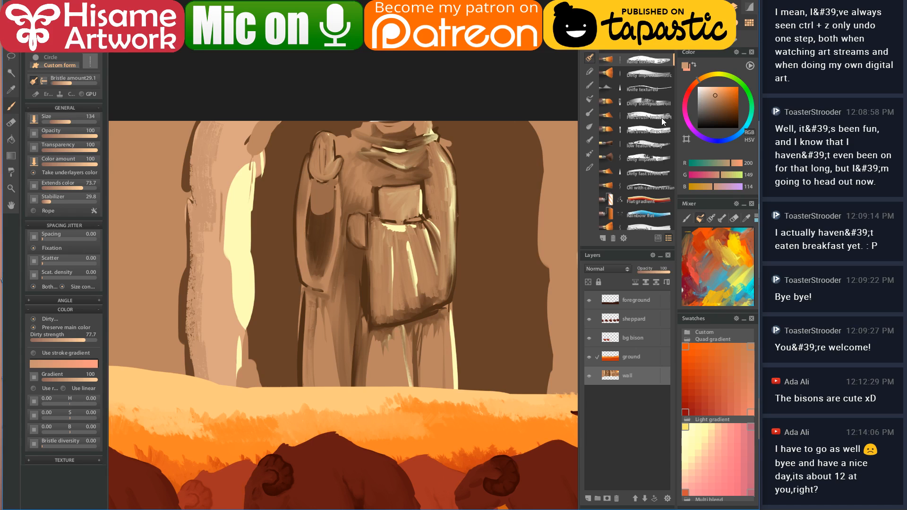
- Paint darker then lighter strokes down the pillar top using Flat brush textured and directional presets
click(656, 119)
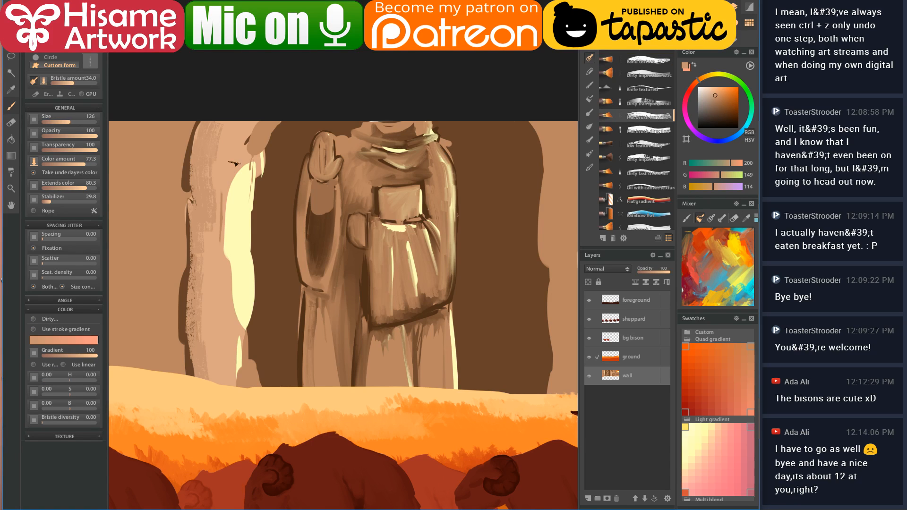
alt+click(227, 138)
key(bracketright)
key(bracketright)
key(bracketright)
key(bracketright)
key(bracketright)
alt+click(257, 131)
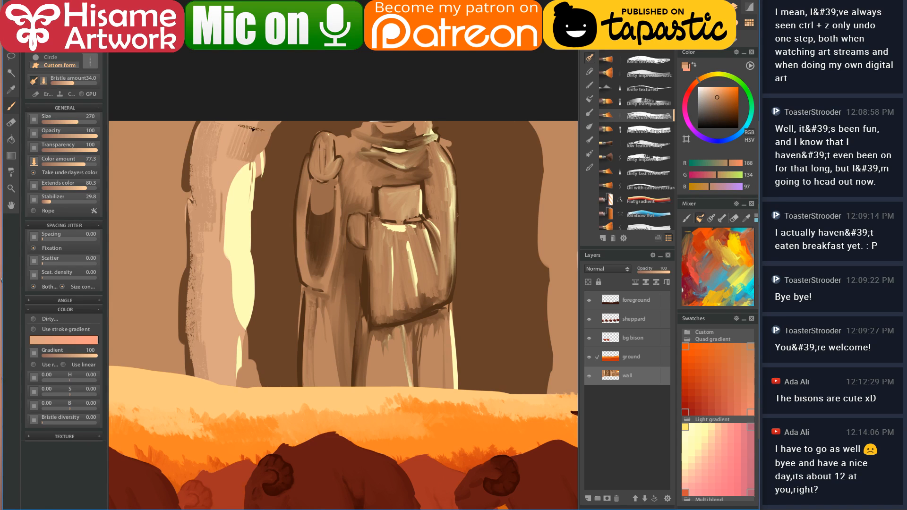
click(656, 133)
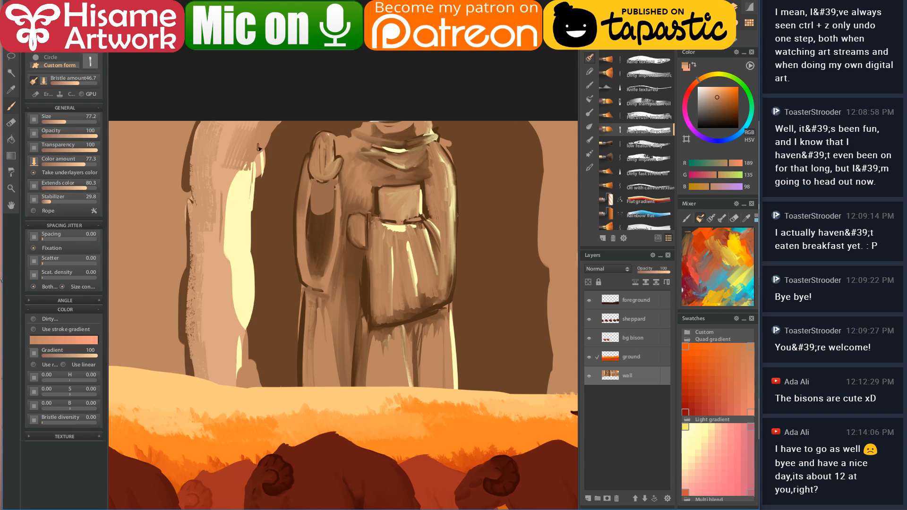
mouse_move(259, 122)
mouse_down()
mouse_move(243, 185)
mouse_move(232, 201)
mouse_move(229, 193)
mouse_move(236, 351)
mouse_move(250, 379)
mouse_up()
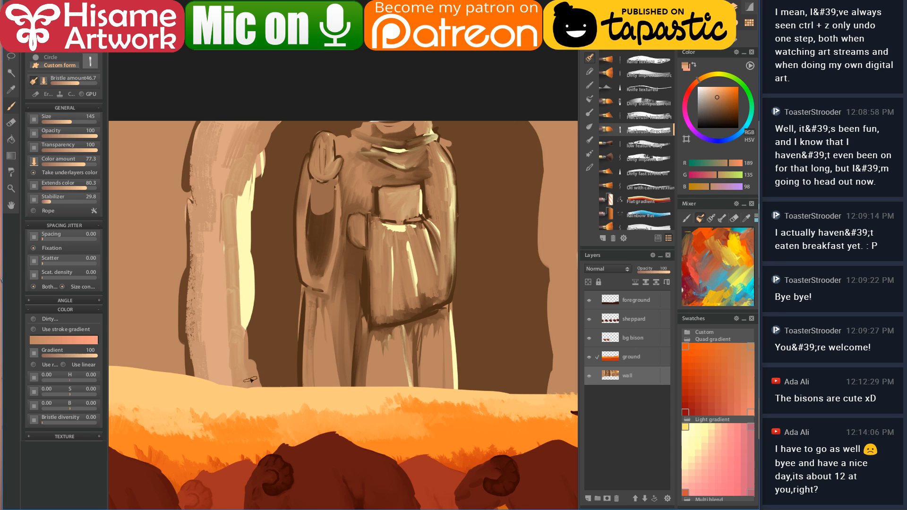
click(219, 267)
mouse_move(226, 118)
mouse_down()
mouse_move(210, 164)
mouse_move(223, 133)
mouse_move(207, 227)
mouse_move(232, 126)
mouse_move(240, 132)
mouse_move(225, 274)
mouse_up()
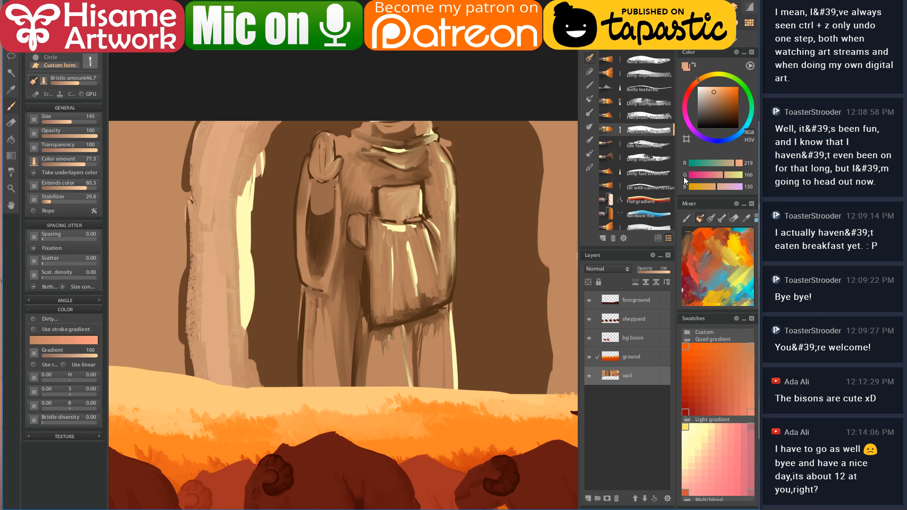
- Brush lighter tan strokes over the left pillar with the Dirty fast stroke oil brush
click(646, 173)
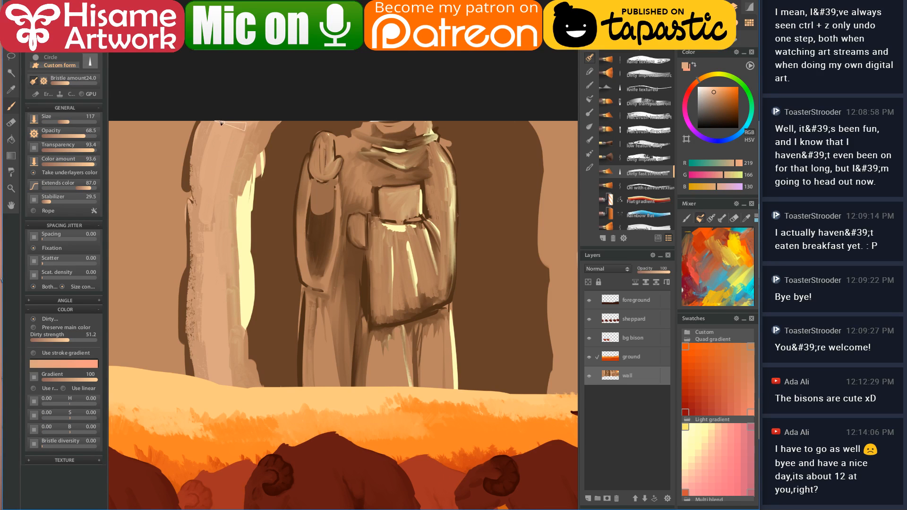
click(199, 236)
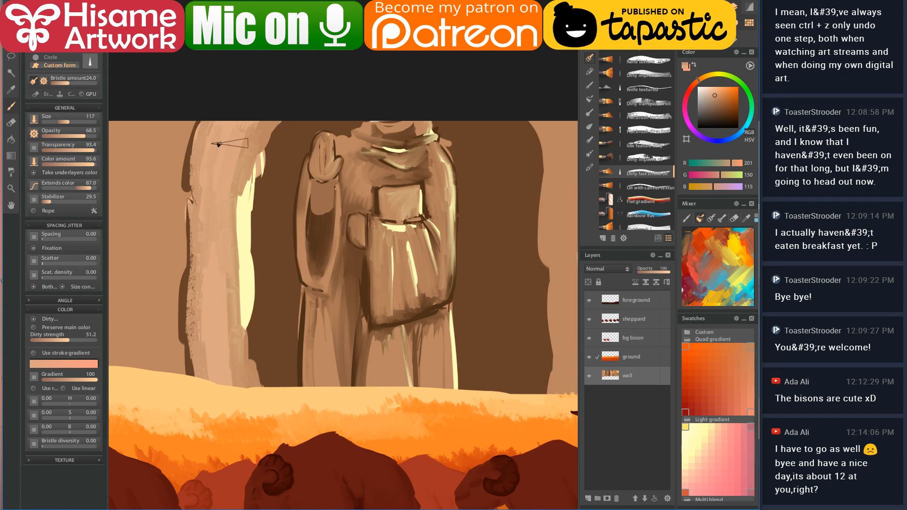
click(249, 134)
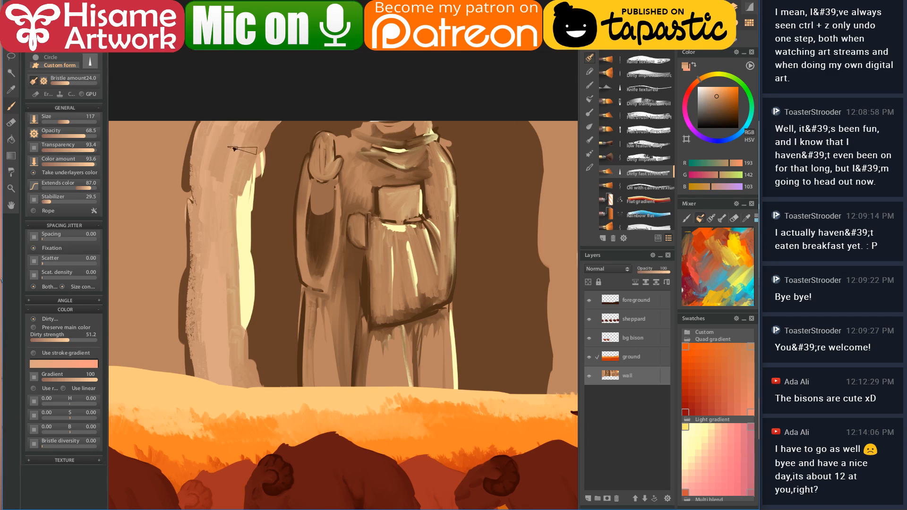
click(648, 174)
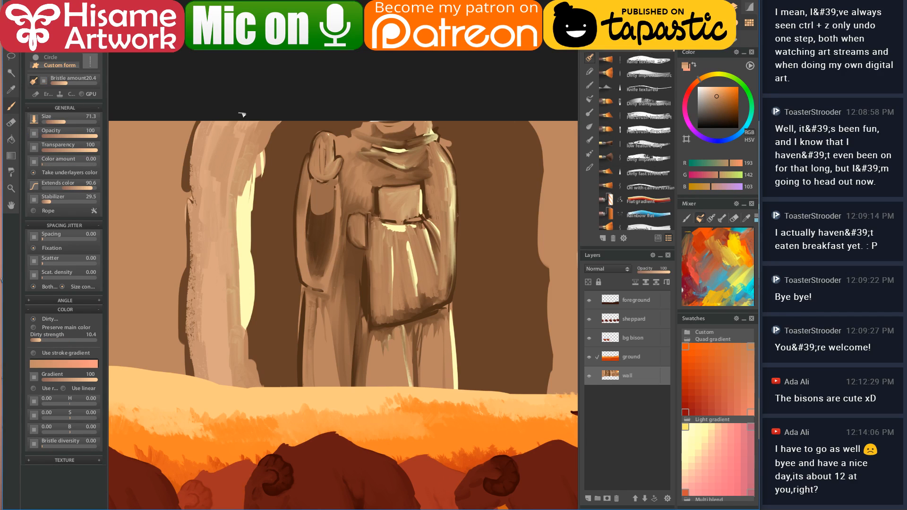
click(202, 164)
mouse_move(223, 222)
mouse_down()
mouse_move(212, 280)
mouse_move(227, 377)
mouse_up()
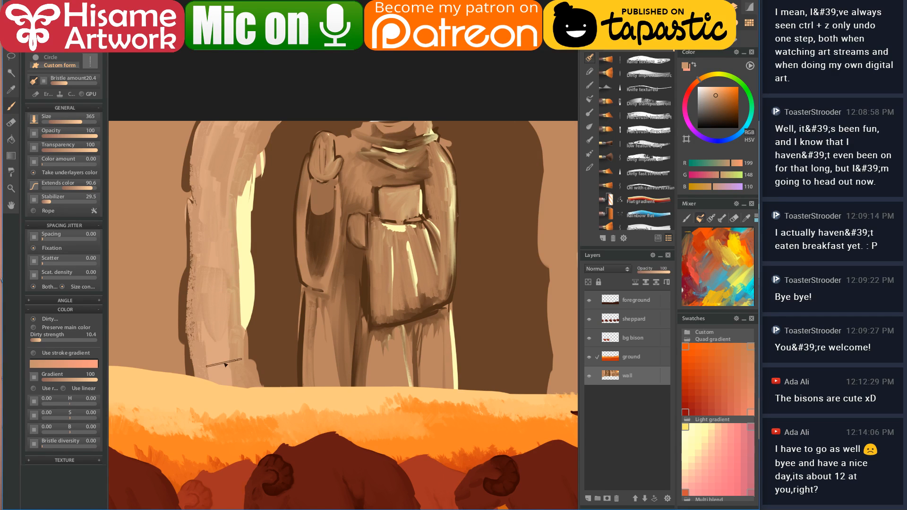
scroll(206, 288, up, 2)
drag(207, 288, 255, 281)
alt+click(170, 167)
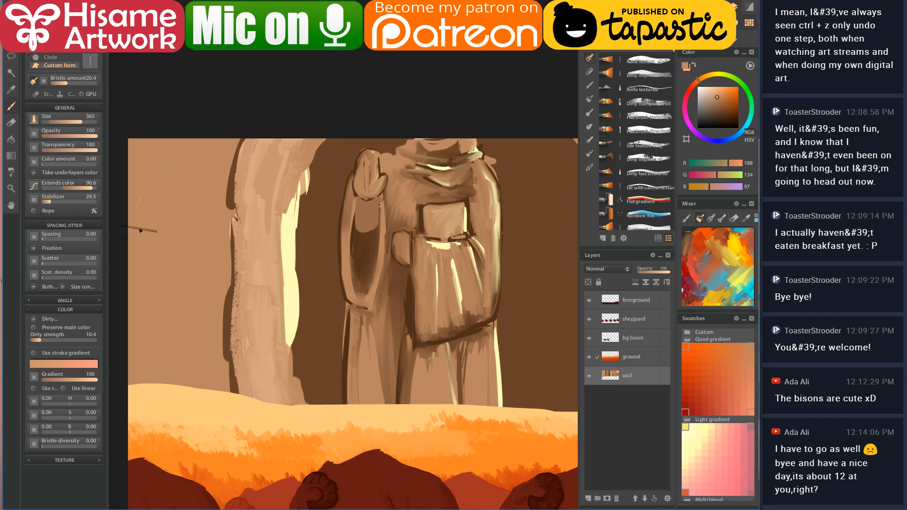
- Paint dark brown vertical strokes on the upper-left wall with Flat brush textured and low feature dirty
click(621, 122)
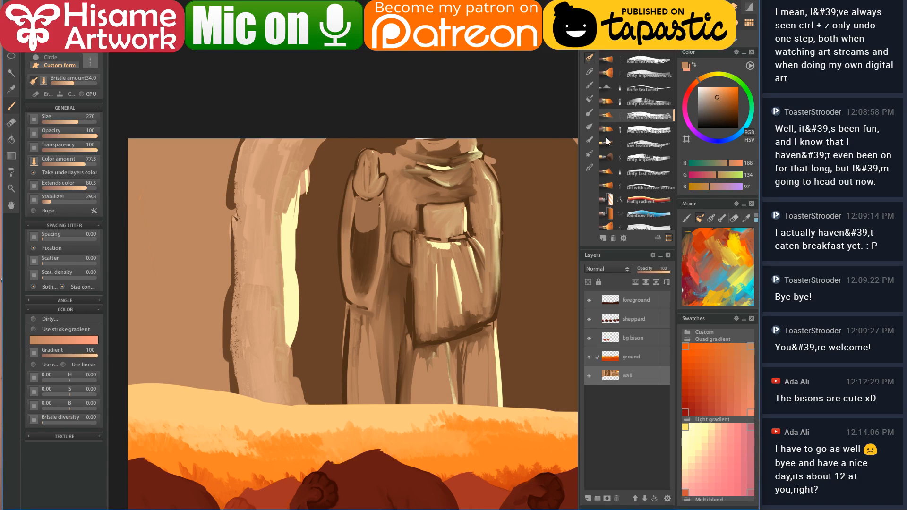
alt+click(466, 172)
mouse_move(146, 206)
mouse_down()
mouse_move(161, 164)
mouse_move(178, 231)
mouse_up()
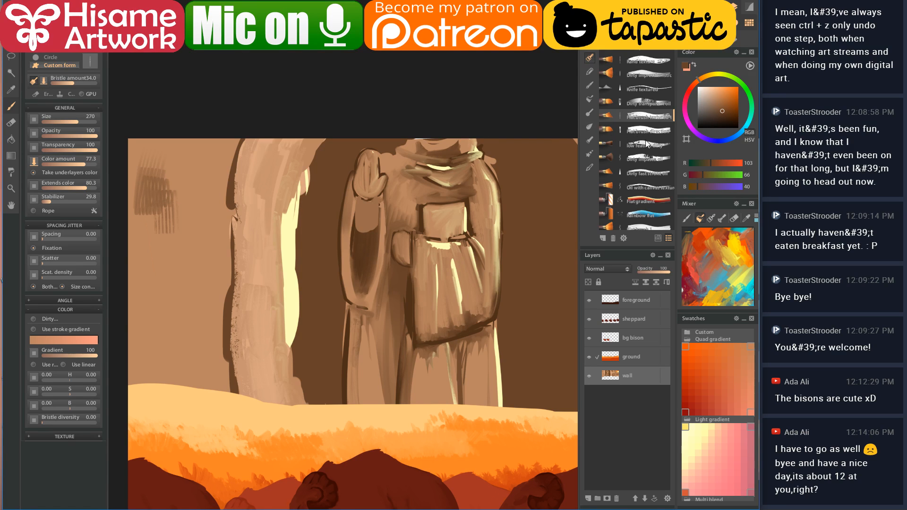
click(646, 143)
mouse_move(194, 194)
mouse_down()
mouse_move(188, 265)
mouse_move(195, 244)
mouse_move(197, 275)
mouse_up()
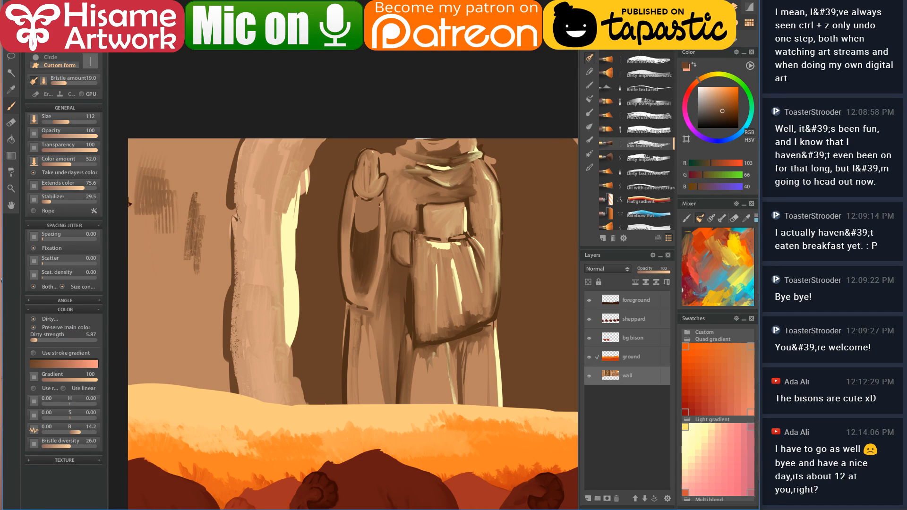
- Enlarge the brush to 425, paint a block of dark strata strokes, then bring up OBS
key(bracketright)
key(bracketright)
key(bracketright)
mouse_move(191, 215)
mouse_down()
mouse_move(182, 286)
mouse_move(163, 235)
mouse_move(163, 333)
mouse_up()
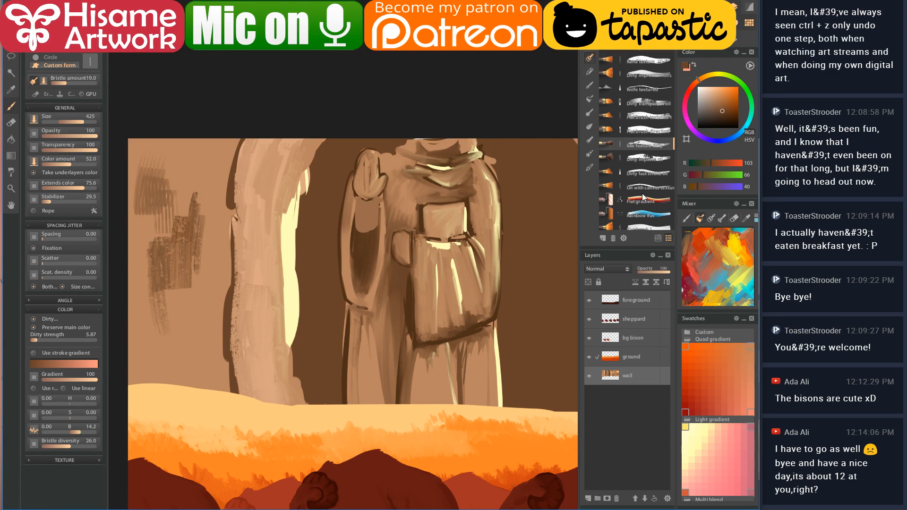
click(651, 173)
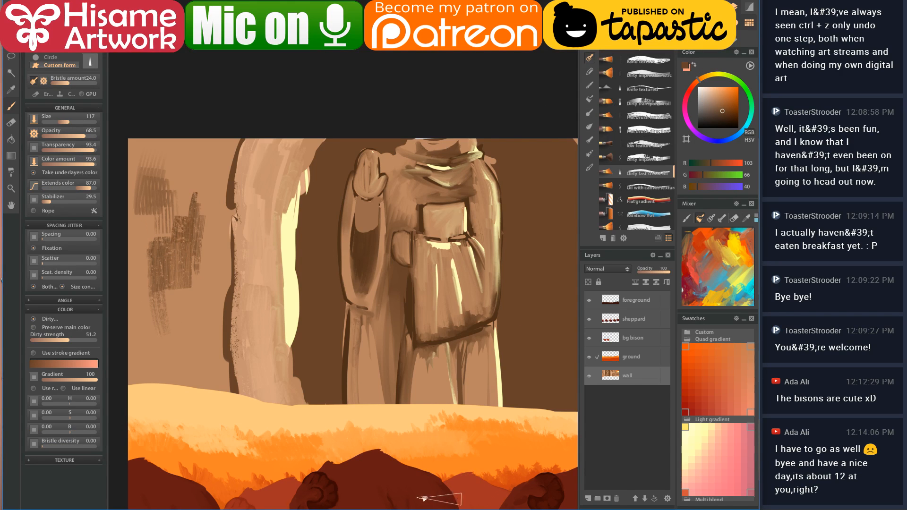
click(378, 509)
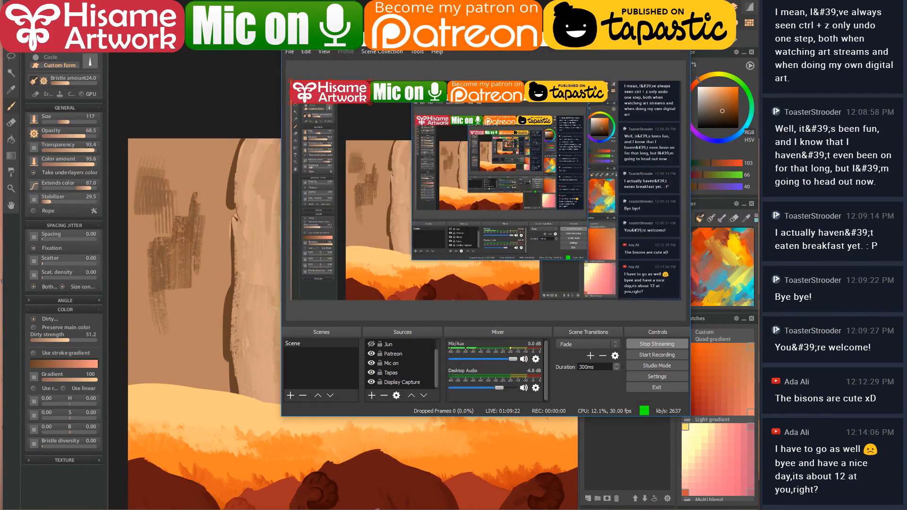
- Minimize OBS, check the YouTube Live dashboard in the browser, and return to Paintstorm Studio
click(378, 509)
click(178, 509)
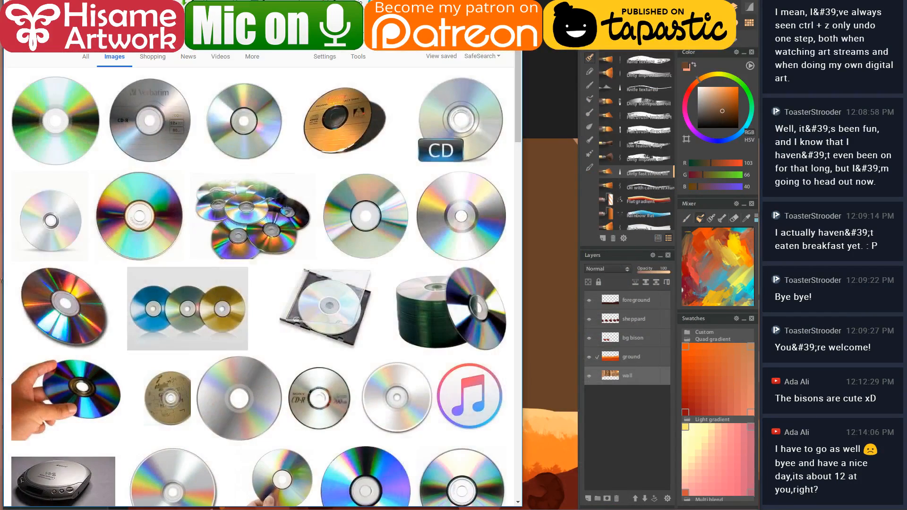
click(177, 509)
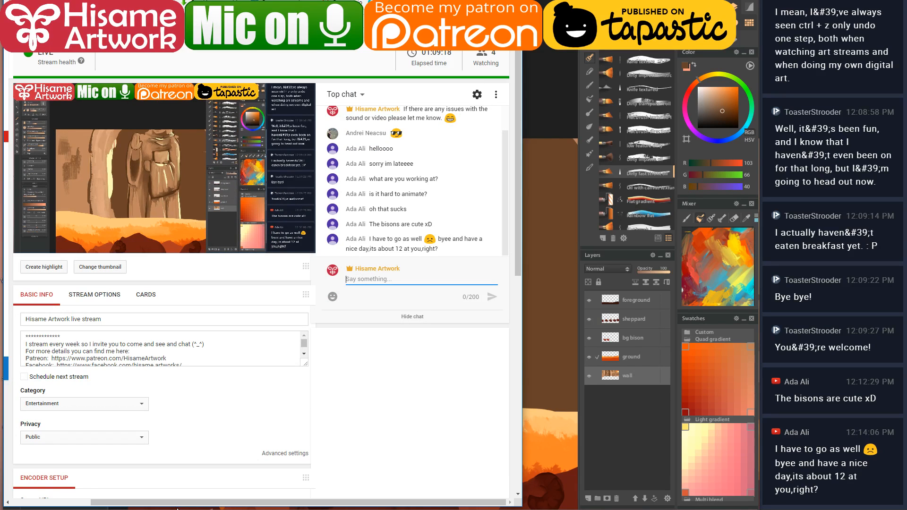
key(alt+Tab)
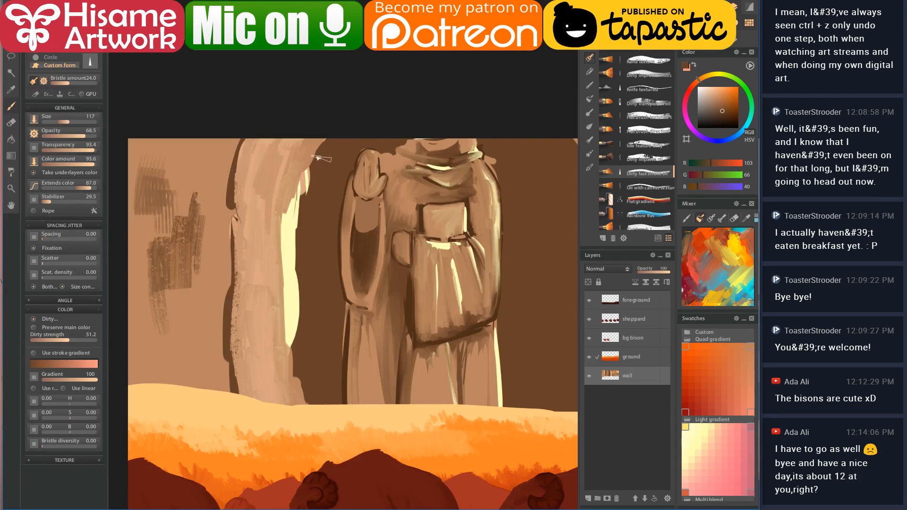
- Paint dark brown vertical strokes down the left wall with colours sampled from the rock
alt+click(163, 171)
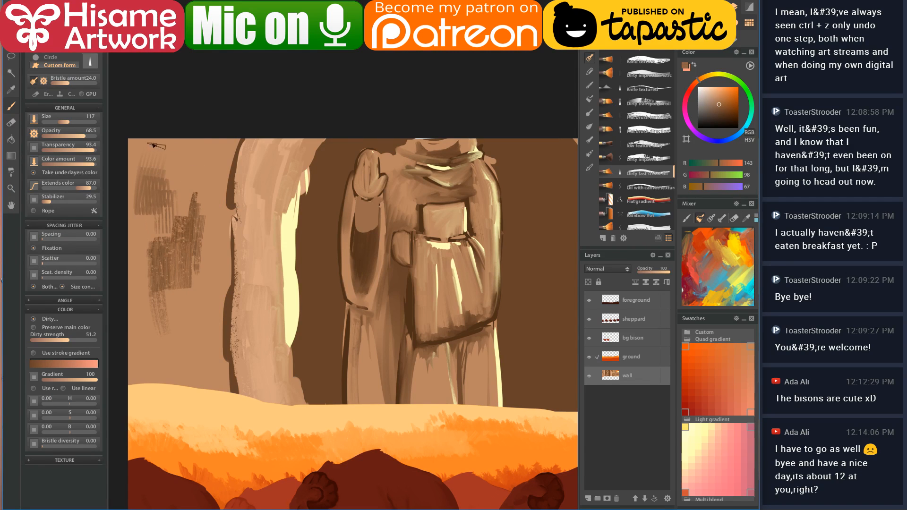
drag(180, 191, 176, 146)
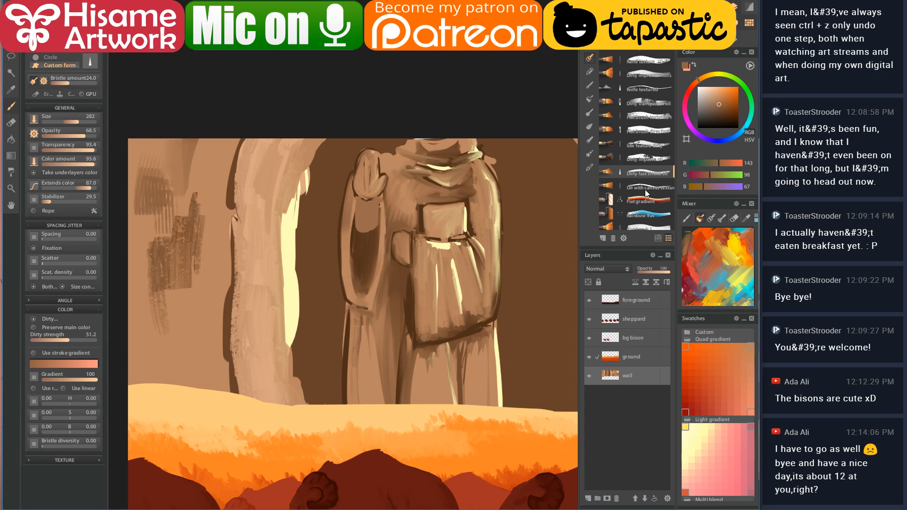
click(647, 172)
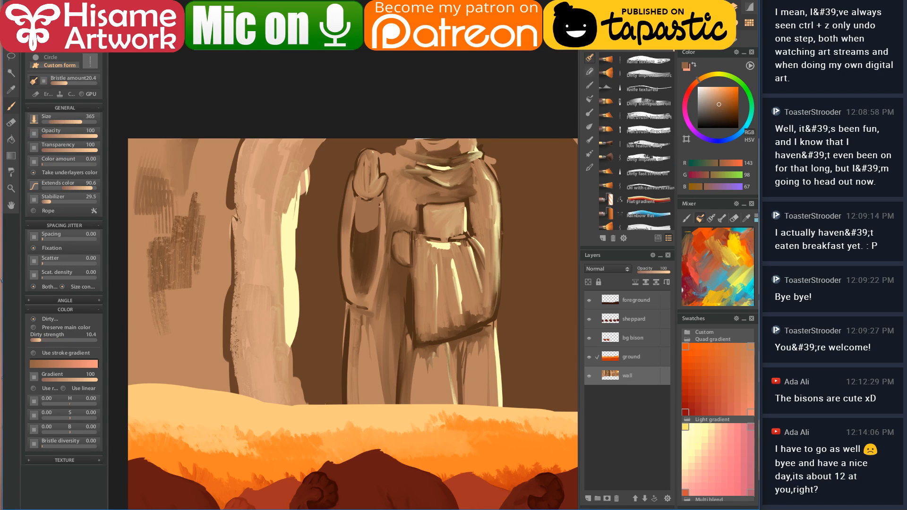
alt+click(213, 169)
alt+click(208, 157)
mouse_move(208, 156)
mouse_down()
mouse_move(201, 197)
mouse_move(209, 158)
mouse_move(202, 171)
mouse_move(197, 141)
mouse_move(181, 219)
mouse_move(178, 174)
mouse_move(148, 131)
mouse_move(152, 241)
mouse_up()
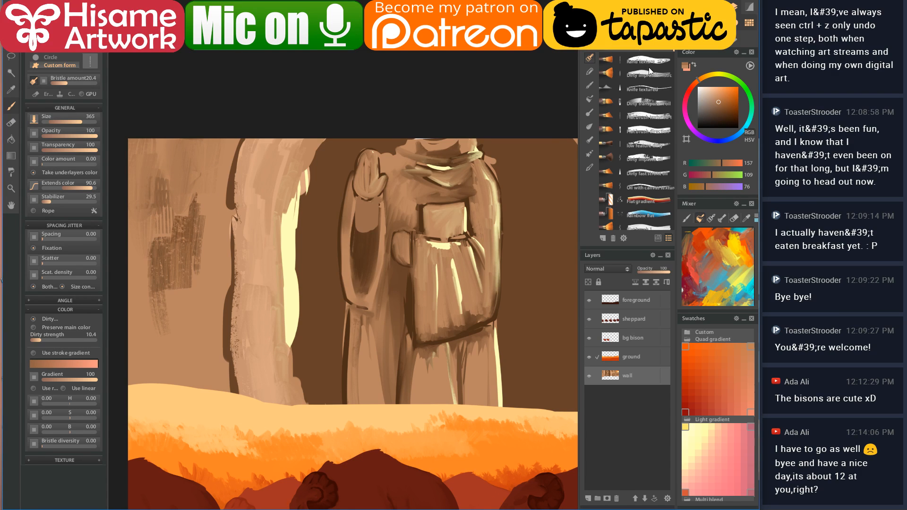
- Dab dark brown patches on the wall with Dirty transparent oil (size 445) and Dirty impasto oil (size 355)
click(648, 103)
alt+click(154, 271)
key(bracketright)
mouse_move(183, 303)
mouse_down()
mouse_move(165, 365)
mouse_move(180, 300)
mouse_up()
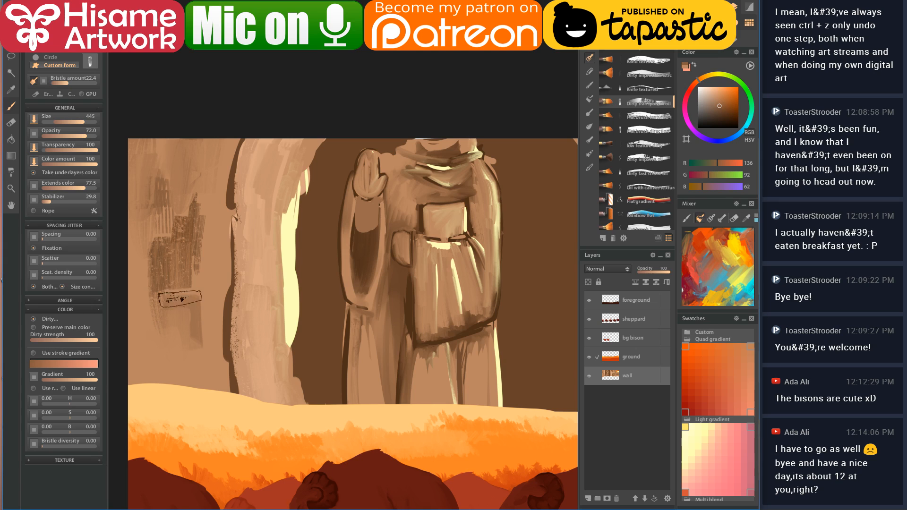
click(650, 156)
key(bracketright)
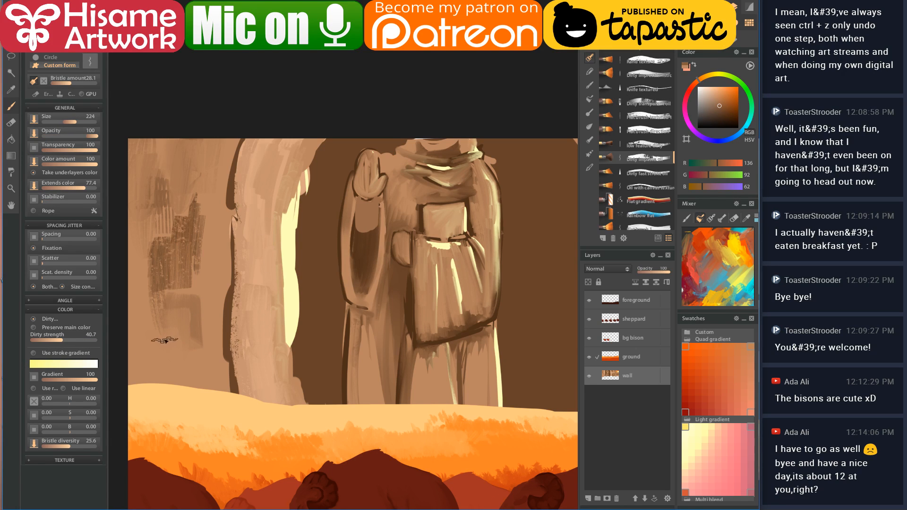
mouse_move(166, 342)
mouse_down()
mouse_move(184, 334)
mouse_move(172, 351)
mouse_up()
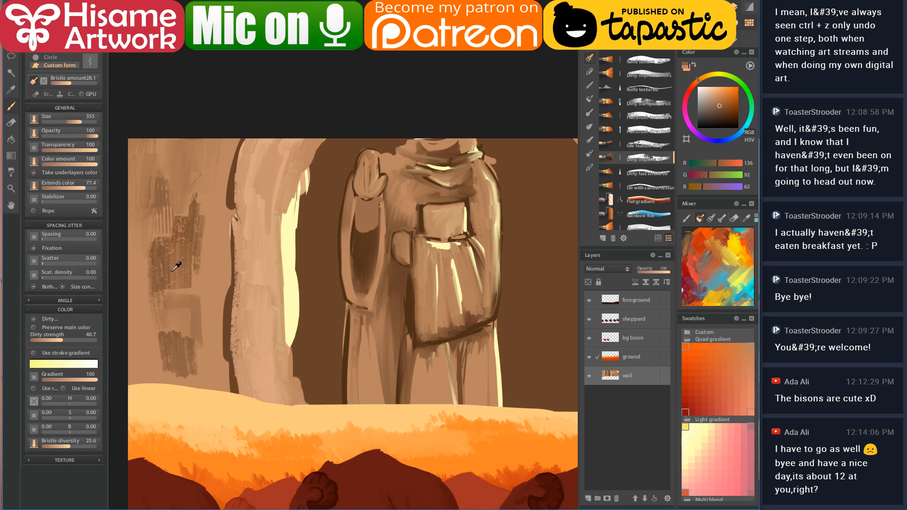
- Cover the dark patch and lighten the arch's and rock's dark left outlines with tan at size 155
alt+click(145, 200)
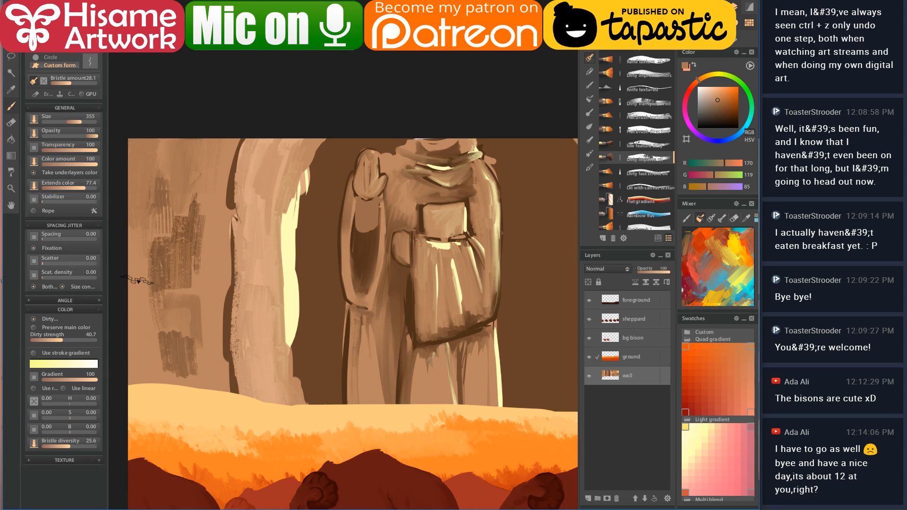
mouse_move(151, 347)
mouse_down()
mouse_move(160, 383)
mouse_move(180, 359)
mouse_move(198, 383)
mouse_move(201, 362)
mouse_up()
alt+click(204, 284)
mouse_move(204, 279)
mouse_down()
mouse_move(173, 263)
mouse_move(171, 306)
mouse_move(176, 239)
mouse_move(162, 316)
mouse_move(183, 276)
mouse_move(195, 296)
mouse_move(201, 283)
mouse_move(205, 181)
mouse_move(187, 241)
mouse_move(184, 198)
mouse_move(176, 193)
mouse_move(166, 213)
mouse_move(145, 144)
mouse_move(147, 171)
mouse_move(167, 187)
mouse_move(166, 175)
mouse_move(158, 270)
mouse_move(167, 254)
mouse_move(210, 270)
mouse_move(213, 218)
mouse_move(218, 343)
mouse_move(198, 343)
mouse_up()
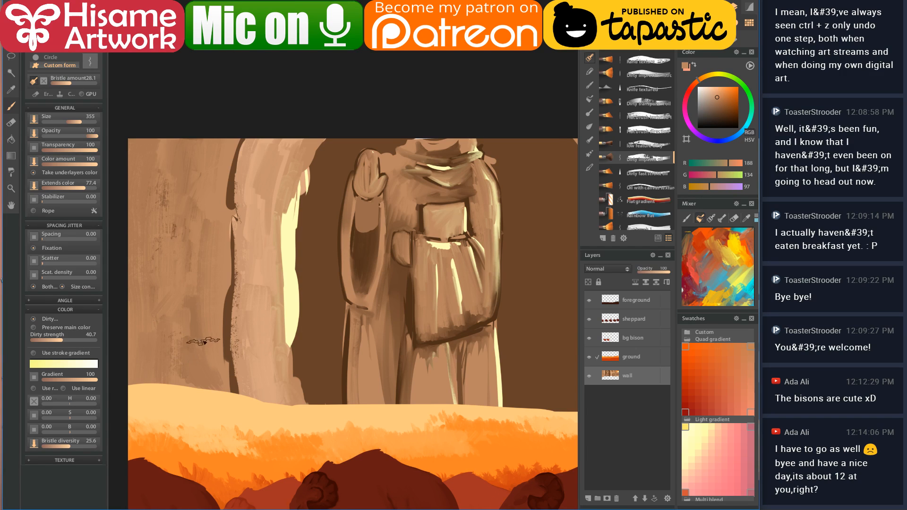
key([)
drag(239, 141, 229, 207)
drag(230, 284, 224, 377)
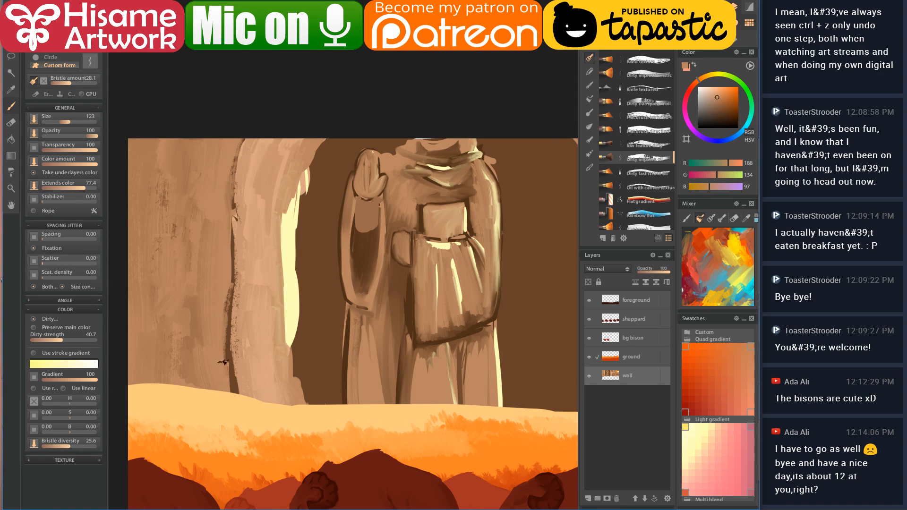
- Paint a large dark brown diagonal stroke across the rock wall, then pick up orange from the top edge
alt+click(236, 242)
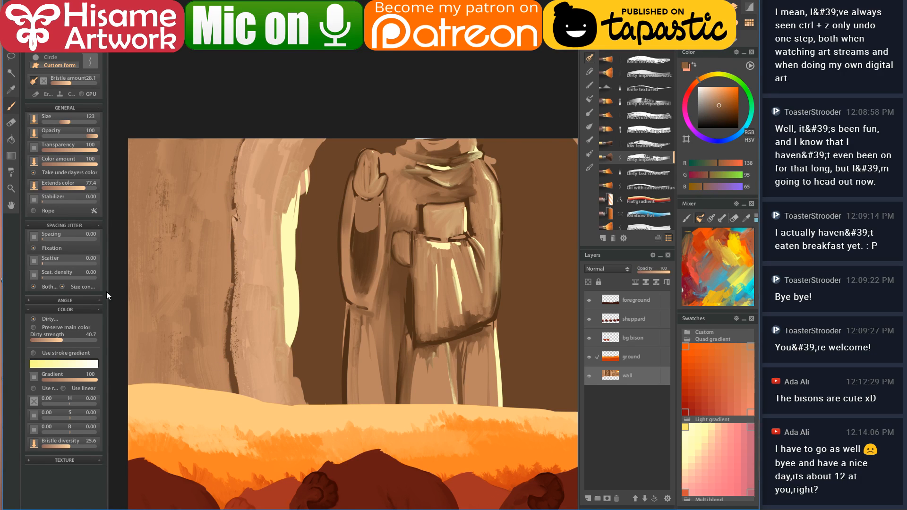
key(bracketright)
key(bracketright)
key(bracketright)
key(bracketright)
mouse_move(132, 234)
mouse_down()
mouse_move(180, 274)
mouse_move(199, 382)
mouse_up()
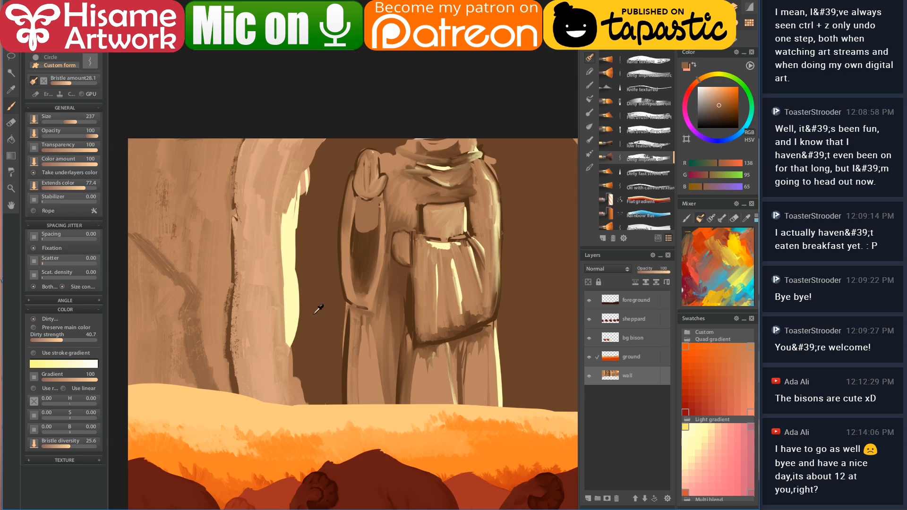
scroll(284, 360, down, 5)
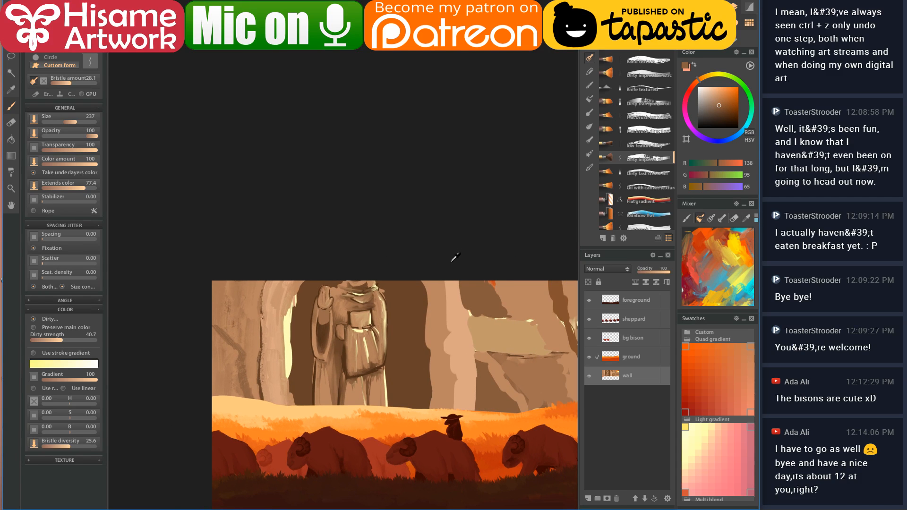
alt+click(493, 282)
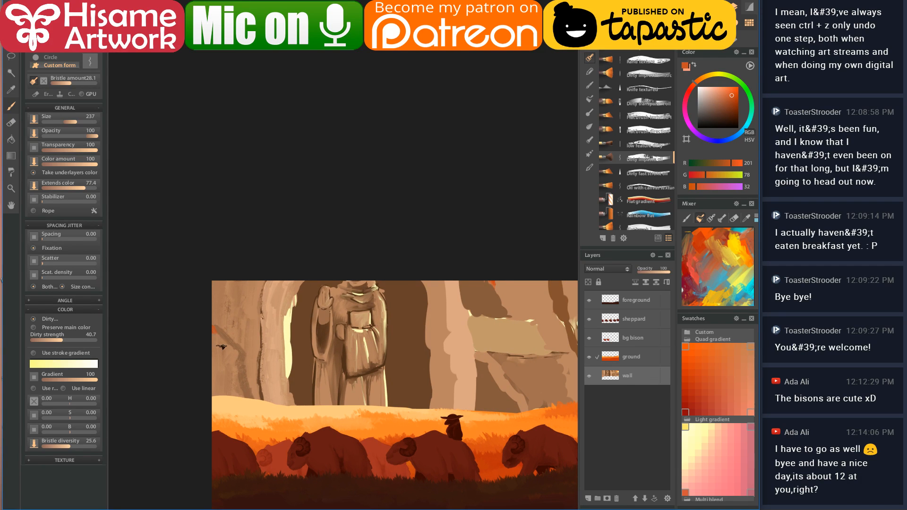
scroll(218, 338, up, 5)
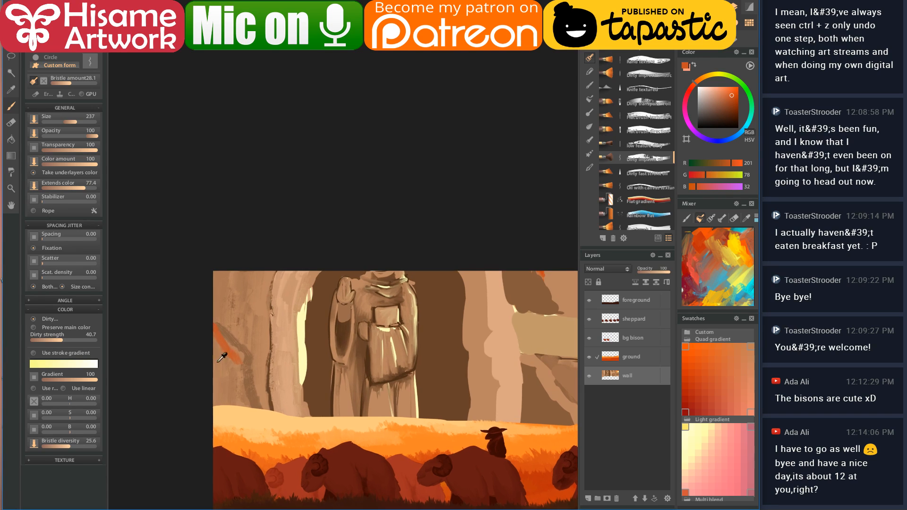
- Add orange strokes low on the left wall and paint tan over the orange diagonal
alt+click(223, 313)
mouse_move(196, 403)
mouse_down()
mouse_move(204, 360)
mouse_move(206, 443)
mouse_move(212, 379)
mouse_move(225, 418)
mouse_move(240, 399)
mouse_move(259, 407)
mouse_up()
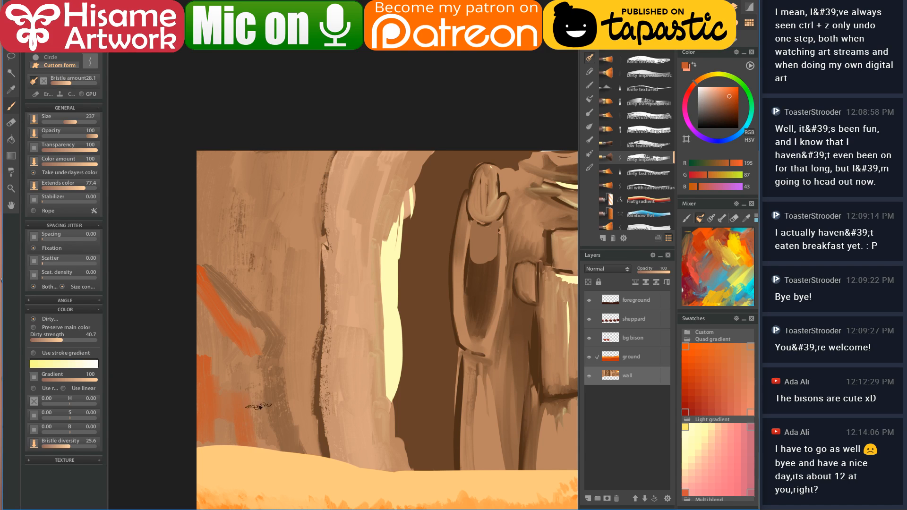
alt+click(218, 301)
mouse_move(242, 329)
mouse_down()
mouse_move(221, 313)
mouse_move(242, 364)
mouse_move(205, 351)
mouse_move(215, 326)
mouse_move(253, 368)
mouse_up()
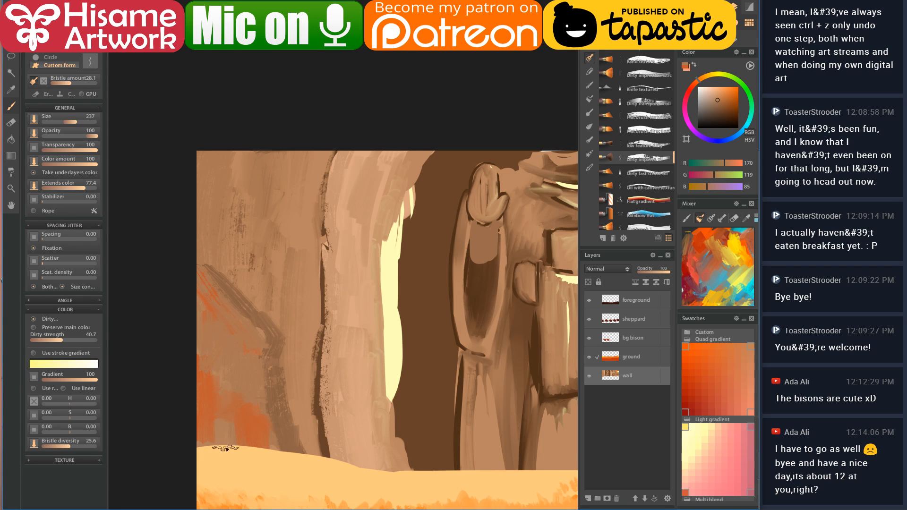
- Cover the orange patches at the left edge and lower area with a lighter tan
drag(395, 283, 339, 278)
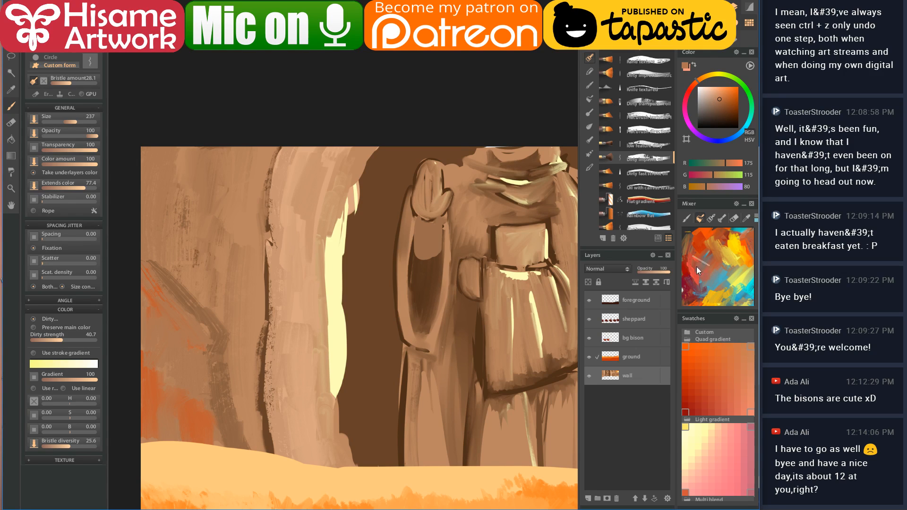
alt+click(155, 384)
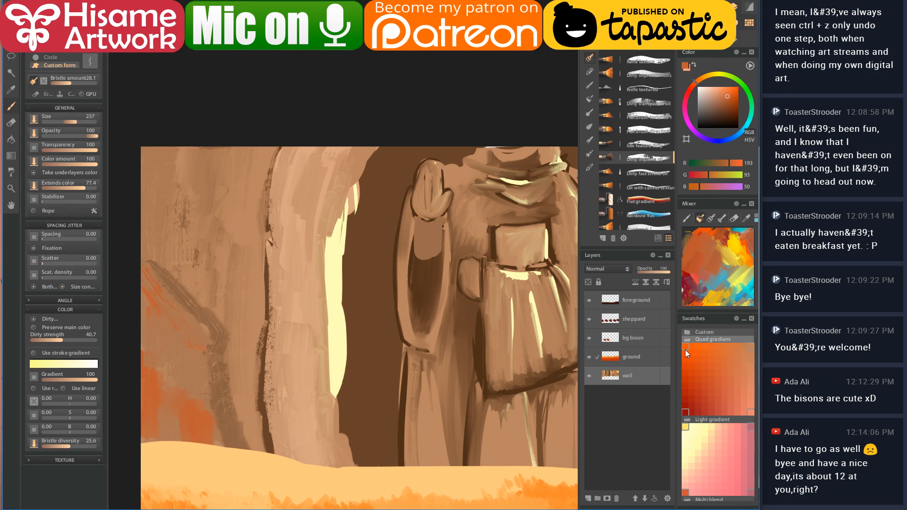
click(700, 440)
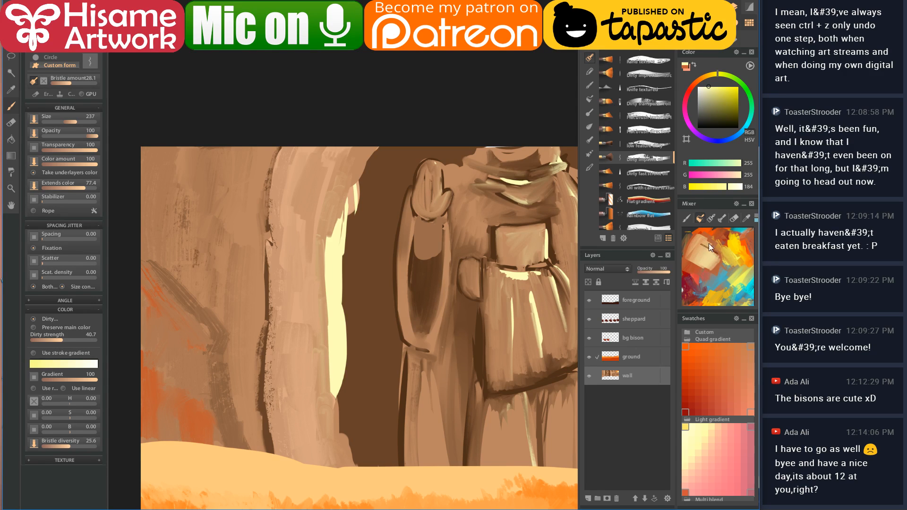
click(693, 250)
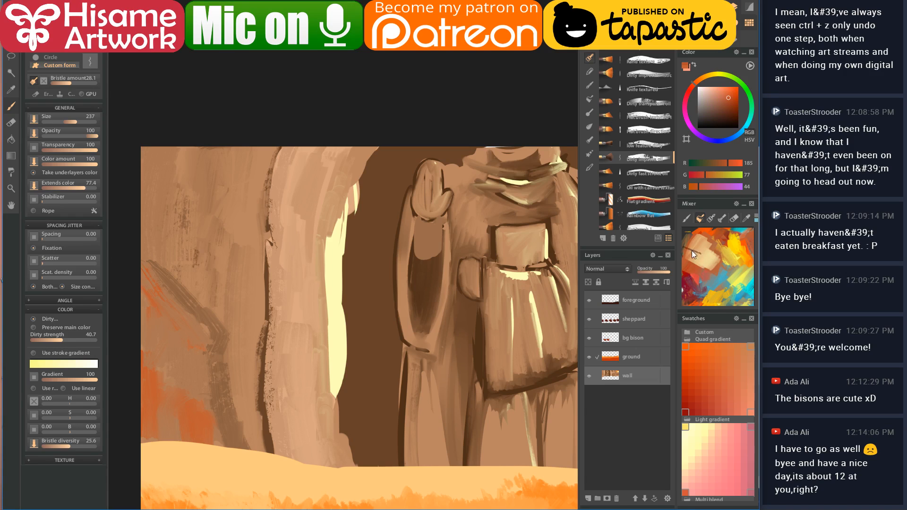
click(720, 247)
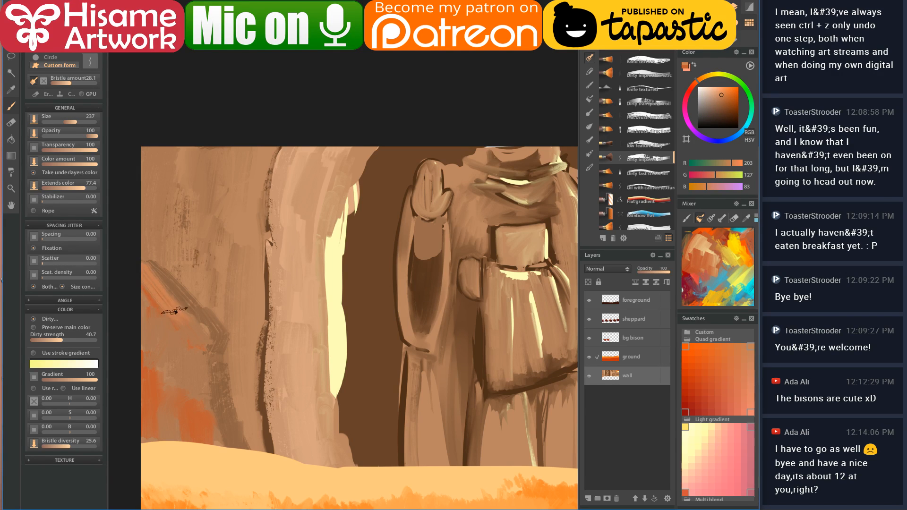
mouse_move(182, 310)
mouse_down()
mouse_move(205, 346)
mouse_move(138, 287)
mouse_move(177, 343)
mouse_move(159, 312)
mouse_up()
mouse_move(202, 365)
mouse_down()
mouse_move(223, 451)
mouse_move(209, 413)
mouse_up()
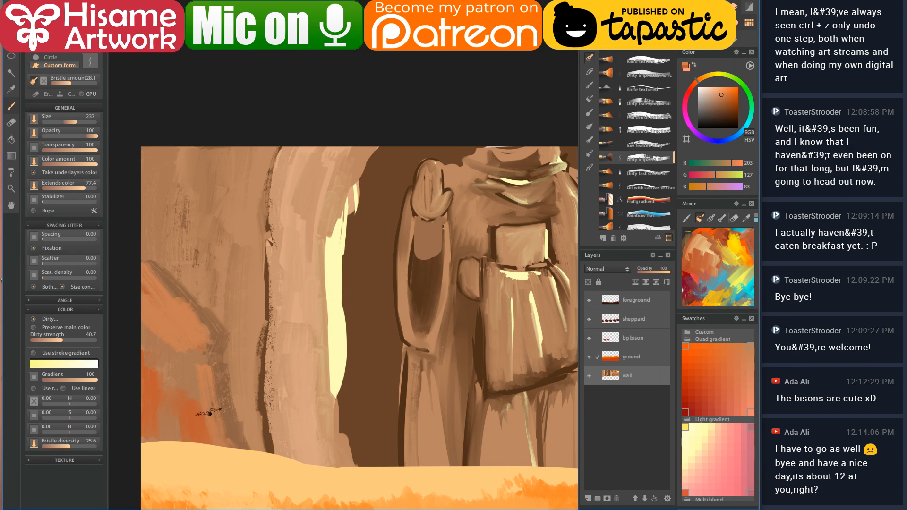
- Add darker brown strokes on the lower left wall and touch them up with mid tan
alt+click(224, 336)
mouse_move(187, 365)
mouse_down()
mouse_move(138, 359)
mouse_move(118, 341)
mouse_move(177, 371)
mouse_move(190, 394)
mouse_move(183, 371)
mouse_up()
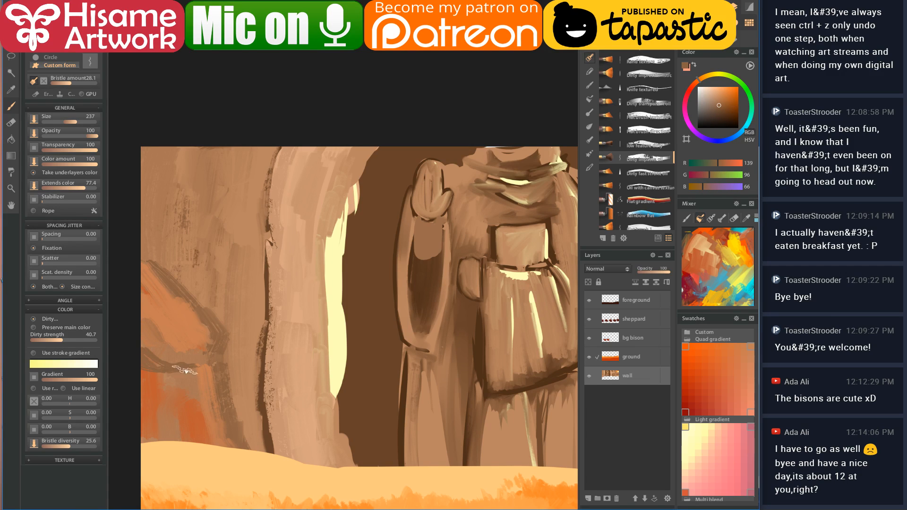
alt+click(199, 372)
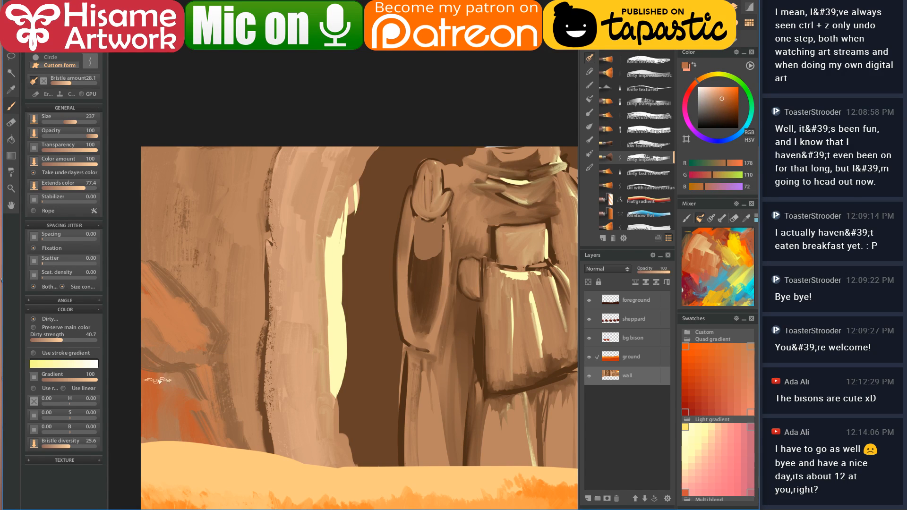
drag(189, 369, 215, 425)
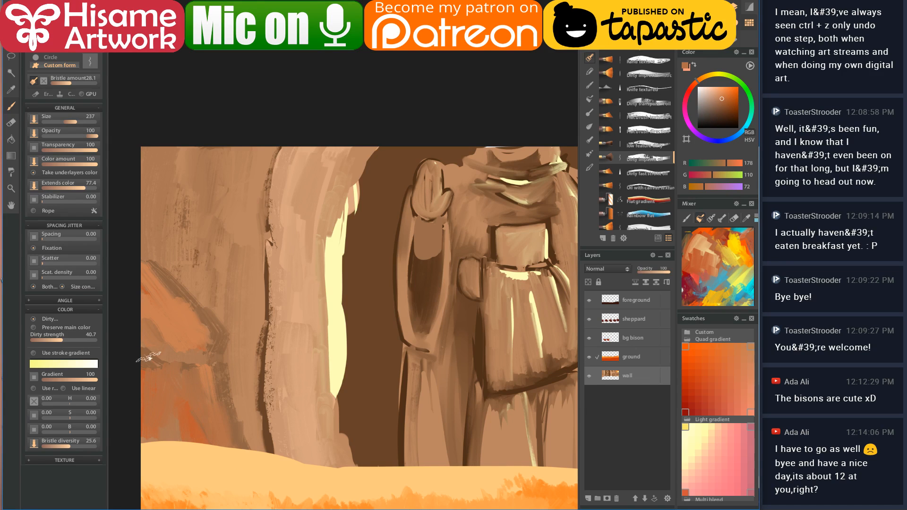
- Hatch dark brown cracks left of the pillar and along the pale pillar's edge
alt+click(177, 279)
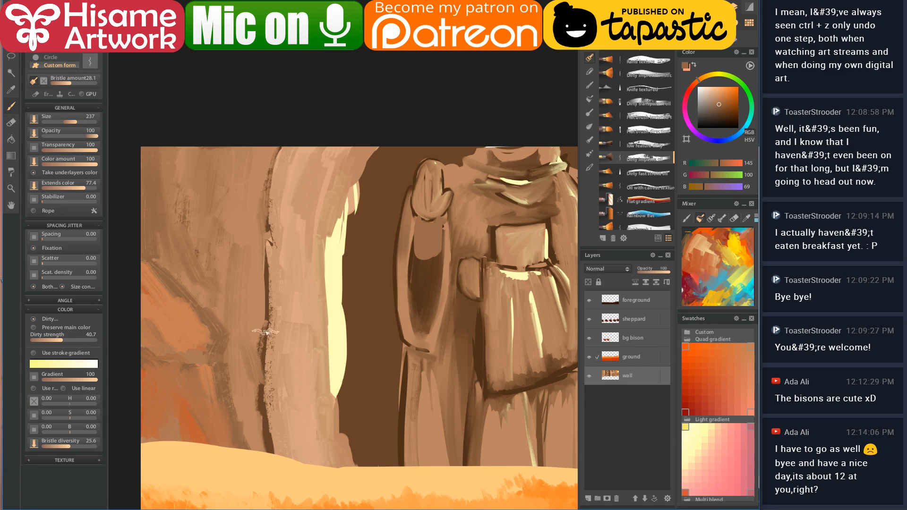
alt+click(268, 310)
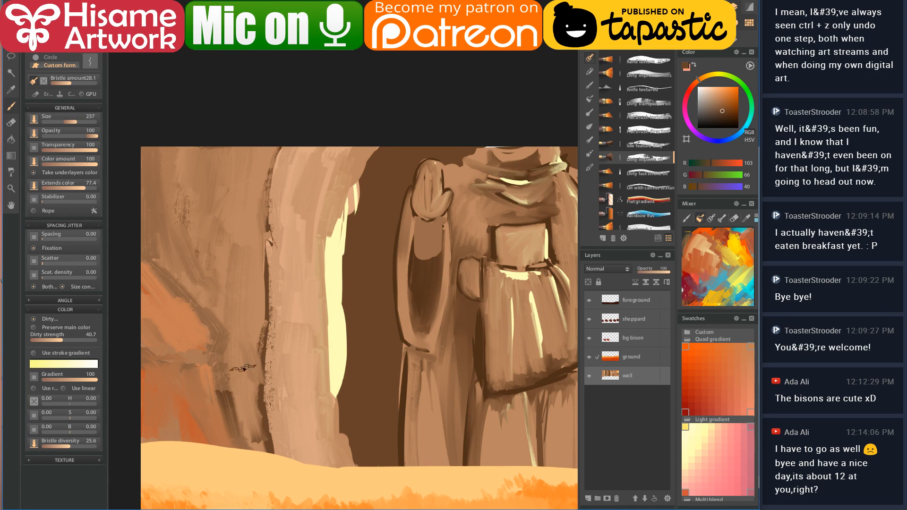
mouse_move(258, 441)
mouse_down()
mouse_move(244, 361)
mouse_move(256, 293)
mouse_up()
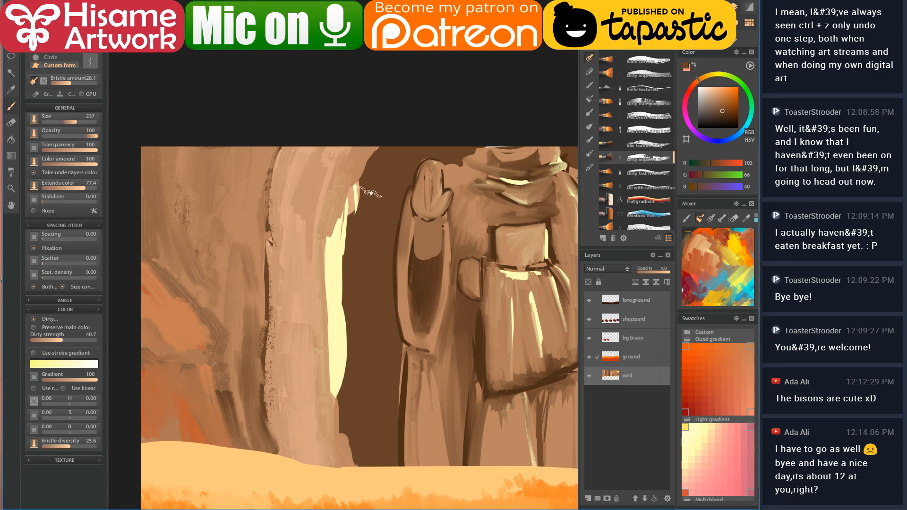
mouse_move(357, 198)
mouse_down()
mouse_move(347, 270)
mouse_move(347, 249)
mouse_move(345, 338)
mouse_up()
drag(353, 378, 342, 360)
scroll(326, 331, up, 2)
mouse_move(306, 295)
mouse_down()
mouse_move(315, 387)
mouse_move(329, 446)
mouse_up()
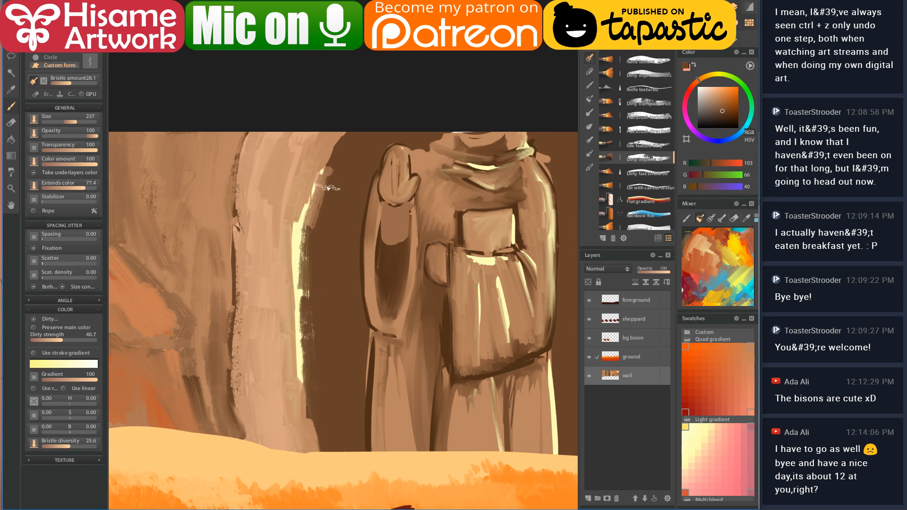
- Hatch dark brown shadow along the pillar's upper edge, beside the figure and along its leg
mouse_move(356, 150)
mouse_down()
mouse_move(347, 135)
mouse_move(325, 202)
mouse_up()
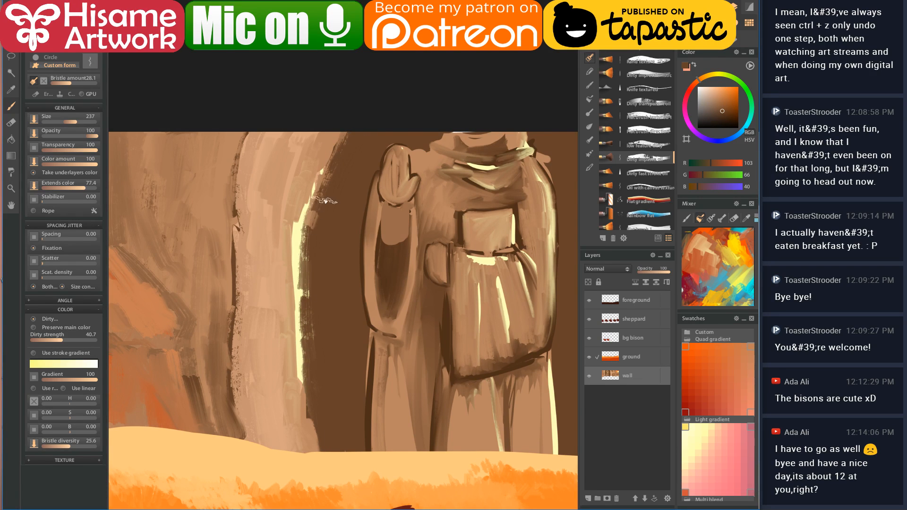
drag(354, 369, 309, 316)
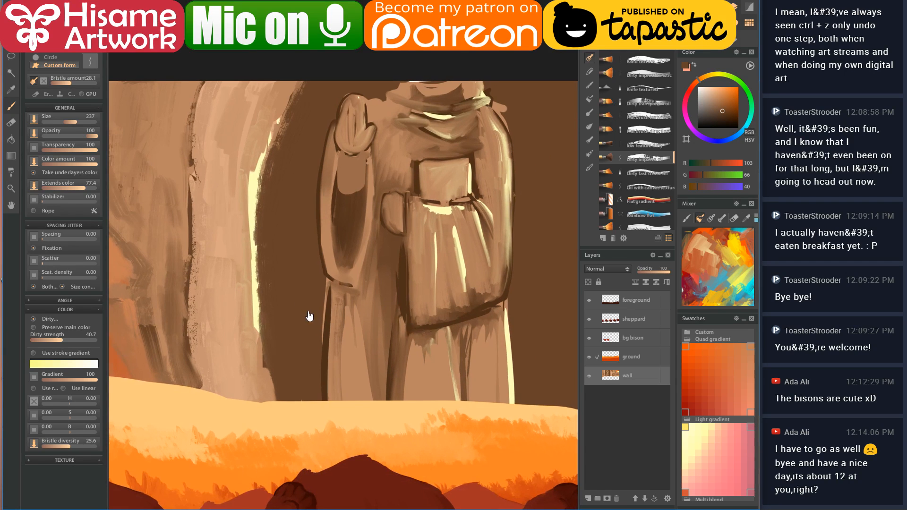
alt+click(325, 333)
drag(298, 186, 302, 309)
key(bracketleft)
key(bracketleft)
drag(322, 276, 318, 368)
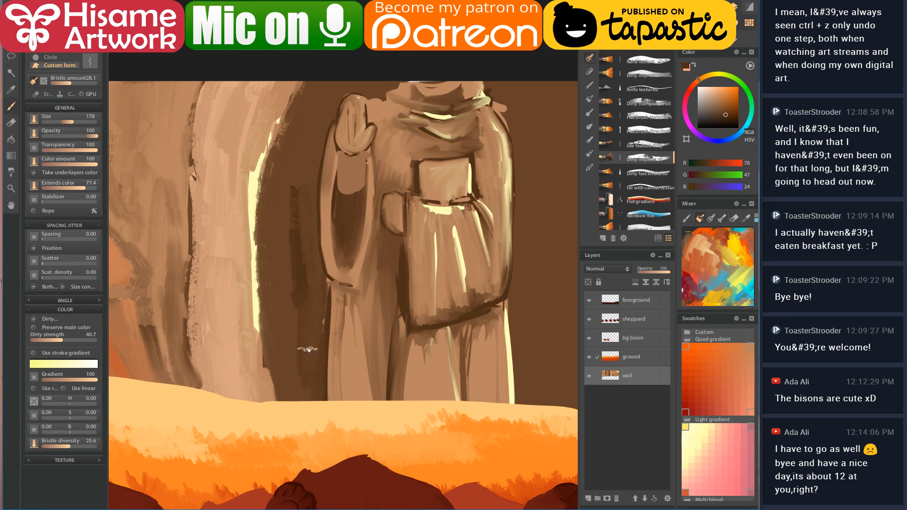
drag(297, 228, 306, 190)
- Darken the shadow beside the raised hand and run a dark edge down the figure's right side to the ground
mouse_move(331, 147)
mouse_down()
mouse_move(254, 164)
mouse_move(323, 286)
mouse_move(240, 167)
mouse_move(231, 200)
mouse_move(245, 322)
mouse_move(228, 202)
mouse_move(237, 389)
mouse_move(233, 348)
mouse_move(219, 364)
mouse_move(227, 275)
mouse_up()
drag(243, 136, 265, 104)
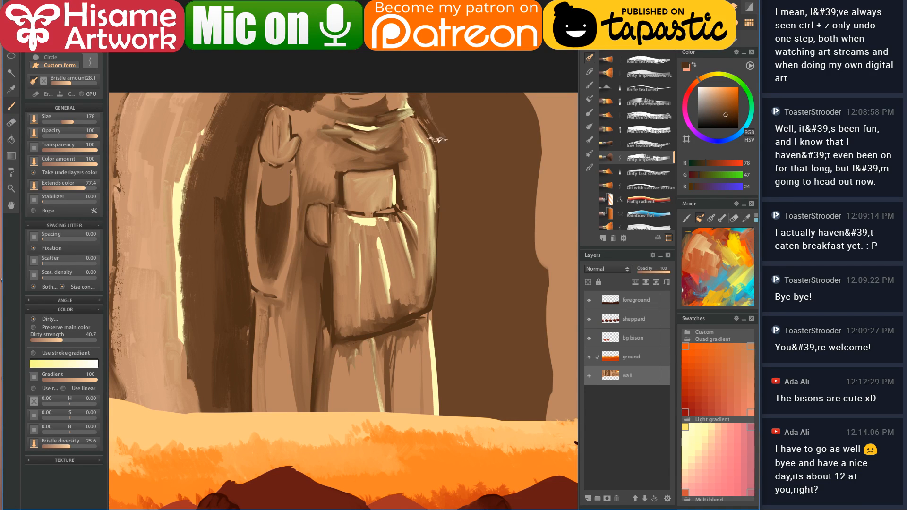
drag(444, 178, 443, 284)
mouse_move(449, 192)
mouse_down()
mouse_move(442, 317)
mouse_move(450, 395)
mouse_up()
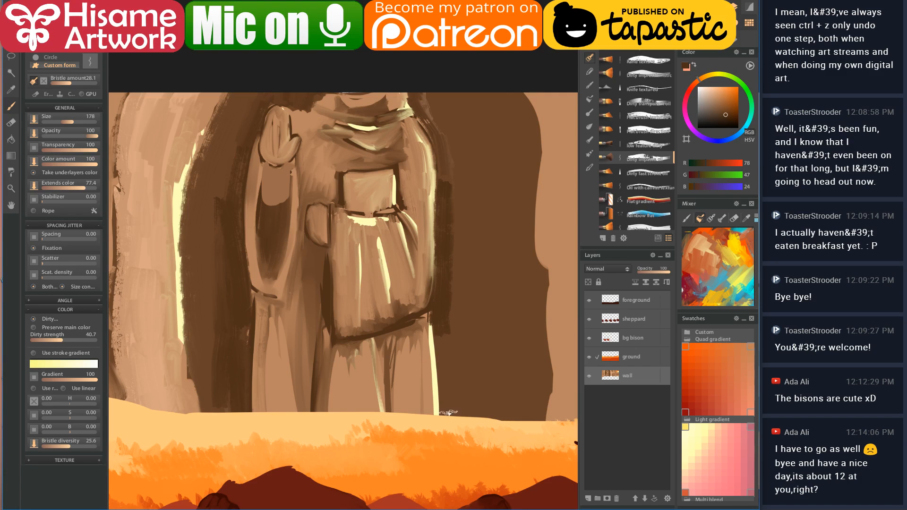
drag(442, 330, 445, 439)
drag(448, 326, 467, 396)
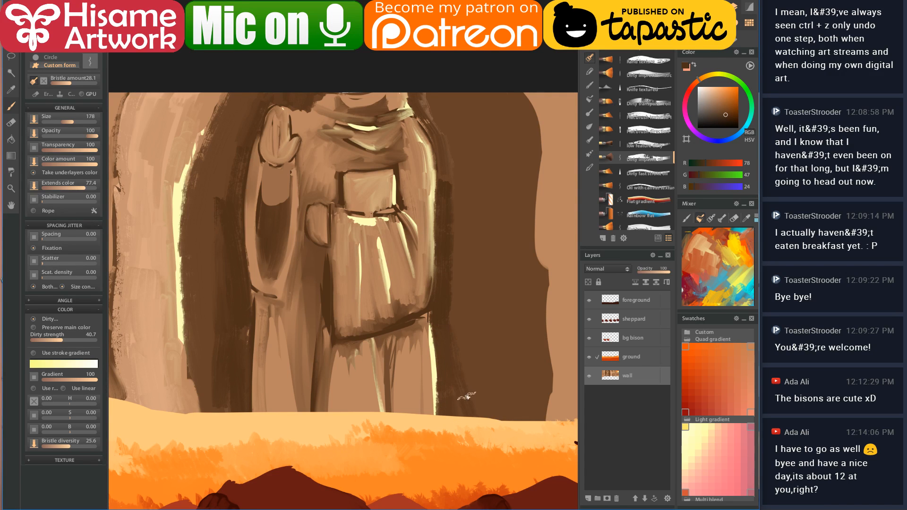
- Lay broad dark strokes across the rock right of the figure with a larger brush
mouse_move(435, 126)
mouse_down()
mouse_move(454, 141)
mouse_move(463, 199)
mouse_move(455, 285)
mouse_move(494, 397)
mouse_move(486, 359)
mouse_up()
drag(445, 257, 410, 234)
key(bracketright)
drag(495, 244, 437, 281)
mouse_move(440, 313)
mouse_down()
mouse_move(445, 410)
mouse_move(472, 313)
mouse_move(476, 349)
mouse_up()
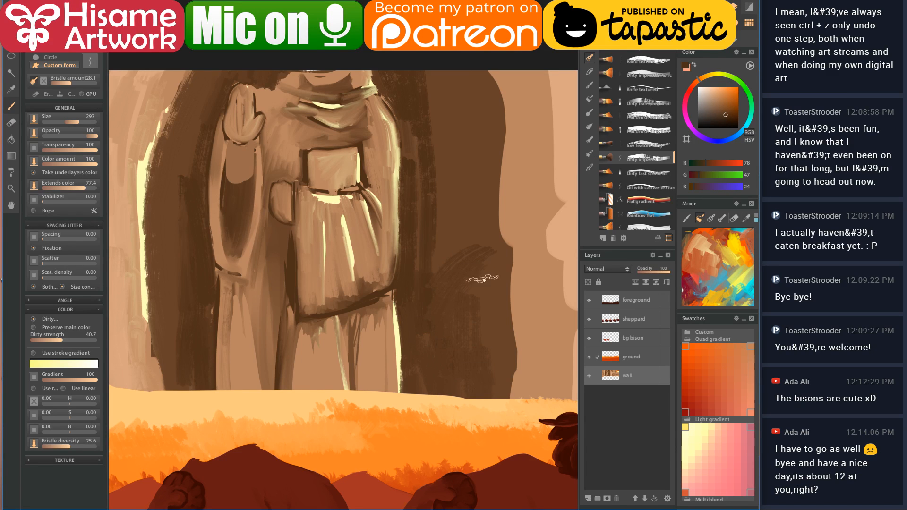
- Streak the right-side shadow with tan, then cover it again with dark brown
alt+click(489, 259)
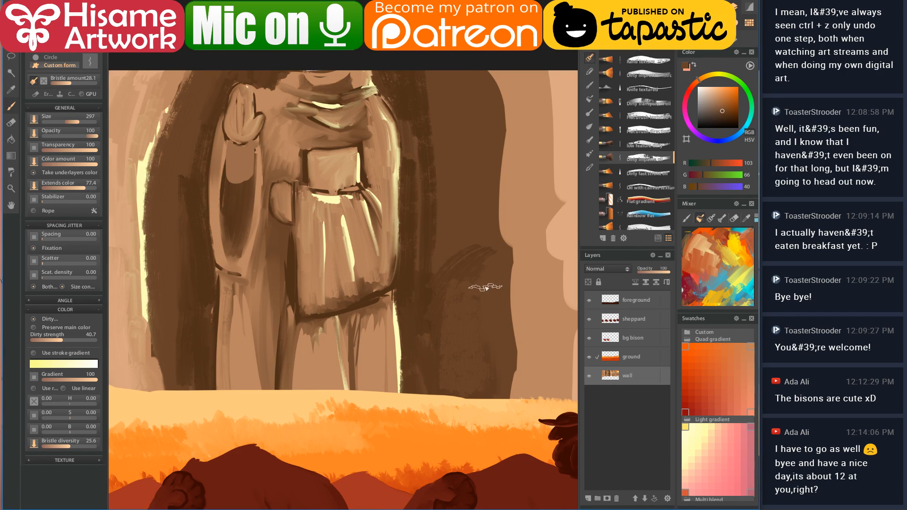
alt+click(533, 195)
mouse_move(477, 272)
mouse_down()
mouse_move(457, 330)
mouse_move(458, 390)
mouse_up()
alt+click(489, 303)
mouse_move(478, 274)
mouse_down()
mouse_move(458, 351)
mouse_move(465, 346)
mouse_move(461, 402)
mouse_up()
scroll(464, 264, up, 3)
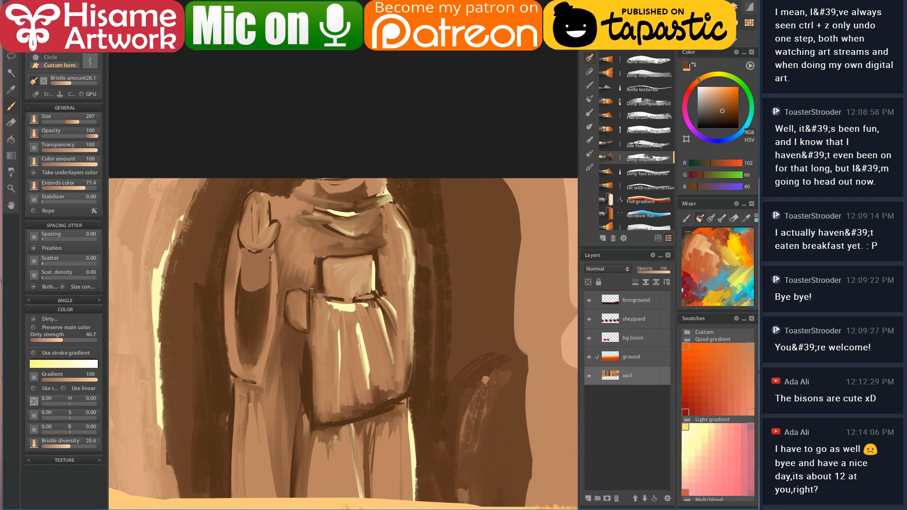
- Deepen the shadow right of the figure with the darkest brown, then shrink the brush
alt+click(387, 400)
drag(454, 176, 468, 371)
mouse_move(461, 191)
mouse_down()
mouse_move(492, 270)
mouse_move(486, 188)
mouse_move(495, 303)
mouse_up()
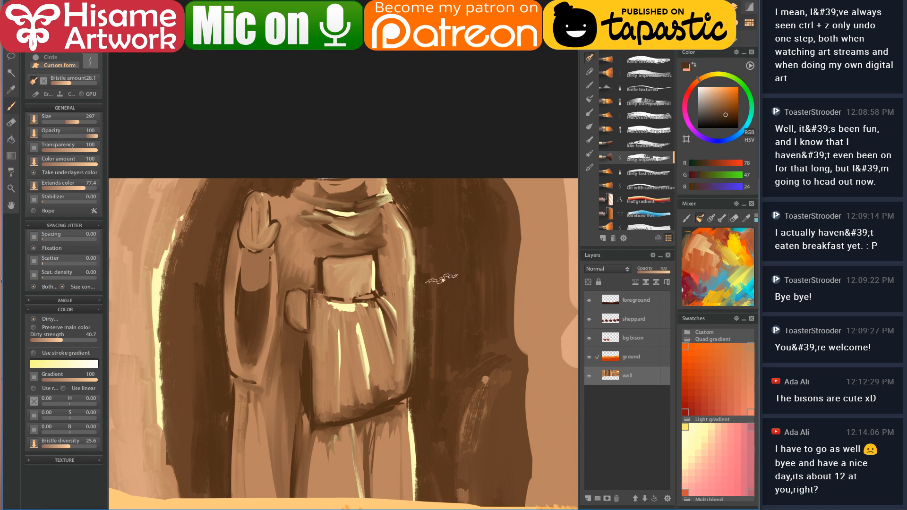
key(bracketleft)
key(bracketleft)
key(bracketleft)
key(bracketleft)
- Paint light tan vertical strokes over the robe skirt using a tan sampled from the robe
alt+click(333, 176)
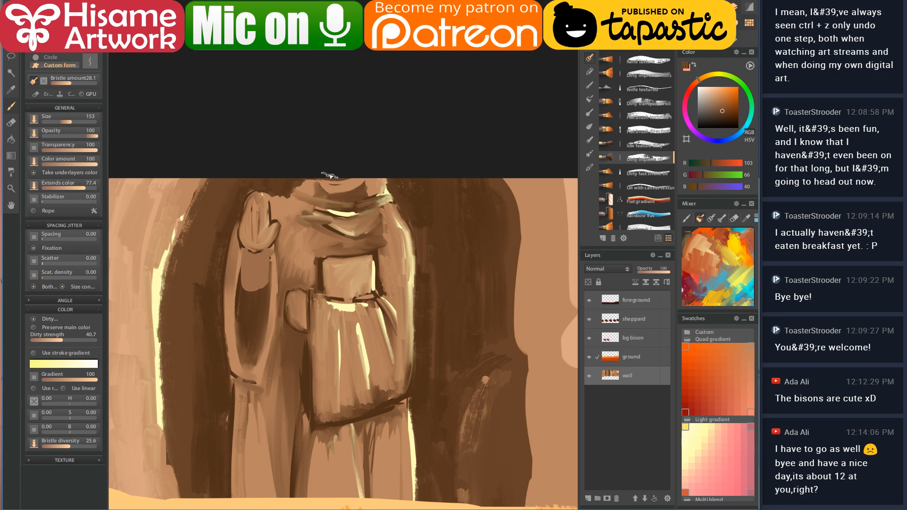
alt+click(332, 183)
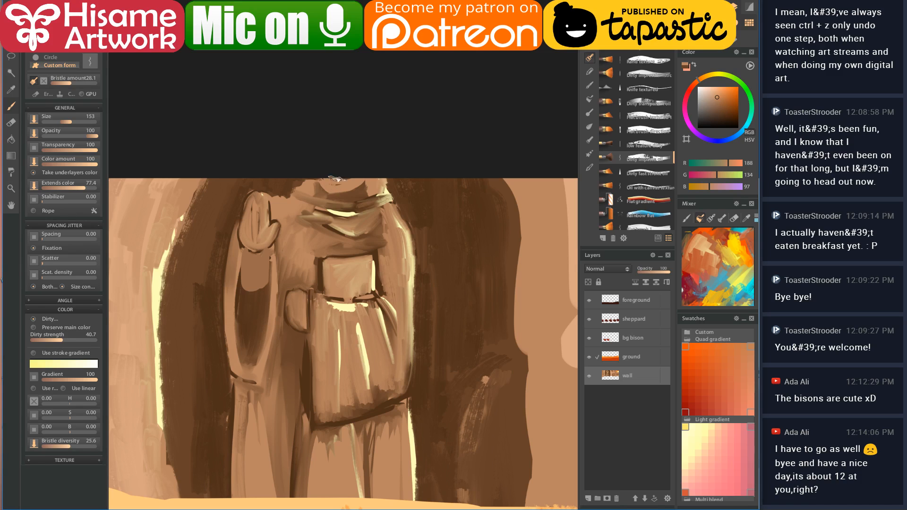
alt+click(399, 228)
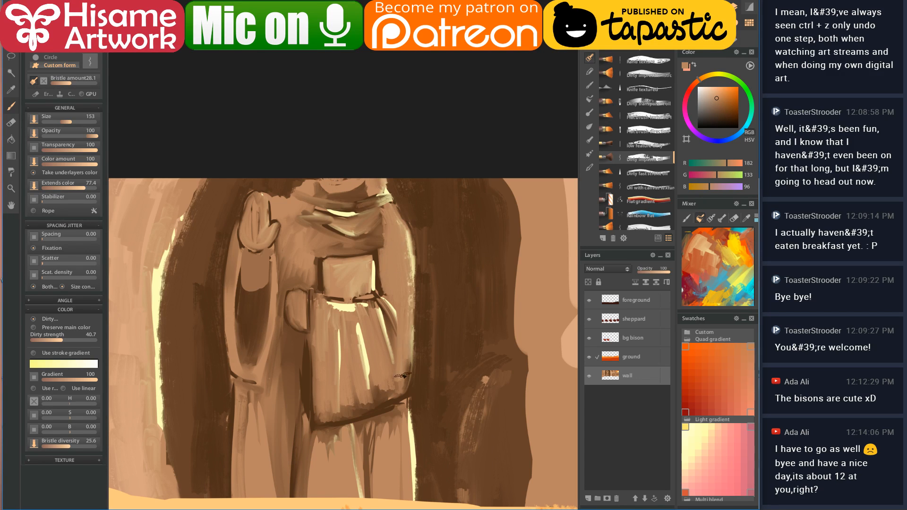
drag(398, 320, 441, 146)
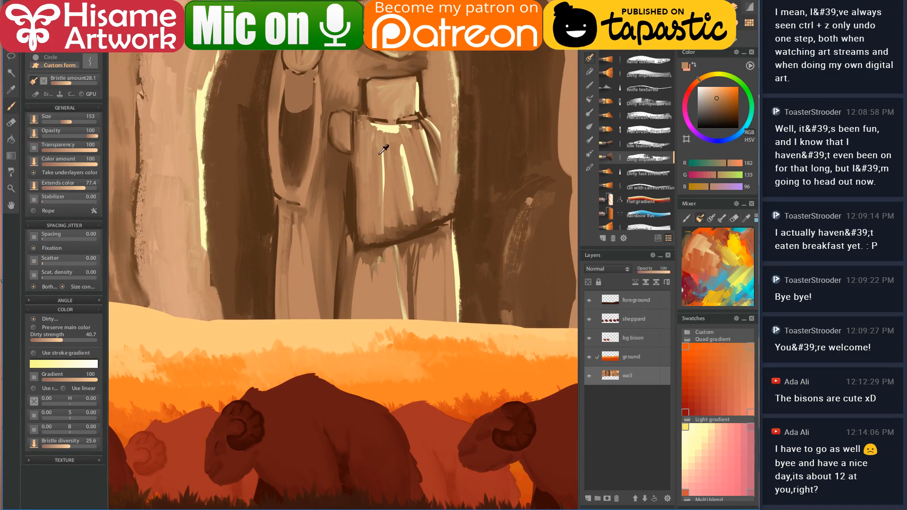
mouse_move(363, 167)
mouse_down()
mouse_move(376, 244)
mouse_move(393, 180)
mouse_move(396, 232)
mouse_up()
drag(421, 178, 429, 188)
drag(419, 153, 431, 182)
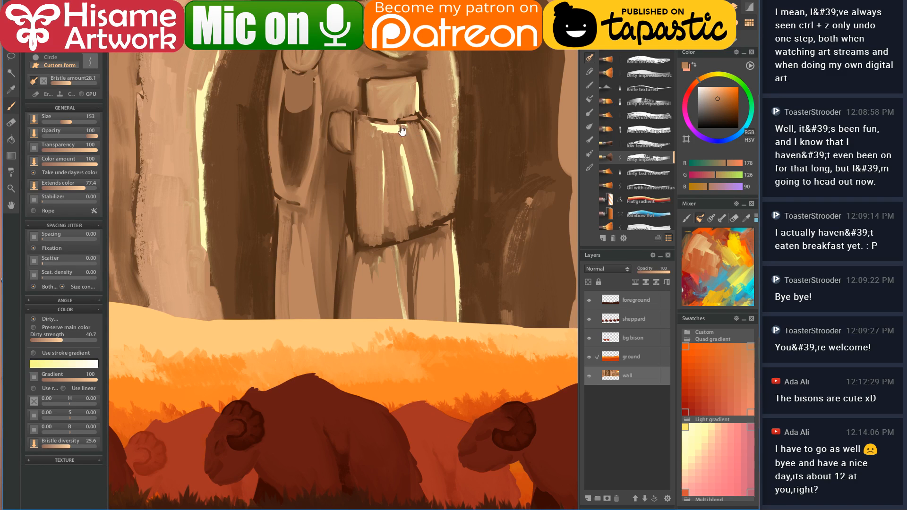
- Pick a lighter tan and then a darker brown from the canvas with the figure back in view
scroll(416, 137, up, 3)
click(249, 158)
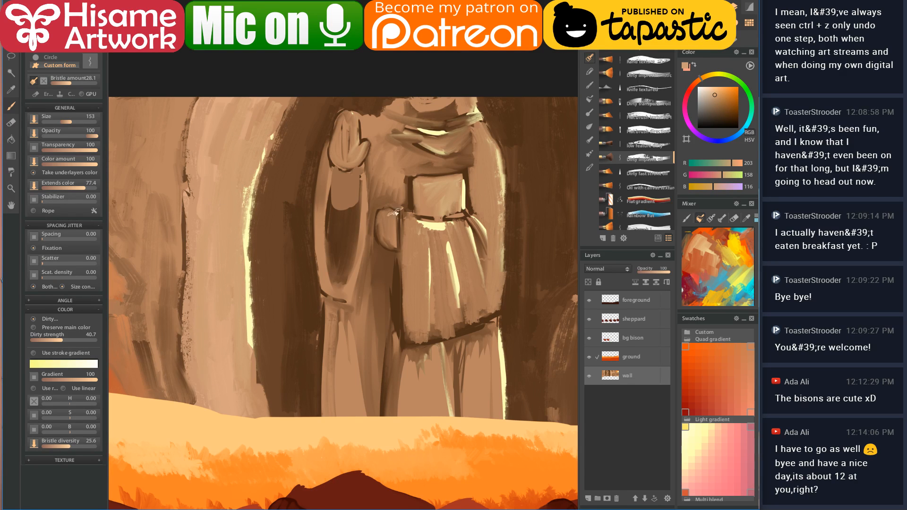
scroll(381, 214, up, 2)
drag(351, 240, 329, 253)
click(252, 207)
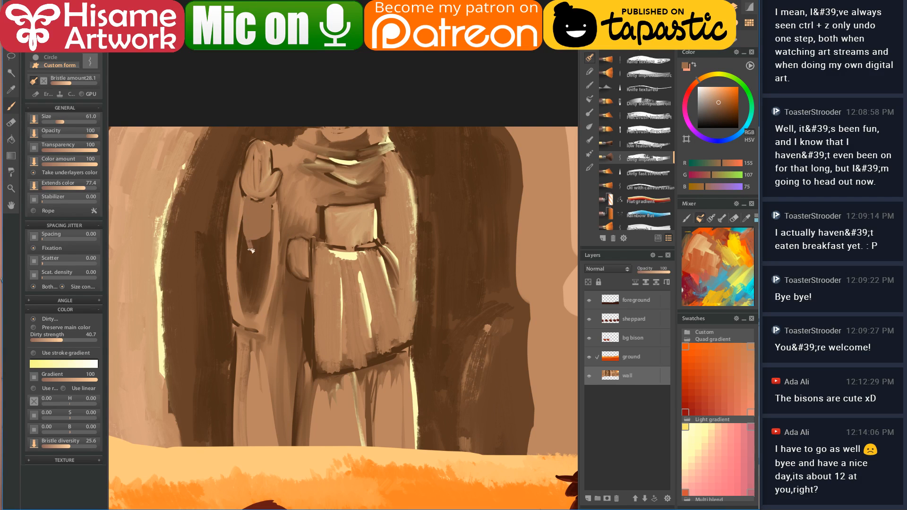
- Paint light and dark strokes down the figure's arm, darkening its right edge and the skirt's left edge
drag(269, 201, 257, 252)
drag(258, 207, 258, 251)
mouse_move(269, 207)
mouse_down()
mouse_move(270, 232)
mouse_move(248, 203)
mouse_move(250, 246)
mouse_up()
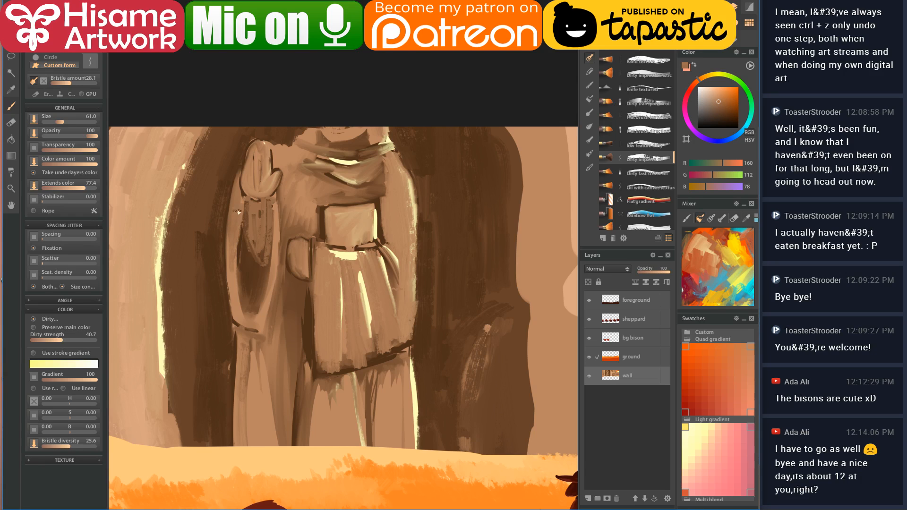
drag(240, 186, 233, 250)
click(237, 346)
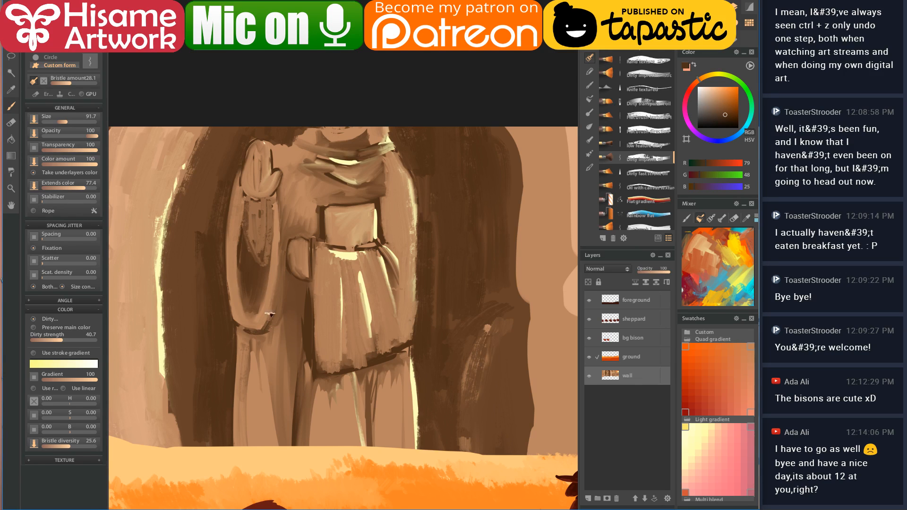
click(316, 328)
drag(267, 331, 277, 265)
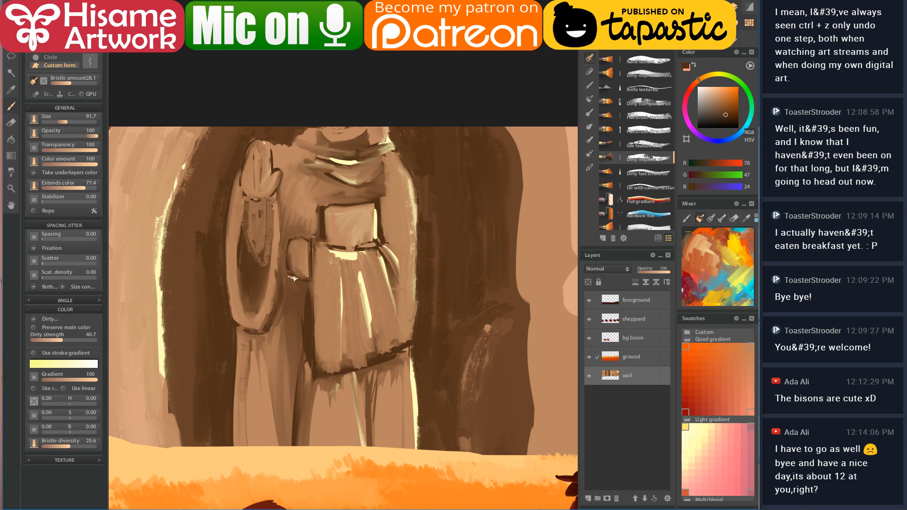
mouse_move(303, 284)
mouse_down()
mouse_move(292, 324)
mouse_move(293, 311)
mouse_move(306, 310)
mouse_move(298, 328)
mouse_move(306, 282)
mouse_move(311, 303)
mouse_up()
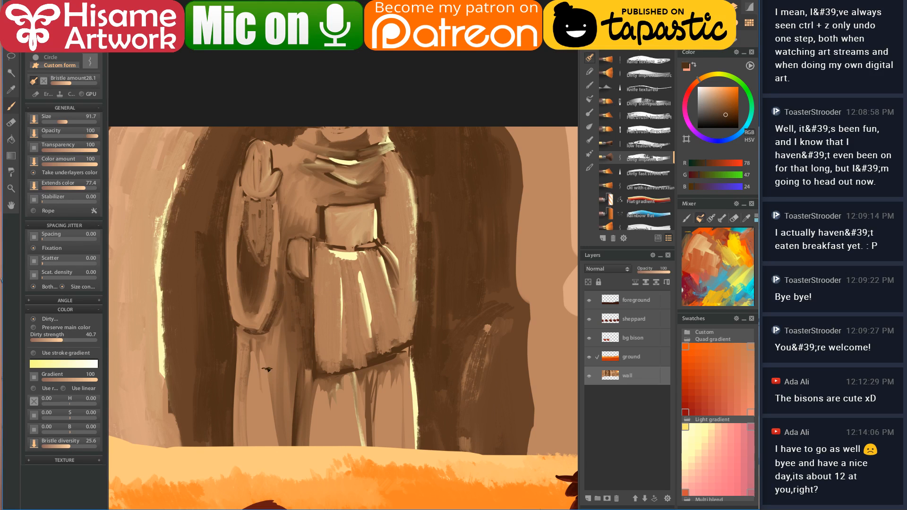
- Enlarge the brush to size 133 and paint dark and light brown strokes down the trouser leg
key(])
alt+click(255, 343)
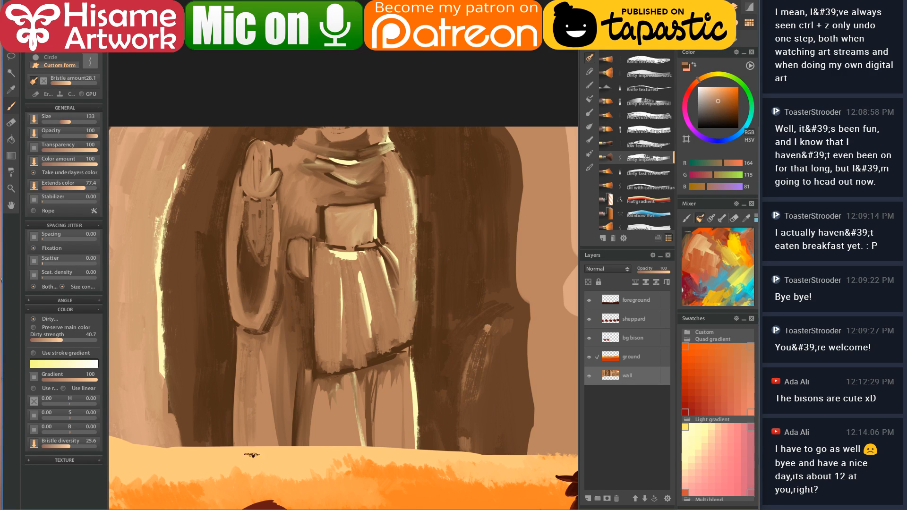
drag(267, 360, 283, 444)
drag(259, 342, 277, 454)
drag(269, 406, 269, 421)
alt+click(283, 341)
drag(268, 367, 277, 409)
alt+click(320, 353)
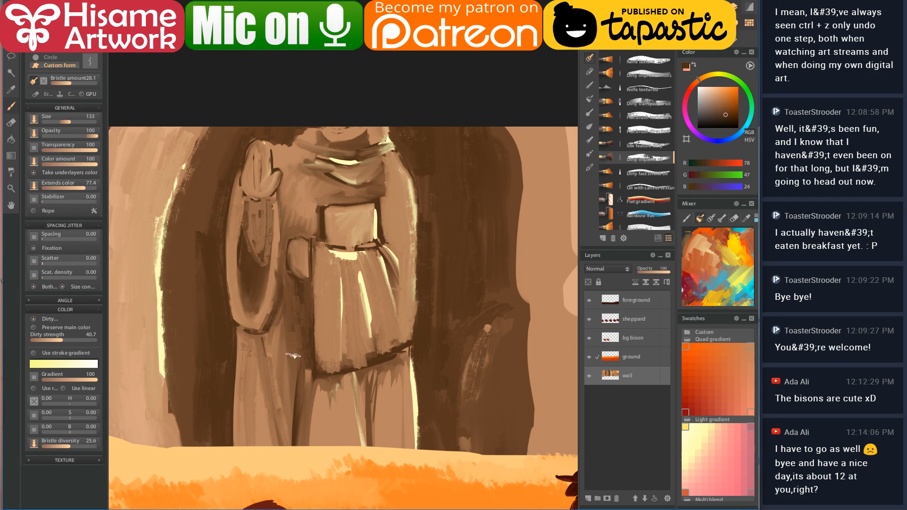
drag(290, 371, 286, 437)
drag(294, 373, 283, 454)
- Try lightening below the waist with tan, undo it, then strengthen the dark belt line
alt+click(293, 334)
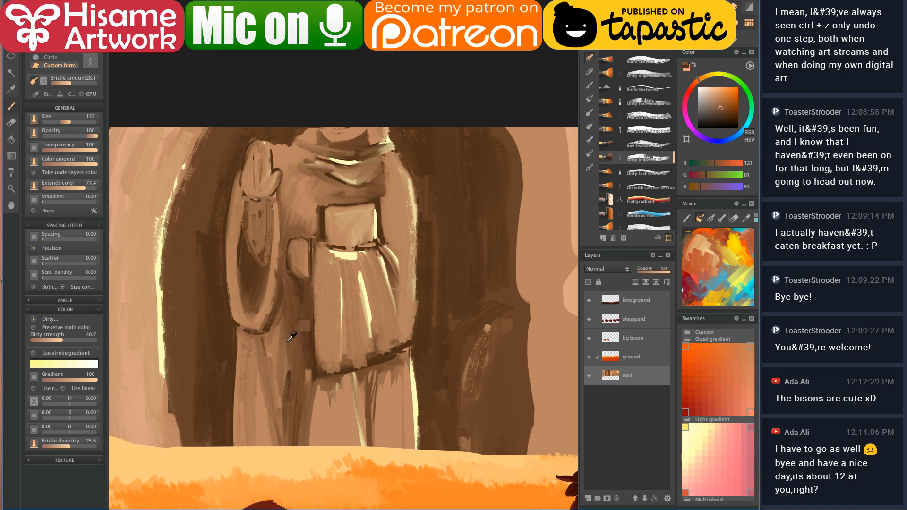
alt+click(331, 389)
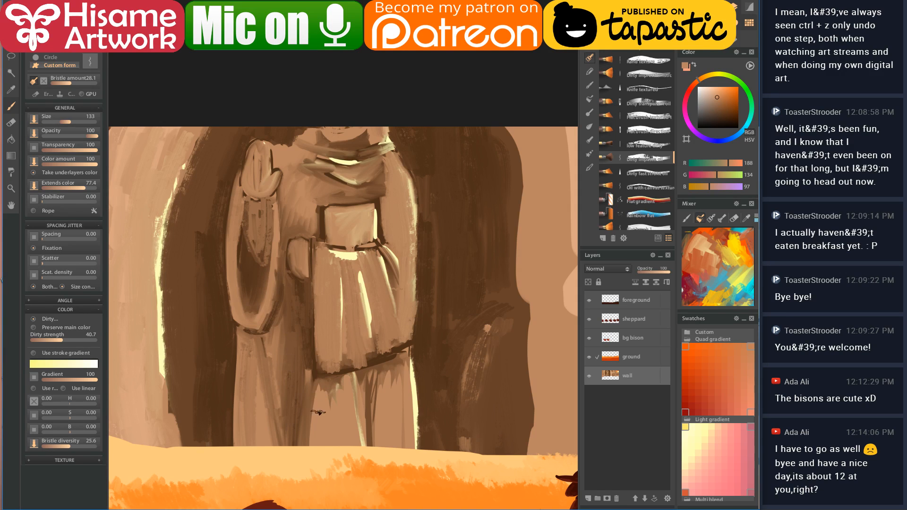
mouse_move(323, 379)
mouse_down()
mouse_move(342, 397)
mouse_move(349, 426)
mouse_move(344, 385)
mouse_move(330, 444)
mouse_up()
key(ctrl+z)
key(ctrl+z)
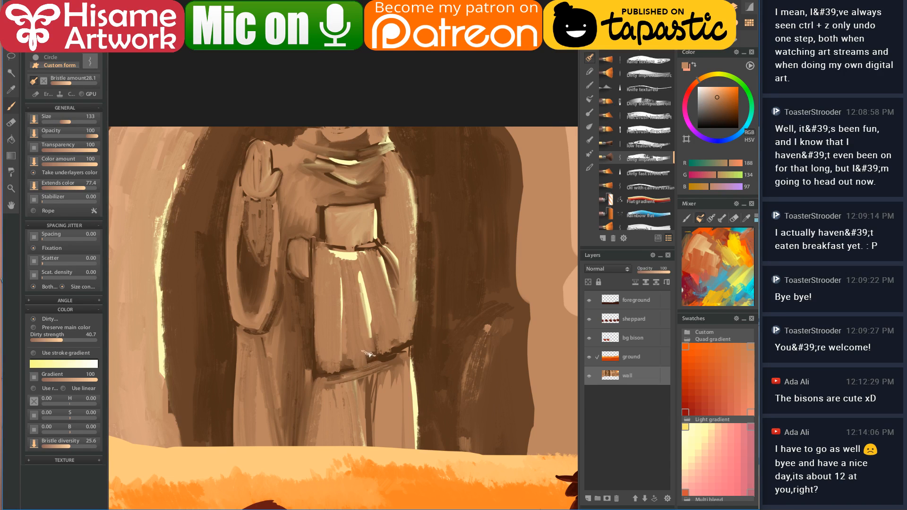
alt+click(331, 372)
mouse_move(330, 371)
mouse_down()
mouse_move(390, 359)
mouse_move(412, 284)
mouse_up()
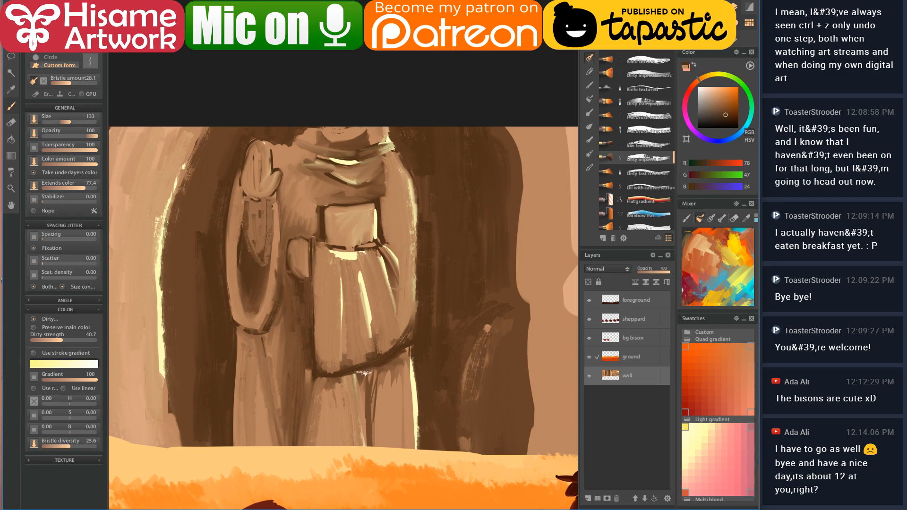
- Paint brown and tan strokes down the robe, toning down the highlight on its right edge
alt+click(384, 370)
mouse_move(378, 387)
mouse_down()
mouse_move(363, 447)
mouse_move(378, 431)
mouse_up()
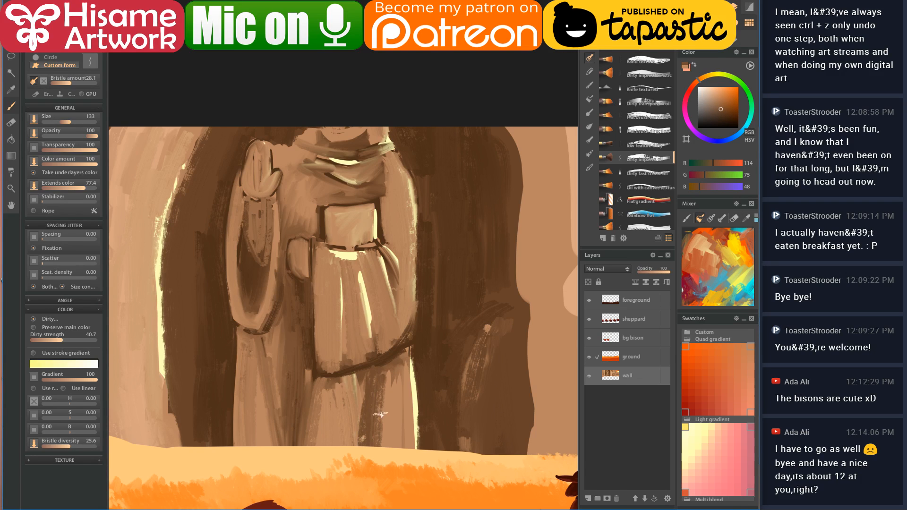
alt+click(389, 405)
drag(384, 368, 374, 447)
drag(403, 358, 405, 449)
drag(403, 364, 405, 449)
drag(395, 399, 394, 445)
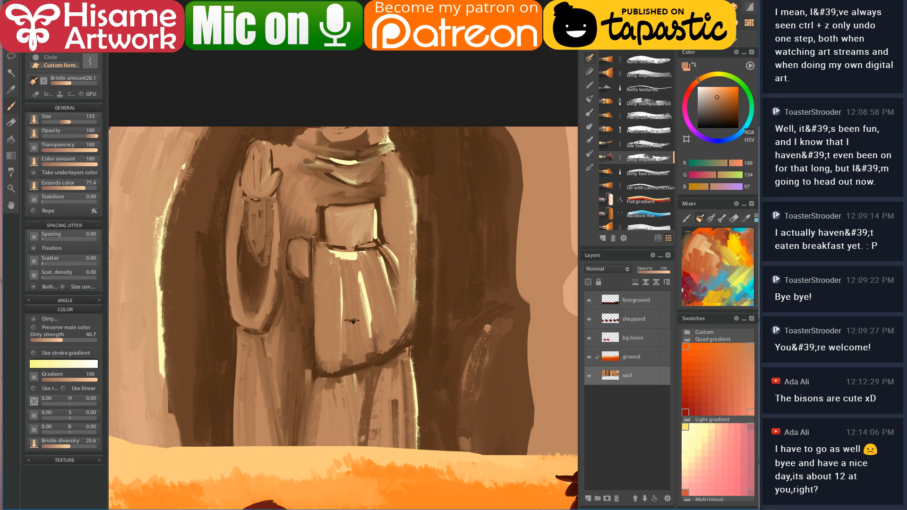
alt+click(392, 367)
mouse_move(392, 371)
mouse_down()
mouse_move(392, 470)
mouse_move(407, 449)
mouse_up()
- Add light tan and dark brown strokes to the scarf, outlining its lower edge in dark brown
alt+click(293, 158)
mouse_move(301, 150)
mouse_down()
mouse_move(357, 156)
mouse_move(369, 140)
mouse_up()
alt+click(339, 173)
mouse_move(306, 152)
mouse_down()
mouse_move(344, 164)
mouse_move(397, 141)
mouse_up()
drag(301, 154, 334, 172)
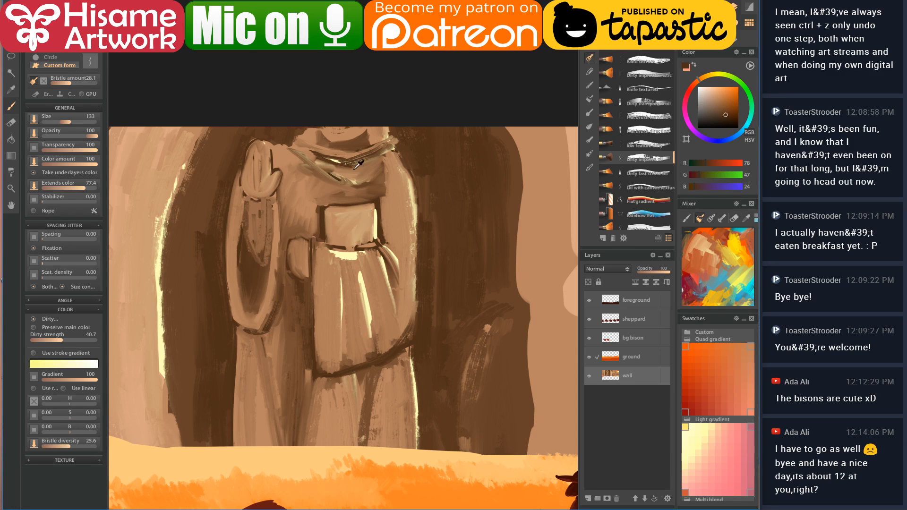
mouse_move(290, 146)
mouse_down()
mouse_move(338, 183)
mouse_move(379, 179)
mouse_move(397, 160)
mouse_up()
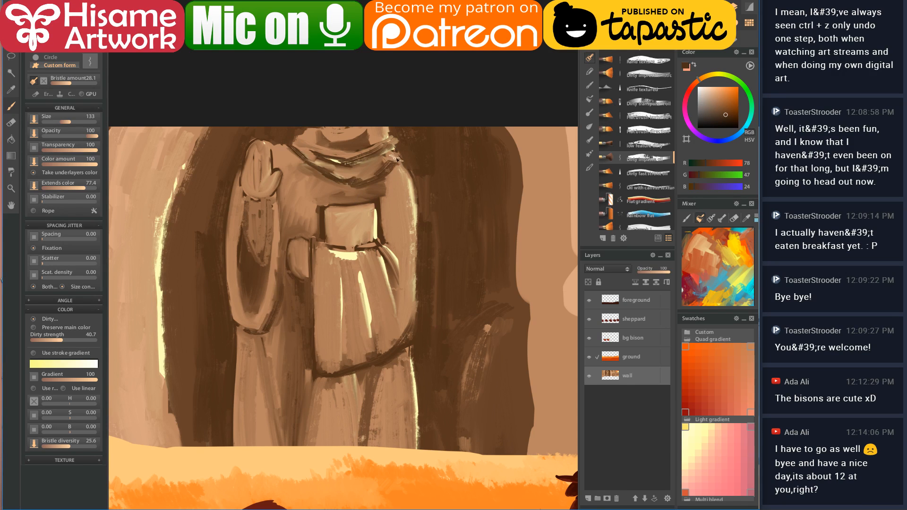
- Sample browns and tans, then darken the top edge of the belt block with dark outline brown
alt+click(388, 155)
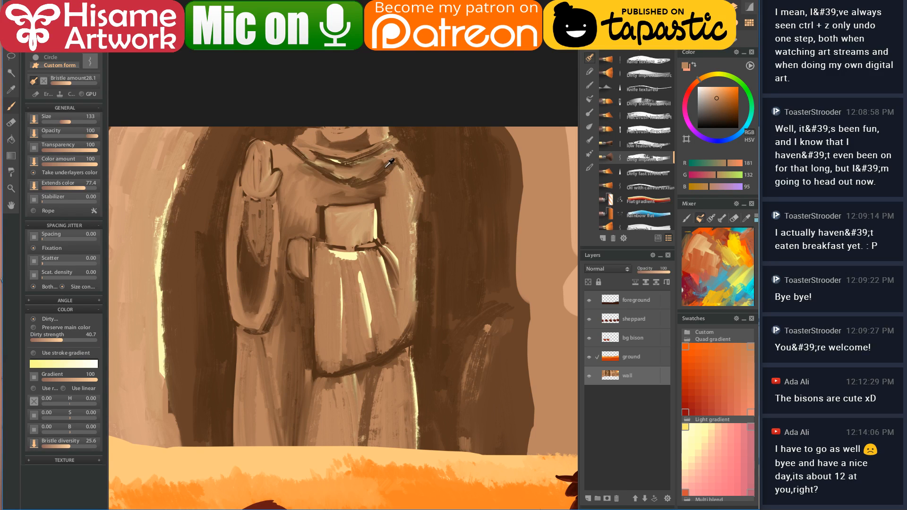
alt+click(395, 171)
alt+click(400, 192)
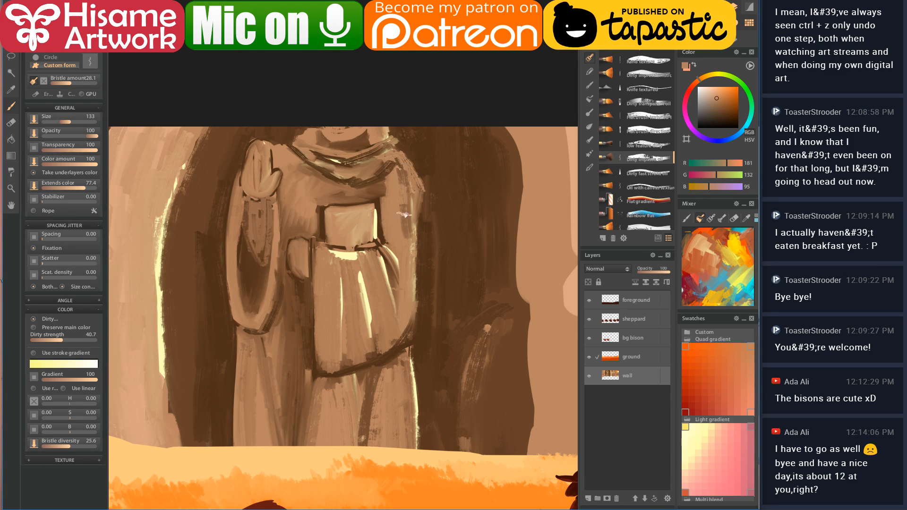
alt+click(391, 257)
alt+click(386, 258)
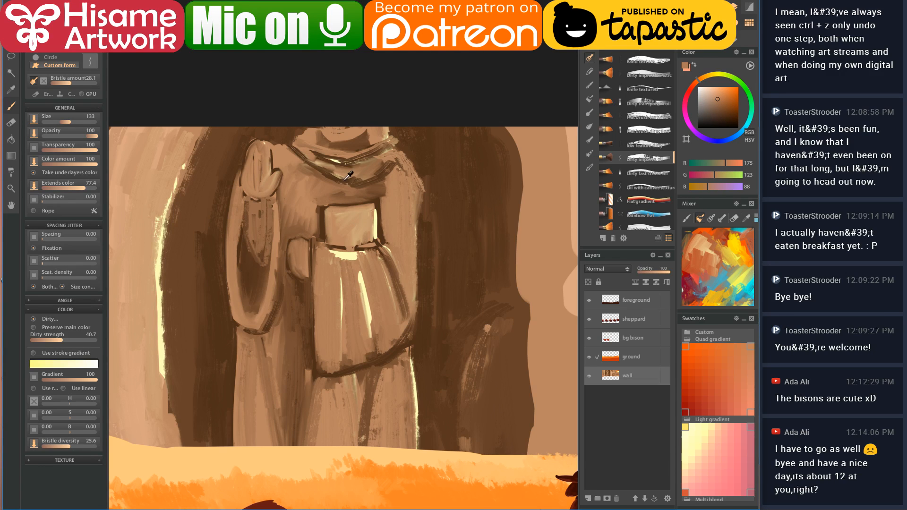
scroll(349, 176, up, 3)
alt+click(309, 205)
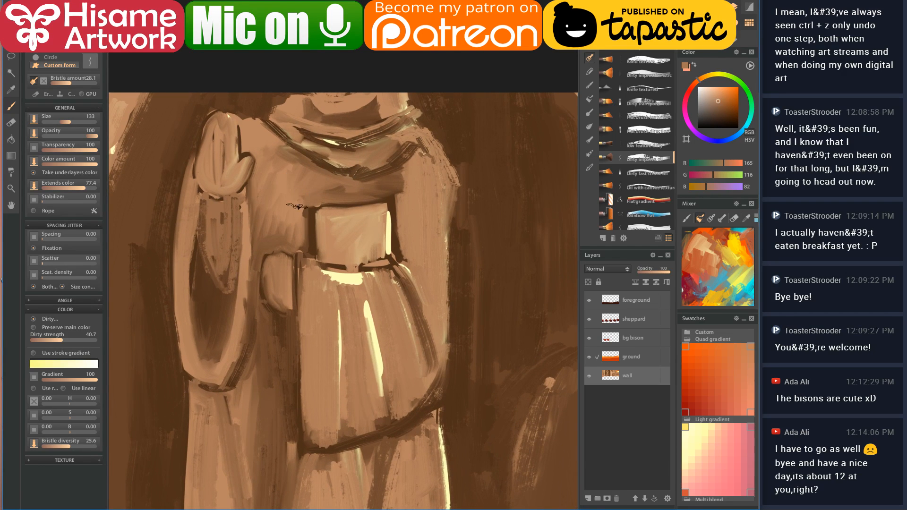
alt+click(313, 226)
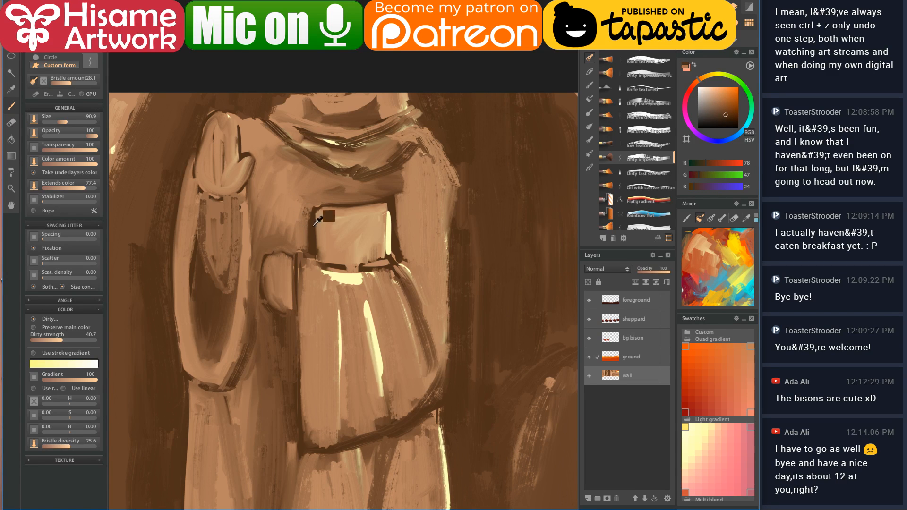
drag(316, 206, 396, 205)
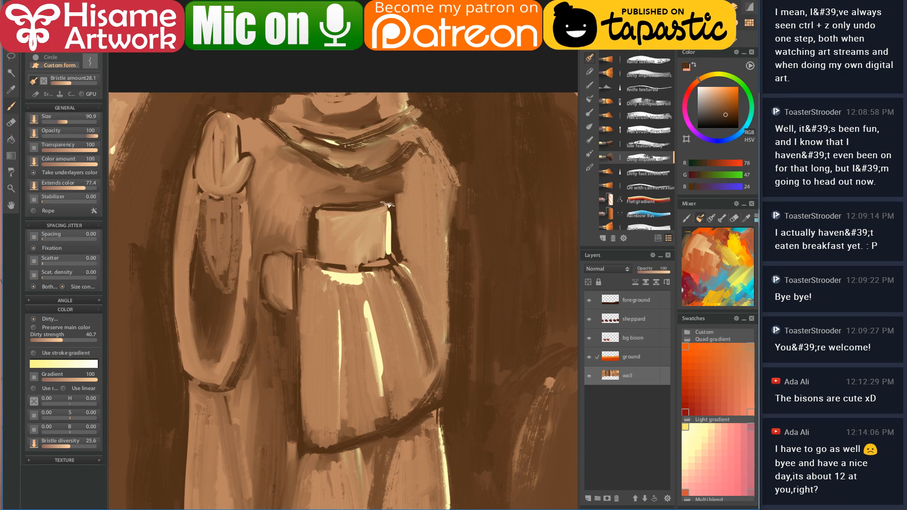
- Highlight the belt block's right edge pale yellow, soften its left inner edge, and darken its lower edge
alt+click(384, 231)
alt+click(391, 225)
drag(388, 206, 387, 257)
alt+click(339, 219)
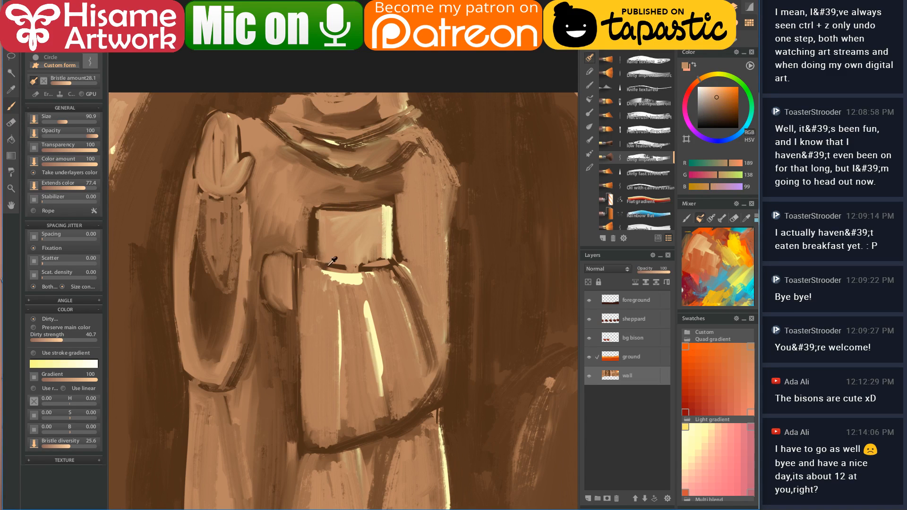
drag(326, 215, 321, 253)
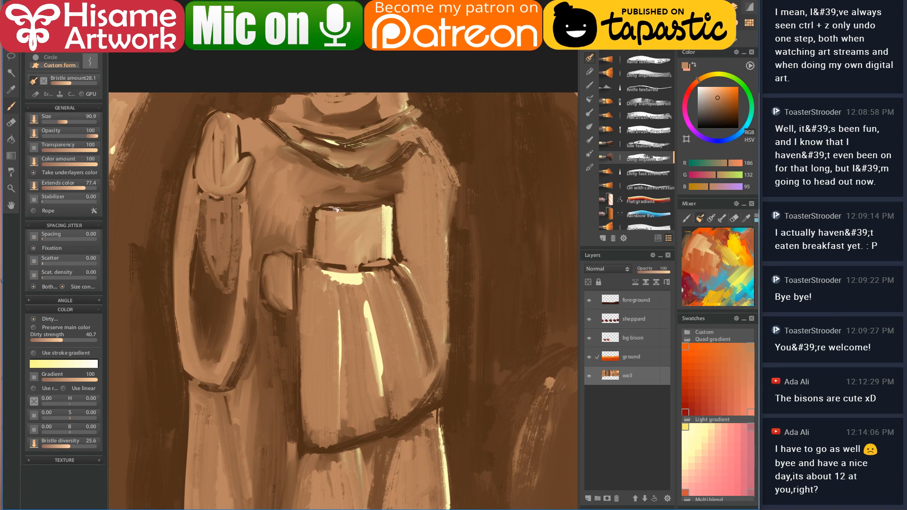
alt+click(333, 262)
mouse_move(303, 255)
mouse_down()
mouse_move(350, 269)
mouse_move(395, 258)
mouse_move(390, 265)
mouse_move(394, 258)
mouse_move(408, 285)
mouse_move(386, 267)
mouse_move(371, 287)
mouse_up()
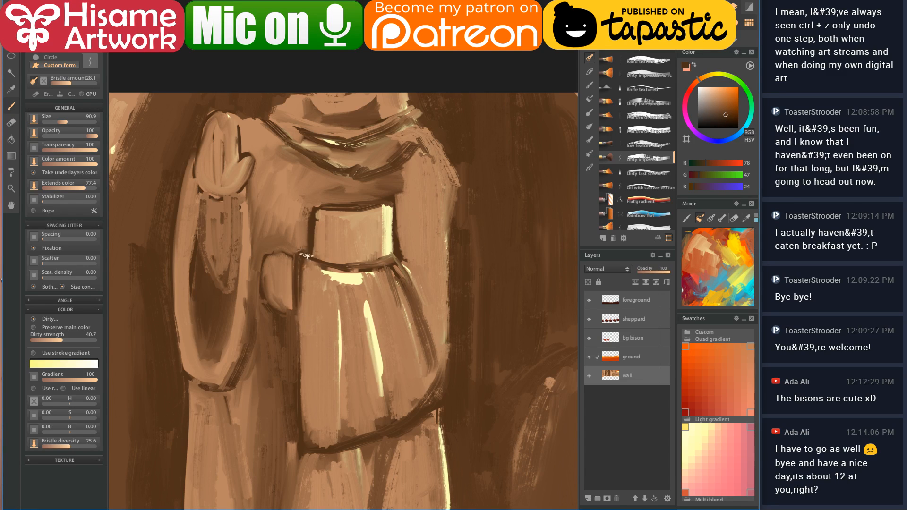
- Add cream highlights on the robe fold and the top of the robe skirt
alt+click(314, 274)
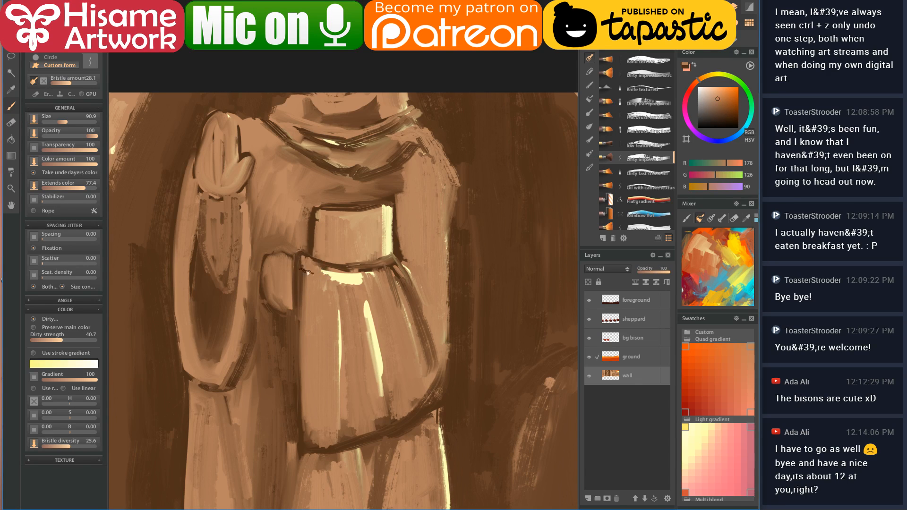
alt+click(341, 273)
drag(376, 268, 395, 286)
drag(333, 274, 329, 281)
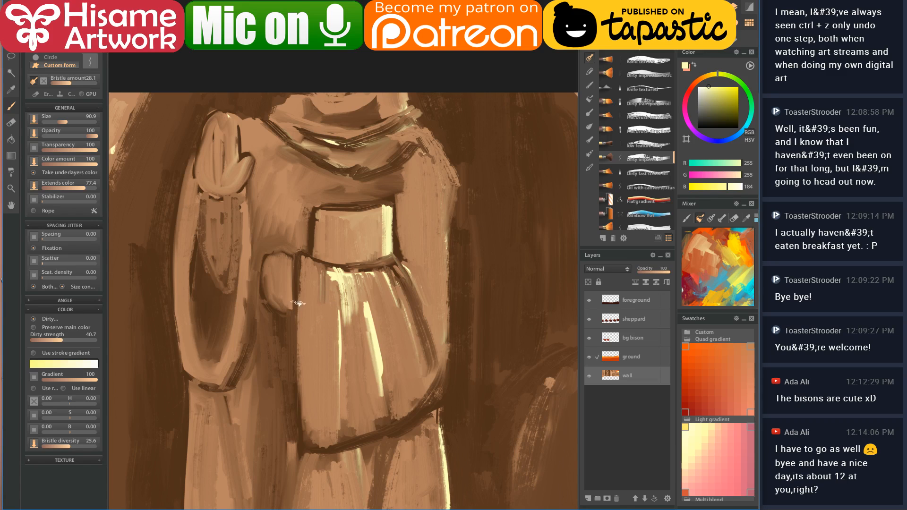
- Paint over the cream streak on the robe skirt with a slightly darker tan
alt+click(308, 291)
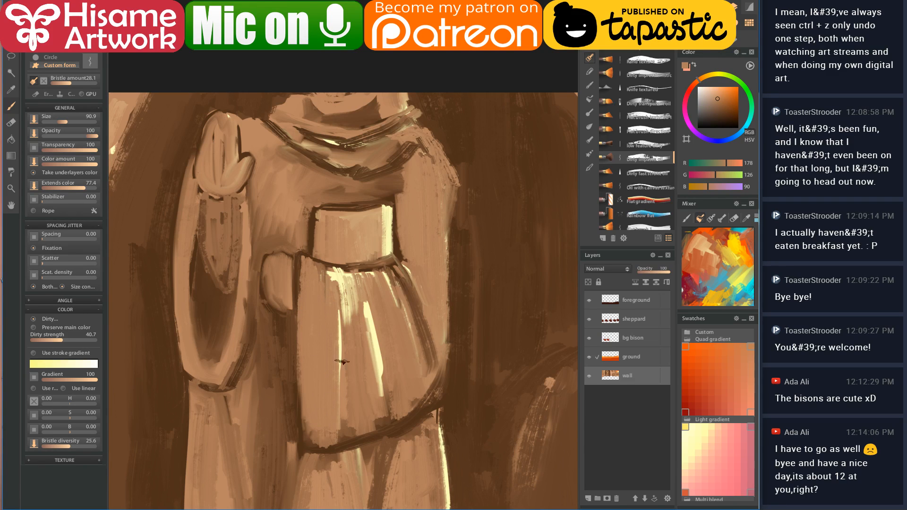
alt+click(351, 405)
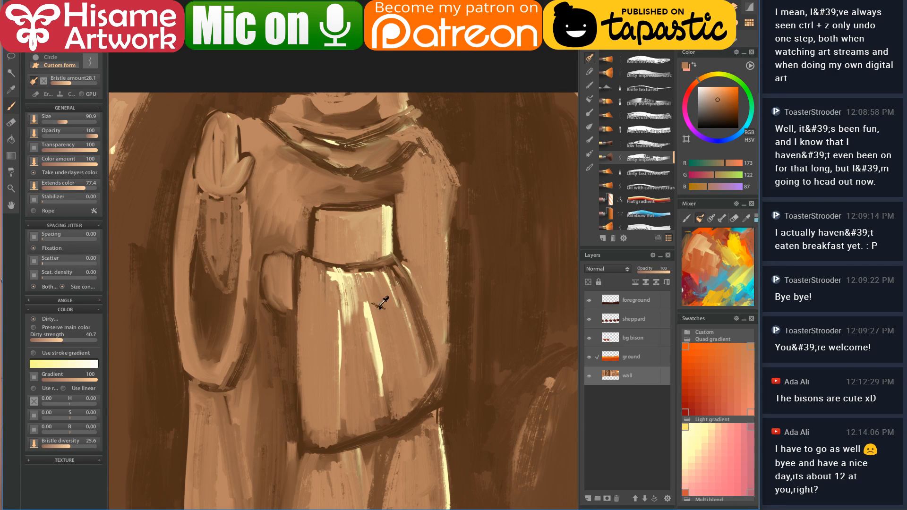
drag(372, 297, 382, 374)
drag(372, 289, 375, 339)
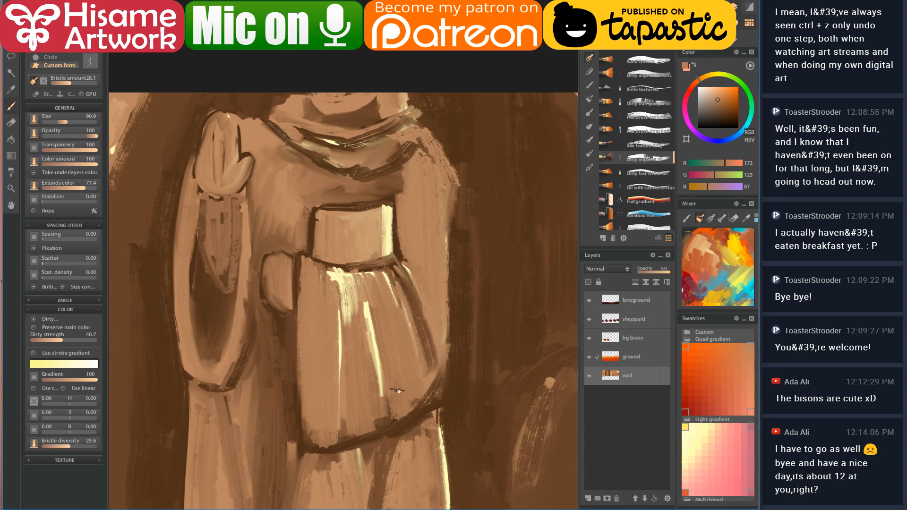
- With a much larger brush, texture the dark pillar's right edge with light brown down to the ground
scroll(412, 215, down, 5)
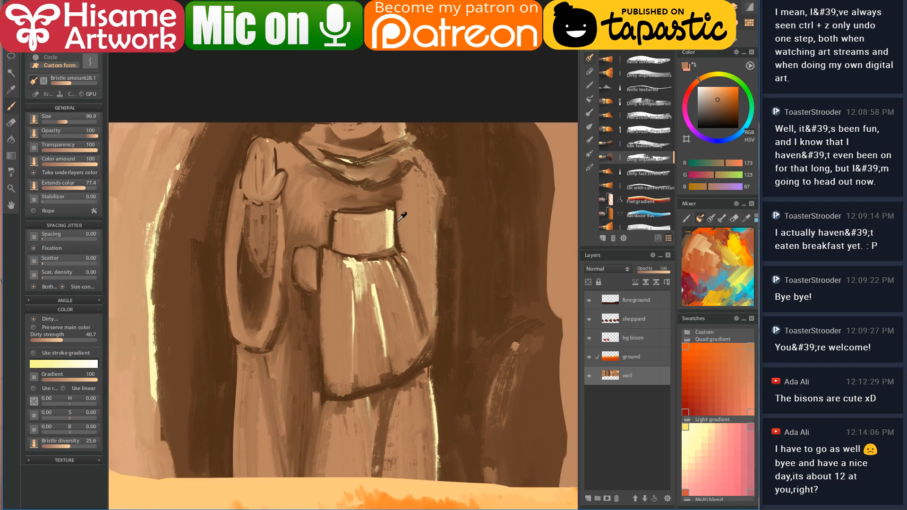
scroll(383, 230, down, 2)
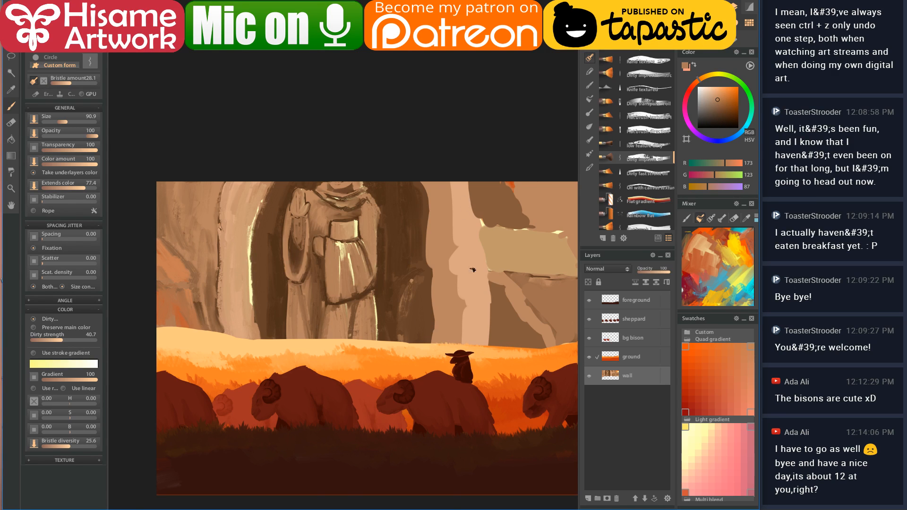
scroll(464, 258, up, 3)
drag(429, 237, 495, 249)
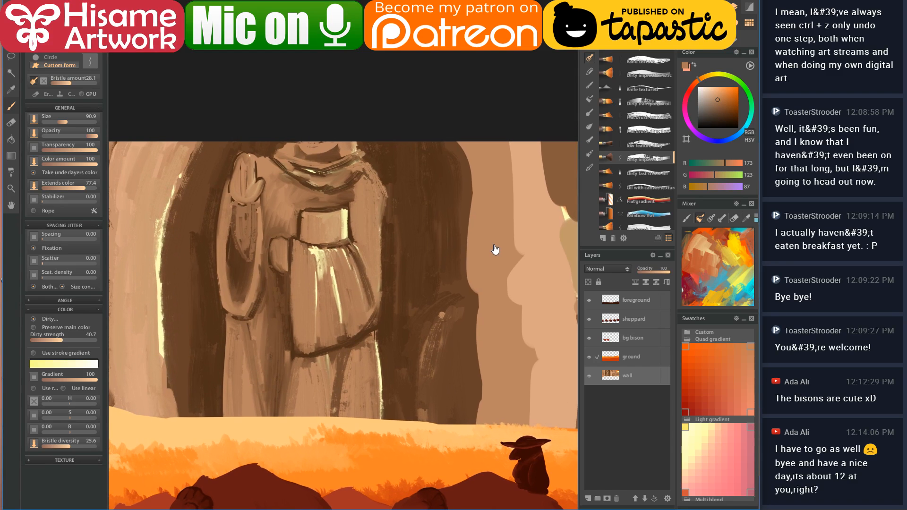
drag(485, 301, 368, 291)
click(355, 146)
key(bracketright)
key(bracketright)
key(bracketright)
mouse_move(340, 127)
mouse_down()
mouse_move(362, 167)
mouse_move(344, 131)
mouse_move(361, 187)
mouse_move(360, 354)
mouse_up()
drag(362, 298, 363, 434)
- Paint bristly light beige and dark brown strokes along the light column's left edge
drag(383, 321, 343, 330)
click(367, 152)
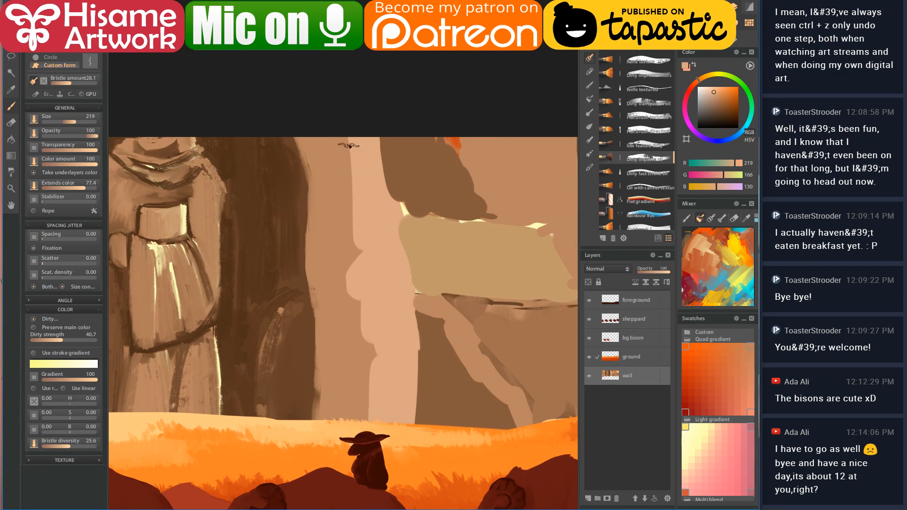
drag(351, 187, 363, 243)
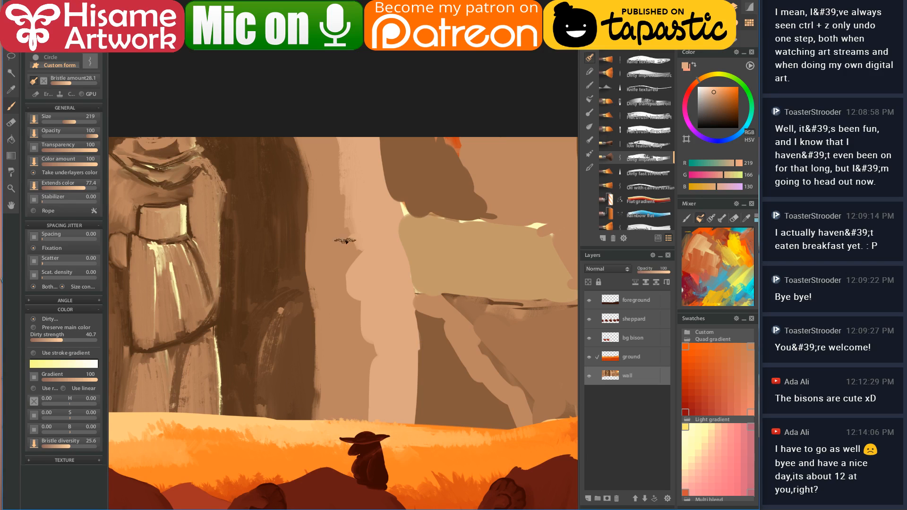
alt+click(314, 300)
mouse_move(313, 261)
mouse_down()
mouse_move(361, 312)
mouse_move(367, 353)
mouse_up()
alt+click(366, 338)
mouse_move(327, 260)
mouse_down()
mouse_move(366, 325)
mouse_move(367, 367)
mouse_up()
alt+click(375, 265)
drag(375, 325, 373, 403)
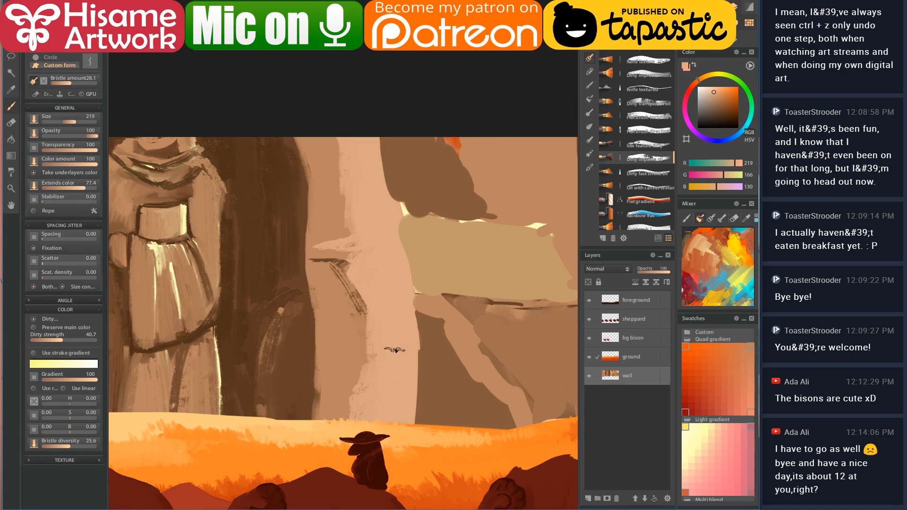
drag(382, 326, 316, 361)
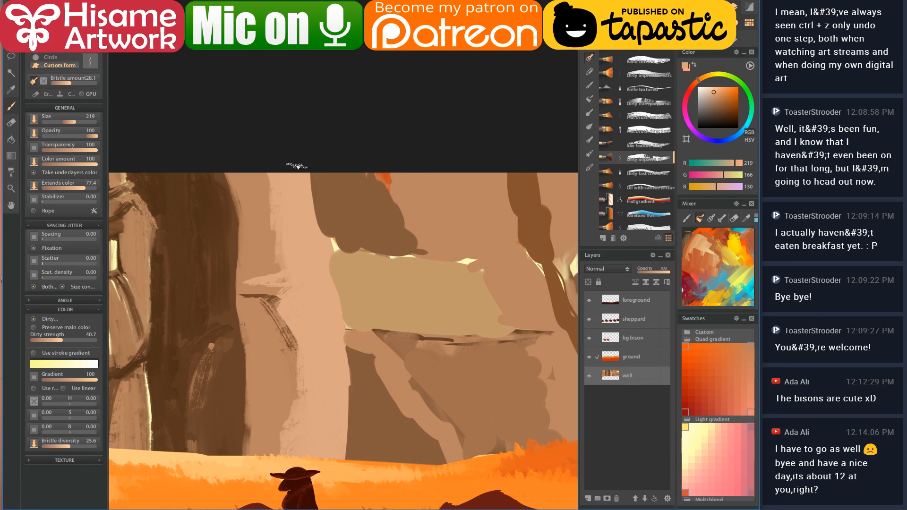
drag(313, 174, 325, 250)
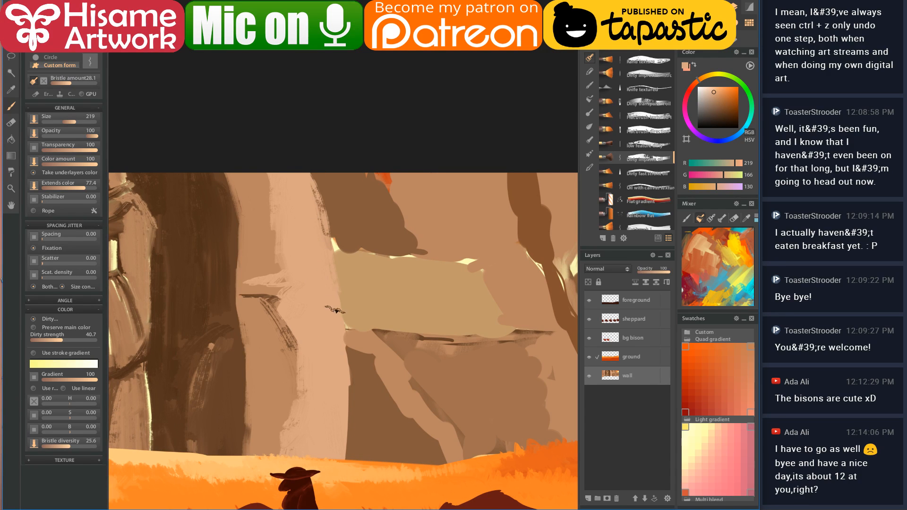
- Add dark brown strokes up the light column and dark diagonal cracks near its top
scroll(338, 397, left, 5)
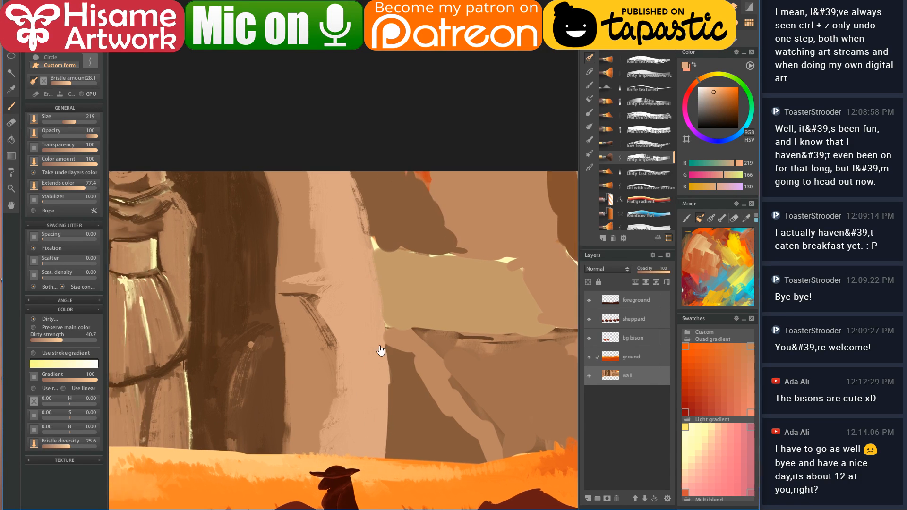
alt+click(337, 286)
mouse_move(334, 287)
mouse_down()
mouse_move(370, 337)
mouse_move(368, 411)
mouse_move(369, 379)
mouse_move(365, 402)
mouse_up()
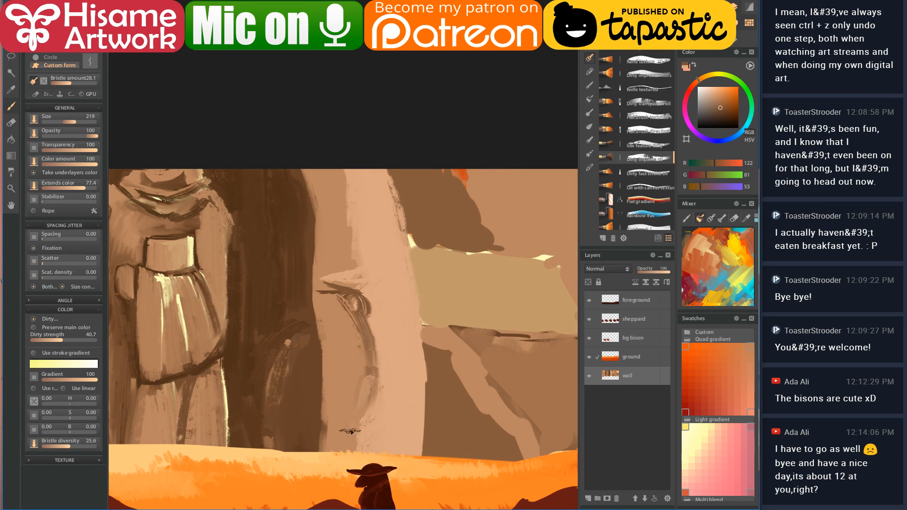
alt+click(384, 325)
drag(366, 288, 369, 442)
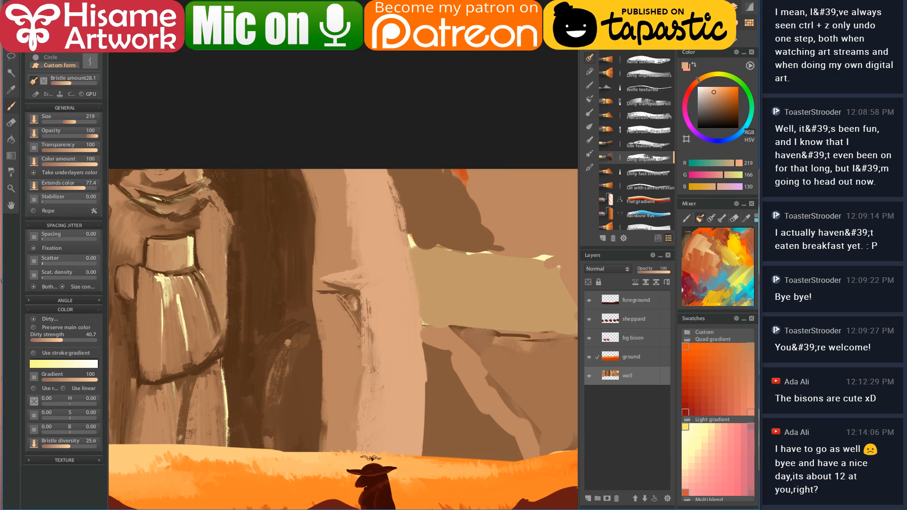
alt+click(355, 347)
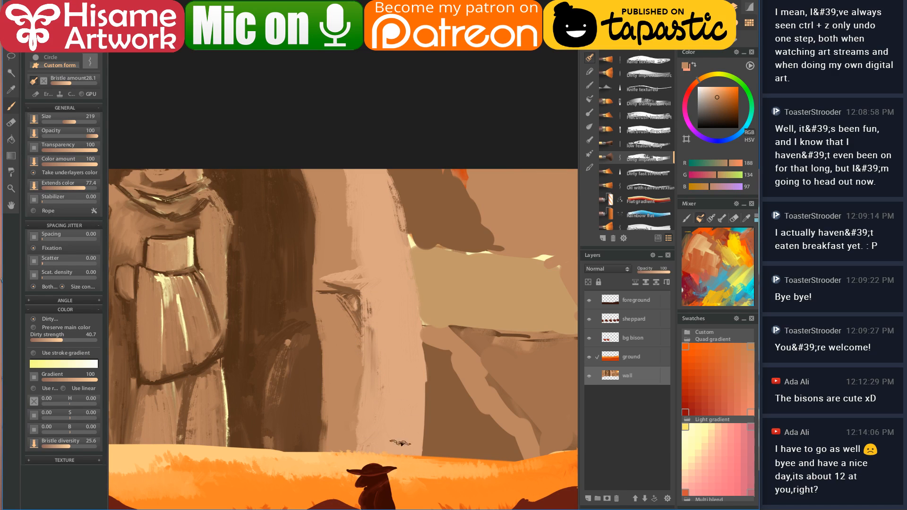
mouse_move(409, 418)
mouse_down()
mouse_move(407, 454)
mouse_move(409, 303)
mouse_move(418, 352)
mouse_move(354, 293)
mouse_move(406, 345)
mouse_move(400, 307)
mouse_up()
mouse_move(378, 218)
mouse_down()
mouse_move(324, 167)
mouse_move(372, 208)
mouse_move(386, 208)
mouse_move(392, 183)
mouse_move(389, 210)
mouse_move(365, 216)
mouse_move(337, 199)
mouse_move(371, 177)
mouse_move(380, 203)
mouse_move(380, 177)
mouse_move(392, 219)
mouse_up()
drag(354, 275, 280, 298)
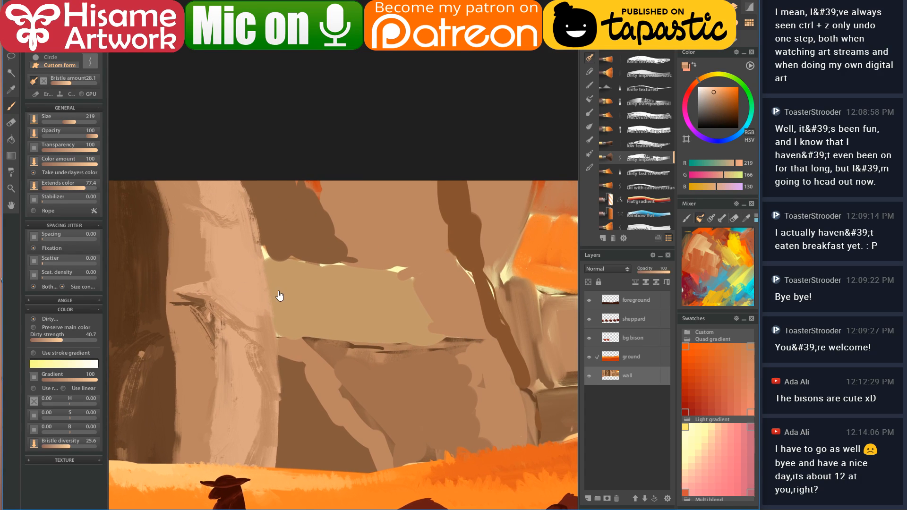
- Lighten the dark cliff wall down to the grass line and darken the diagonal cliff ridge
click(298, 373)
mouse_move(296, 381)
mouse_down()
mouse_move(325, 280)
mouse_move(335, 270)
mouse_move(344, 283)
mouse_move(335, 267)
mouse_move(389, 337)
mouse_move(380, 352)
mouse_move(390, 369)
mouse_move(415, 385)
mouse_move(409, 344)
mouse_up()
click(356, 263)
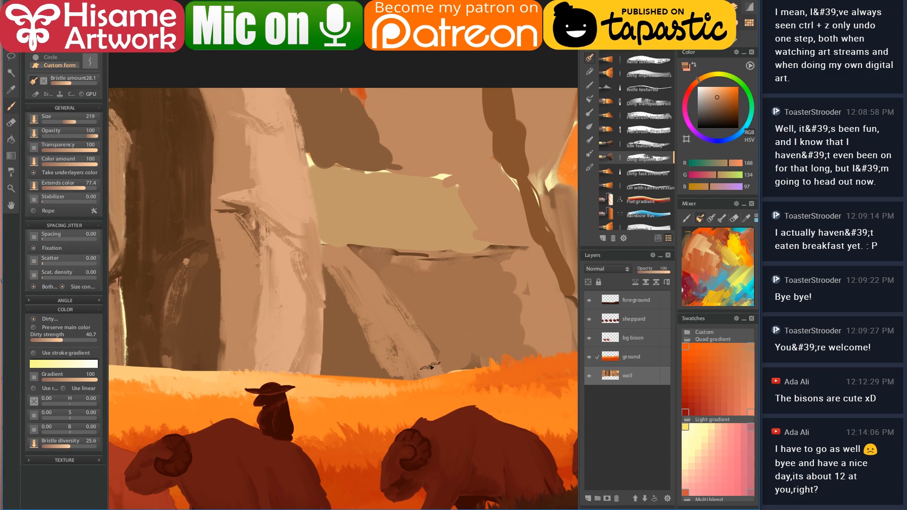
mouse_move(336, 268)
mouse_down()
mouse_move(373, 353)
mouse_move(411, 393)
mouse_up()
drag(356, 324, 363, 375)
alt+click(337, 331)
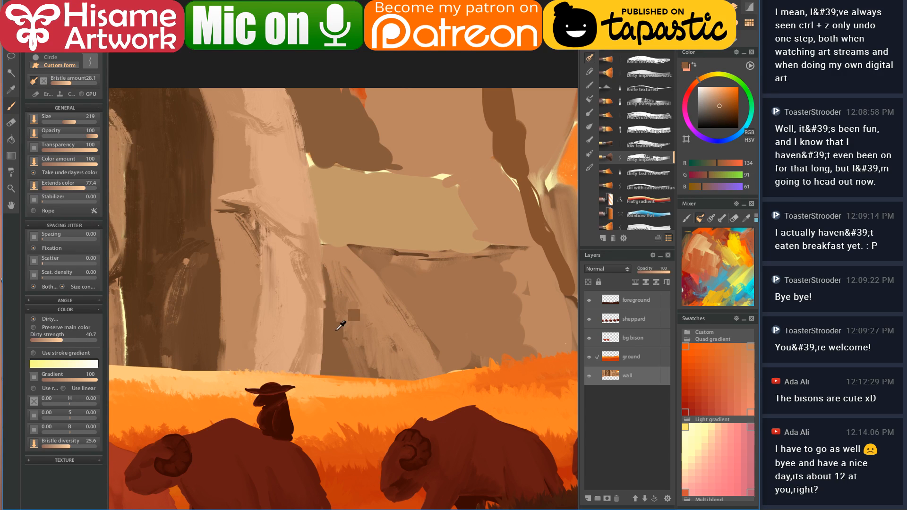
drag(382, 277, 454, 376)
- Hatch sky orange across the beige ledge, then soften the hatching with beige strokes
scroll(384, 300, up, 3)
alt+click(329, 161)
mouse_move(284, 286)
mouse_down()
mouse_move(302, 303)
mouse_move(347, 312)
mouse_up()
alt+click(313, 296)
mouse_move(286, 279)
mouse_down()
mouse_move(302, 307)
mouse_move(314, 283)
mouse_move(350, 310)
mouse_move(377, 308)
mouse_up()
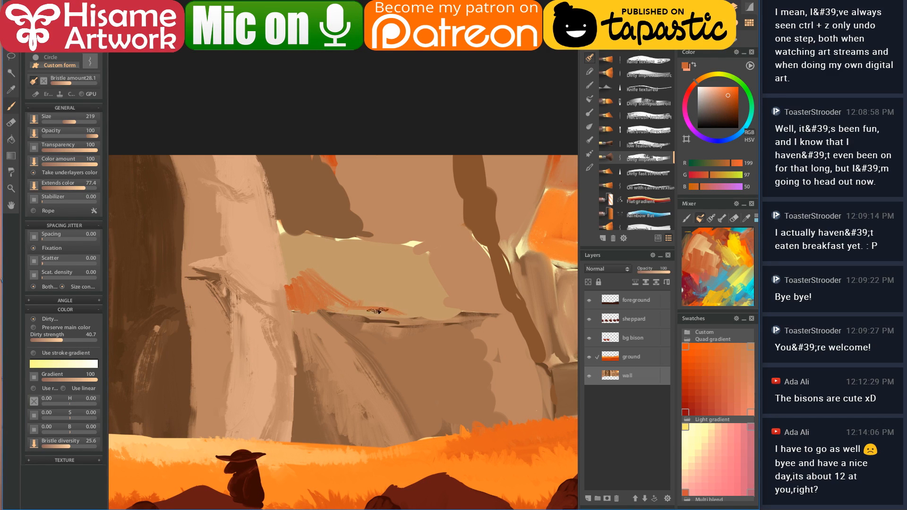
alt+click(295, 242)
drag(320, 293, 425, 308)
- Undo a stray stroke, then brush light horizontal strata streaks along the ledge and cliff face
mouse_move(296, 231)
mouse_down()
mouse_move(303, 294)
mouse_move(411, 319)
mouse_move(458, 317)
mouse_move(485, 357)
mouse_move(504, 418)
mouse_up()
key(ctrl+z)
mouse_move(359, 323)
mouse_down()
mouse_move(452, 331)
mouse_move(479, 361)
mouse_move(479, 341)
mouse_move(520, 427)
mouse_up()
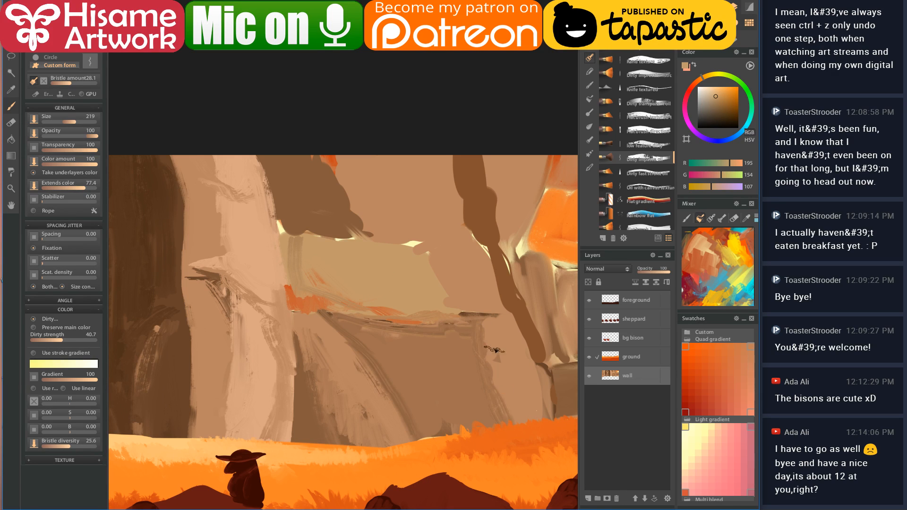
mouse_move(390, 354)
mouse_down()
mouse_move(433, 362)
mouse_move(397, 382)
mouse_move(449, 413)
mouse_up()
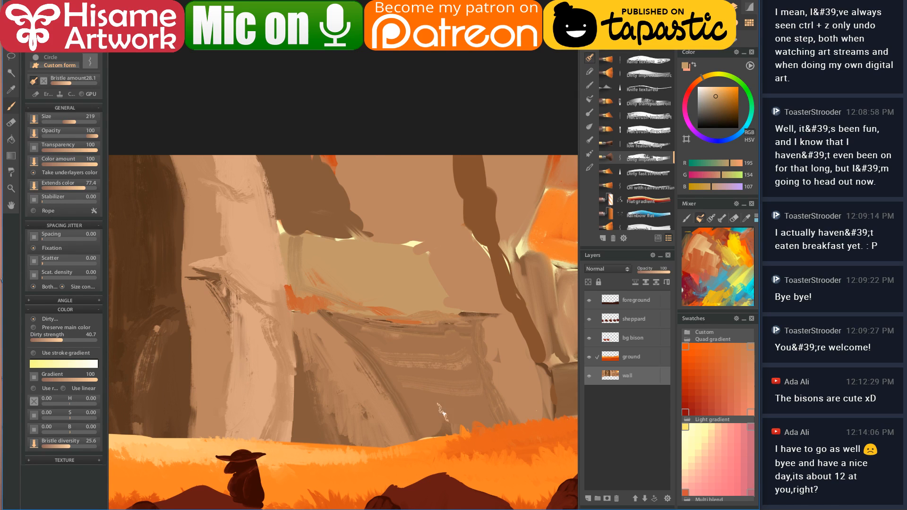
drag(518, 344, 393, 353)
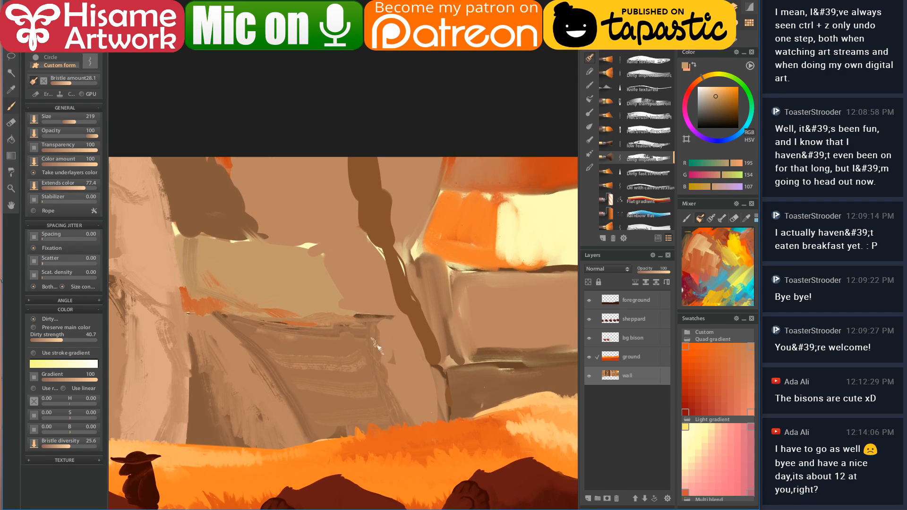
drag(323, 267, 391, 264)
- Paint several horizontal brown strata streaks and two light streaks across the beige cliff
drag(352, 306, 408, 302)
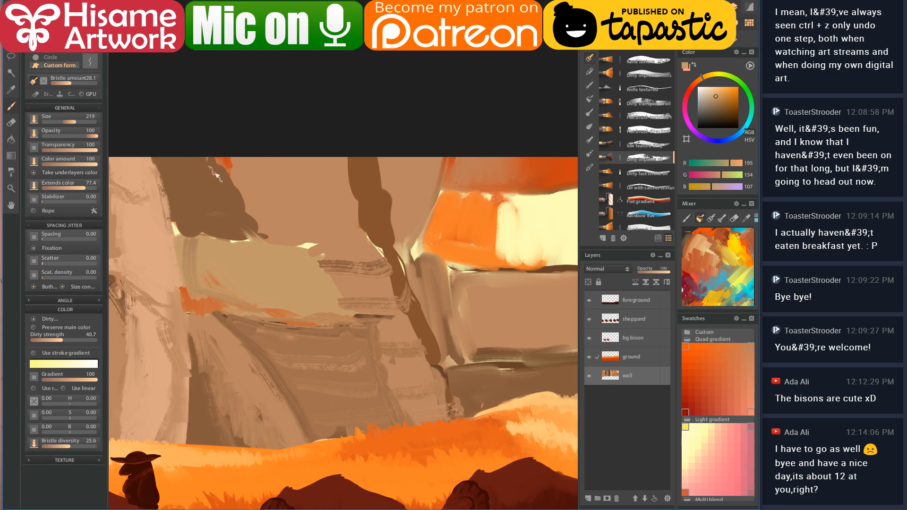
drag(221, 170, 359, 171)
drag(255, 220, 380, 225)
drag(271, 235, 380, 251)
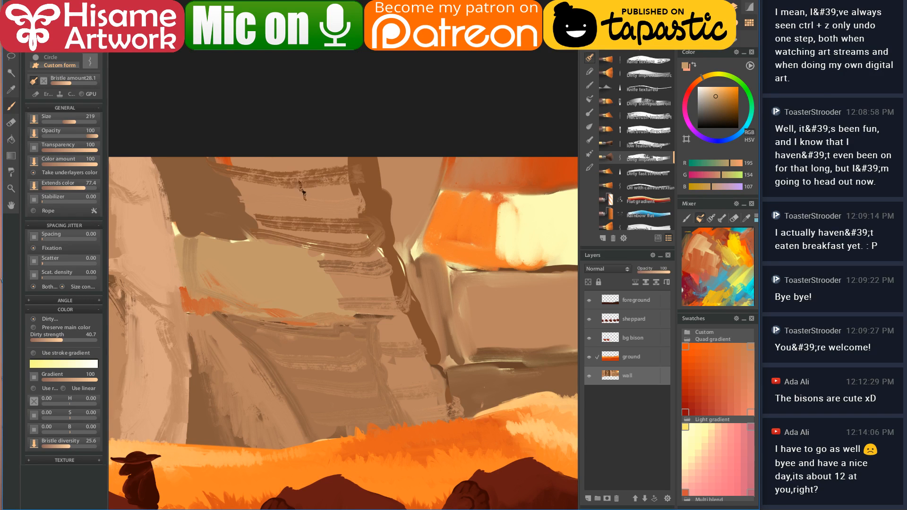
drag(221, 189, 376, 194)
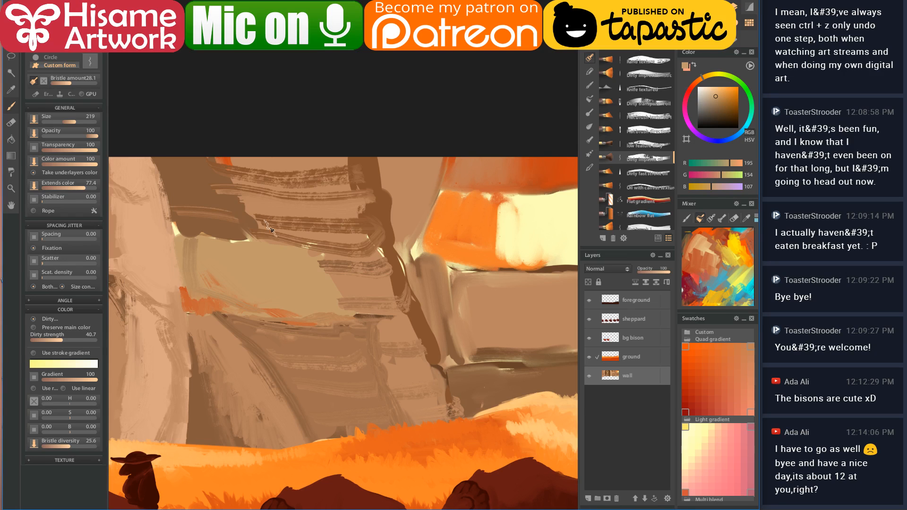
drag(180, 243, 315, 276)
drag(200, 280, 272, 302)
key(ctrl+z)
key(ctrl+z)
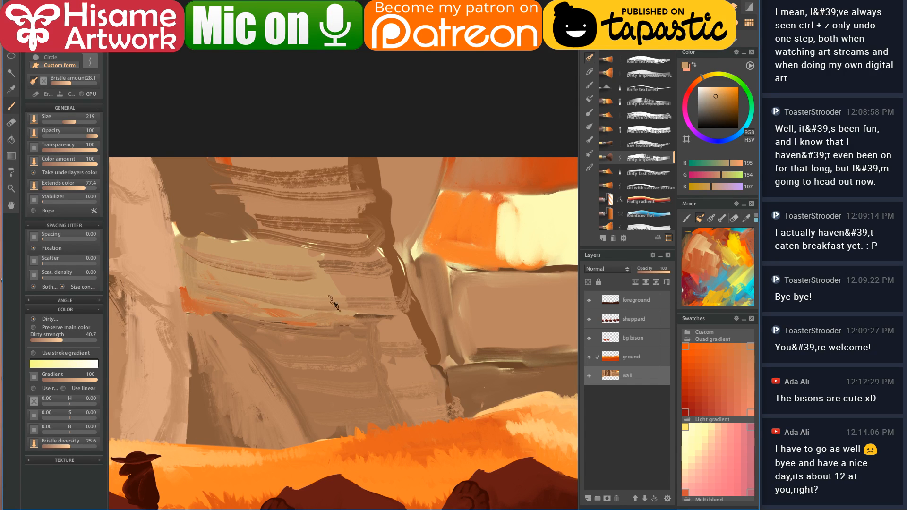
key(ctrl+y)
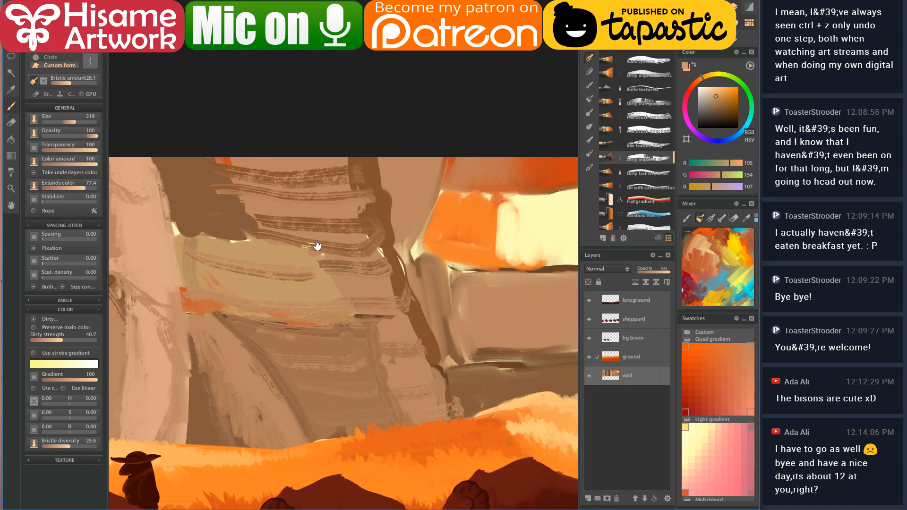
- With a much larger brush, paint light and medium brown strokes down the upper-left cliff
drag(313, 247, 367, 300)
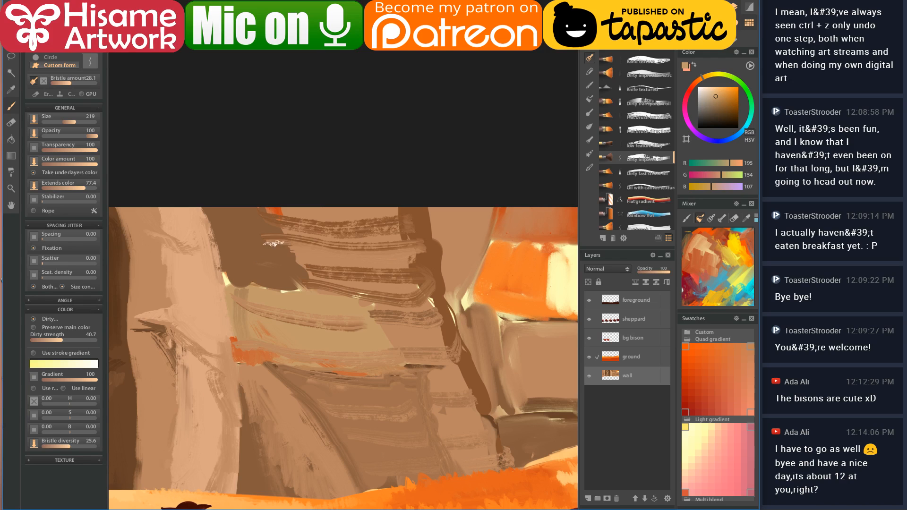
alt+click(225, 237)
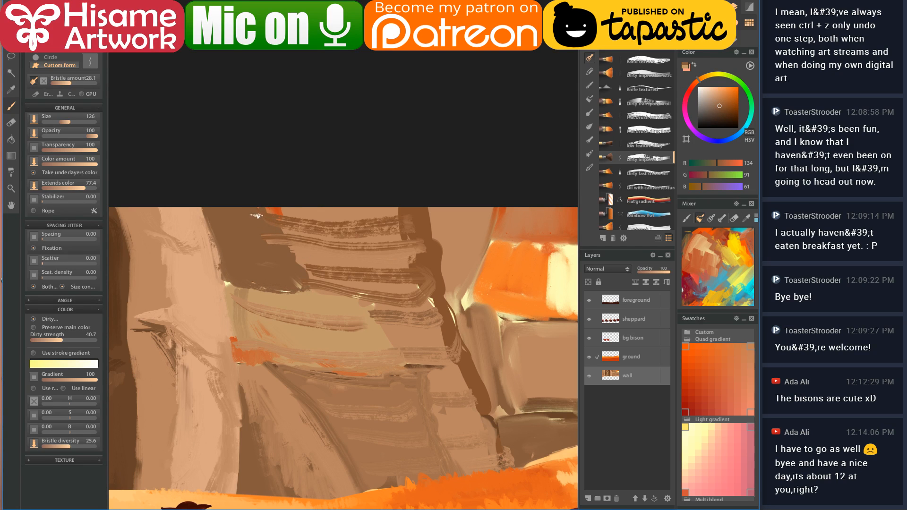
alt+click(292, 230)
key(bracketright)
drag(263, 210, 290, 284)
alt+click(279, 240)
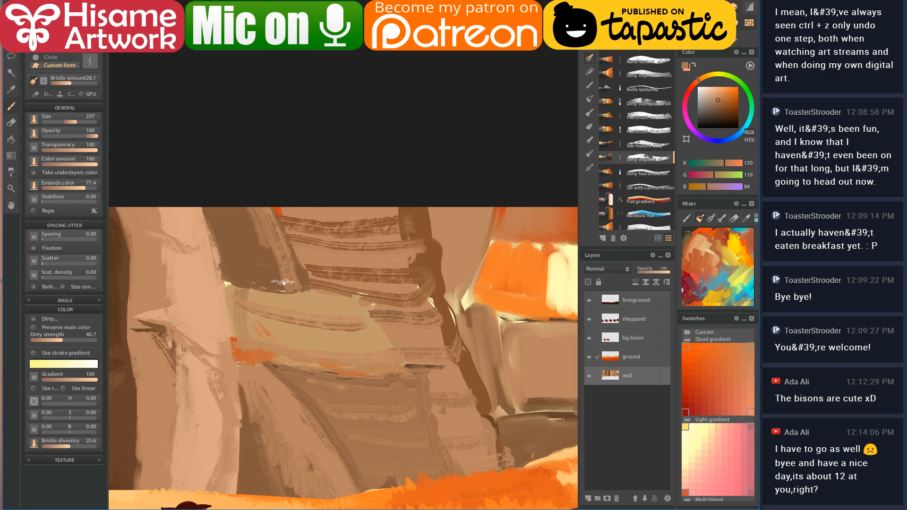
mouse_move(261, 216)
mouse_down()
mouse_move(257, 244)
mouse_move(245, 211)
mouse_move(265, 260)
mouse_move(241, 256)
mouse_up()
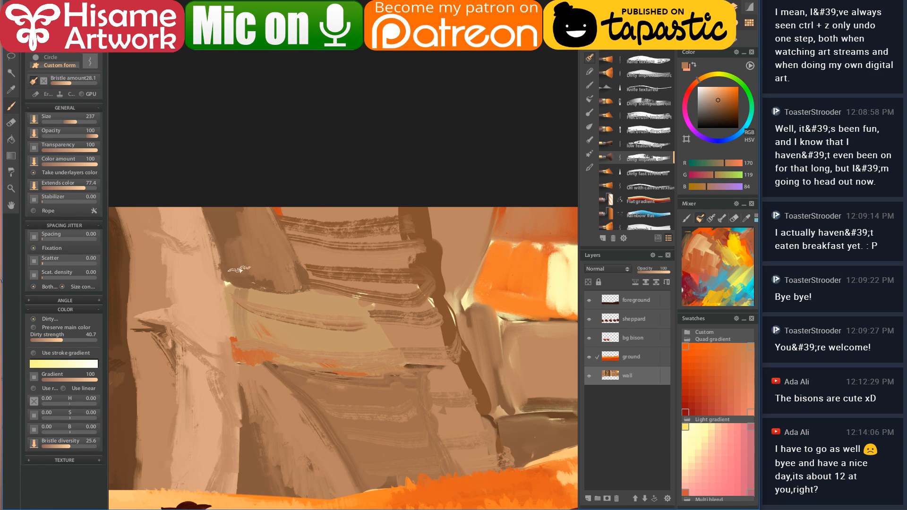
alt+click(299, 214)
mouse_move(291, 216)
mouse_down()
mouse_move(357, 222)
mouse_move(319, 217)
mouse_move(394, 214)
mouse_move(331, 237)
mouse_move(300, 235)
mouse_move(423, 232)
mouse_up()
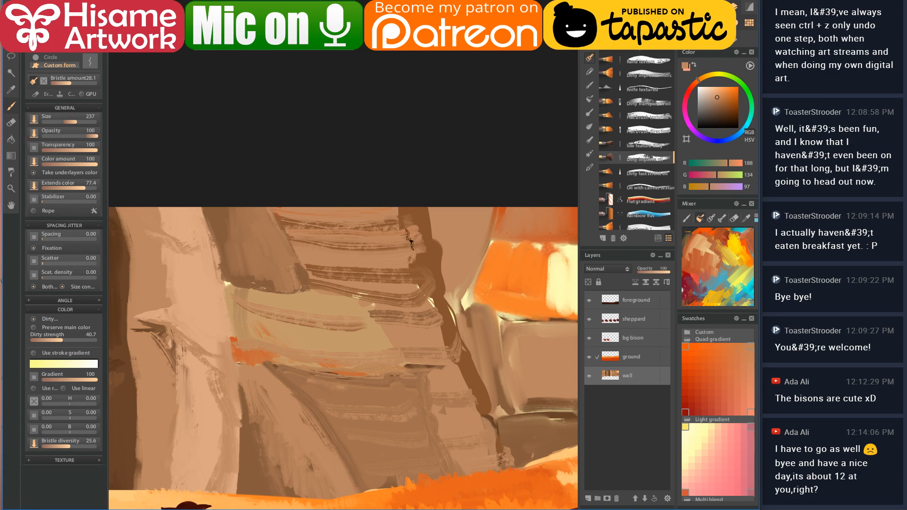
- Paint two dark brown strata strokes across the band and a lighter vertical stroke
drag(311, 258, 434, 261)
drag(317, 276, 434, 281)
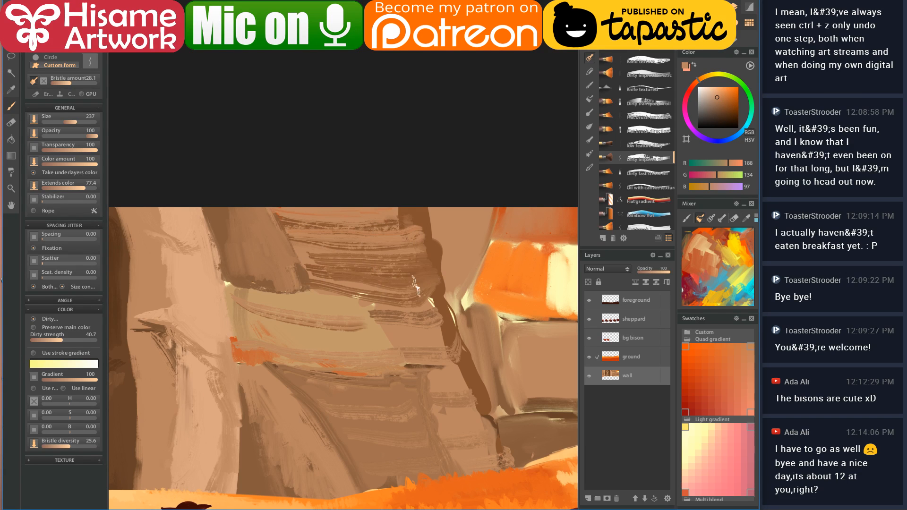
mouse_move(402, 227)
mouse_down()
mouse_move(331, 208)
mouse_move(343, 212)
mouse_move(359, 268)
mouse_up()
alt+click(331, 208)
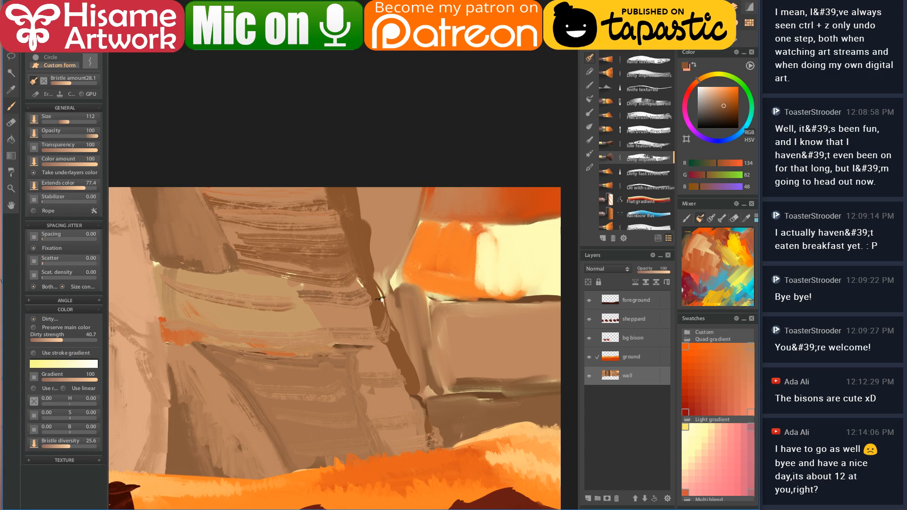
drag(364, 189, 378, 258)
- Darken the right side of the dark band, add diagonal cracks, and fill its lighter gap
drag(350, 190, 386, 271)
drag(419, 189, 380, 271)
mouse_move(399, 217)
mouse_down()
mouse_move(415, 184)
mouse_move(387, 334)
mouse_up()
mouse_move(368, 191)
mouse_down()
mouse_move(369, 214)
mouse_move(379, 187)
mouse_move(378, 255)
mouse_up()
drag(395, 208, 392, 237)
mouse_move(405, 171)
mouse_down()
mouse_move(381, 253)
mouse_move(384, 286)
mouse_move(376, 284)
mouse_move(352, 194)
mouse_move(361, 197)
mouse_move(375, 313)
mouse_move(425, 396)
mouse_up()
- Trace dark brown along the dark band's edges, then paint broad dark strata across the light band
key(bracketleft)
key(bracketleft)
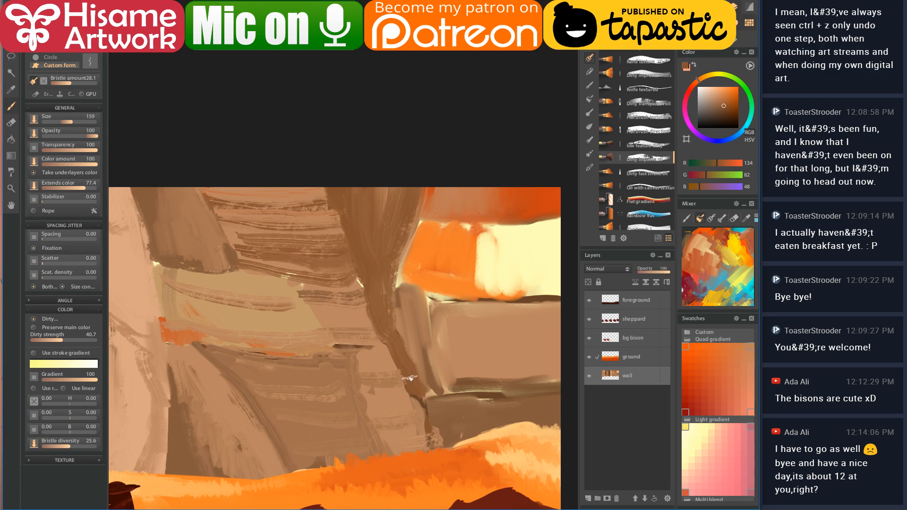
mouse_move(395, 326)
mouse_down()
mouse_move(395, 269)
mouse_move(430, 178)
mouse_up()
mouse_move(405, 232)
mouse_down()
mouse_move(388, 278)
mouse_move(398, 326)
mouse_move(430, 426)
mouse_move(455, 440)
mouse_move(446, 445)
mouse_move(431, 429)
mouse_move(404, 367)
mouse_move(434, 429)
mouse_move(457, 434)
mouse_up()
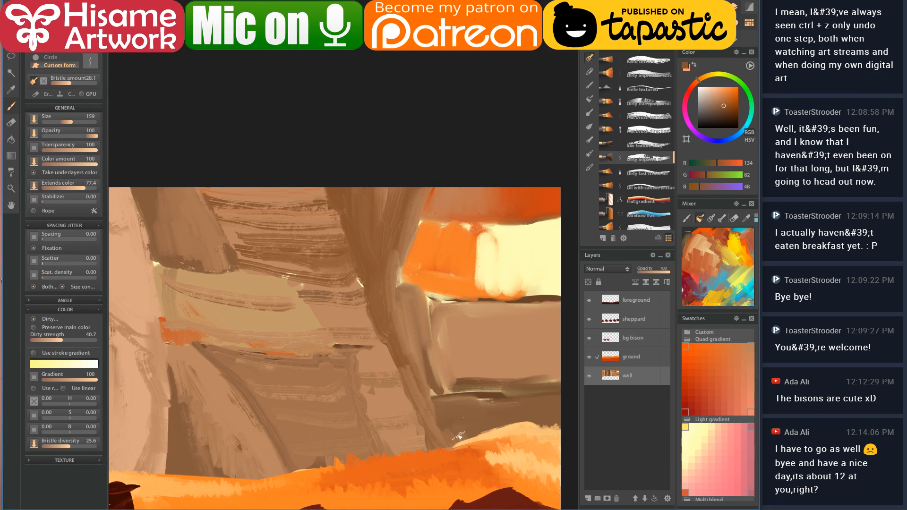
drag(366, 260, 358, 247)
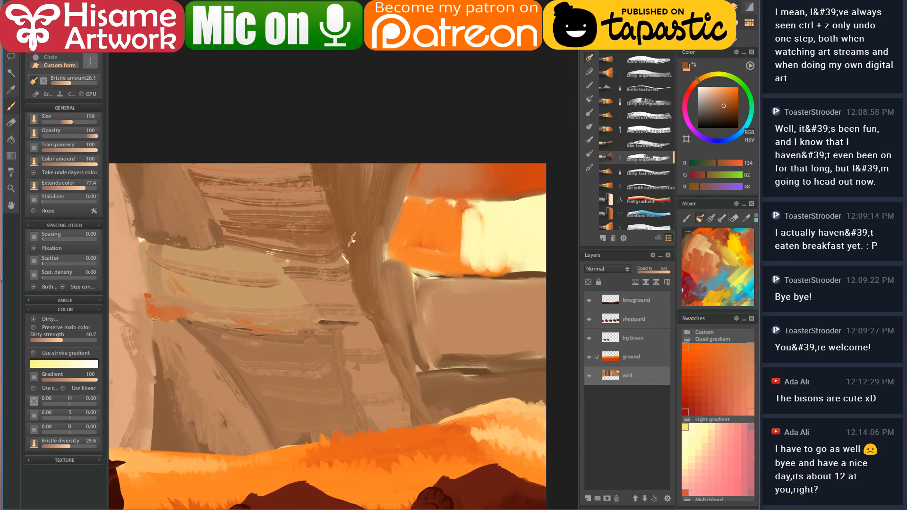
mouse_move(306, 298)
mouse_down()
mouse_move(392, 305)
mouse_move(396, 314)
mouse_up()
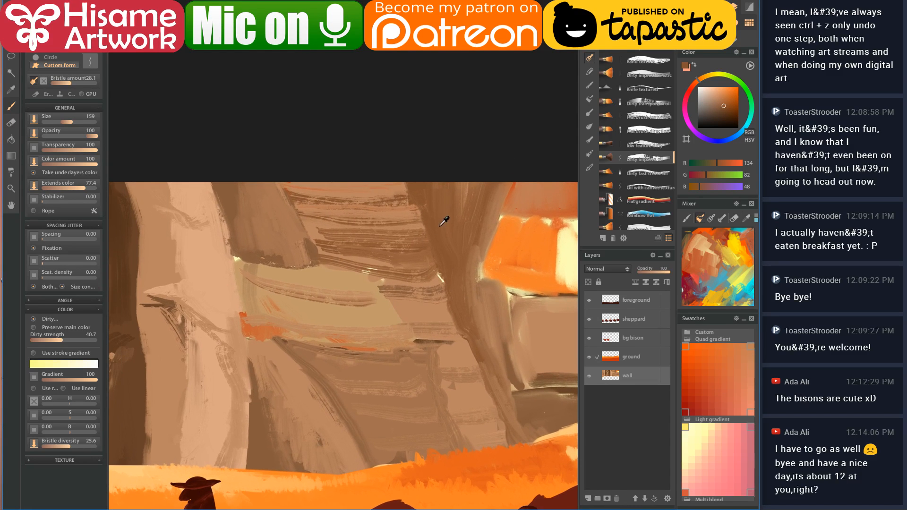
key(bracketright)
mouse_move(244, 276)
mouse_down()
mouse_move(363, 287)
mouse_move(284, 307)
mouse_move(357, 315)
mouse_move(343, 307)
mouse_move(371, 295)
mouse_move(391, 303)
mouse_up()
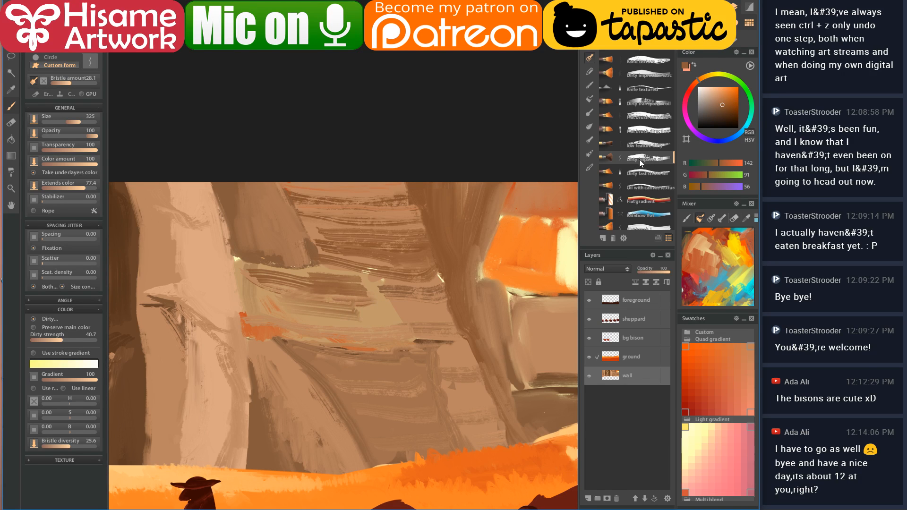
click(590, 44)
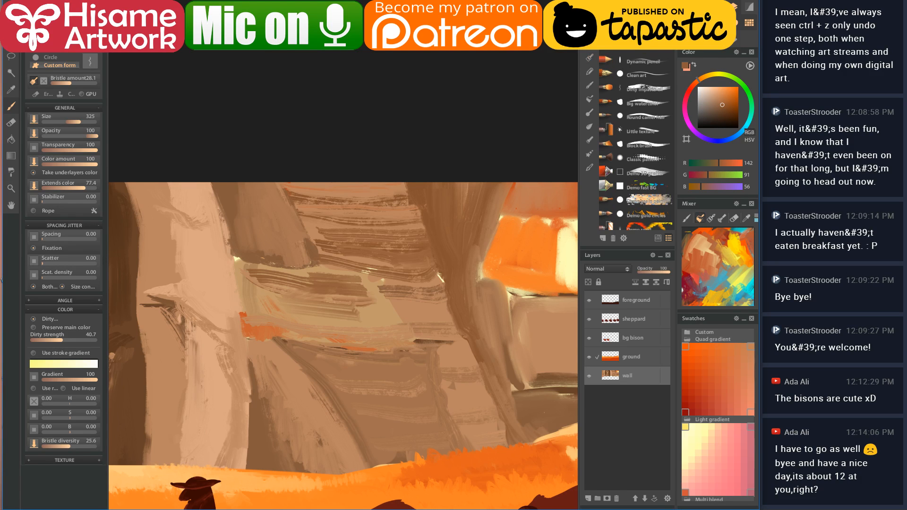
click(629, 60)
- Set the Circle brush to size 88, warm pale yellow, Screen blending and opacity 8
drag(378, 246, 367, 231)
alt+click(315, 229)
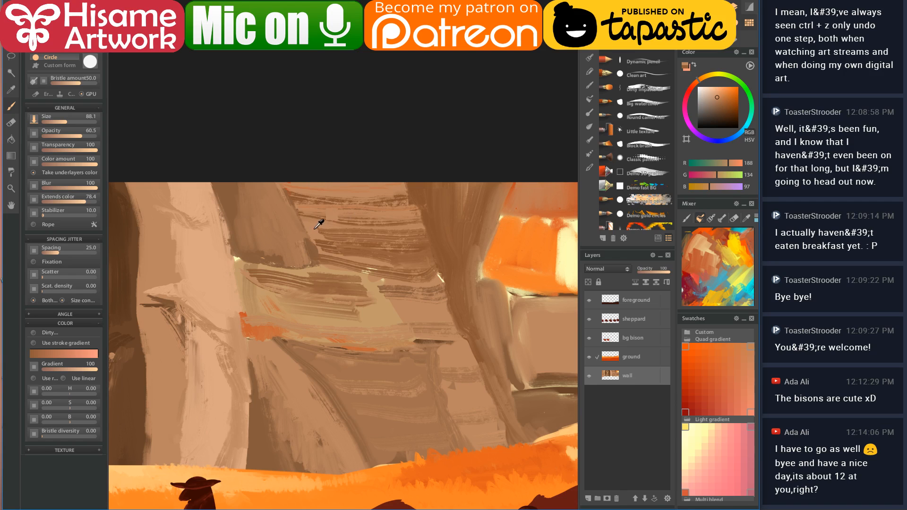
scroll(283, 281, right, 2)
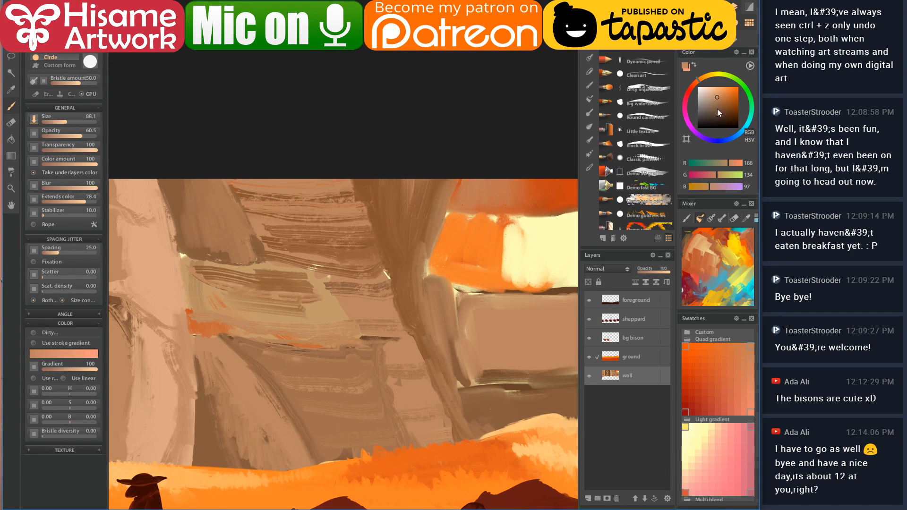
click(709, 76)
drag(729, 92, 725, 86)
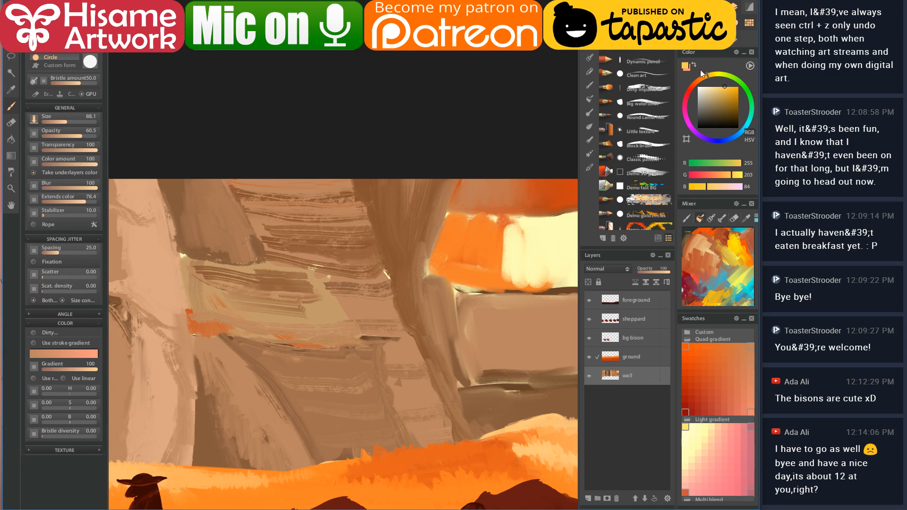
drag(430, 264, 500, 248)
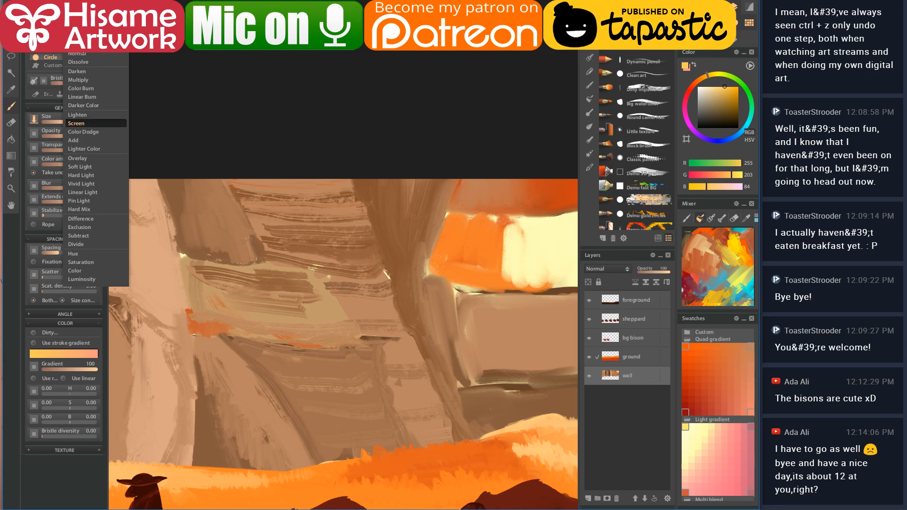
click(83, 53)
drag(348, 175, 358, 208)
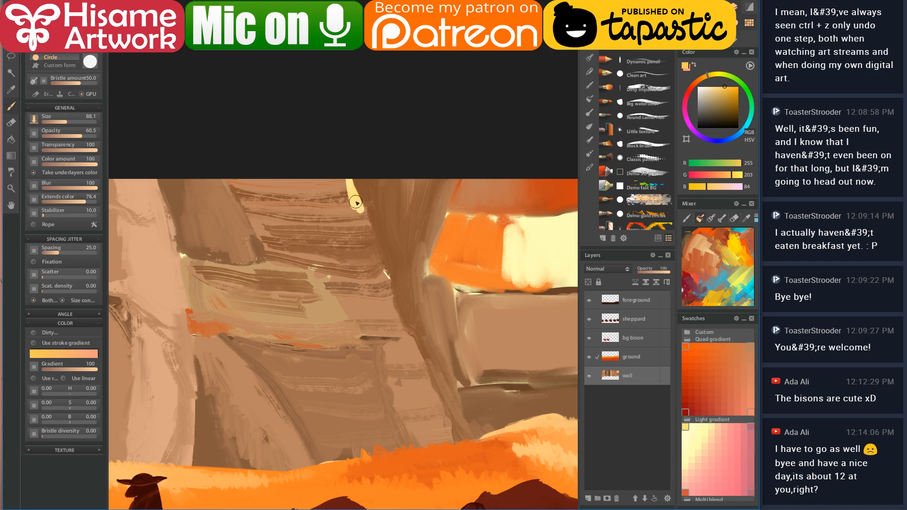
key(ctrl+z)
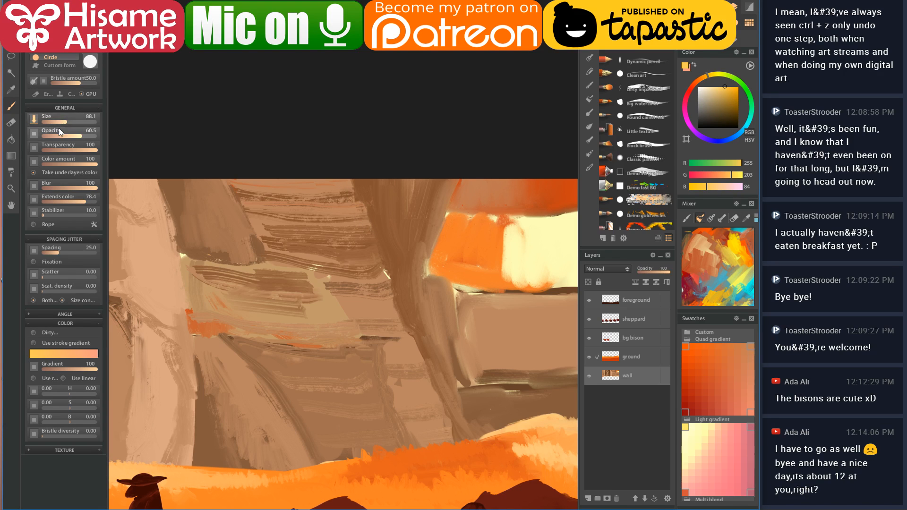
drag(59, 131, 46, 134)
mouse_move(341, 171)
mouse_down()
mouse_move(367, 224)
mouse_move(373, 269)
mouse_move(287, 233)
mouse_up()
- Trace pale cream highlights along the pillar top and edge, left rock, and ledge edges
drag(356, 199, 250, 195)
mouse_move(380, 269)
mouse_down()
mouse_move(404, 333)
mouse_move(337, 336)
mouse_up()
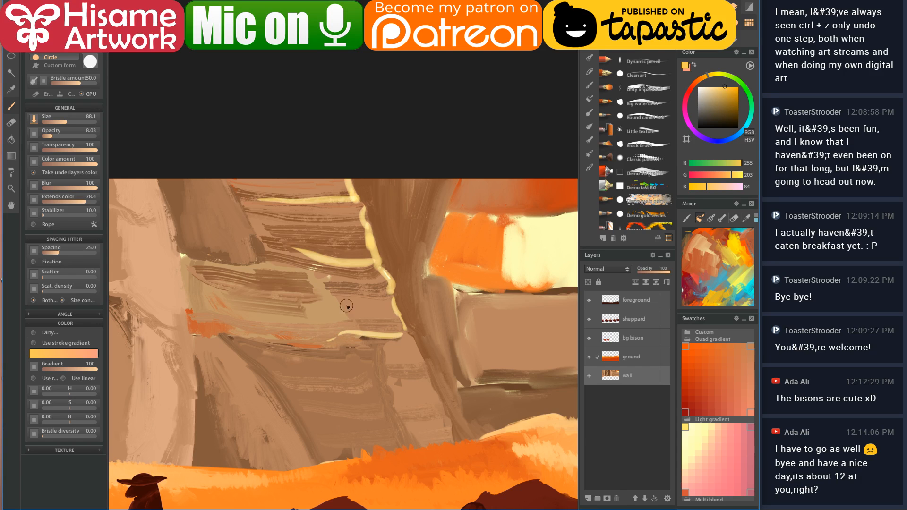
scroll(400, 346, down, 1)
mouse_move(396, 274)
mouse_down()
mouse_move(406, 292)
mouse_move(351, 300)
mouse_move(415, 329)
mouse_move(435, 390)
mouse_up()
drag(401, 339, 494, 334)
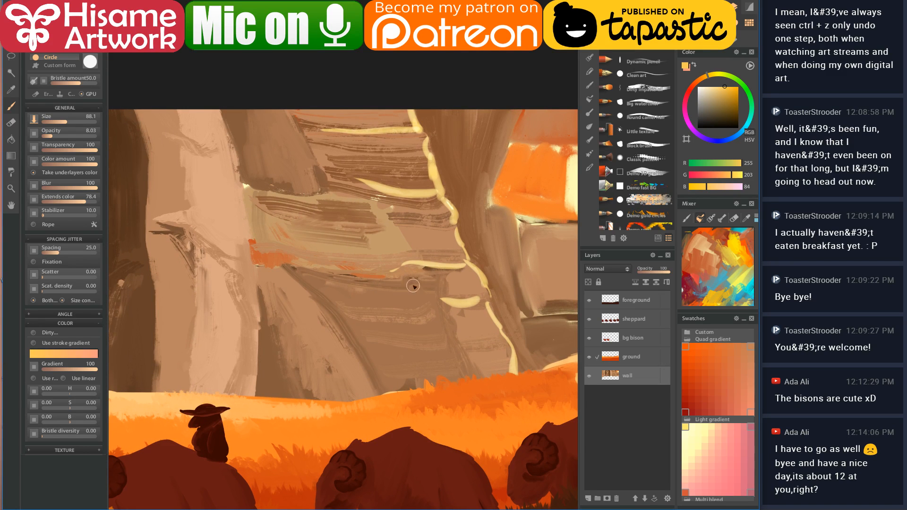
drag(440, 274, 432, 294)
key(ctrl+z)
mouse_move(272, 264)
mouse_down()
mouse_move(338, 320)
mouse_move(382, 392)
mouse_up()
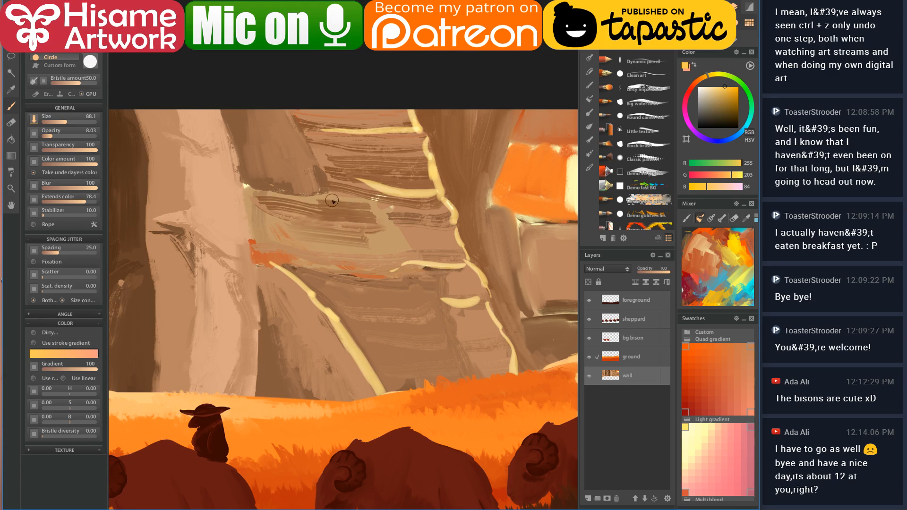
mouse_move(286, 194)
mouse_down()
mouse_move(357, 195)
mouse_move(376, 204)
mouse_move(410, 254)
mouse_move(291, 262)
mouse_up()
- Add pale highlights down and along the upper ledge
drag(396, 259, 354, 314)
mouse_move(241, 168)
mouse_down()
mouse_move(282, 227)
mouse_move(277, 244)
mouse_move(219, 243)
mouse_up()
drag(454, 303, 318, 291)
drag(337, 189, 411, 263)
scroll(486, 264, down, 2)
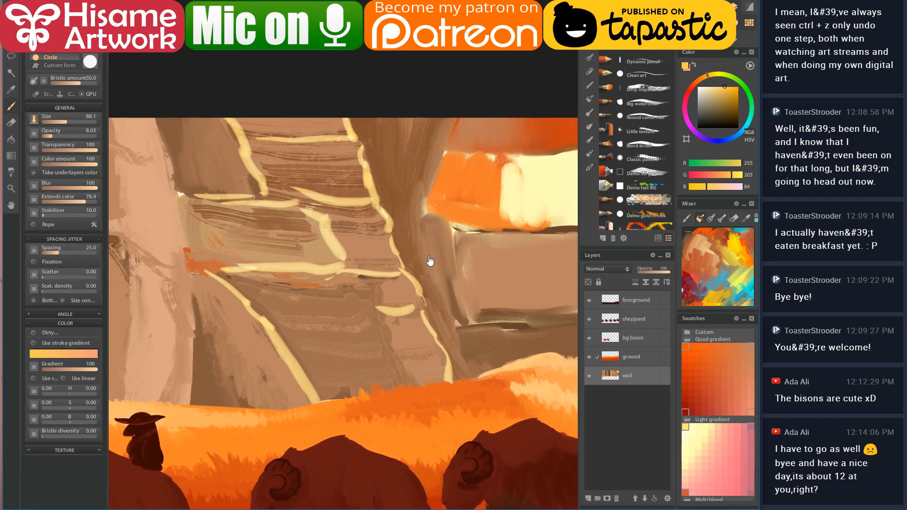
alt+click(351, 419)
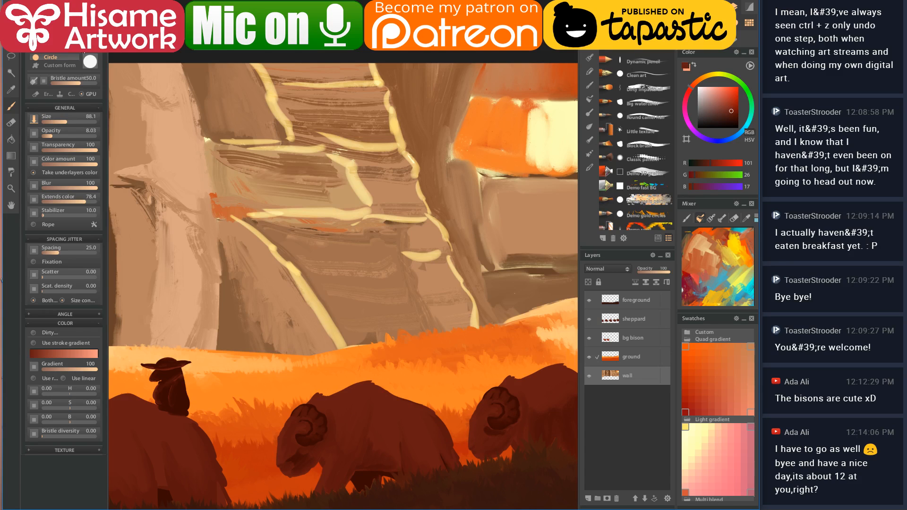
- In Multiply blending, paint dark red zigzag cracks down the pillar and across the wall
click(70, 94)
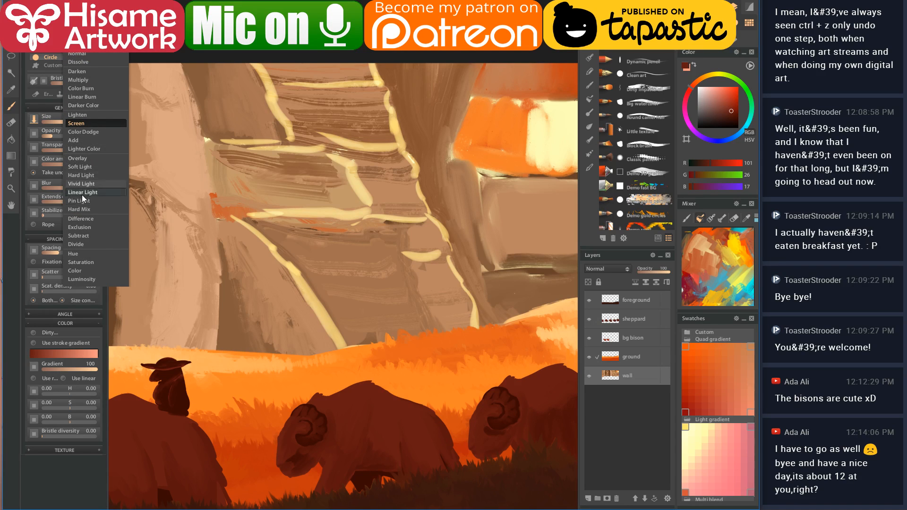
click(84, 83)
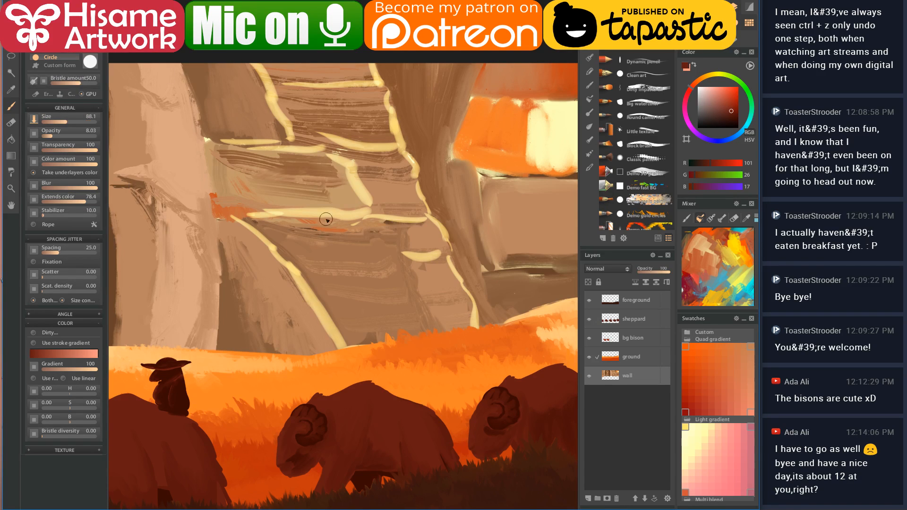
mouse_move(387, 227)
mouse_down()
mouse_move(346, 235)
mouse_move(368, 252)
mouse_move(368, 269)
mouse_move(398, 287)
mouse_move(383, 328)
mouse_move(415, 336)
mouse_up()
drag(364, 199, 381, 285)
mouse_move(339, 232)
mouse_down()
mouse_move(376, 249)
mouse_move(392, 298)
mouse_up()
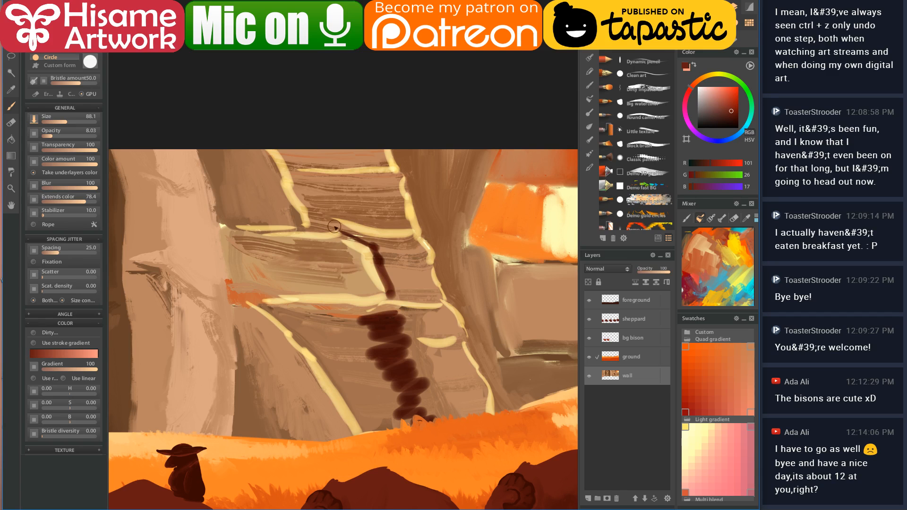
mouse_move(280, 145)
mouse_down()
mouse_move(300, 170)
mouse_move(292, 165)
mouse_move(320, 163)
mouse_move(303, 167)
mouse_move(298, 185)
mouse_move(320, 222)
mouse_move(342, 236)
mouse_up()
drag(445, 324, 345, 318)
drag(300, 132, 314, 203)
mouse_move(373, 149)
mouse_down()
mouse_move(344, 182)
mouse_move(313, 199)
mouse_move(334, 201)
mouse_up()
drag(359, 243, 333, 260)
drag(381, 309, 367, 329)
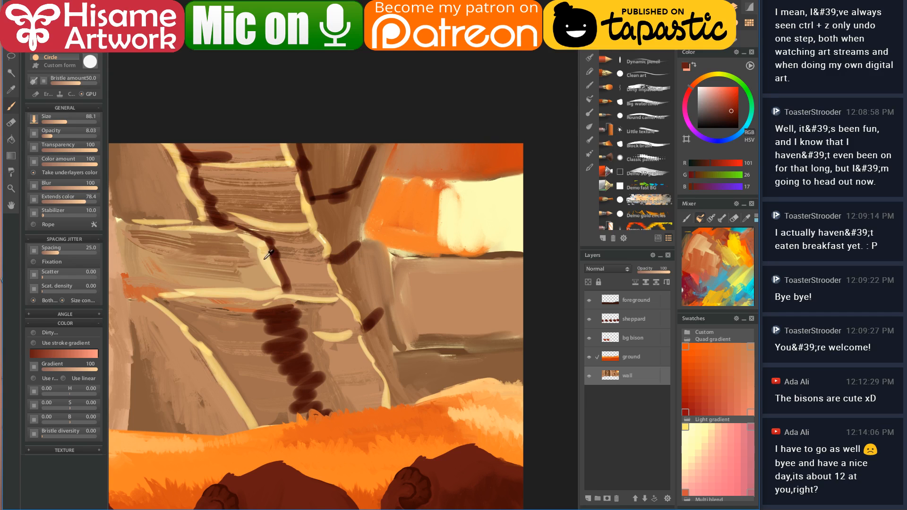
- Add two cream highlights on the right ledge with Screen blending
alt+click(471, 216)
click(71, 52)
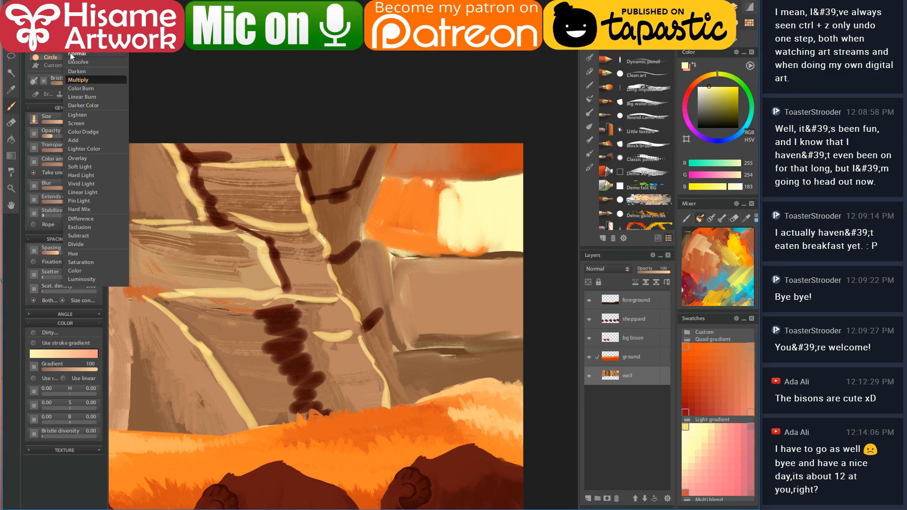
click(80, 124)
drag(446, 257, 520, 257)
drag(456, 348, 518, 348)
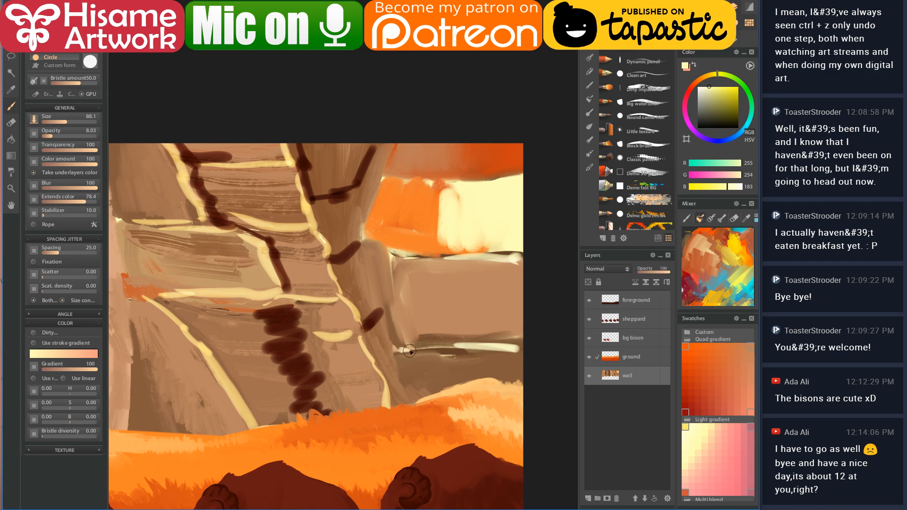
- Paint a long dark brown crack down the central pillar to the ground
alt+click(302, 318)
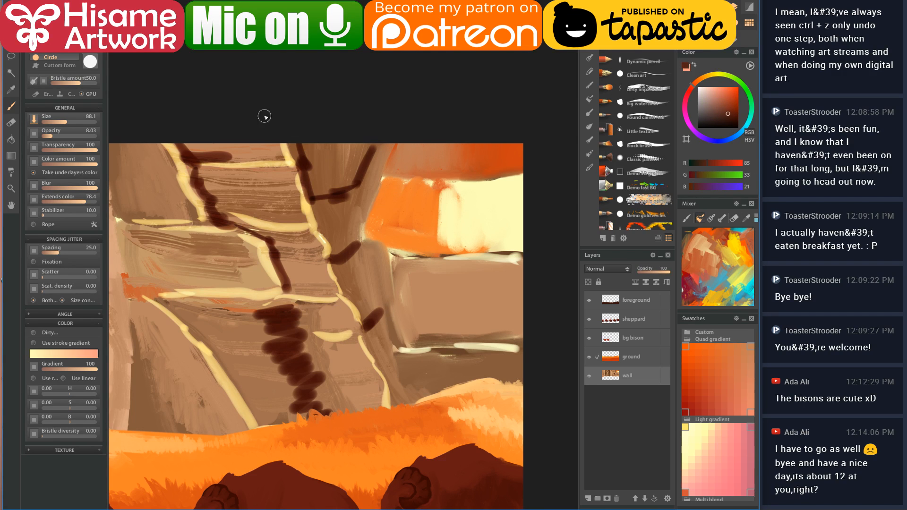
click(56, 58)
click(77, 53)
mouse_move(385, 144)
mouse_down()
mouse_move(361, 214)
mouse_move(392, 348)
mouse_move(418, 401)
mouse_up()
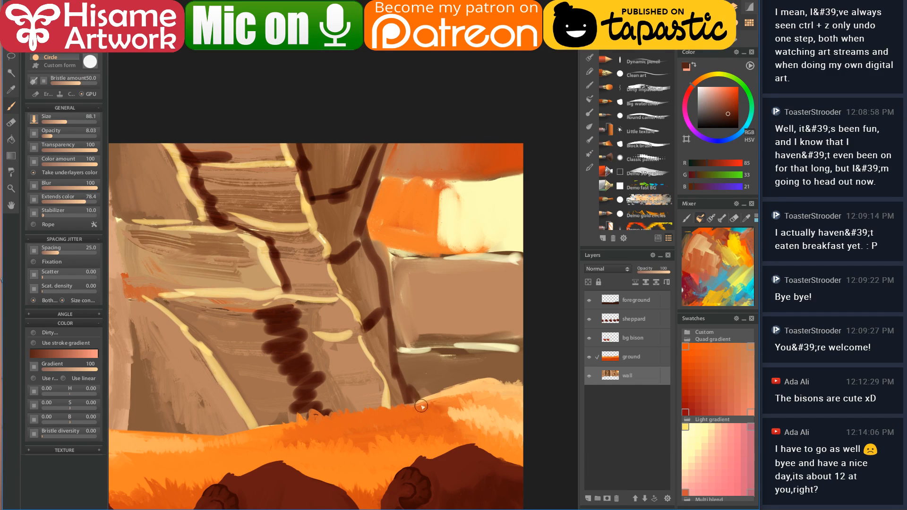
drag(381, 327, 425, 329)
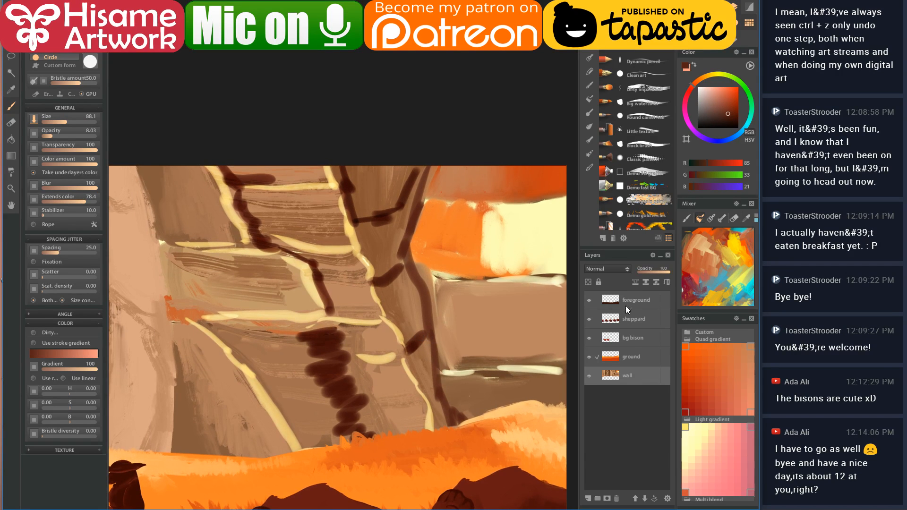
- With the Dirty impasto oil brush at size 185, paint a dark stroke along the wall top
click(589, 60)
click(656, 156)
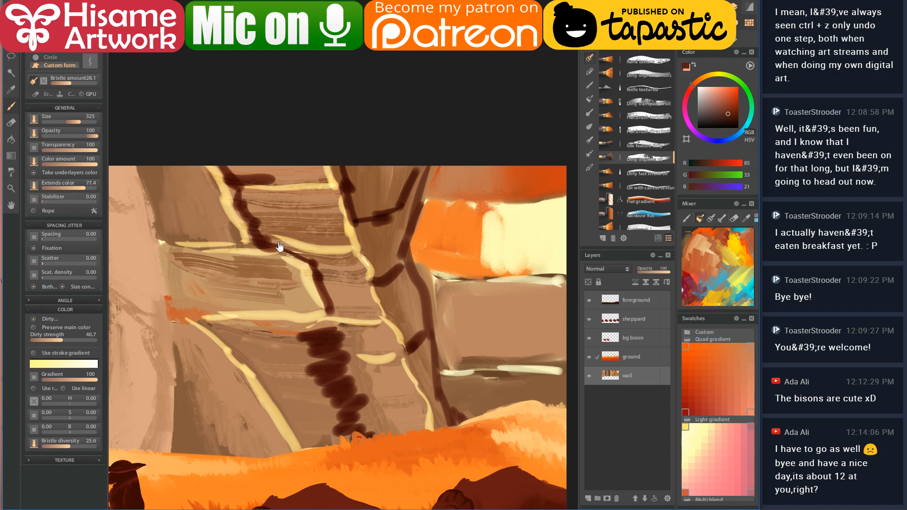
drag(279, 243, 333, 267)
alt+click(299, 201)
mouse_move(299, 201)
mouse_down()
mouse_move(285, 197)
mouse_move(342, 197)
mouse_up()
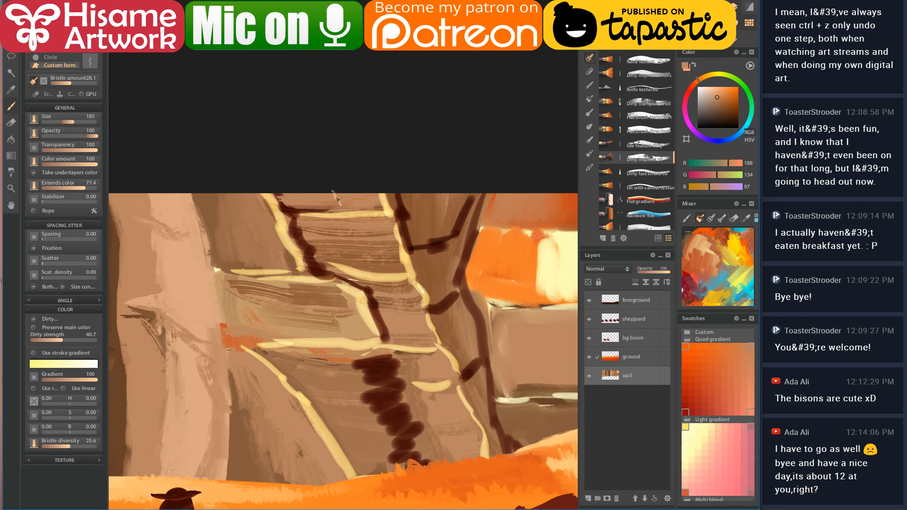
alt+click(283, 208)
mouse_move(281, 198)
mouse_down()
mouse_move(312, 213)
mouse_move(394, 219)
mouse_up()
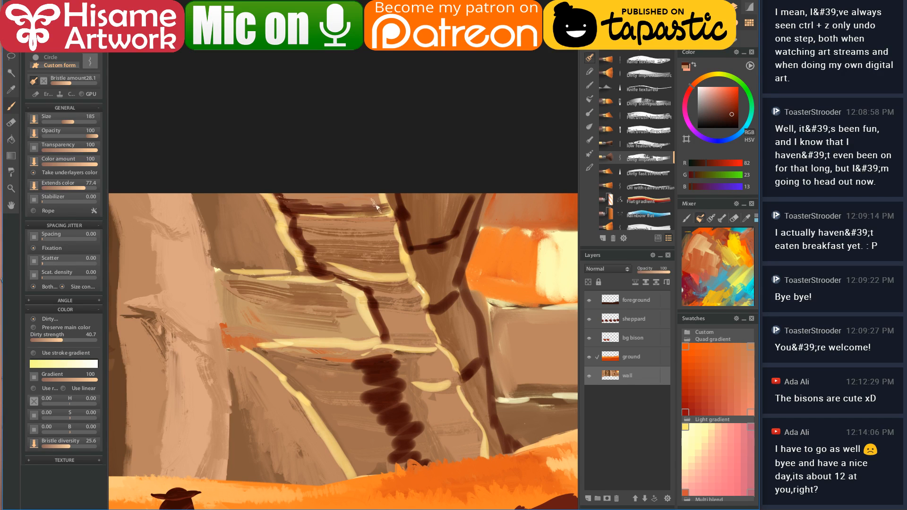
alt+click(378, 201)
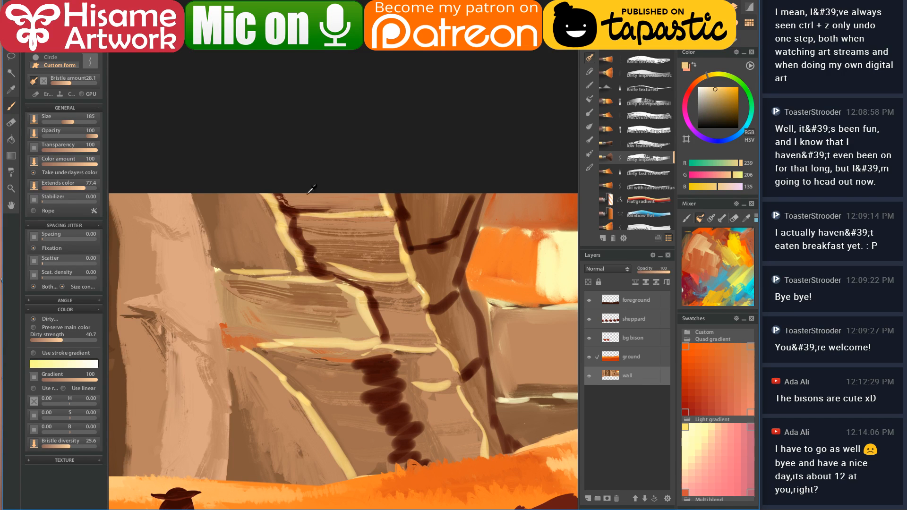
scroll(335, 187, up, 4)
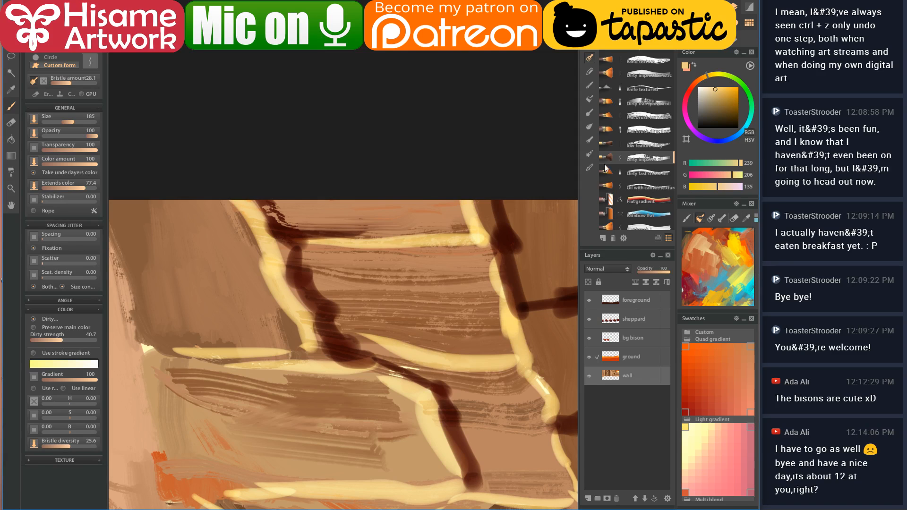
- Using the Wet dirty blending brush, blend dark and cream strokes near the wall top and upright
click(590, 128)
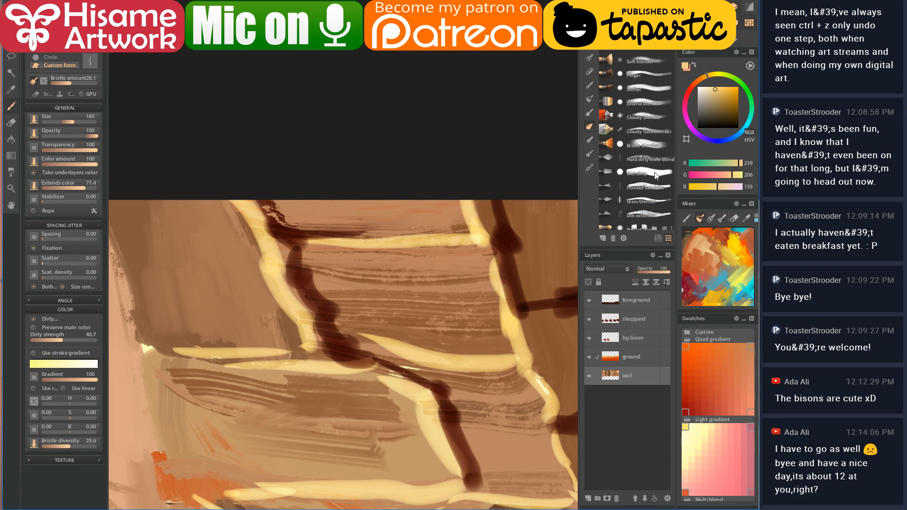
click(656, 176)
key([)
alt+click(273, 223)
mouse_move(266, 205)
mouse_down()
mouse_move(302, 230)
mouse_move(470, 226)
mouse_move(462, 217)
mouse_move(470, 239)
mouse_move(287, 240)
mouse_up()
alt+click(467, 202)
drag(229, 205, 236, 272)
mouse_move(268, 232)
mouse_down()
mouse_move(265, 263)
mouse_move(284, 291)
mouse_move(278, 330)
mouse_move(305, 345)
mouse_up()
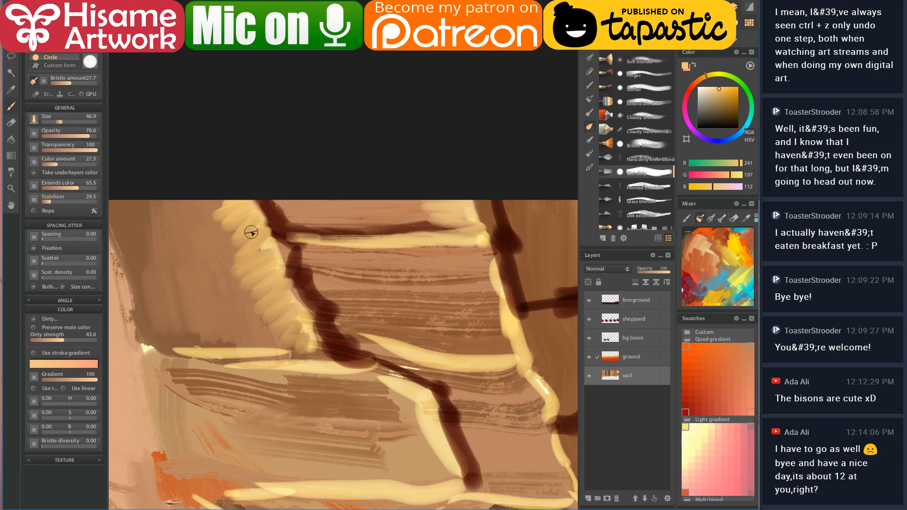
- Enlarge the brush to about 96 and cover the cream zig-zags with brown and tan strokes
key(bracketright)
key(bracketright)
key(bracketright)
mouse_move(225, 202)
mouse_down()
mouse_move(233, 192)
mouse_move(245, 204)
mouse_move(253, 190)
mouse_up()
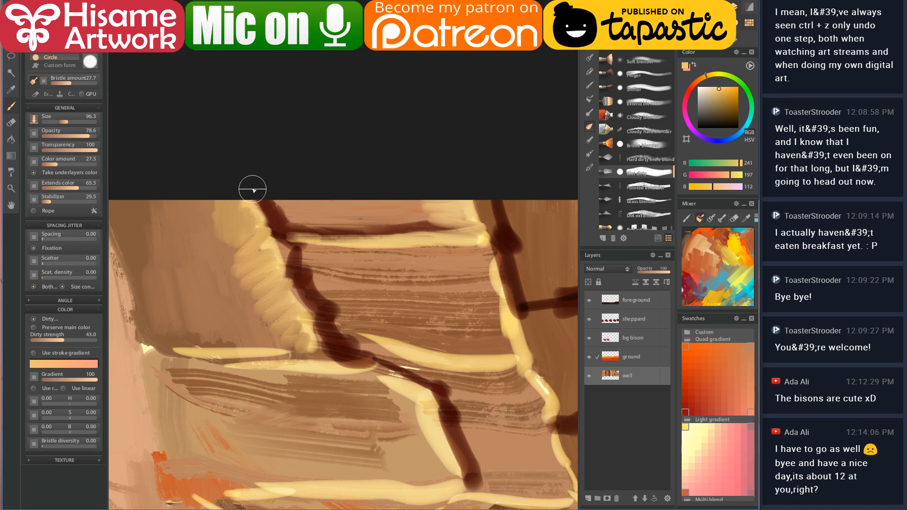
click(130, 222)
drag(223, 192, 243, 279)
click(198, 199)
mouse_move(205, 198)
mouse_down()
mouse_move(231, 239)
mouse_move(237, 278)
mouse_move(289, 343)
mouse_move(260, 330)
mouse_move(171, 348)
mouse_up()
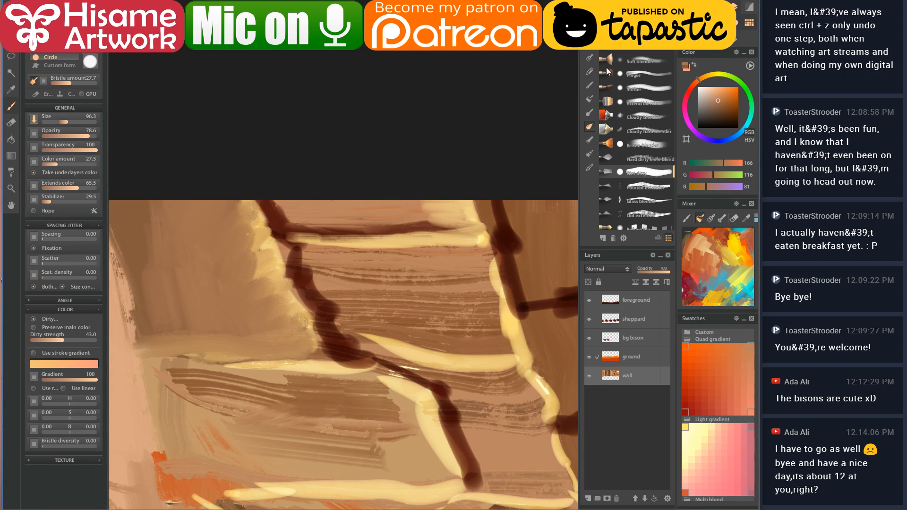
click(593, 59)
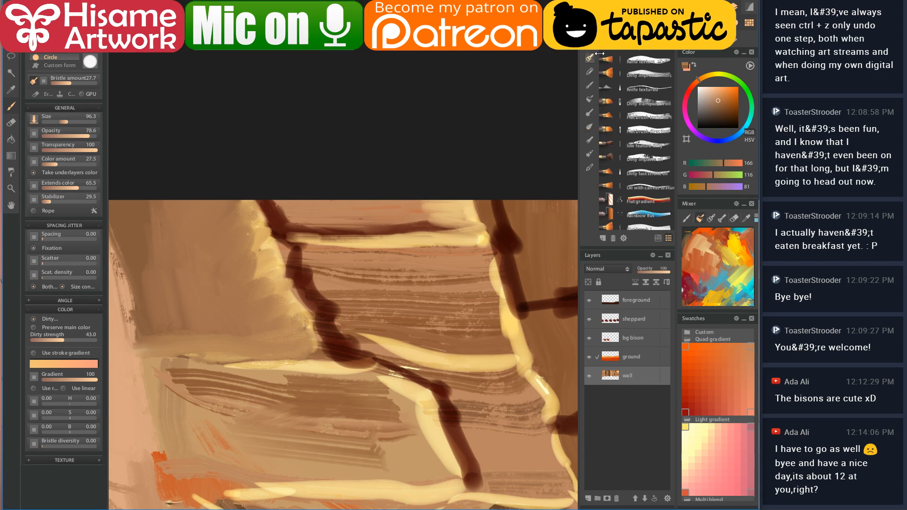
click(655, 130)
- With the Dirty impasto oil brush, paint sampled cream strokes down the upper- and middle-left wall
click(664, 157)
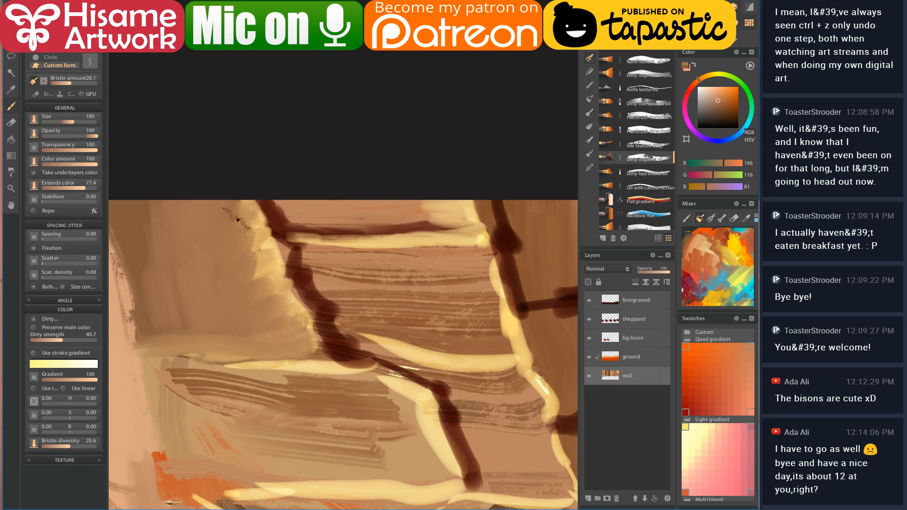
alt+click(269, 237)
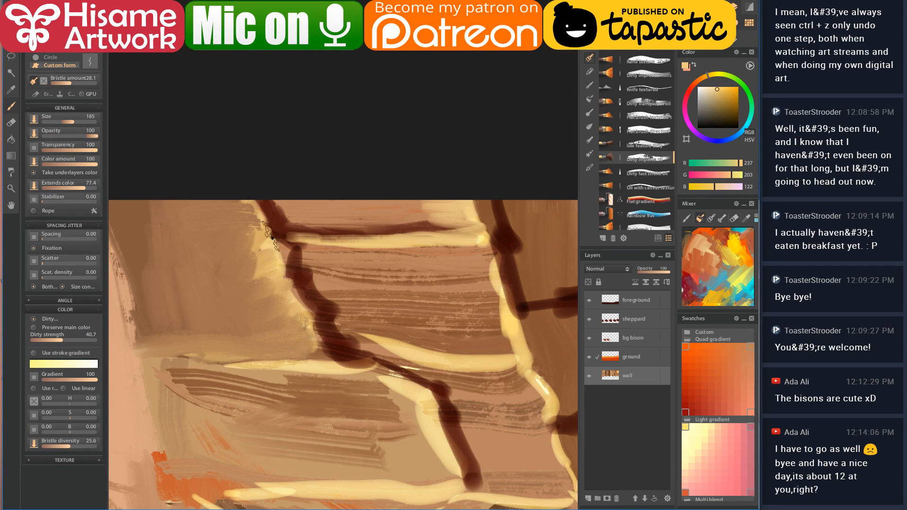
drag(267, 227, 180, 222)
drag(262, 234, 196, 236)
mouse_move(265, 259)
mouse_down()
mouse_move(264, 293)
mouse_move(288, 316)
mouse_move(192, 342)
mouse_up()
- Paint dark brown, pale yellow and mid-brown bristly strokes over the strata
alt+click(299, 253)
drag(291, 254, 344, 263)
mouse_move(294, 272)
mouse_down()
mouse_move(346, 280)
mouse_move(357, 298)
mouse_move(351, 339)
mouse_move(416, 350)
mouse_up()
alt+click(520, 330)
drag(500, 300, 450, 321)
alt+click(397, 253)
mouse_move(340, 264)
mouse_down()
mouse_move(474, 270)
mouse_move(338, 302)
mouse_move(359, 325)
mouse_up()
drag(425, 336, 488, 336)
drag(371, 327, 452, 234)
- Darken the top stratum edge with a dark brown line, softened with mid brown
alt+click(380, 130)
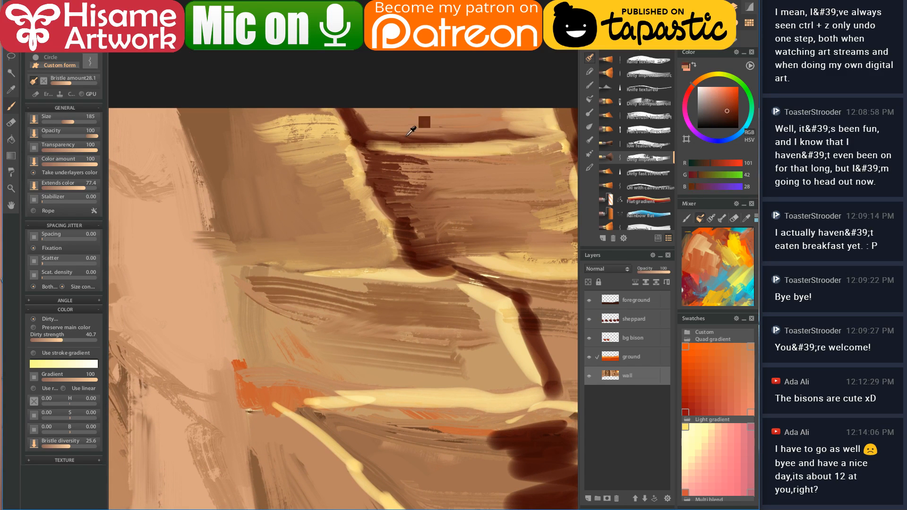
drag(544, 129, 487, 119)
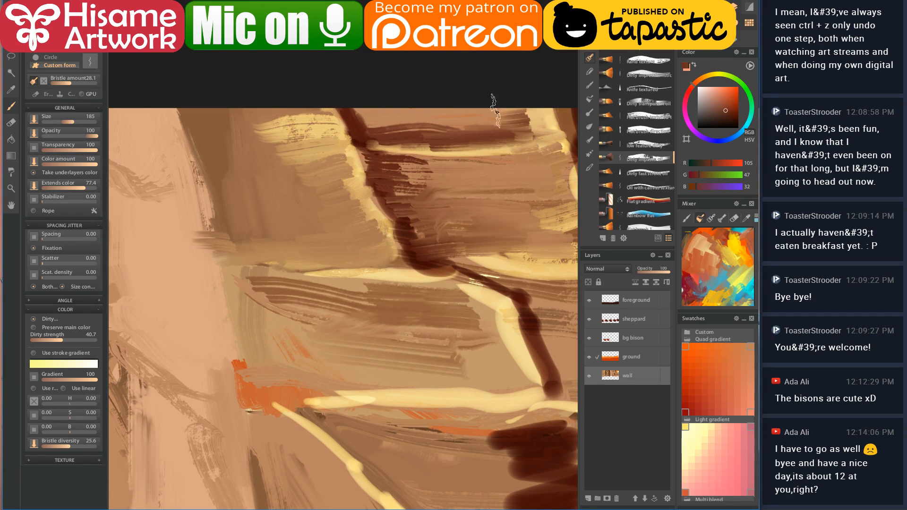
alt+click(376, 136)
mouse_move(373, 135)
mouse_down()
mouse_move(503, 141)
mouse_move(556, 133)
mouse_up()
alt+click(549, 122)
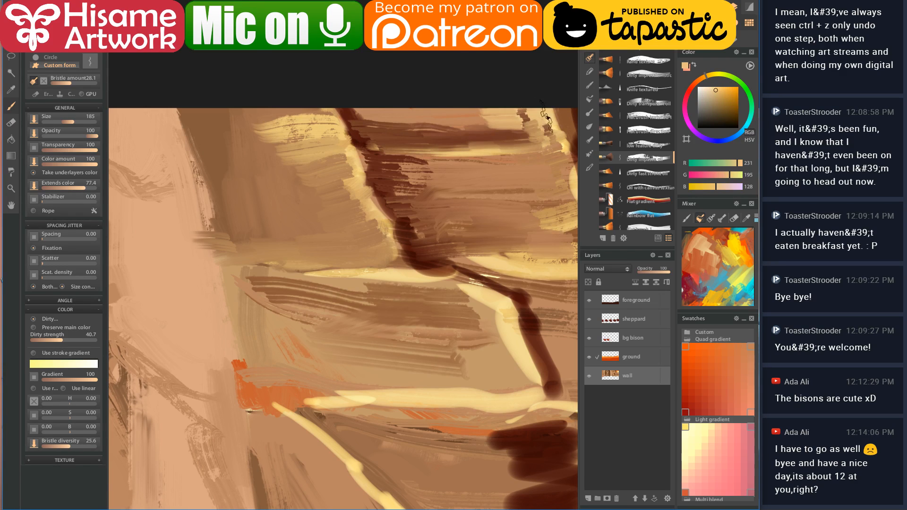
alt+click(435, 124)
mouse_move(435, 124)
mouse_down()
mouse_move(525, 132)
mouse_move(454, 116)
mouse_move(393, 135)
mouse_up()
- Add sampled cream highlight strokes diagonally across the upper stratum
mouse_move(486, 196)
mouse_down()
mouse_move(408, 228)
mouse_move(388, 161)
mouse_move(453, 165)
mouse_move(372, 187)
mouse_move(433, 184)
mouse_move(384, 196)
mouse_move(392, 198)
mouse_move(406, 193)
mouse_move(242, 195)
mouse_up()
alt+click(444, 181)
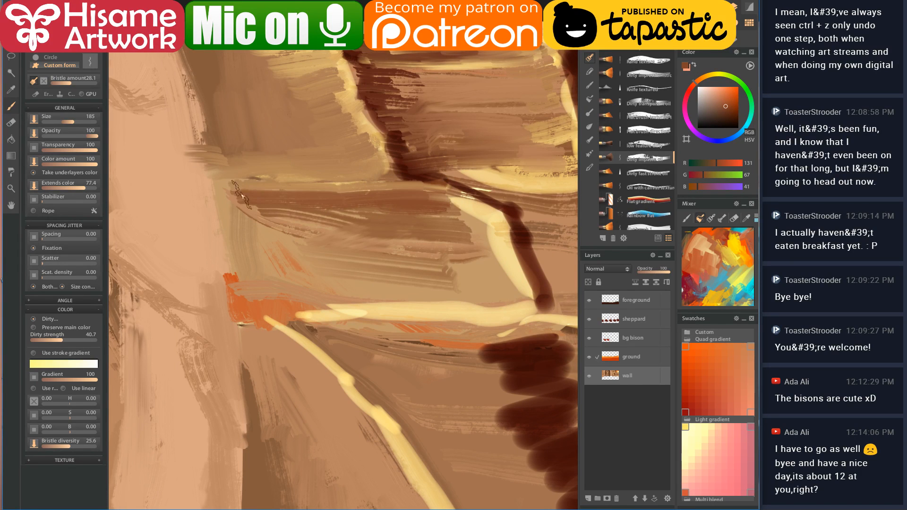
alt+click(477, 201)
mouse_move(478, 198)
mouse_down()
mouse_move(410, 206)
mouse_move(474, 212)
mouse_move(463, 227)
mouse_move(477, 236)
mouse_move(475, 262)
mouse_move(506, 269)
mouse_move(523, 297)
mouse_move(355, 292)
mouse_move(416, 290)
mouse_move(269, 306)
mouse_up()
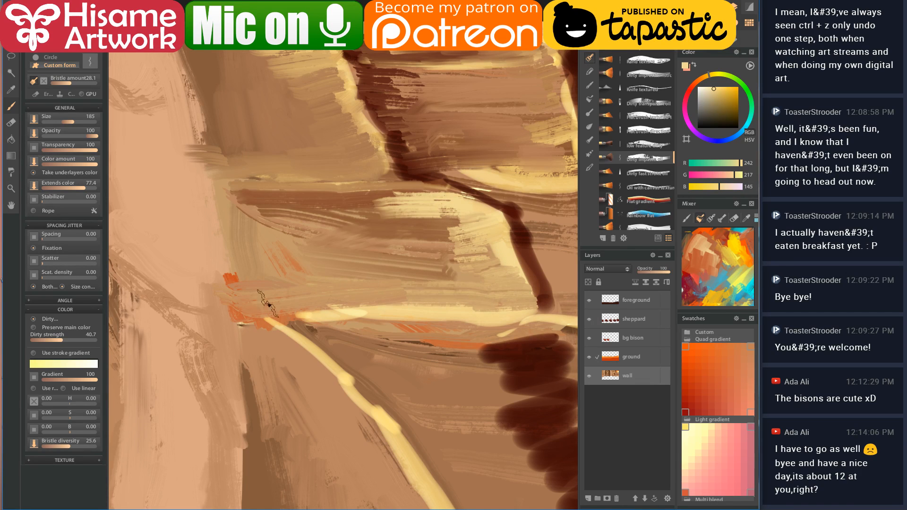
- Paint dark brown crack hatching near the top of the left wall
alt+click(519, 225)
drag(266, 203, 426, 228)
mouse_move(339, 64)
mouse_down()
mouse_move(377, 59)
mouse_move(349, 75)
mouse_move(372, 81)
mouse_move(369, 97)
mouse_move(380, 115)
mouse_up()
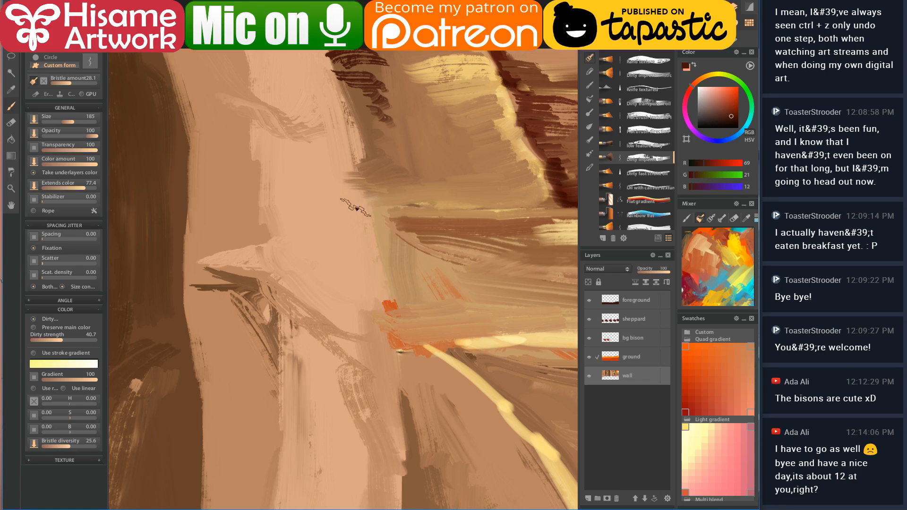
alt+click(557, 168)
alt+click(557, 168)
mouse_move(370, 165)
mouse_down()
mouse_move(405, 156)
mouse_move(364, 147)
mouse_move(373, 112)
mouse_up()
- Add dark horizontal strokes and lighter brown strokes across the top area
alt+click(396, 92)
alt+click(384, 103)
mouse_move(368, 60)
mouse_down()
mouse_move(407, 54)
mouse_move(356, 67)
mouse_move(361, 86)
mouse_up()
mouse_move(410, 102)
mouse_down()
mouse_move(380, 132)
mouse_move(383, 162)
mouse_move(437, 163)
mouse_move(456, 173)
mouse_move(450, 181)
mouse_move(464, 156)
mouse_move(494, 144)
mouse_up()
alt+click(416, 94)
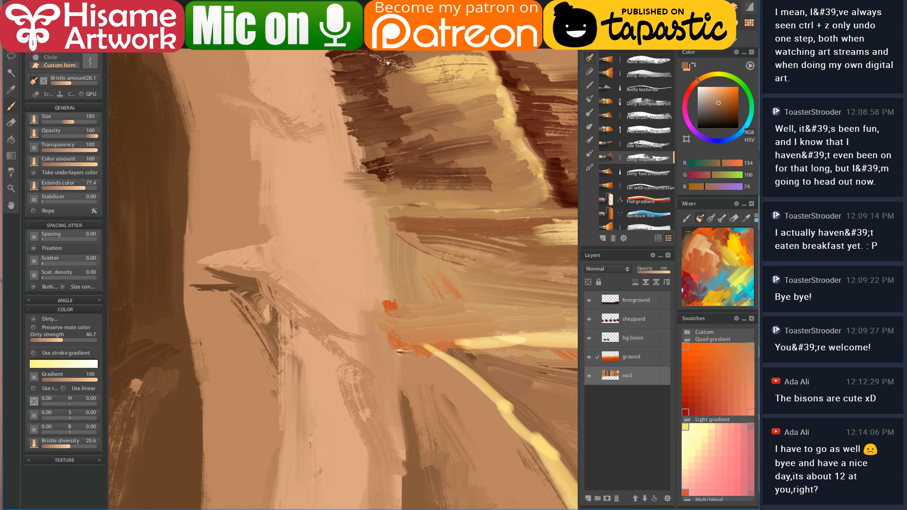
drag(376, 57, 463, 62)
mouse_move(331, 63)
mouse_down()
mouse_move(473, 113)
mouse_move(435, 159)
mouse_up()
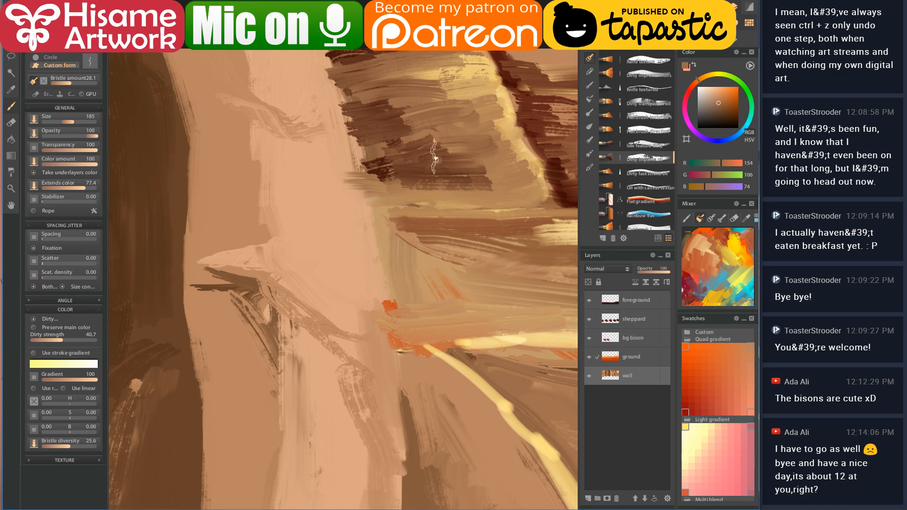
- With a soft round brush at full opacity, paint light tan over the rock pillar's brown streaks
mouse_move(383, 254)
mouse_down()
mouse_move(318, 216)
mouse_move(331, 221)
mouse_up()
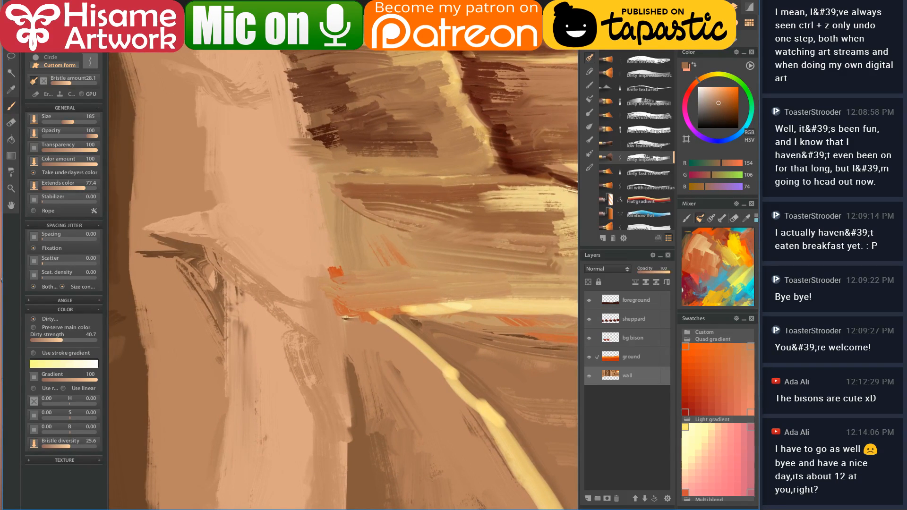
click(590, 44)
click(635, 46)
alt+click(302, 246)
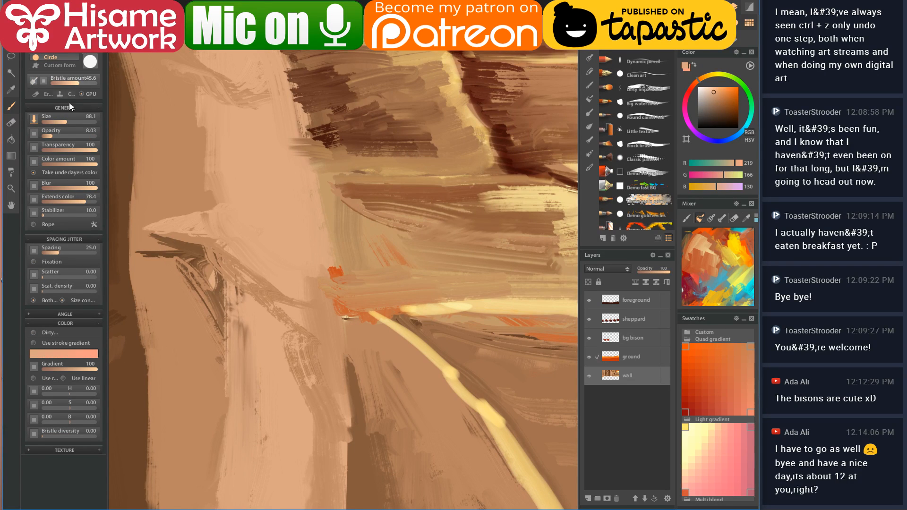
drag(59, 133, 140, 126)
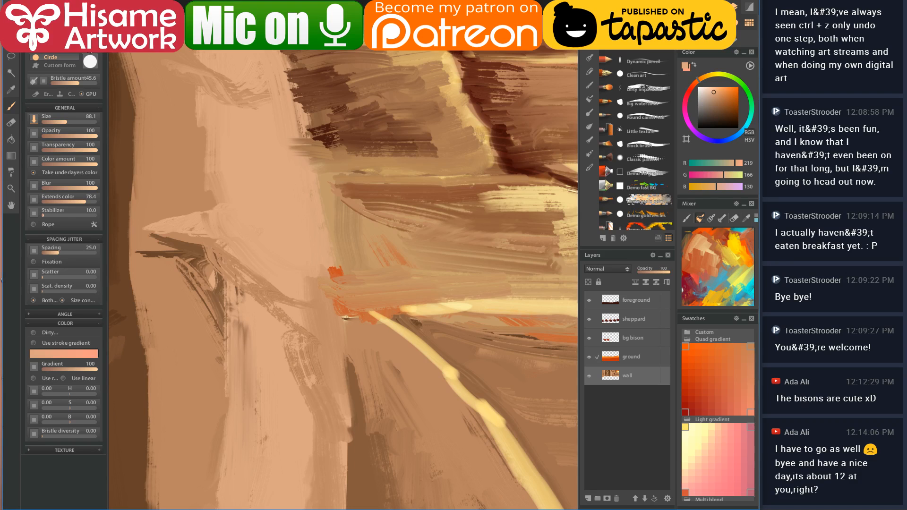
drag(292, 94, 303, 178)
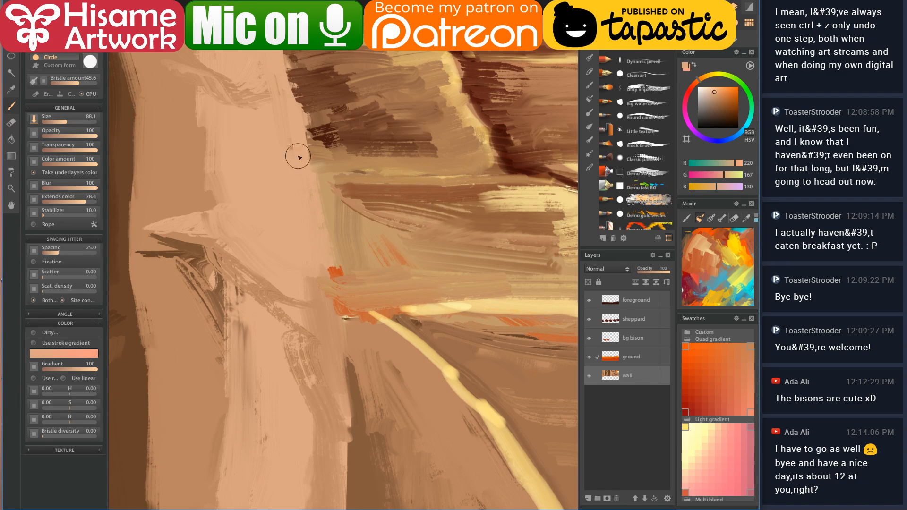
mouse_move(290, 110)
mouse_down()
mouse_move(326, 247)
mouse_move(326, 288)
mouse_up()
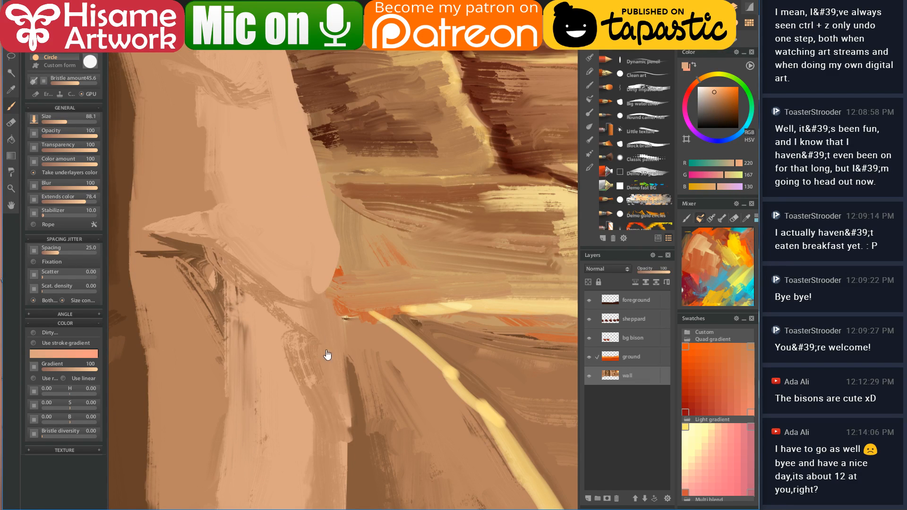
- Lighten the left rock pillar's edge down to the ground with darker and lighter tan strokes
drag(326, 367, 312, 191)
alt+click(315, 128)
drag(312, 134, 325, 181)
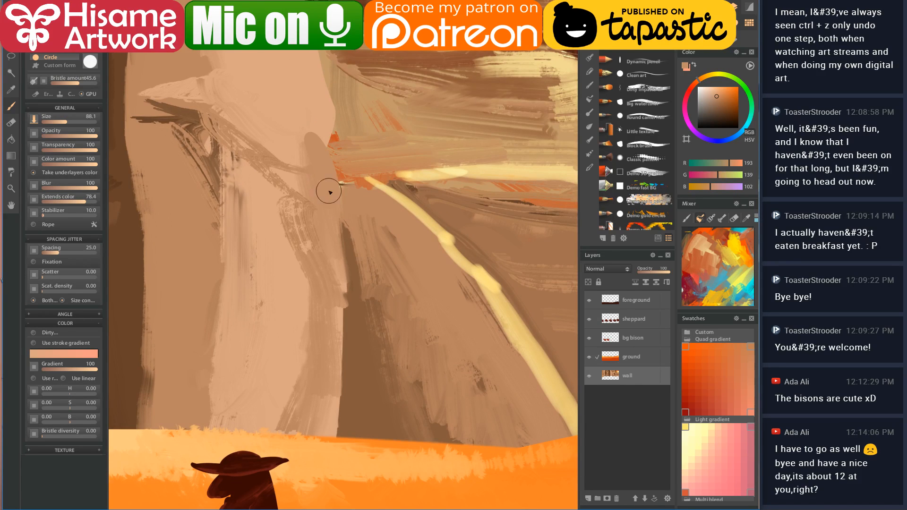
drag(334, 340, 336, 436)
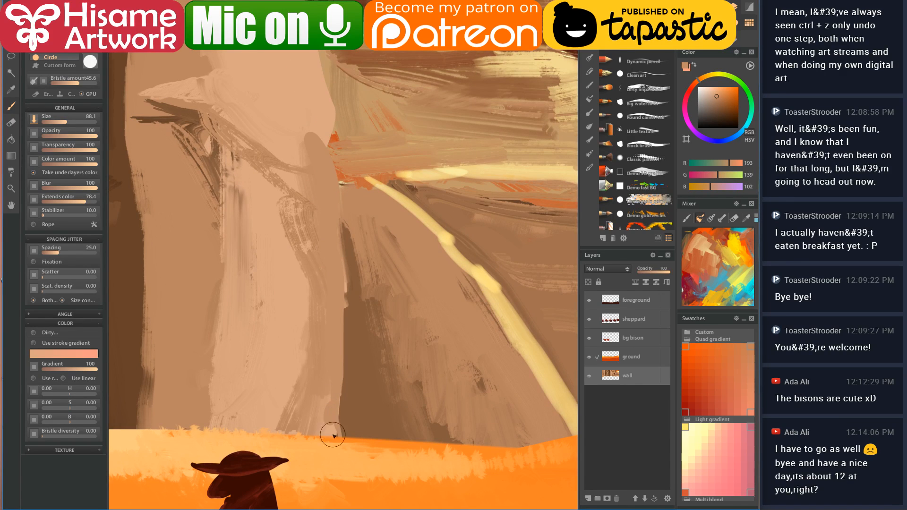
alt+click(312, 126)
drag(324, 203, 340, 437)
mouse_move(329, 404)
mouse_down()
mouse_move(332, 280)
mouse_move(323, 204)
mouse_up()
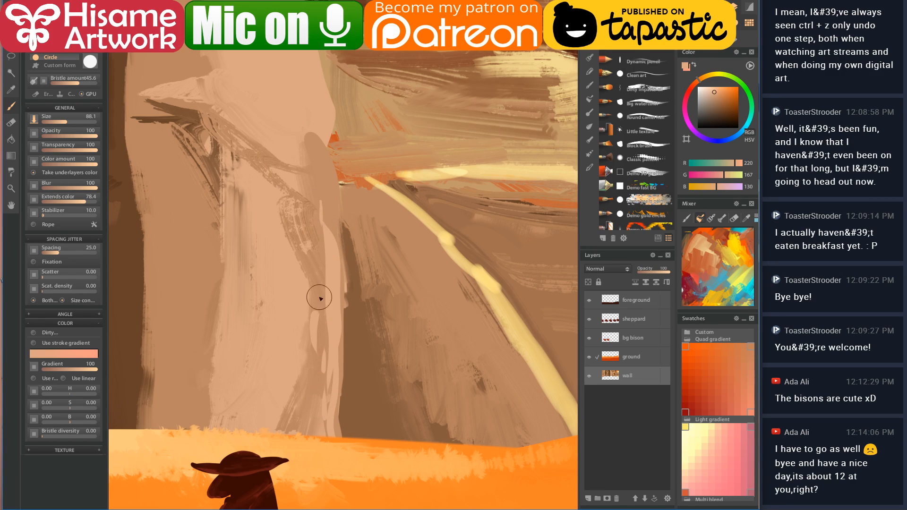
drag(315, 319, 316, 223)
drag(313, 314, 306, 317)
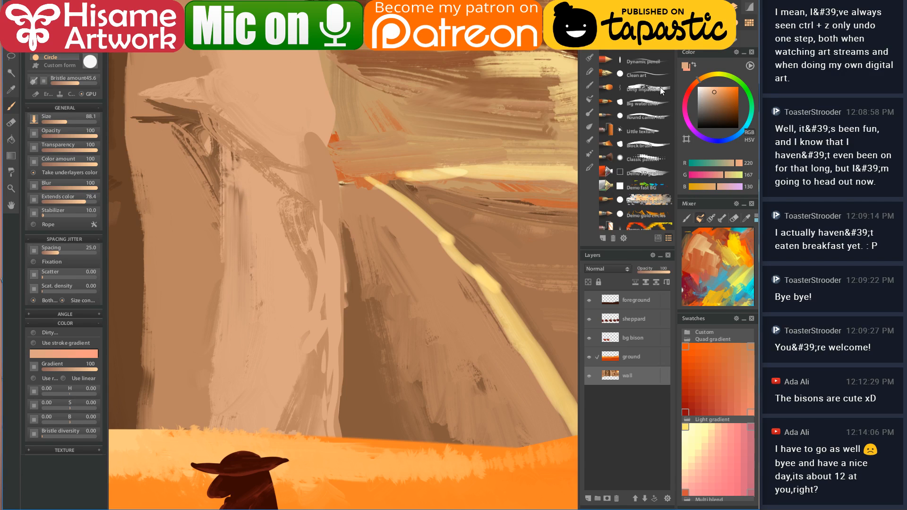
click(590, 58)
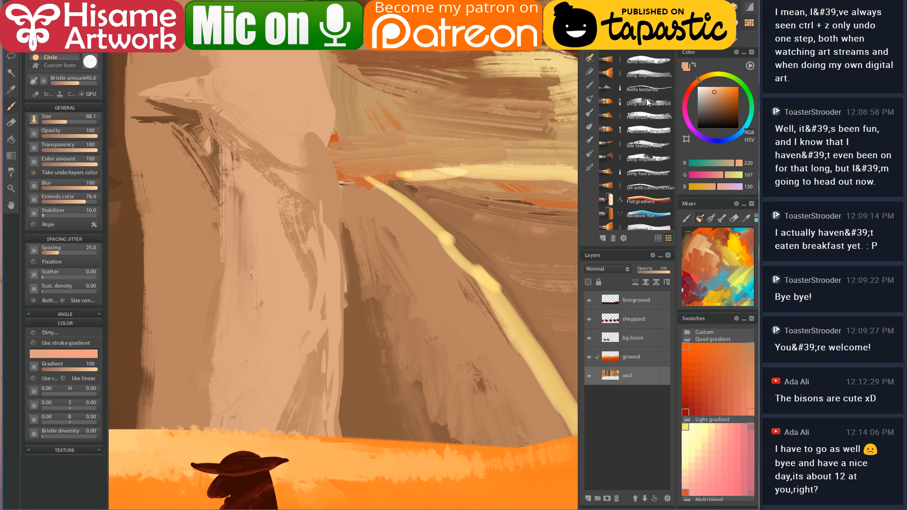
- Back on the impasto oil brush, hatch light yellow down the wall and dark brown along its edge
click(647, 147)
click(646, 152)
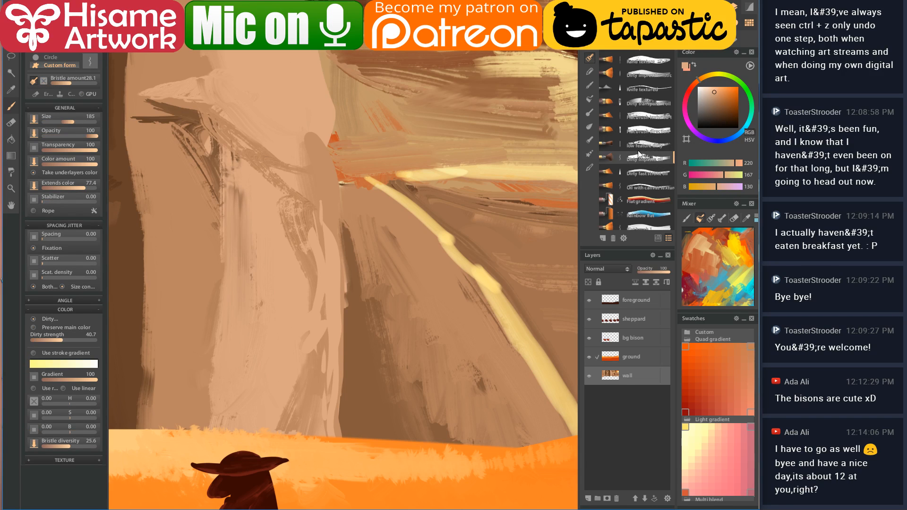
mouse_move(317, 183)
mouse_down()
mouse_move(286, 197)
mouse_move(328, 213)
mouse_move(329, 244)
mouse_move(302, 299)
mouse_move(314, 375)
mouse_move(279, 427)
mouse_up()
drag(440, 242, 354, 263)
alt+click(274, 204)
mouse_move(275, 205)
mouse_down()
mouse_move(289, 228)
mouse_move(302, 223)
mouse_move(290, 244)
mouse_move(329, 245)
mouse_move(283, 252)
mouse_move(348, 267)
mouse_move(335, 268)
mouse_move(366, 304)
mouse_move(365, 291)
mouse_move(384, 309)
mouse_move(362, 332)
mouse_up()
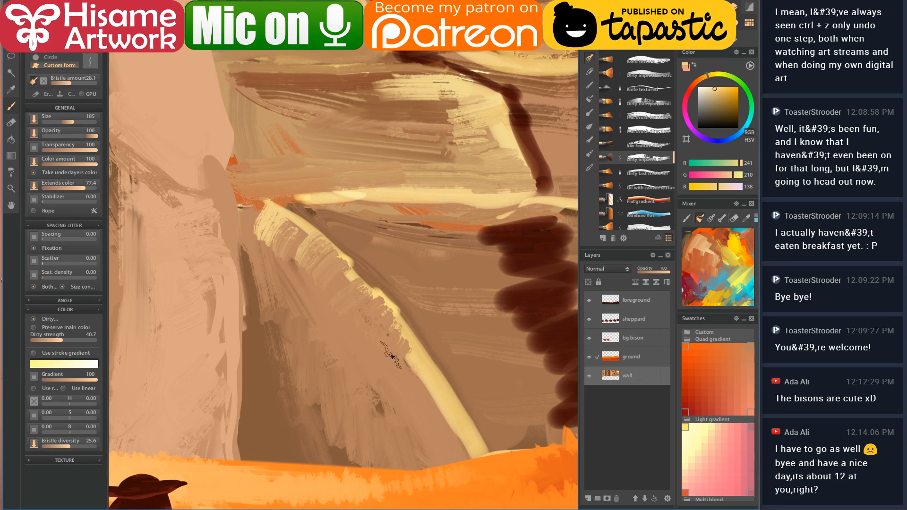
mouse_move(424, 355)
mouse_down()
mouse_move(433, 374)
mouse_move(406, 401)
mouse_move(405, 417)
mouse_move(427, 422)
mouse_move(436, 447)
mouse_move(475, 457)
mouse_up()
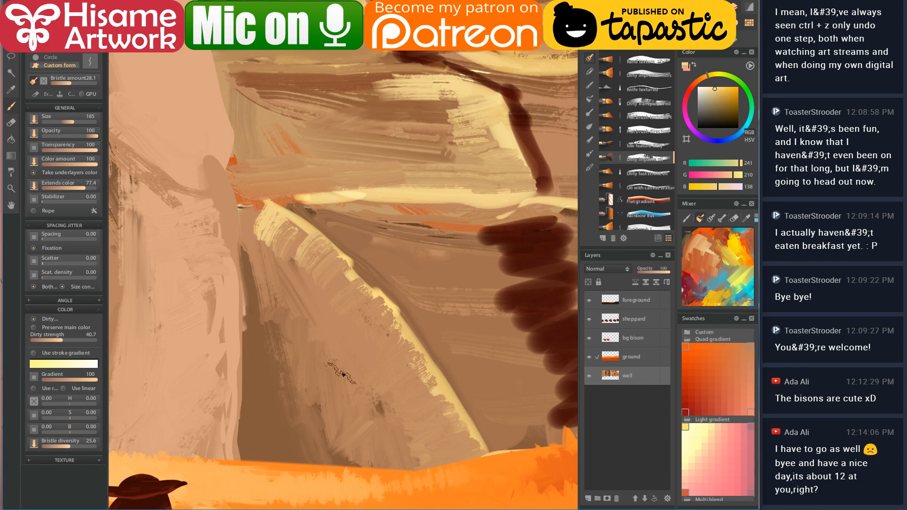
- Soften the dark jagged edge of the wall with sampled tan strokes
scroll(397, 249, up, 3)
mouse_move(397, 273)
mouse_down()
mouse_move(362, 201)
mouse_move(309, 221)
mouse_move(359, 239)
mouse_move(323, 240)
mouse_move(335, 290)
mouse_move(313, 317)
mouse_move(377, 317)
mouse_move(327, 371)
mouse_move(344, 389)
mouse_move(352, 422)
mouse_move(365, 439)
mouse_move(426, 444)
mouse_up()
alt+click(303, 255)
alt+click(468, 241)
alt+click(387, 258)
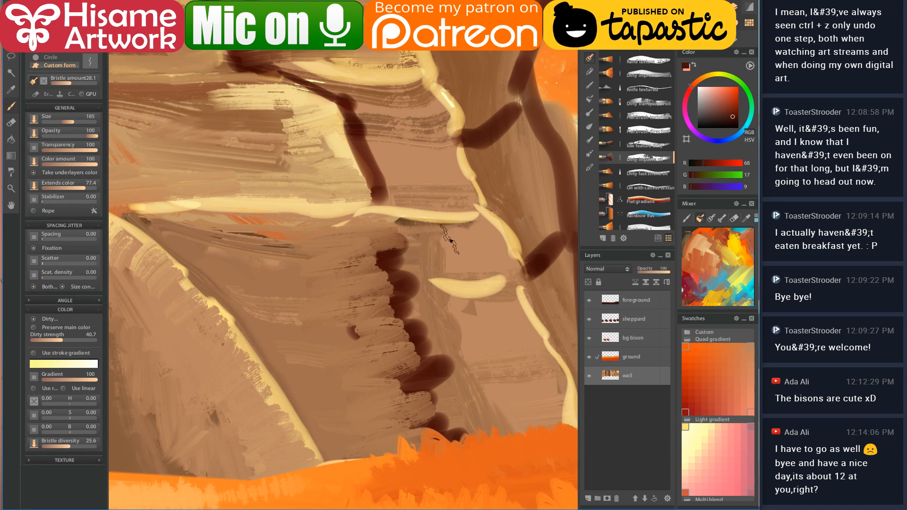
alt+click(452, 241)
mouse_move(452, 241)
mouse_down()
mouse_move(390, 248)
mouse_move(456, 262)
mouse_move(500, 254)
mouse_move(475, 270)
mouse_move(395, 251)
mouse_move(507, 268)
mouse_move(399, 281)
mouse_move(483, 319)
mouse_move(430, 319)
mouse_move(477, 333)
mouse_move(476, 350)
mouse_move(452, 366)
mouse_move(482, 388)
mouse_move(439, 425)
mouse_move(507, 413)
mouse_move(497, 375)
mouse_up()
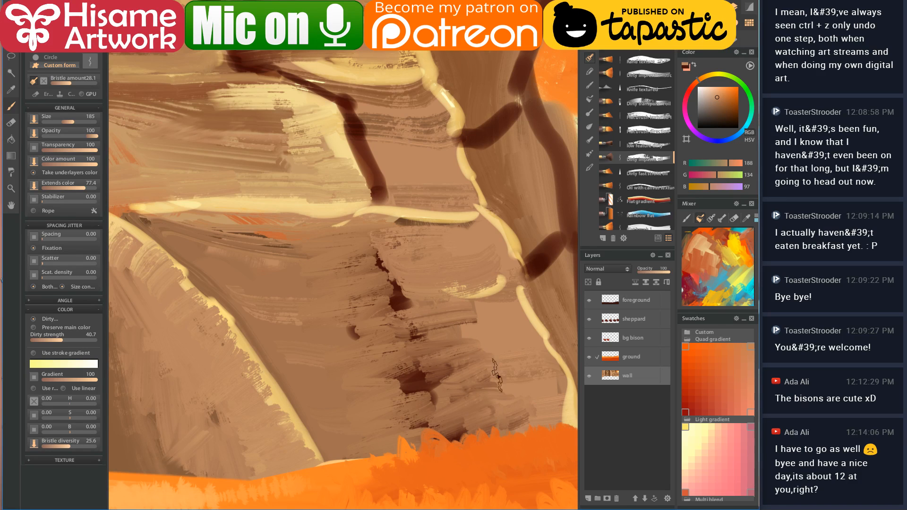
- Paint a dark brown vertical crack down the wall and extend the hatching
alt+click(405, 292)
mouse_move(354, 245)
mouse_down()
mouse_move(407, 424)
mouse_move(406, 395)
mouse_move(359, 239)
mouse_move(446, 449)
mouse_move(374, 296)
mouse_move(360, 231)
mouse_move(359, 272)
mouse_move(371, 232)
mouse_move(338, 274)
mouse_move(331, 302)
mouse_move(340, 327)
mouse_move(393, 315)
mouse_move(364, 351)
mouse_move(385, 347)
mouse_move(392, 372)
mouse_move(404, 373)
mouse_move(380, 415)
mouse_move(383, 459)
mouse_move(399, 459)
mouse_move(428, 419)
mouse_move(382, 452)
mouse_move(400, 359)
mouse_move(383, 334)
mouse_move(362, 342)
mouse_move(375, 304)
mouse_move(370, 270)
mouse_move(359, 233)
mouse_move(333, 215)
mouse_move(353, 229)
mouse_move(339, 236)
mouse_move(343, 276)
mouse_move(362, 353)
mouse_move(377, 368)
mouse_move(362, 416)
mouse_up()
alt+click(439, 402)
alt+click(316, 230)
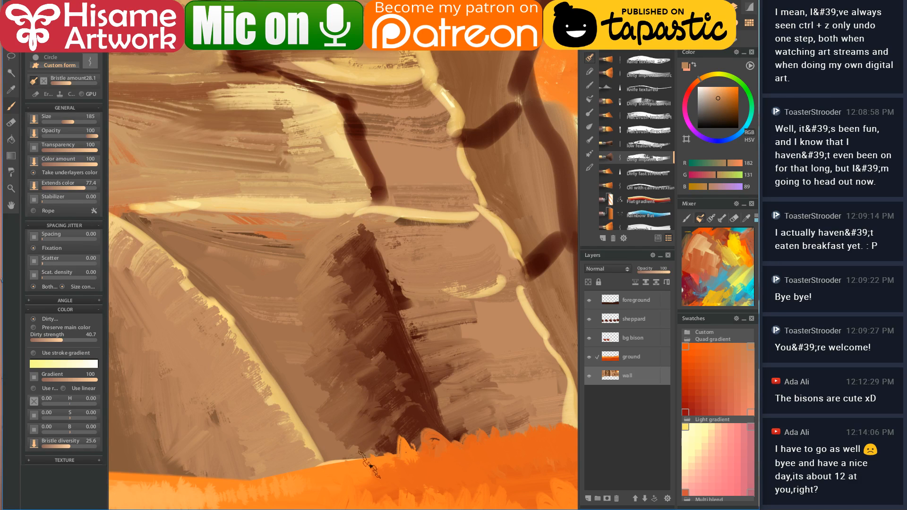
- Paint cream highlights down the stratum edges, cover the orange streak, then zoom out
drag(482, 243, 320, 245)
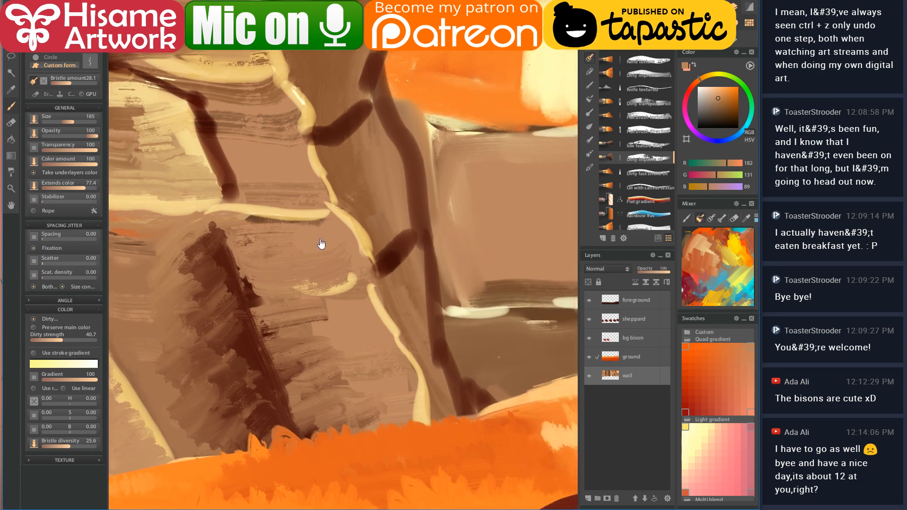
alt+click(378, 302)
drag(360, 282, 383, 340)
mouse_move(364, 304)
mouse_down()
mouse_move(382, 392)
mouse_move(434, 431)
mouse_up()
mouse_move(425, 284)
mouse_down()
mouse_move(413, 296)
mouse_move(515, 395)
mouse_move(526, 390)
mouse_up()
mouse_move(461, 352)
mouse_down()
mouse_move(273, 327)
mouse_move(139, 333)
mouse_up()
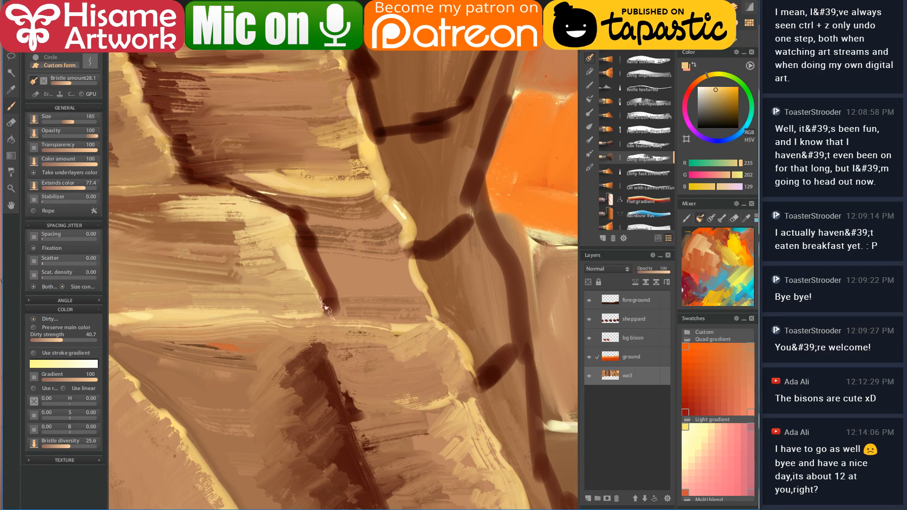
alt+click(410, 340)
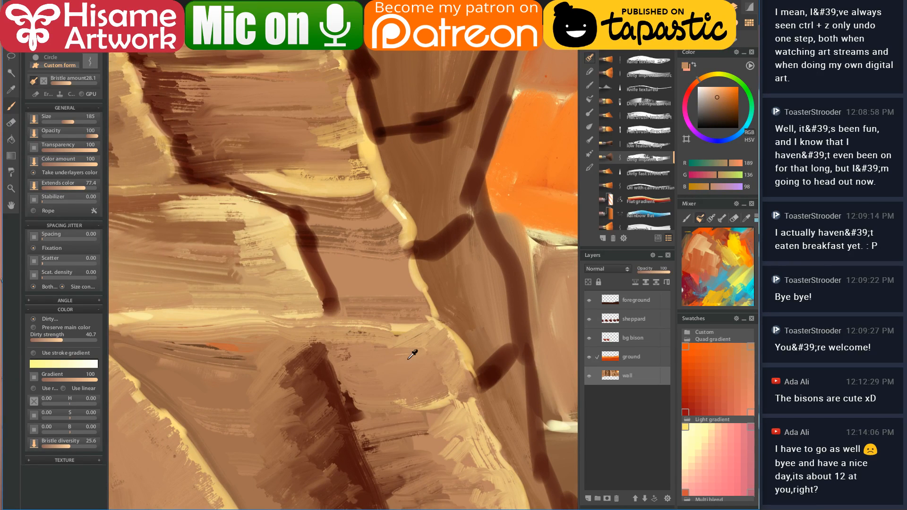
scroll(410, 357, down, 5)
scroll(410, 342, down, 4)
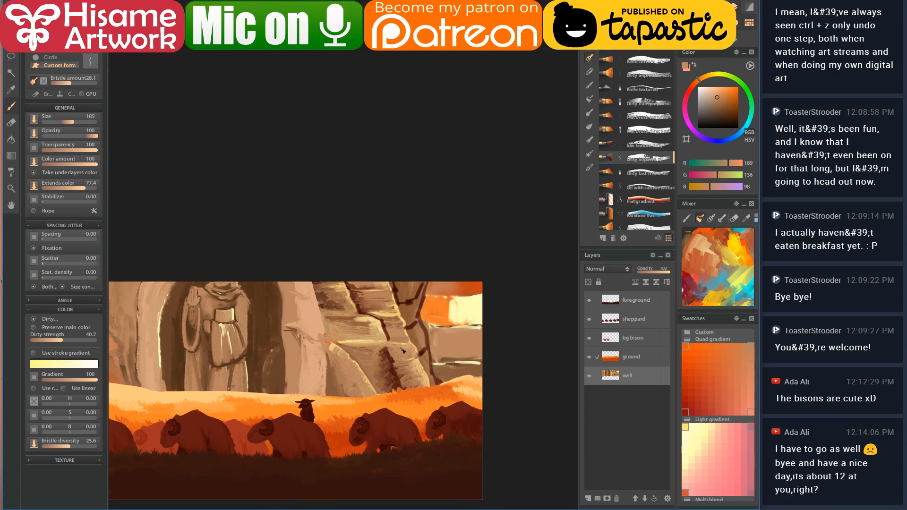
- Darken the crack line with dark brown and paint cream highlights down the ridge edge
scroll(415, 323, up, 8)
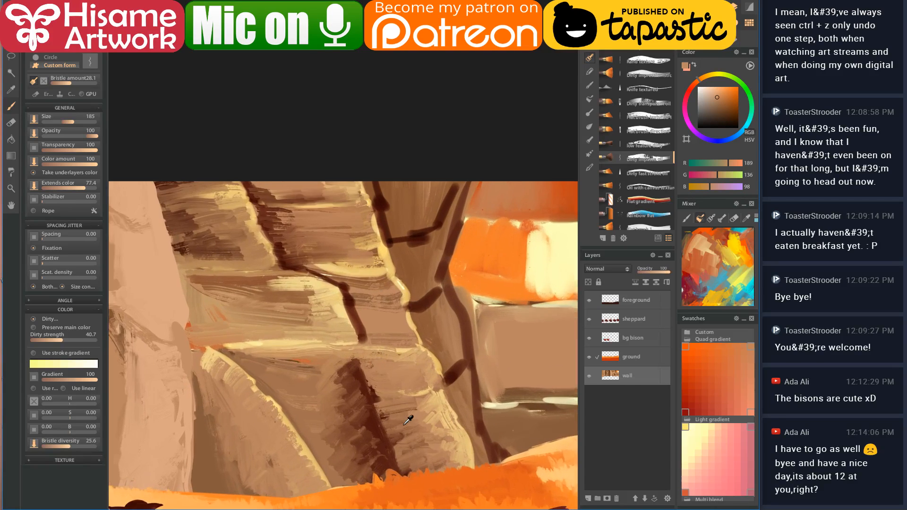
scroll(393, 363, up, 1)
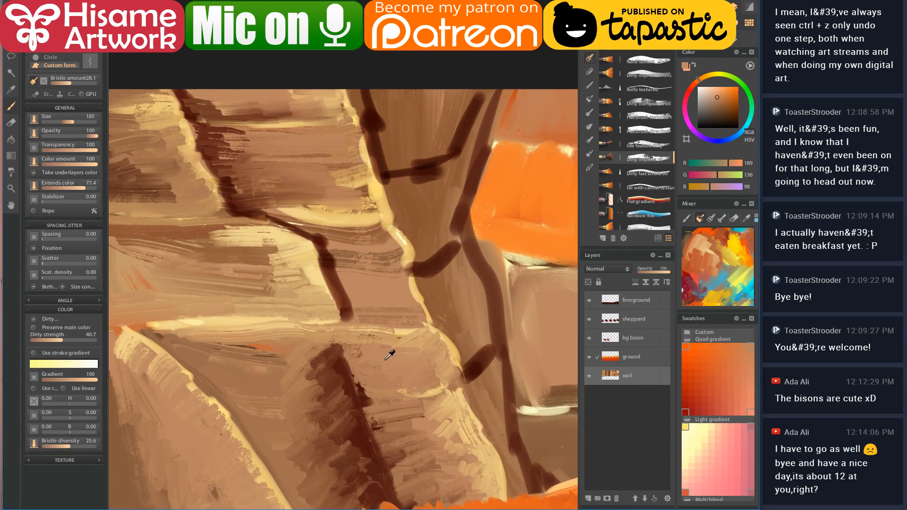
alt+click(331, 257)
drag(337, 270, 358, 294)
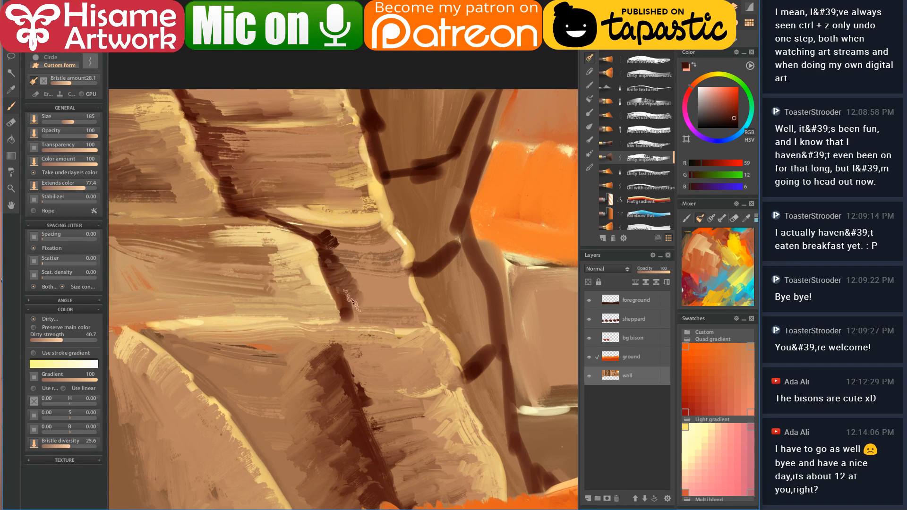
alt+click(399, 225)
mouse_move(399, 226)
mouse_down()
mouse_move(412, 313)
mouse_move(444, 326)
mouse_move(450, 362)
mouse_up()
alt+click(446, 327)
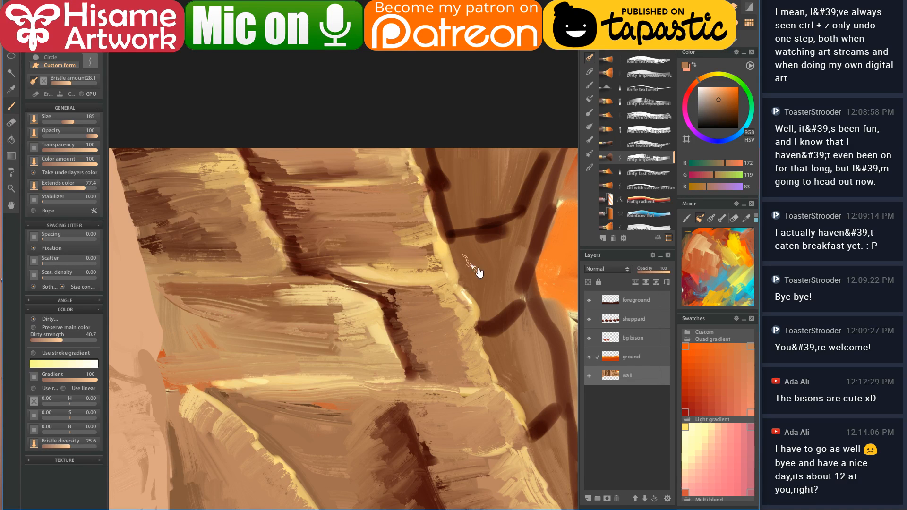
- Widen the crack into a broad dark brown band running down the lower wall
drag(461, 264, 350, 293)
alt+click(329, 198)
drag(326, 198, 349, 243)
mouse_move(355, 186)
mouse_down()
mouse_move(352, 235)
mouse_move(376, 362)
mouse_move(425, 449)
mouse_up()
mouse_move(374, 401)
mouse_down()
mouse_move(355, 228)
mouse_move(363, 215)
mouse_up()
mouse_move(368, 218)
mouse_down()
mouse_move(390, 235)
mouse_move(395, 284)
mouse_move(434, 373)
mouse_up()
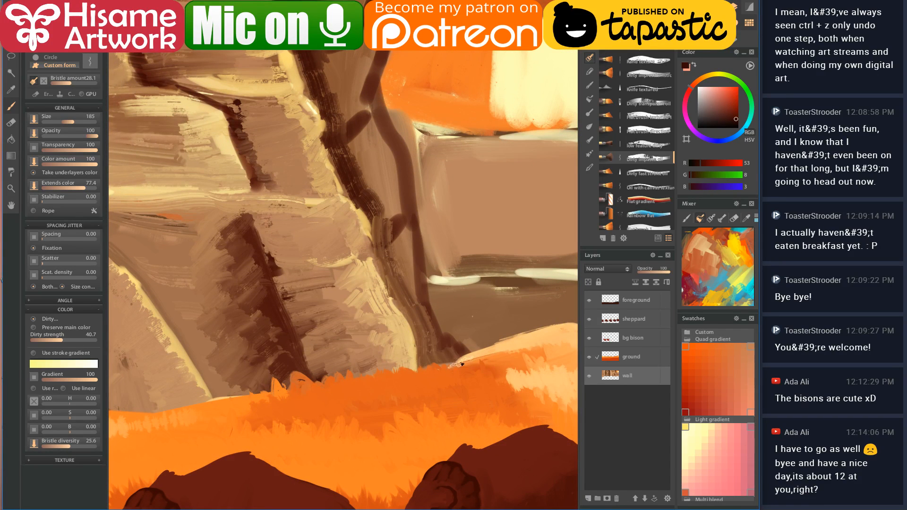
- Sample mid, dark and lighter browns from the upper left wall for the crack
drag(394, 209, 413, 341)
mouse_move(369, 154)
mouse_down()
mouse_move(310, 162)
mouse_move(358, 120)
mouse_move(321, 245)
mouse_move(364, 335)
mouse_move(363, 389)
mouse_move(378, 407)
mouse_move(389, 459)
mouse_up()
alt+click(310, 142)
alt+click(365, 150)
alt+click(337, 281)
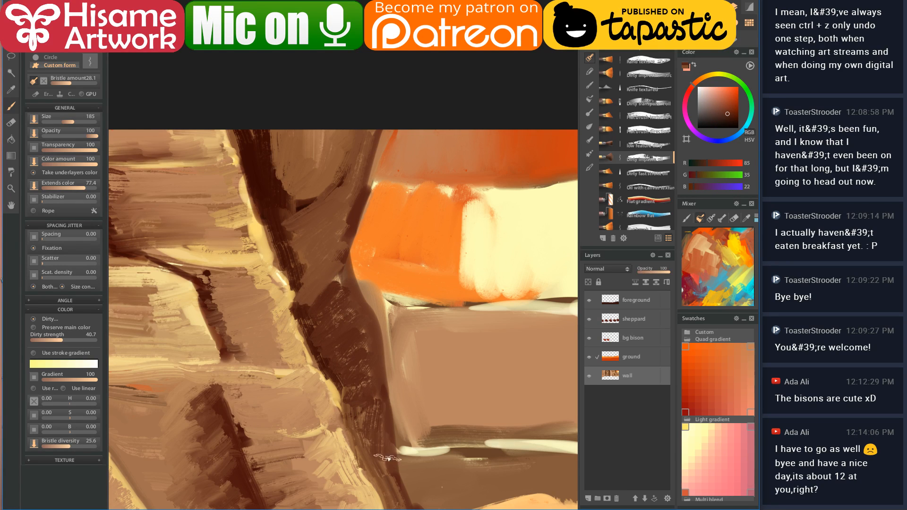
alt+click(277, 182)
- Soften the dark crack band with lighter brown blending strokes
drag(271, 137, 298, 215)
drag(309, 247, 337, 374)
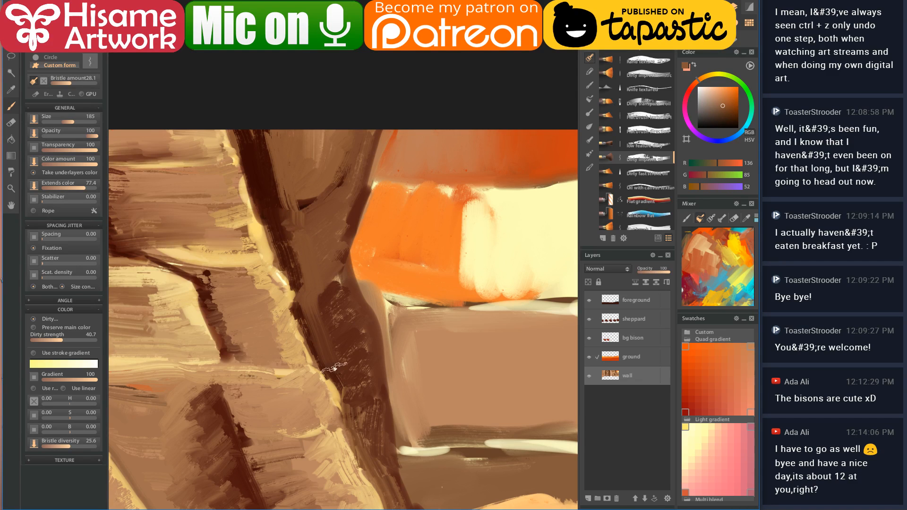
drag(309, 239, 329, 261)
mouse_move(336, 164)
mouse_down()
mouse_move(348, 173)
mouse_move(345, 326)
mouse_move(370, 384)
mouse_up()
- Edge the orange sky gap with dark and reddish brown, hatching brown across it
drag(385, 213, 293, 227)
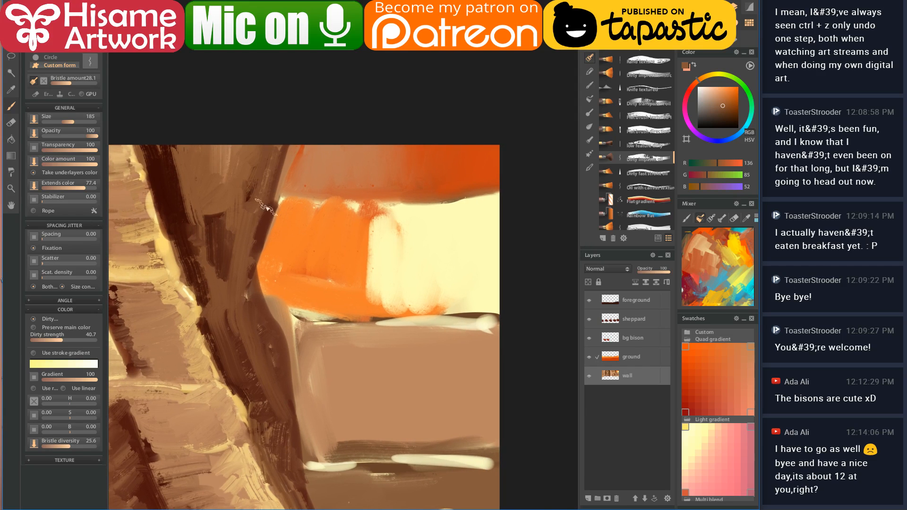
alt+click(271, 212)
mouse_move(305, 149)
mouse_down()
mouse_move(289, 196)
mouse_move(421, 199)
mouse_move(316, 156)
mouse_move(294, 176)
mouse_move(300, 193)
mouse_move(336, 156)
mouse_move(284, 187)
mouse_move(375, 198)
mouse_up()
alt+click(305, 173)
mouse_move(294, 208)
mouse_down()
mouse_move(272, 302)
mouse_move(289, 406)
mouse_move(312, 468)
mouse_up()
drag(310, 228, 353, 230)
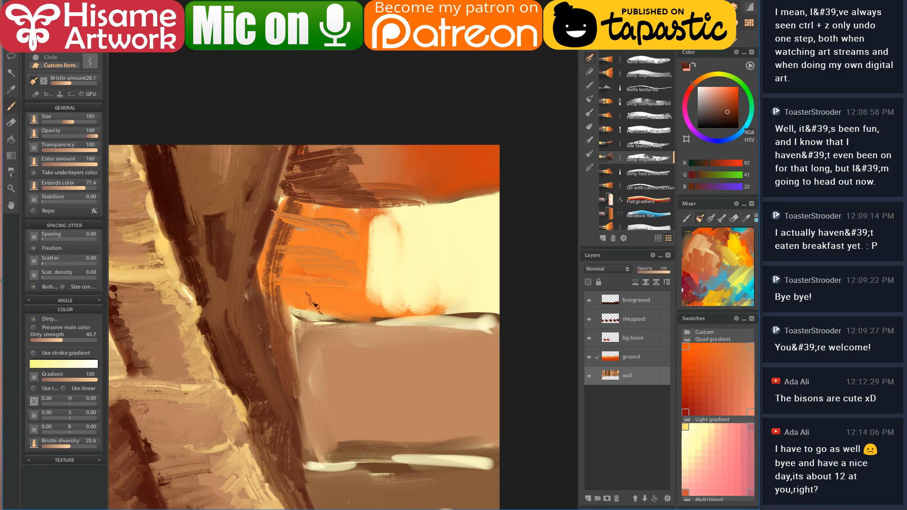
alt+click(293, 186)
mouse_move(274, 210)
mouse_down()
mouse_move(363, 233)
mouse_move(311, 287)
mouse_up()
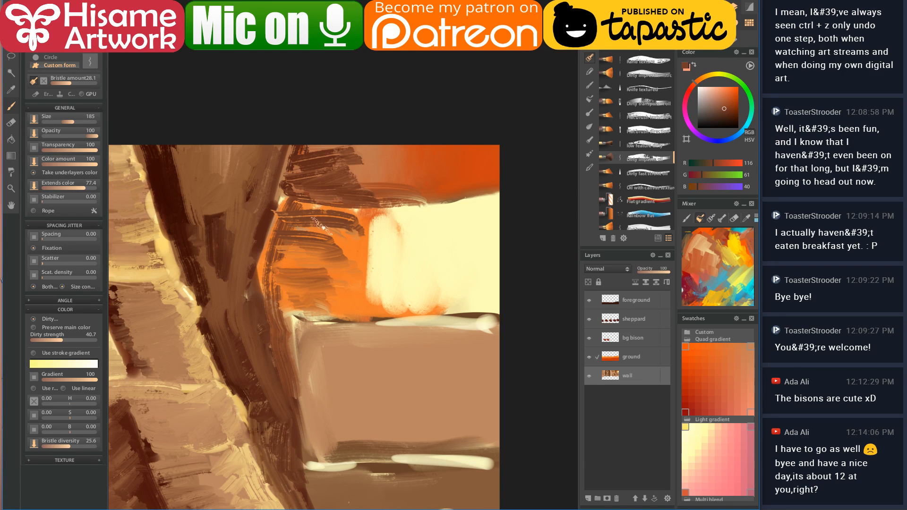
- Cover the dark streaks and cream area of the gap with sampled orange
alt+click(351, 241)
mouse_move(352, 215)
mouse_down()
mouse_move(294, 225)
mouse_move(311, 250)
mouse_move(288, 286)
mouse_move(344, 300)
mouse_up()
drag(287, 212, 286, 298)
mouse_move(346, 232)
mouse_down()
mouse_move(378, 223)
mouse_move(342, 239)
mouse_move(424, 240)
mouse_move(410, 269)
mouse_move(422, 292)
mouse_move(414, 303)
mouse_move(445, 303)
mouse_move(425, 237)
mouse_move(369, 235)
mouse_move(398, 234)
mouse_move(391, 250)
mouse_move(407, 287)
mouse_move(410, 231)
mouse_move(331, 265)
mouse_move(371, 273)
mouse_move(348, 289)
mouse_move(409, 288)
mouse_move(410, 269)
mouse_up()
- Paint pale cream bands across the orange area's right edge and top-right corner
alt+click(438, 217)
mouse_move(447, 208)
mouse_down()
mouse_move(414, 230)
mouse_move(422, 274)
mouse_up()
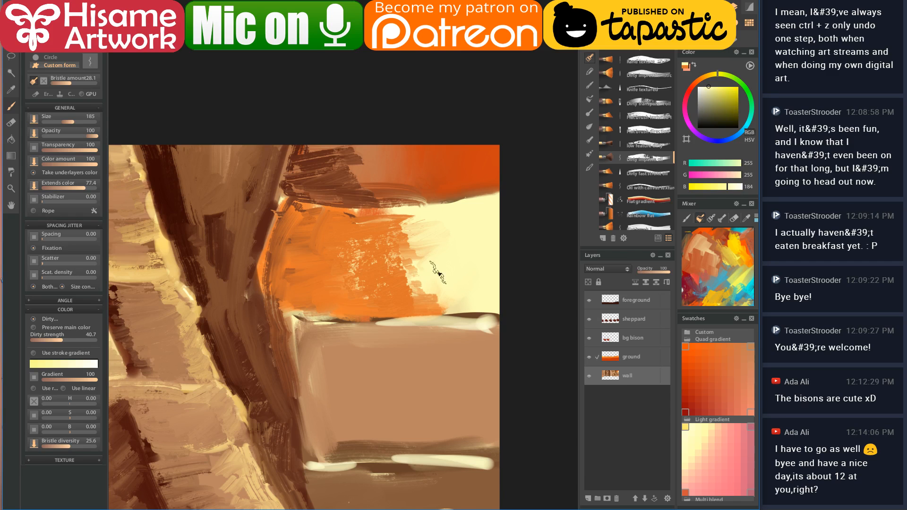
alt+click(433, 243)
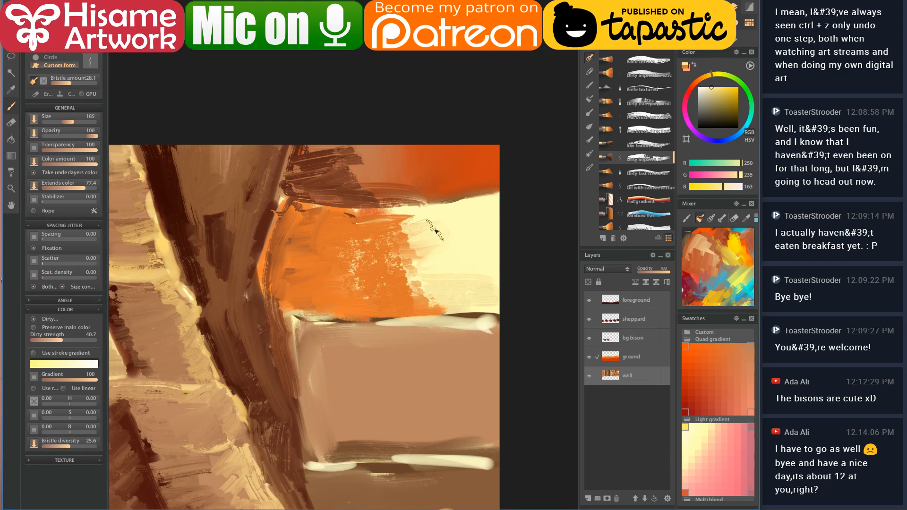
mouse_move(462, 175)
mouse_down()
mouse_move(414, 194)
mouse_move(492, 173)
mouse_up()
mouse_move(430, 161)
mouse_down()
mouse_move(492, 133)
mouse_move(426, 151)
mouse_up()
drag(509, 151, 449, 156)
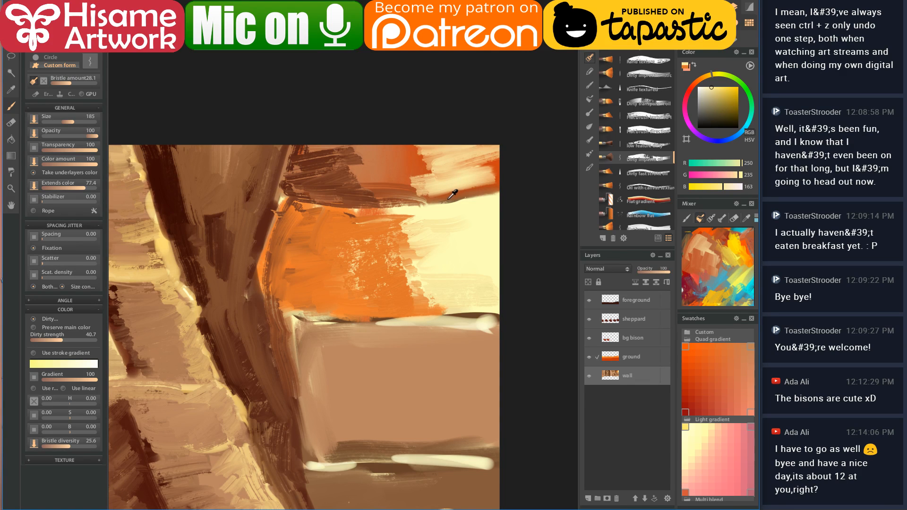
- Cover the cream band with tan and lighten the top rock band with brown and light tan
alt+click(453, 195)
alt+click(445, 192)
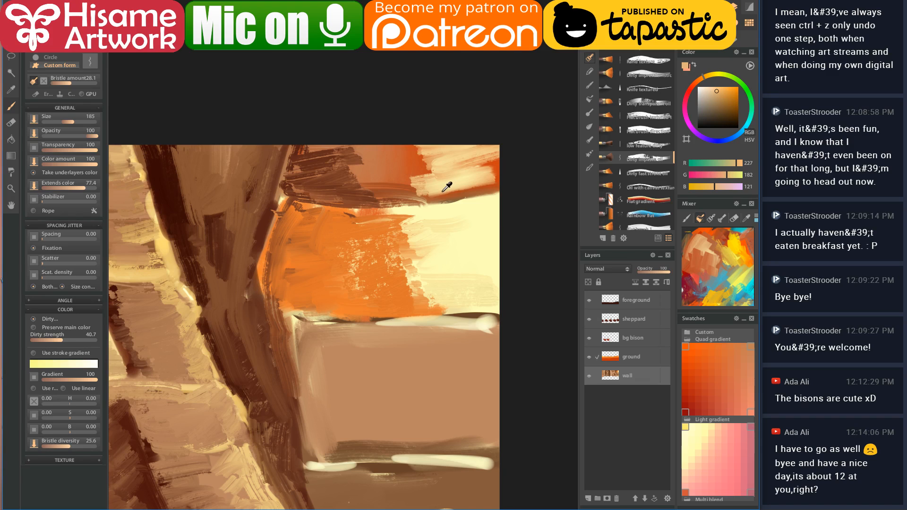
mouse_move(441, 186)
mouse_down()
mouse_move(418, 197)
mouse_move(513, 179)
mouse_move(408, 191)
mouse_move(452, 179)
mouse_move(438, 175)
mouse_move(434, 160)
mouse_move(453, 139)
mouse_move(411, 149)
mouse_move(406, 156)
mouse_move(432, 162)
mouse_move(397, 183)
mouse_move(365, 173)
mouse_move(369, 150)
mouse_move(389, 144)
mouse_move(393, 159)
mouse_move(339, 180)
mouse_move(417, 175)
mouse_move(388, 197)
mouse_up()
alt+click(386, 156)
drag(410, 304, 405, 220)
mouse_move(307, 59)
mouse_down()
mouse_move(284, 90)
mouse_move(307, 109)
mouse_move(376, 91)
mouse_up()
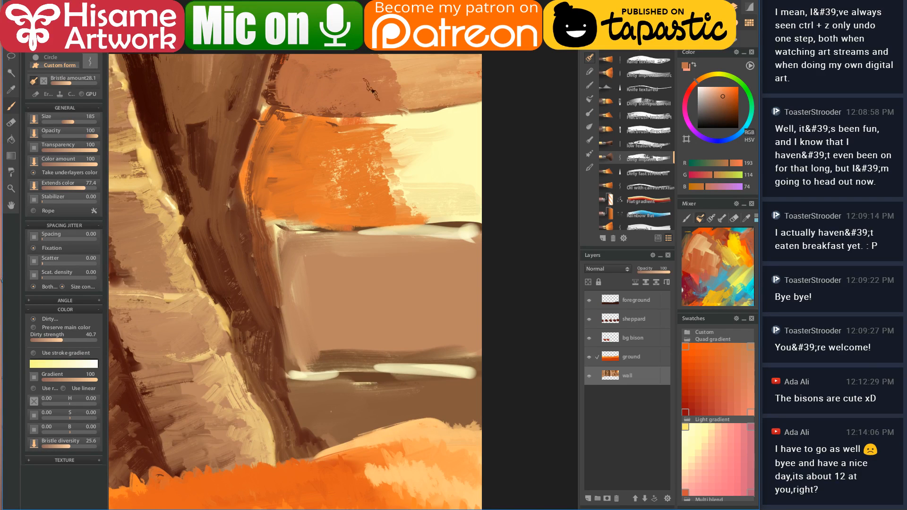
mouse_move(306, 58)
mouse_down()
mouse_move(284, 83)
mouse_move(288, 90)
mouse_up()
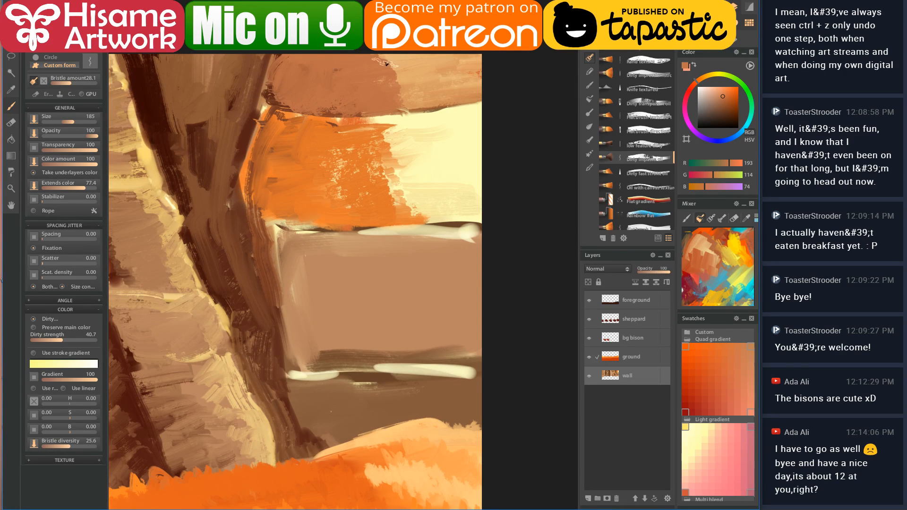
alt+click(410, 53)
mouse_move(409, 54)
mouse_down()
mouse_move(412, 74)
mouse_move(393, 97)
mouse_up()
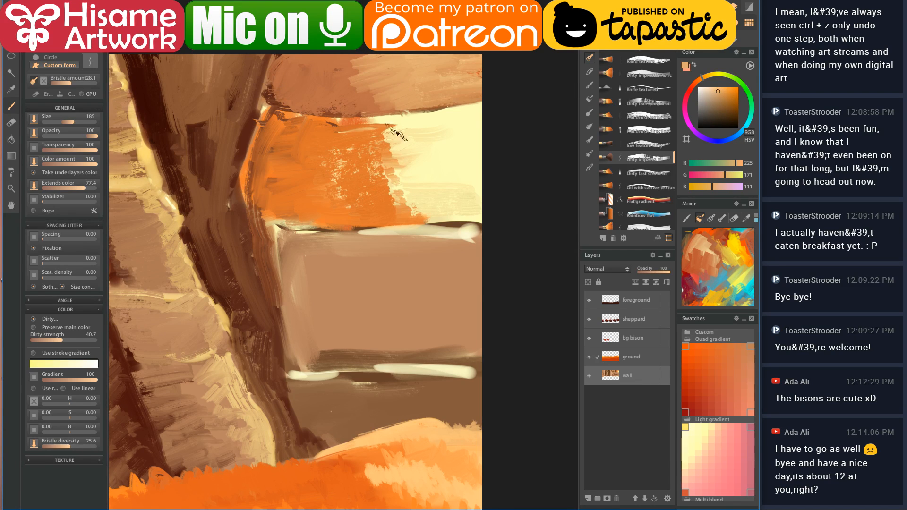
- Extend and lighten the orange, add pale yellow highlights, then load a soft round brush preset
alt+click(385, 142)
mouse_move(380, 141)
mouse_down()
mouse_move(402, 129)
mouse_move(327, 143)
mouse_move(331, 171)
mouse_move(395, 168)
mouse_move(414, 187)
mouse_move(375, 201)
mouse_move(427, 222)
mouse_up()
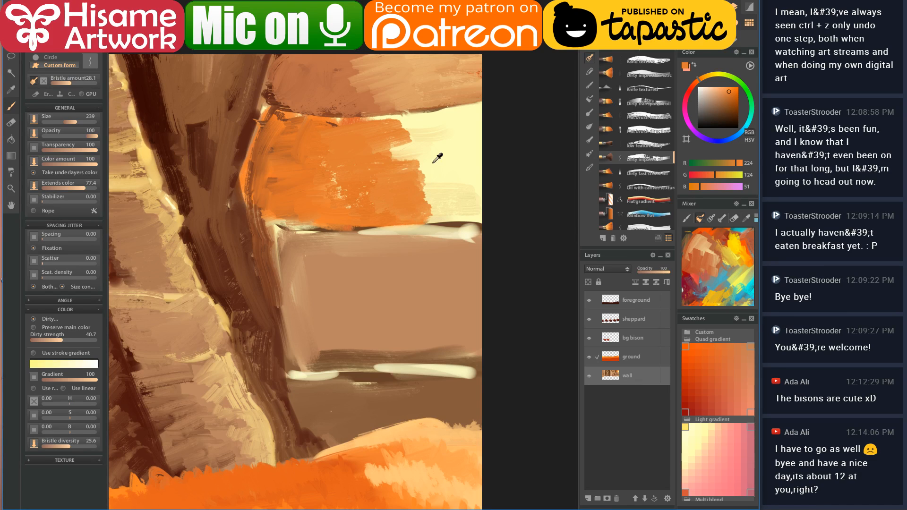
alt+click(416, 159)
mouse_move(416, 160)
mouse_down()
mouse_move(371, 144)
mouse_move(409, 129)
mouse_move(401, 149)
mouse_move(425, 201)
mouse_up()
alt+click(436, 129)
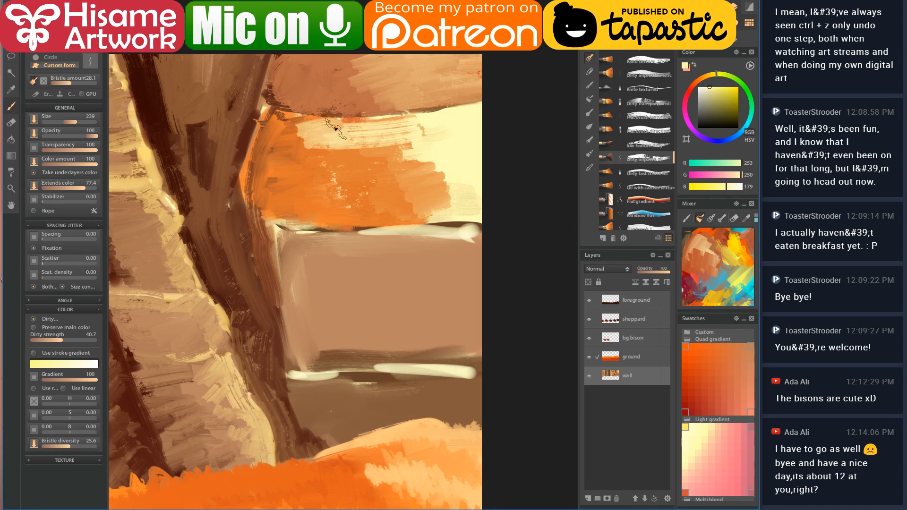
mouse_move(272, 196)
mouse_down()
mouse_move(387, 222)
mouse_move(461, 193)
mouse_move(364, 185)
mouse_move(356, 156)
mouse_move(416, 128)
mouse_move(356, 141)
mouse_move(355, 188)
mouse_move(374, 179)
mouse_up()
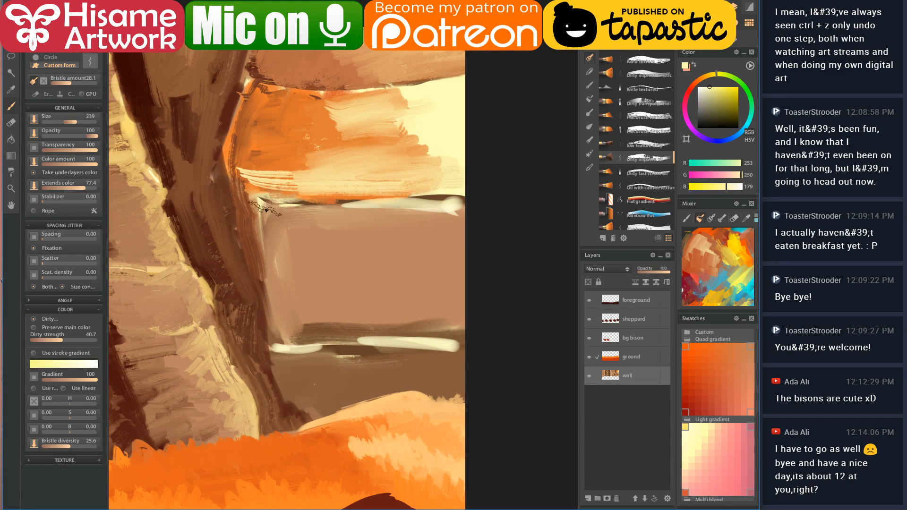
click(648, 201)
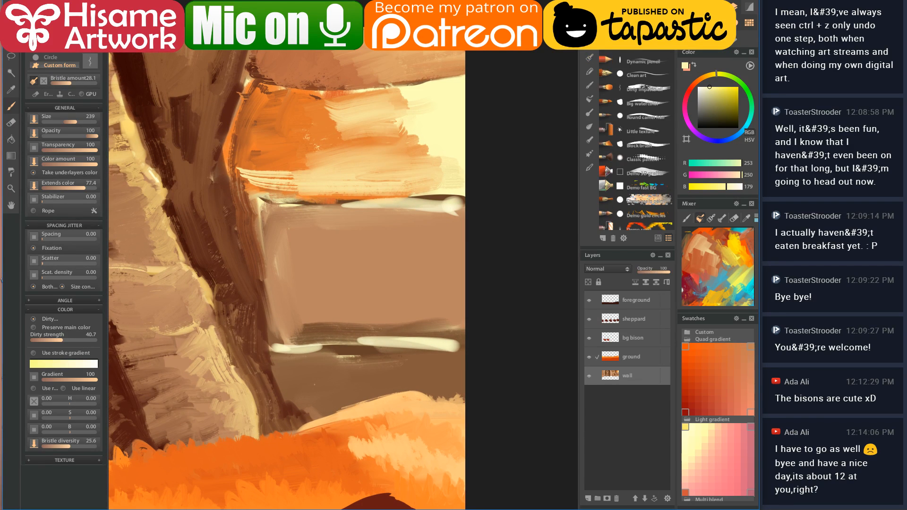
- Darken the crack's right edge with sampled dark brown strokes along the wall
drag(325, 169, 402, 196)
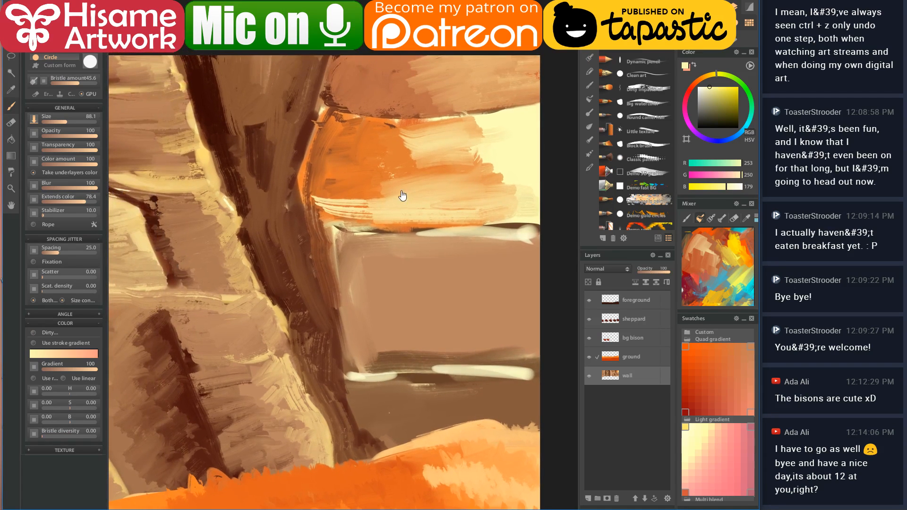
alt+click(316, 119)
drag(322, 112, 329, 67)
mouse_move(317, 115)
mouse_down()
mouse_move(296, 186)
mouse_move(297, 175)
mouse_move(327, 374)
mouse_move(362, 468)
mouse_up()
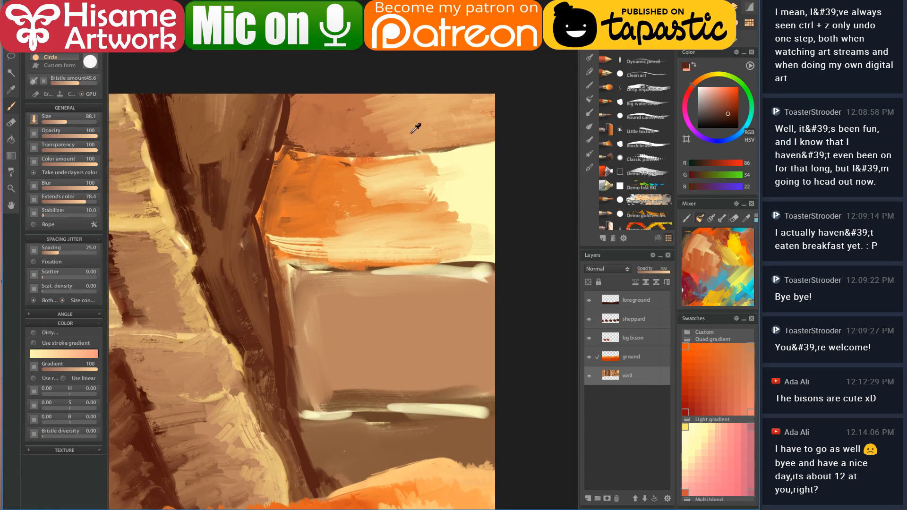
- Paint a pale cream rim along the orange ledge toward the crack
alt+click(460, 155)
mouse_move(305, 148)
mouse_down()
mouse_move(411, 158)
mouse_move(491, 142)
mouse_up()
mouse_move(330, 156)
mouse_down()
mouse_move(286, 149)
mouse_move(276, 157)
mouse_move(262, 223)
mouse_move(309, 260)
mouse_move(270, 247)
mouse_move(407, 264)
mouse_move(492, 260)
mouse_up()
- Shade the wall below the ledge with brown and darker brown vertical strokes
drag(420, 234, 380, 164)
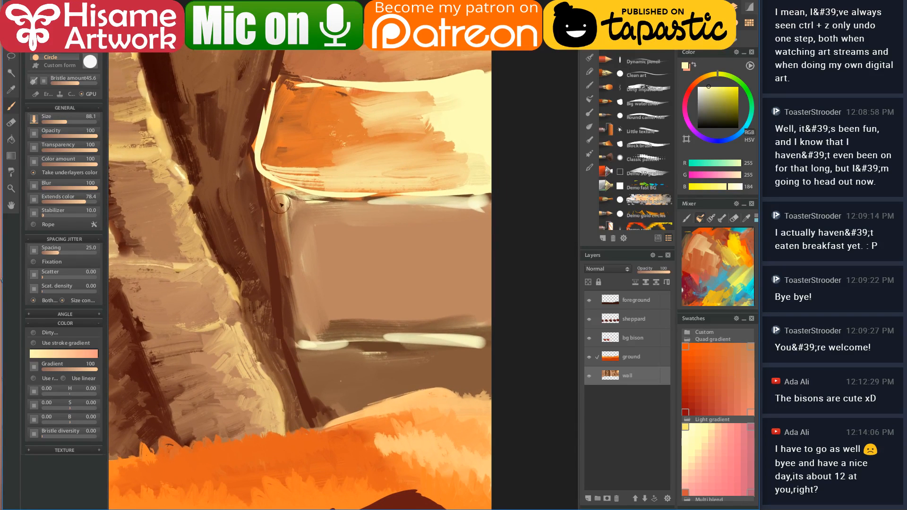
alt+click(278, 216)
mouse_move(284, 198)
mouse_down()
mouse_move(308, 257)
mouse_move(316, 244)
mouse_move(326, 263)
mouse_move(337, 230)
mouse_move(347, 238)
mouse_move(335, 309)
mouse_up()
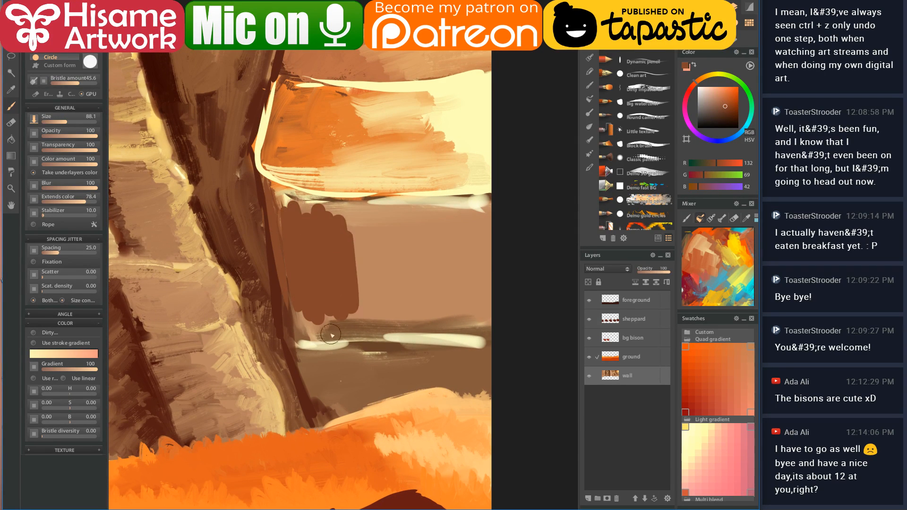
alt+click(310, 391)
mouse_move(296, 361)
mouse_down()
mouse_move(314, 423)
mouse_move(326, 404)
mouse_move(339, 420)
mouse_move(408, 404)
mouse_up()
mouse_move(415, 214)
mouse_down()
mouse_move(436, 282)
mouse_move(407, 217)
mouse_move(411, 252)
mouse_up()
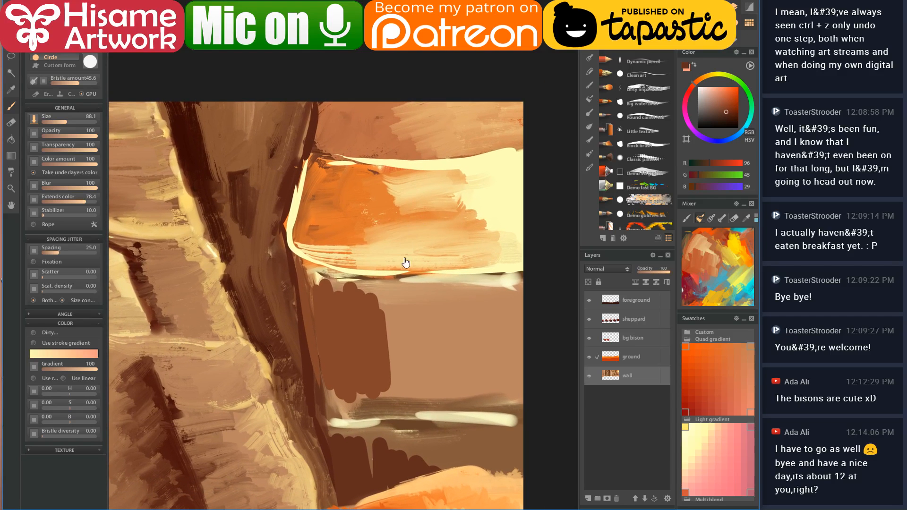
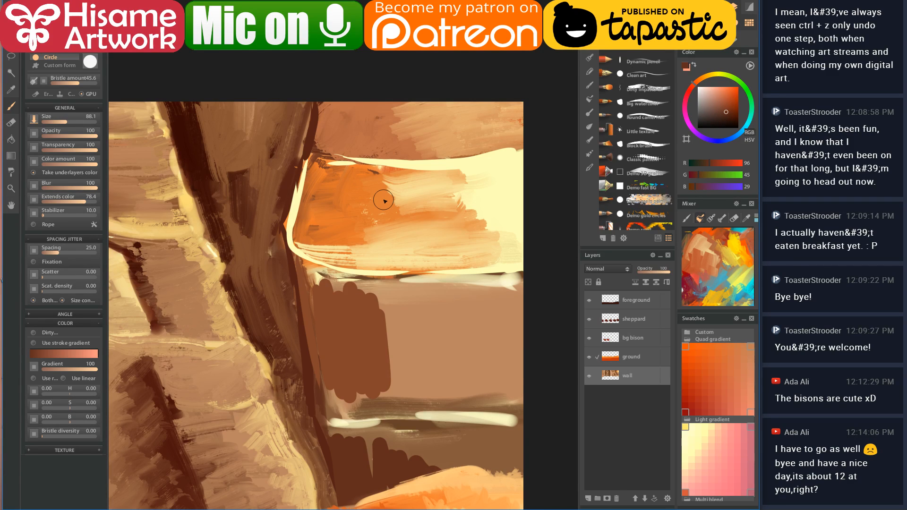
- Extend the dark rock edge stroke upward with the darkest sampled brown
mouse_move(323, 345)
mouse_down()
mouse_move(389, 288)
mouse_move(351, 366)
mouse_move(385, 453)
mouse_move(383, 417)
mouse_move(391, 439)
mouse_move(370, 366)
mouse_move(390, 422)
mouse_move(358, 328)
mouse_move(360, 282)
mouse_up()
alt+click(251, 89)
drag(356, 332, 344, 189)
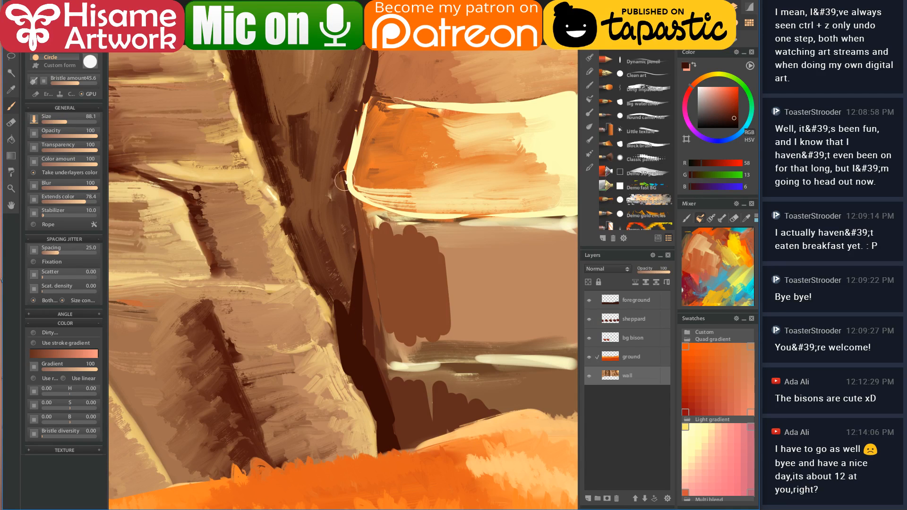
- Paint pale beige finger strokes and a scalloped blob on the cliff, then select the Dirty impasto oil brush
alt+click(320, 299)
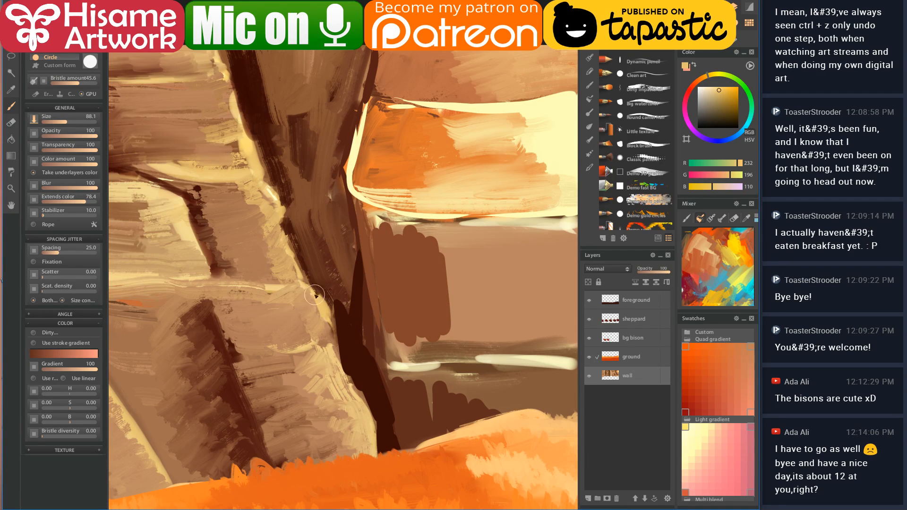
mouse_move(326, 331)
mouse_down()
mouse_move(435, 304)
mouse_move(491, 237)
mouse_move(458, 259)
mouse_up()
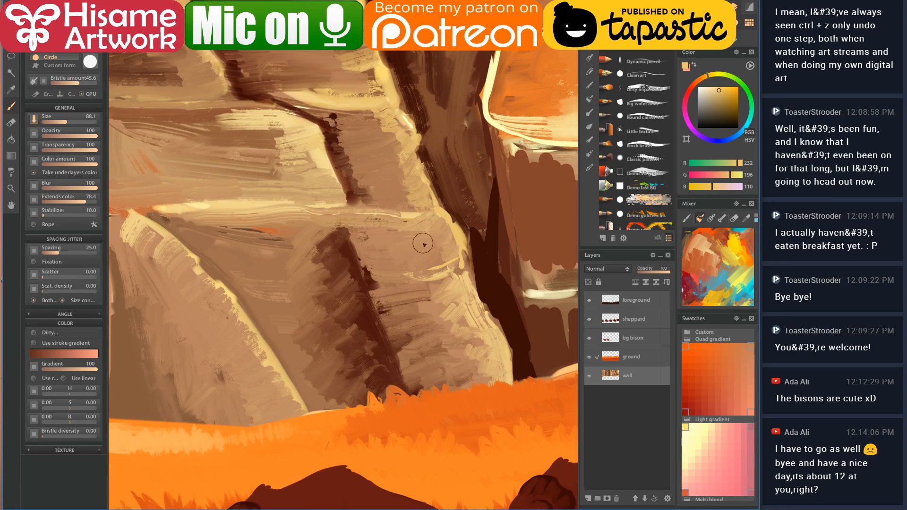
mouse_move(418, 215)
mouse_down()
mouse_move(456, 297)
mouse_move(440, 304)
mouse_move(383, 244)
mouse_move(359, 242)
mouse_move(420, 259)
mouse_move(332, 179)
mouse_move(352, 236)
mouse_up()
alt+click(356, 191)
mouse_move(328, 168)
mouse_down()
mouse_move(333, 239)
mouse_move(314, 241)
mouse_up()
mouse_move(288, 168)
mouse_down()
mouse_move(290, 236)
mouse_move(278, 234)
mouse_up()
drag(255, 170, 264, 226)
mouse_move(409, 290)
mouse_down()
mouse_move(334, 260)
mouse_move(369, 246)
mouse_up()
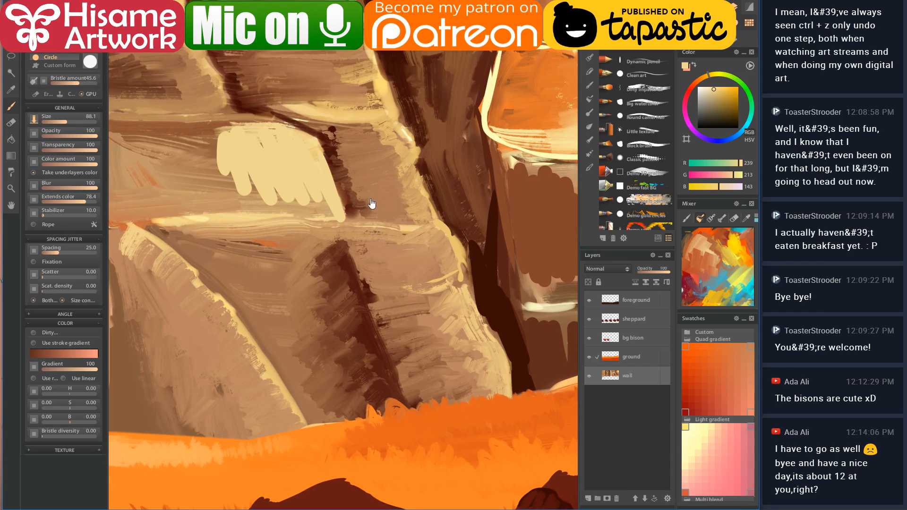
mouse_move(435, 231)
mouse_down()
mouse_move(406, 235)
mouse_move(417, 235)
mouse_move(423, 259)
mouse_move(456, 265)
mouse_up()
drag(448, 216, 487, 296)
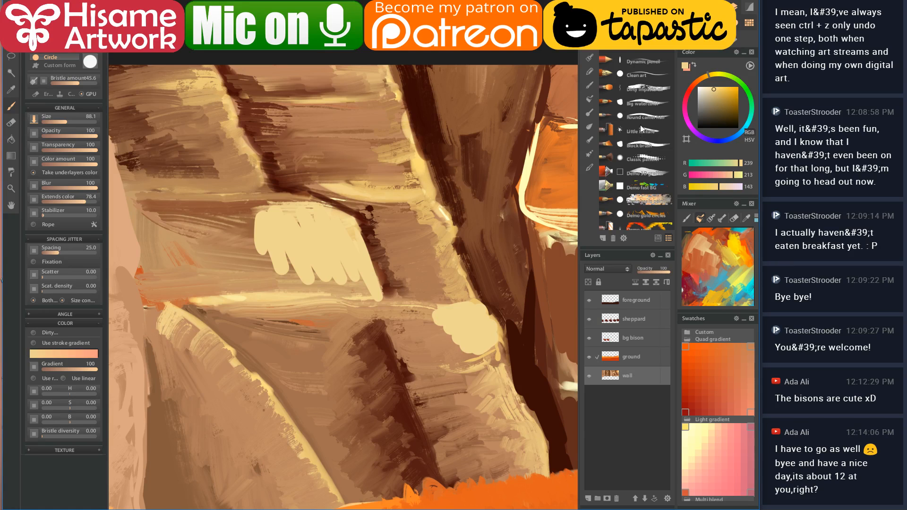
click(645, 89)
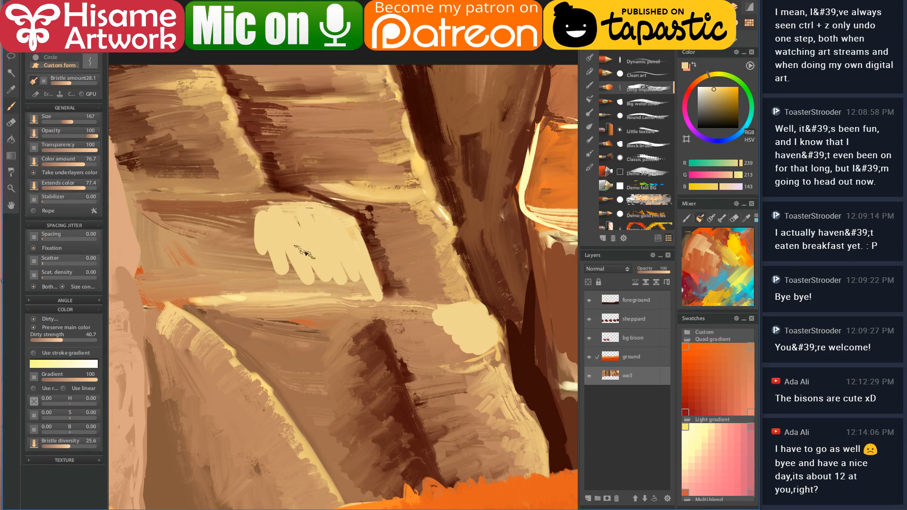
- Scrub textured pale strokes over the hand shape and extend the light patch leftward across the rock
mouse_move(356, 230)
mouse_down()
mouse_move(247, 207)
mouse_move(324, 215)
mouse_move(198, 202)
mouse_move(342, 233)
mouse_move(224, 219)
mouse_move(337, 240)
mouse_move(240, 246)
mouse_move(347, 264)
mouse_move(303, 259)
mouse_move(342, 266)
mouse_move(242, 281)
mouse_move(356, 274)
mouse_move(232, 283)
mouse_move(367, 281)
mouse_move(317, 285)
mouse_move(296, 274)
mouse_move(340, 270)
mouse_move(212, 281)
mouse_move(296, 242)
mouse_move(159, 259)
mouse_move(318, 216)
mouse_move(255, 207)
mouse_move(280, 219)
mouse_up()
mouse_move(374, 251)
mouse_down()
mouse_move(531, 202)
mouse_move(445, 140)
mouse_up()
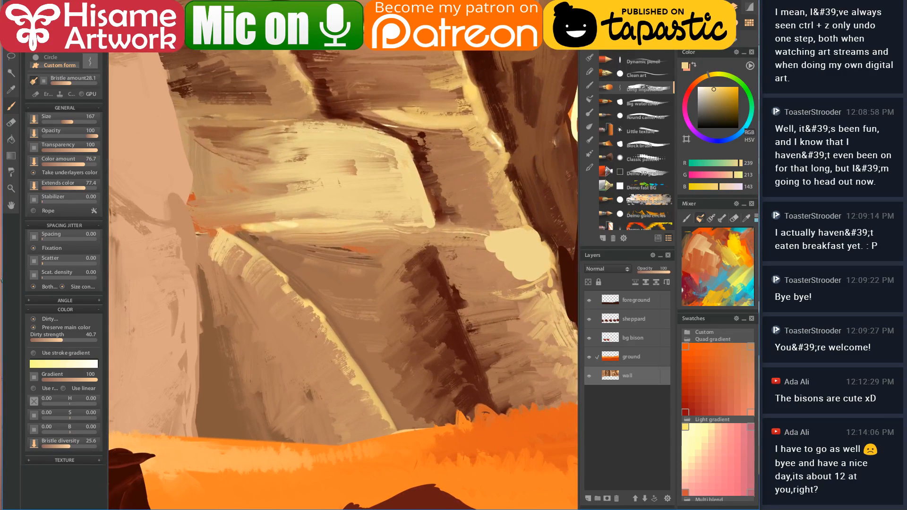
alt+click(382, 126)
mouse_move(401, 175)
mouse_down()
mouse_move(407, 201)
mouse_move(368, 131)
mouse_move(383, 199)
mouse_up()
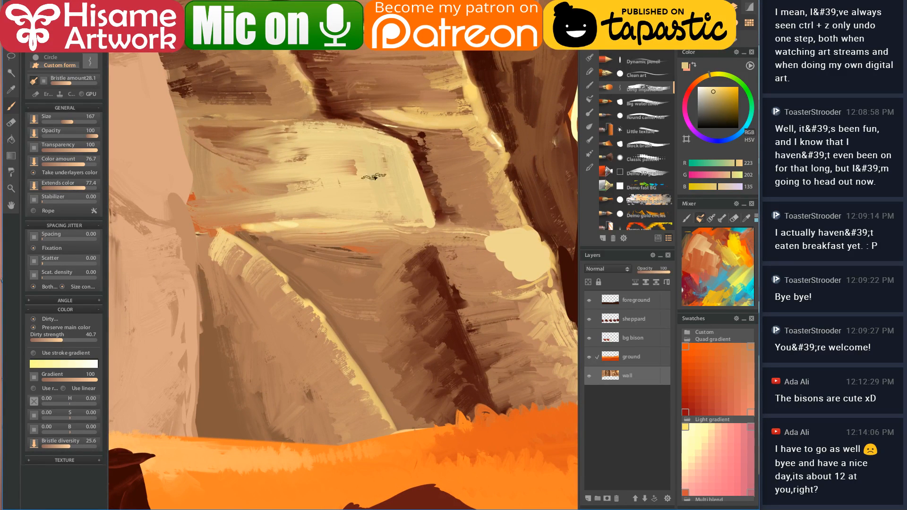
mouse_move(349, 139)
mouse_down()
mouse_move(348, 211)
mouse_move(294, 145)
mouse_move(280, 204)
mouse_move(231, 165)
mouse_move(236, 200)
mouse_move(222, 156)
mouse_move(337, 149)
mouse_up()
scroll(306, 269, up, 2)
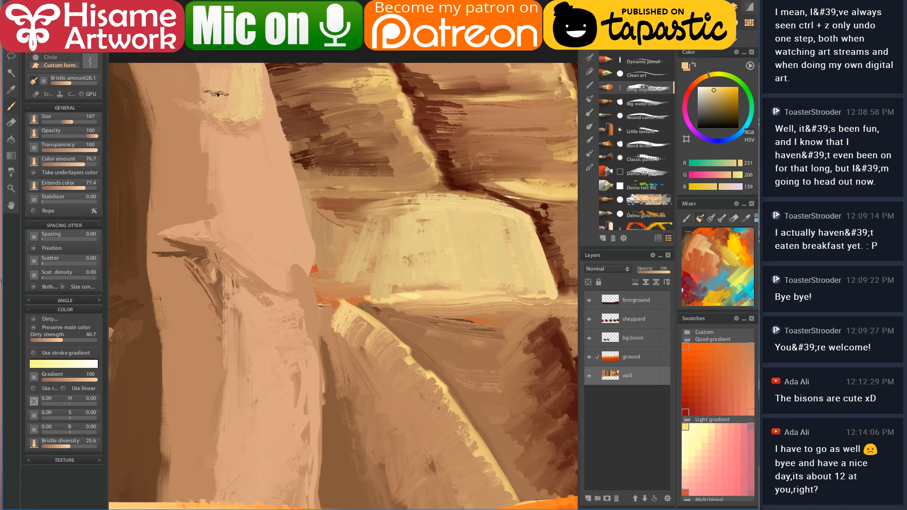
mouse_move(286, 175)
mouse_down()
mouse_move(291, 249)
mouse_move(229, 239)
mouse_move(285, 284)
mouse_move(282, 201)
mouse_move(263, 241)
mouse_move(227, 218)
mouse_up()
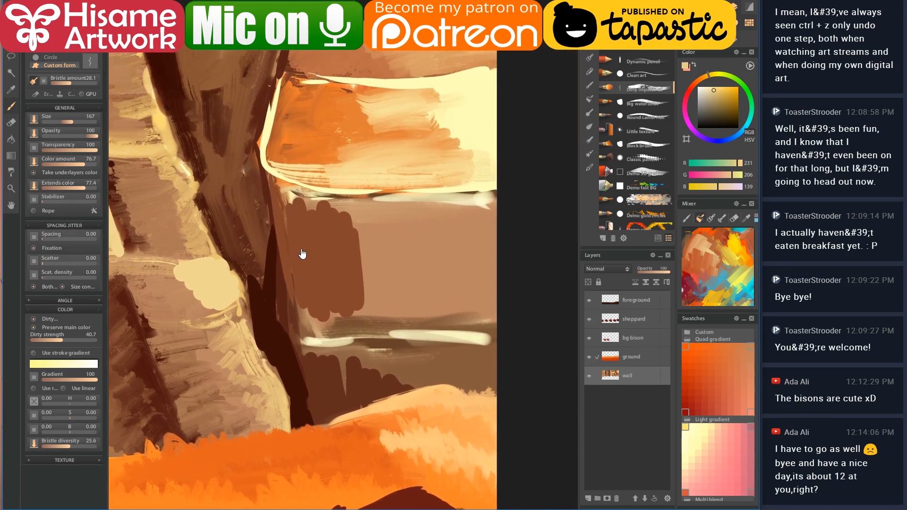
drag(303, 255, 315, 268)
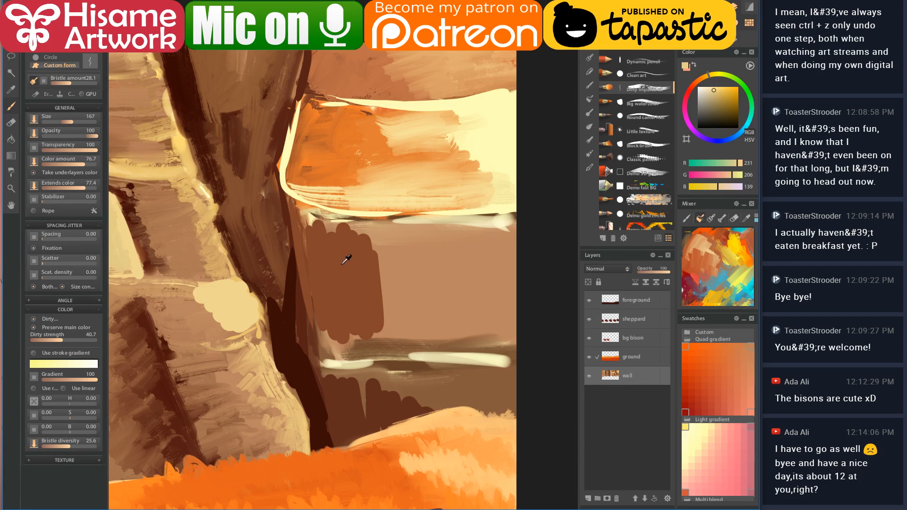
- Widen the brown background block to the right and darken the lower ground band
click(344, 264)
mouse_move(305, 210)
mouse_down()
mouse_move(328, 353)
mouse_move(352, 352)
mouse_move(374, 325)
mouse_up()
mouse_move(372, 238)
mouse_down()
mouse_move(393, 336)
mouse_move(331, 211)
mouse_move(351, 216)
mouse_move(391, 297)
mouse_move(434, 283)
mouse_move(447, 341)
mouse_move(504, 359)
mouse_up()
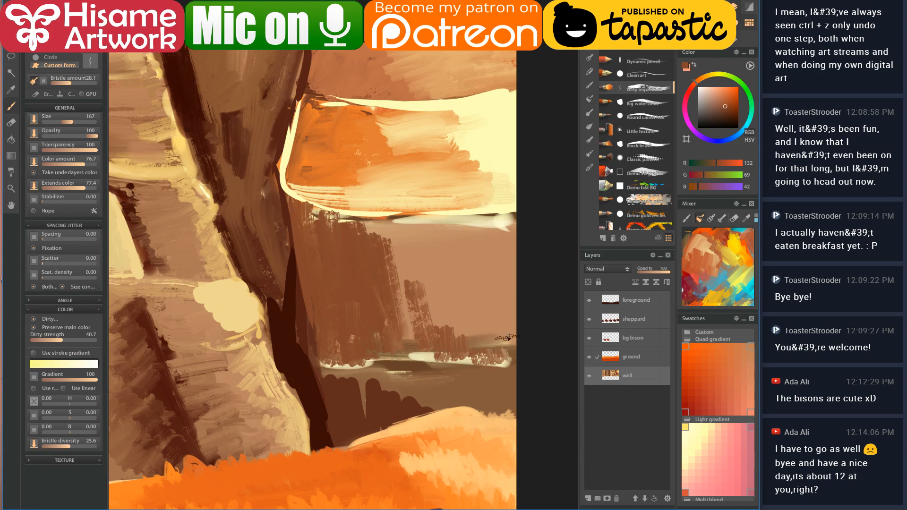
mouse_move(395, 260)
mouse_down()
mouse_move(407, 338)
mouse_move(440, 265)
mouse_move(467, 318)
mouse_move(520, 330)
mouse_move(508, 322)
mouse_up()
alt+click(329, 372)
mouse_move(332, 381)
mouse_down()
mouse_move(393, 369)
mouse_move(421, 376)
mouse_move(435, 414)
mouse_move(468, 392)
mouse_move(467, 423)
mouse_move(504, 371)
mouse_move(491, 411)
mouse_move(461, 365)
mouse_move(445, 402)
mouse_move(411, 366)
mouse_move(354, 402)
mouse_move(338, 348)
mouse_move(505, 364)
mouse_up()
mouse_move(348, 362)
mouse_down()
mouse_move(501, 381)
mouse_move(496, 393)
mouse_move(382, 409)
mouse_up()
- Lay medium brown strokes across the lower wall and the band under the sky
alt+click(358, 297)
mouse_move(355, 318)
mouse_down()
mouse_move(427, 323)
mouse_move(410, 295)
mouse_move(506, 283)
mouse_move(397, 299)
mouse_move(371, 264)
mouse_move(329, 271)
mouse_move(349, 287)
mouse_move(318, 250)
mouse_move(553, 263)
mouse_move(337, 239)
mouse_move(418, 235)
mouse_move(397, 244)
mouse_move(559, 251)
mouse_up()
drag(329, 230, 559, 217)
scroll(419, 249, up, 1)
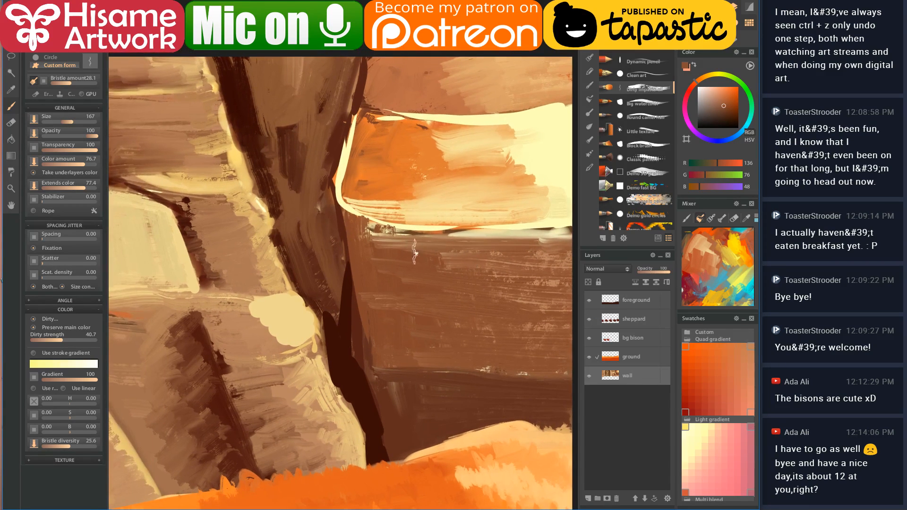
- Shade the crevice trunk's left and right edges with very dark brown, lightening its right side
alt+click(331, 320)
mouse_move(354, 365)
mouse_down()
mouse_move(346, 302)
mouse_move(361, 419)
mouse_move(380, 477)
mouse_up()
mouse_move(350, 365)
mouse_down()
mouse_move(331, 279)
mouse_move(307, 265)
mouse_move(277, 199)
mouse_move(239, 61)
mouse_up()
mouse_move(289, 188)
mouse_down()
mouse_move(316, 255)
mouse_move(331, 249)
mouse_move(327, 198)
mouse_up()
drag(324, 160, 357, 72)
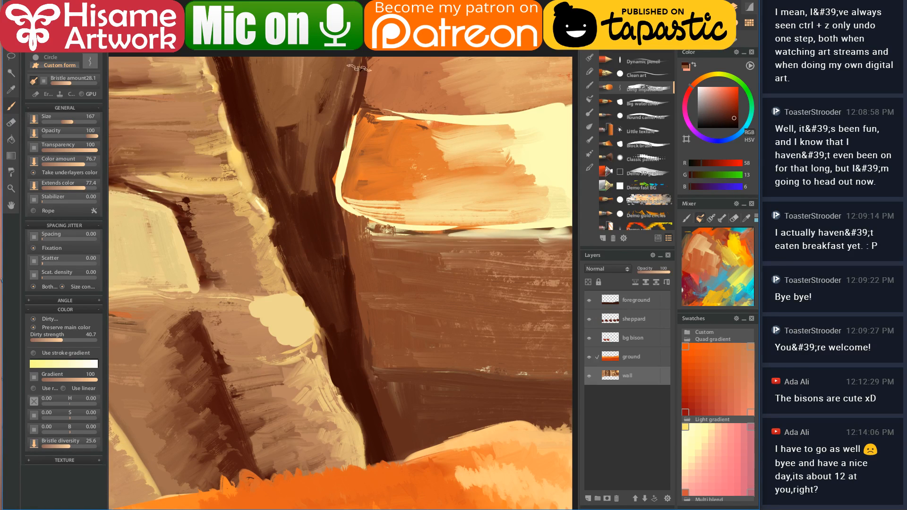
mouse_move(310, 119)
mouse_down()
mouse_move(355, 182)
mouse_move(403, 178)
mouse_move(332, 108)
mouse_move(391, 234)
mouse_up()
alt+click(335, 53)
mouse_move(414, 66)
mouse_down()
mouse_move(383, 175)
mouse_move(391, 227)
mouse_up()
- Paint cream around the light rock patch and darker brown on the lower rocks
alt+click(350, 293)
mouse_move(350, 292)
mouse_down()
mouse_move(308, 297)
mouse_move(371, 322)
mouse_move(356, 325)
mouse_move(321, 284)
mouse_move(331, 270)
mouse_move(305, 295)
mouse_move(362, 305)
mouse_move(357, 291)
mouse_move(368, 313)
mouse_move(343, 286)
mouse_move(326, 317)
mouse_move(301, 292)
mouse_move(293, 311)
mouse_move(285, 306)
mouse_move(295, 333)
mouse_move(325, 342)
mouse_move(348, 333)
mouse_move(361, 307)
mouse_move(360, 293)
mouse_move(298, 290)
mouse_move(358, 285)
mouse_move(386, 319)
mouse_move(334, 339)
mouse_move(286, 325)
mouse_move(294, 291)
mouse_move(298, 341)
mouse_move(313, 308)
mouse_move(334, 335)
mouse_move(341, 309)
mouse_move(358, 296)
mouse_move(377, 319)
mouse_move(337, 274)
mouse_move(390, 350)
mouse_move(385, 330)
mouse_move(402, 392)
mouse_up()
click(354, 372)
mouse_move(354, 371)
mouse_down()
mouse_move(318, 358)
mouse_move(381, 343)
mouse_move(342, 368)
mouse_move(377, 372)
mouse_move(370, 387)
mouse_move(380, 421)
mouse_move(405, 431)
mouse_move(401, 454)
mouse_move(392, 377)
mouse_up()
mouse_move(317, 202)
mouse_down()
mouse_move(389, 256)
mouse_move(403, 320)
mouse_up()
drag(426, 277, 419, 349)
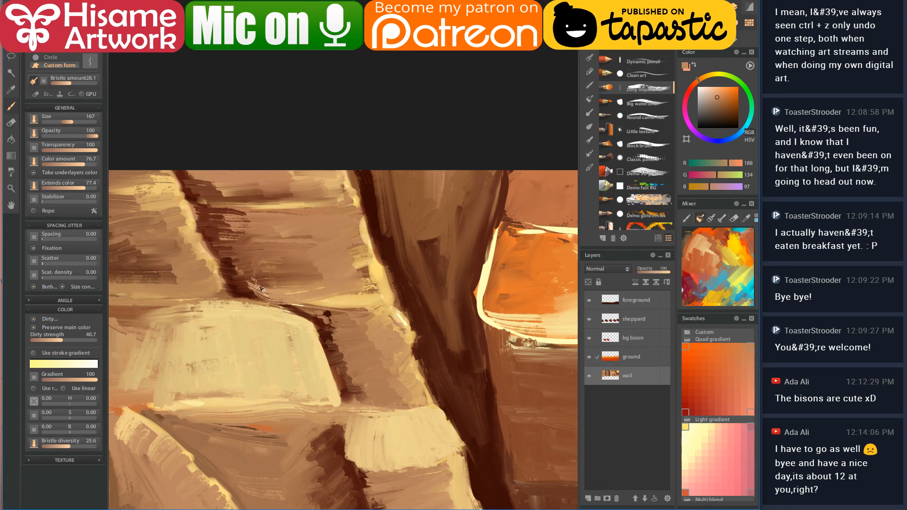
- Paint a light yellow stroke along the cliff top
alt+click(387, 256)
drag(348, 189, 189, 194)
drag(410, 265, 349, 256)
scroll(425, 345, down, 2)
scroll(414, 351, down, 2)
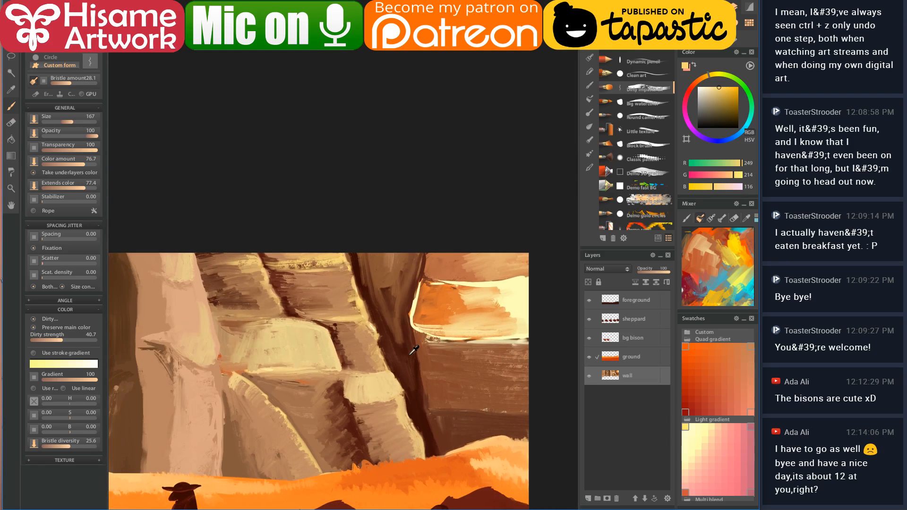
scroll(457, 377, up, 4)
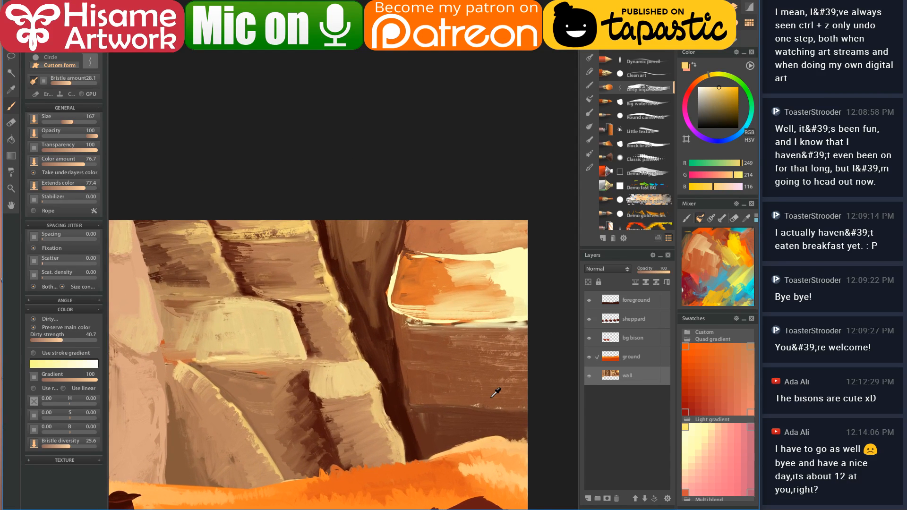
- Darken the underside of the cream ledge with dark brown from the crevice
click(279, 363)
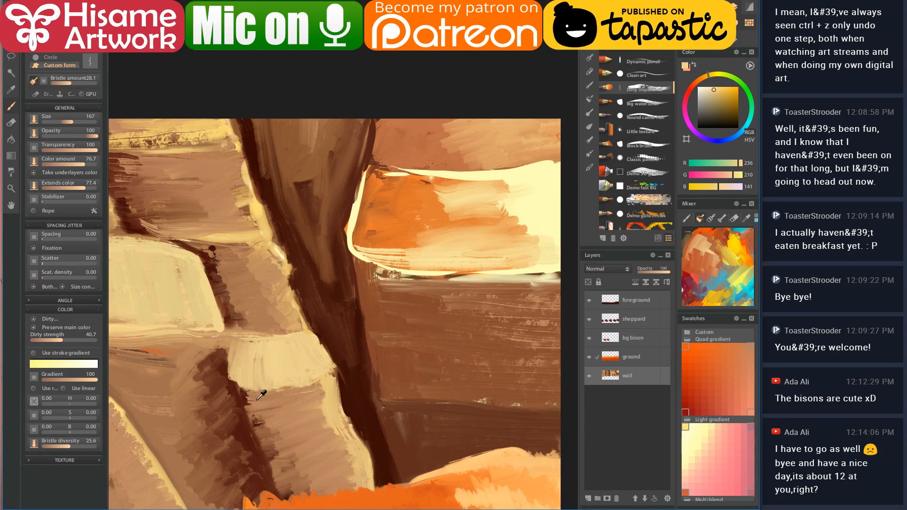
click(245, 392)
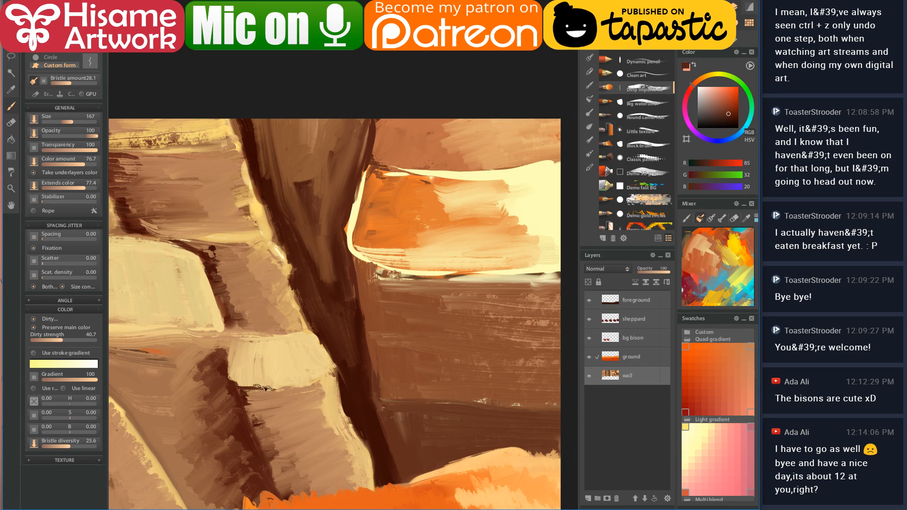
click(331, 382)
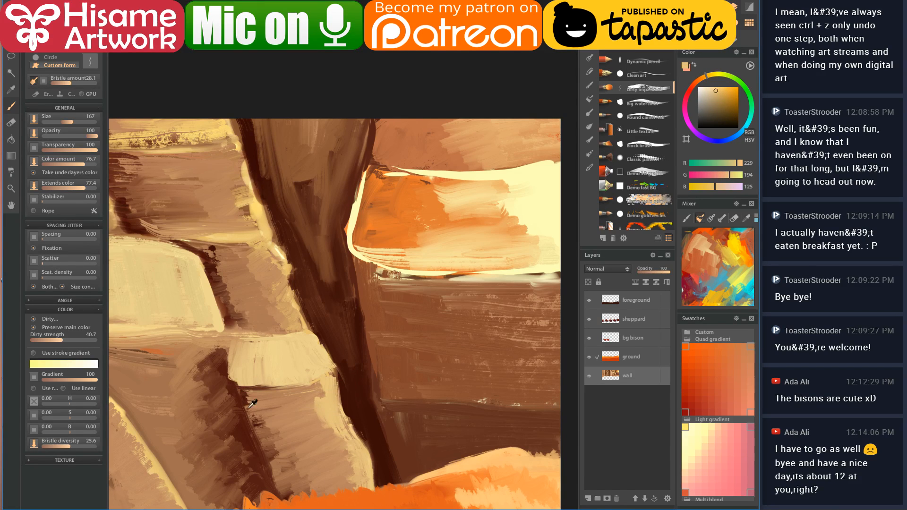
click(245, 394)
mouse_move(245, 394)
mouse_down()
mouse_move(276, 400)
mouse_move(248, 409)
mouse_move(317, 392)
mouse_move(260, 393)
mouse_up()
drag(403, 326, 346, 367)
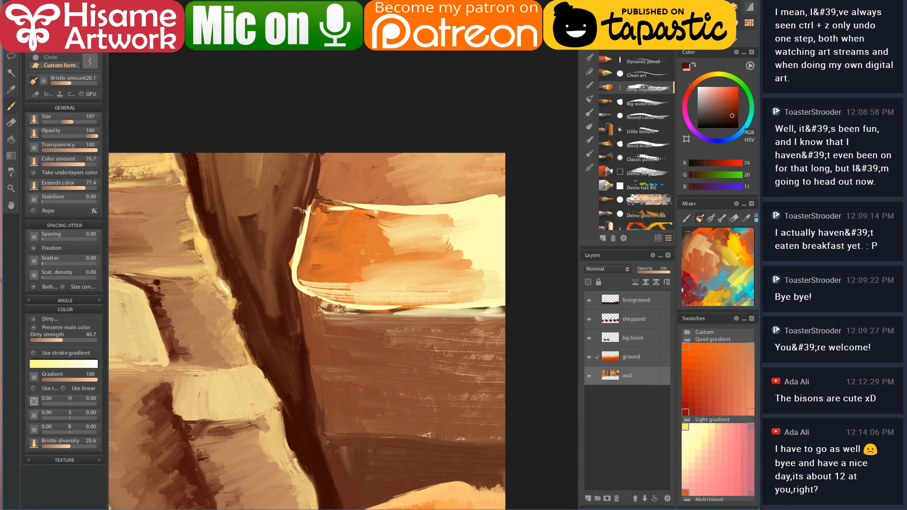
- Paint orange over the ledge's left edge, then a broad cream band across its top
click(381, 215)
mouse_move(307, 208)
mouse_down()
mouse_move(299, 249)
mouse_move(305, 275)
mouse_move(368, 305)
mouse_up()
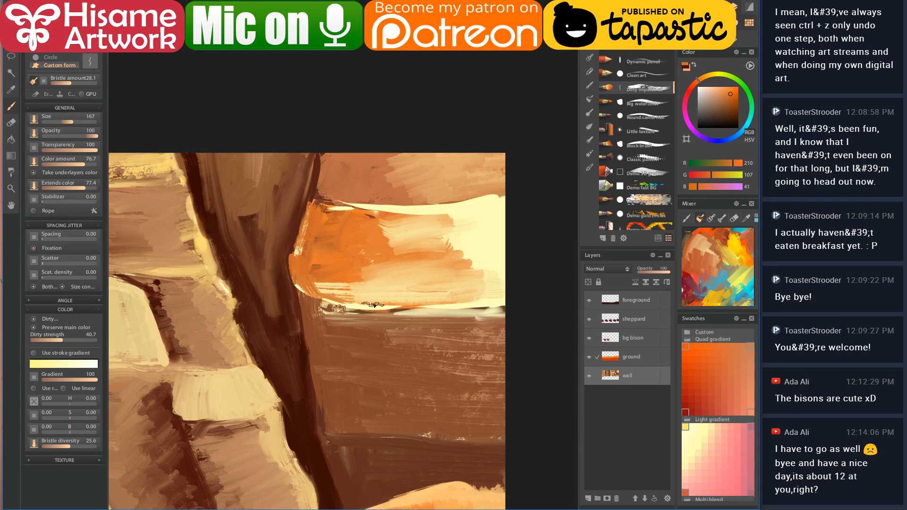
click(474, 207)
key(bracketright)
key(bracketright)
key(bracketright)
mouse_move(473, 208)
mouse_down()
mouse_move(321, 211)
mouse_move(336, 206)
mouse_move(464, 233)
mouse_move(391, 245)
mouse_move(465, 259)
mouse_move(433, 265)
mouse_move(488, 291)
mouse_move(395, 238)
mouse_move(347, 253)
mouse_up()
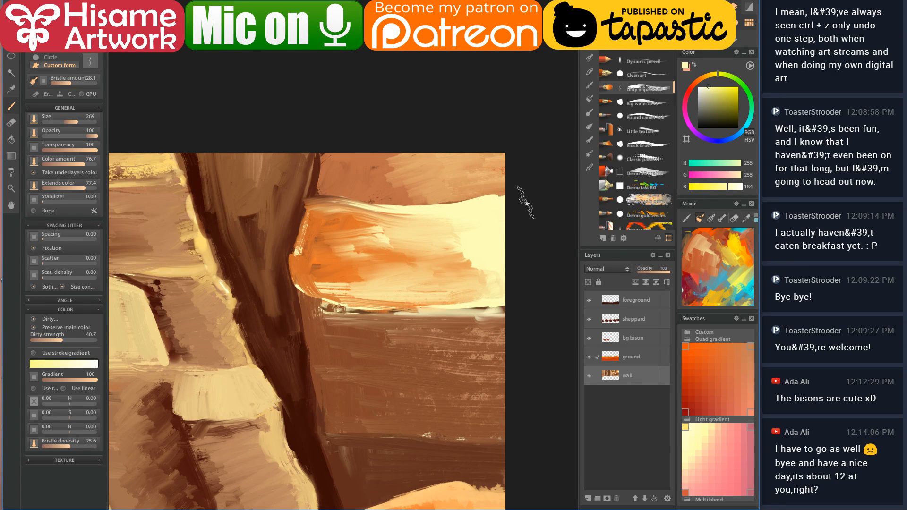
- Cover the light streaks in the brown wall with sampled wall brown
alt+click(426, 338)
mouse_move(427, 338)
mouse_down()
mouse_move(463, 352)
mouse_move(390, 373)
mouse_move(508, 388)
mouse_move(408, 404)
mouse_move(353, 364)
mouse_up()
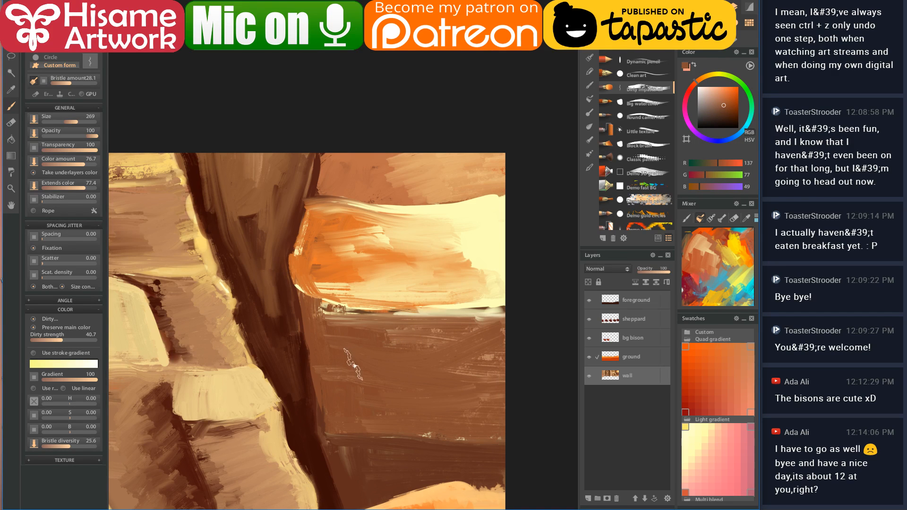
scroll(384, 348, down, 5)
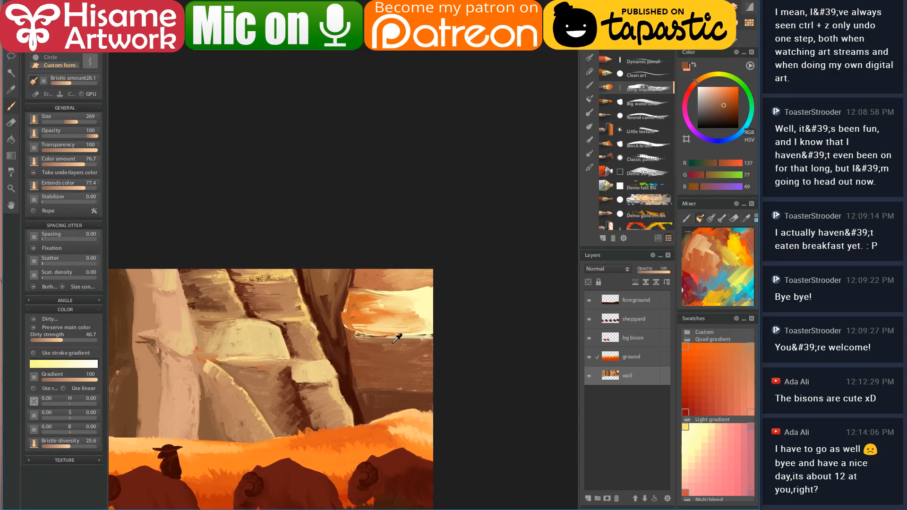
scroll(400, 336, down, 4)
- Center the whole painting and eyedrop the pale sky yellow (254, 254, 183)
scroll(340, 374, up, 1)
drag(340, 374, 448, 317)
scroll(444, 318, up, 5)
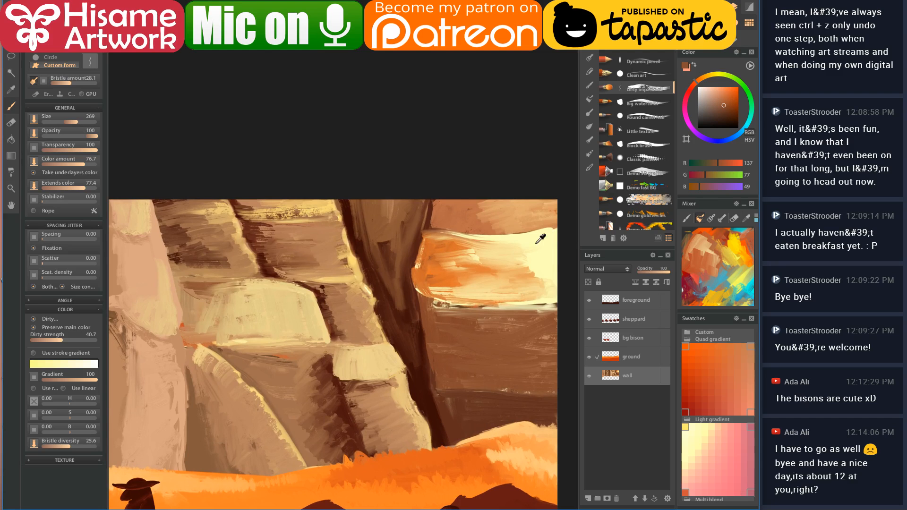
scroll(540, 239, down, 5)
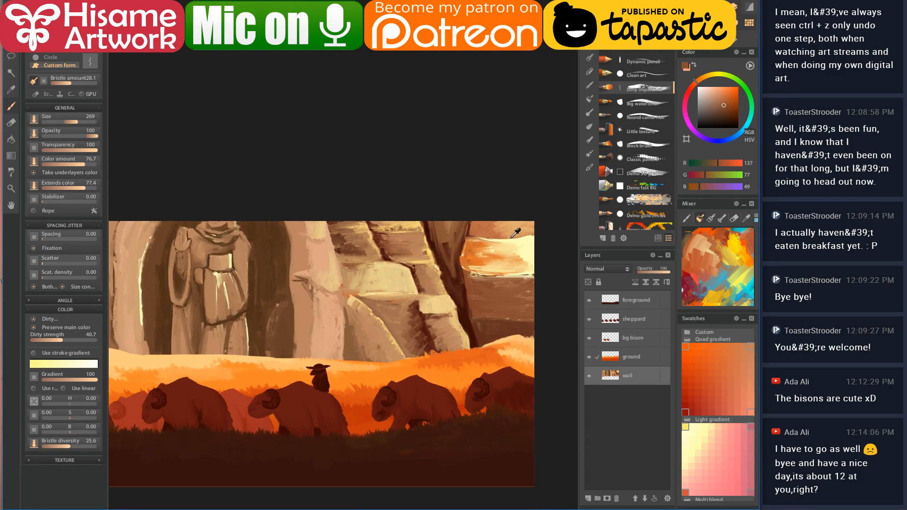
scroll(513, 235, down, 1)
drag(336, 276, 381, 287)
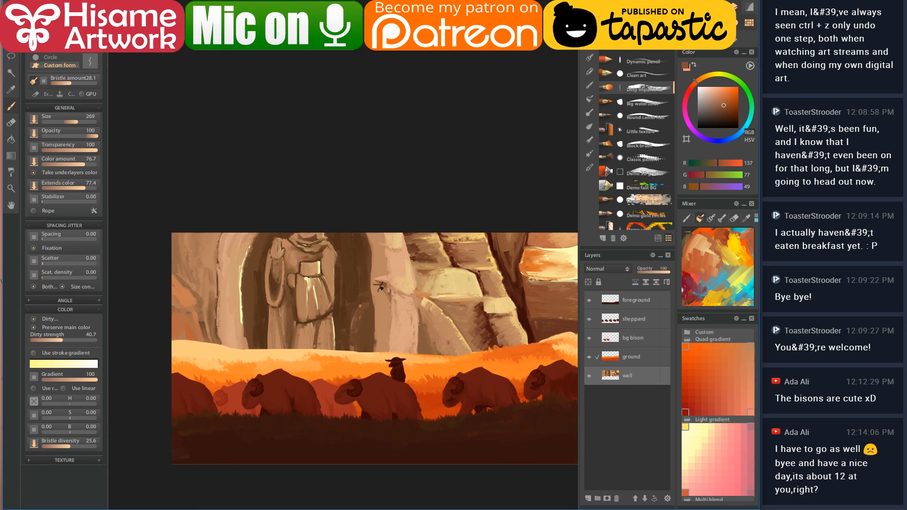
alt+click(556, 248)
scroll(312, 251, up, 3)
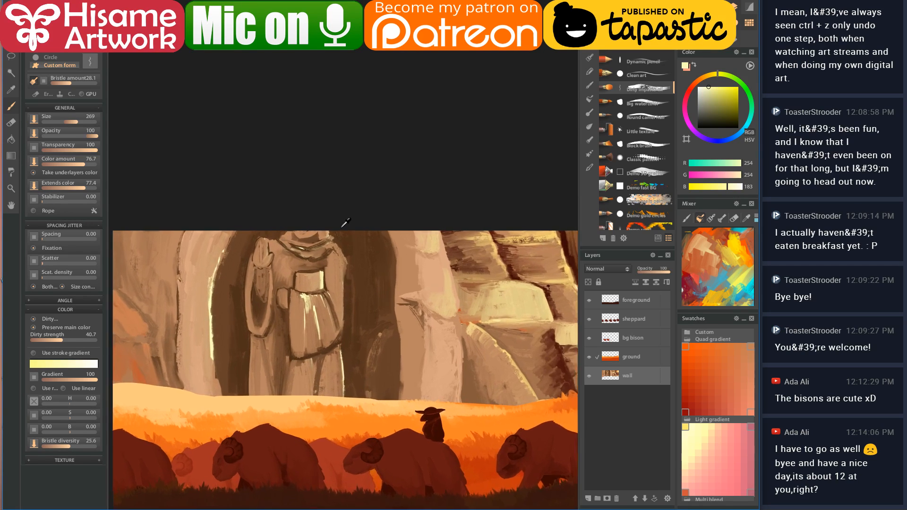
- Shrink the brush to 83.9 and highlight the statue's shoulder, arm, scarf bands and raised hand
scroll(340, 237, up, 4)
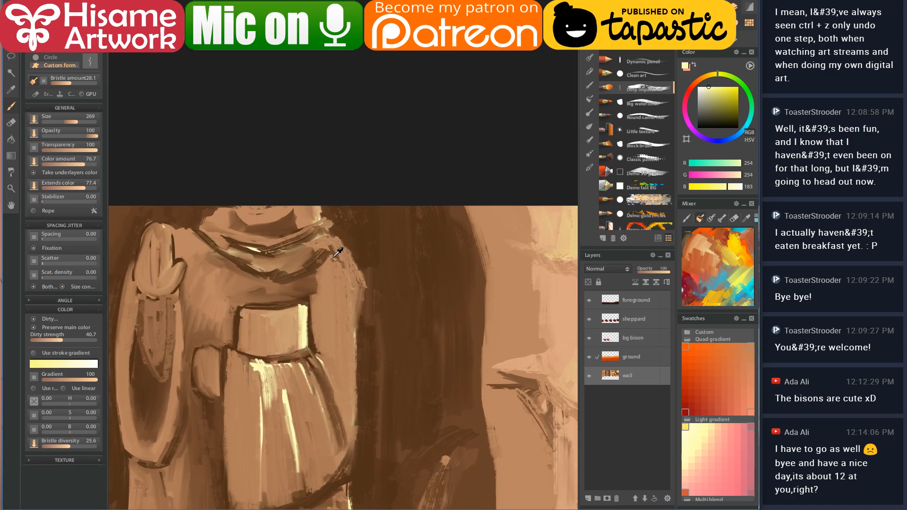
key(bracketleft)
key(bracketleft)
key(bracketleft)
mouse_move(333, 239)
mouse_down()
mouse_move(360, 287)
mouse_move(361, 347)
mouse_up()
mouse_move(334, 259)
mouse_down()
mouse_move(346, 291)
mouse_move(355, 421)
mouse_up()
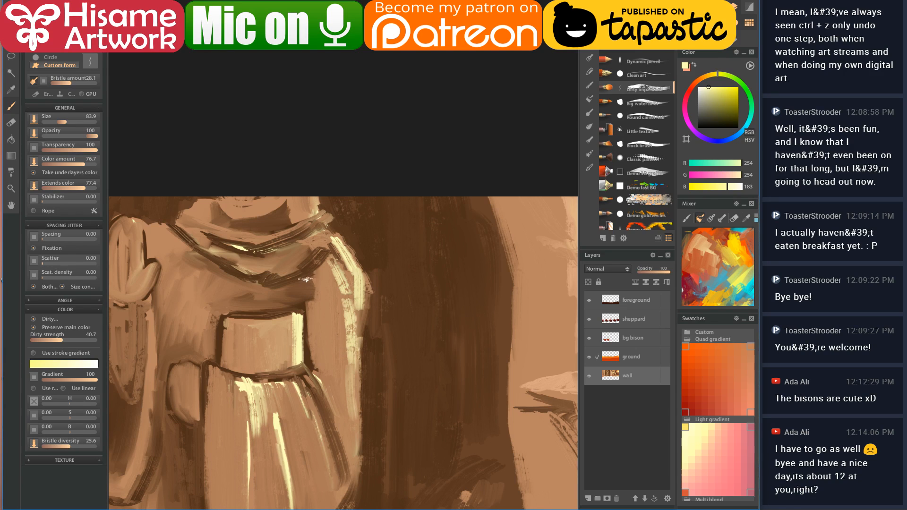
drag(246, 240, 328, 215)
mouse_move(233, 263)
mouse_down()
mouse_move(279, 275)
mouse_move(260, 270)
mouse_move(282, 272)
mouse_move(332, 238)
mouse_move(278, 265)
mouse_up()
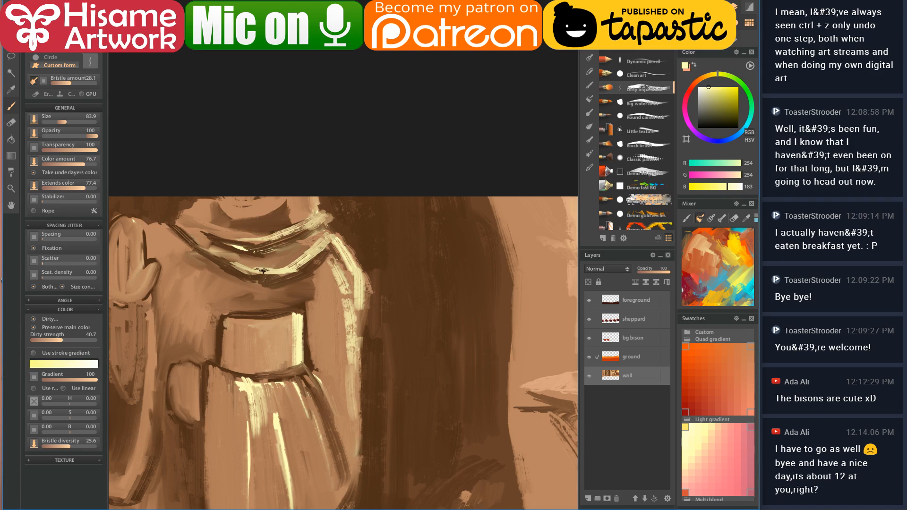
drag(229, 233, 357, 268)
drag(275, 207, 275, 283)
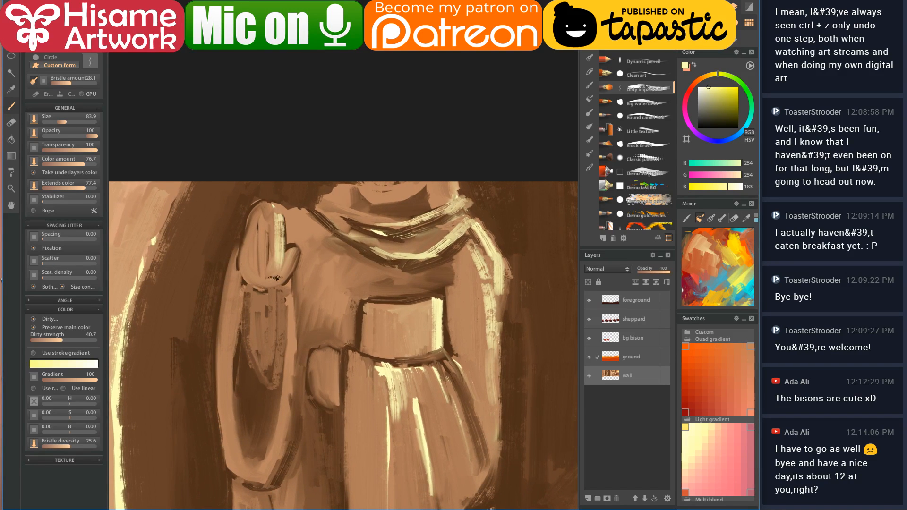
mouse_move(264, 209)
mouse_down()
mouse_move(271, 271)
mouse_move(290, 247)
mouse_move(291, 263)
mouse_move(270, 273)
mouse_move(264, 200)
mouse_move(260, 262)
mouse_up()
- Tone the hand highlight down with brown, then add warm orange along the thumb's edge
alt+click(254, 238)
drag(263, 206, 264, 282)
drag(262, 224, 265, 265)
scroll(272, 284, down, 5)
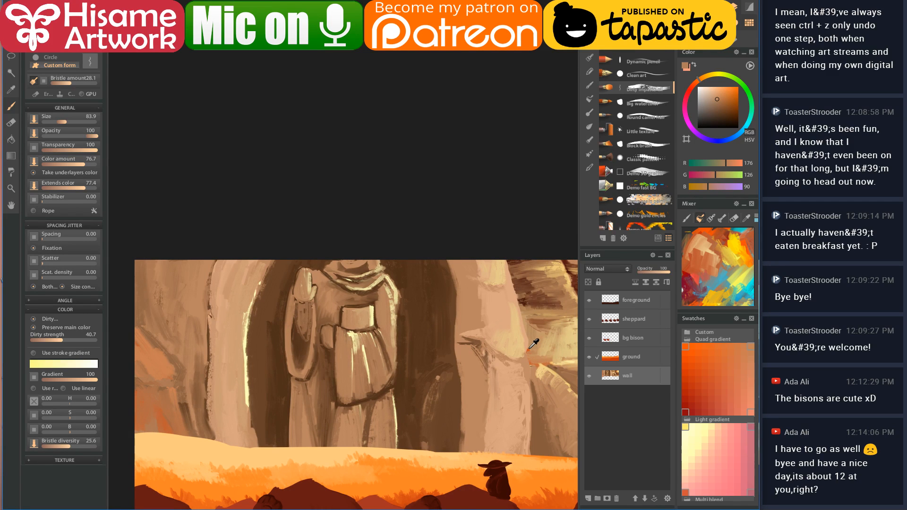
alt+click(529, 350)
scroll(276, 321, up, 4)
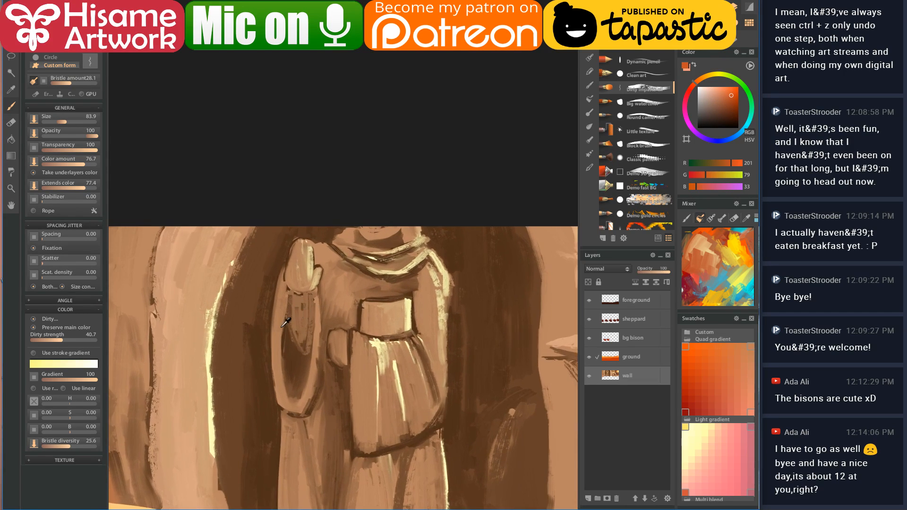
scroll(279, 318, up, 2)
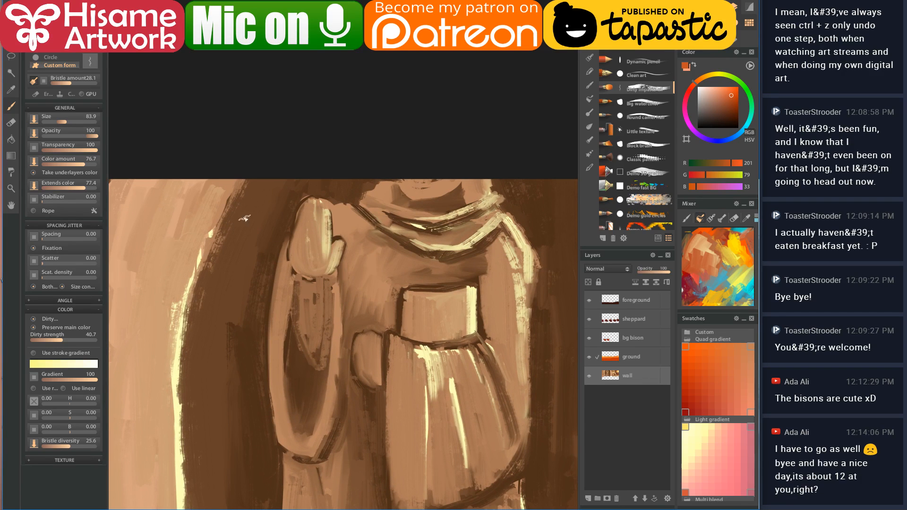
drag(315, 273, 292, 240)
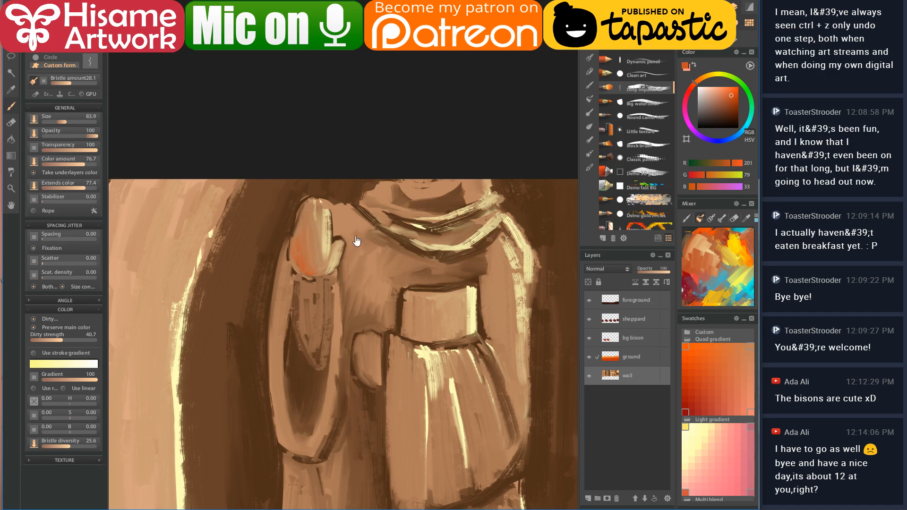
- Warm the chin underside, arm edge and robe with orange streaks
drag(350, 233, 340, 233)
drag(396, 159, 428, 151)
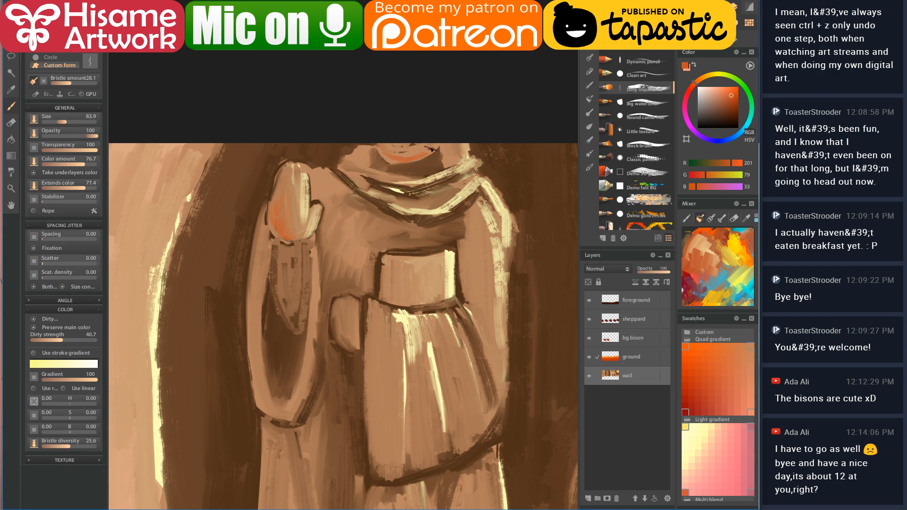
drag(374, 255, 357, 144)
drag(285, 107, 275, 183)
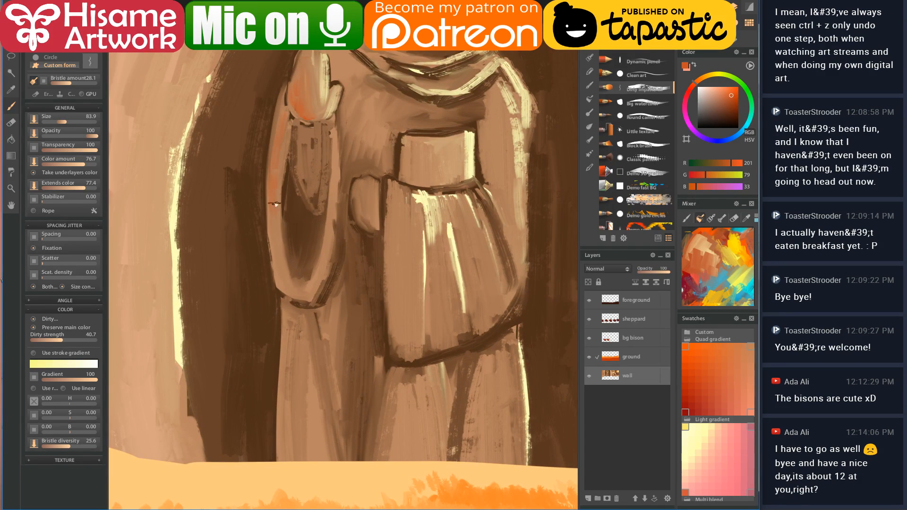
drag(283, 318, 285, 440)
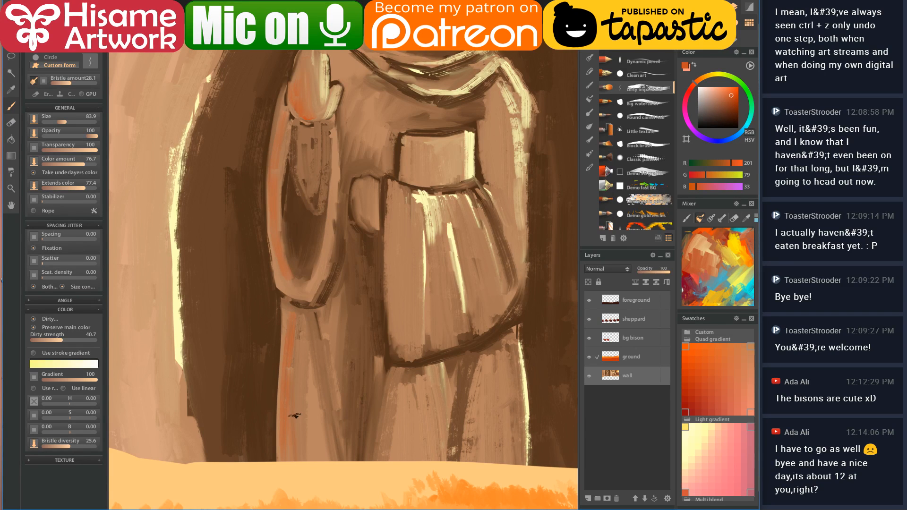
drag(306, 391, 313, 460)
drag(394, 183, 393, 326)
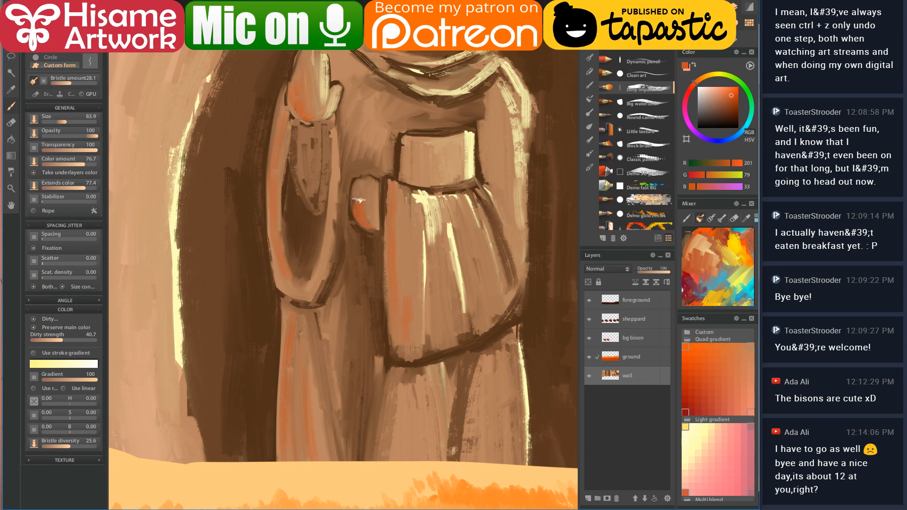
drag(405, 143, 404, 173)
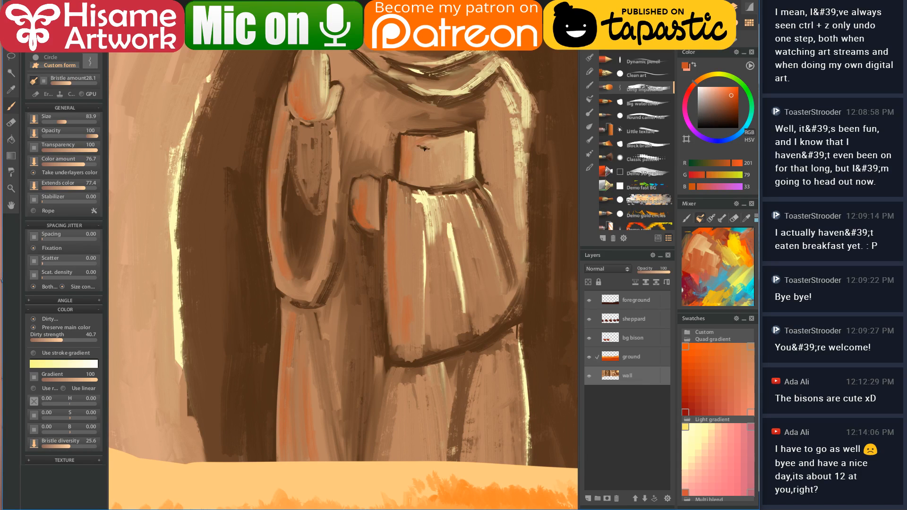
drag(407, 368, 395, 458)
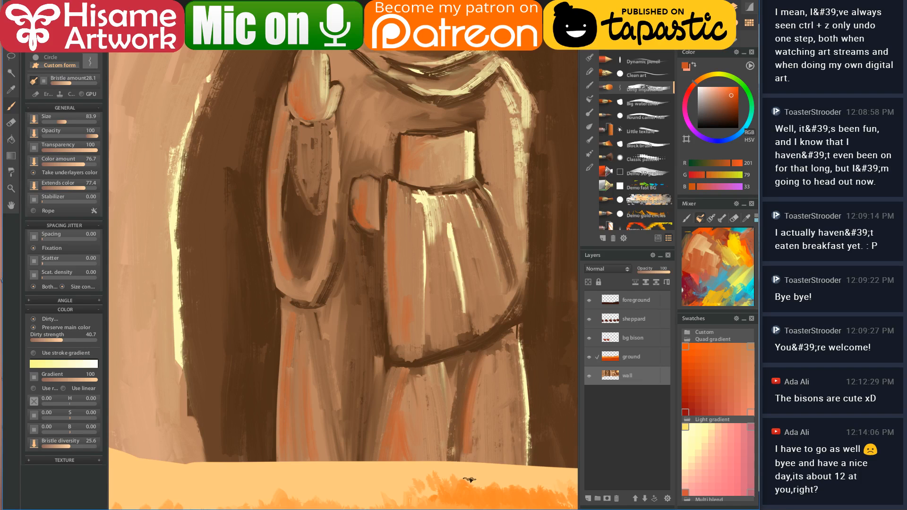
- Redraw the robe's dark brown outline from underneath up its side
alt+click(410, 401)
alt+click(409, 401)
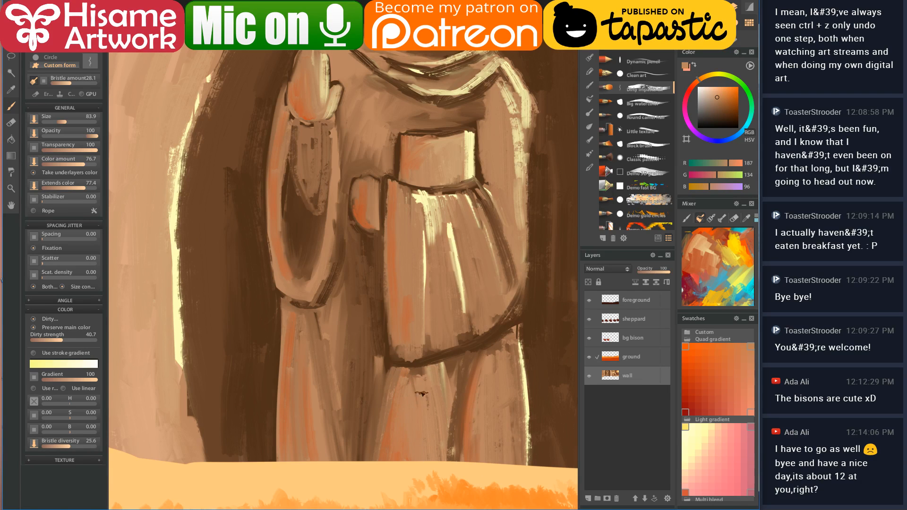
alt+click(416, 369)
drag(396, 379, 434, 375)
drag(479, 353, 517, 334)
alt+click(400, 358)
mouse_move(388, 364)
mouse_down()
mouse_move(453, 352)
mouse_move(425, 358)
mouse_move(487, 331)
mouse_move(519, 284)
mouse_up()
- Add a new layer above 'ground' and rename it 'run rays'
scroll(482, 307, down, 5)
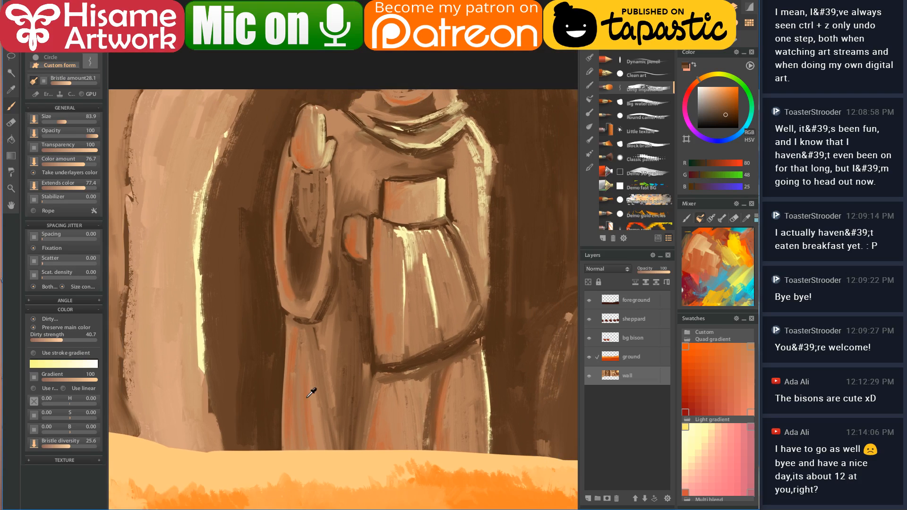
scroll(311, 392, down, 5)
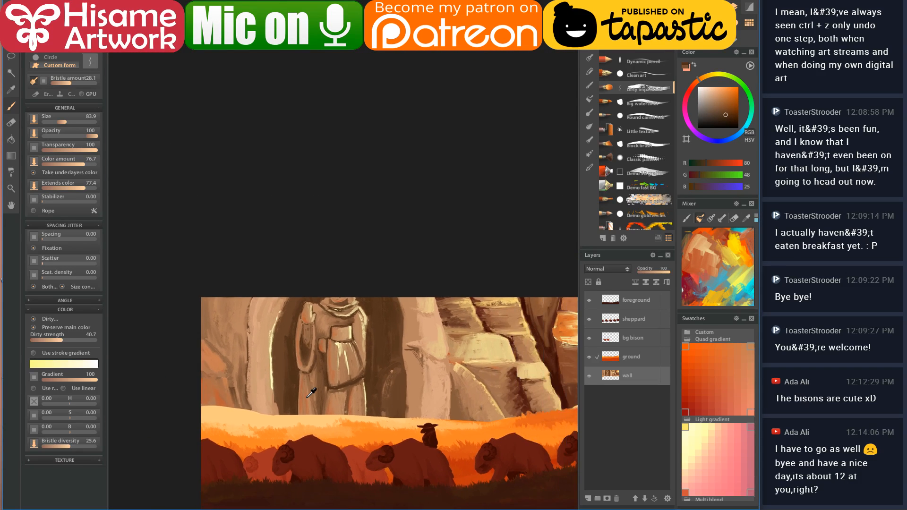
scroll(344, 417, up, 1)
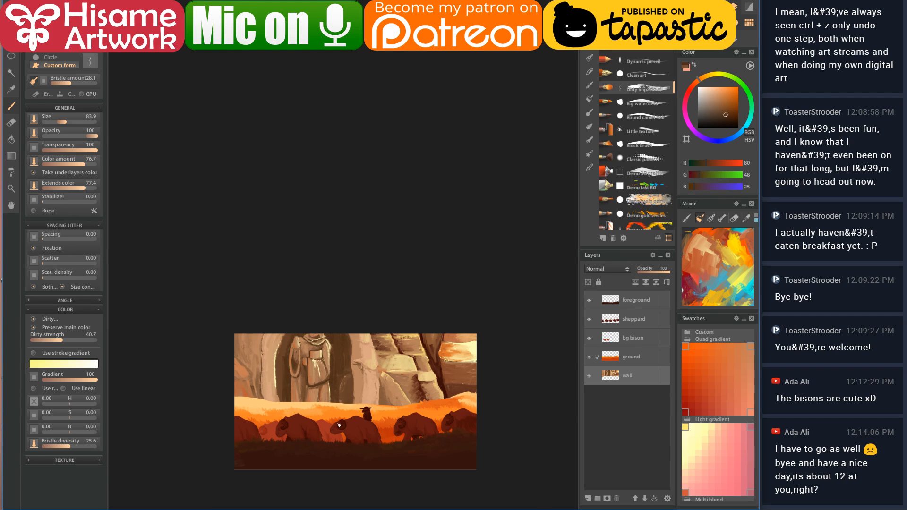
scroll(339, 425, up, 4)
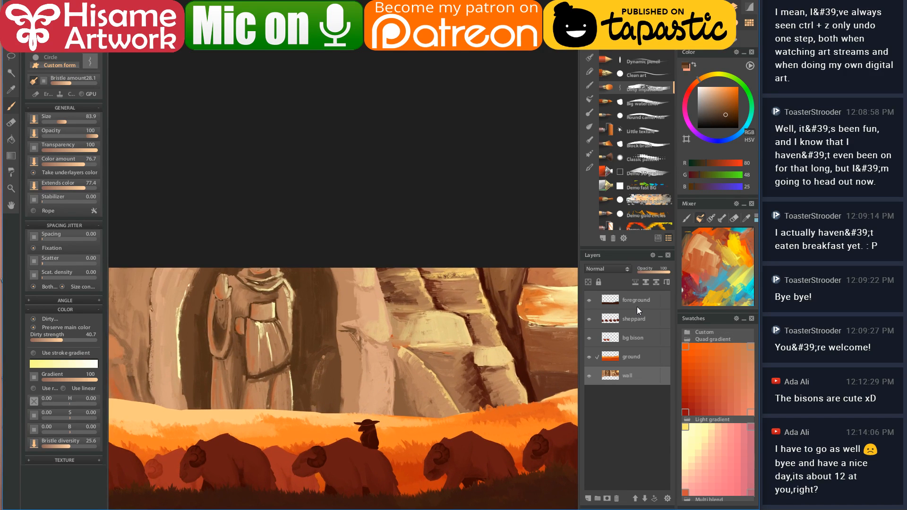
click(622, 350)
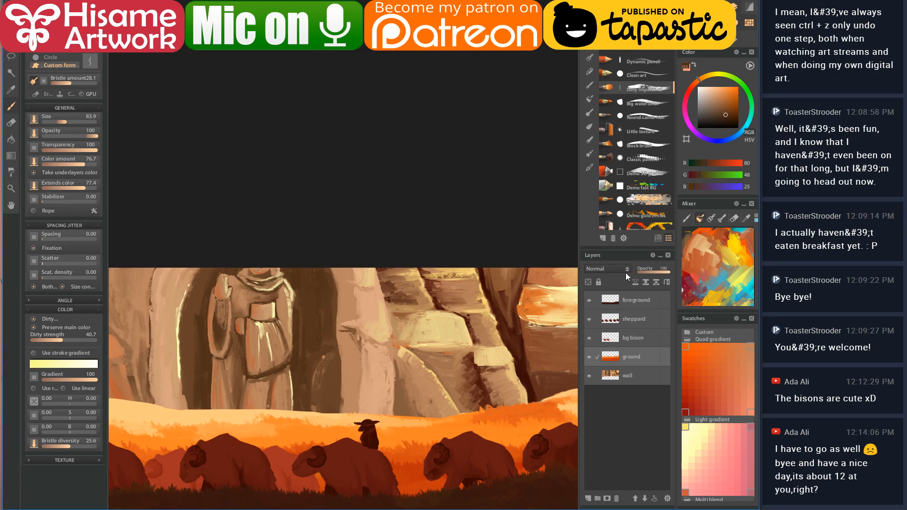
click(589, 498)
right_click(627, 356)
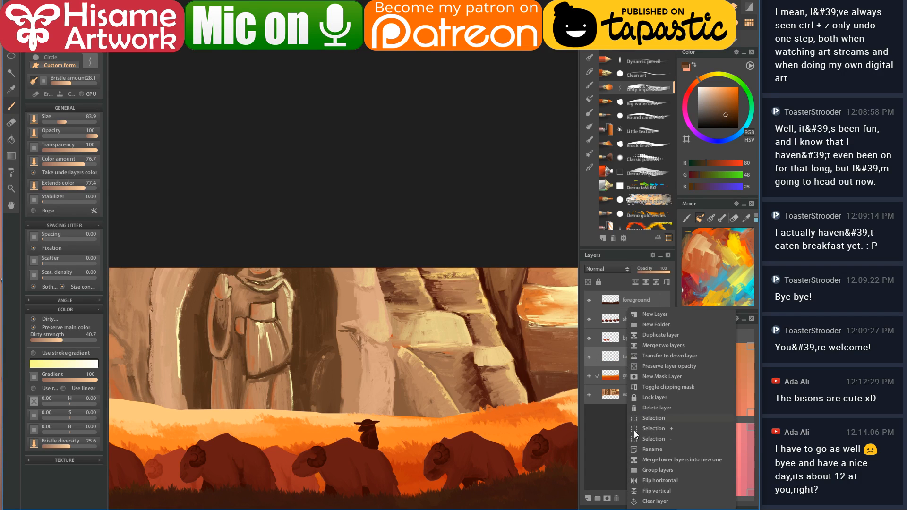
click(659, 449)
text(run ray)
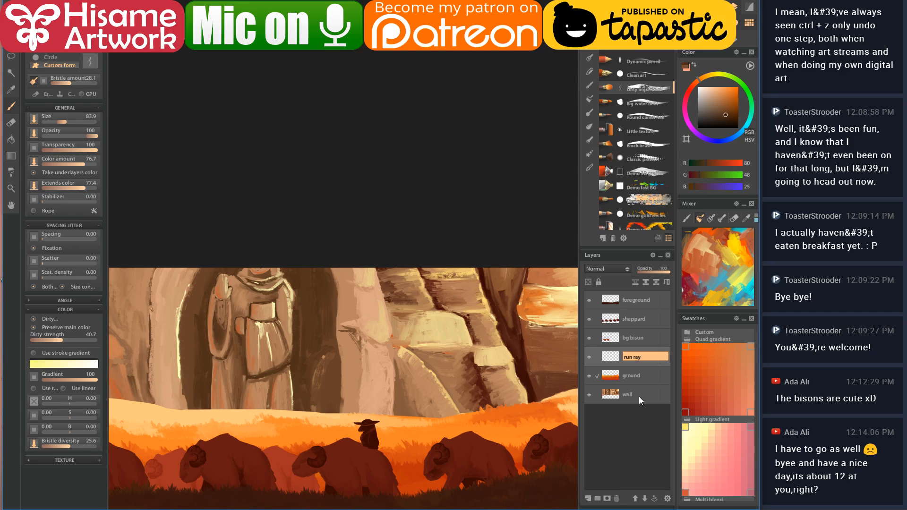
text(s)
key(Return)
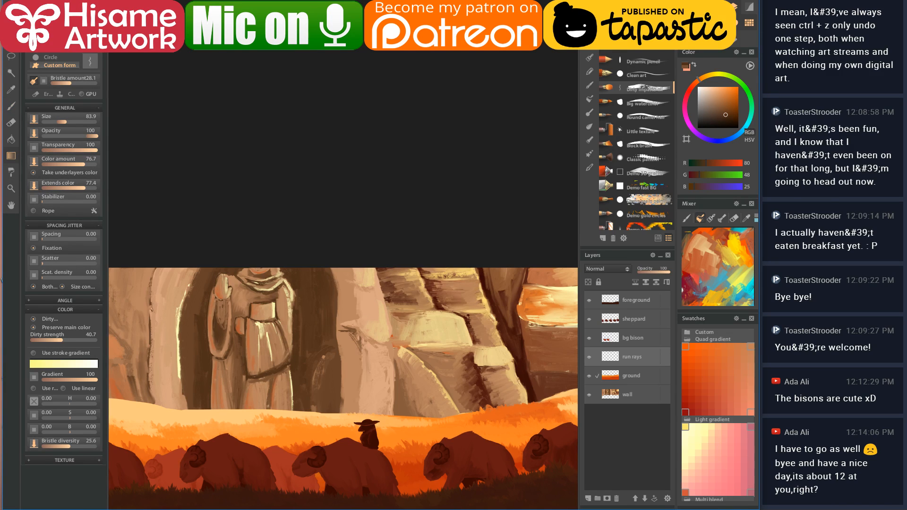
drag(432, 328, 390, 230)
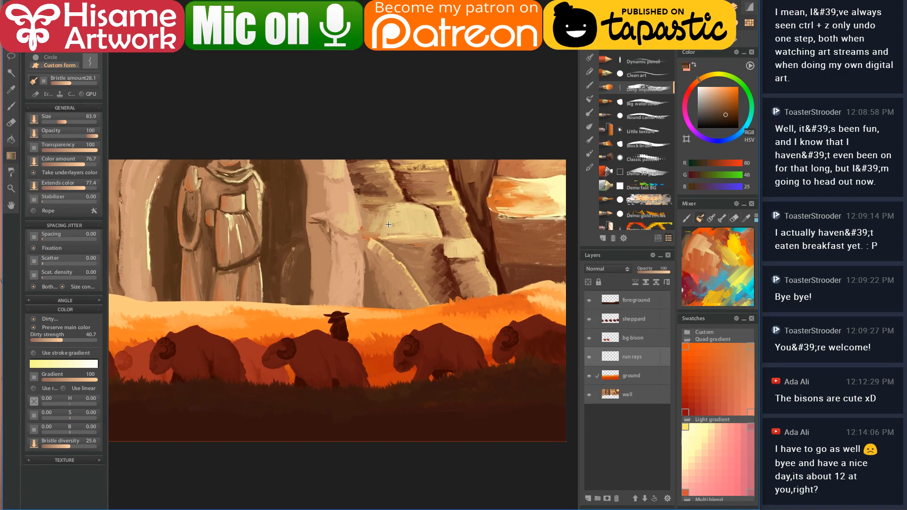
- Lay a pale yellow-orange diagonal light-ray gradient across the painting on run rays
click(548, 231)
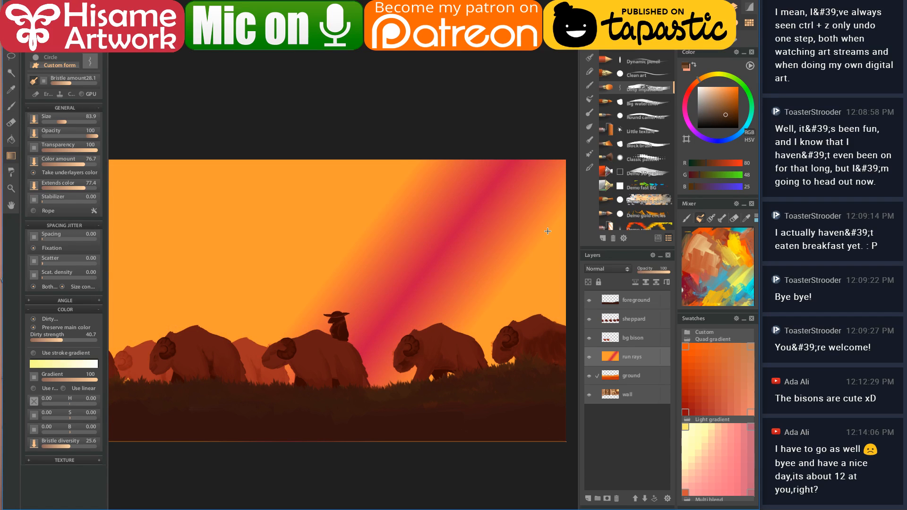
key(ctrl+z)
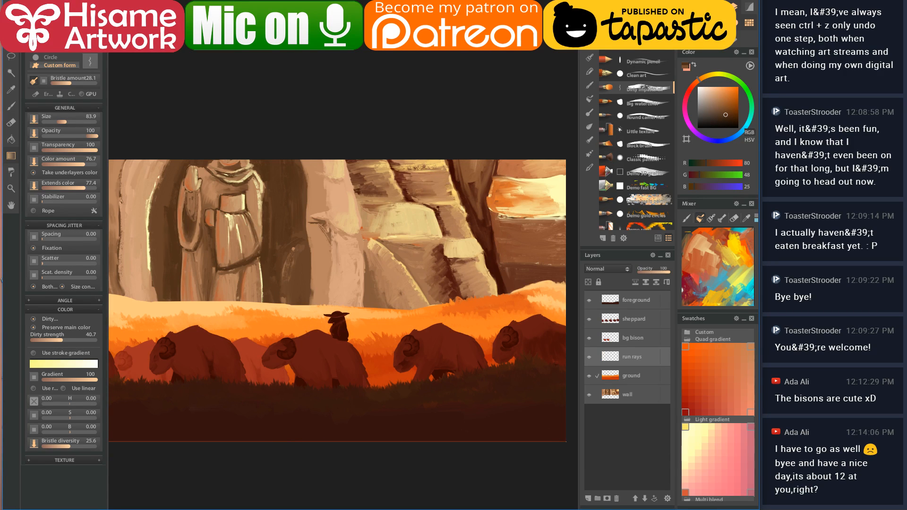
click(222, 42)
click(706, 77)
drag(729, 90, 720, 82)
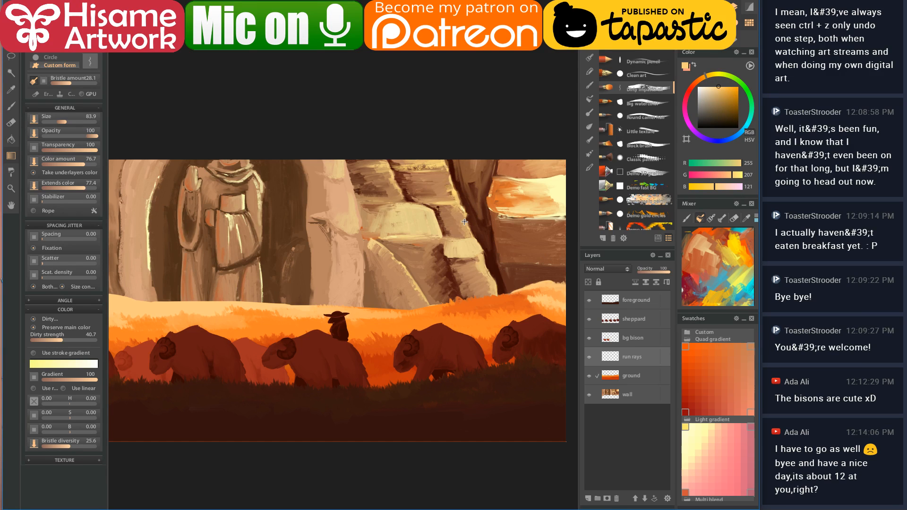
click(529, 253)
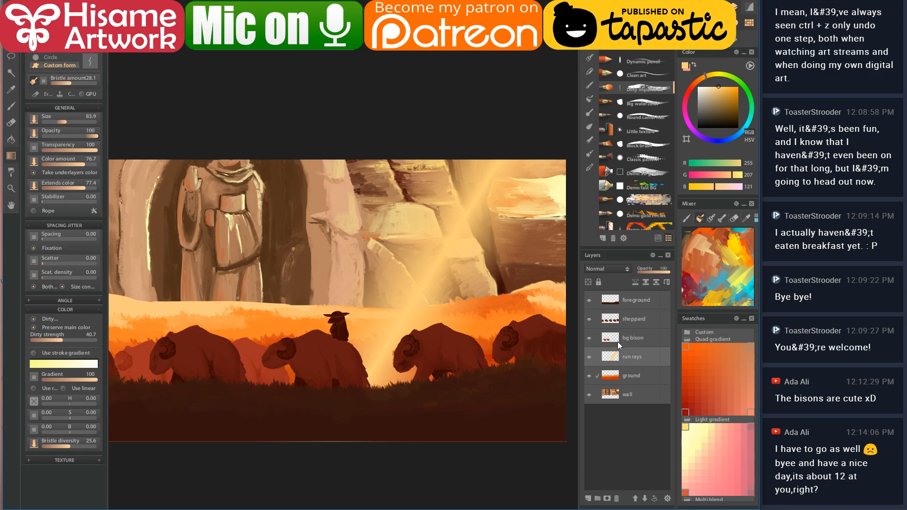
- Move run rays below ground, set it to Screen blending, and switch to a huge eraser
click(645, 499)
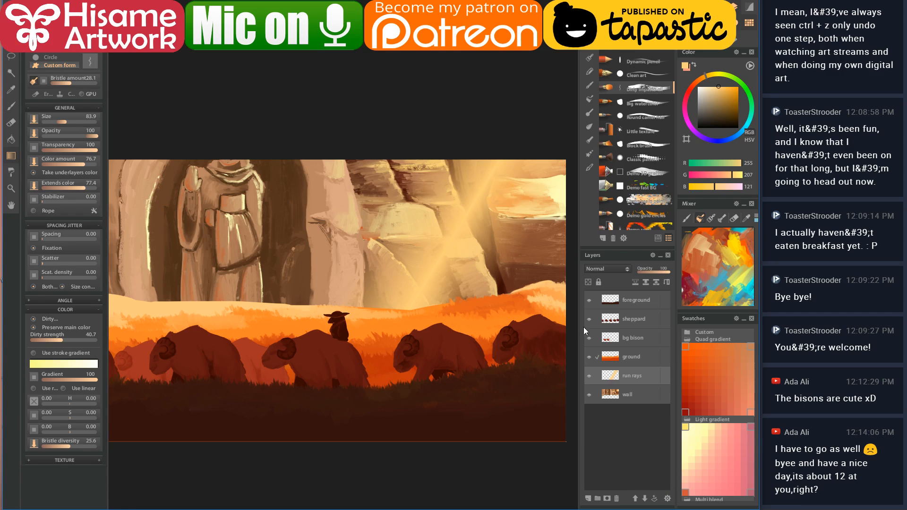
click(608, 268)
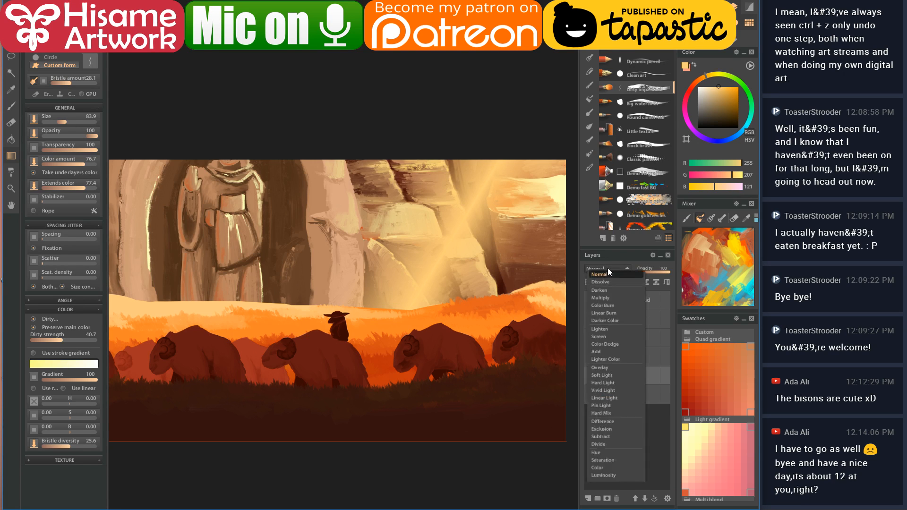
click(605, 346)
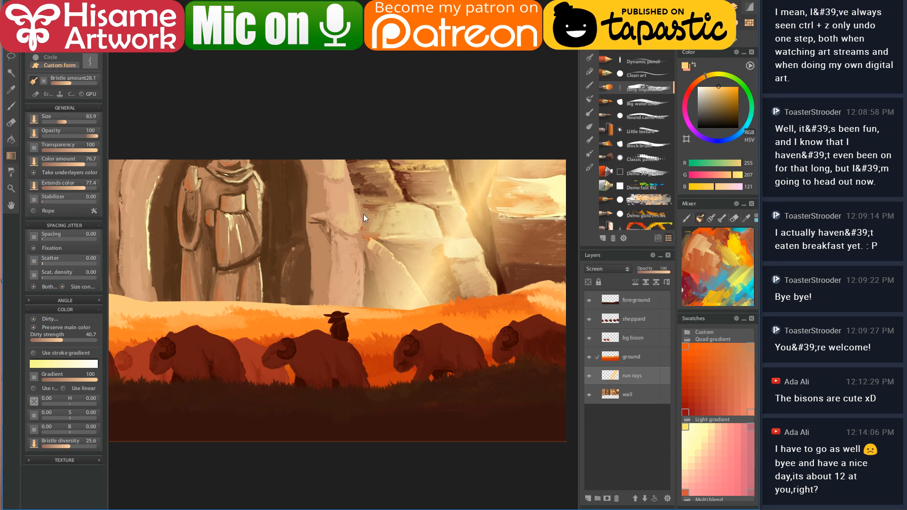
key(e)
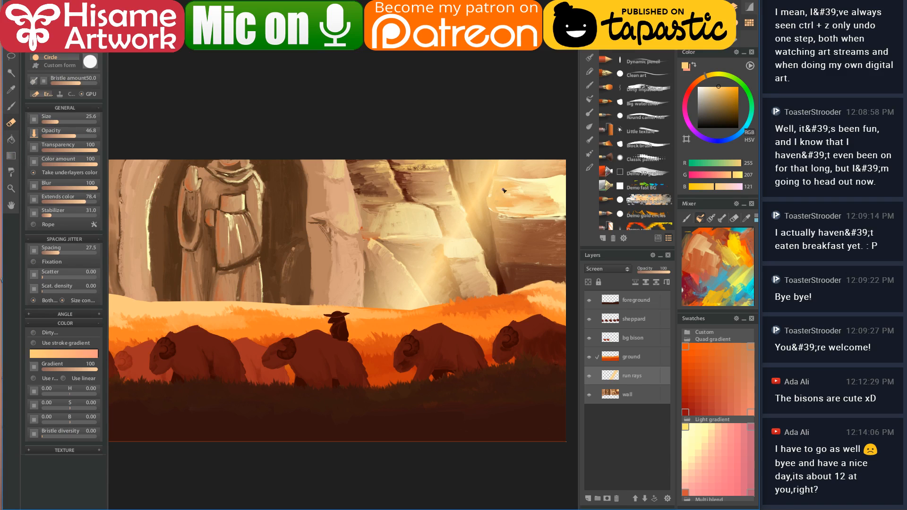
key(bracketright)
key(bracketright)
key(bracketright)
key(bracketright)
- Erase the soft glow of the sun rays over the right-hand cliffs with a huge eraser
mouse_move(496, 180)
mouse_down()
mouse_move(451, 215)
mouse_move(368, 318)
mouse_up()
key(ctrl+z)
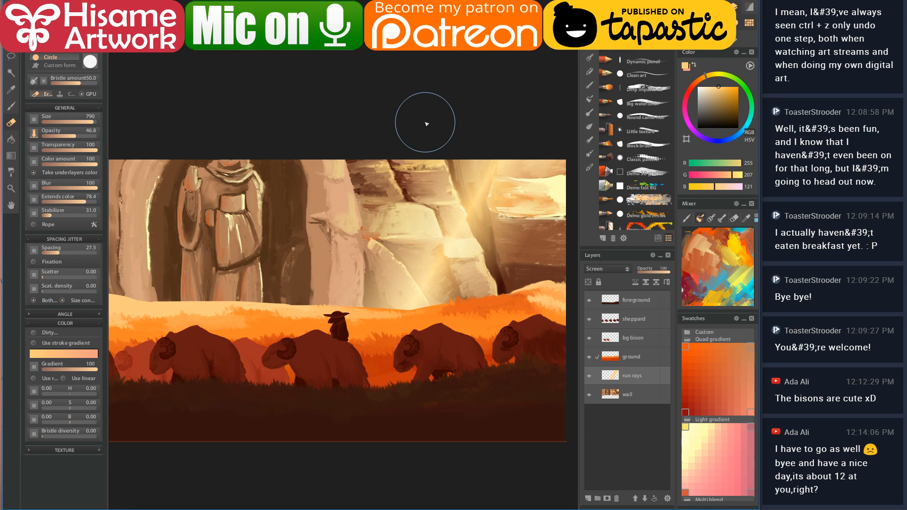
mouse_move(492, 121)
mouse_down()
mouse_move(401, 225)
mouse_move(402, 312)
mouse_move(567, 89)
mouse_move(436, 328)
mouse_move(425, 266)
mouse_up()
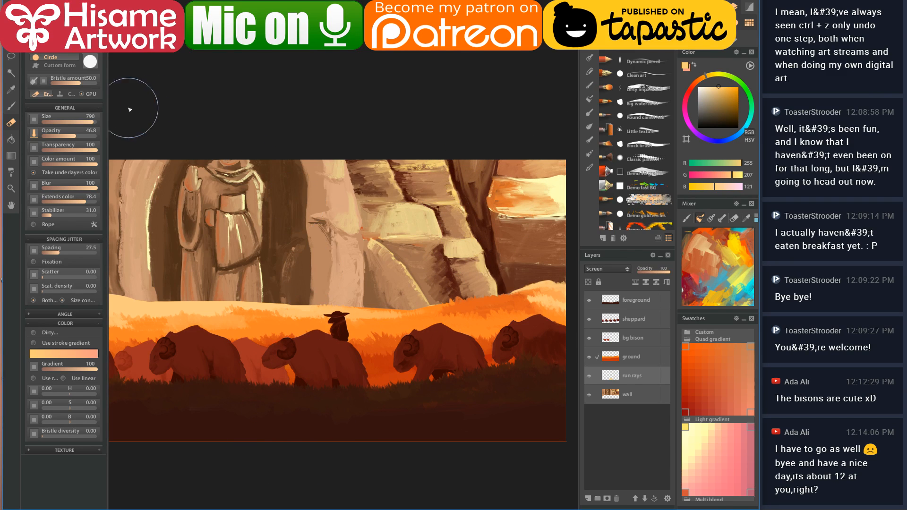
- Test faint gradient glows across the cliffs at 4.84 opacity and colour amount 26, undoing each
click(11, 156)
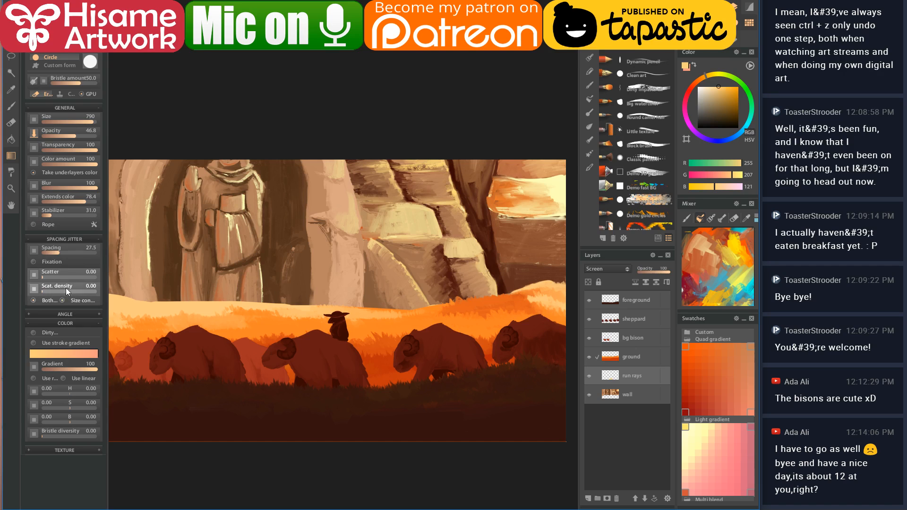
click(49, 137)
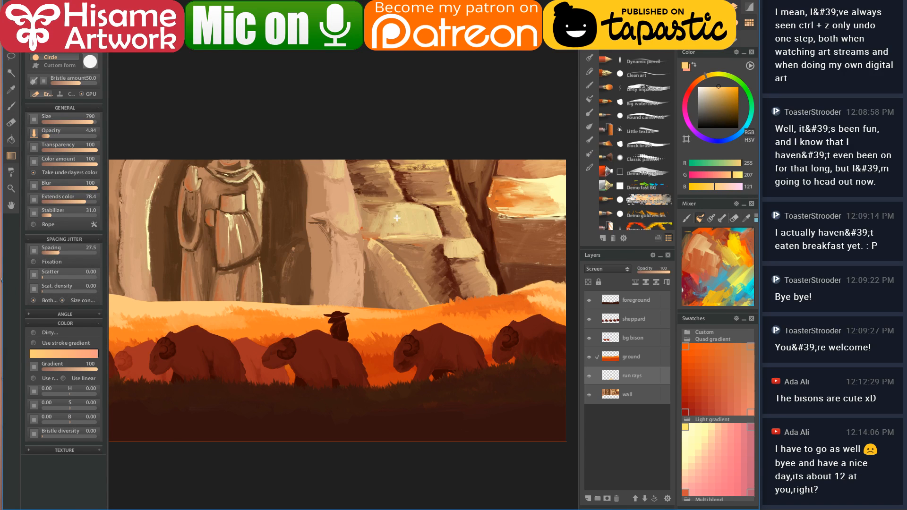
shift+click(518, 260)
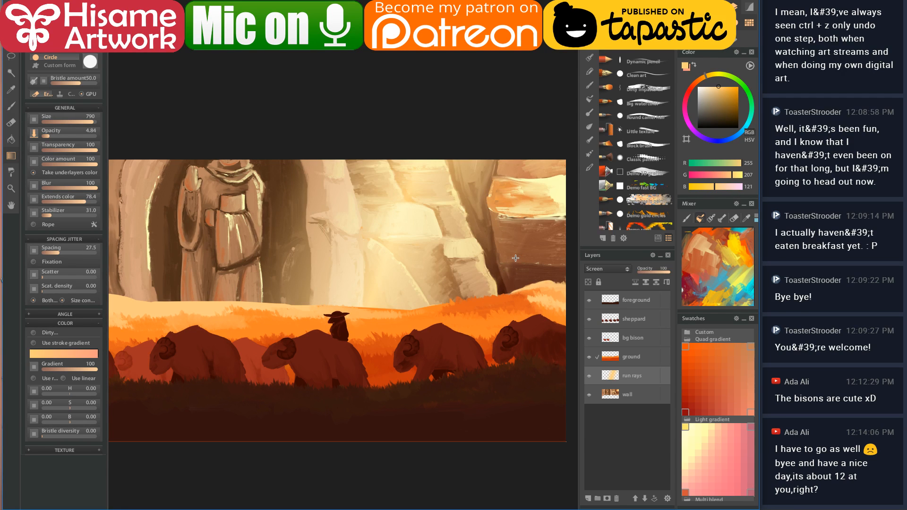
key(ctrl+z)
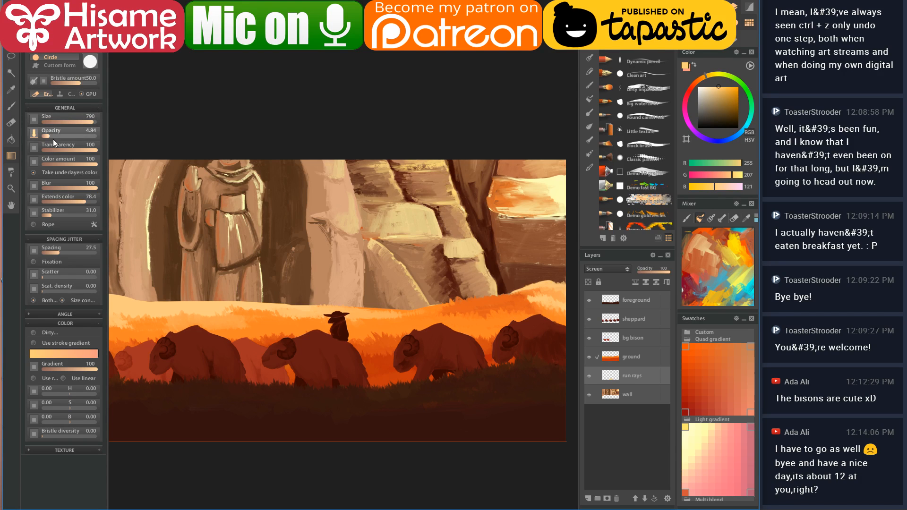
drag(62, 164, 56, 164)
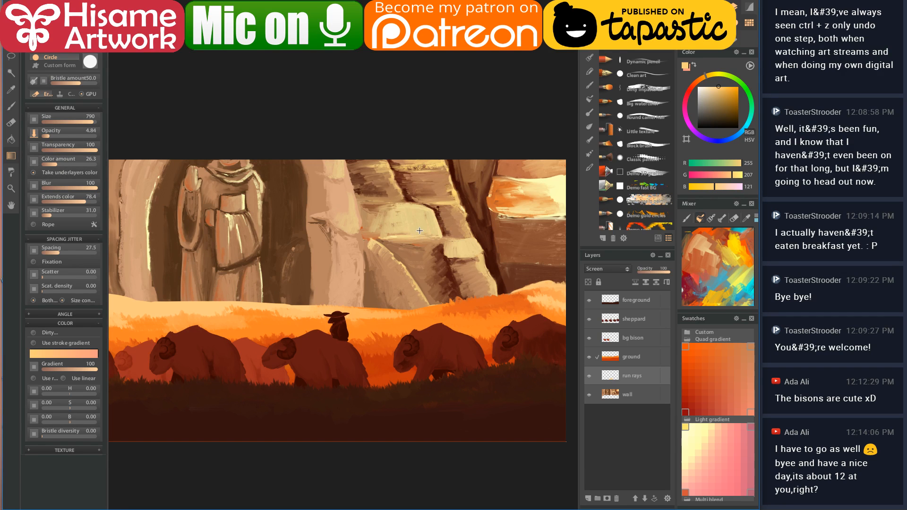
drag(426, 211, 499, 231)
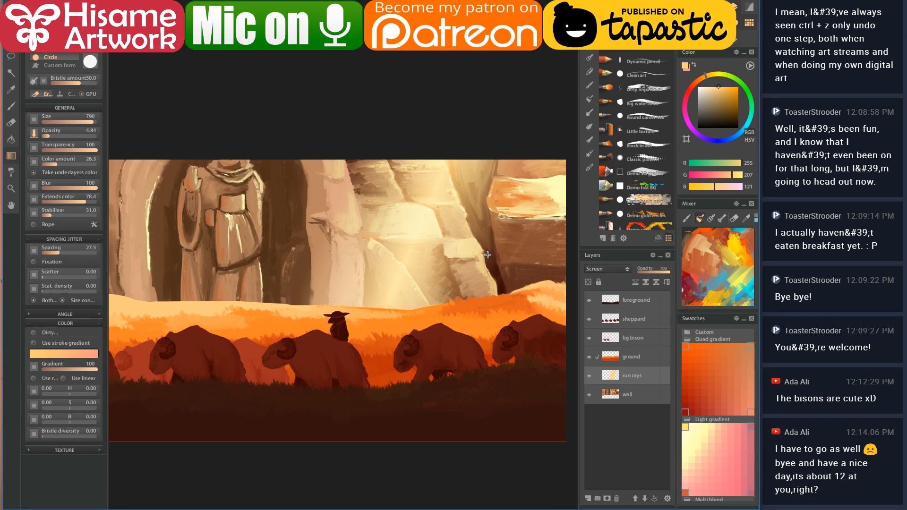
key(ctrl+z)
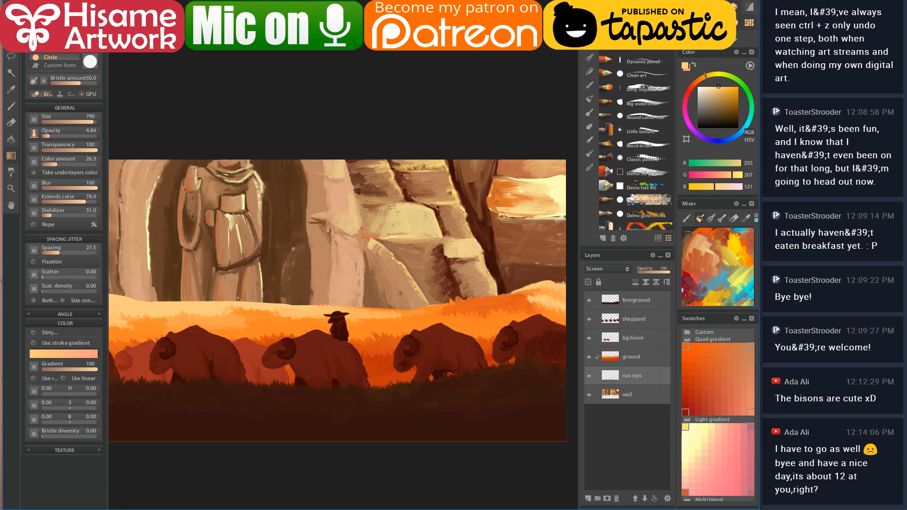
- Restore opacity and colour amount to 100 and paint gradient light rays over the right cliffs
drag(57, 135, 134, 146)
drag(62, 164, 124, 169)
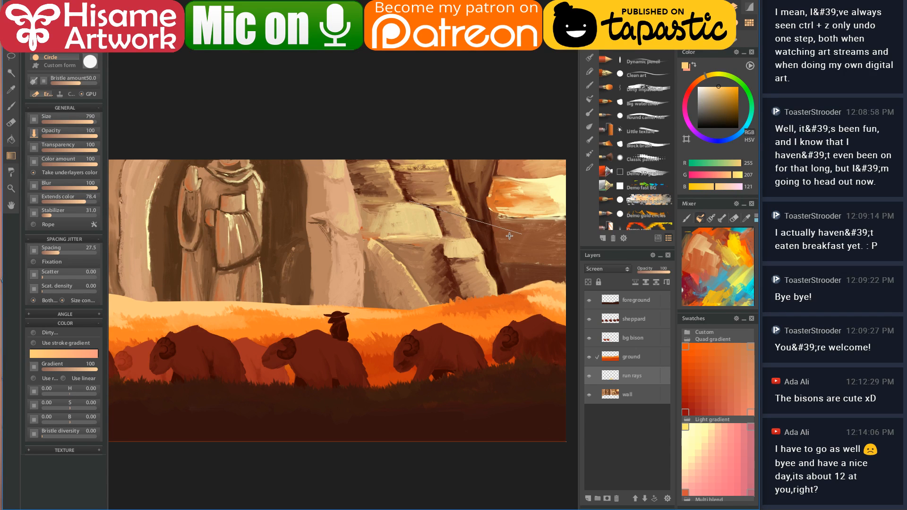
drag(504, 237, 503, 238)
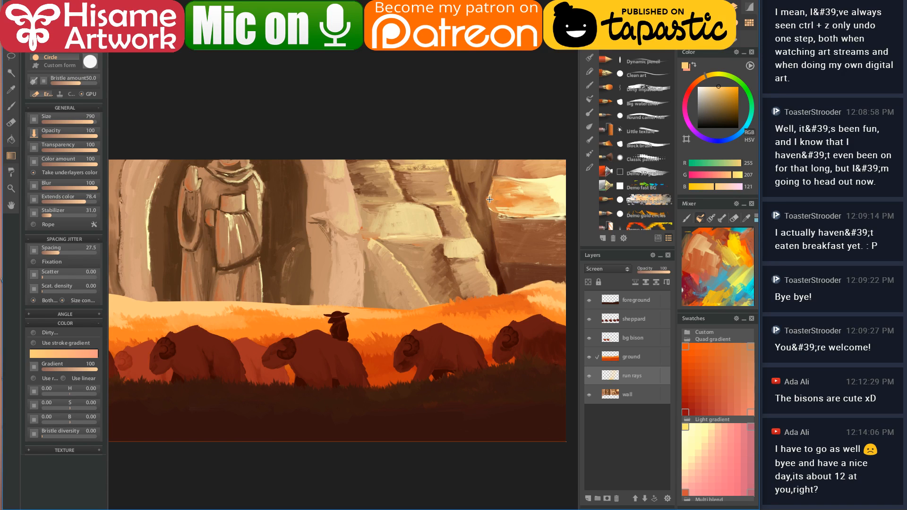
drag(490, 202, 508, 217)
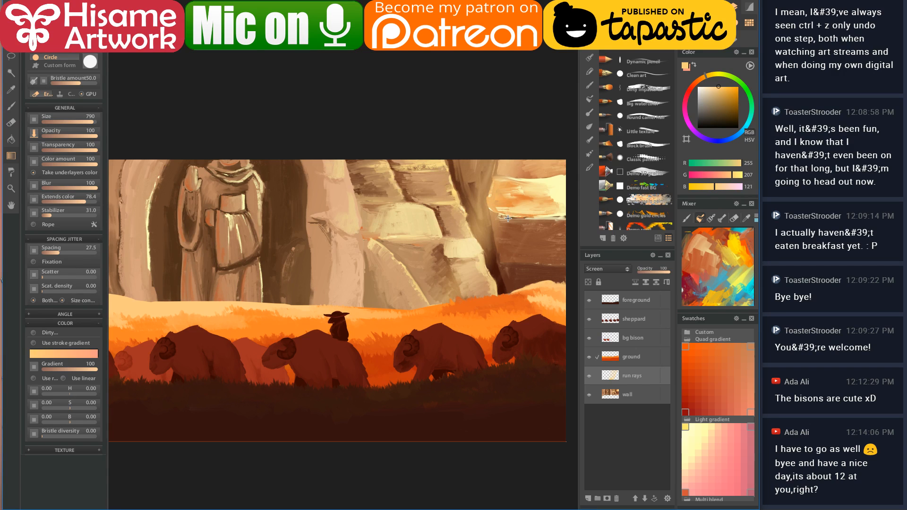
drag(392, 198, 395, 204)
- Cast brighter gradient light rays from the statue down over the cave
drag(243, 205, 272, 227)
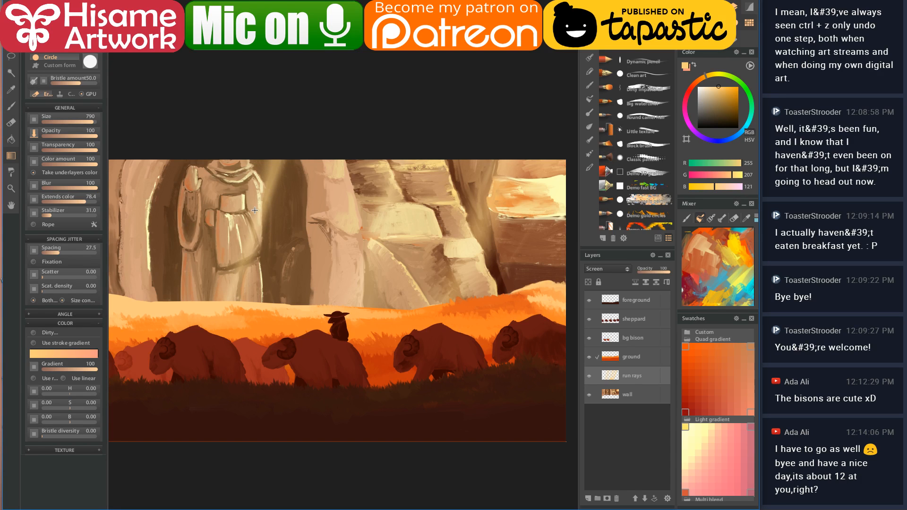
mouse_move(270, 228)
mouse_down()
mouse_move(276, 221)
mouse_move(319, 271)
mouse_up()
click(278, 252)
click(282, 287)
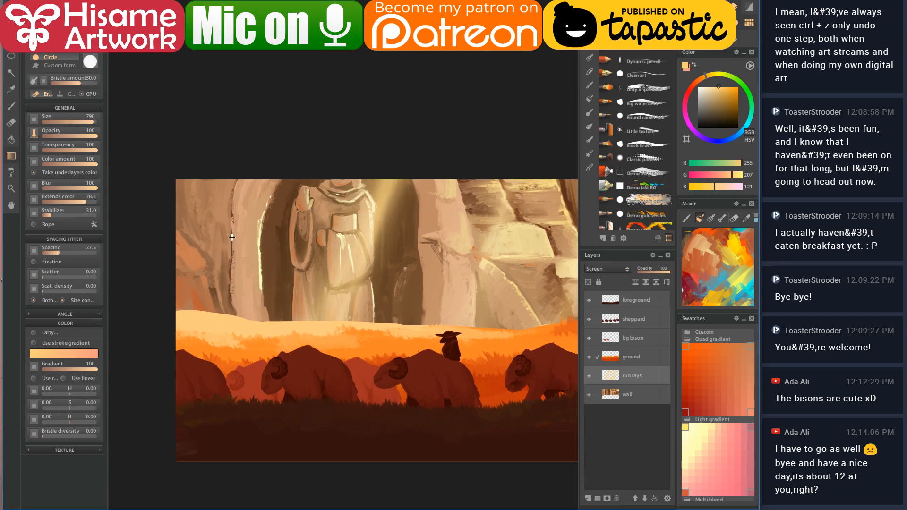
- Remove the last ray on the left cave wall and add a new Multiply layer named shading
click(242, 270)
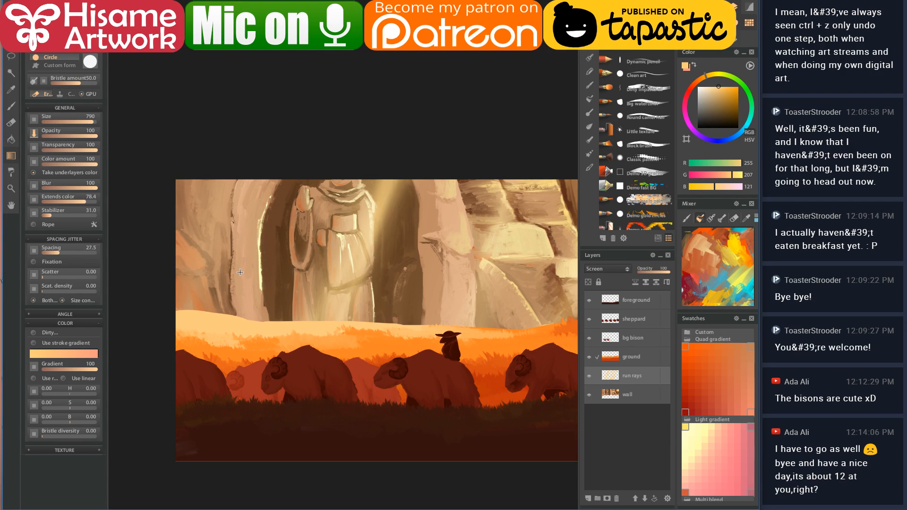
key(ctrl+z)
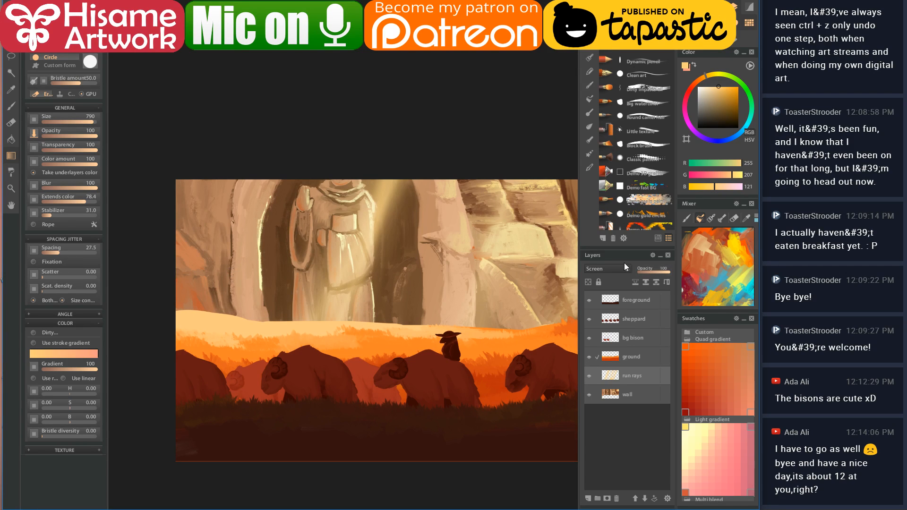
click(588, 499)
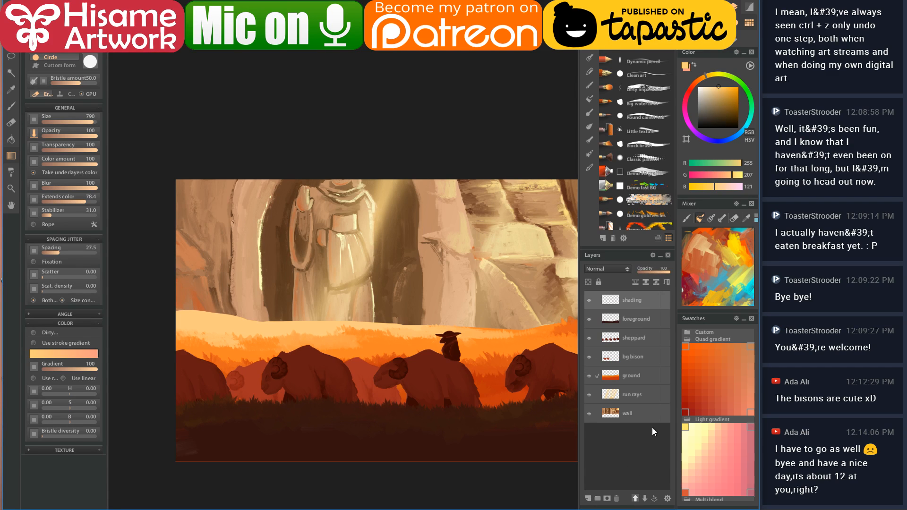
click(621, 269)
click(611, 299)
click(626, 393)
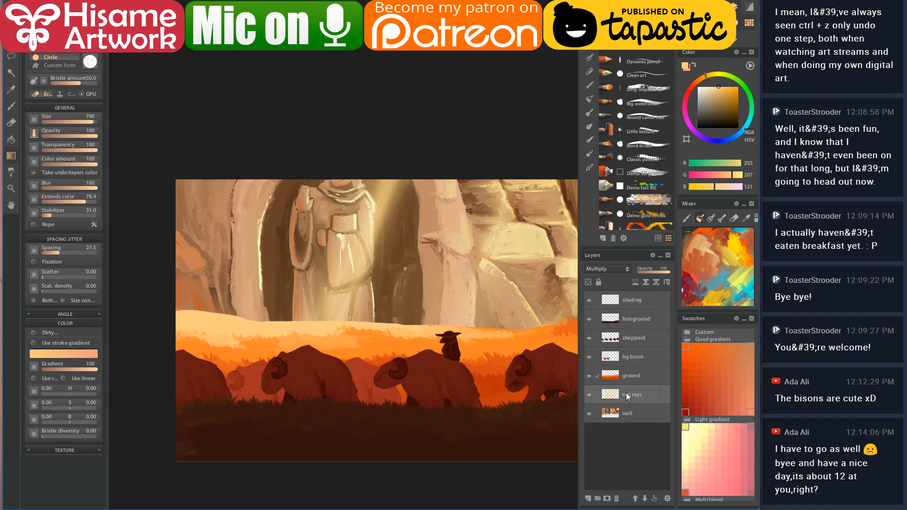
click(629, 300)
- Select the Brush tool with a soft, low-opacity round preset
scroll(394, 259, down, 3)
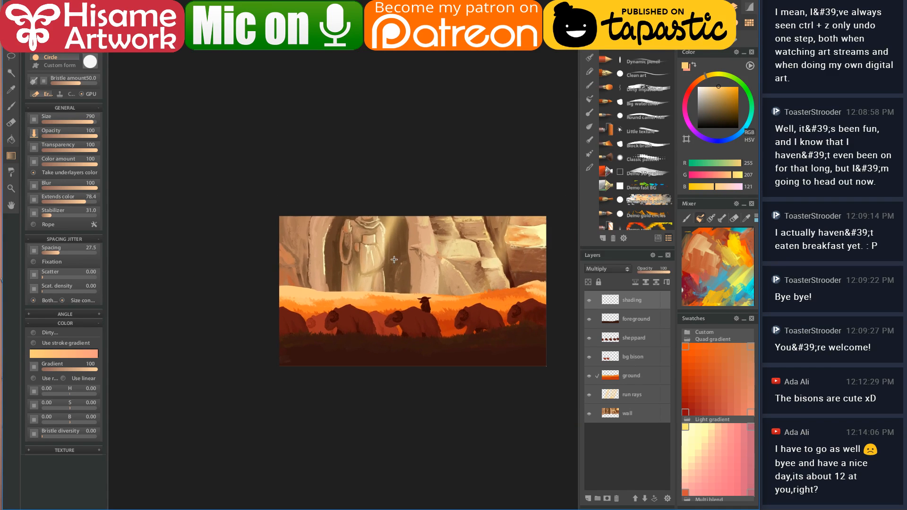
scroll(479, 301, up, 2)
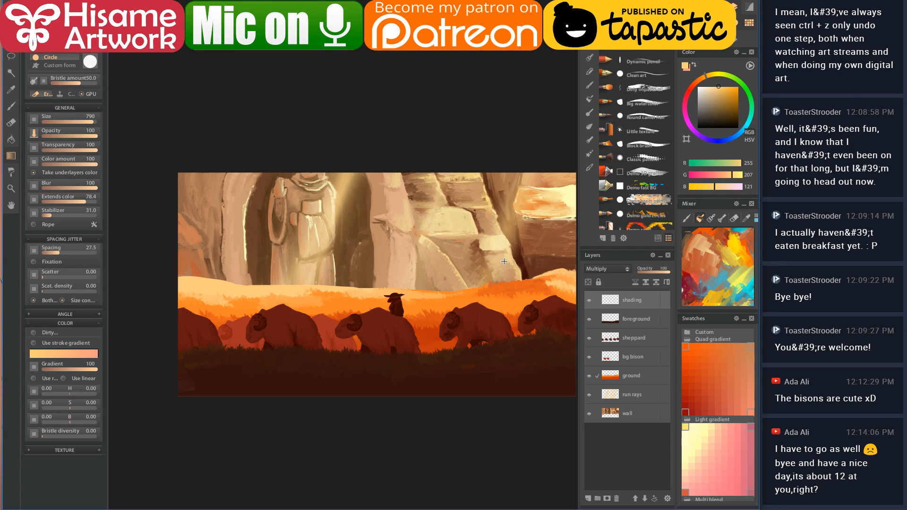
mouse_move(458, 270)
mouse_down()
mouse_move(429, 263)
mouse_move(445, 263)
mouse_up()
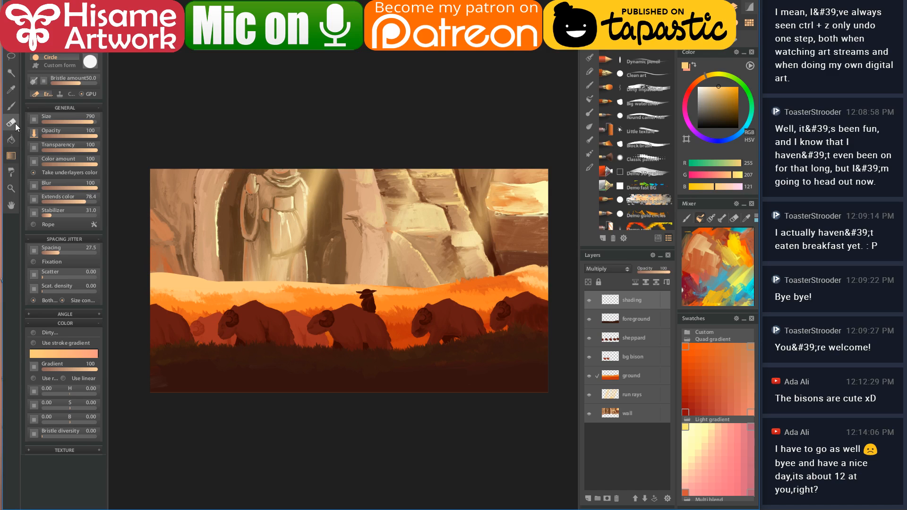
click(11, 106)
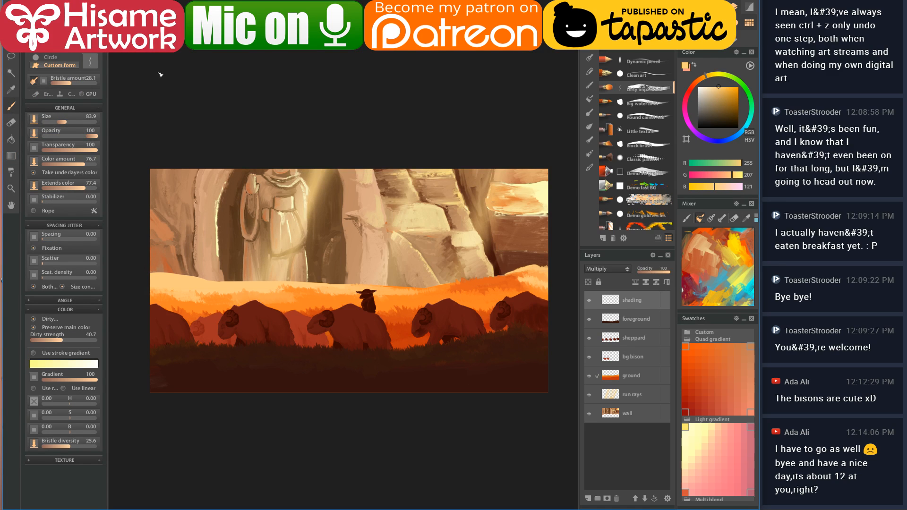
click(635, 46)
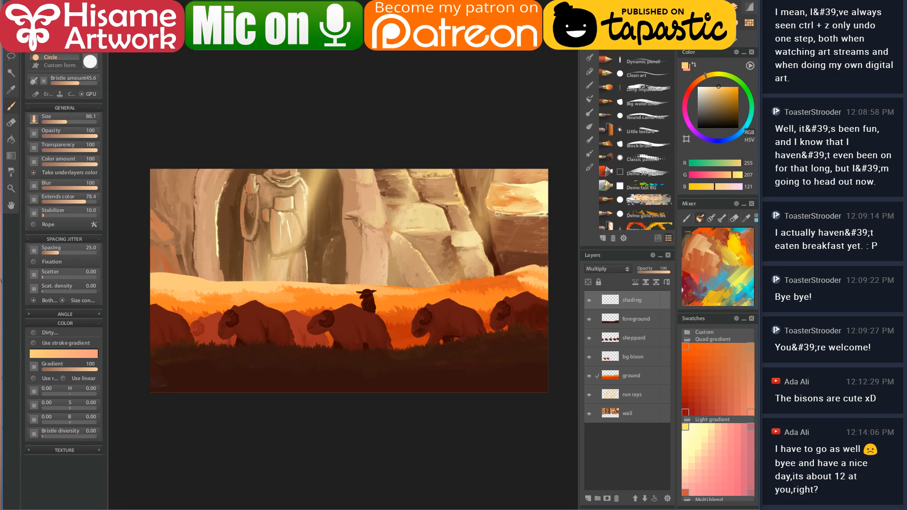
click(632, 52)
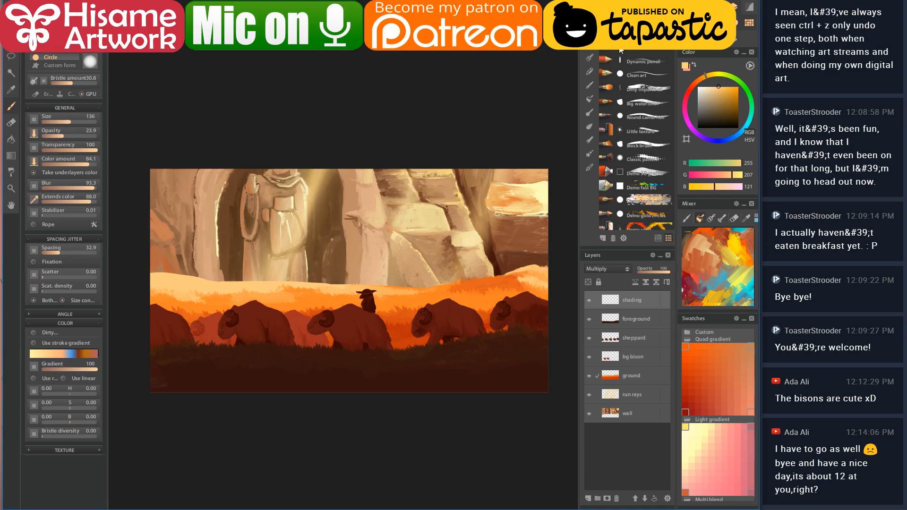
- Load a very large dark muted purple brush and drop its opacity to about 3
key(bracketright)
key(bracketright)
key(bracketright)
key(bracketright)
key(bracketright)
key(bracketright)
key(bracketright)
click(703, 138)
mouse_move(720, 118)
mouse_down()
mouse_move(743, 118)
mouse_move(712, 115)
mouse_up()
mouse_move(150, 175)
mouse_down()
mouse_move(130, 285)
mouse_move(135, 335)
mouse_move(150, 383)
mouse_up()
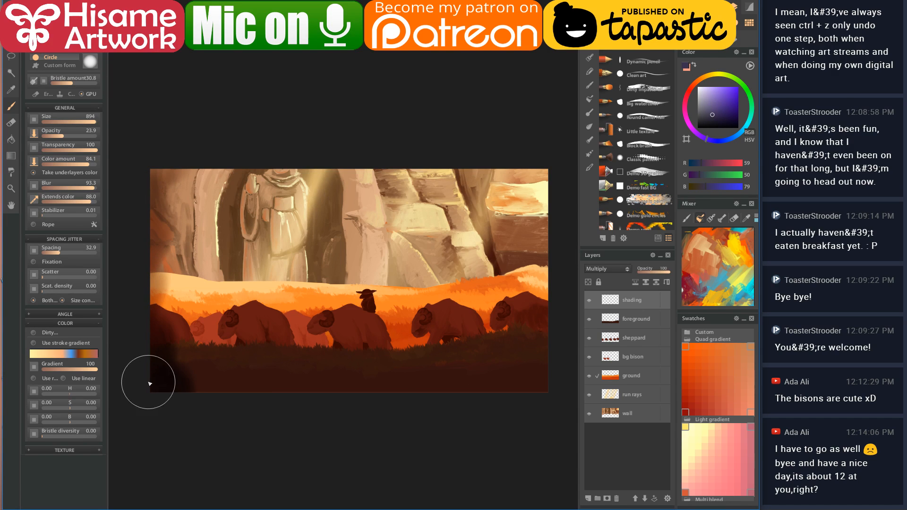
key(ctrl+z)
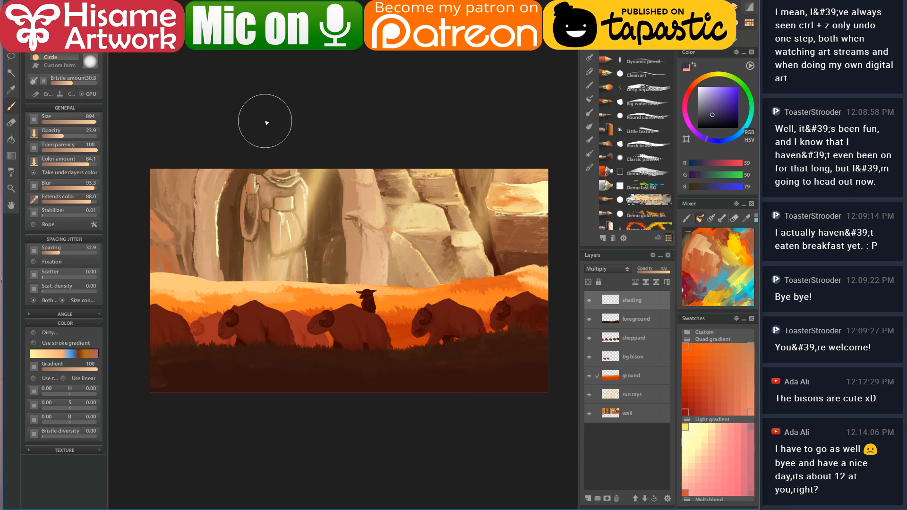
click(49, 137)
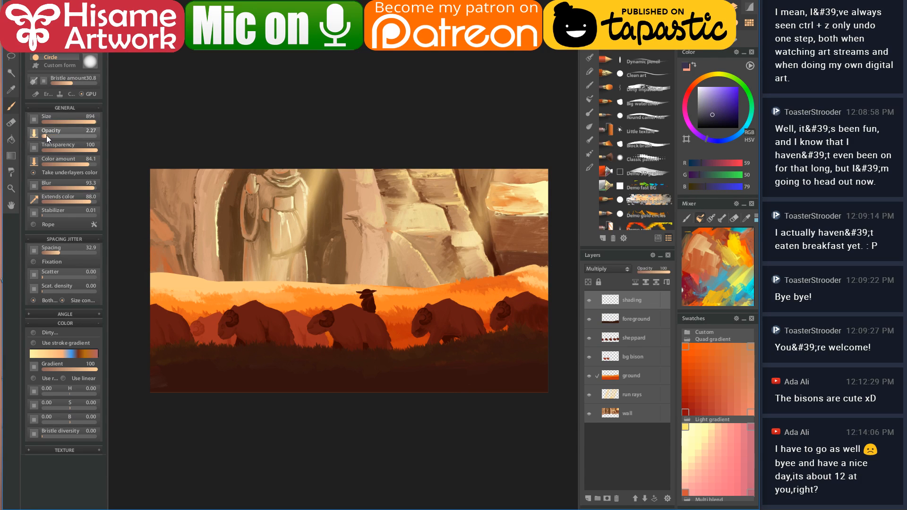
drag(48, 138, 49, 137)
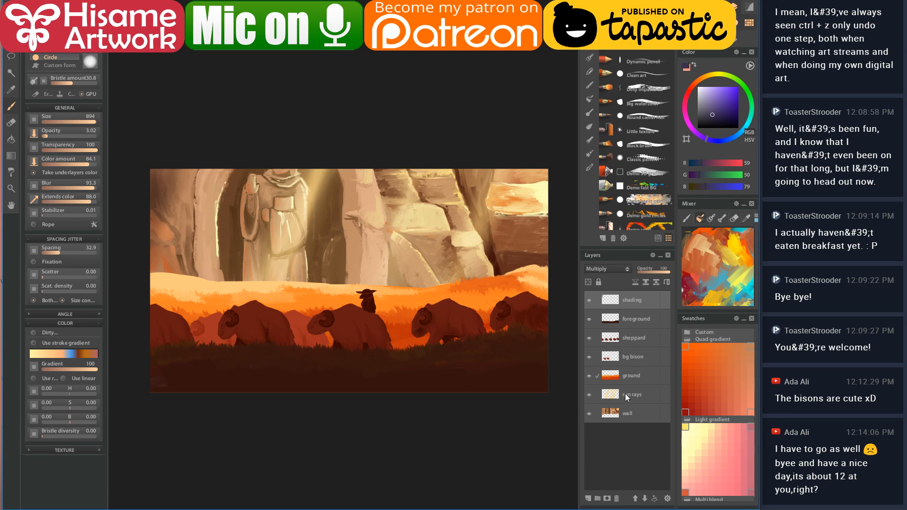
- Paint faint dark streaks on the wall layer left of the statue's pillar with a smaller brush
click(628, 413)
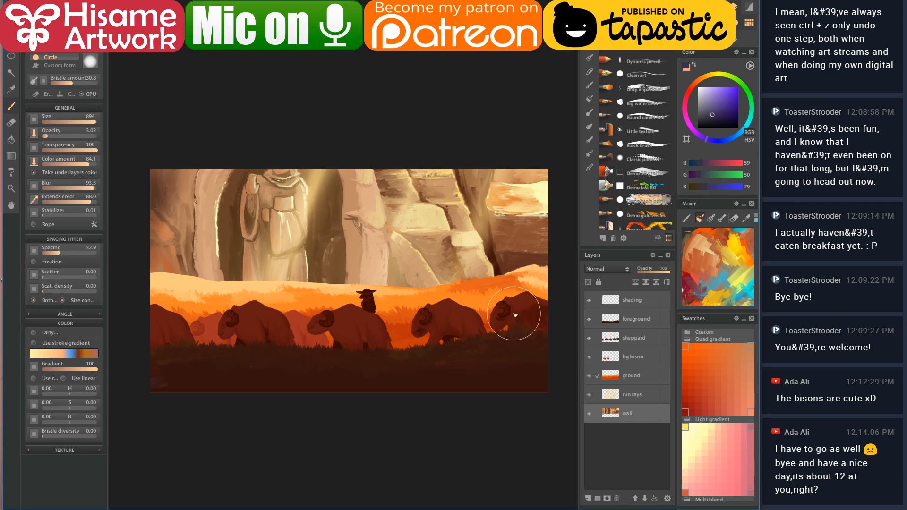
click(87, 61)
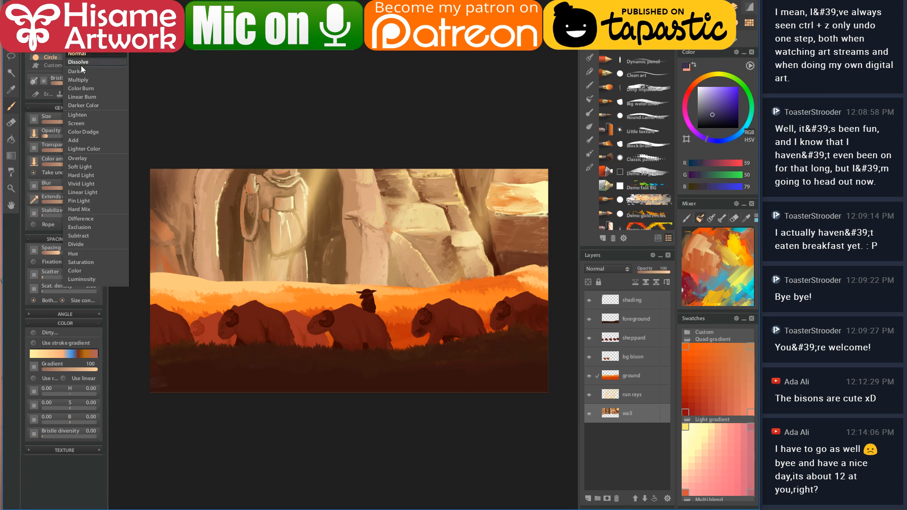
click(81, 79)
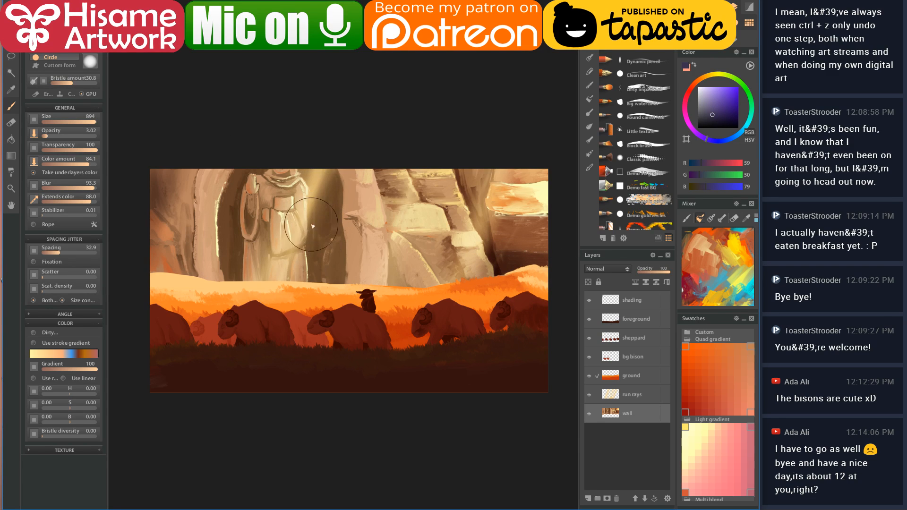
key(bracketleft)
key(bracketleft)
key(bracketleft)
key(bracketleft)
key(bracketleft)
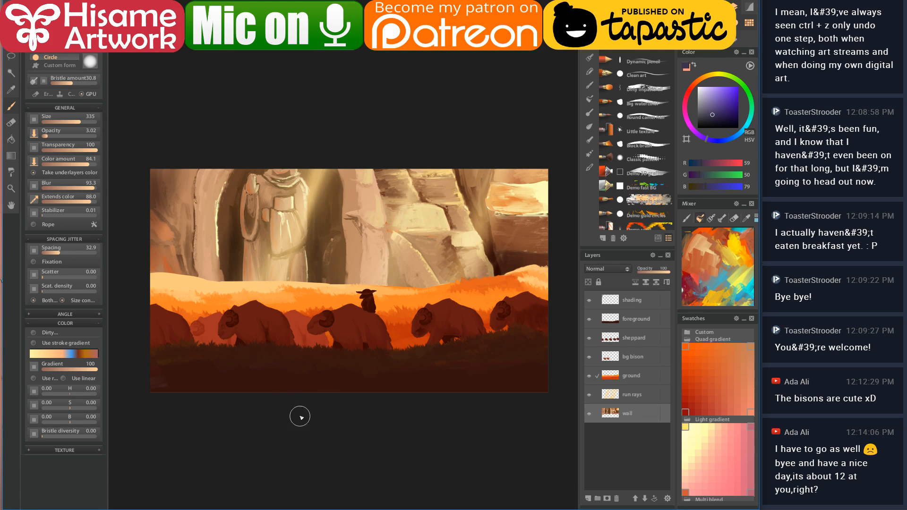
drag(188, 223, 185, 274)
mouse_move(186, 253)
mouse_down()
mouse_move(195, 189)
mouse_move(186, 261)
mouse_move(195, 182)
mouse_move(190, 262)
mouse_move(208, 281)
mouse_move(203, 269)
mouse_move(188, 274)
mouse_up()
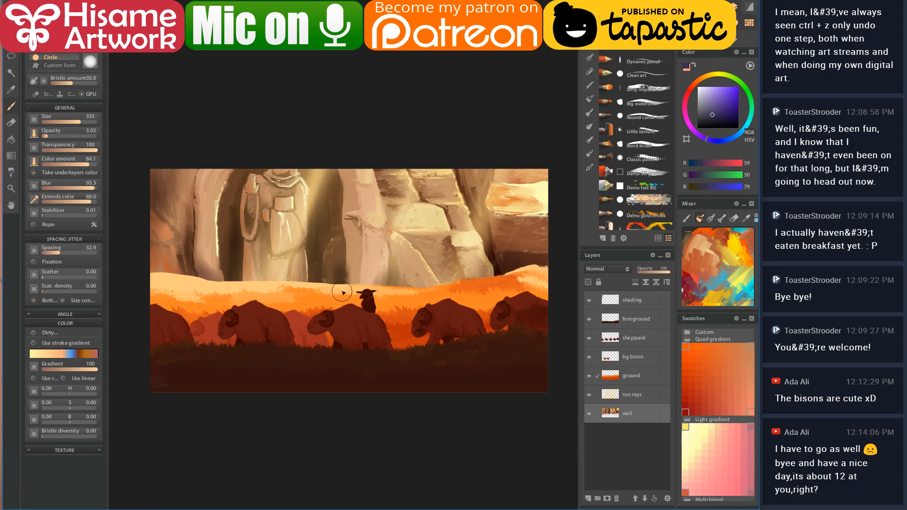
click(636, 305)
- Softly darken the bottom-right grass on the Multiply shading layer with an enlarged brush, redoing a first attempt
key(bracketright)
key(bracketright)
mouse_move(549, 352)
mouse_down()
mouse_move(531, 386)
mouse_move(512, 387)
mouse_up()
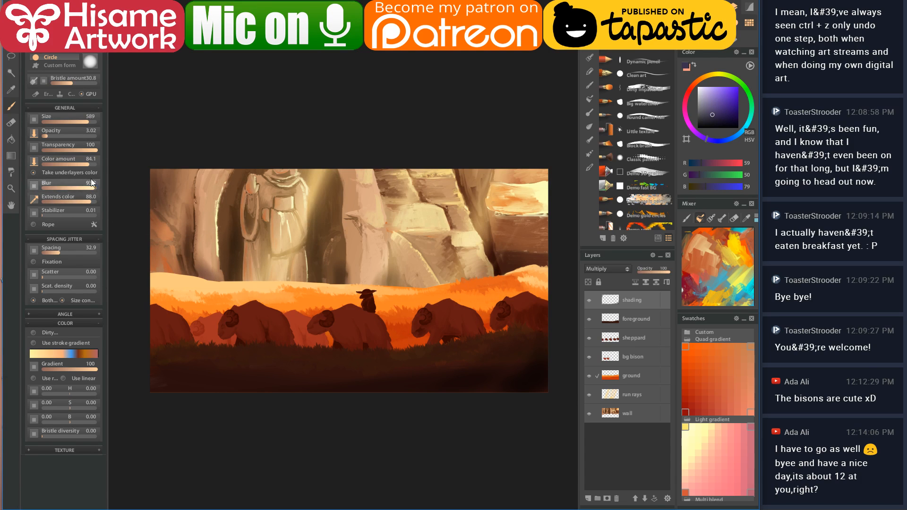
key(ctrl+z)
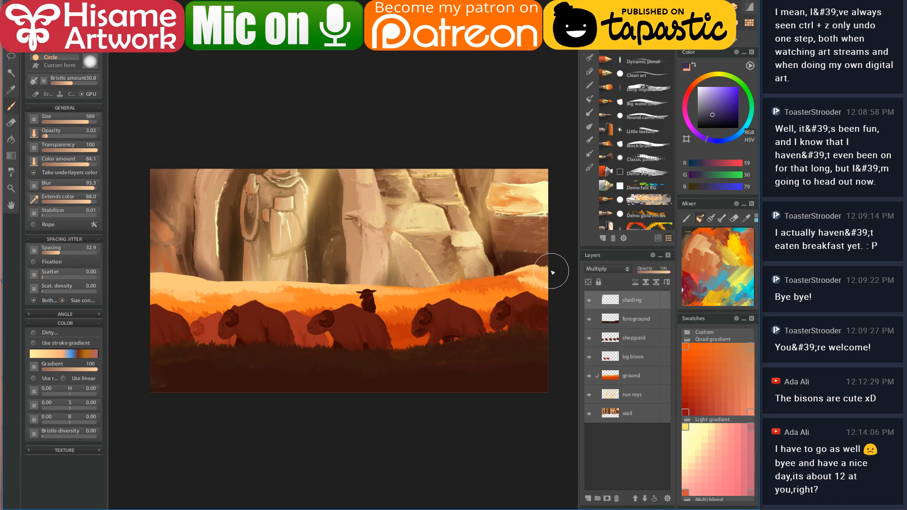
click(57, 57)
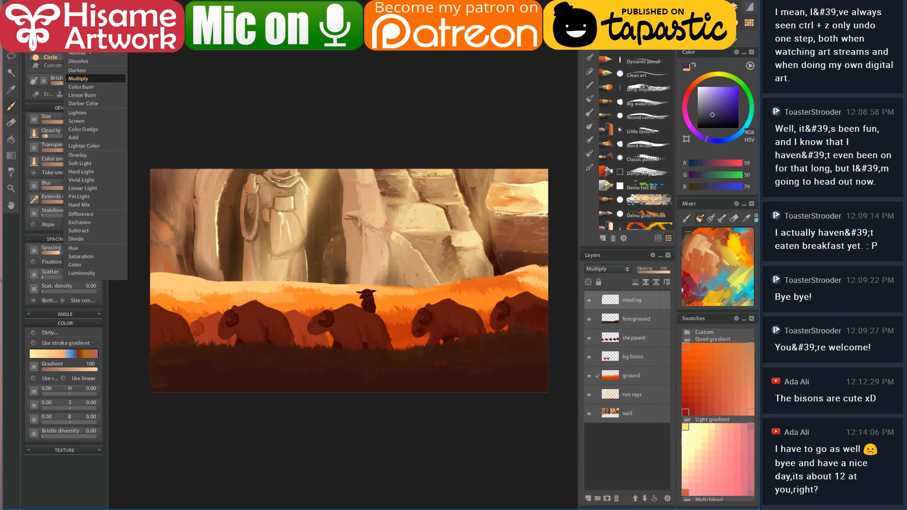
mouse_move(517, 345)
mouse_down()
mouse_move(551, 348)
mouse_move(547, 370)
mouse_move(504, 363)
mouse_up()
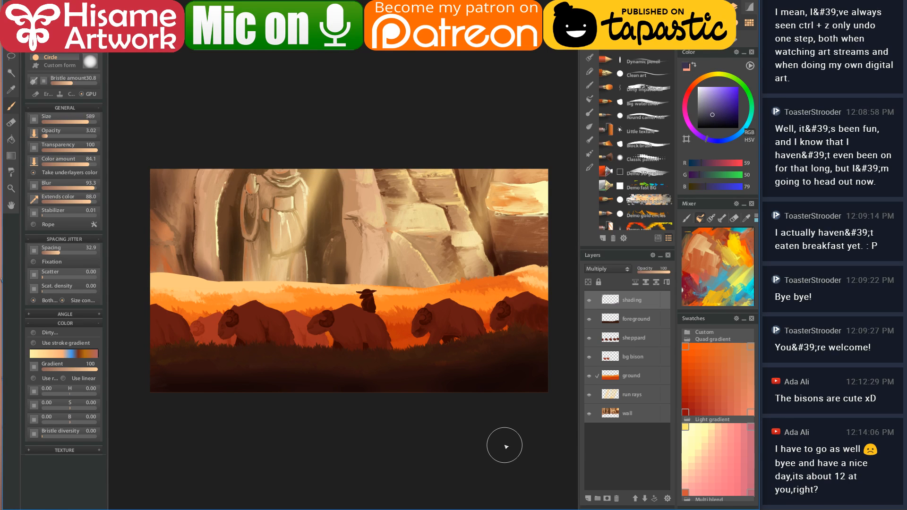
click(613, 413)
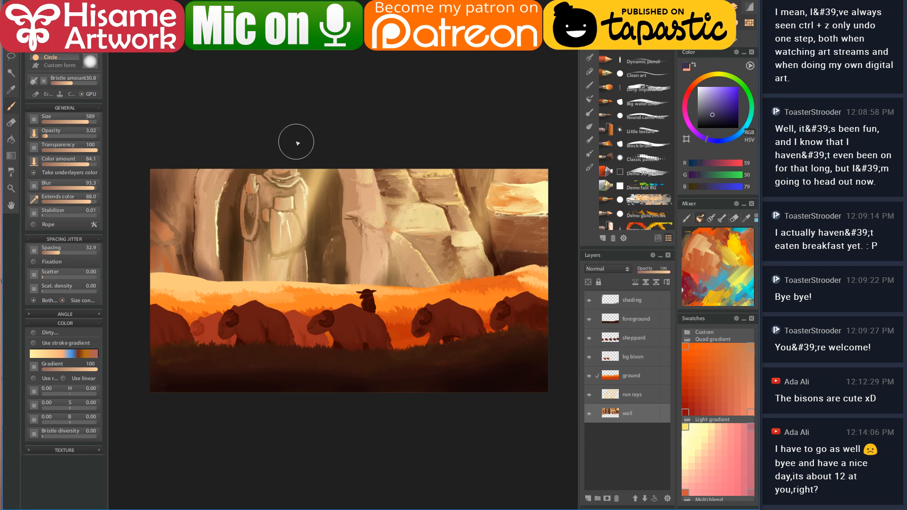
- Zoom in and try the Dirty impasto oil brush with rock colours beside the pillar's edge
scroll(357, 166, up, 5)
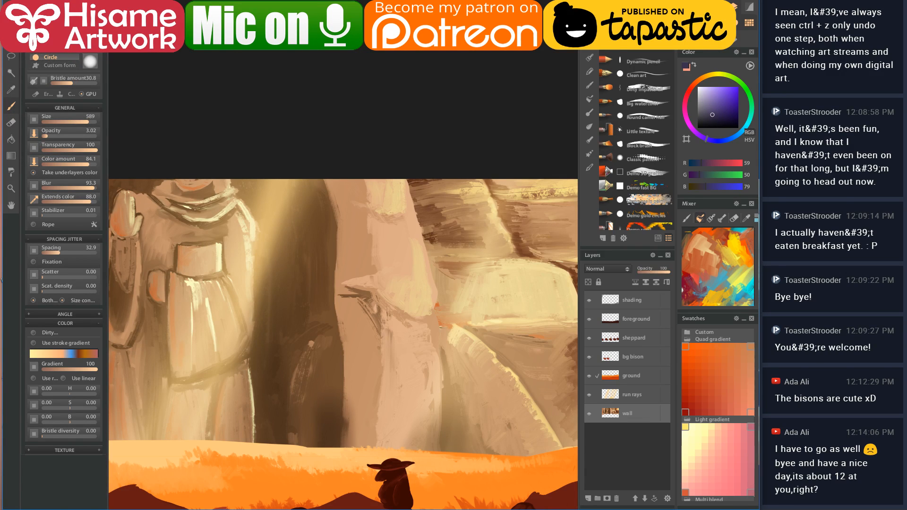
click(639, 86)
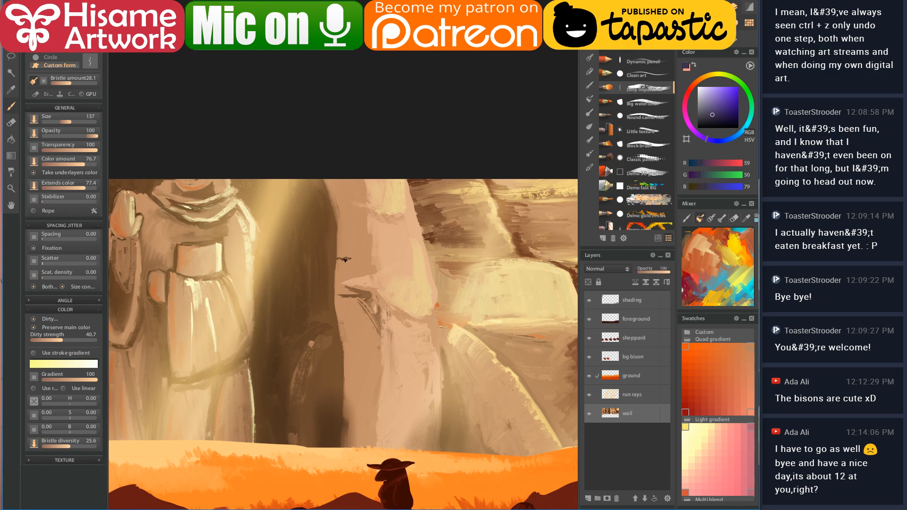
drag(349, 278, 349, 254)
key(ctrl+z)
key(ctrl+z)
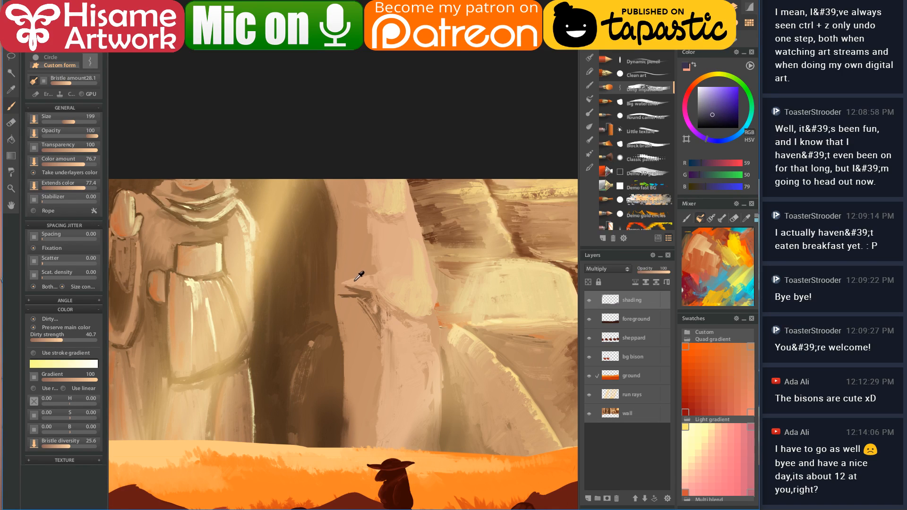
alt+click(359, 277)
drag(349, 283, 354, 273)
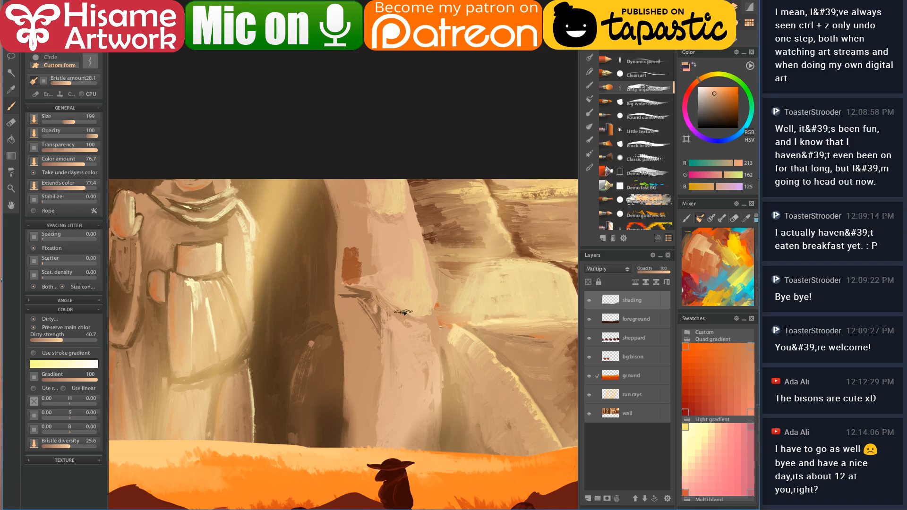
key(ctrl+z)
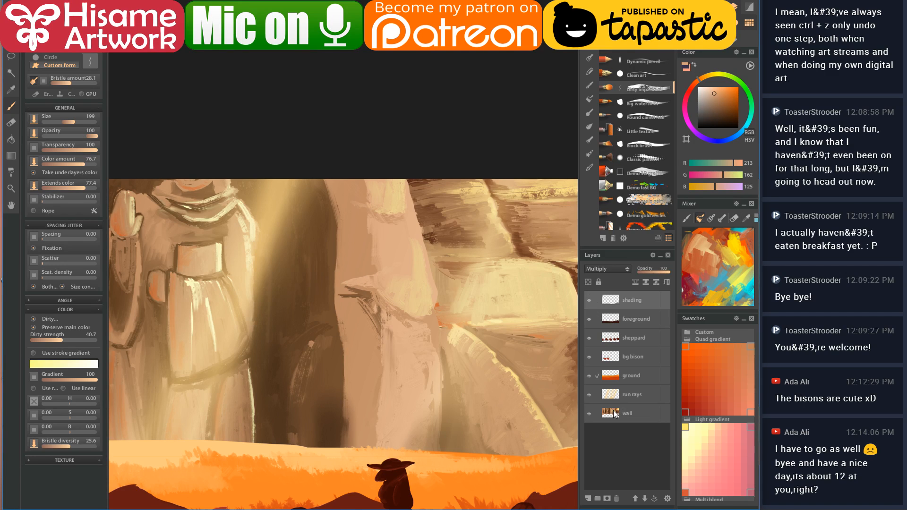
- On the wall layer, paint sampled darker browns down the rock edge beside the statue's pillar
click(615, 414)
alt+click(359, 257)
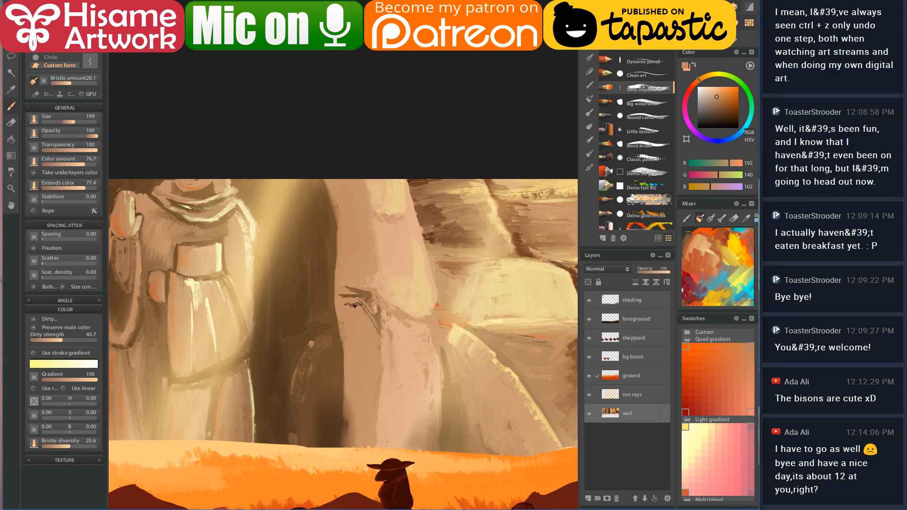
alt+click(361, 305)
mouse_move(347, 300)
mouse_down()
mouse_move(377, 374)
mouse_move(371, 458)
mouse_move(359, 423)
mouse_move(363, 377)
mouse_up()
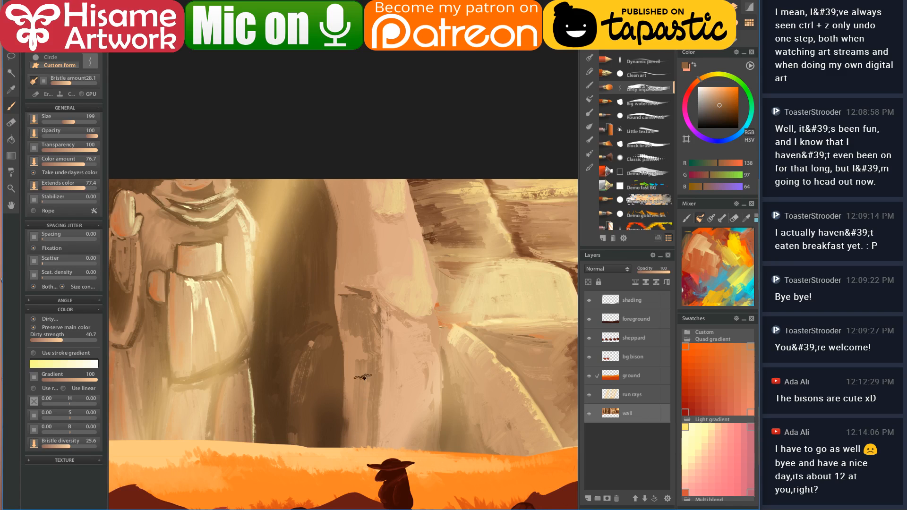
drag(350, 320, 357, 288)
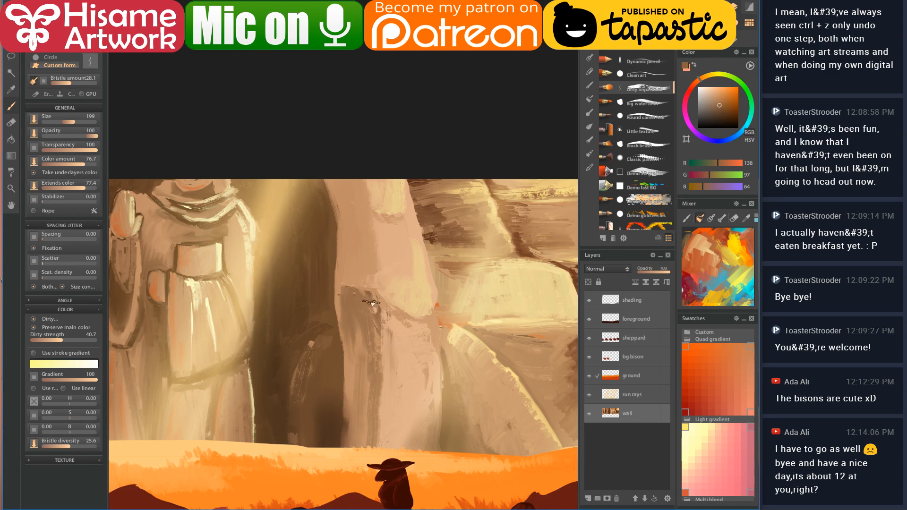
alt+click(358, 291)
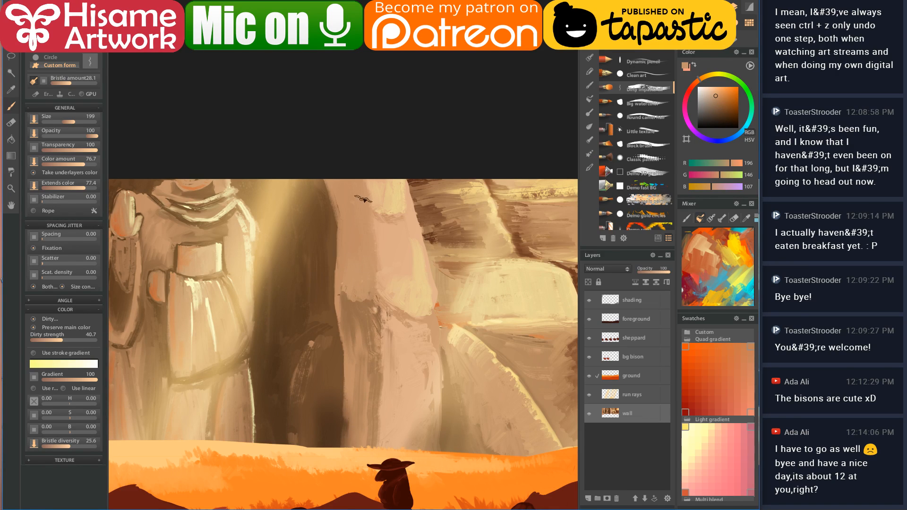
- Zoom out and recentre the whole canyon painting in view
scroll(360, 221, down, 8)
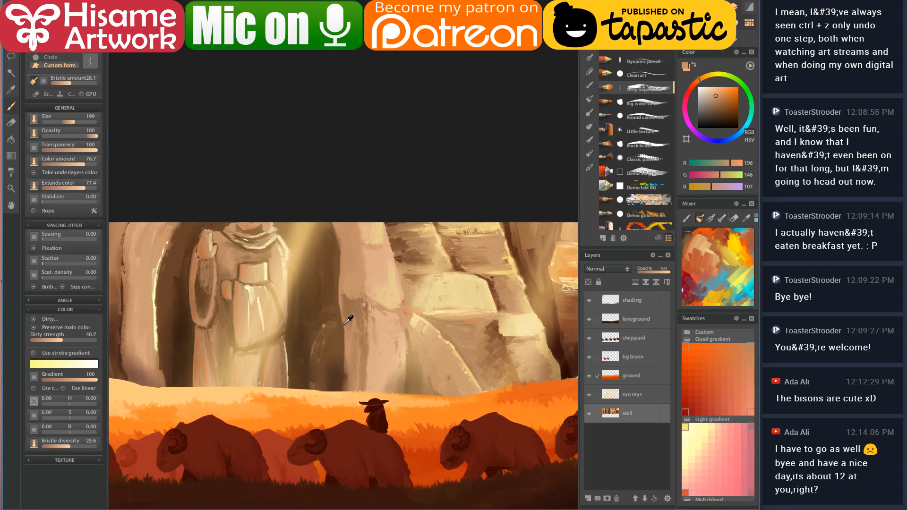
scroll(383, 340, down, 3)
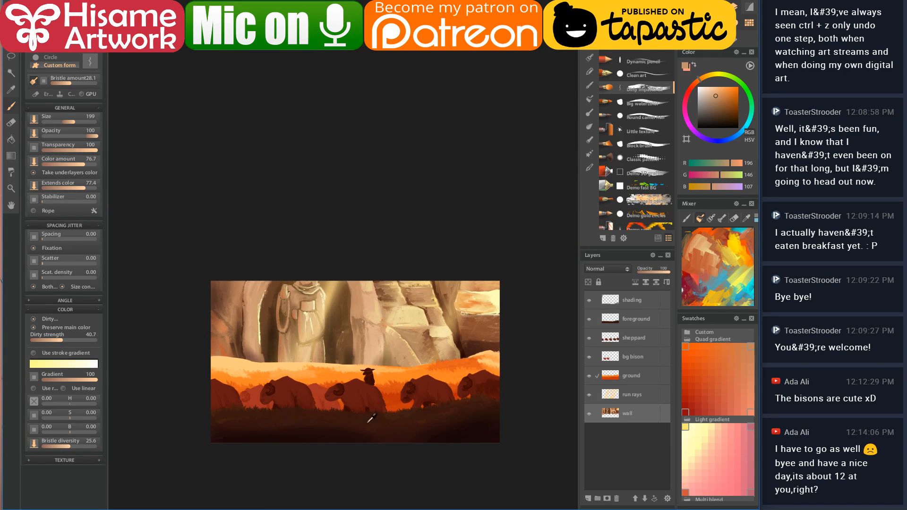
scroll(361, 470, up, 7)
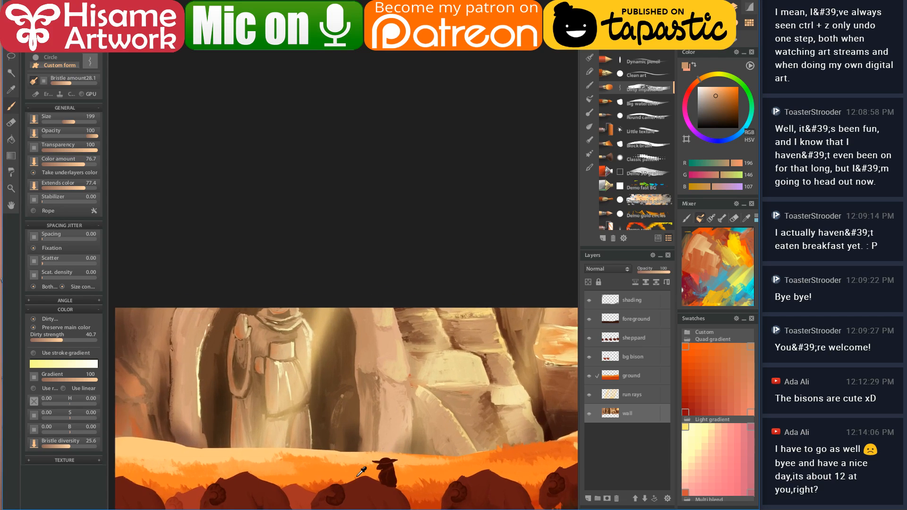
mouse_move(402, 451)
mouse_down()
mouse_move(399, 217)
mouse_move(399, 227)
mouse_up()
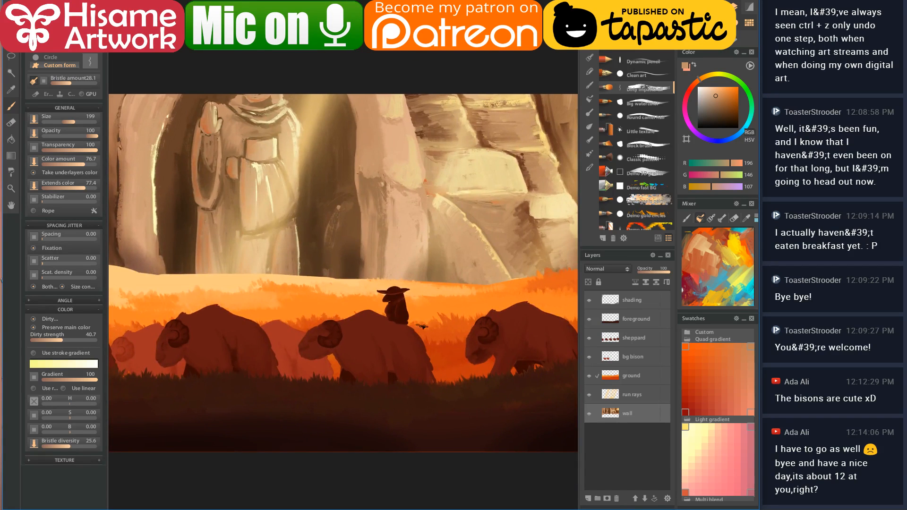
scroll(427, 327, down, 3)
drag(480, 336, 443, 342)
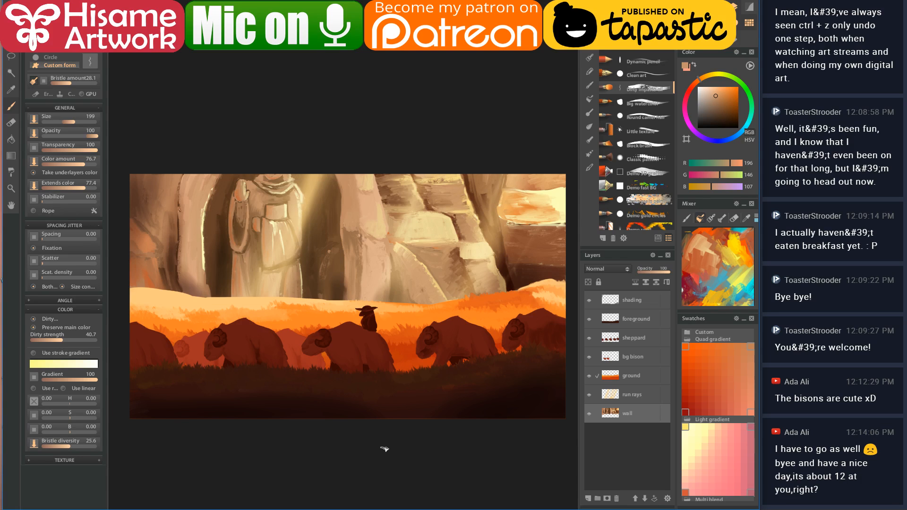
mouse_move(381, 509)
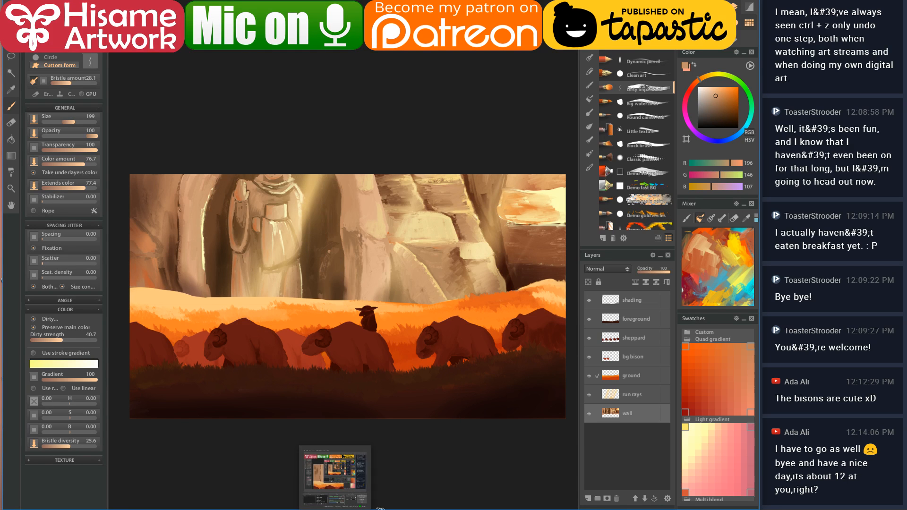